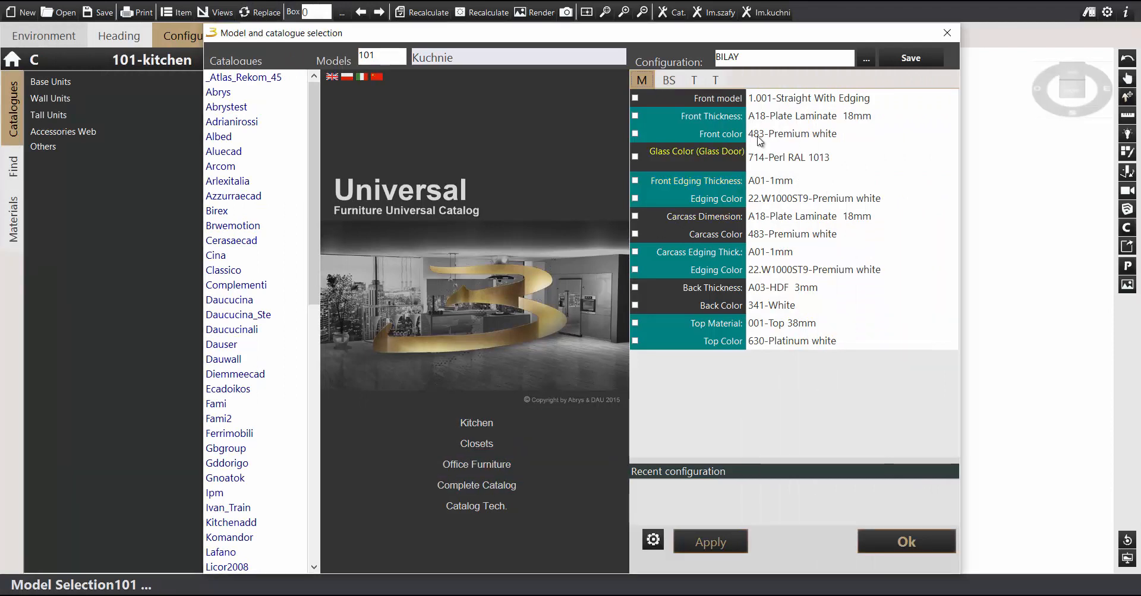
- Set the kitchen configuration's Front color to 461-Vanilla and Top Color to 622-Bardolino Natural Oak, and accept it
{"action": "left_click", "coordinate": [789, 136]}
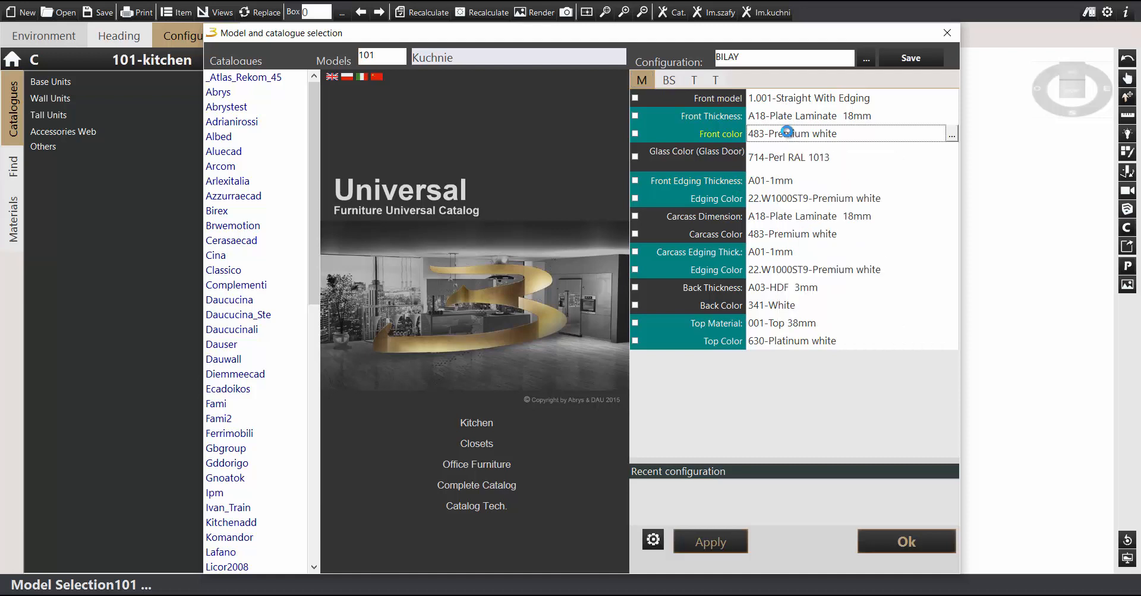
{"action": "left_click", "coordinate": [687, 90]}
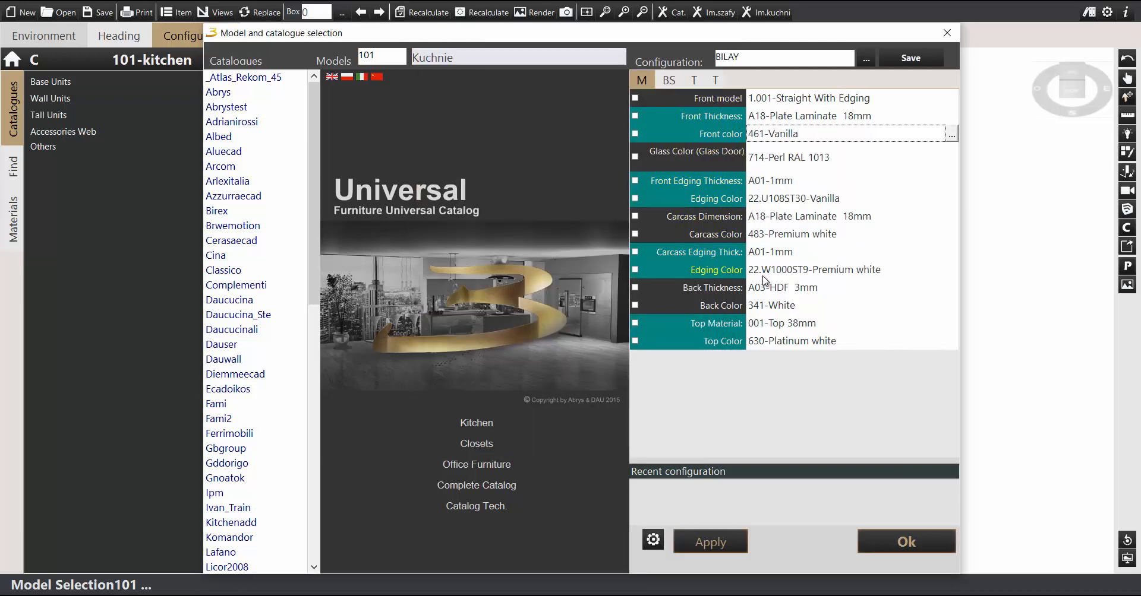
{"action": "left_click", "coordinate": [773, 343]}
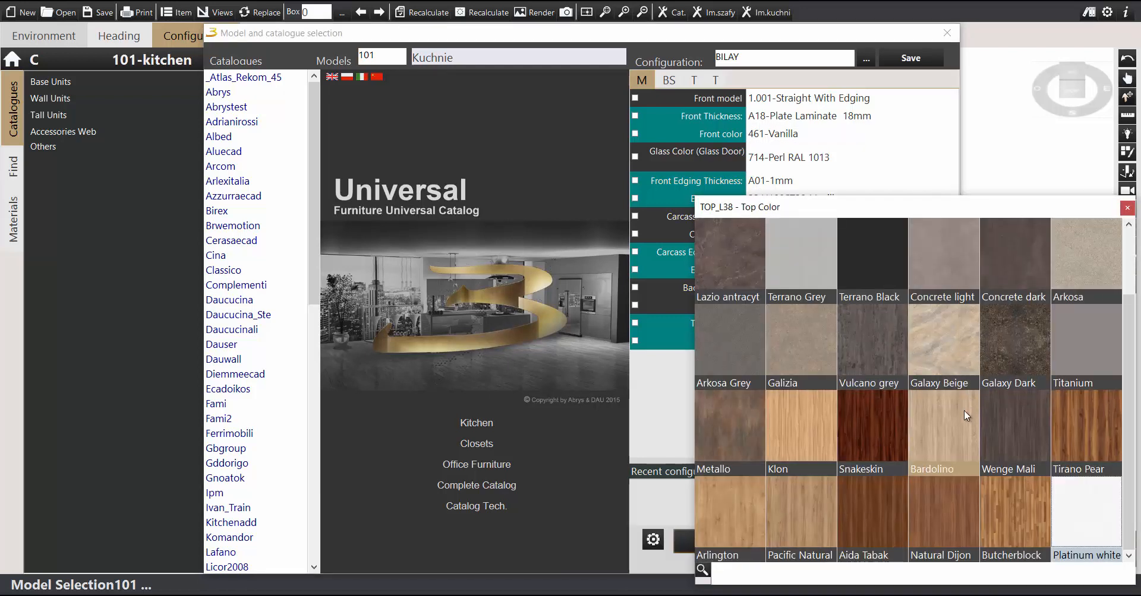
{"action": "left_click", "coordinate": [964, 412]}
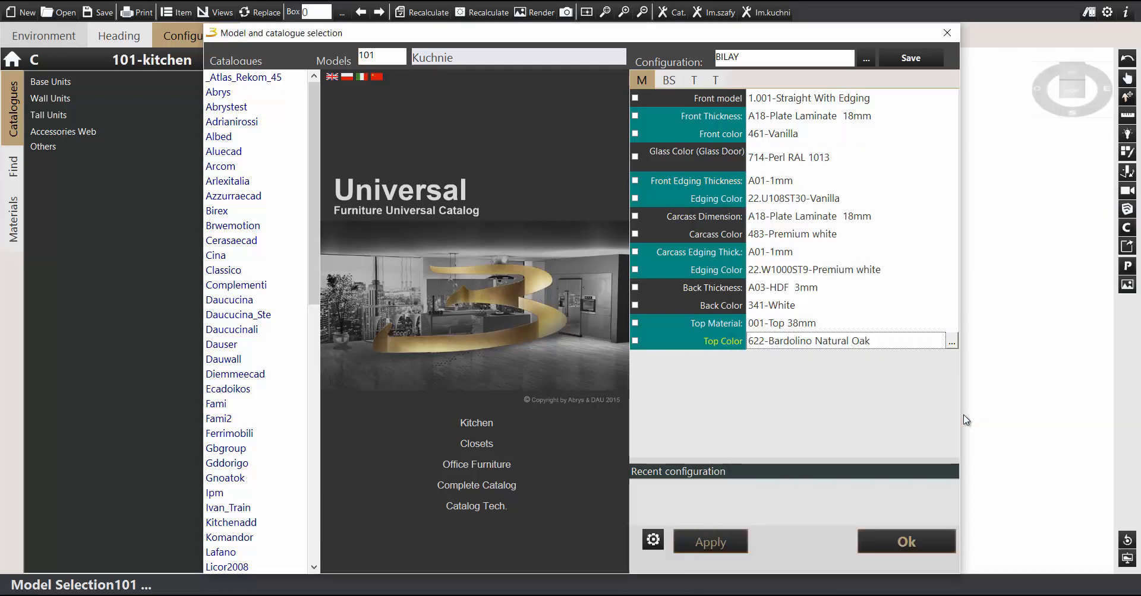
{"action": "left_click", "coordinate": [903, 542]}
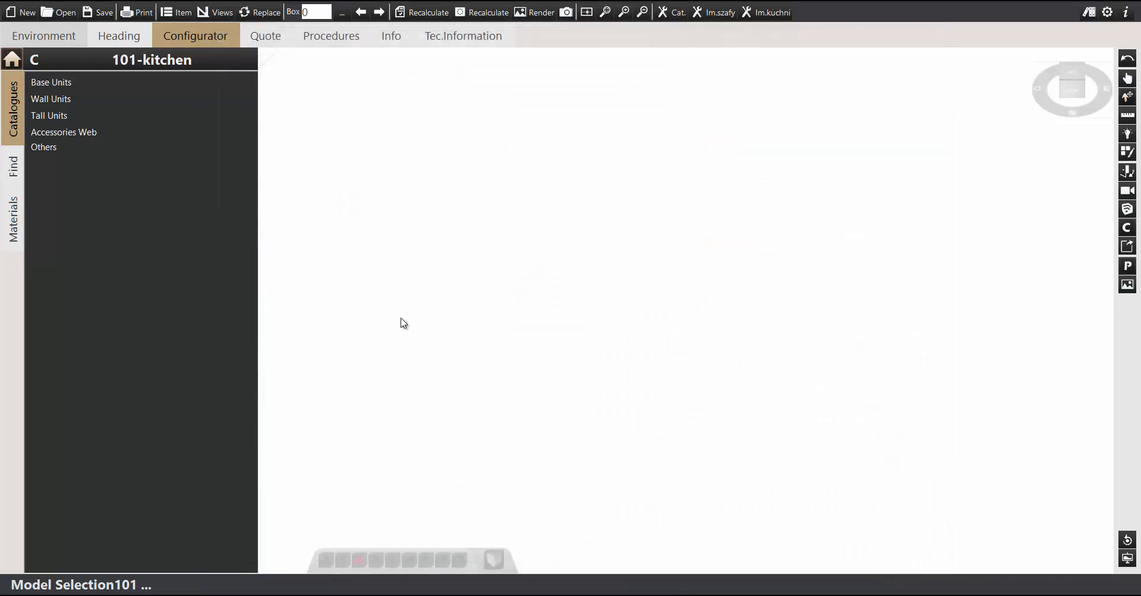
- Insert the D1D Base unit 1 door 1 shelf from the Base Units catalogue and view it at an angle
{"action": "left_click", "coordinate": [59, 83]}
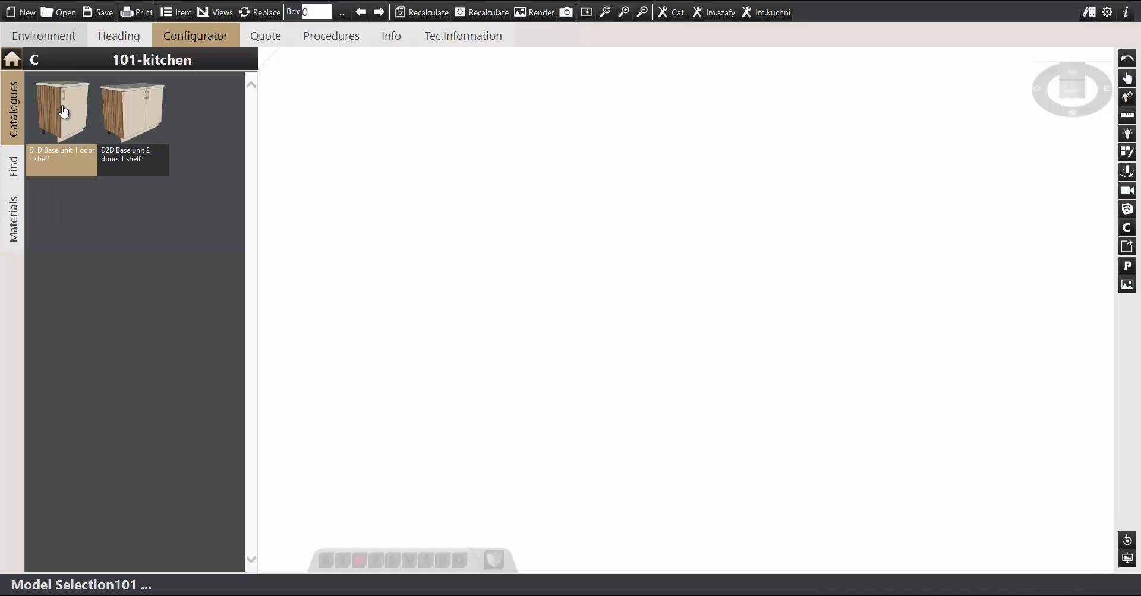
{"action": "left_click", "coordinate": [64, 111]}
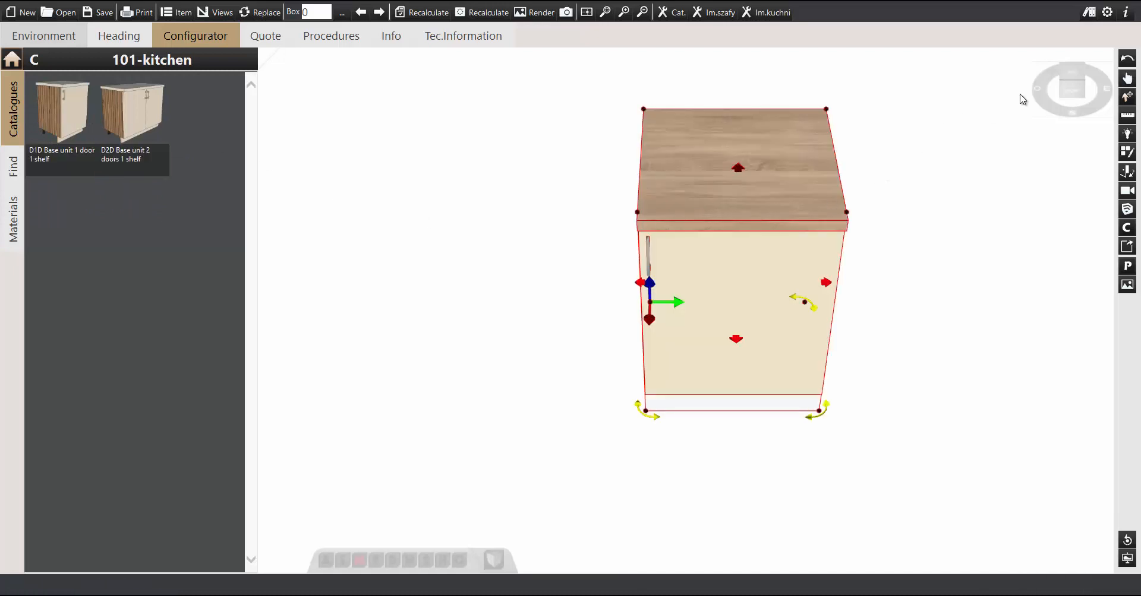
{"action": "left_click", "coordinate": [1126, 79]}
{"action": "left_click_drag", "start_coordinate": [800, 251], "coordinate": [692, 308]}
{"action": "mouse_move", "coordinate": [689, 305]}
{"action": "middle_mouse_down"}
{"action": "mouse_move", "coordinate": [713, 293]}
{"action": "mouse_move", "coordinate": [710, 305]}
{"action": "middle_mouse_up"}
{"action": "scroll", "coordinate": [713, 293], "scroll_direction": "up", "scroll_amount": 1}
- Display the base unit in an exploded view to examine its panels, hinges, connectors and legs
{"action": "left_click", "coordinate": [1127, 172]}
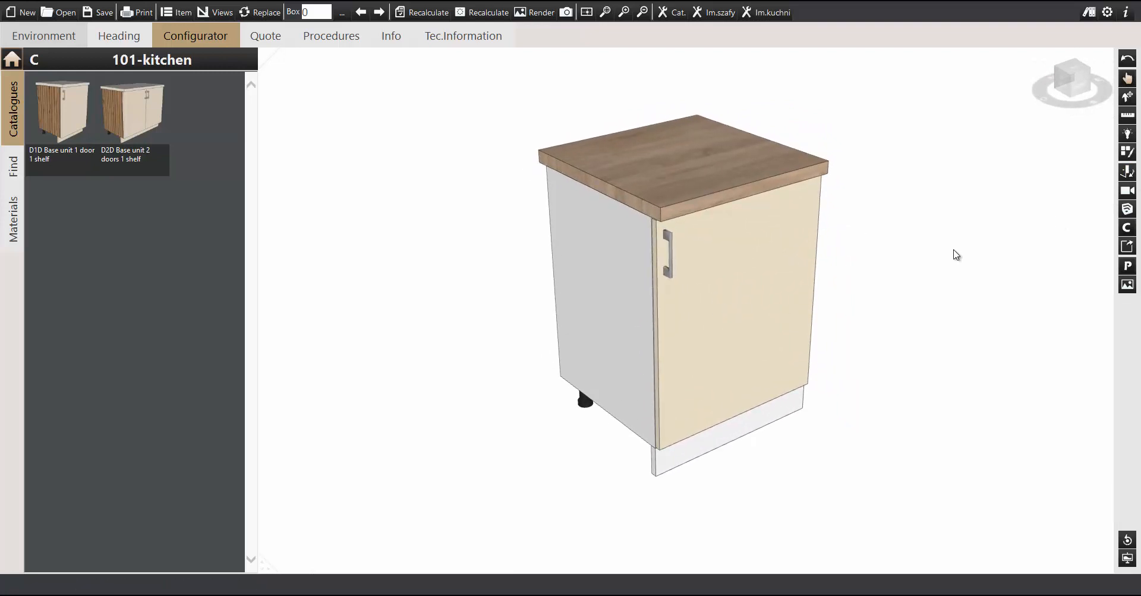
{"action": "left_click", "coordinate": [726, 313]}
{"action": "right_click", "coordinate": [716, 240]}
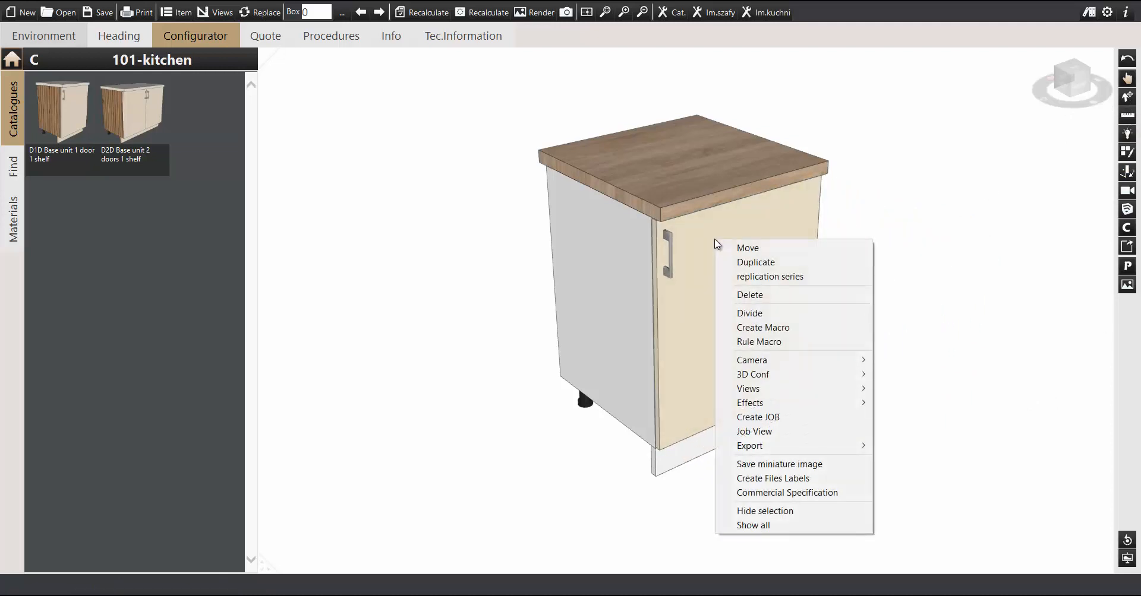
{"action": "left_click", "coordinate": [774, 433]}
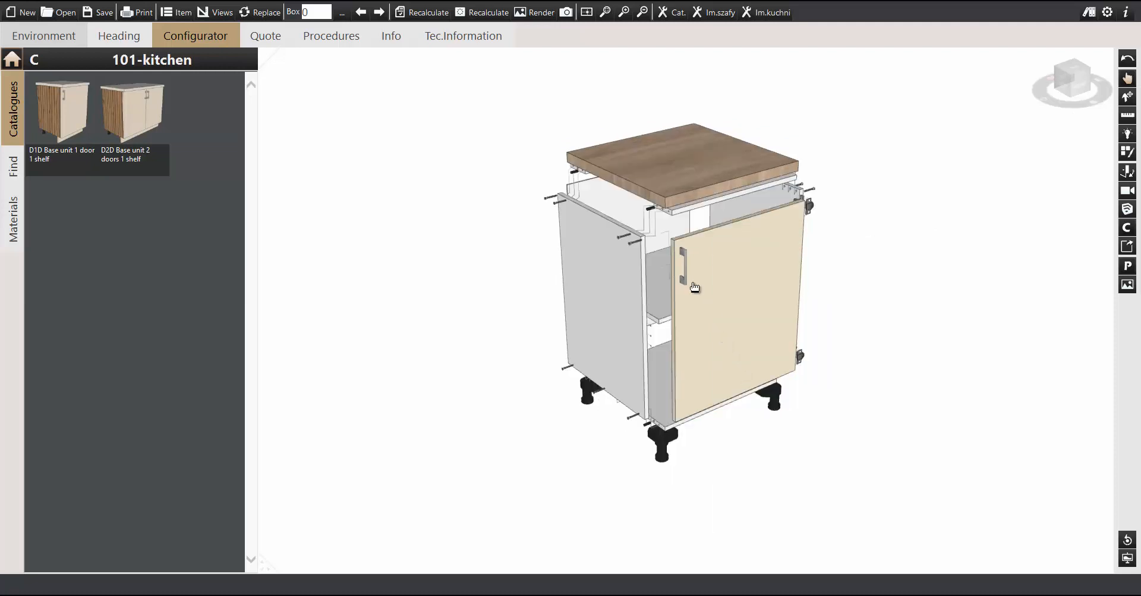
{"action": "scroll", "coordinate": [695, 288], "scroll_direction": "up", "scroll_amount": 3}
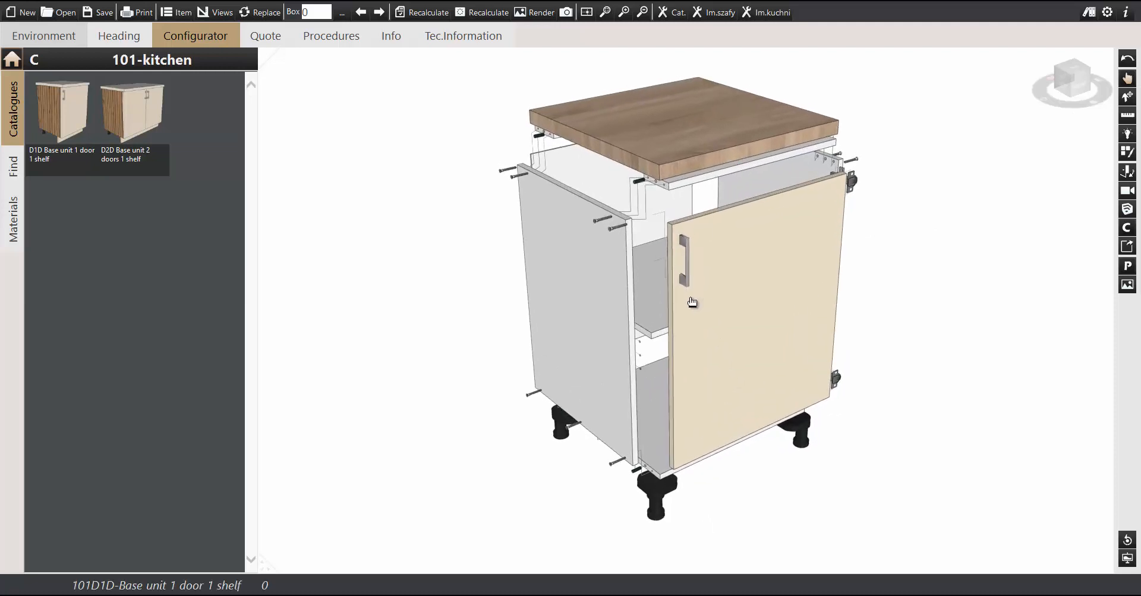
{"action": "middle_click_drag", "start_coordinate": [691, 298], "coordinate": [692, 307]}
- Generate the base unit's job files and review the panel drawings from 000446_501000.ARG to 000446_525000.ARG
{"action": "right_click", "coordinate": [682, 227]}
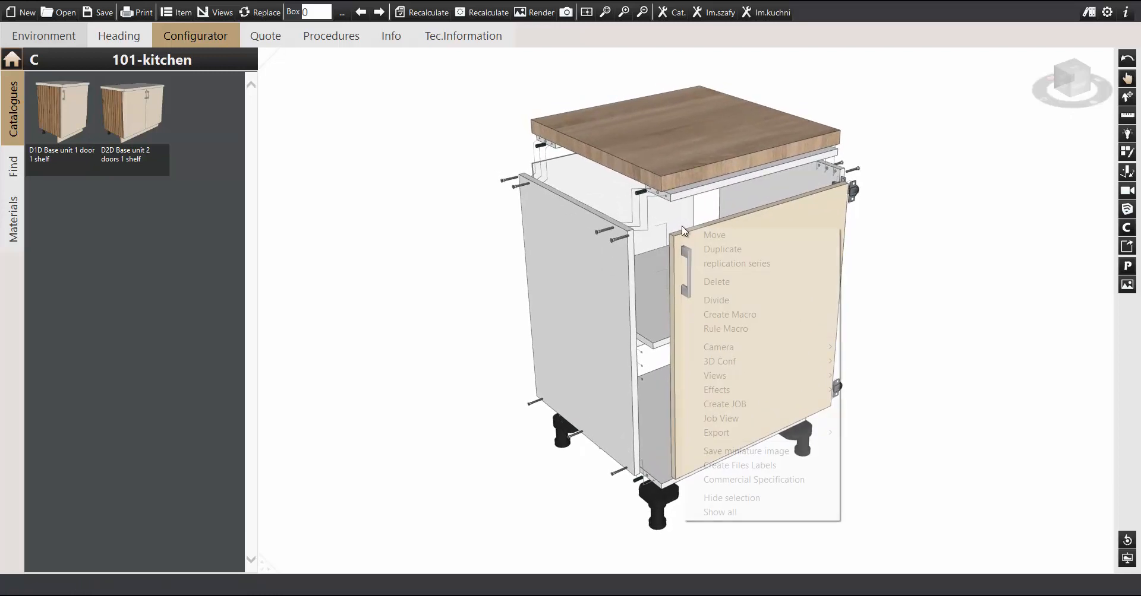
{"action": "left_click", "coordinate": [771, 405]}
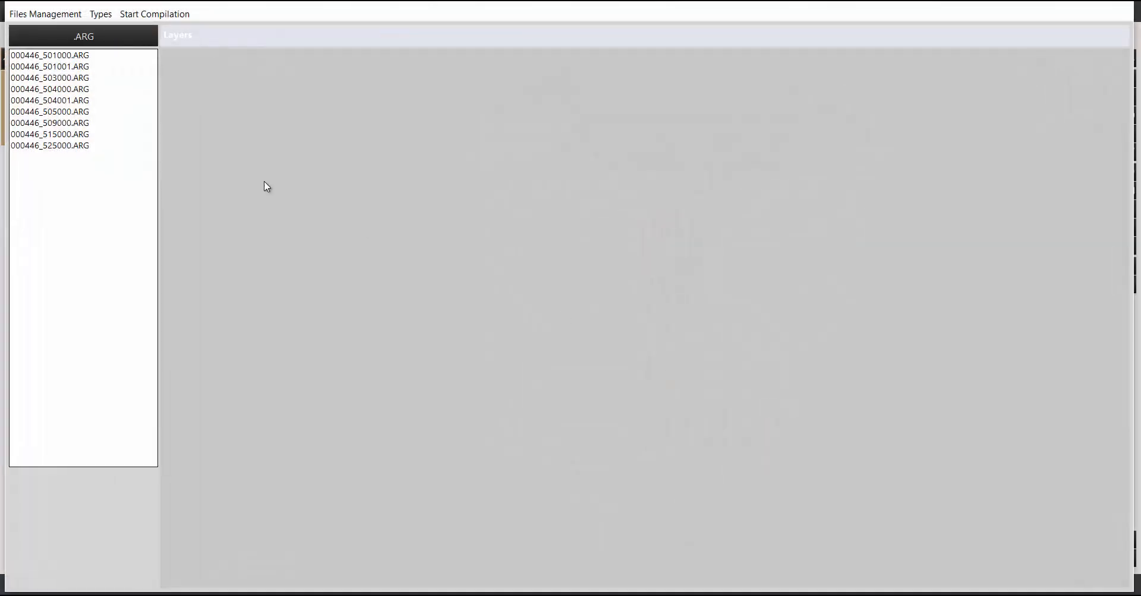
{"action": "left_click", "coordinate": [109, 56]}
{"action": "left_click", "coordinate": [108, 68]}
{"action": "left_click", "coordinate": [108, 89]}
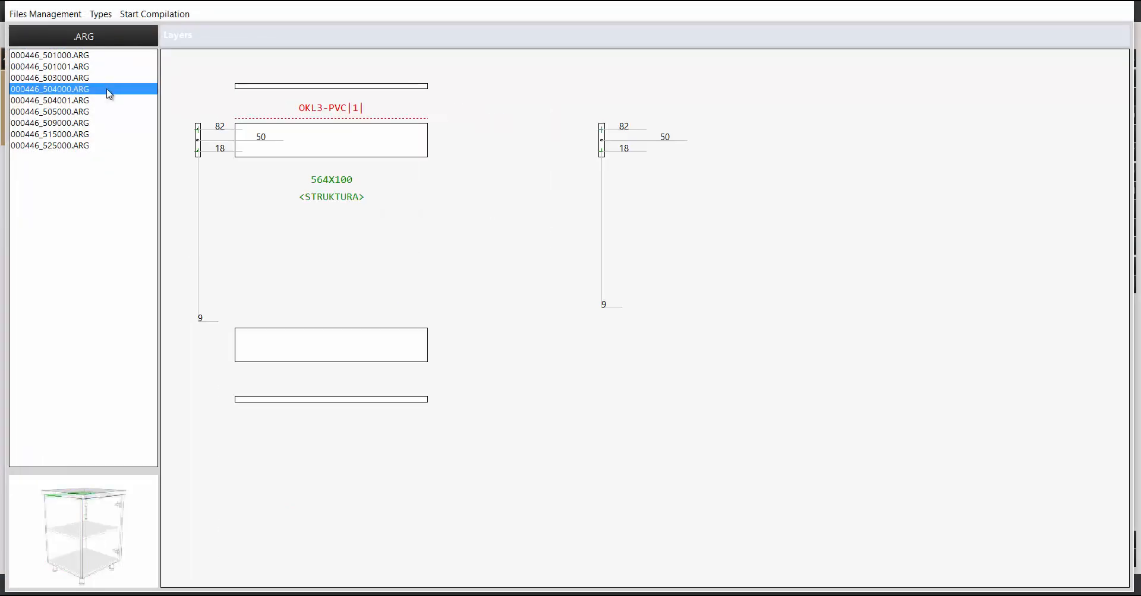
{"action": "left_click", "coordinate": [108, 101]}
{"action": "left_click", "coordinate": [111, 123]}
{"action": "left_click", "coordinate": [109, 134]}
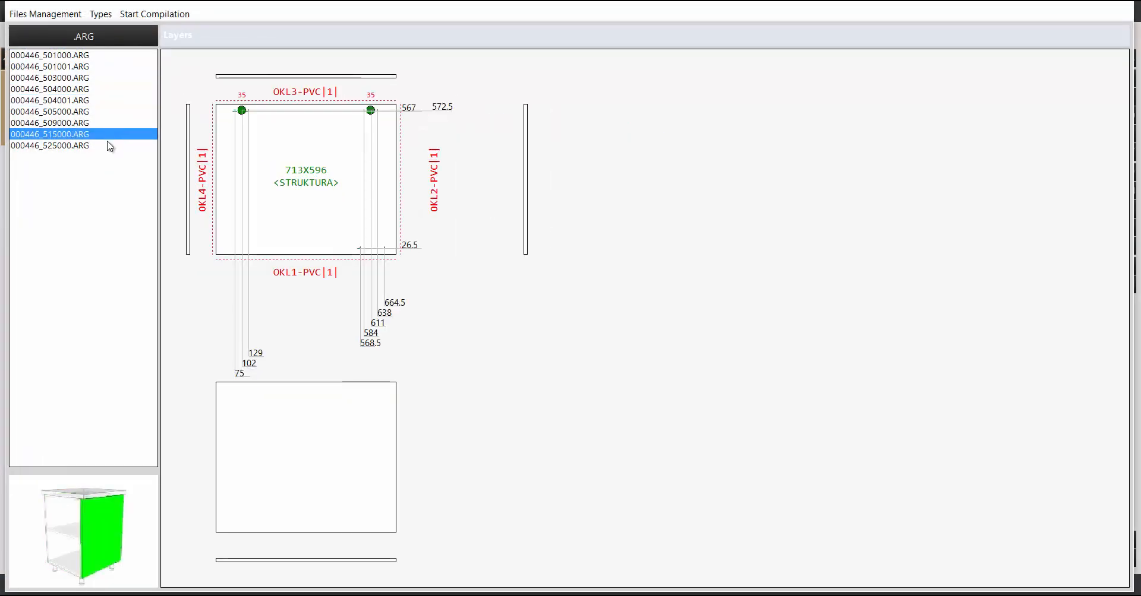
{"action": "left_click", "coordinate": [110, 146]}
{"action": "left_click", "coordinate": [1121, 5]}
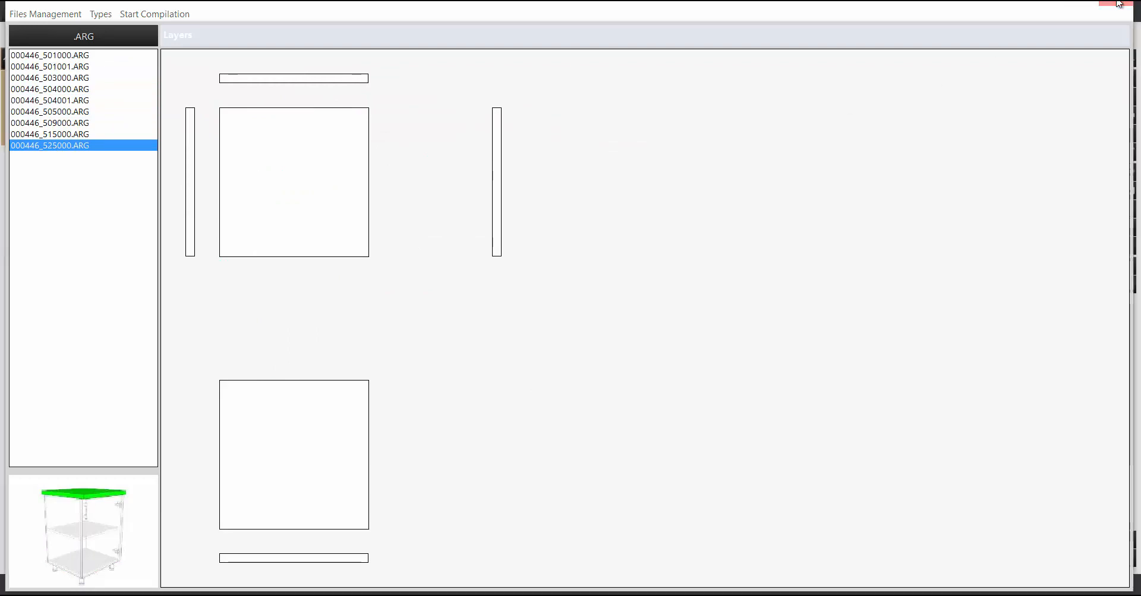
- Select the base unit and stretch it upward to a height of 2000
{"action": "scroll", "coordinate": [619, 240], "scroll_direction": "down", "scroll_amount": 2}
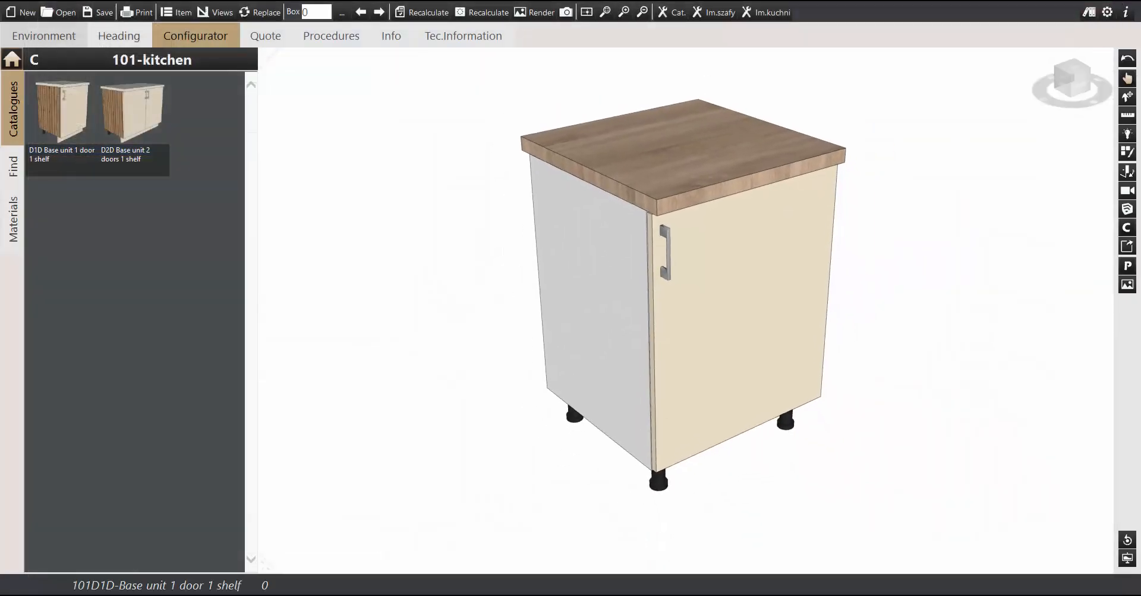
{"action": "left_click", "coordinate": [711, 247]}
{"action": "scroll", "coordinate": [701, 238], "scroll_direction": "up", "scroll_amount": 2}
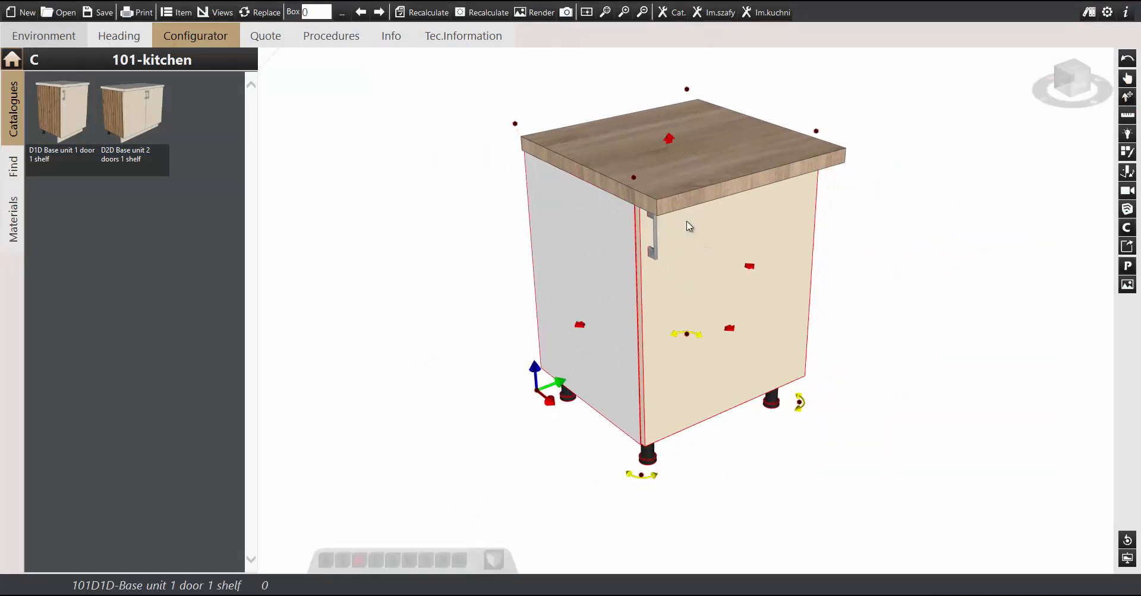
{"action": "right_click", "coordinate": [690, 238]}
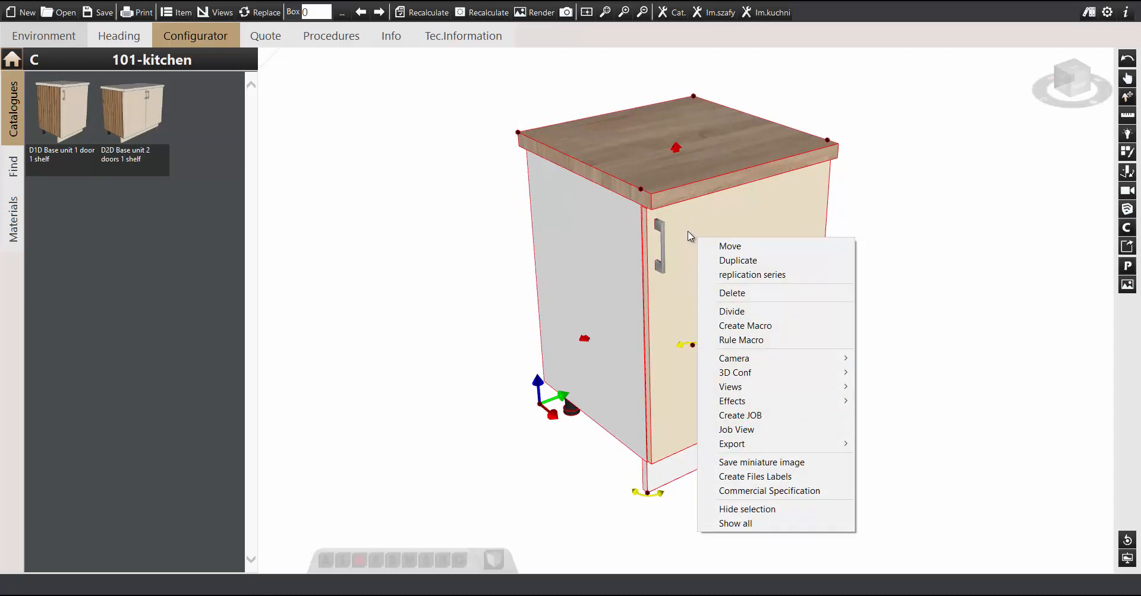
{"action": "left_click", "coordinate": [1131, 98]}
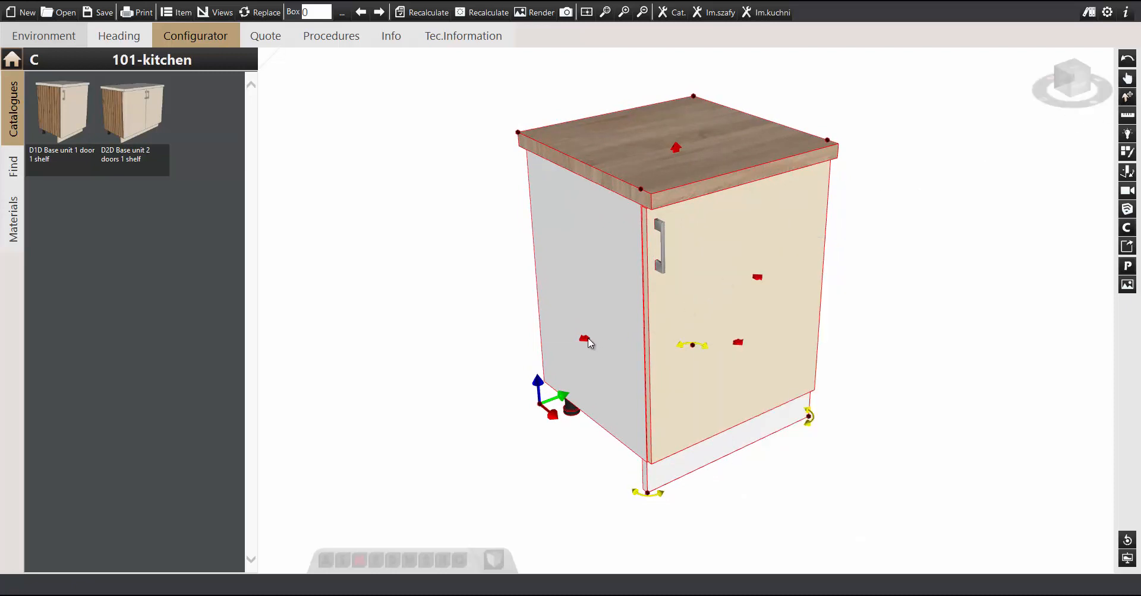
{"action": "mouse_move", "coordinate": [588, 342]}
{"action": "left_mouse_down"}
{"action": "mouse_move", "coordinate": [535, 360]}
{"action": "mouse_move", "coordinate": [538, 375]}
{"action": "mouse_move", "coordinate": [526, 364]}
{"action": "mouse_move", "coordinate": [648, 326]}
{"action": "mouse_move", "coordinate": [597, 349]}
{"action": "left_mouse_up"}
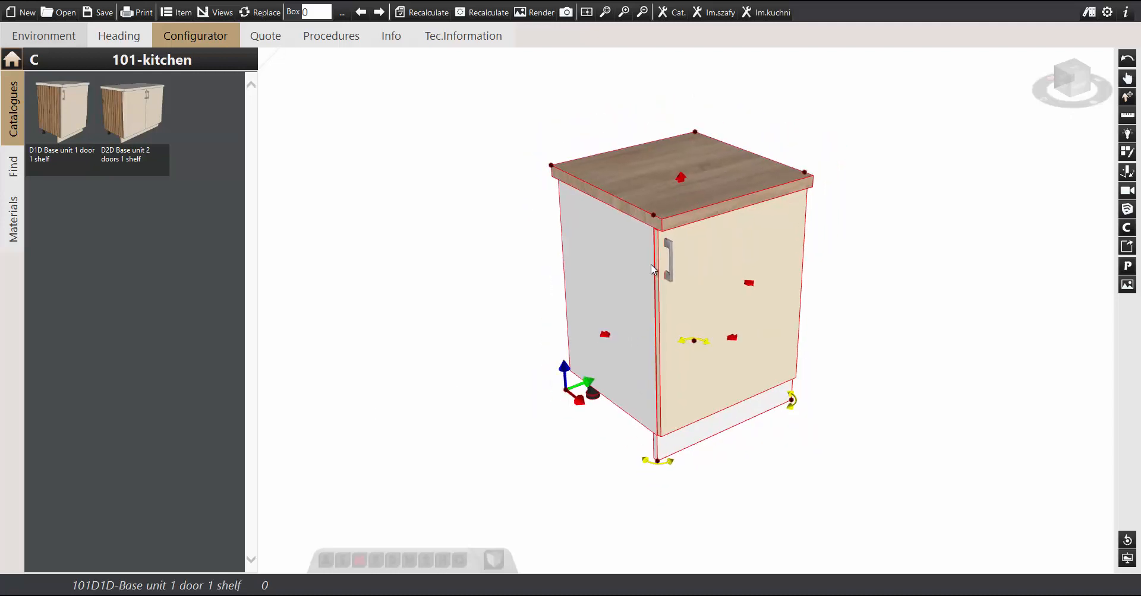
{"action": "middle_click_drag", "start_coordinate": [703, 168], "coordinate": [702, 188]}
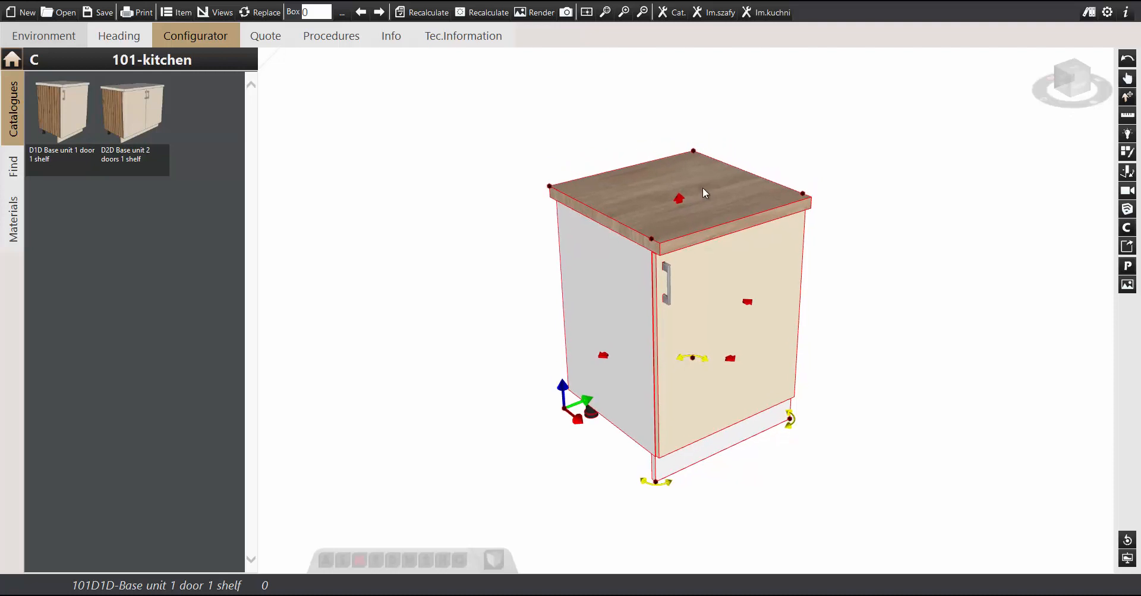
{"action": "middle_click_drag", "start_coordinate": [683, 222], "coordinate": [675, 266]}
{"action": "scroll", "coordinate": [677, 253], "scroll_direction": "down", "scroll_amount": 1}
{"action": "scroll", "coordinate": [677, 252], "scroll_direction": "down", "scroll_amount": 1}
{"action": "left_click_drag", "start_coordinate": [663, 290], "coordinate": [669, 121]}
{"action": "middle_click_drag", "start_coordinate": [666, 117], "coordinate": [660, 154]}
{"action": "scroll", "coordinate": [661, 154], "scroll_direction": "down", "scroll_amount": 1}
{"action": "left_click_drag", "start_coordinate": [661, 159], "coordinate": [668, 104]}
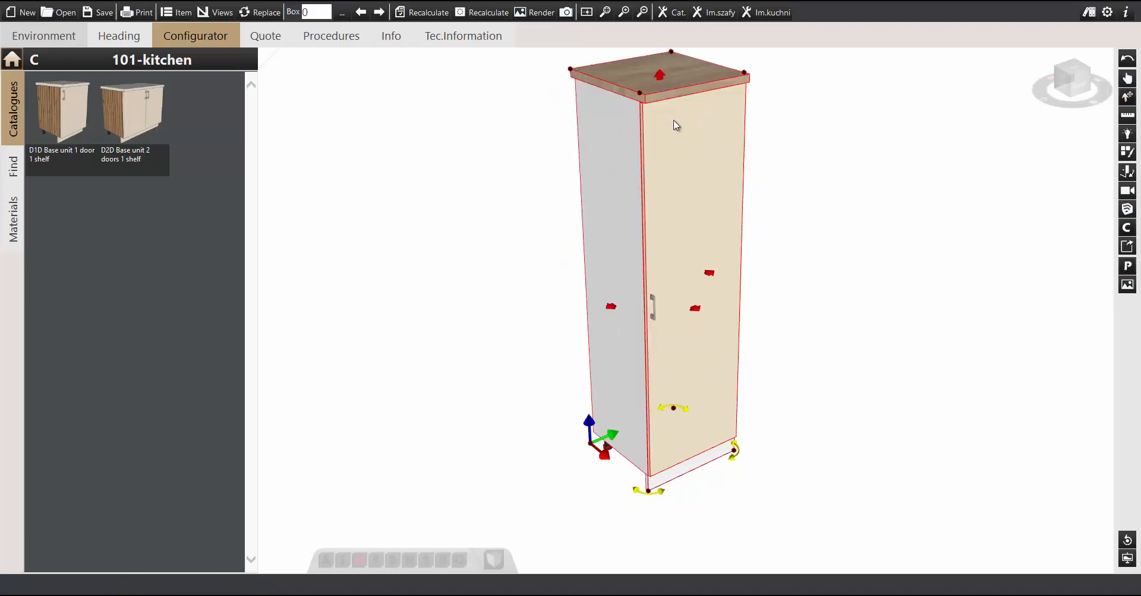
- Set the stretched unit's Top Material to 999-Without top and its Top plate to 001-Full top plate
{"action": "double_click", "coordinate": [679, 190]}
{"action": "left_click", "coordinate": [260, 443]}
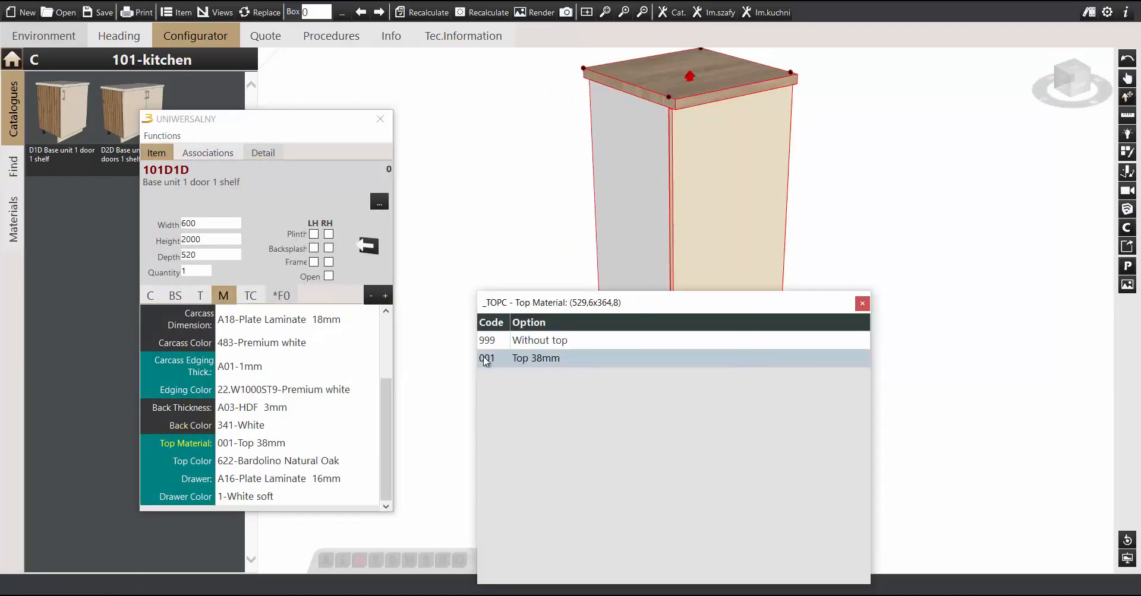
{"action": "left_click", "coordinate": [503, 342]}
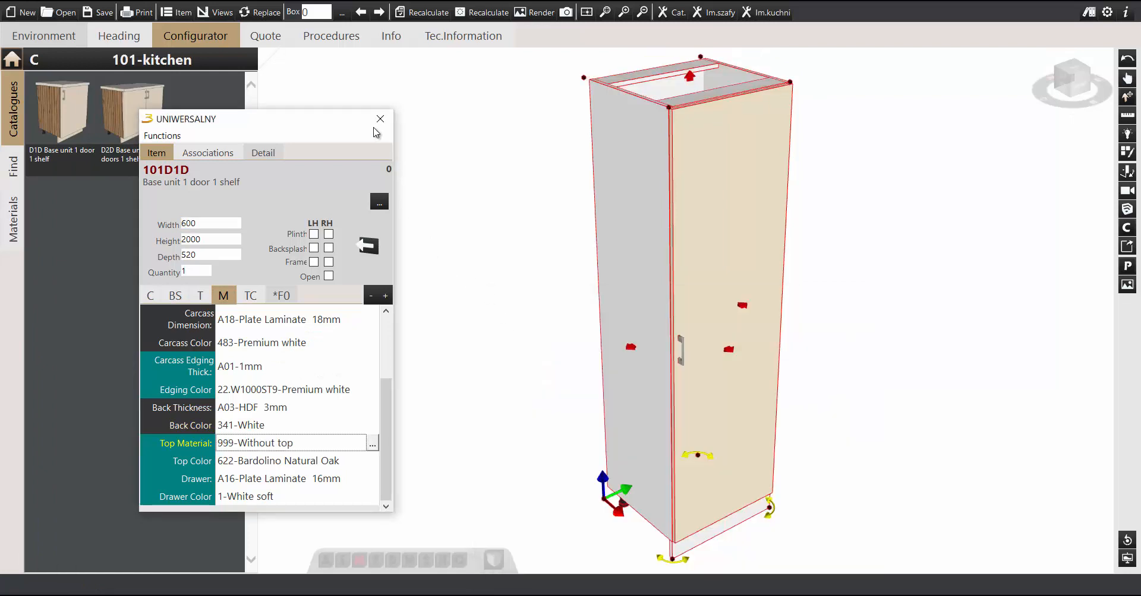
{"action": "left_click", "coordinate": [174, 296]}
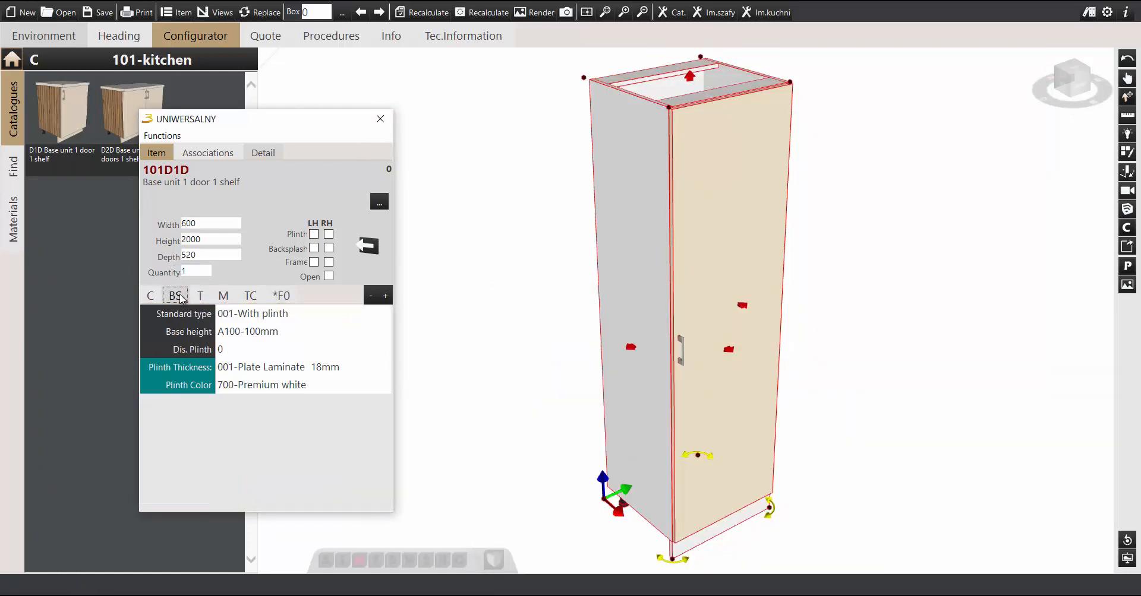
{"action": "left_click", "coordinate": [151, 296]}
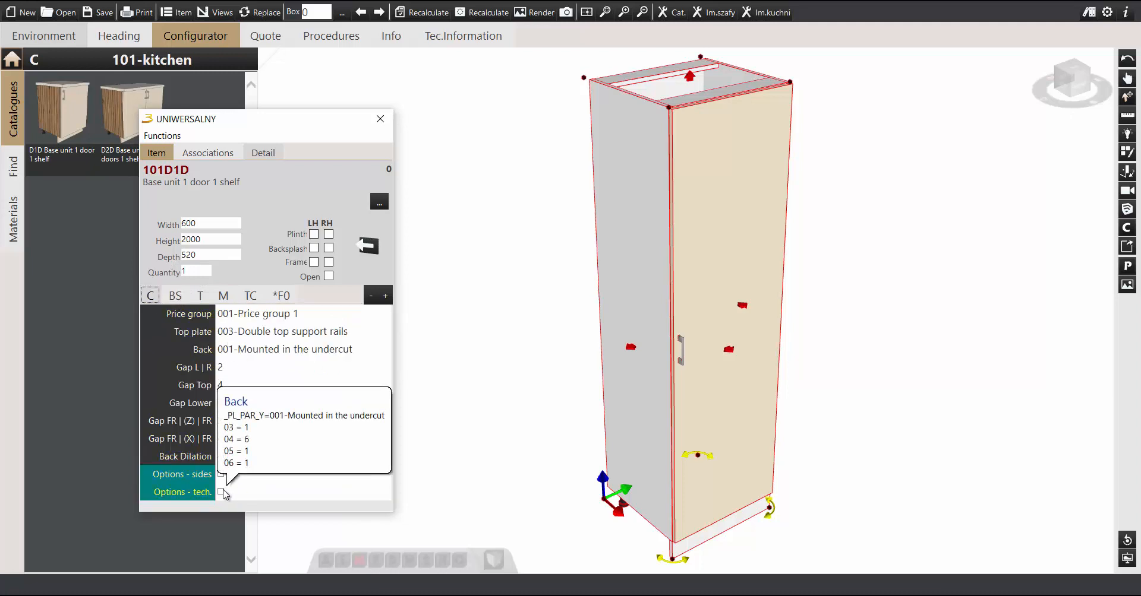
{"action": "left_click", "coordinate": [276, 332]}
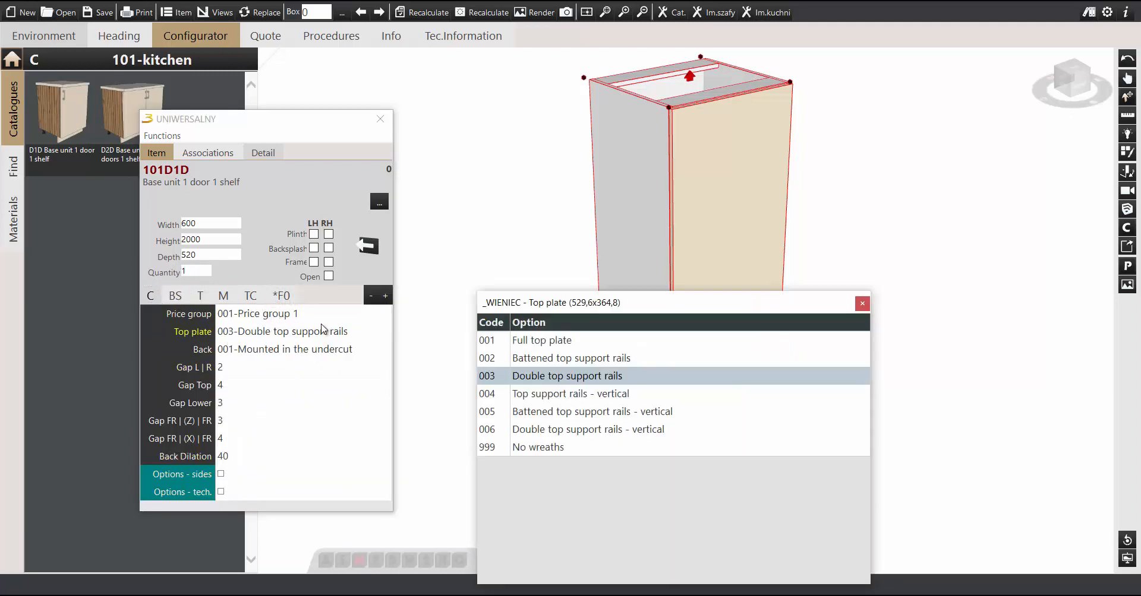
{"action": "left_click", "coordinate": [580, 343]}
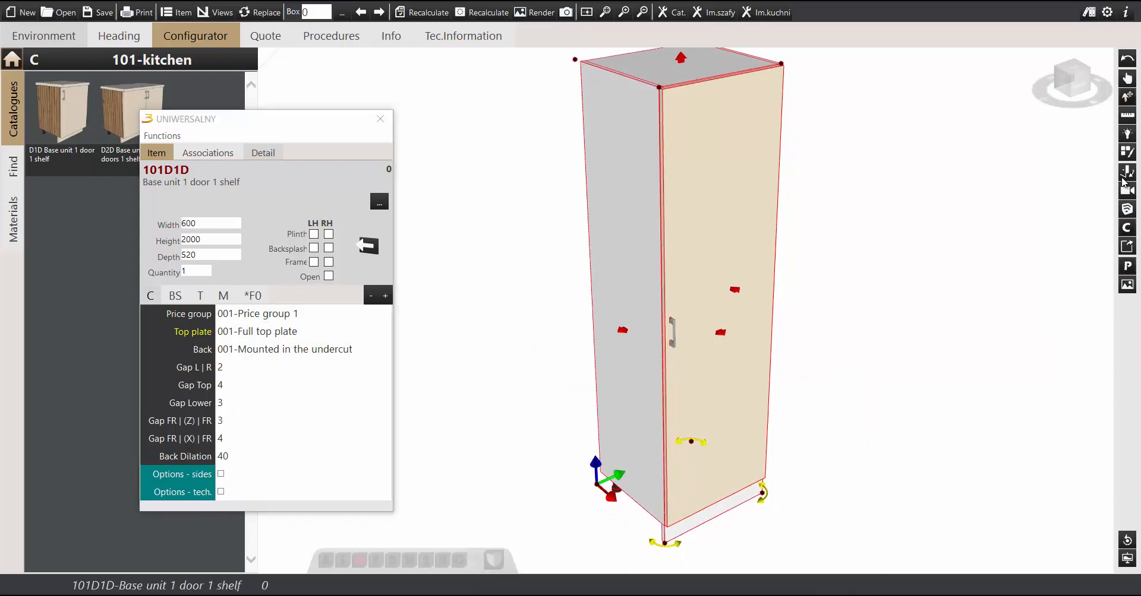
- Swing the tall unit's door open and closed to inspect the hinges and the interior
{"action": "left_click", "coordinate": [1124, 178]}
{"action": "left_click", "coordinate": [700, 337]}
{"action": "middle_click_drag", "start_coordinate": [687, 340], "coordinate": [675, 334]}
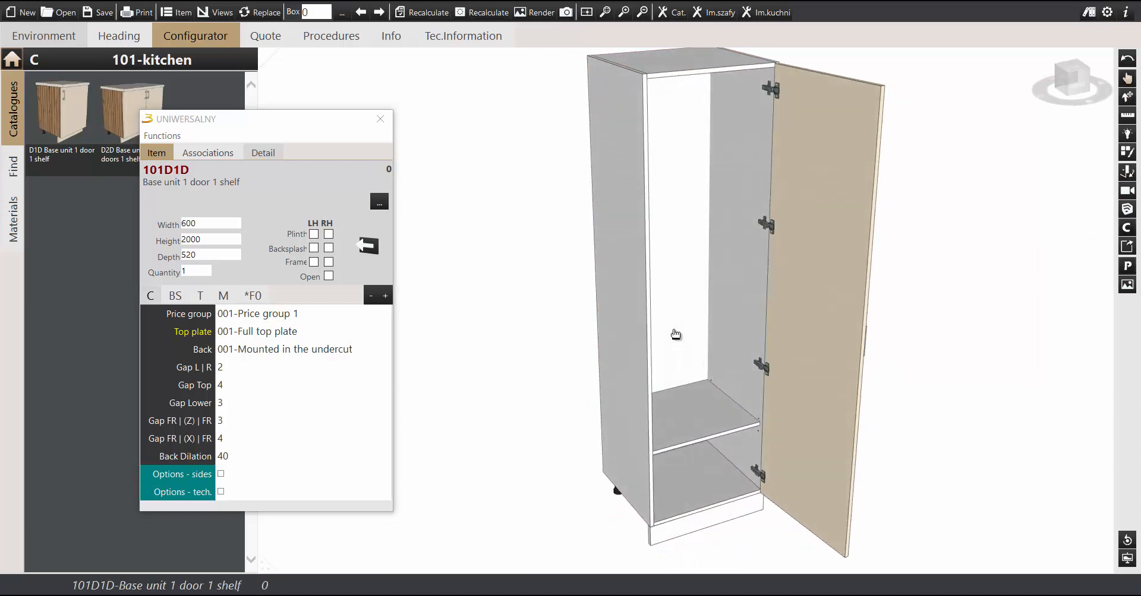
{"action": "left_click", "coordinate": [677, 334]}
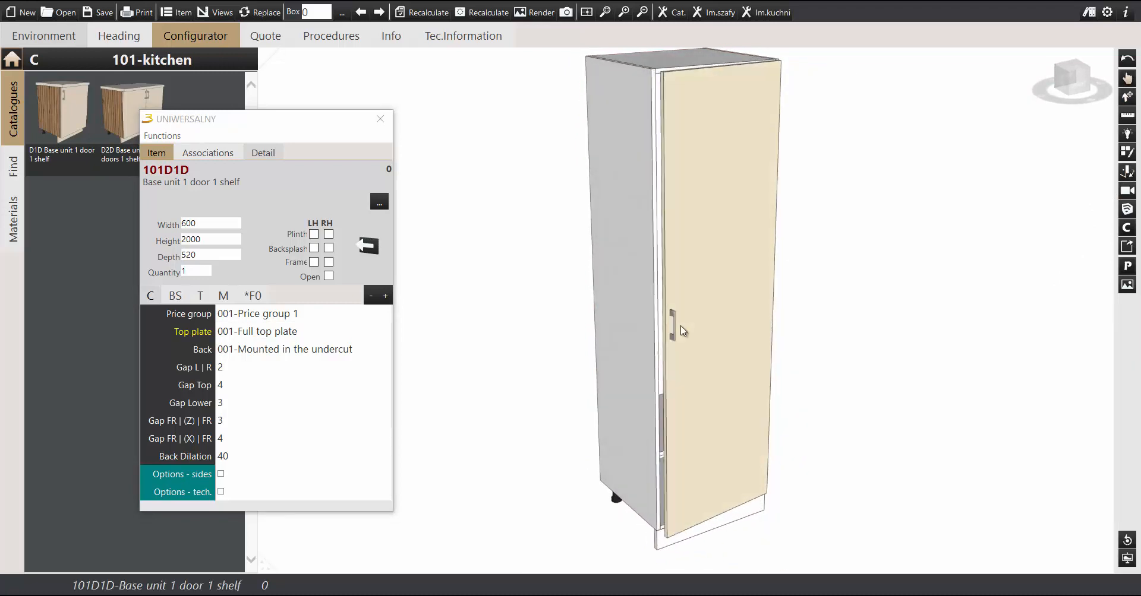
{"action": "left_click", "coordinate": [683, 331]}
{"action": "left_click", "coordinate": [1128, 80]}
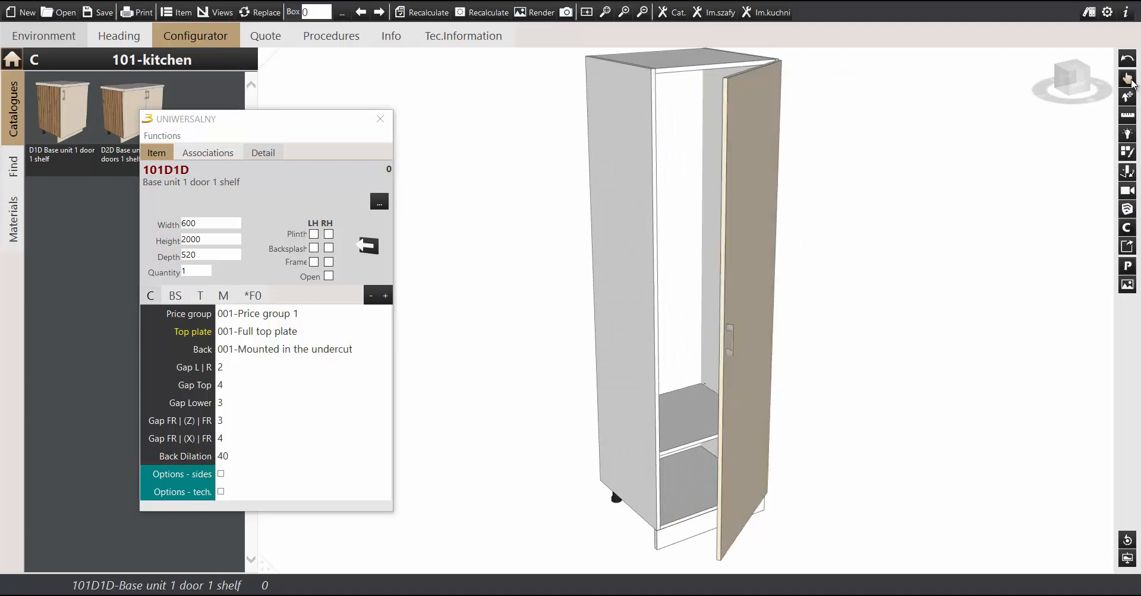
- Show the tall unit without its door and set the shelf positions in Pos. Access.1 to ;285;570;855;1140;1425;1710;
{"action": "right_click", "coordinate": [725, 281]}
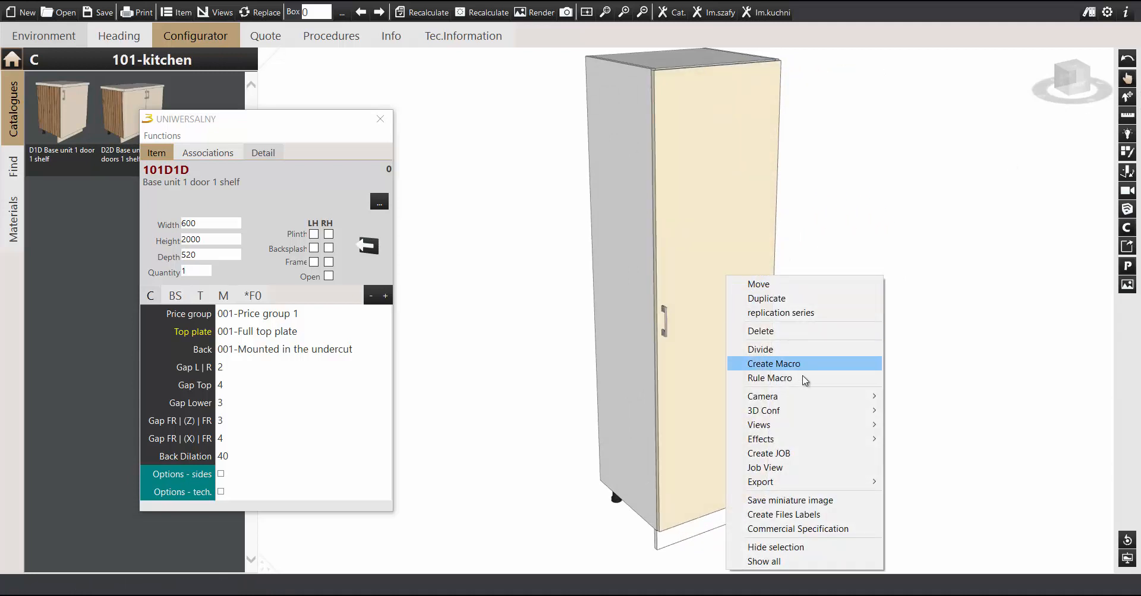
{"action": "mouse_move", "coordinate": [813, 432]}
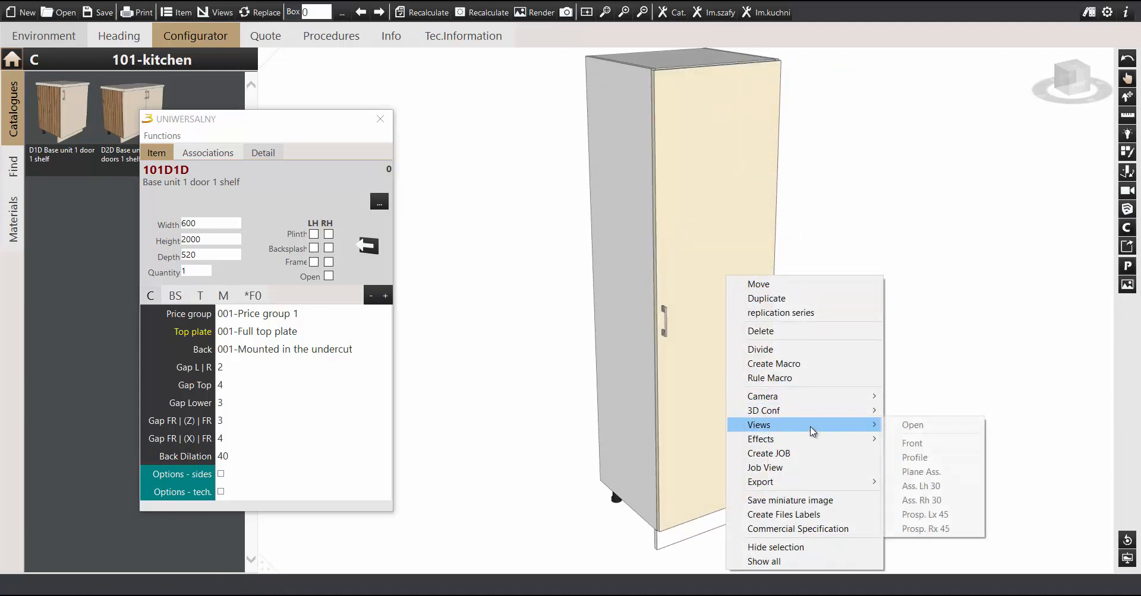
{"action": "left_click", "coordinate": [895, 428]}
{"action": "left_click", "coordinate": [264, 497]}
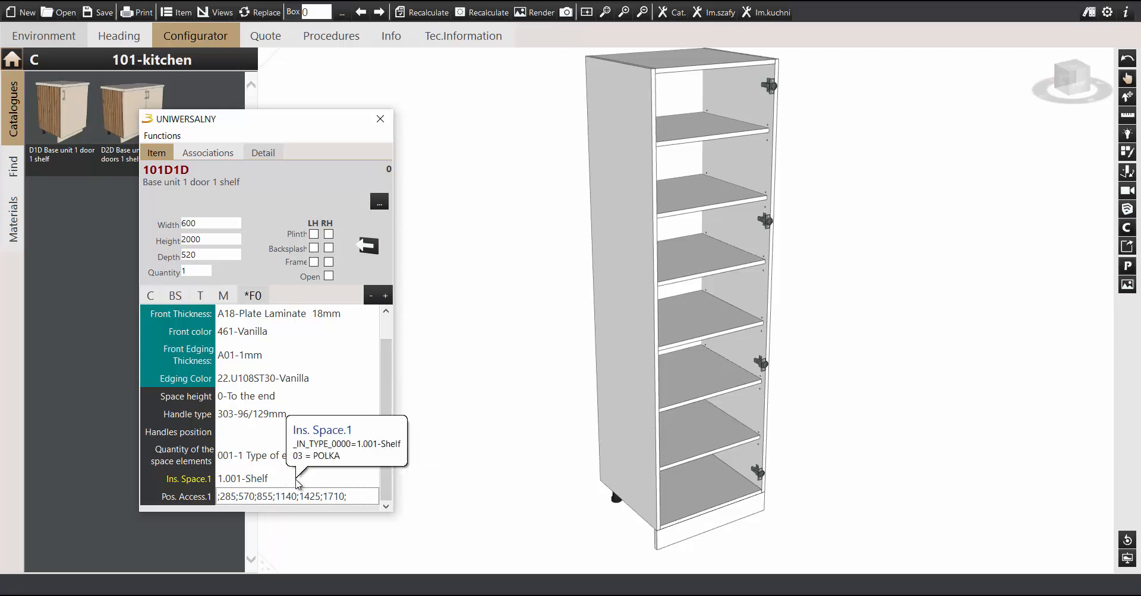
- Enable Options - tech. for the cabinet, set Shelves Drillings to 100-Raster - 32, and check the hole rows up close
{"action": "left_click", "coordinate": [150, 295]}
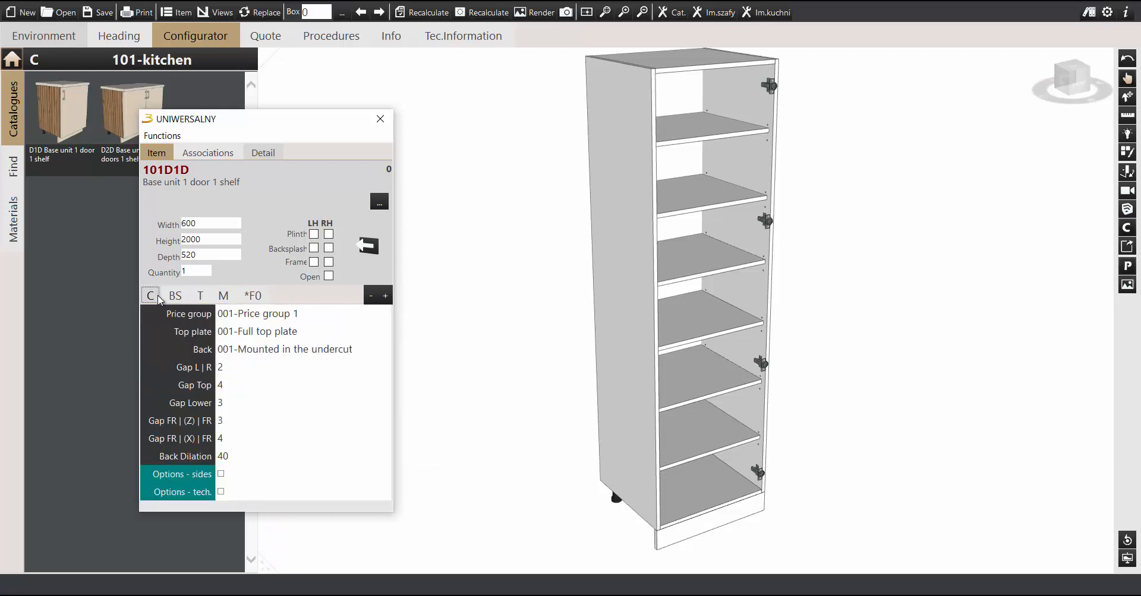
{"action": "left_click", "coordinate": [221, 493]}
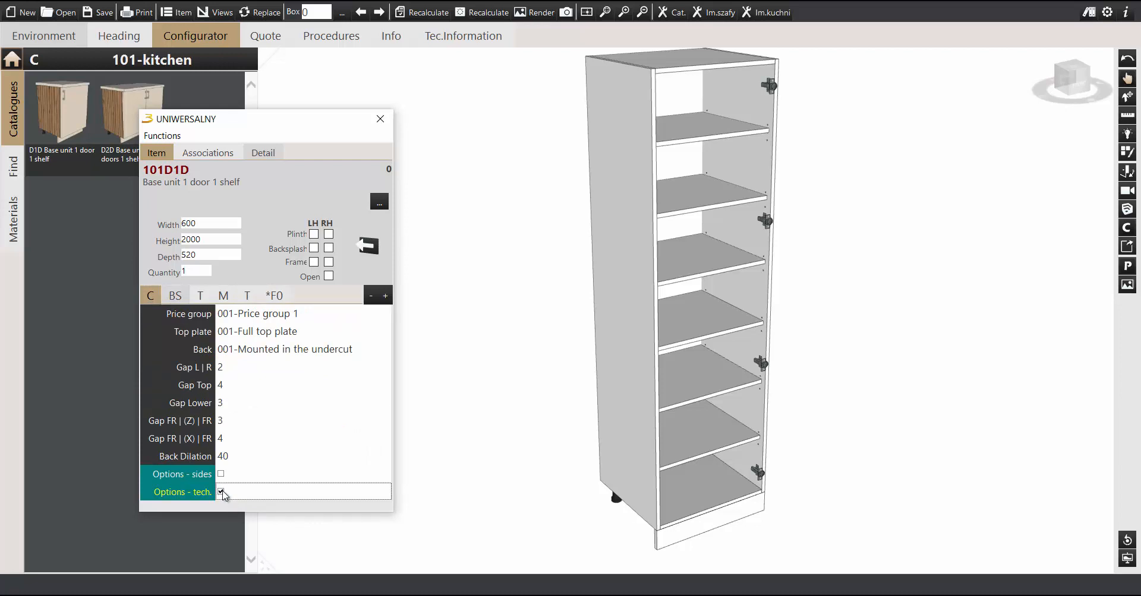
{"action": "left_click", "coordinate": [247, 296]}
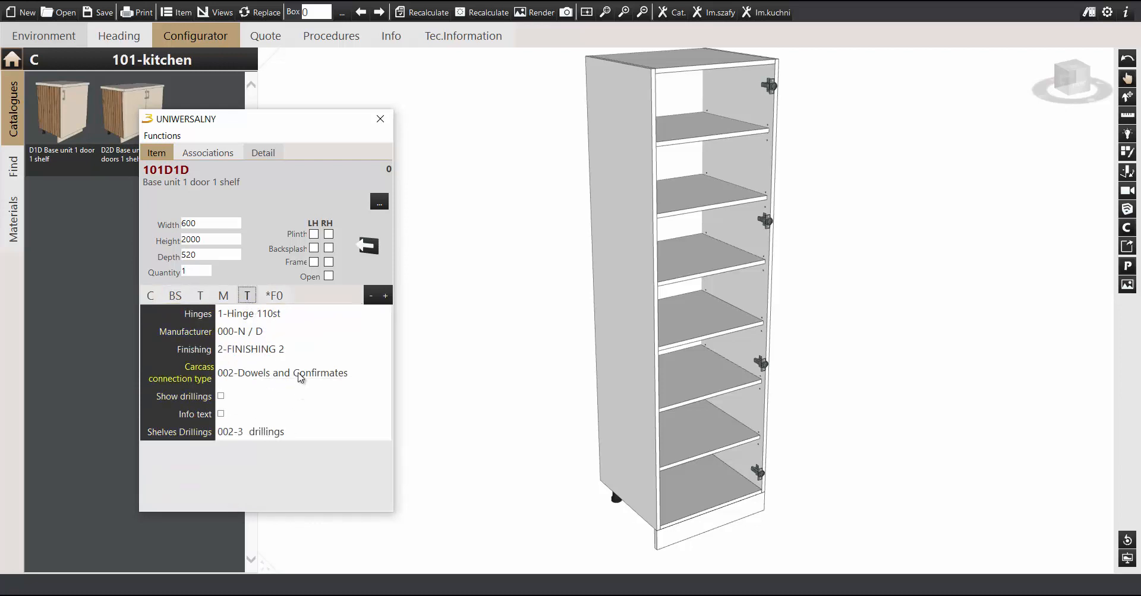
{"action": "left_click", "coordinate": [287, 439]}
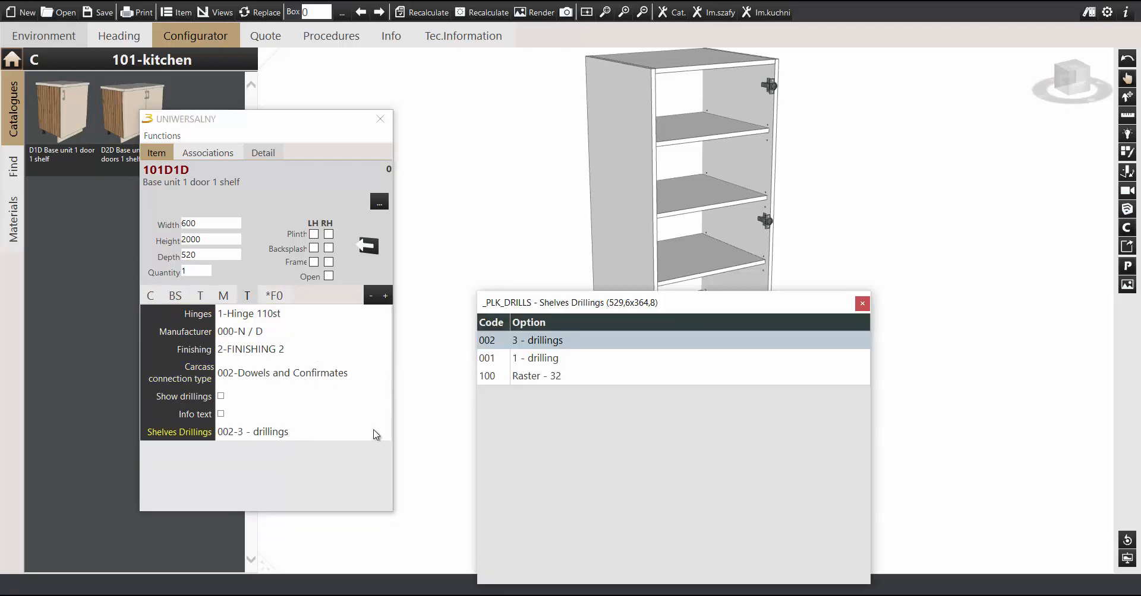
{"action": "left_click", "coordinate": [517, 376]}
{"action": "scroll", "coordinate": [745, 333], "scroll_direction": "up", "scroll_amount": 4}
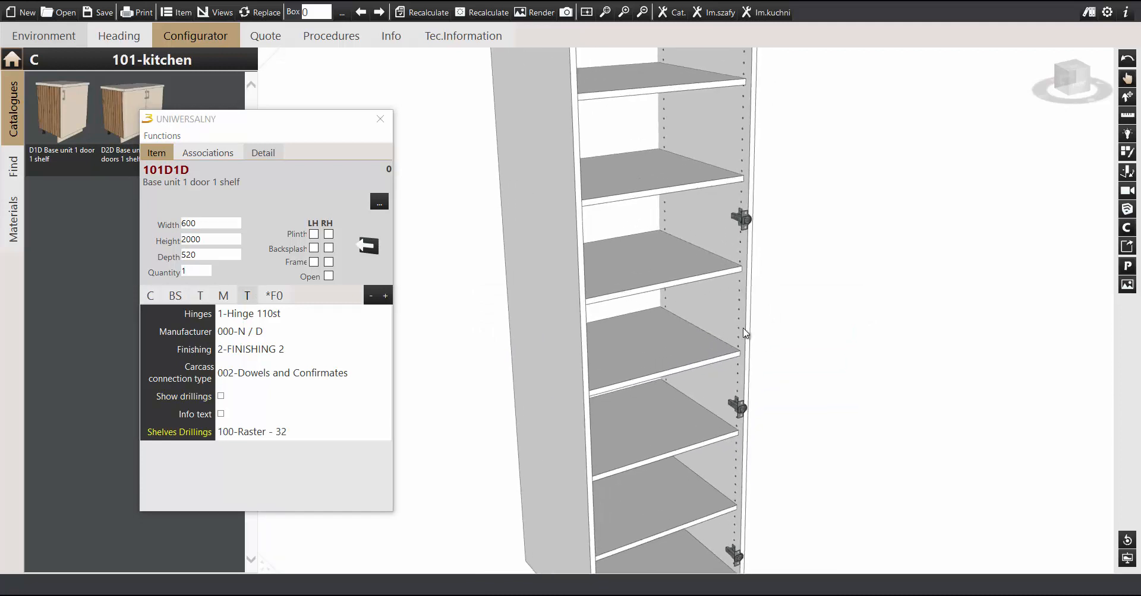
{"action": "scroll", "coordinate": [800, 305], "scroll_direction": "up", "scroll_amount": 5}
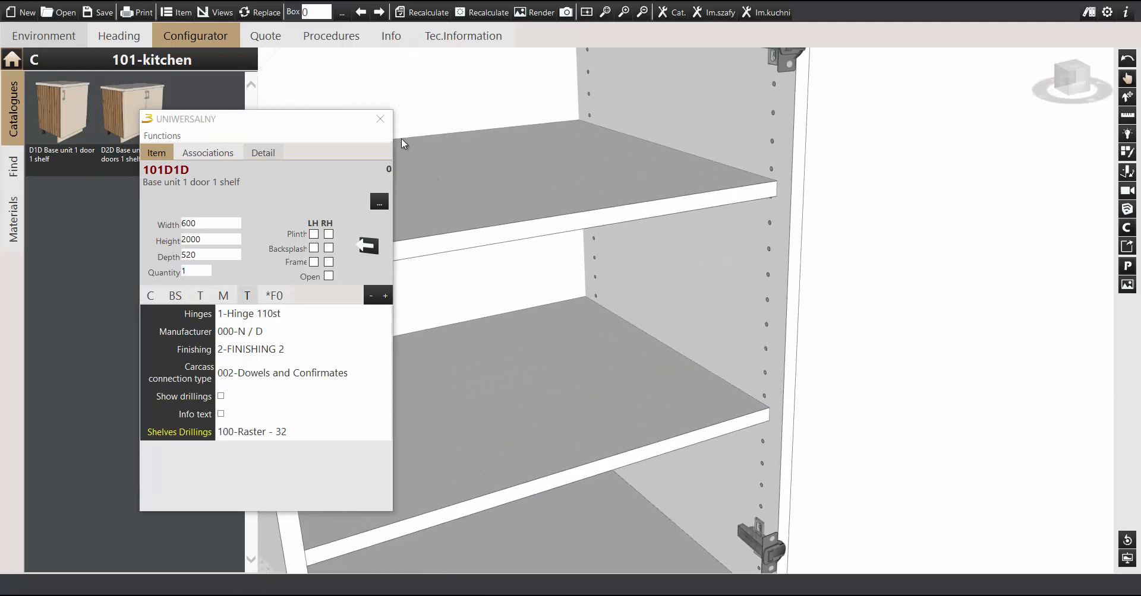
{"action": "left_click", "coordinate": [380, 119]}
- Create the cabinet's JOB and review the part drawings of its shelves, door and side panel
{"action": "right_click", "coordinate": [598, 219]}
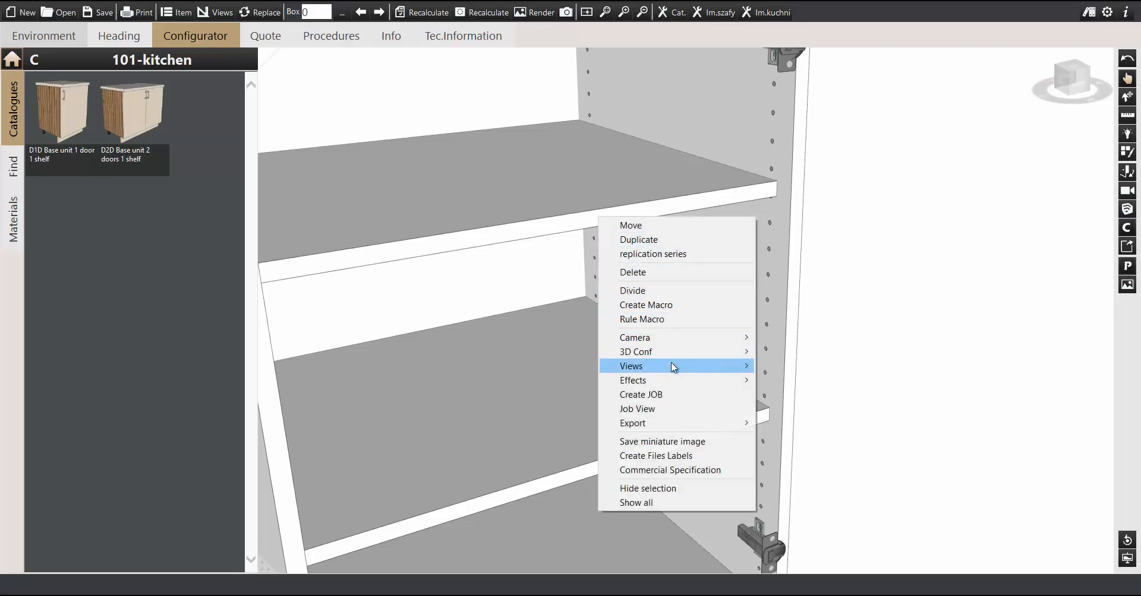
{"action": "left_click", "coordinate": [668, 397]}
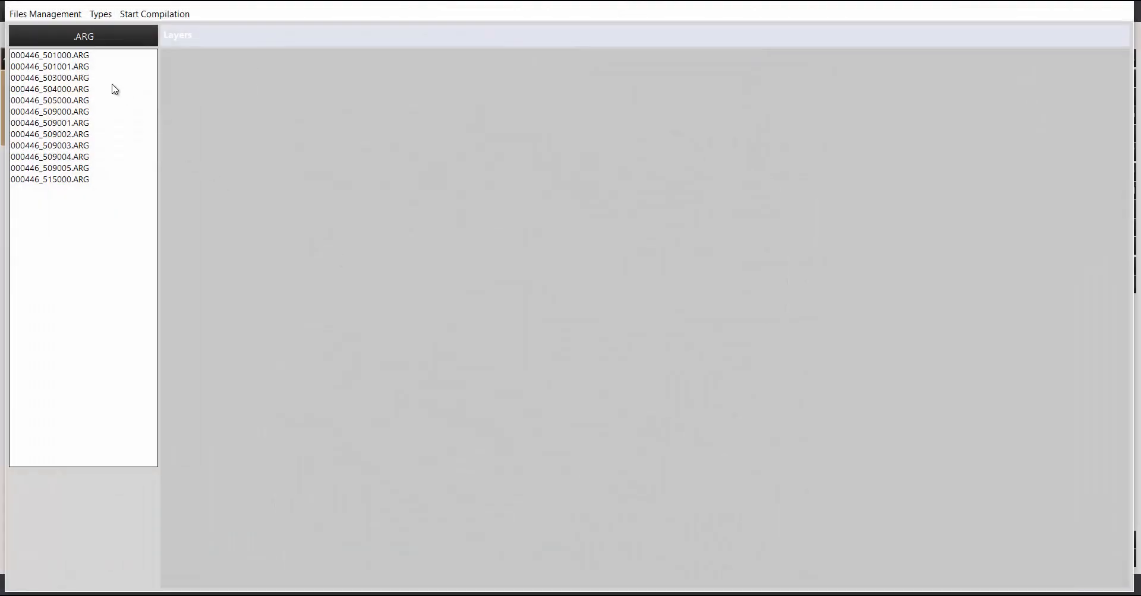
{"action": "left_click", "coordinate": [109, 79]}
{"action": "left_click", "coordinate": [97, 112]}
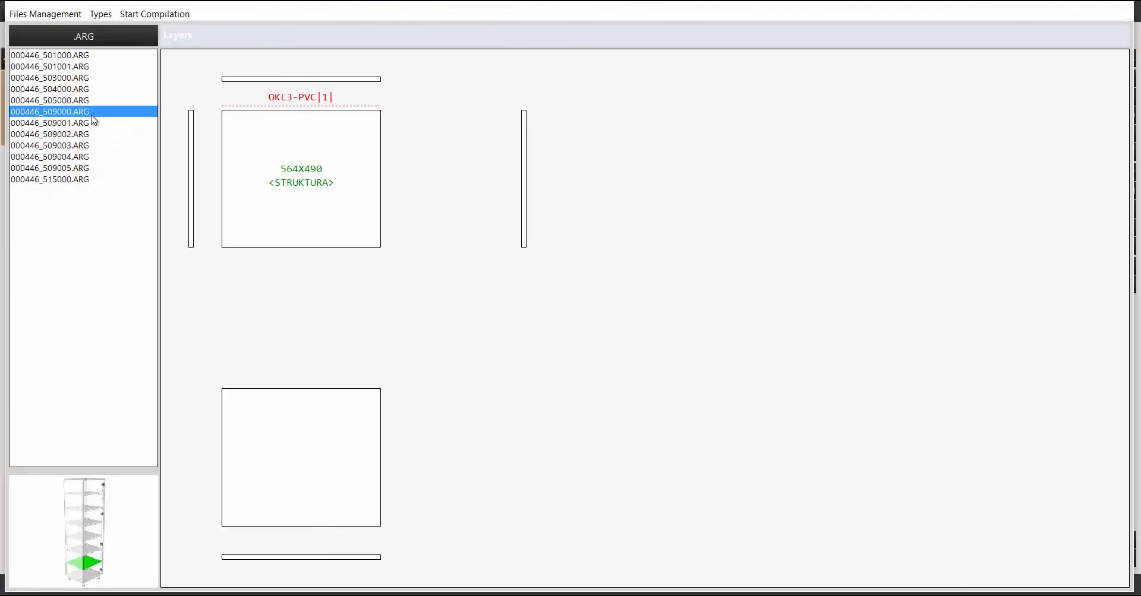
{"action": "left_click", "coordinate": [92, 134]}
{"action": "left_click", "coordinate": [93, 146]}
{"action": "left_click", "coordinate": [92, 157]}
{"action": "left_click", "coordinate": [93, 169]}
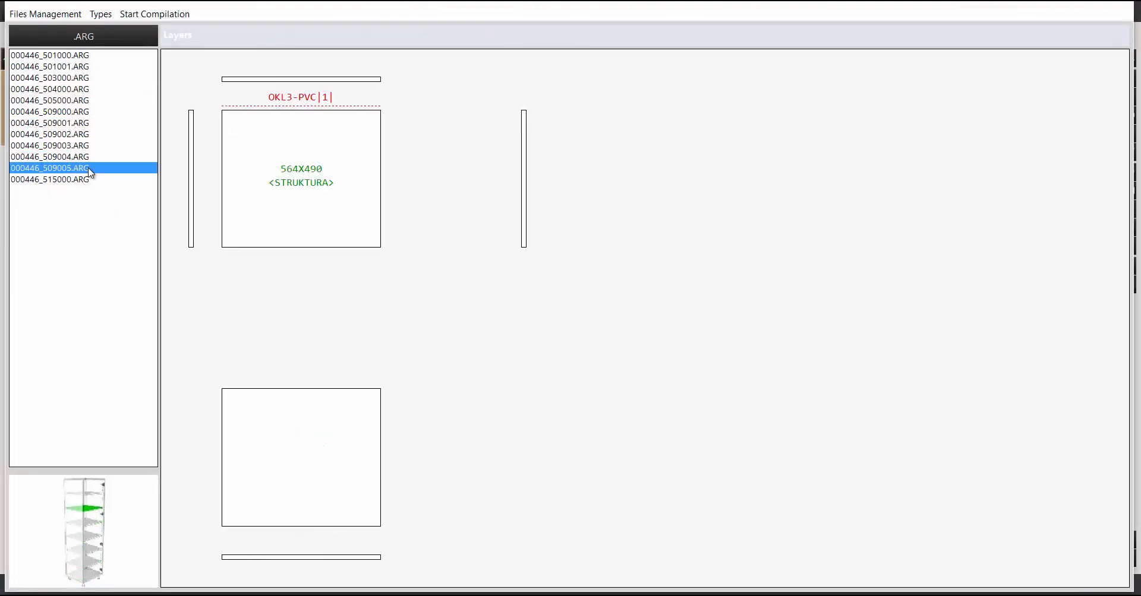
{"action": "left_click", "coordinate": [92, 180]}
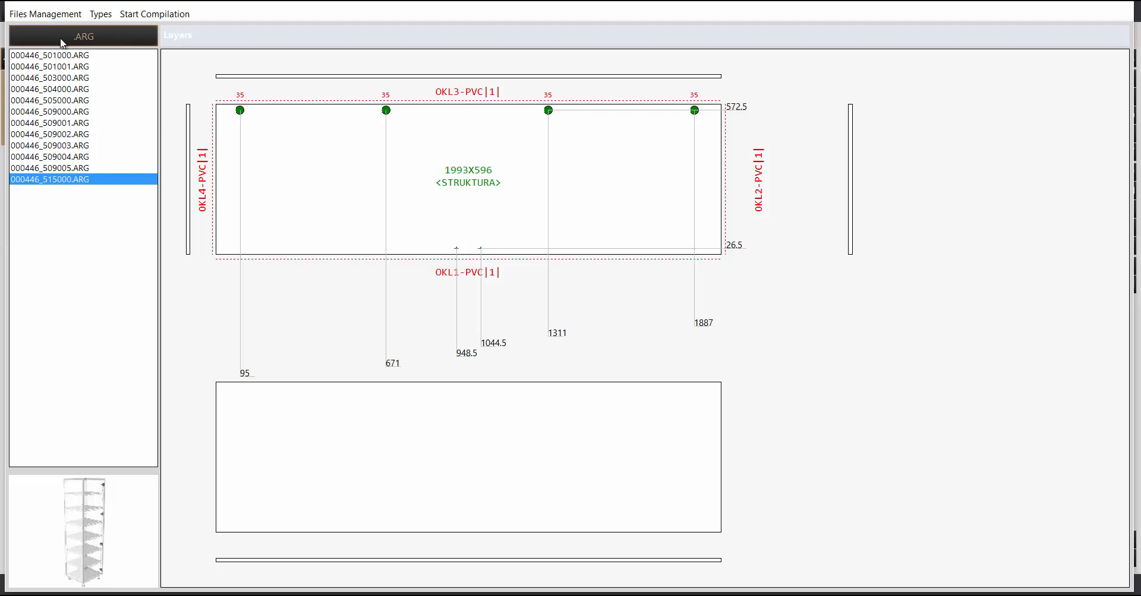
{"action": "left_click", "coordinate": [64, 55]}
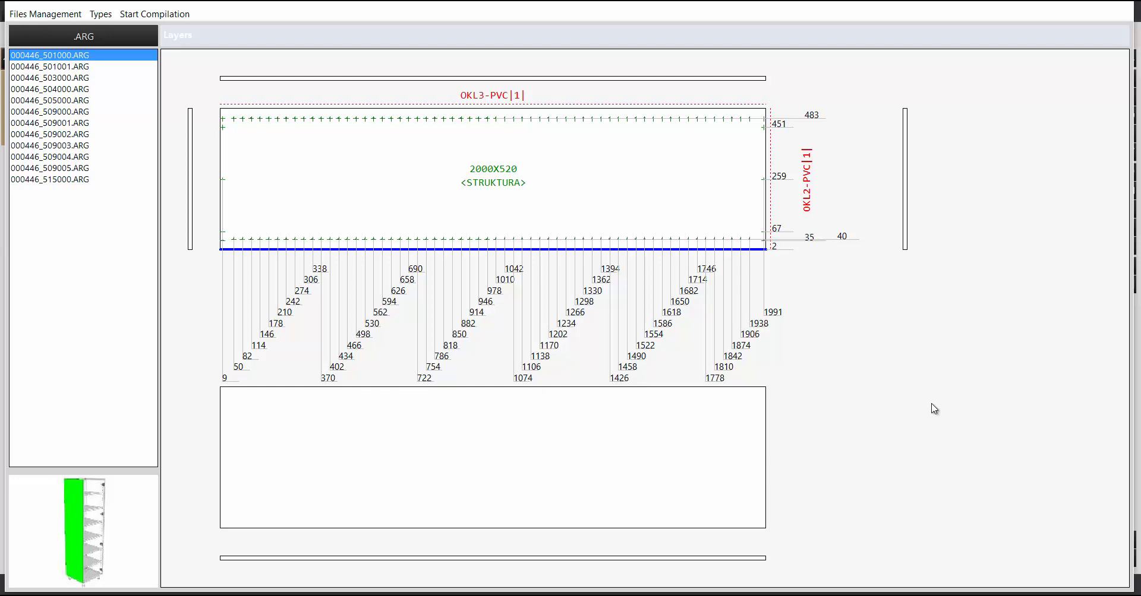
{"action": "left_click", "coordinate": [1117, 5]}
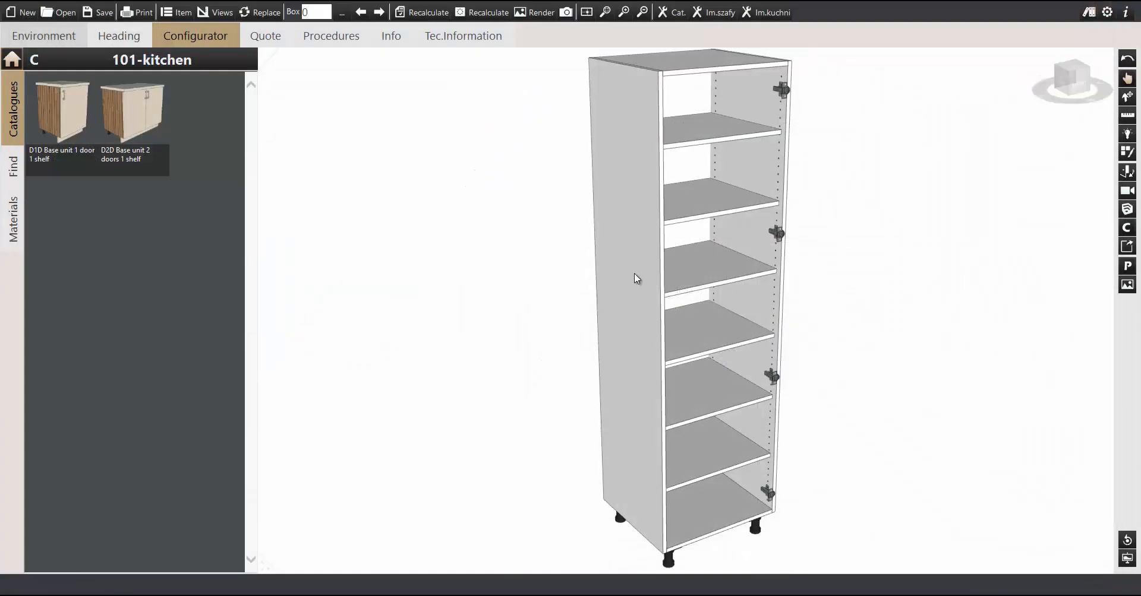
- Show the cabinet in Job View to examine its exploded parts and connectors
{"action": "middle_click_drag", "start_coordinate": [631, 282], "coordinate": [614, 272]}
{"action": "scroll", "coordinate": [672, 259], "scroll_direction": "down", "scroll_amount": 1}
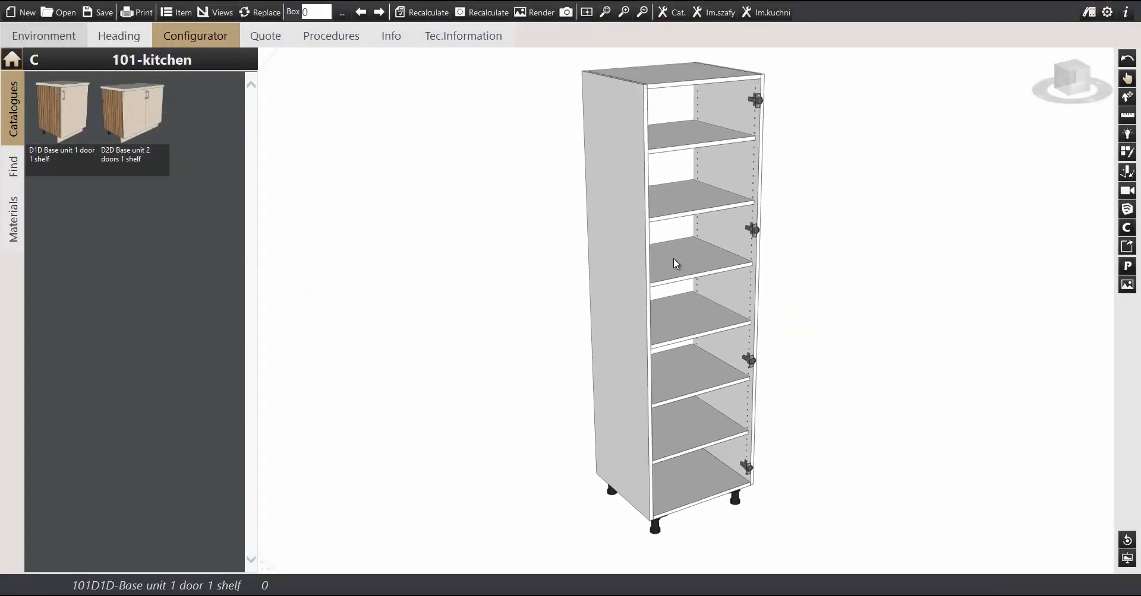
{"action": "middle_click_drag", "start_coordinate": [696, 235], "coordinate": [683, 230]}
{"action": "right_click", "coordinate": [683, 228]}
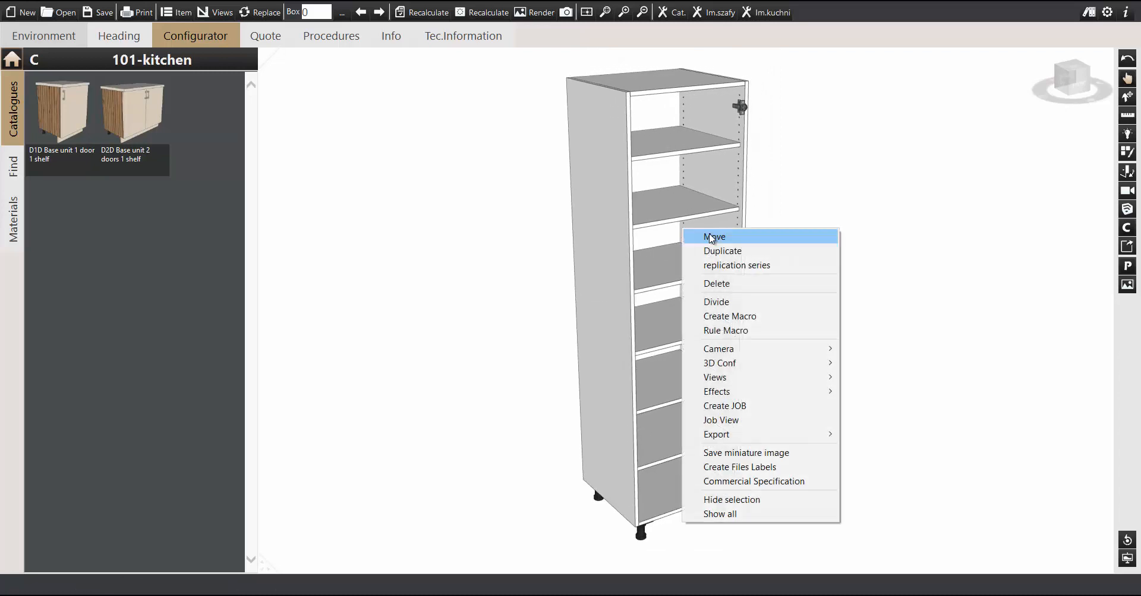
{"action": "left_click", "coordinate": [769, 419]}
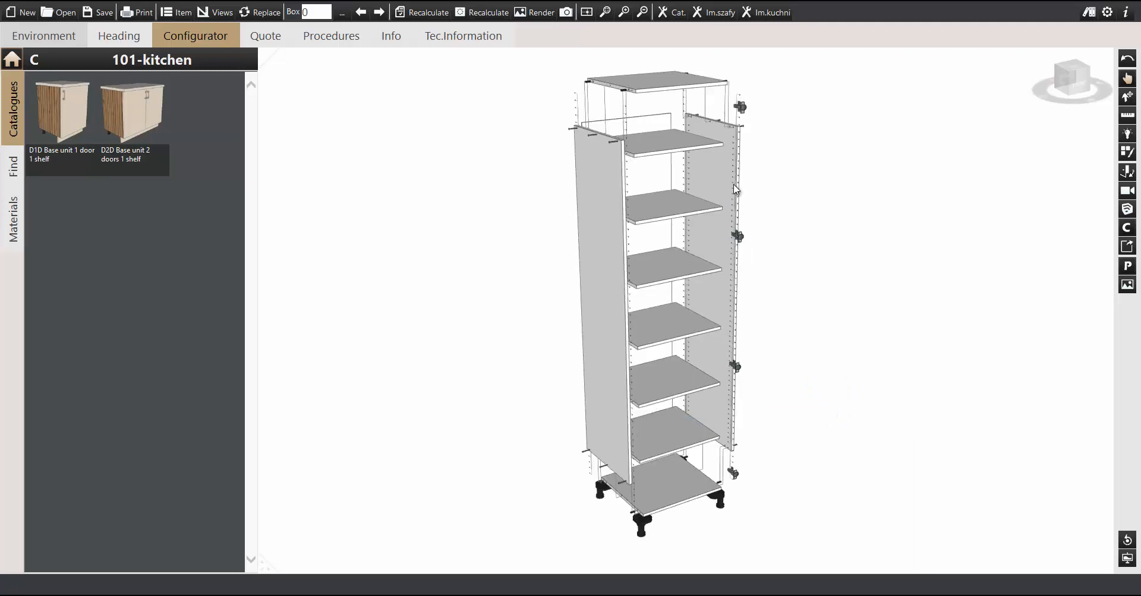
{"action": "middle_click_drag", "start_coordinate": [728, 195], "coordinate": [734, 186]}
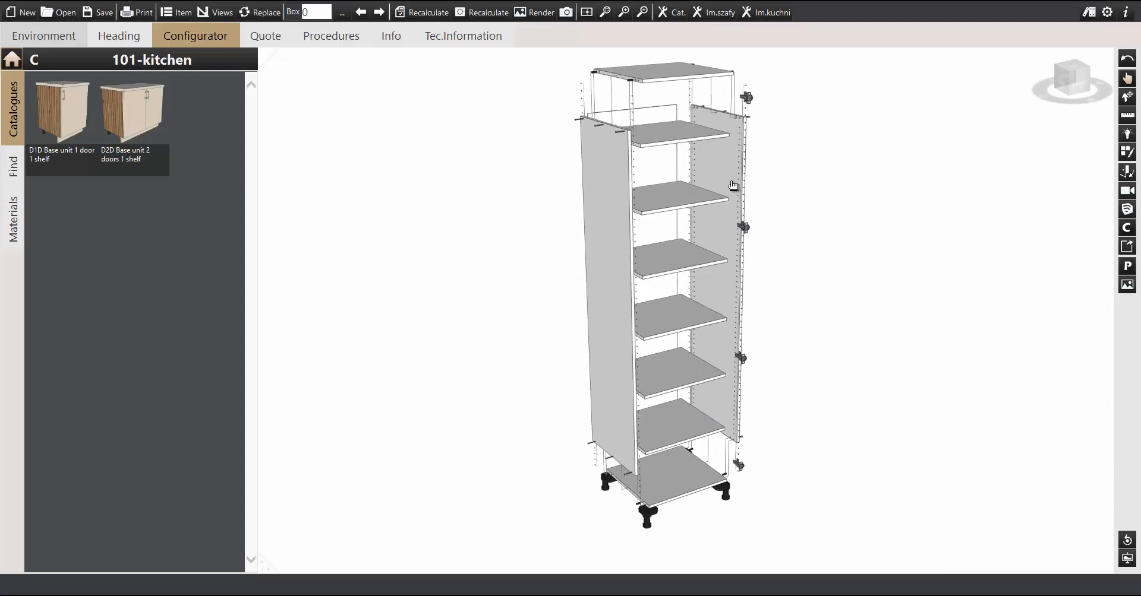
- Open the cabinet's properties and set the Space height of space *F0 to 30-355, accepting the shelf change
{"action": "double_click", "coordinate": [731, 185]}
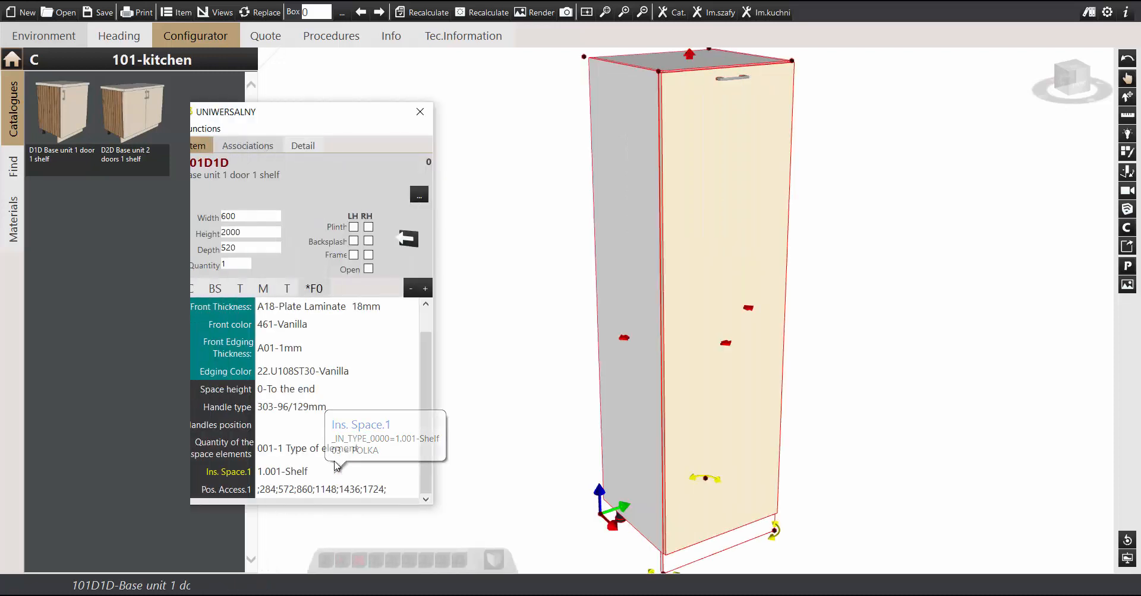
{"action": "left_click", "coordinate": [330, 391]}
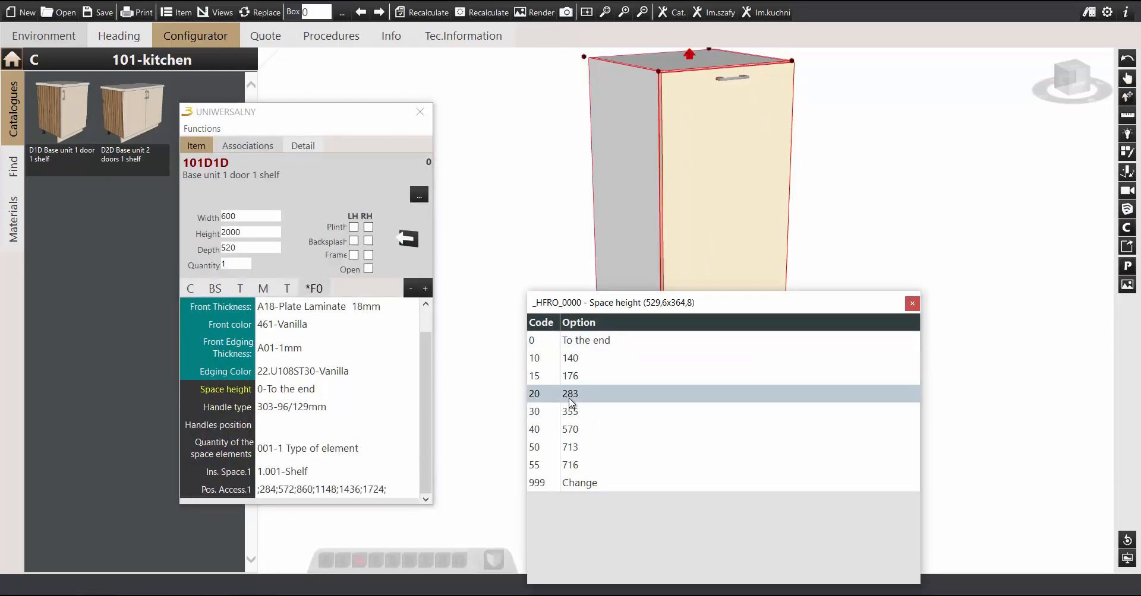
{"action": "left_click", "coordinate": [575, 409]}
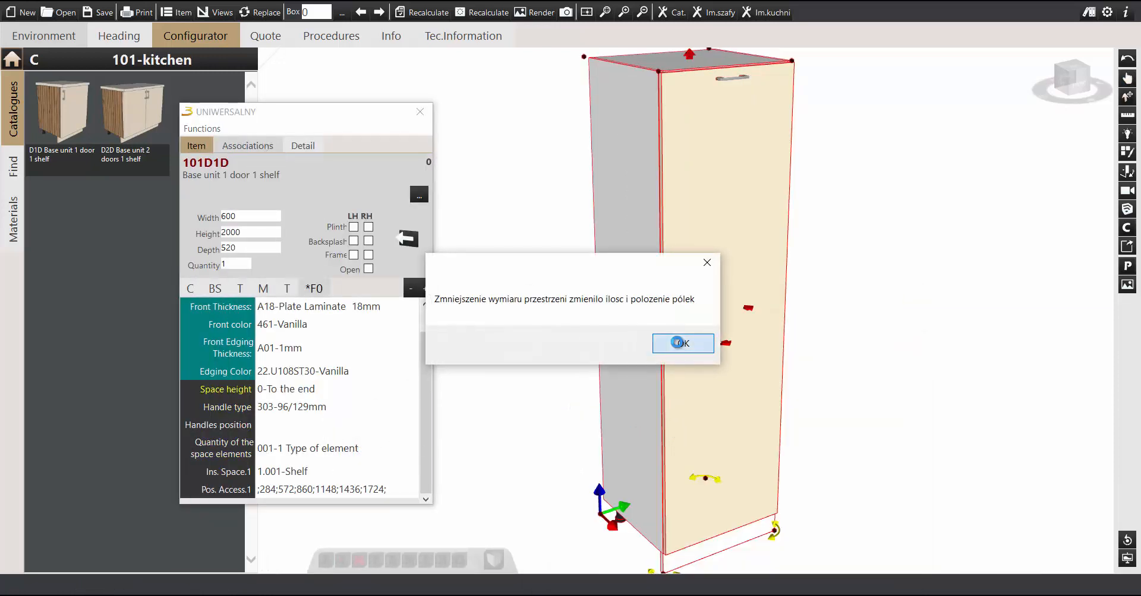
{"action": "left_click", "coordinate": [680, 342]}
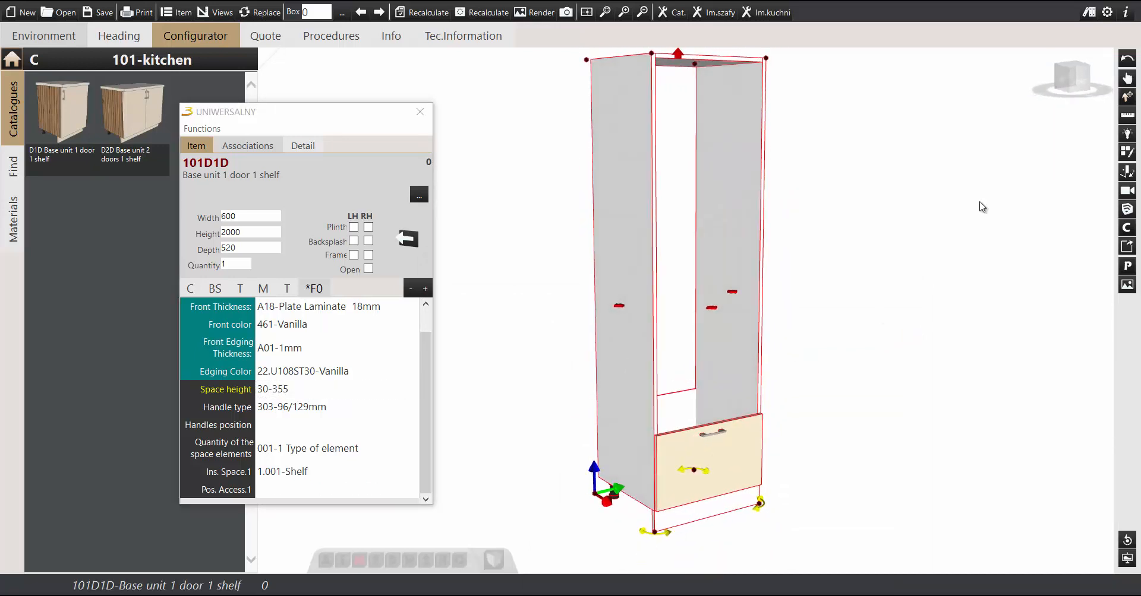
- Add a second space above the bottom drawer, with Type of space 2.001-Drawer and Space height 355
{"action": "left_click", "coordinate": [424, 288]}
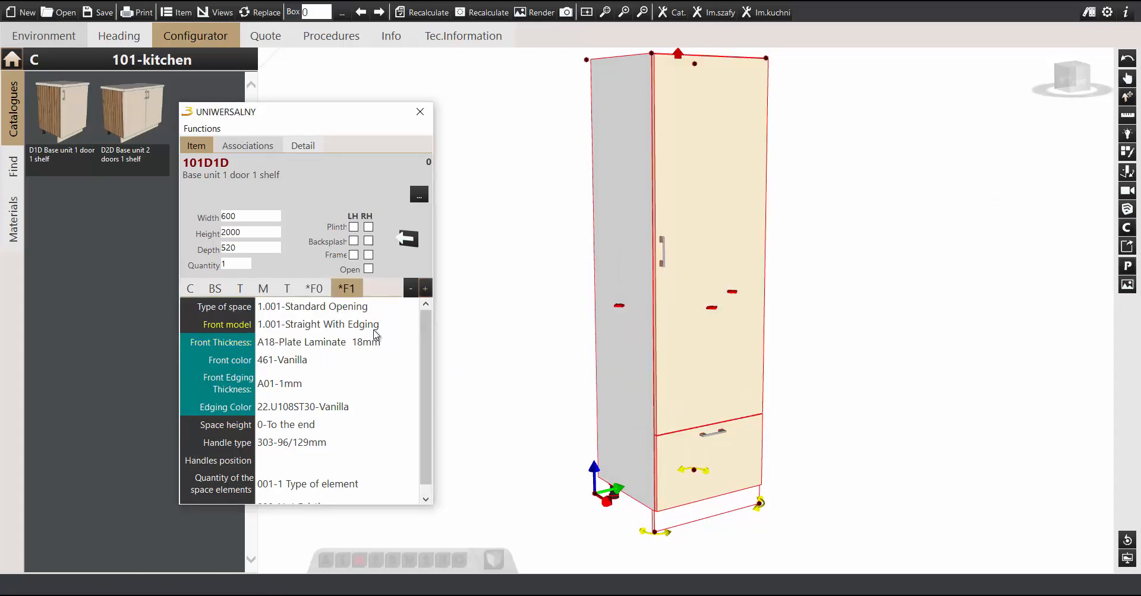
{"action": "left_click_drag", "start_coordinate": [426, 332], "coordinate": [428, 340]}
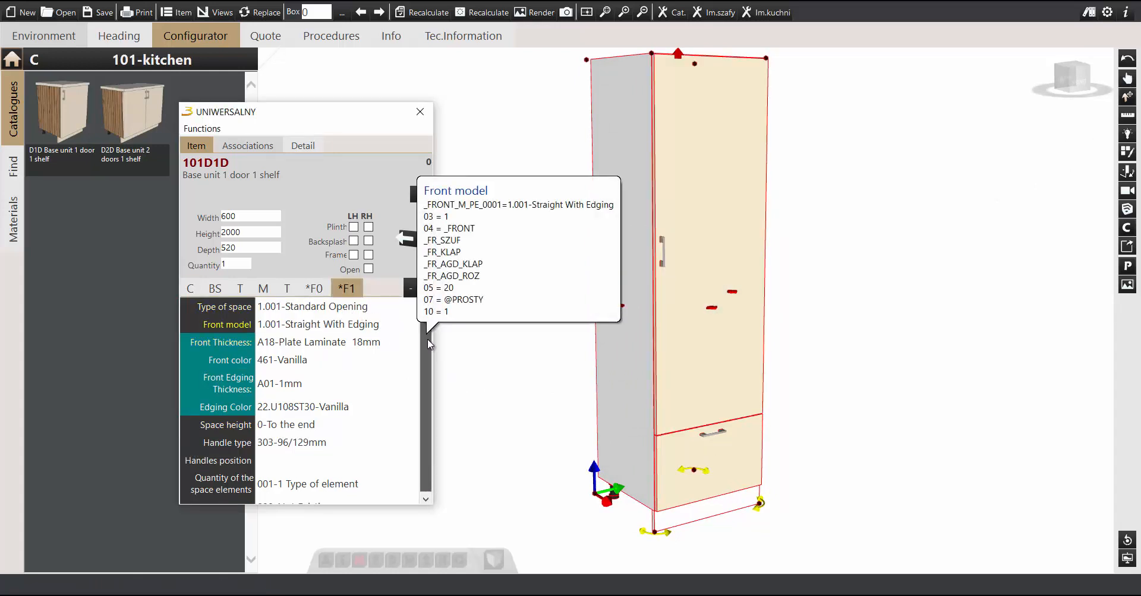
{"action": "left_click", "coordinate": [389, 308]}
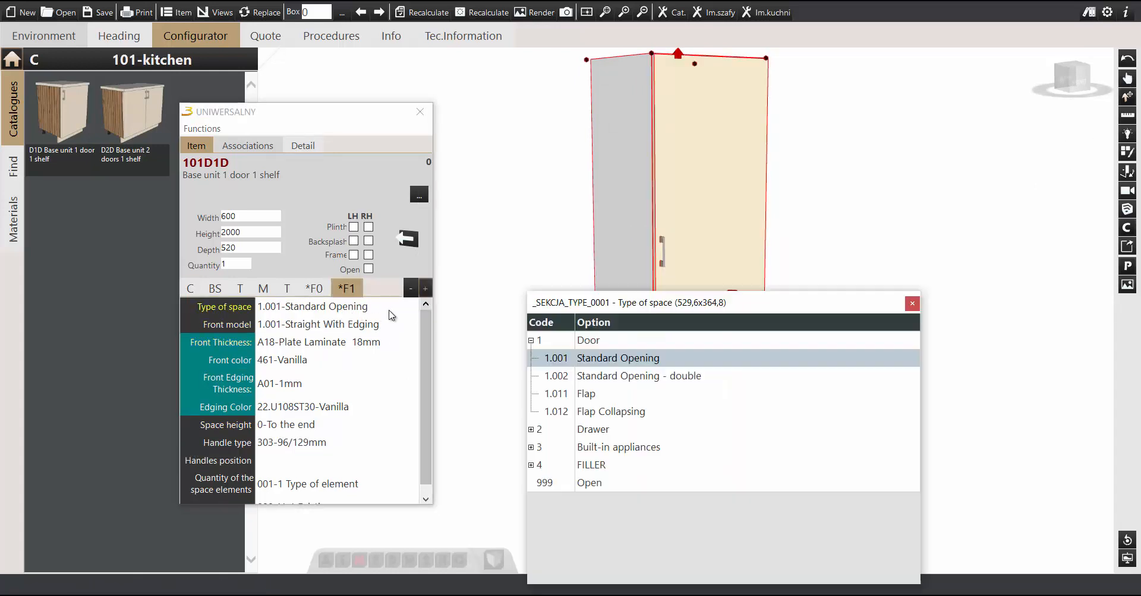
{"action": "left_click", "coordinate": [617, 429]}
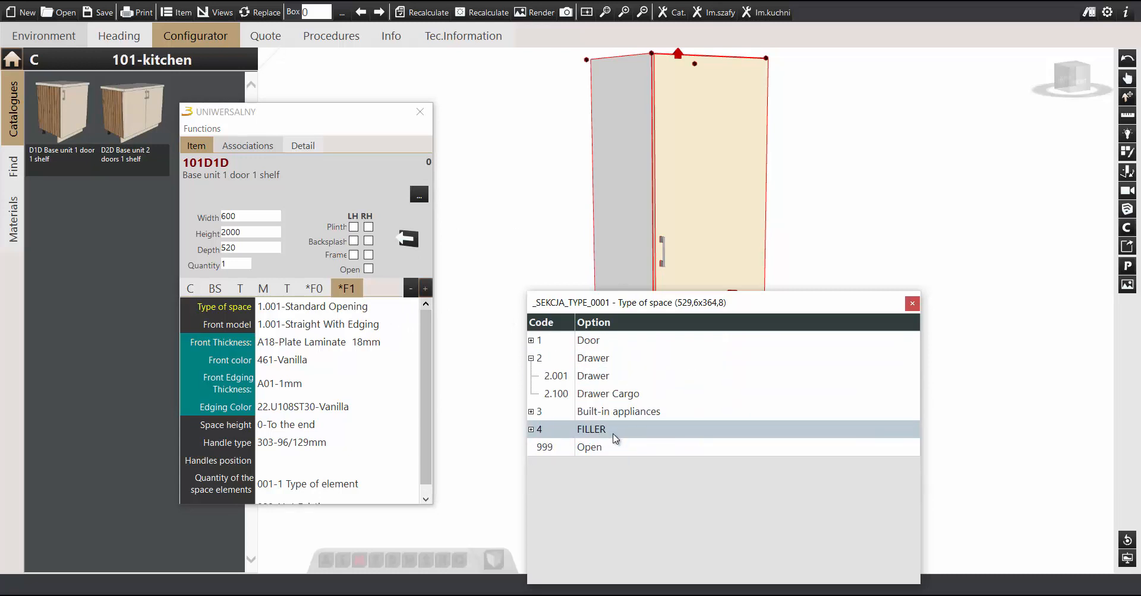
{"action": "left_click", "coordinate": [615, 382]}
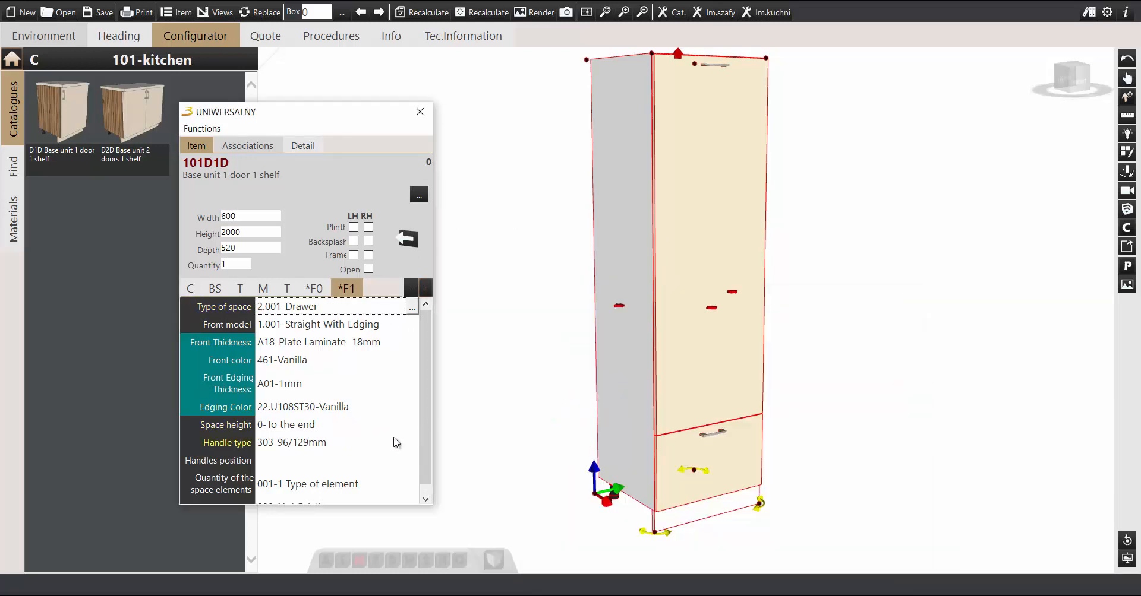
{"action": "left_click", "coordinate": [355, 432]}
{"action": "left_click", "coordinate": [608, 407]}
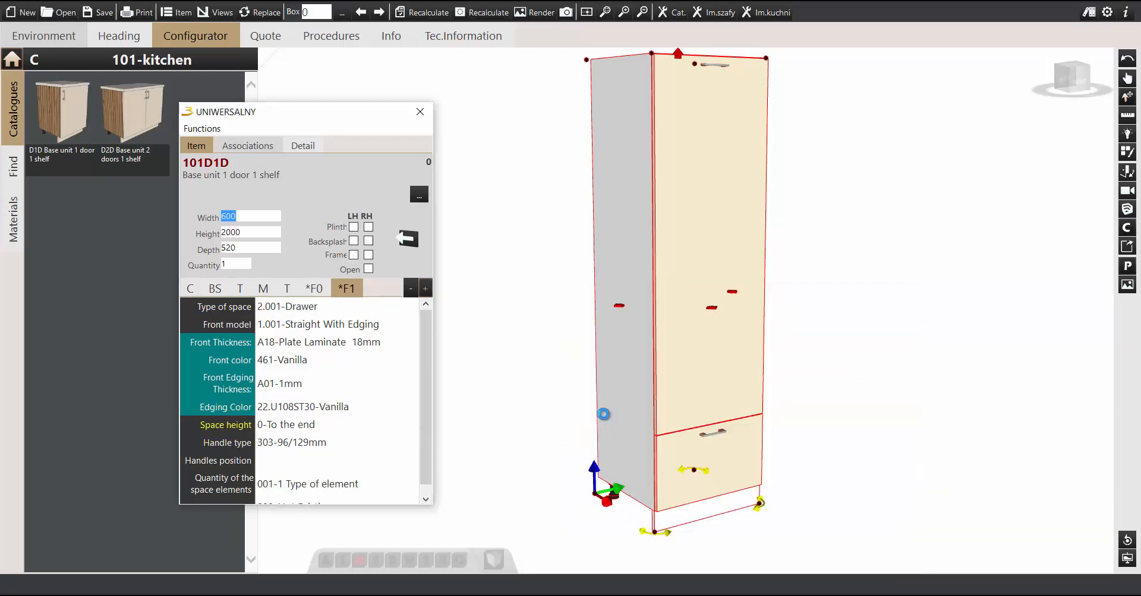
- Add a third space above the two drawers and set its Type of space to the built-in appliance 3.001-Oven
{"action": "left_click", "coordinate": [426, 286]}
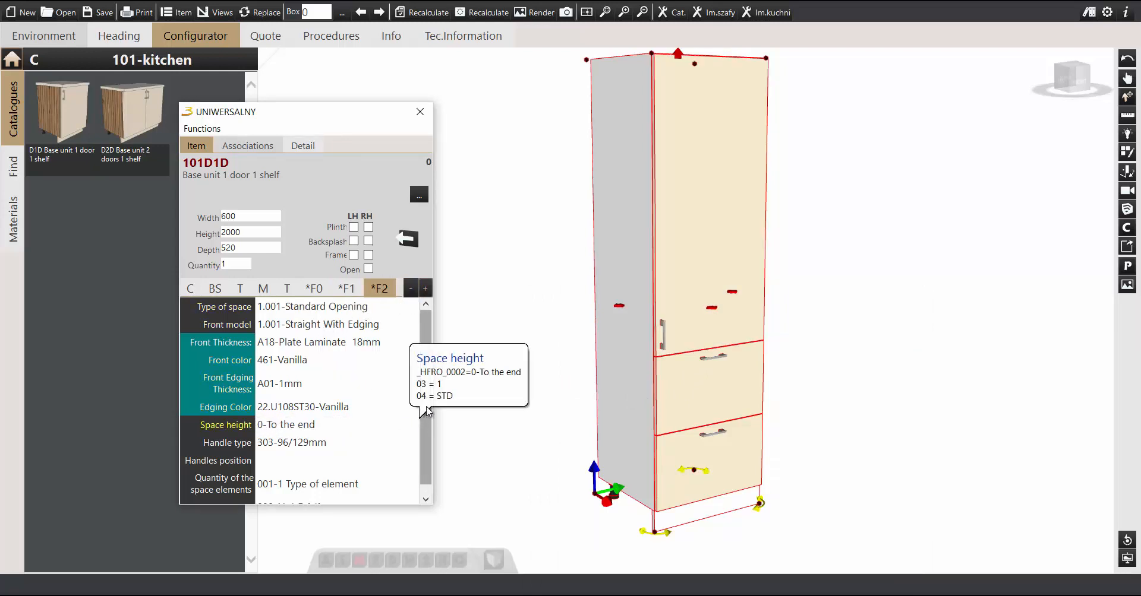
{"action": "left_click", "coordinate": [376, 307]}
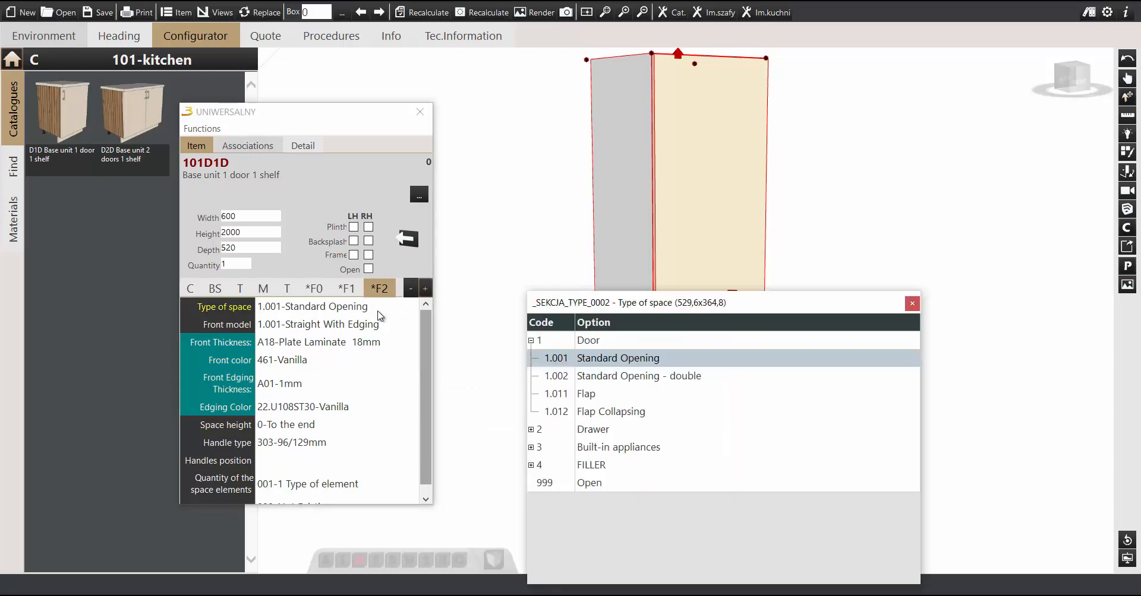
{"action": "left_click", "coordinate": [697, 447]}
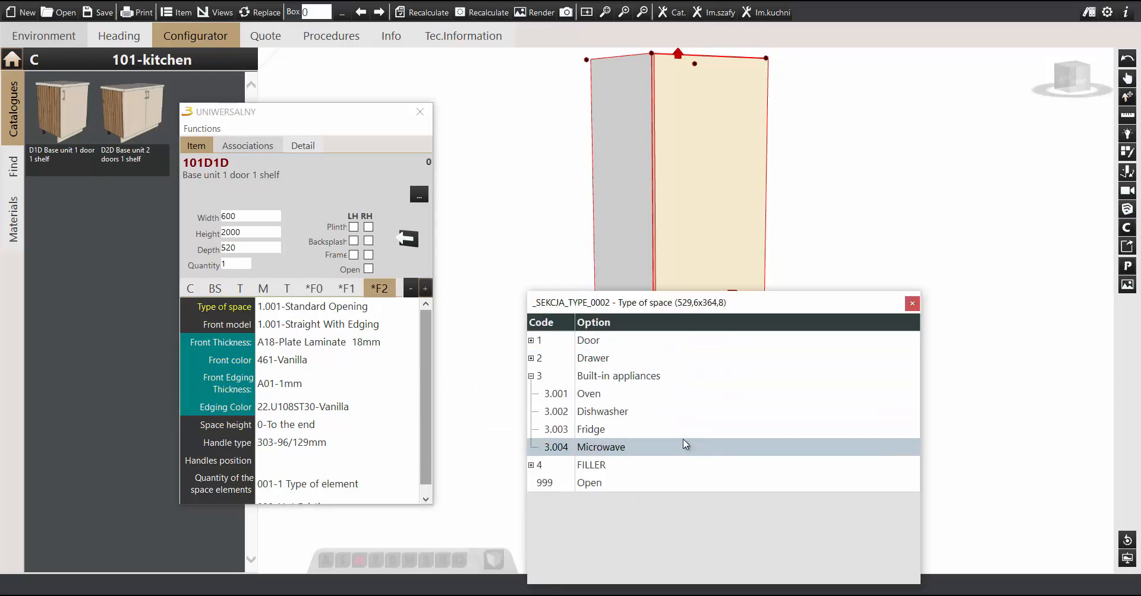
{"action": "left_click", "coordinate": [668, 396]}
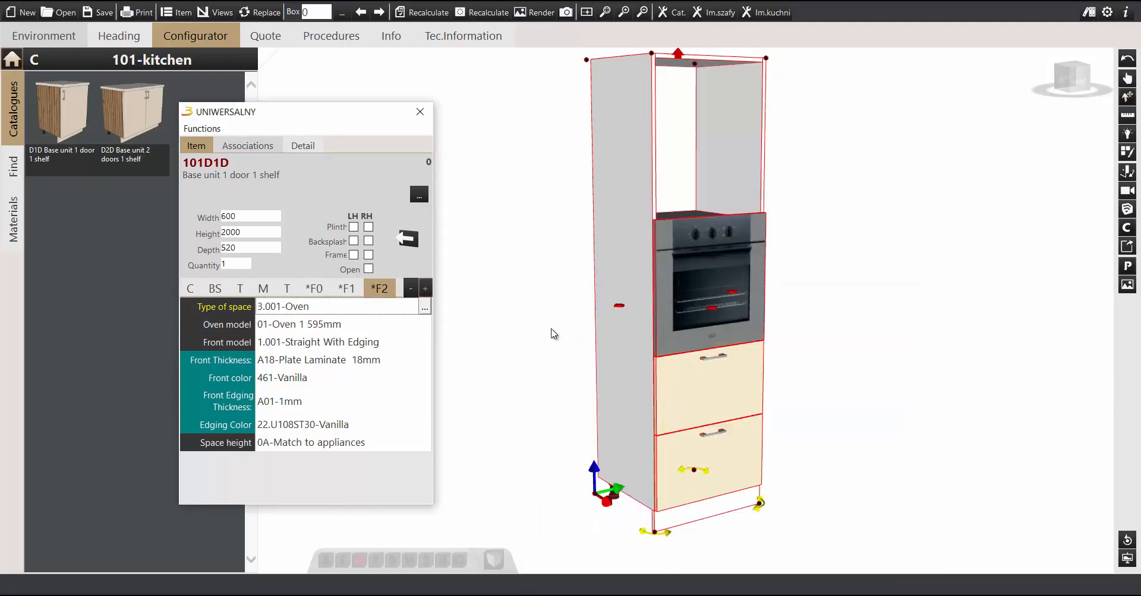
- Add a fourth space above the oven and set its Type of space to 1.011-Flap
{"action": "left_click", "coordinate": [426, 289]}
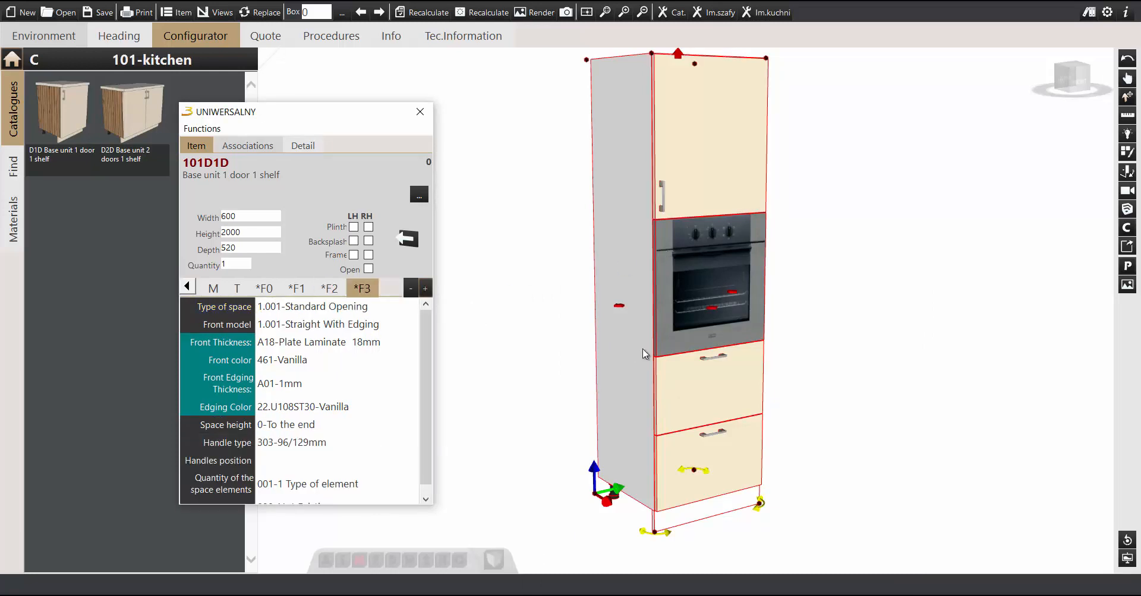
{"action": "left_click", "coordinate": [333, 308]}
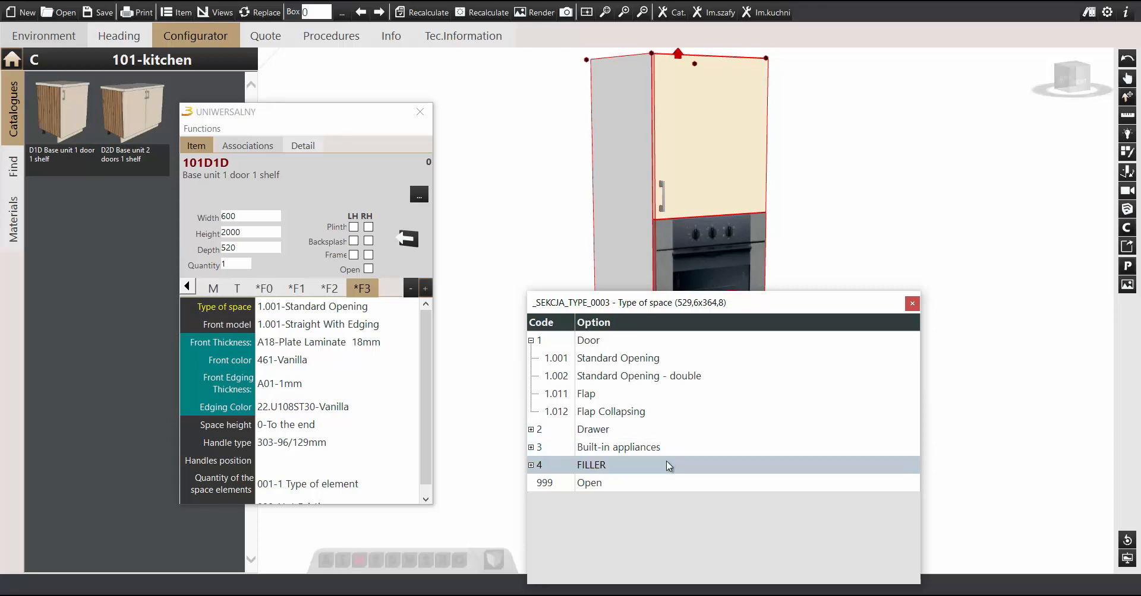
{"action": "left_click", "coordinate": [653, 398]}
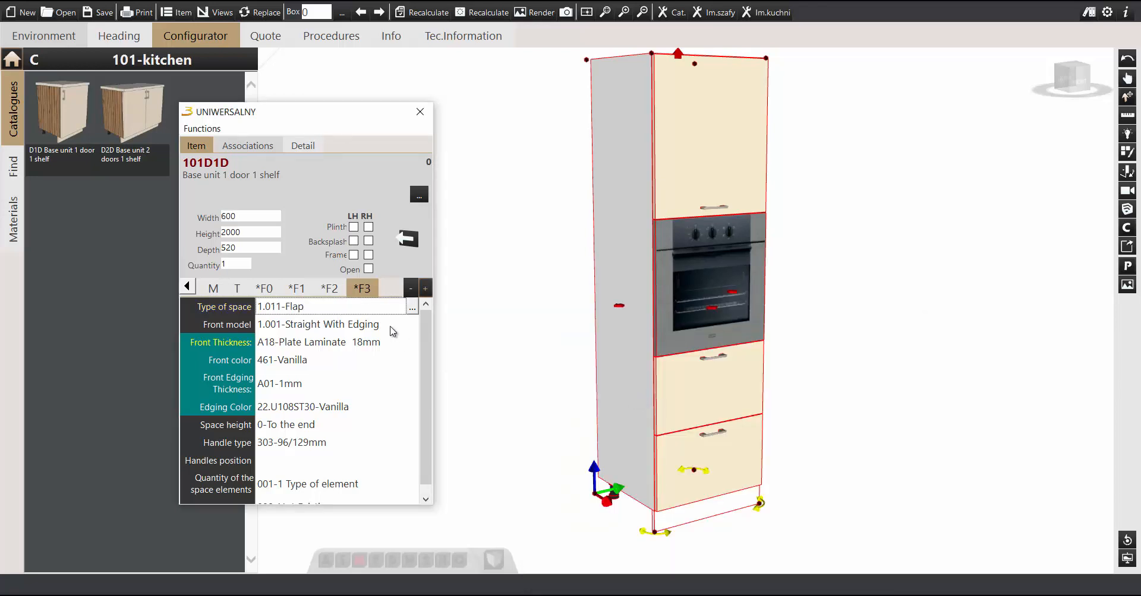
- Change the Type of space of top space *F3 to 1.012-Flap Collapsing
{"action": "double_click", "coordinate": [370, 314]}
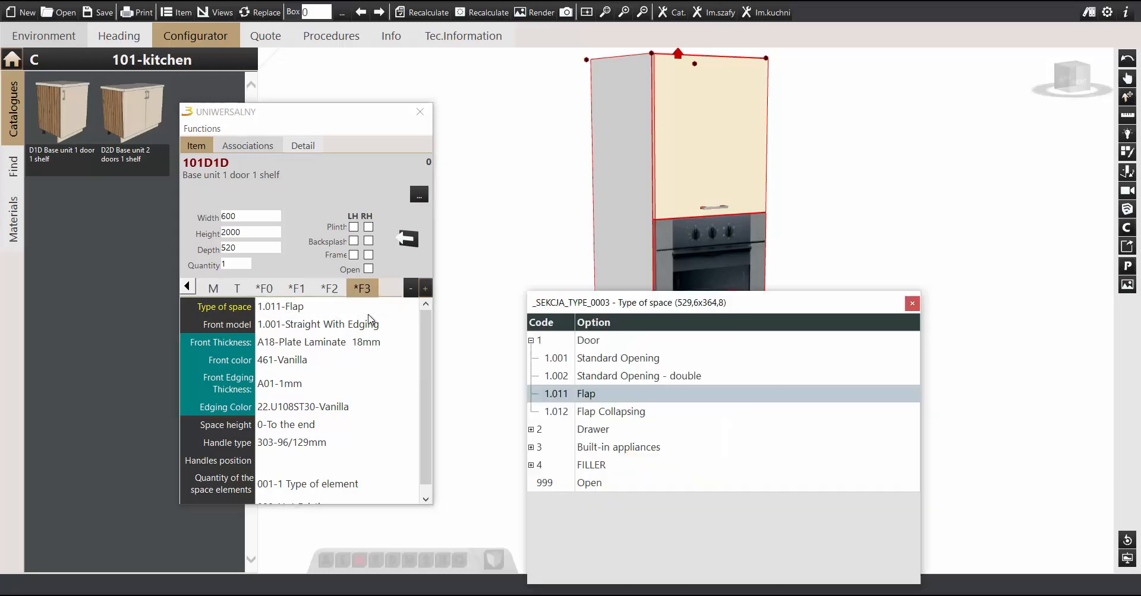
{"action": "left_click", "coordinate": [610, 411]}
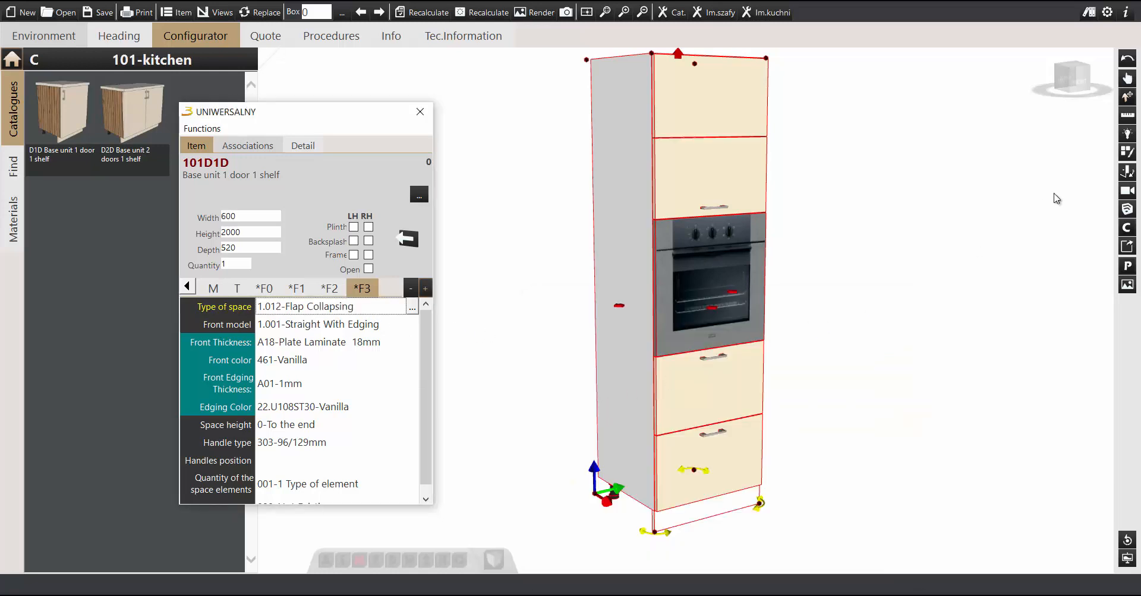
{"action": "middle_click_drag", "start_coordinate": [961, 255], "coordinate": [916, 243]}
{"action": "scroll", "coordinate": [961, 245], "scroll_direction": "down", "scroll_amount": 1}
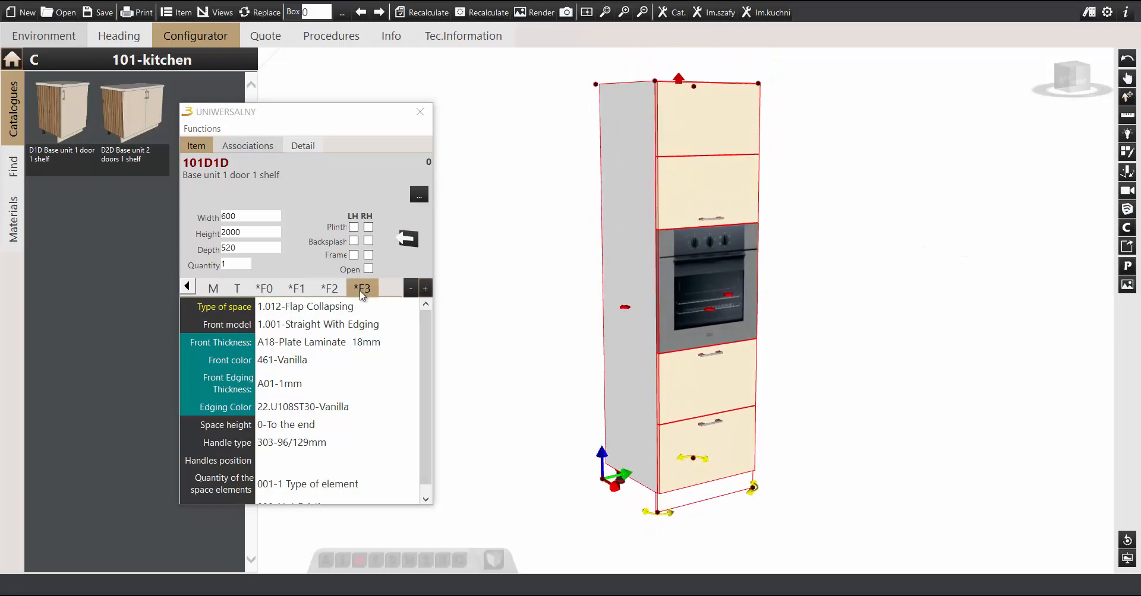
- Give bottom drawer space *F0 one type of element and set its Ins. Space.1 to 2.001-Web Catalog
{"action": "left_click", "coordinate": [264, 288]}
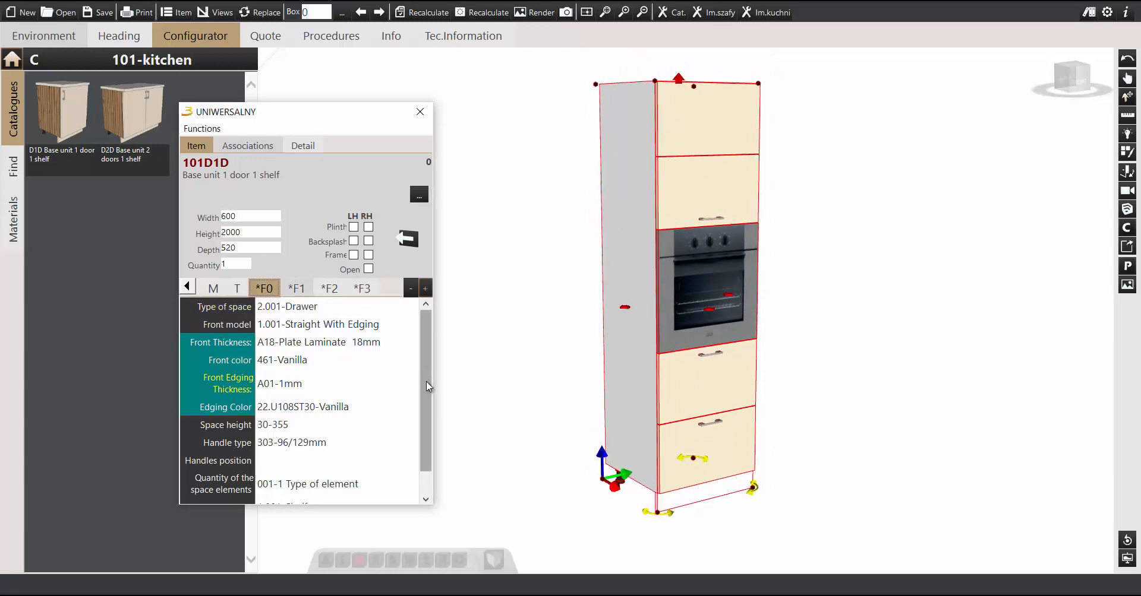
{"action": "scroll", "coordinate": [426, 386], "scroll_direction": "down", "scroll_amount": 2}
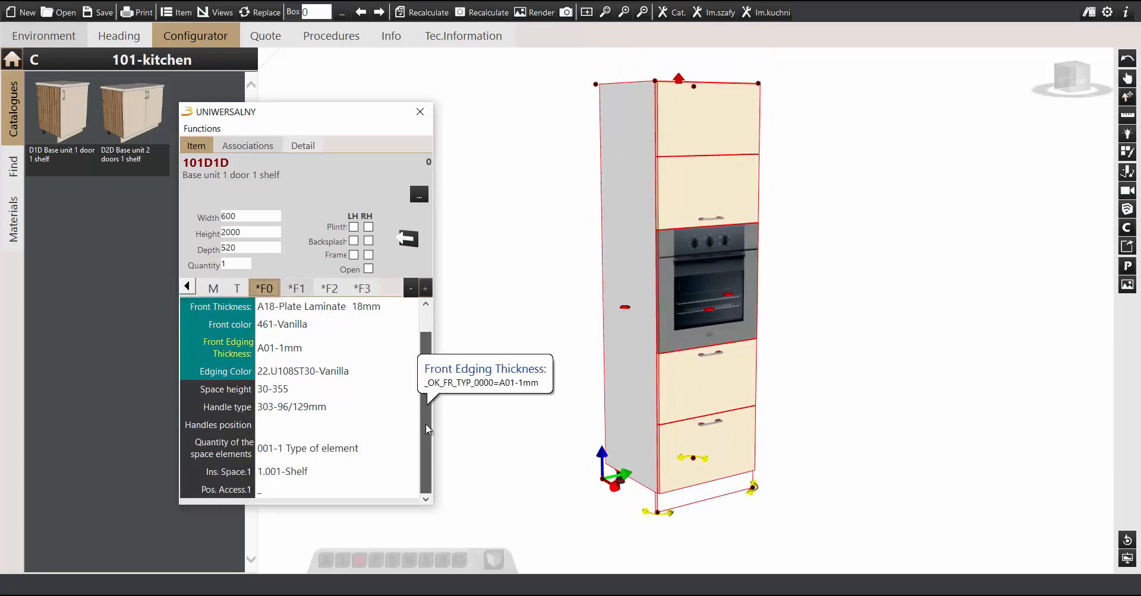
{"action": "left_click", "coordinate": [273, 454]}
{"action": "left_click", "coordinate": [564, 339]}
{"action": "left_click", "coordinate": [339, 473]}
{"action": "left_click", "coordinate": [557, 383]}
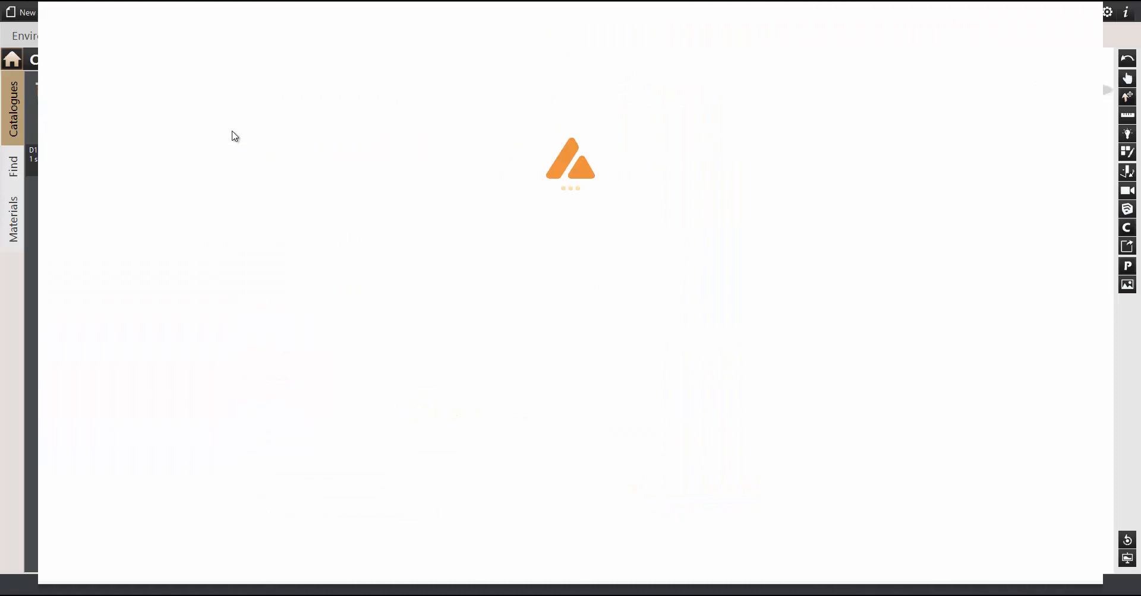
- Filter the furniture accessories by product type drawer and choose the Hettich drawer KPL.IT.420.H70.SZ for space *F0
{"action": "left_click", "coordinate": [277, 55]}
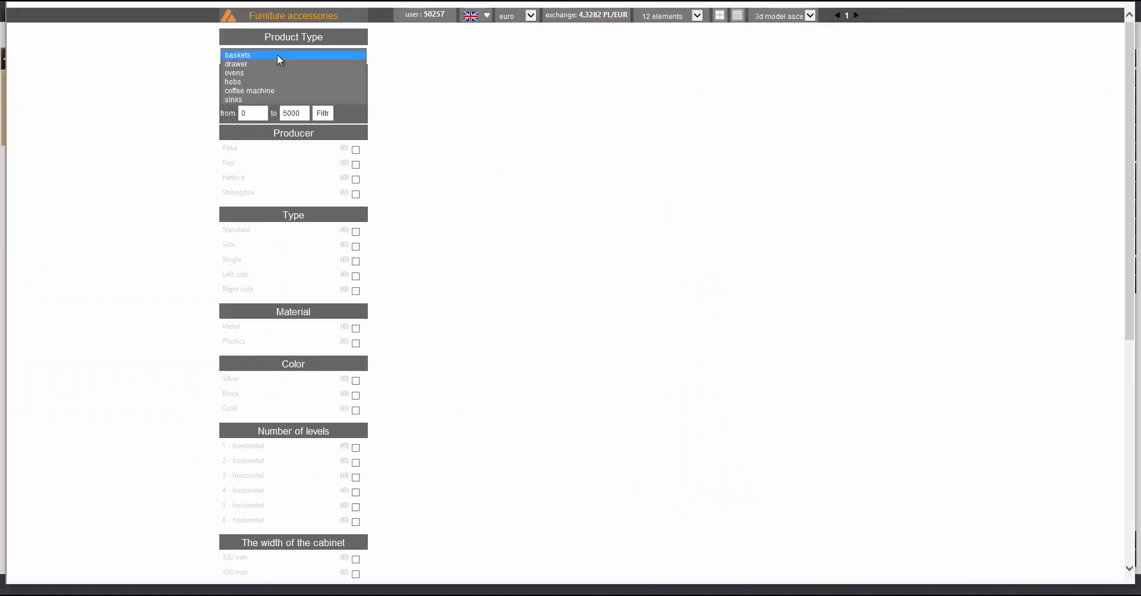
{"action": "left_click", "coordinate": [287, 73]}
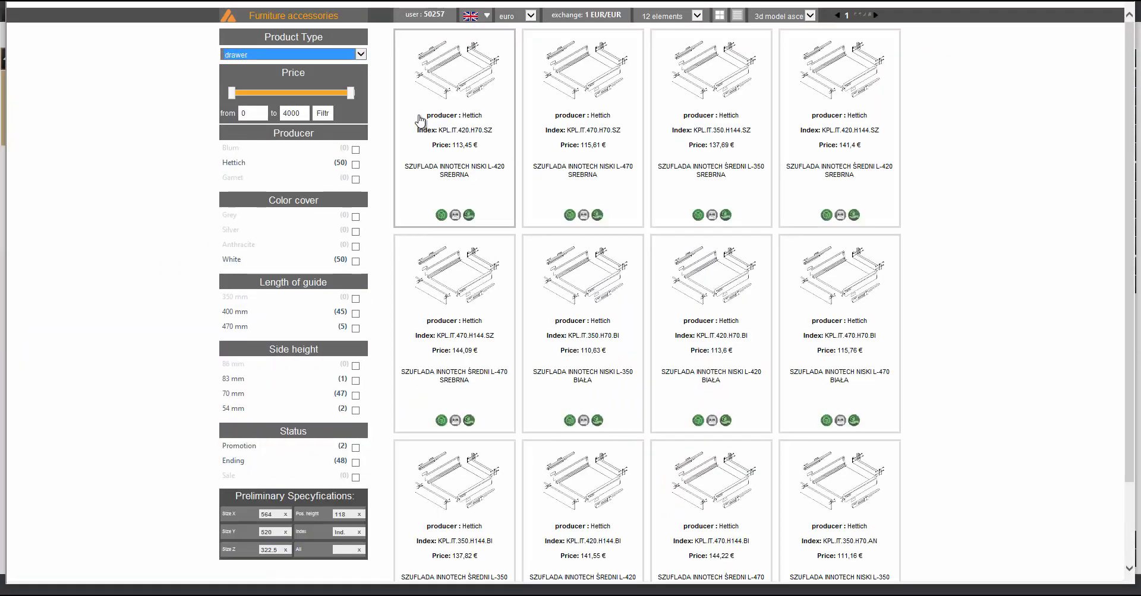
{"action": "left_click", "coordinate": [440, 96]}
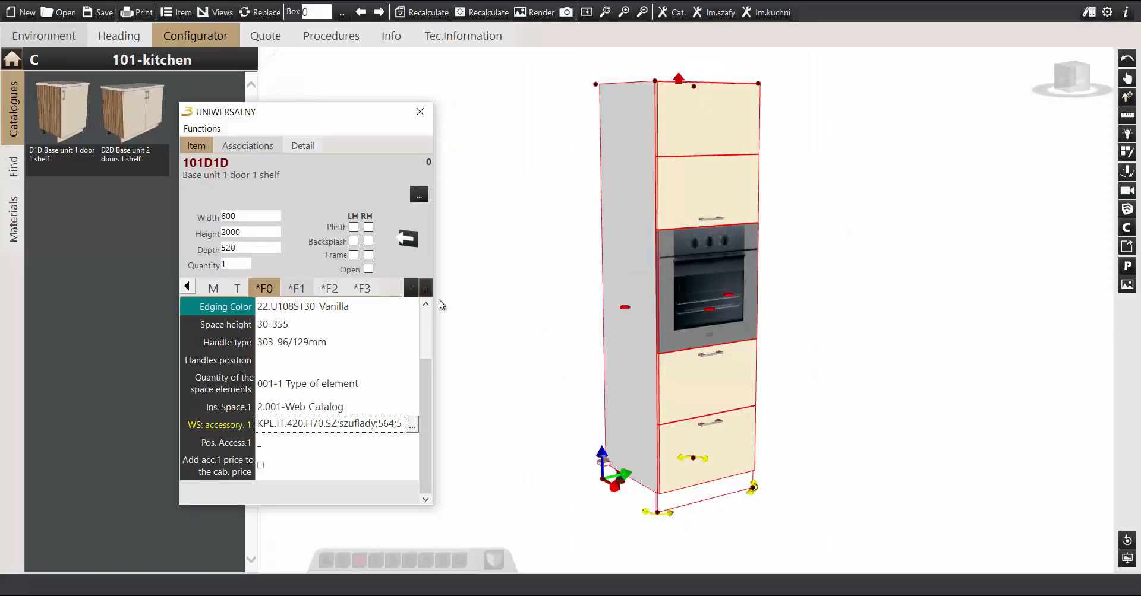
- Give upper drawer space *F1 one type of element and set its Ins. Space.1 to 2.001-Web Catalog
{"action": "left_click", "coordinate": [294, 287]}
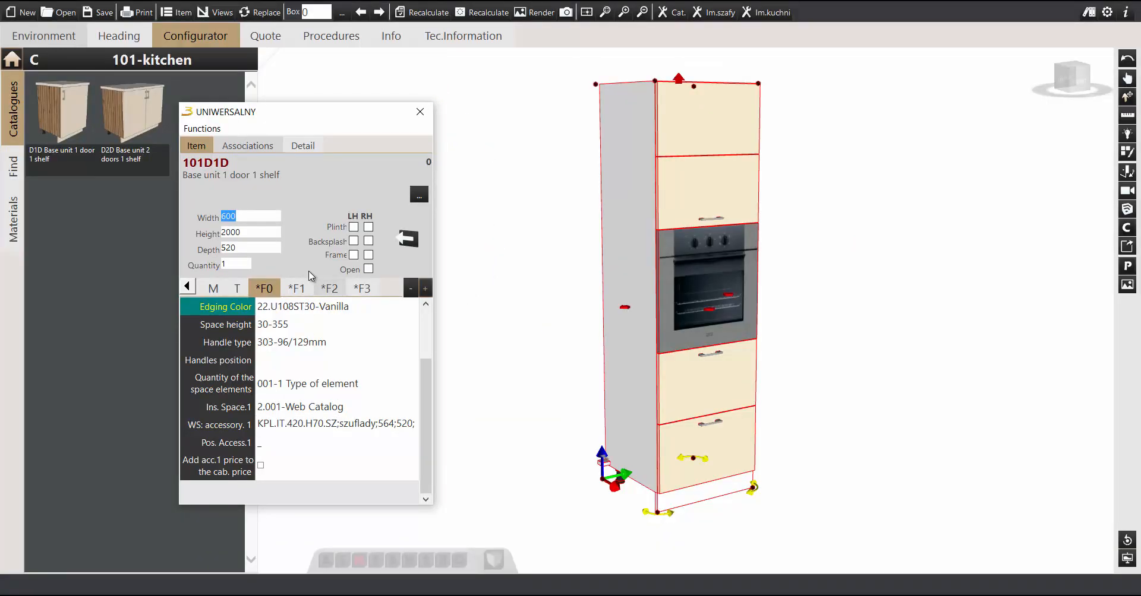
{"action": "left_click", "coordinate": [296, 288]}
{"action": "scroll", "coordinate": [416, 443], "scroll_direction": "down", "scroll_amount": 1}
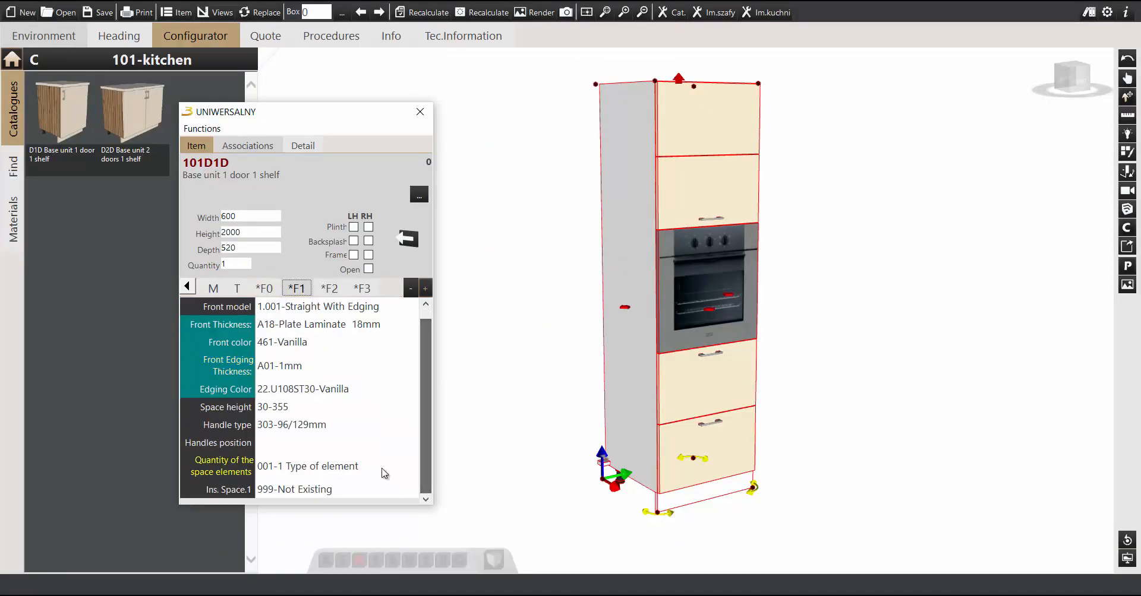
{"action": "left_click", "coordinate": [357, 468]}
{"action": "left_click", "coordinate": [570, 358]}
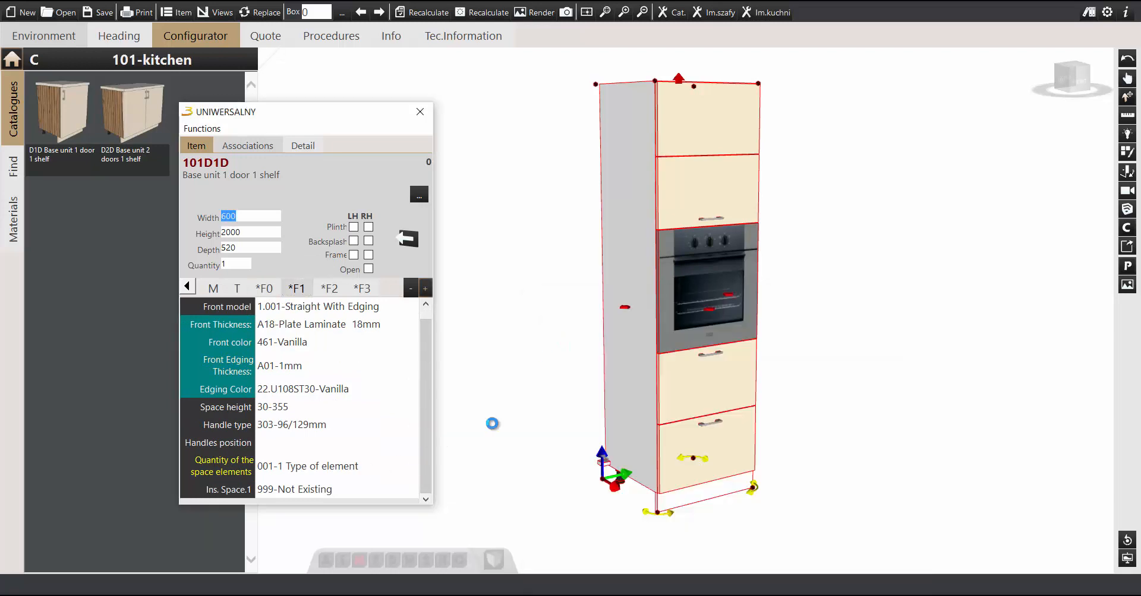
{"action": "left_click", "coordinate": [362, 495]}
{"action": "left_click", "coordinate": [529, 388]}
{"action": "left_click", "coordinate": [426, 487]}
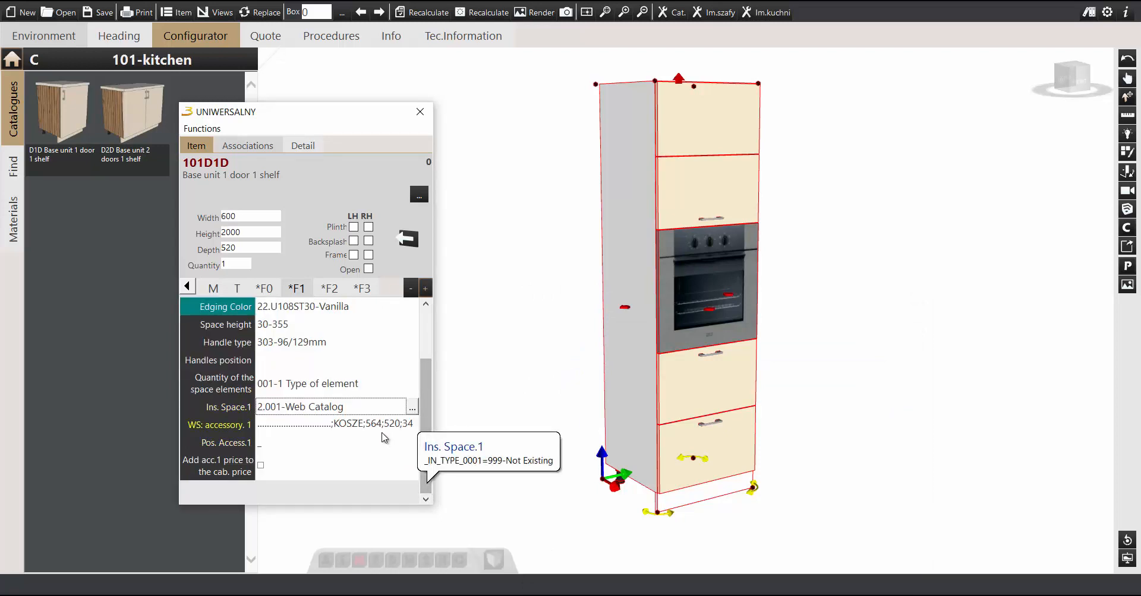
- Choose a product of type drawer from the web catalog as accessory 1 of space *F1
{"action": "left_click", "coordinate": [399, 431]}
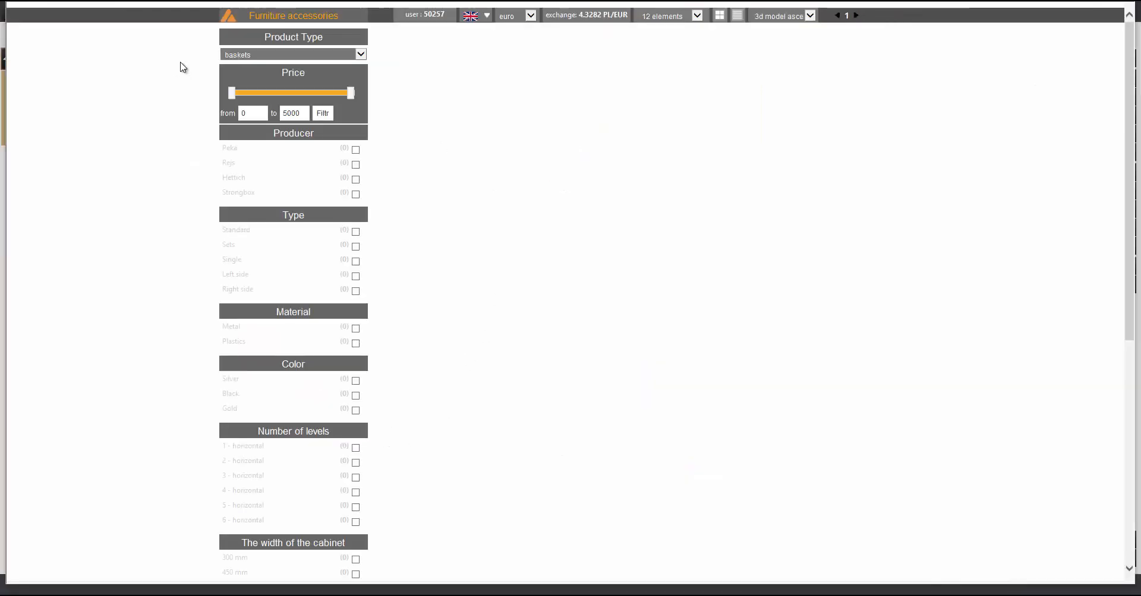
{"action": "left_click", "coordinate": [249, 54]}
{"action": "left_click", "coordinate": [241, 65]}
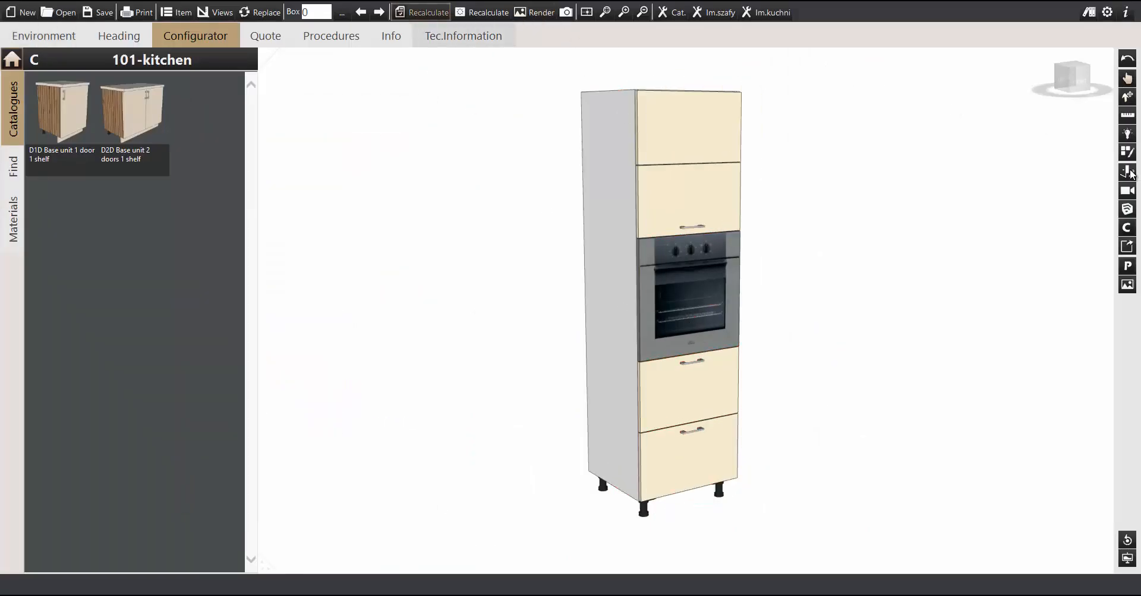
- Open the cabinet's fronts to examine the collapsing flap and both drawers with their runners, and close them again
{"action": "left_click", "coordinate": [703, 365]}
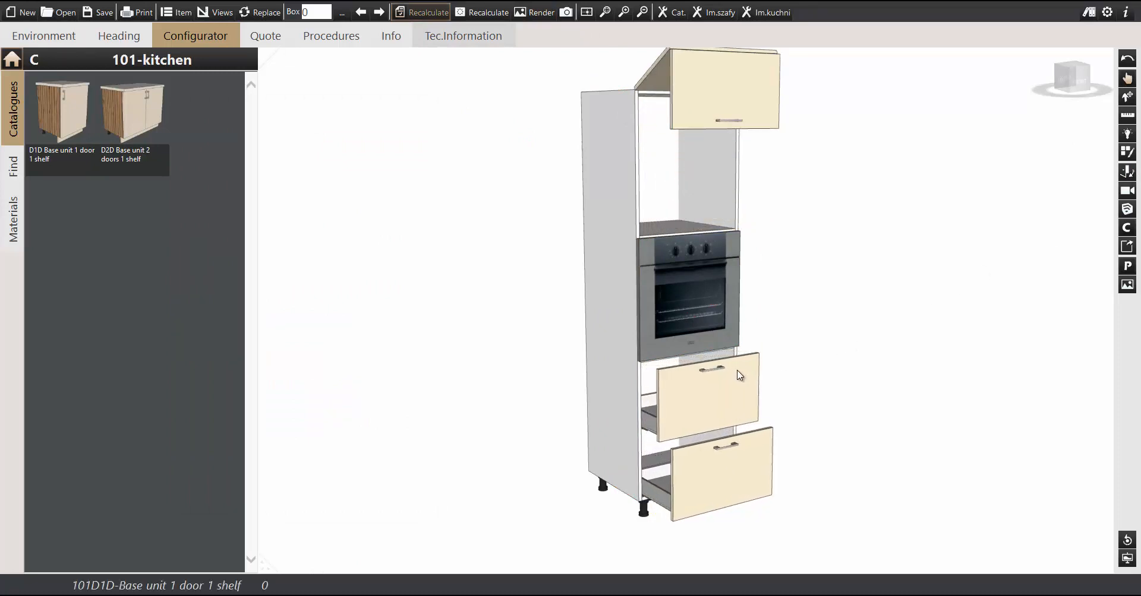
{"action": "left_click", "coordinate": [762, 376]}
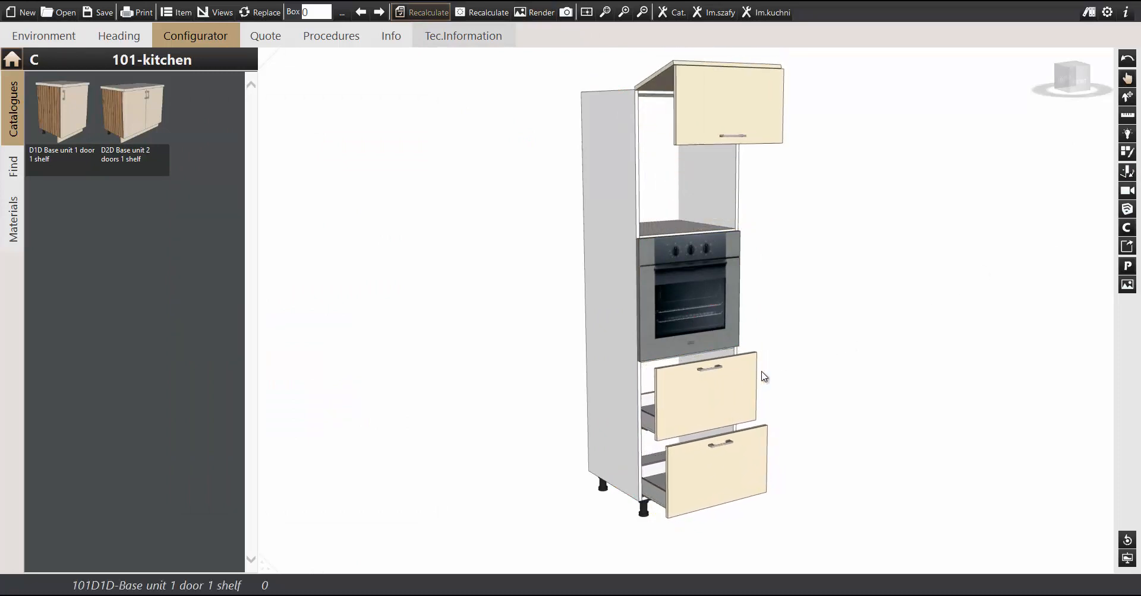
{"action": "middle_click_drag", "start_coordinate": [678, 485], "coordinate": [678, 416]}
{"action": "left_click", "coordinate": [678, 401]}
{"action": "scroll", "coordinate": [679, 396], "scroll_direction": "up", "scroll_amount": 5}
{"action": "scroll", "coordinate": [687, 387], "scroll_direction": "up", "scroll_amount": 8}
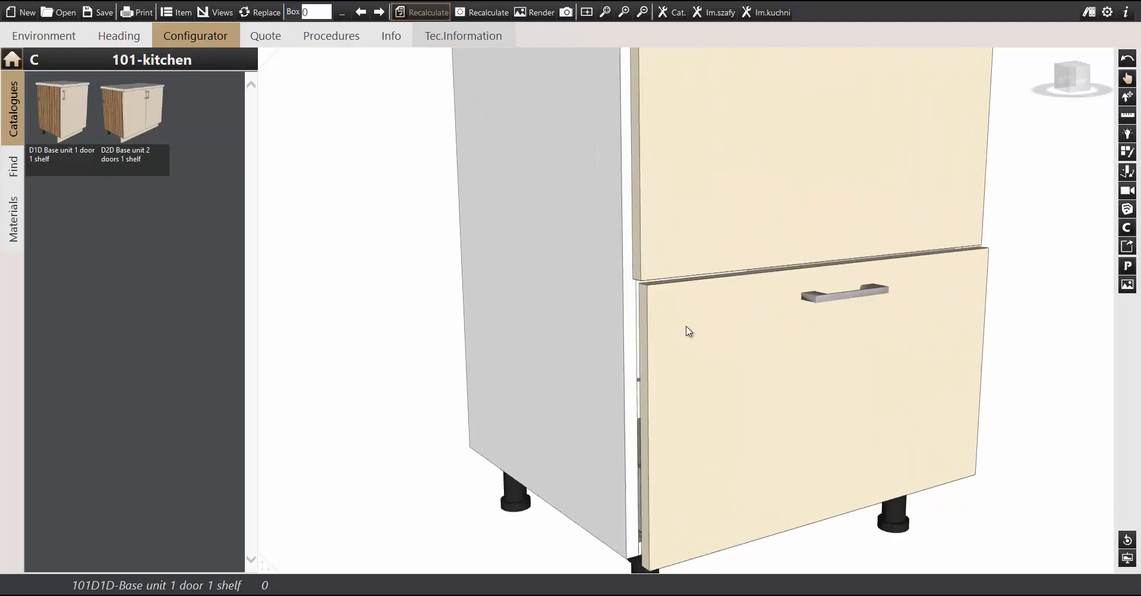
{"action": "scroll", "coordinate": [738, 280], "scroll_direction": "up", "scroll_amount": 4}
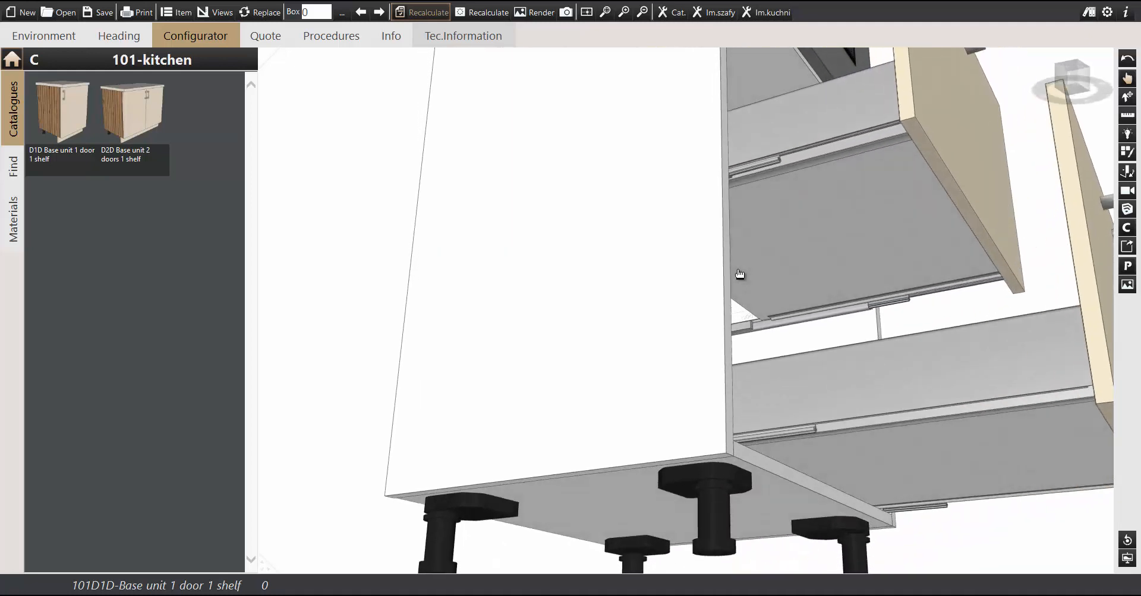
{"action": "left_click", "coordinate": [739, 274]}
{"action": "scroll", "coordinate": [714, 296], "scroll_direction": "down", "scroll_amount": 6}
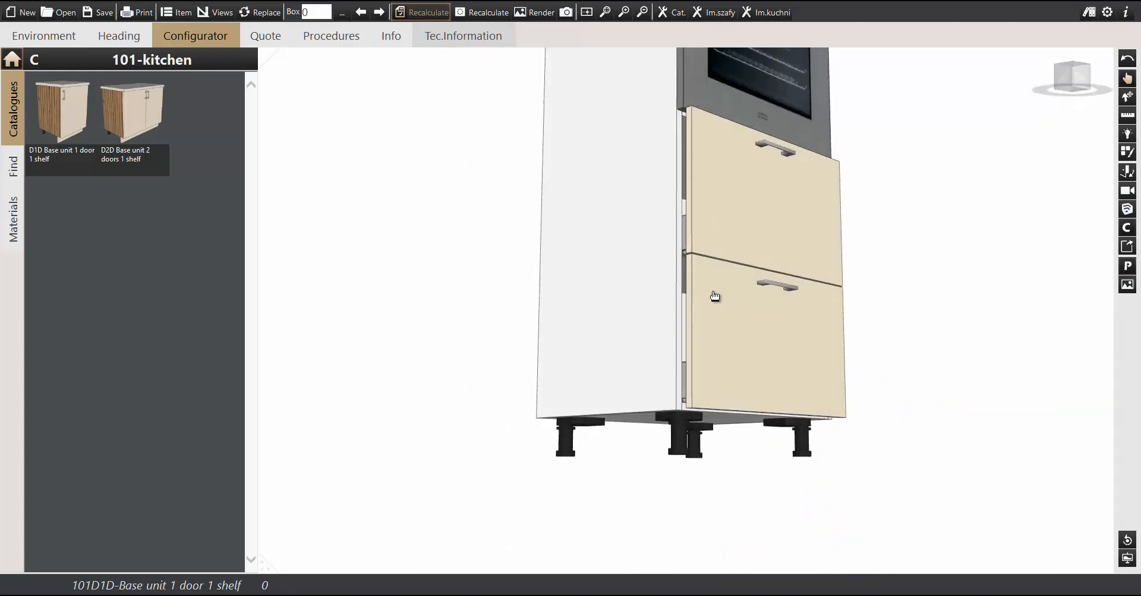
{"action": "scroll", "coordinate": [714, 295], "scroll_direction": "down", "scroll_amount": 5}
- Show the cabinet in Job View, examine its exploded panels, connectors and drawer parts from top to feet, and leave Job View
{"action": "double_click", "coordinate": [611, 400]}
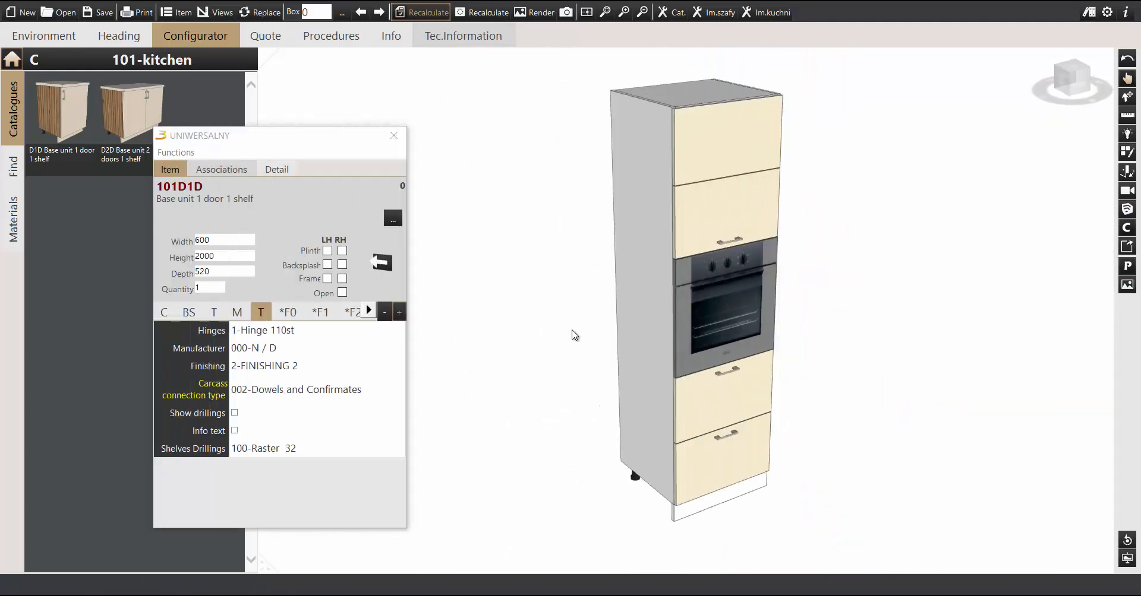
{"action": "right_click", "coordinate": [639, 266]}
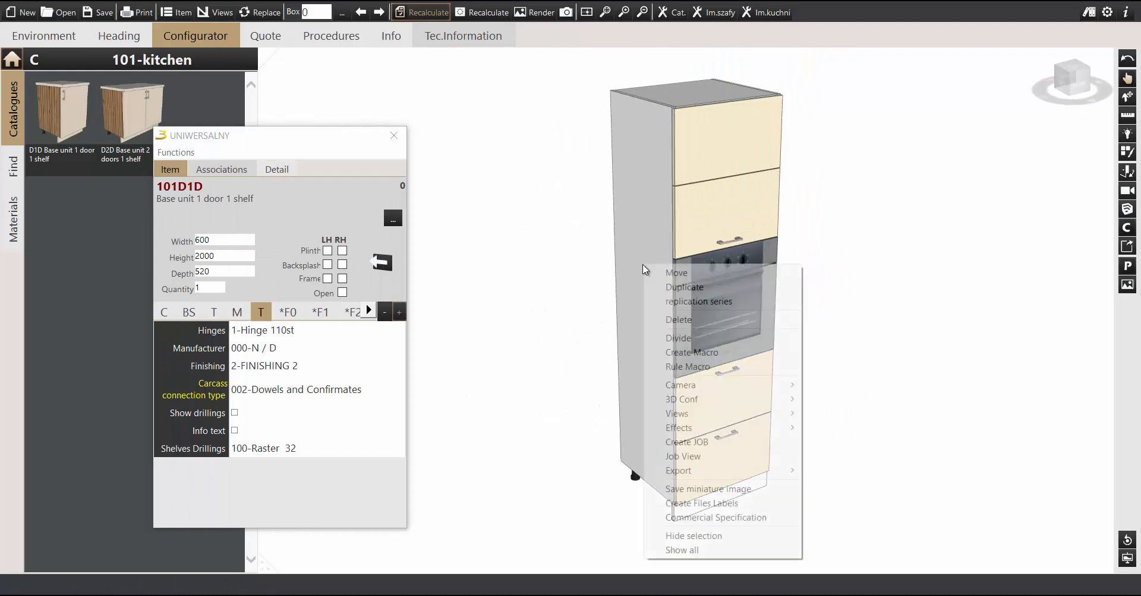
{"action": "left_click", "coordinate": [747, 459]}
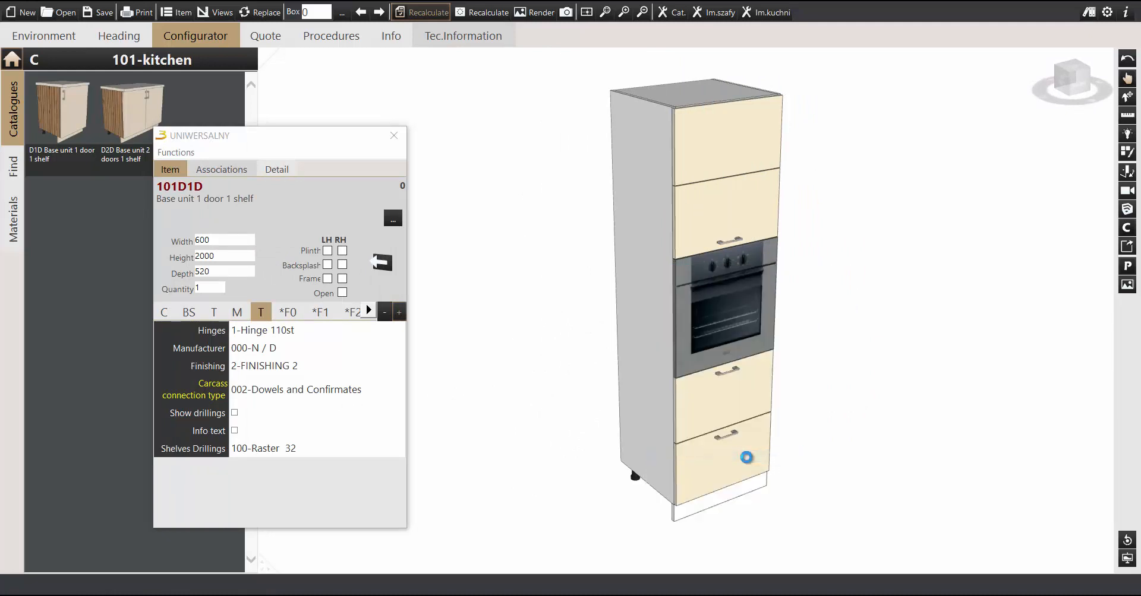
{"action": "middle_click_drag", "start_coordinate": [692, 238], "coordinate": [678, 409]}
{"action": "scroll", "coordinate": [679, 408], "scroll_direction": "up", "scroll_amount": 2}
{"action": "scroll", "coordinate": [680, 414], "scroll_direction": "up", "scroll_amount": 5}
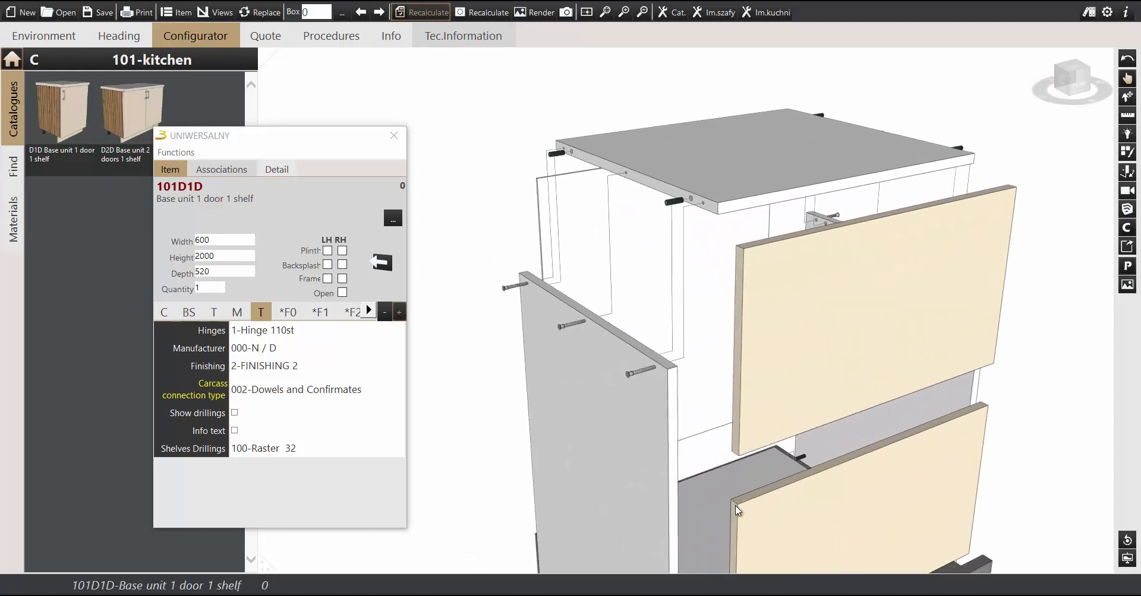
{"action": "middle_click_drag", "start_coordinate": [737, 515], "coordinate": [722, 326]}
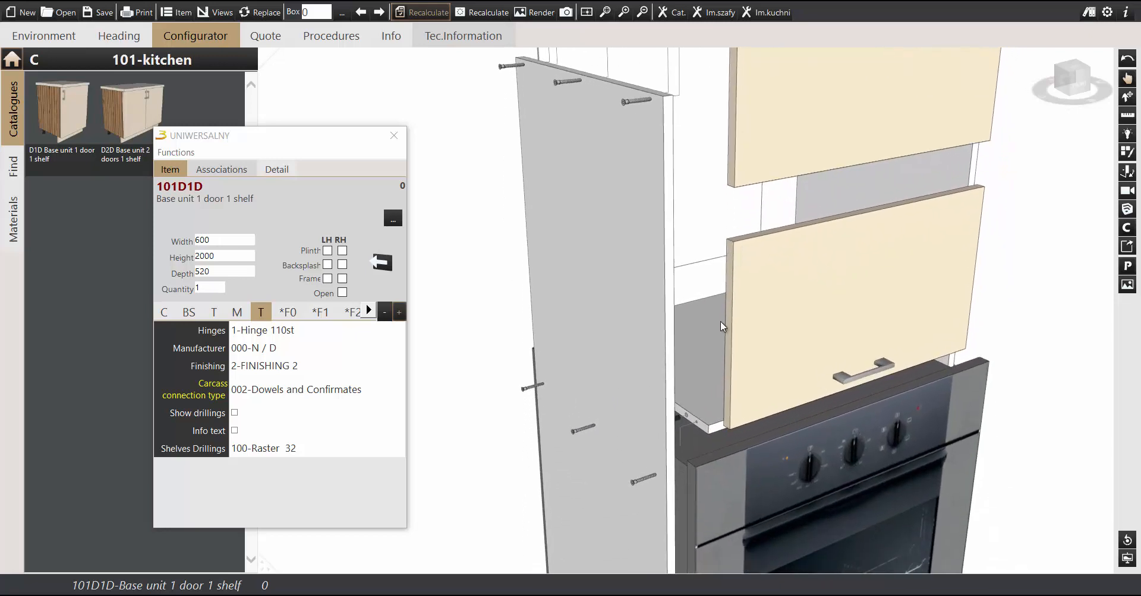
{"action": "middle_click_drag", "start_coordinate": [708, 496], "coordinate": [703, 217]}
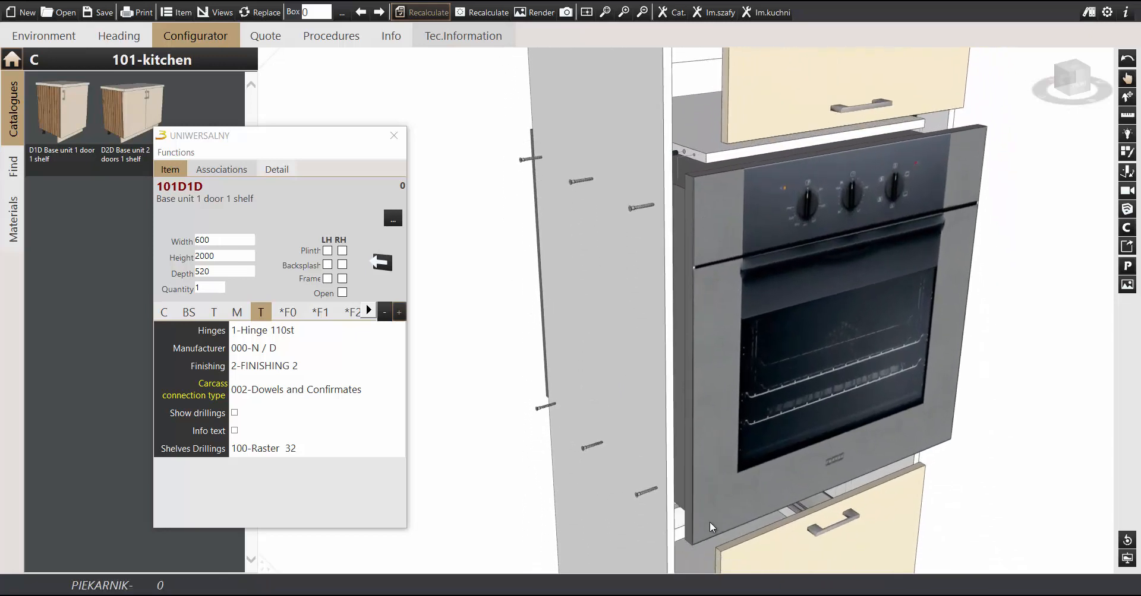
{"action": "middle_click_drag", "start_coordinate": [711, 527], "coordinate": [717, 314]}
{"action": "middle_click_drag", "start_coordinate": [737, 542], "coordinate": [716, 348]}
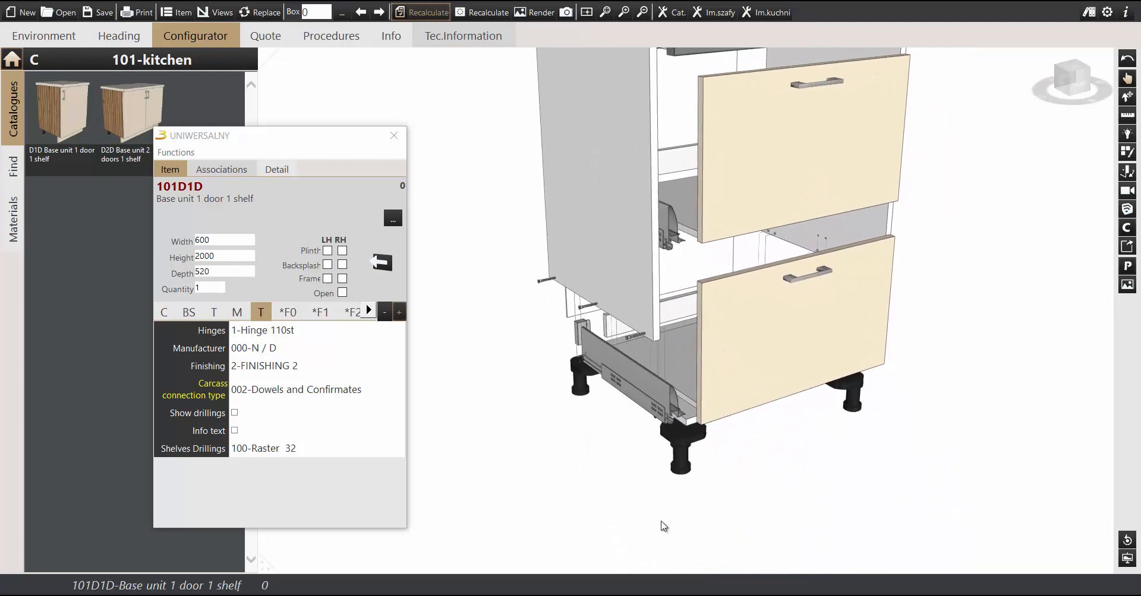
{"action": "right_click", "coordinate": [658, 547]}
{"action": "left_click", "coordinate": [752, 444]}
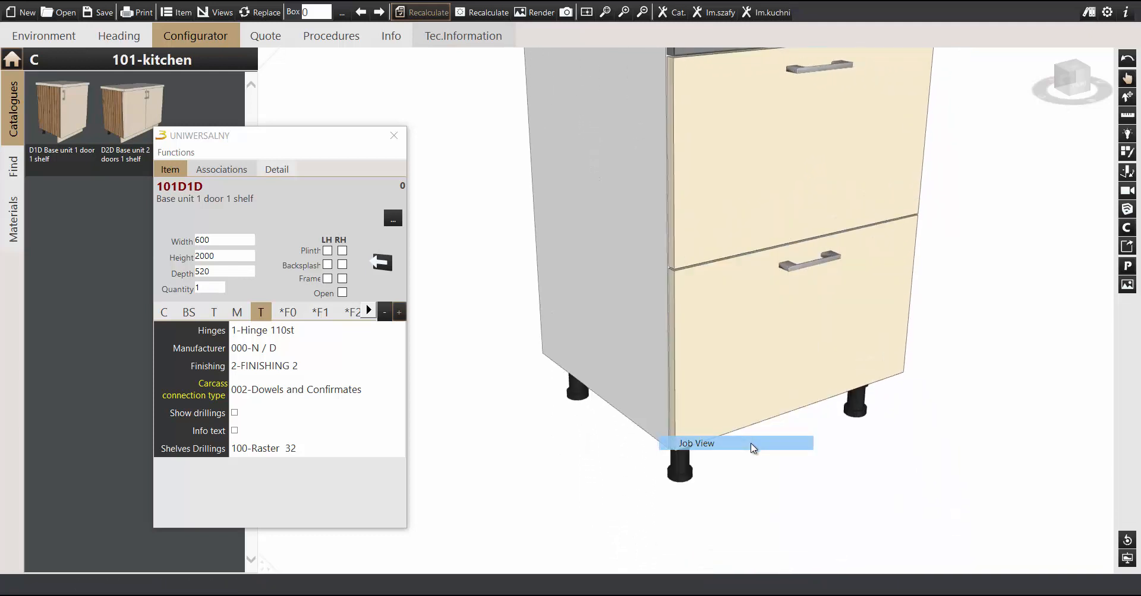
- Set the cabinet's Carcass connection type to 003-Dowels and Cam Fittings
{"action": "left_click", "coordinate": [305, 395]}
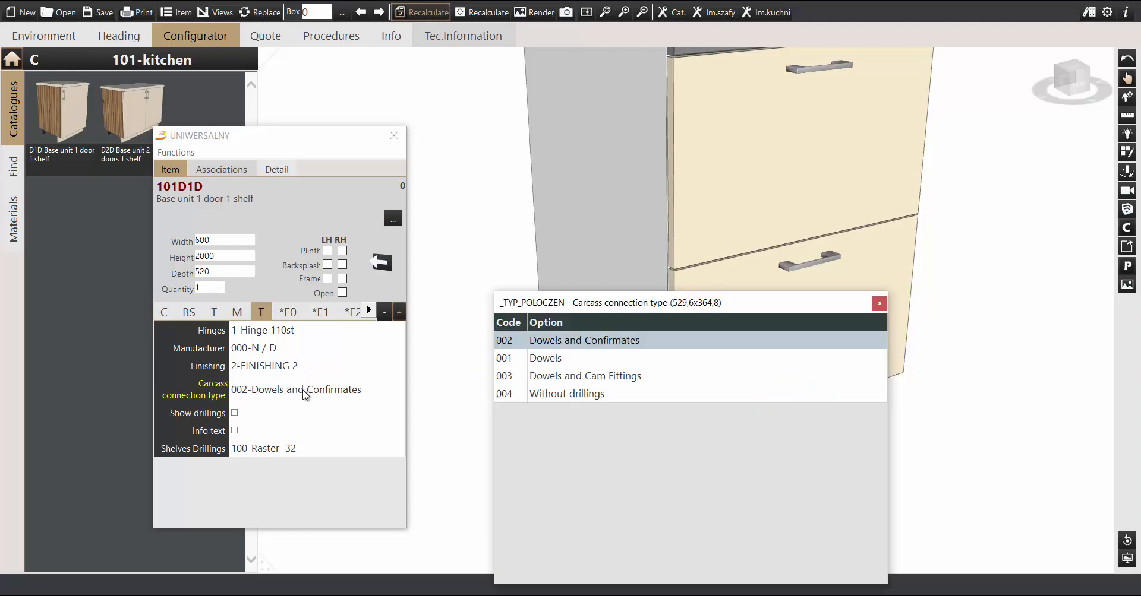
{"action": "left_click", "coordinate": [564, 379]}
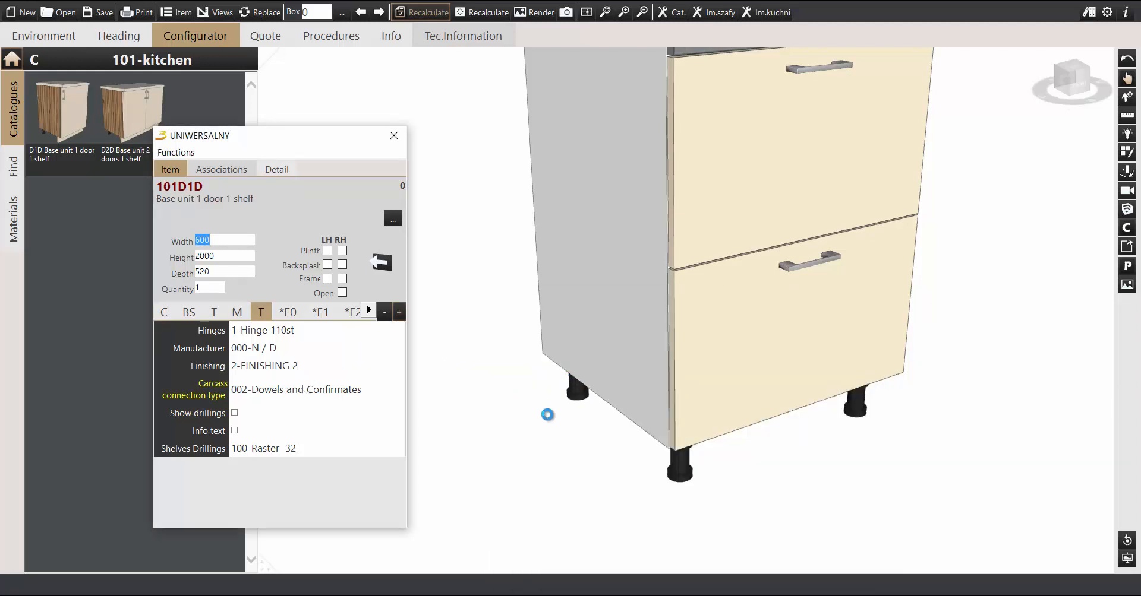
{"action": "left_click", "coordinate": [354, 396]}
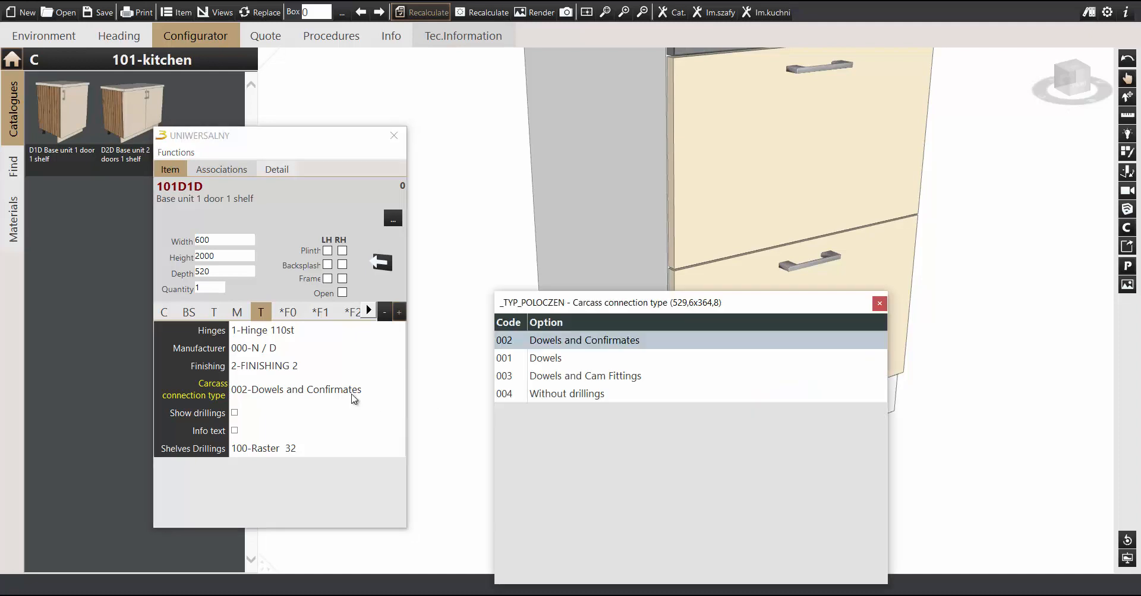
{"action": "left_click", "coordinate": [514, 374]}
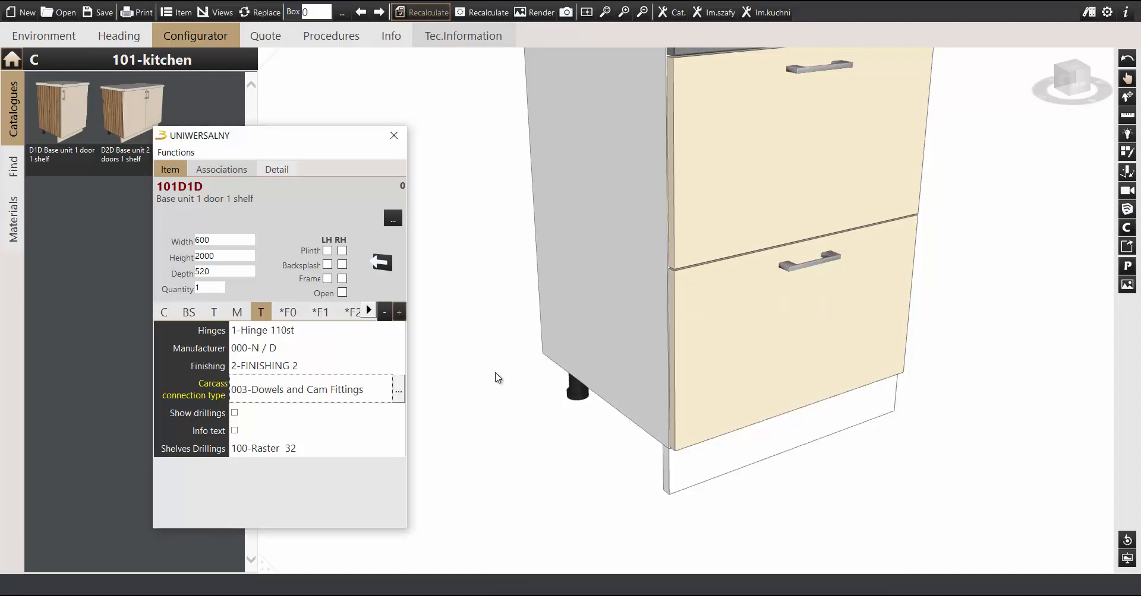
- Show the cabinet in Job View and examine the dowels and cam fittings at the drawers, feet and top panel
{"action": "right_click", "coordinate": [670, 345]}
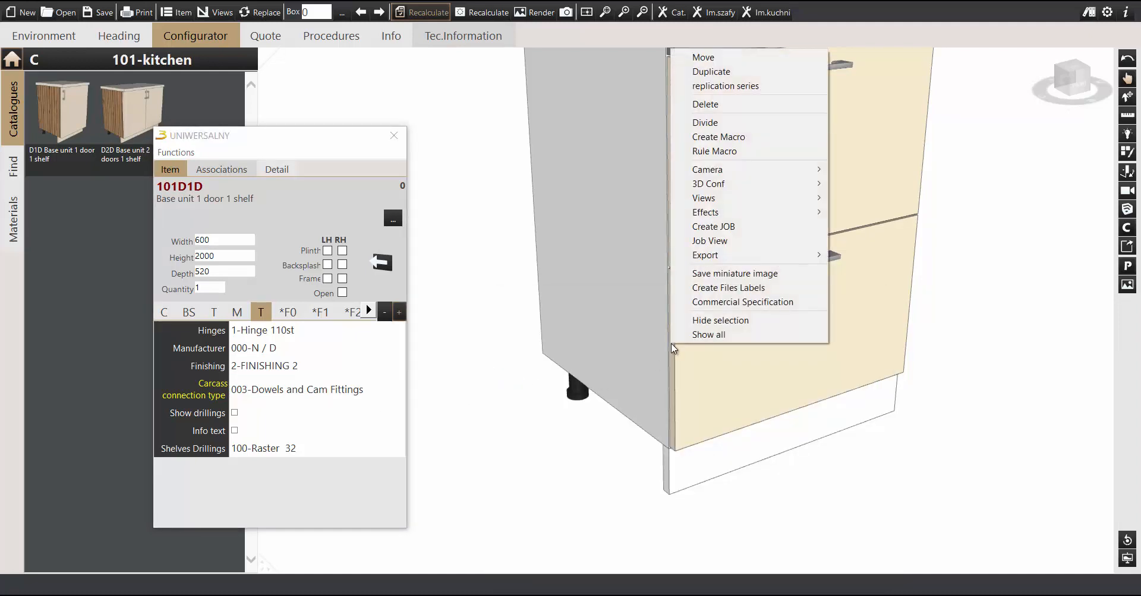
{"action": "left_click", "coordinate": [698, 246]}
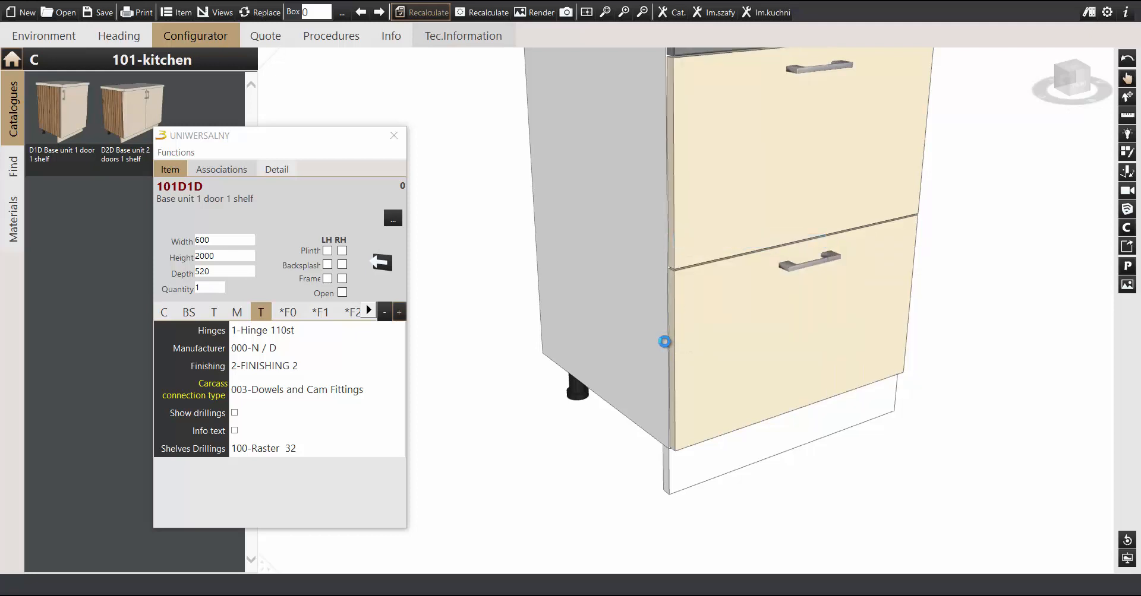
{"action": "scroll", "coordinate": [649, 398], "scroll_direction": "up", "scroll_amount": 5}
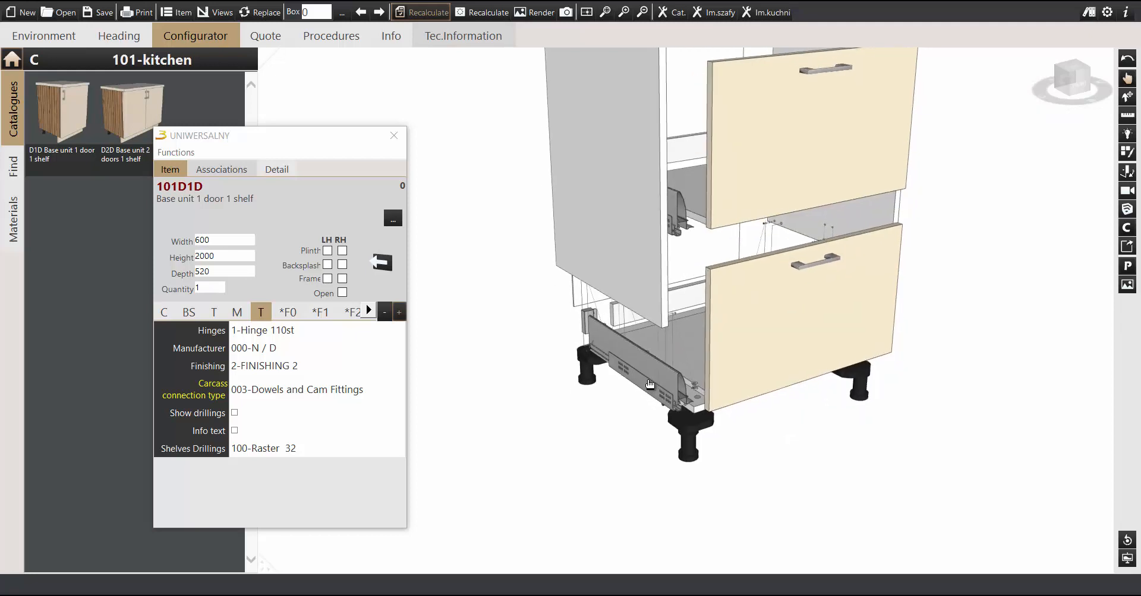
{"action": "middle_click_drag", "start_coordinate": [604, 357], "coordinate": [593, 338]}
{"action": "scroll", "coordinate": [593, 338], "scroll_direction": "down", "scroll_amount": 5}
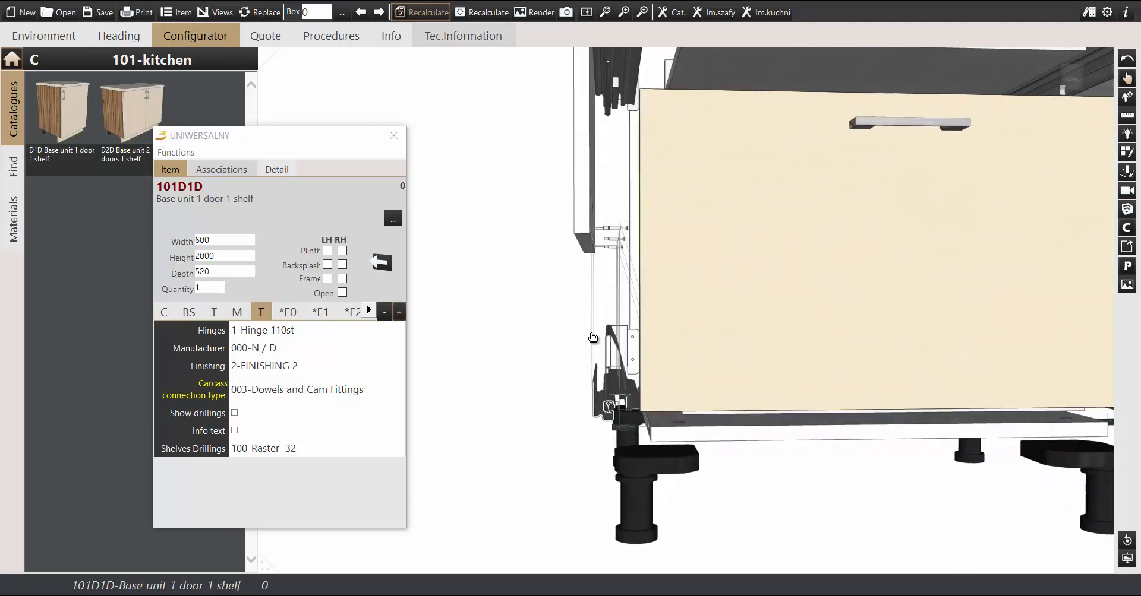
{"action": "scroll", "coordinate": [631, 253], "scroll_direction": "down", "scroll_amount": 2}
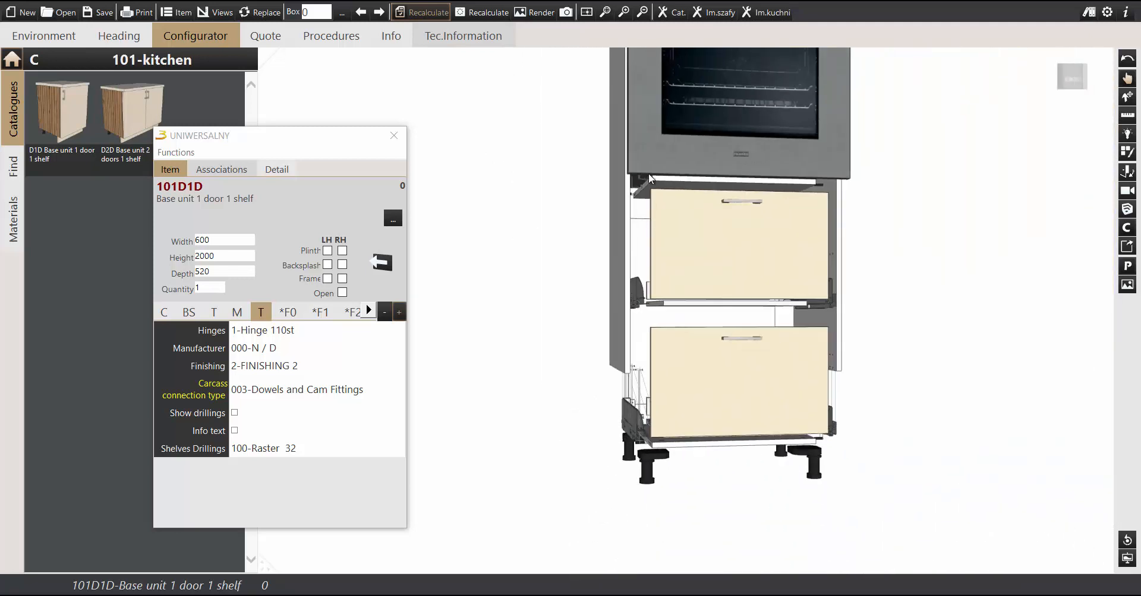
{"action": "middle_click_drag", "start_coordinate": [643, 168], "coordinate": [622, 364]}
{"action": "middle_click_drag", "start_coordinate": [609, 117], "coordinate": [597, 275]}
{"action": "middle_click_drag", "start_coordinate": [598, 144], "coordinate": [630, 306]}
{"action": "scroll", "coordinate": [633, 310], "scroll_direction": "up", "scroll_amount": 6}
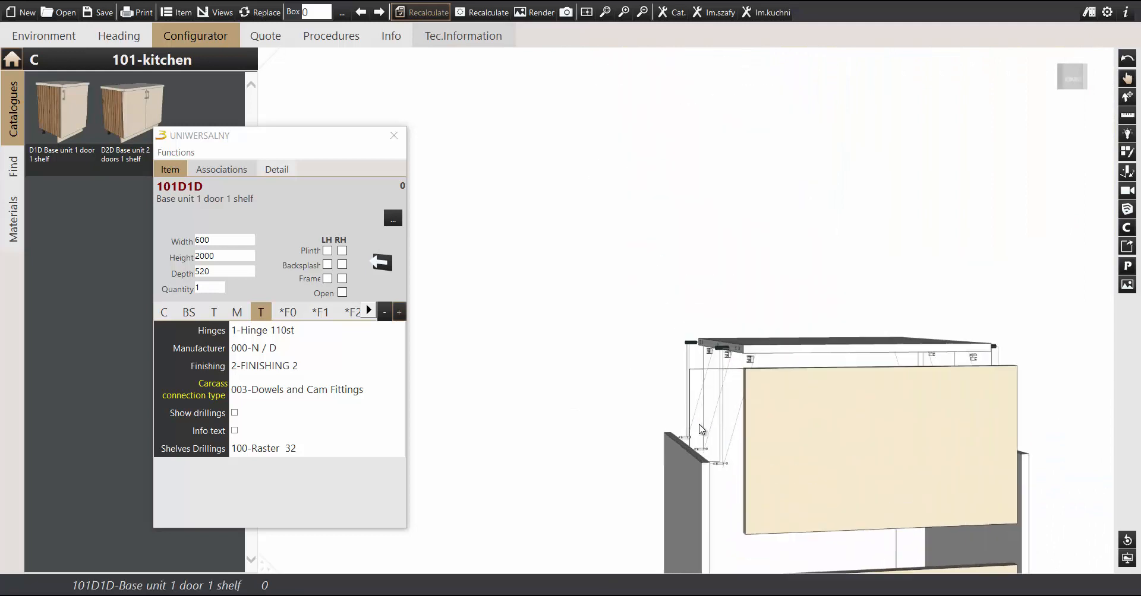
{"action": "mouse_move", "coordinate": [701, 325]}
{"action": "middle_mouse_down"}
{"action": "mouse_move", "coordinate": [671, 325]}
{"action": "mouse_move", "coordinate": [722, 329]}
{"action": "middle_mouse_up"}
{"action": "scroll", "coordinate": [723, 333], "scroll_direction": "up", "scroll_amount": 4}
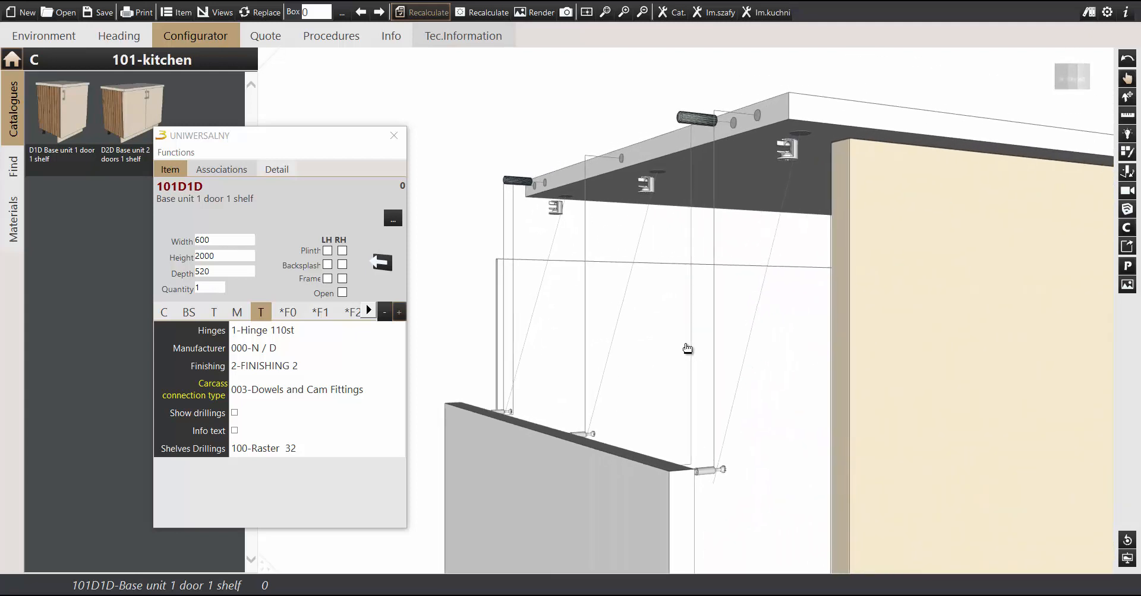
{"action": "middle_click_drag", "start_coordinate": [687, 349], "coordinate": [672, 359]}
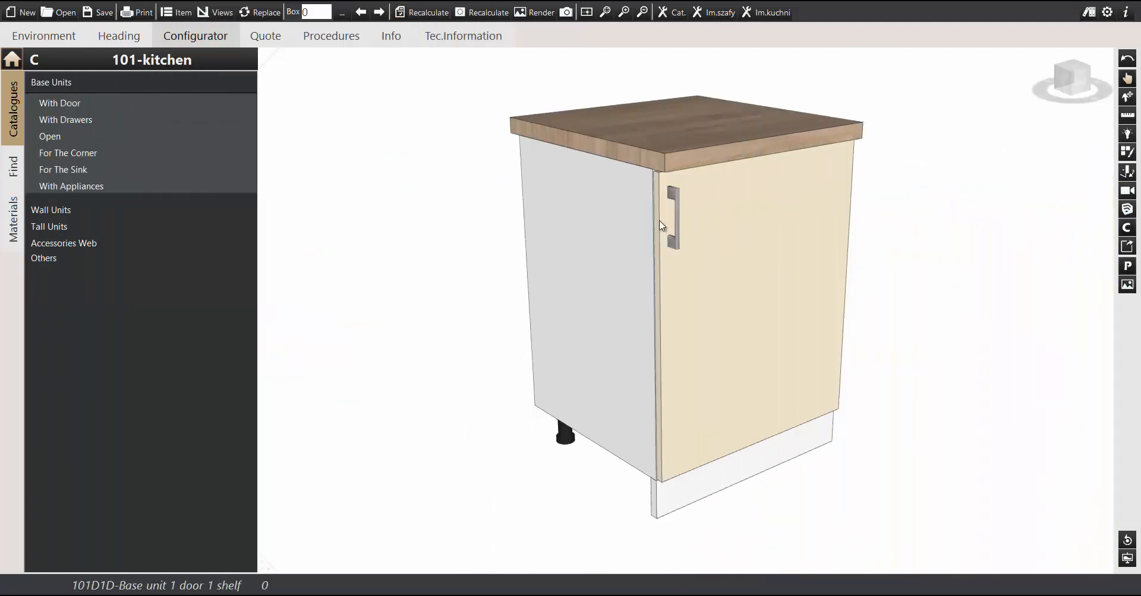
- Enable the side options of the one-door base unit and set Side type L to 004-Side to the floor and wall
{"action": "double_click", "coordinate": [661, 225]}
{"action": "left_click_drag", "start_coordinate": [171, 177], "coordinate": [326, 108]}
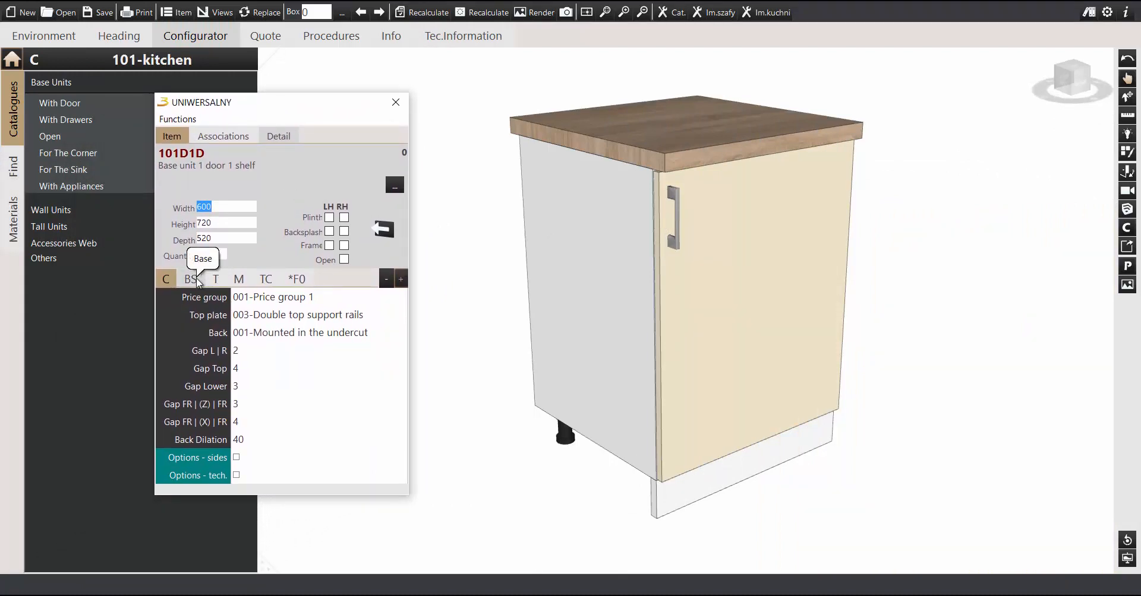
{"action": "left_click", "coordinate": [234, 458]}
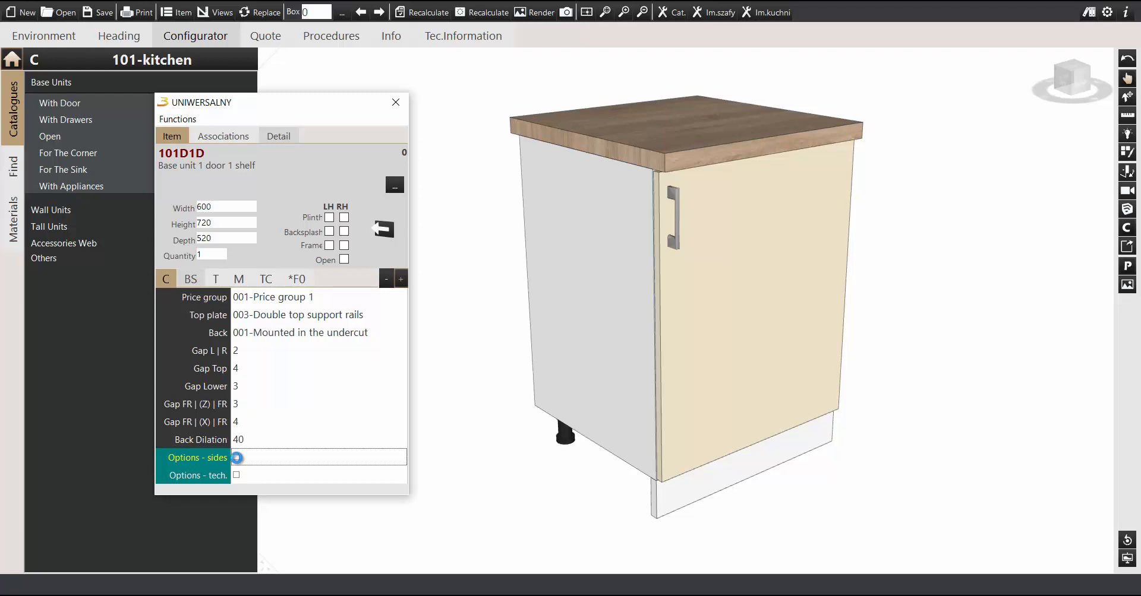
{"action": "left_click", "coordinate": [236, 457]}
{"action": "left_click", "coordinate": [288, 280]}
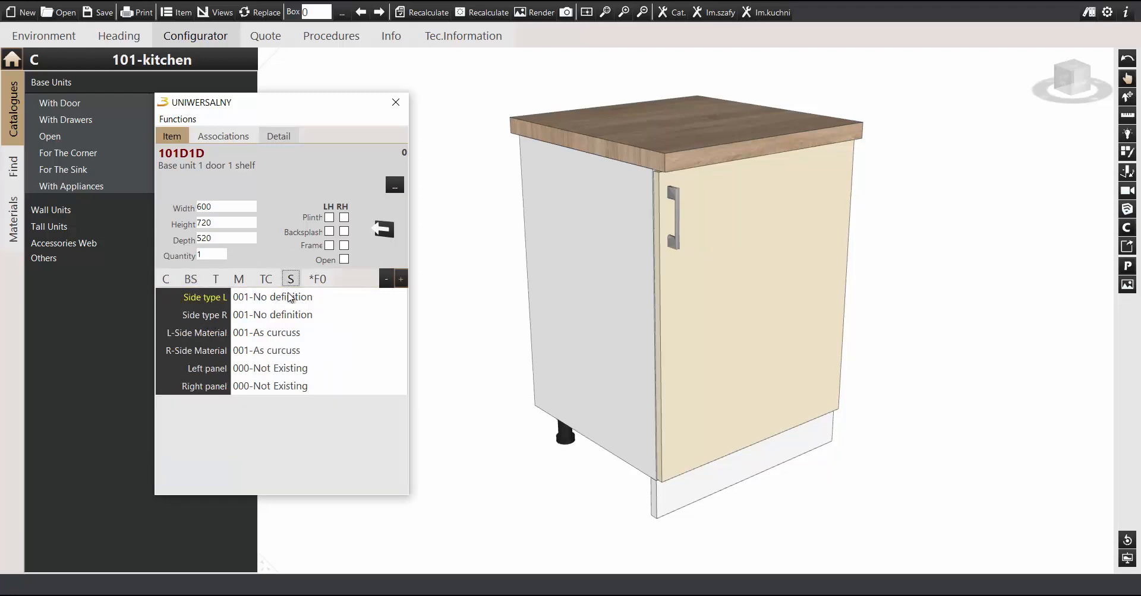
{"action": "left_click", "coordinate": [256, 296]}
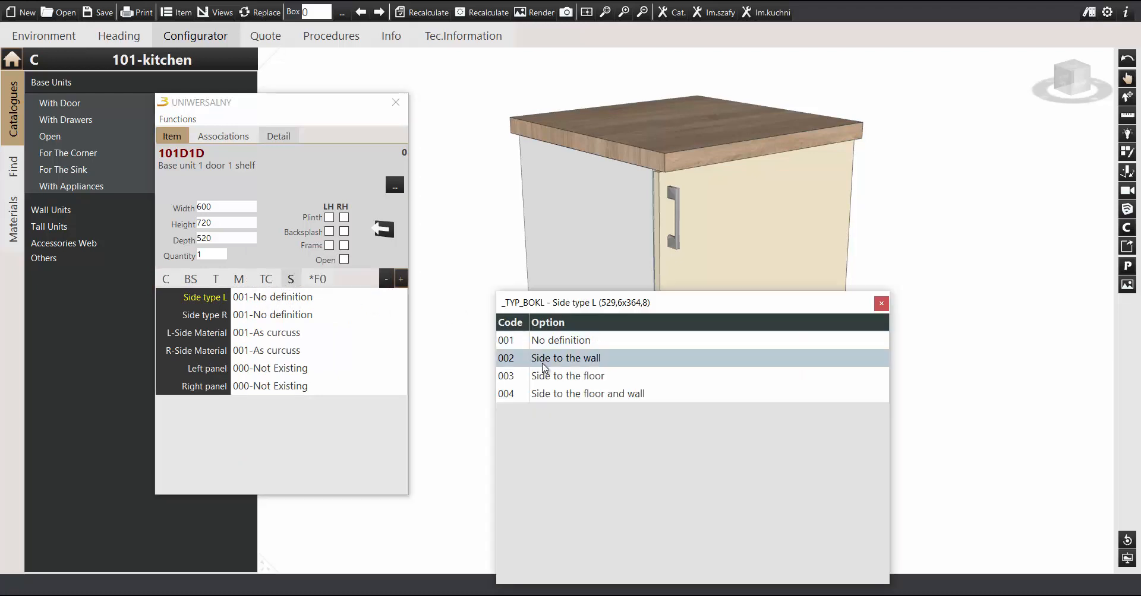
{"action": "left_click", "coordinate": [547, 395]}
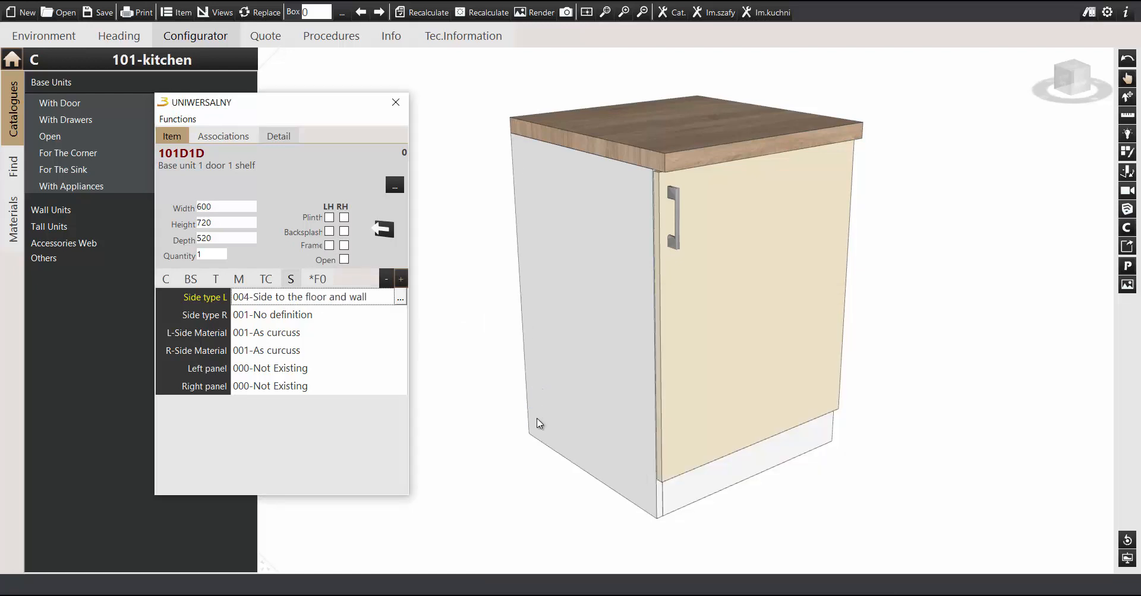
- Set the L-Side Material to 002-As front and close the base unit's properties
{"action": "left_click", "coordinate": [256, 335]}
{"action": "left_click", "coordinate": [520, 356]}
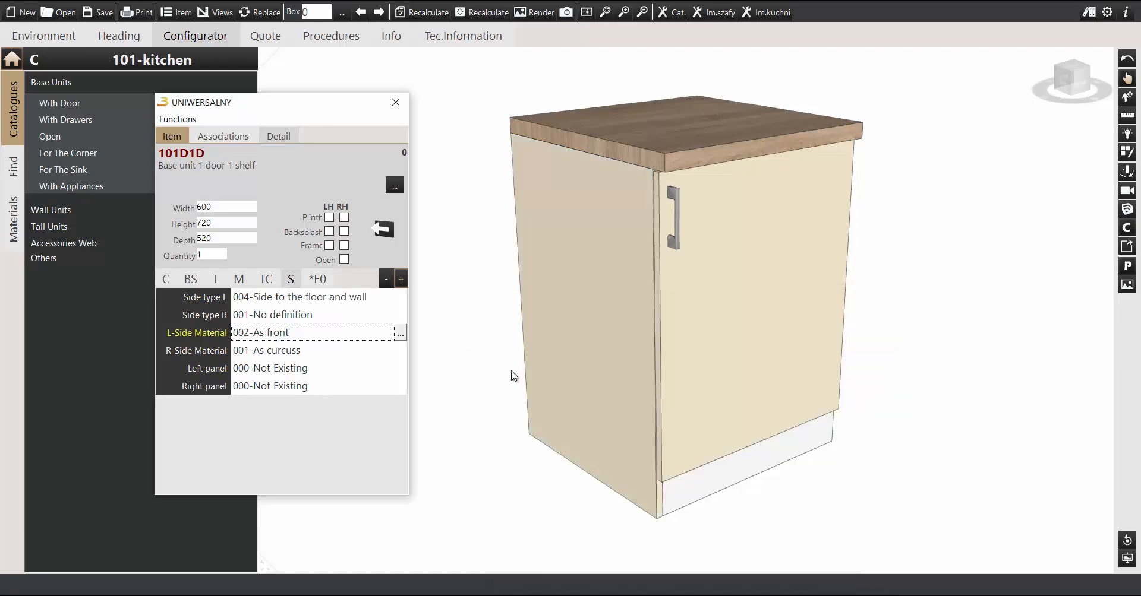
{"action": "left_click", "coordinate": [525, 378]}
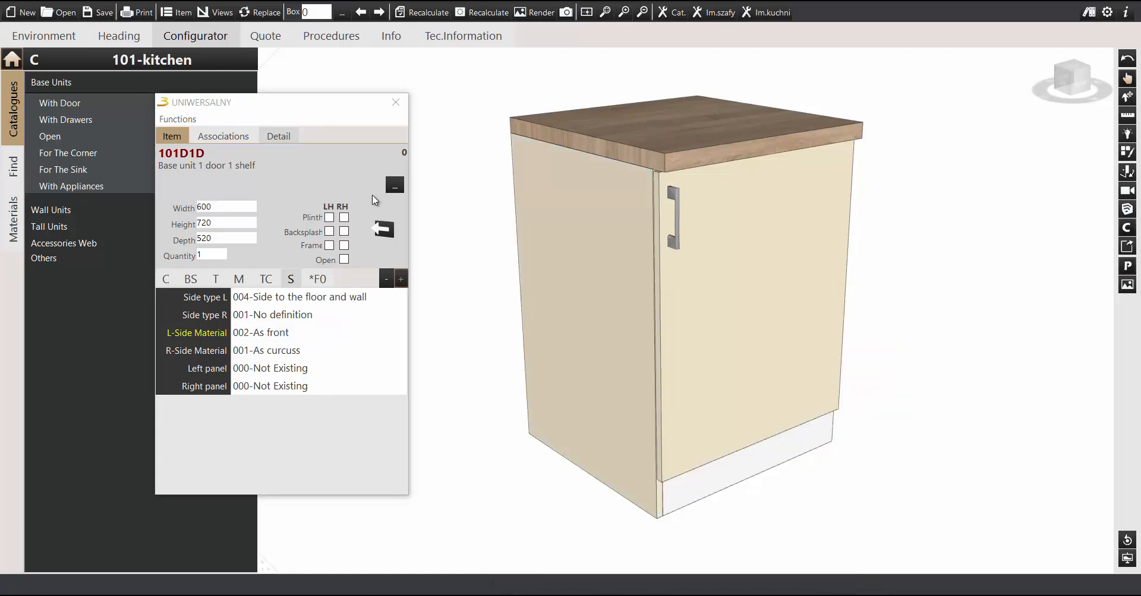
{"action": "left_click", "coordinate": [395, 102]}
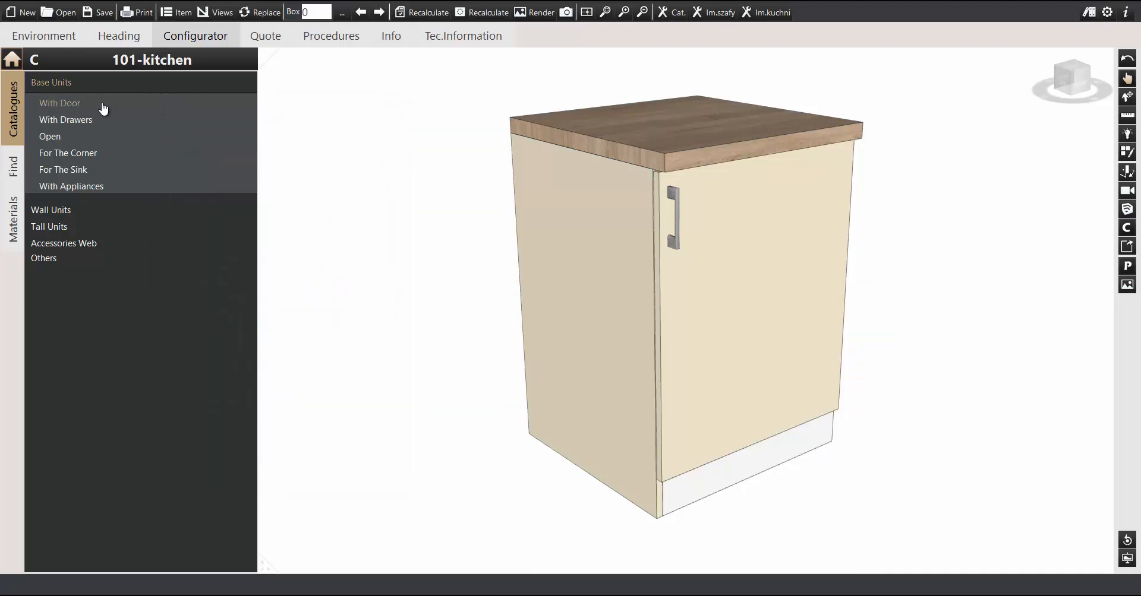
- Add a D2D two-door base unit beside the cabinet, followed by a D1D one-door base unit at the end of the row
{"action": "left_click", "coordinate": [102, 107]}
{"action": "left_click_drag", "start_coordinate": [137, 110], "coordinate": [352, 267]}
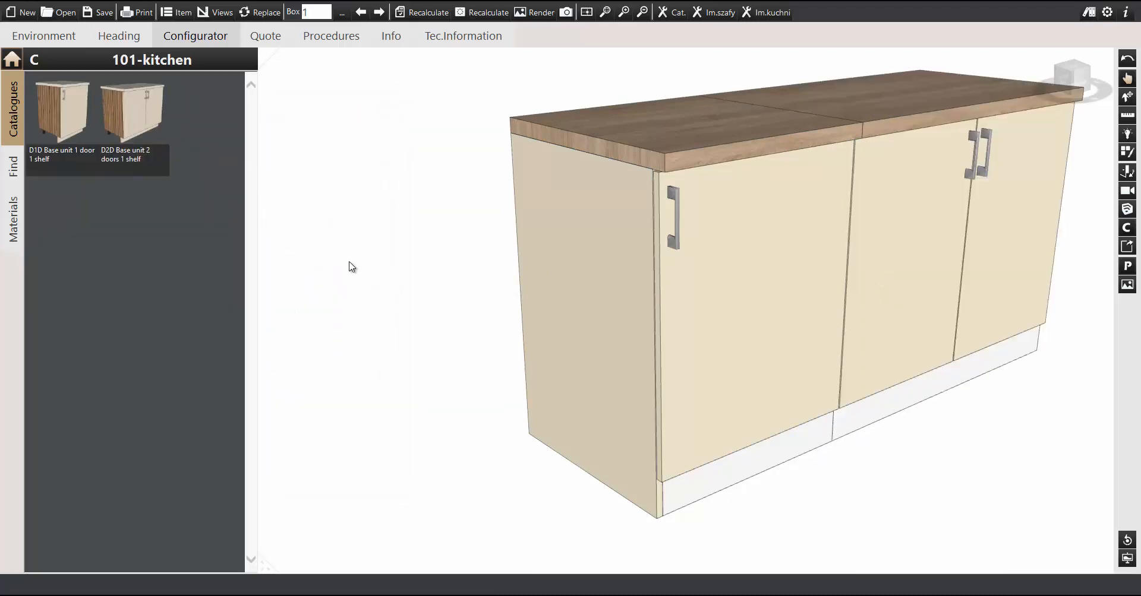
{"action": "scroll", "coordinate": [571, 159], "scroll_direction": "down", "scroll_amount": 4}
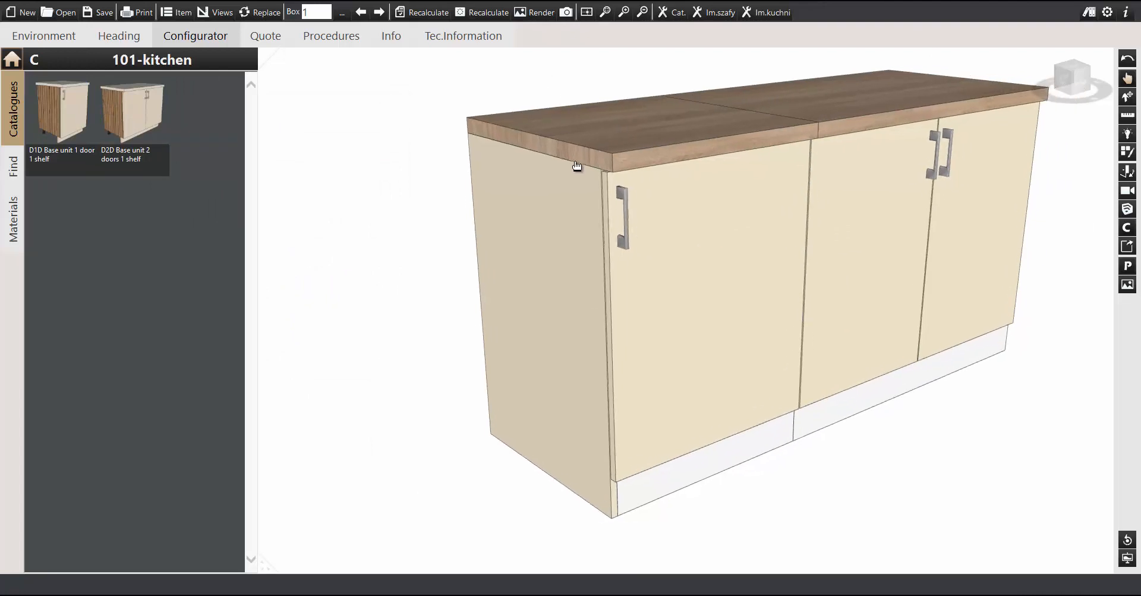
{"action": "middle_click_drag", "start_coordinate": [651, 195], "coordinate": [522, 196]}
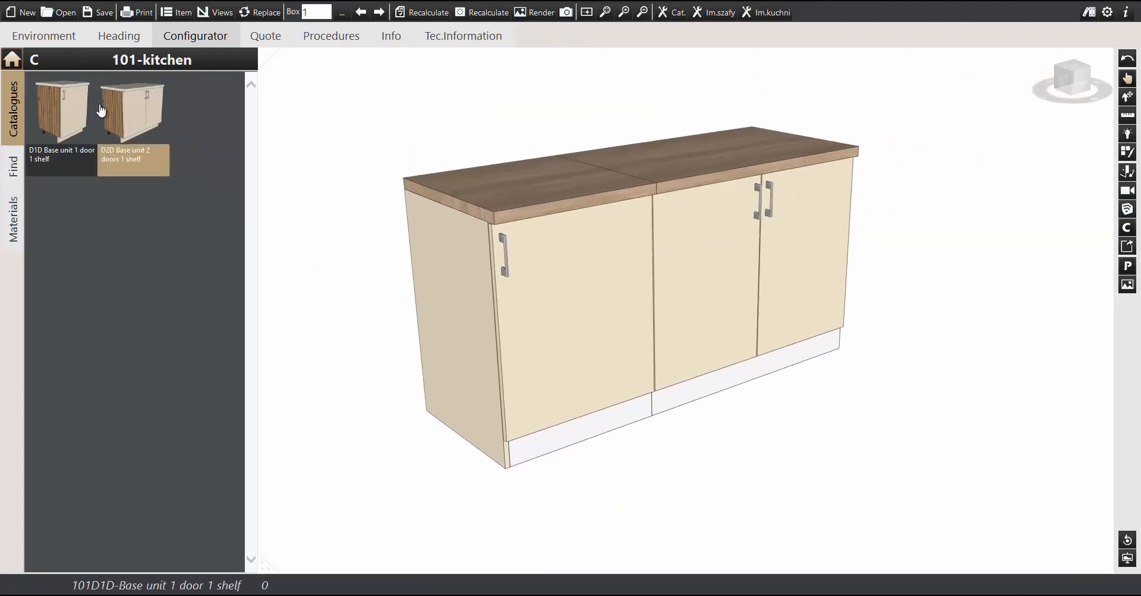
{"action": "left_click_drag", "start_coordinate": [227, 148], "coordinate": [896, 212]}
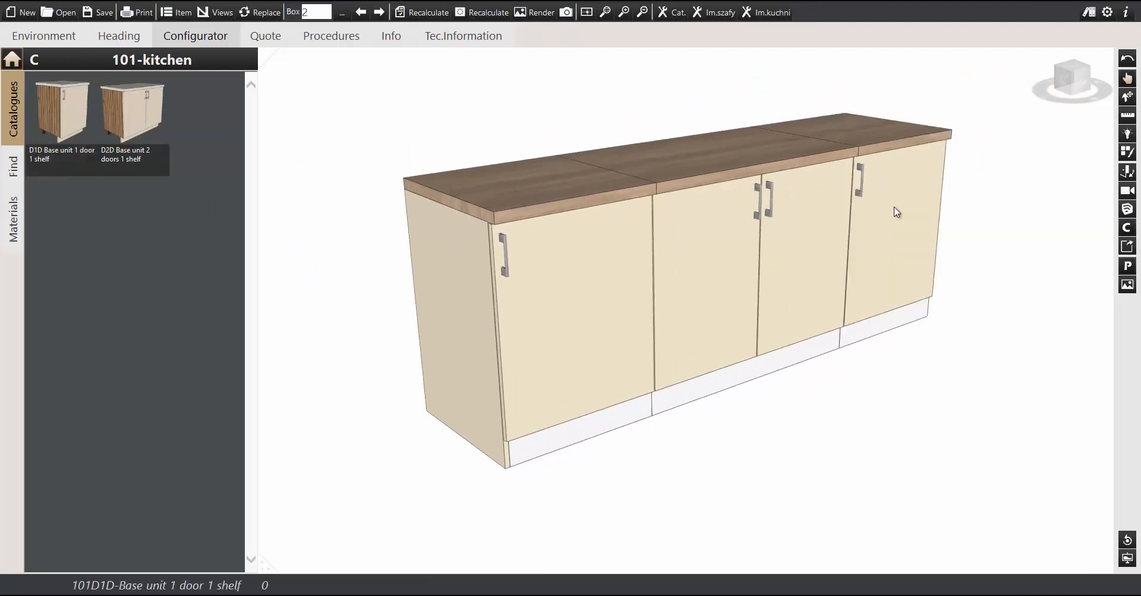
- Enable the side options of the last one-door base unit in the row and open its Side type R setting
{"action": "right_click_drag", "start_coordinate": [893, 209], "coordinate": [707, 220]}
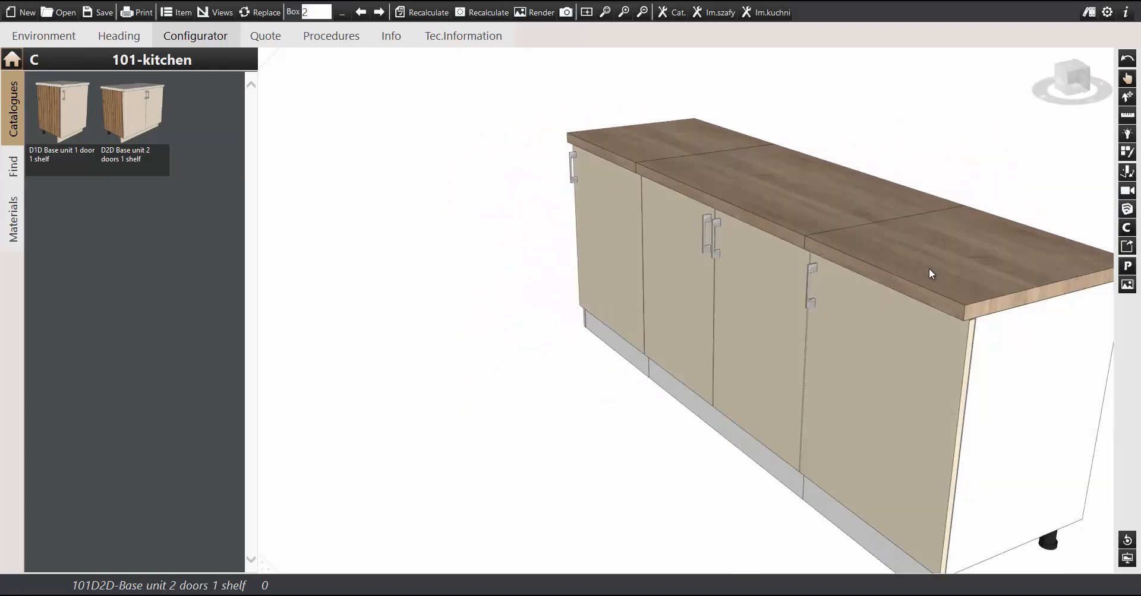
{"action": "middle_click_drag", "start_coordinate": [929, 269], "coordinate": [682, 137]}
{"action": "double_click", "coordinate": [692, 153]}
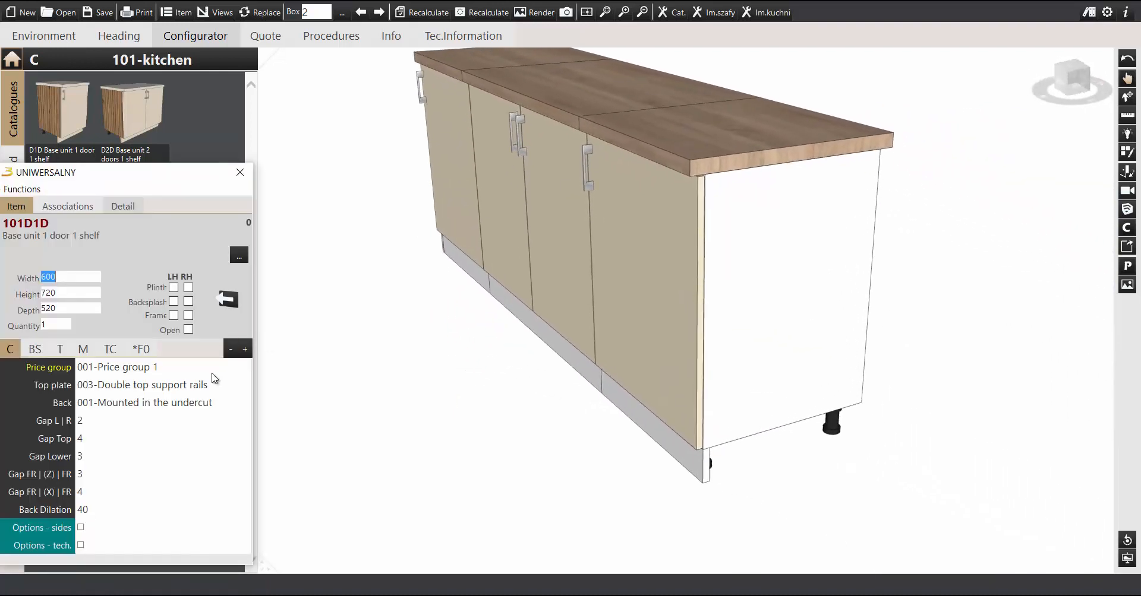
{"action": "left_click", "coordinate": [82, 529]}
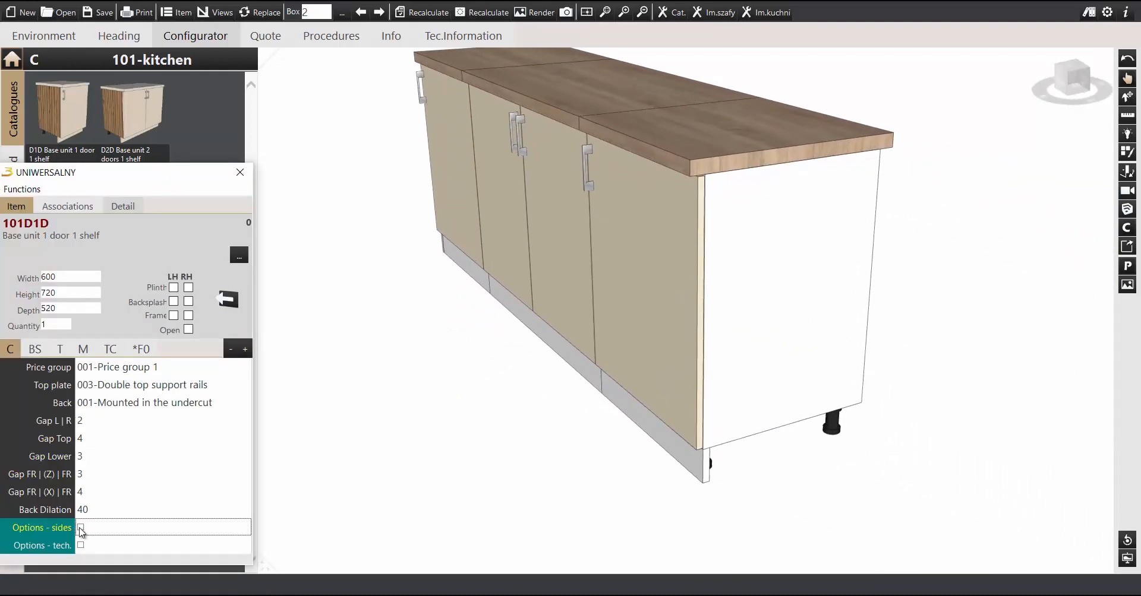
{"action": "left_click", "coordinate": [81, 528]}
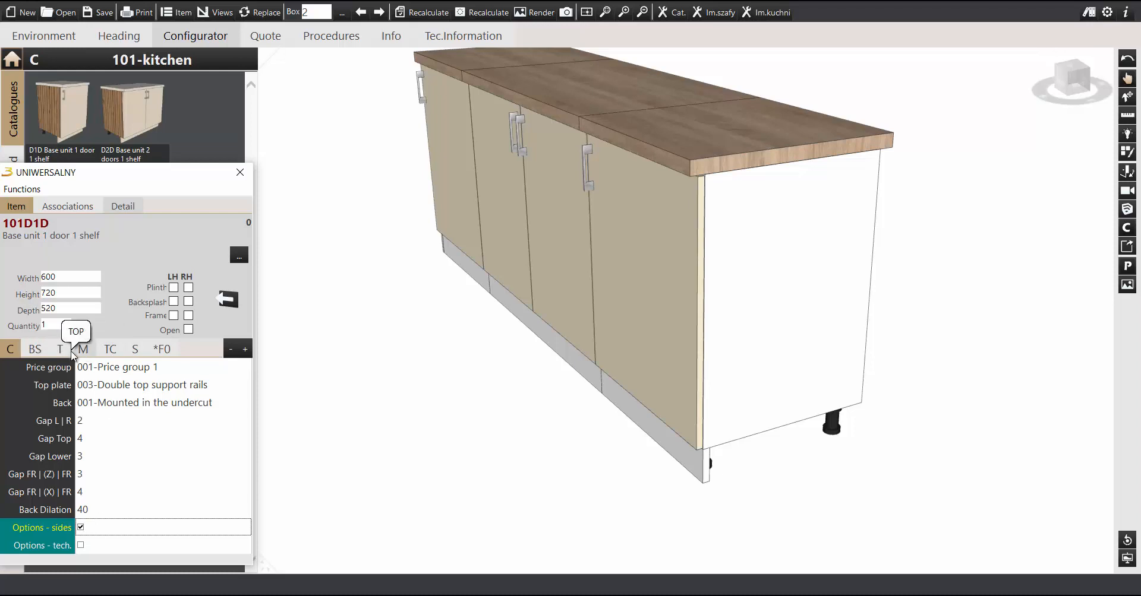
{"action": "left_click", "coordinate": [70, 354]}
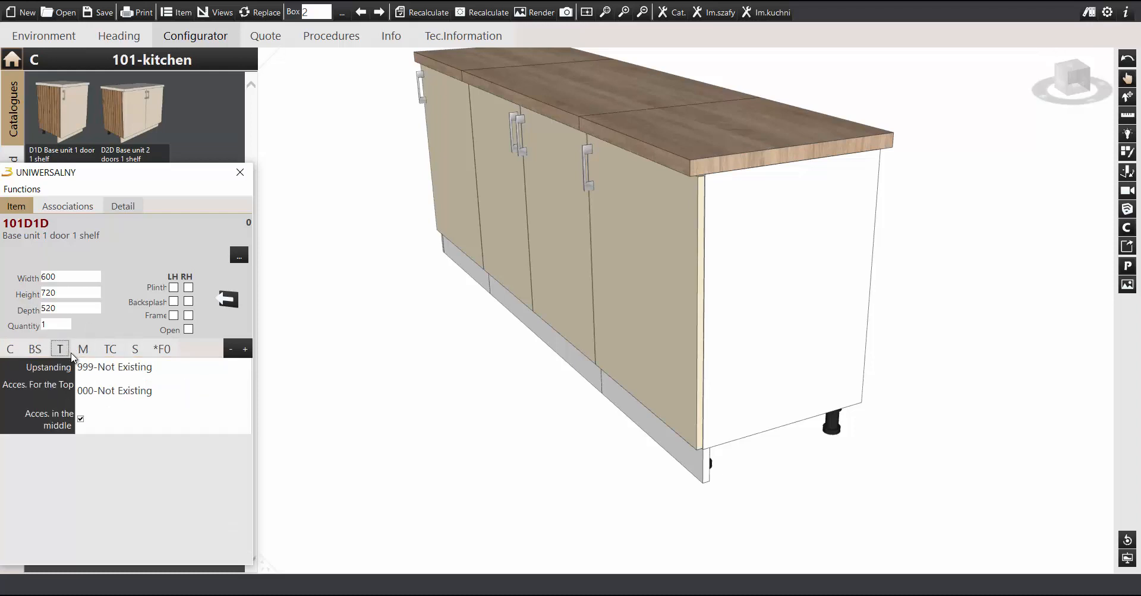
{"action": "left_click", "coordinate": [135, 349]}
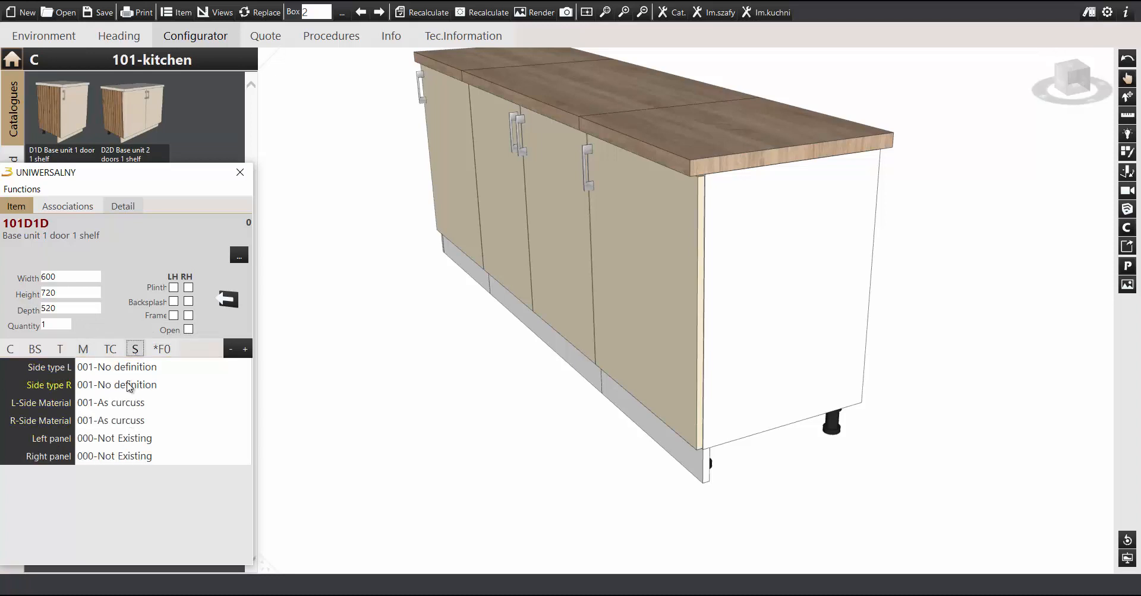
{"action": "left_click", "coordinate": [127, 384]}
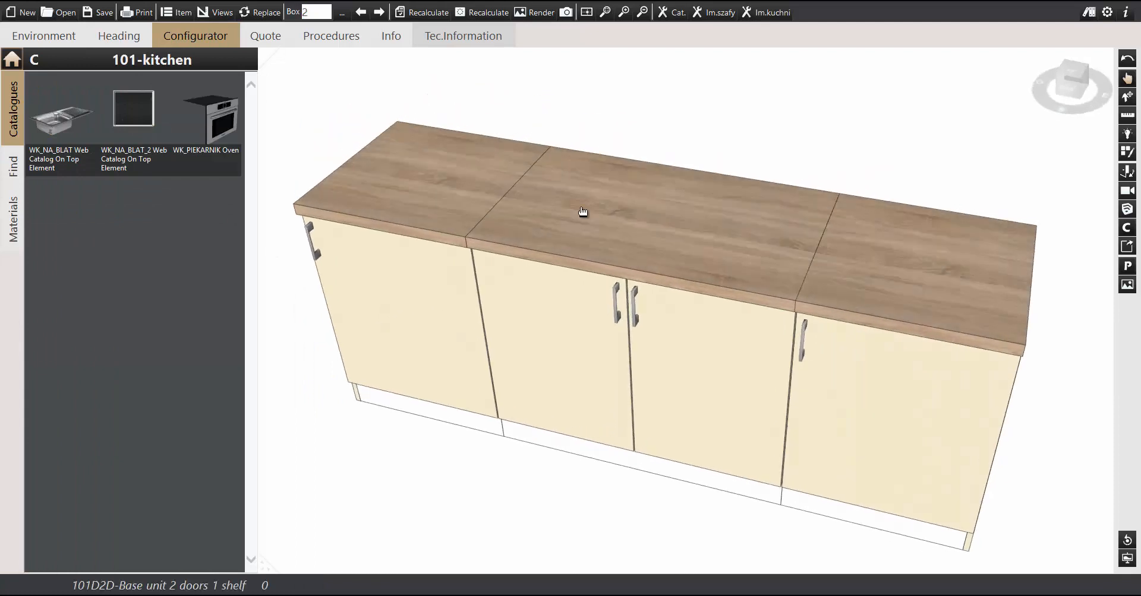
- Delete the two-door base unit from the middle of the row
{"action": "middle_click_drag", "start_coordinate": [583, 212], "coordinate": [658, 211]}
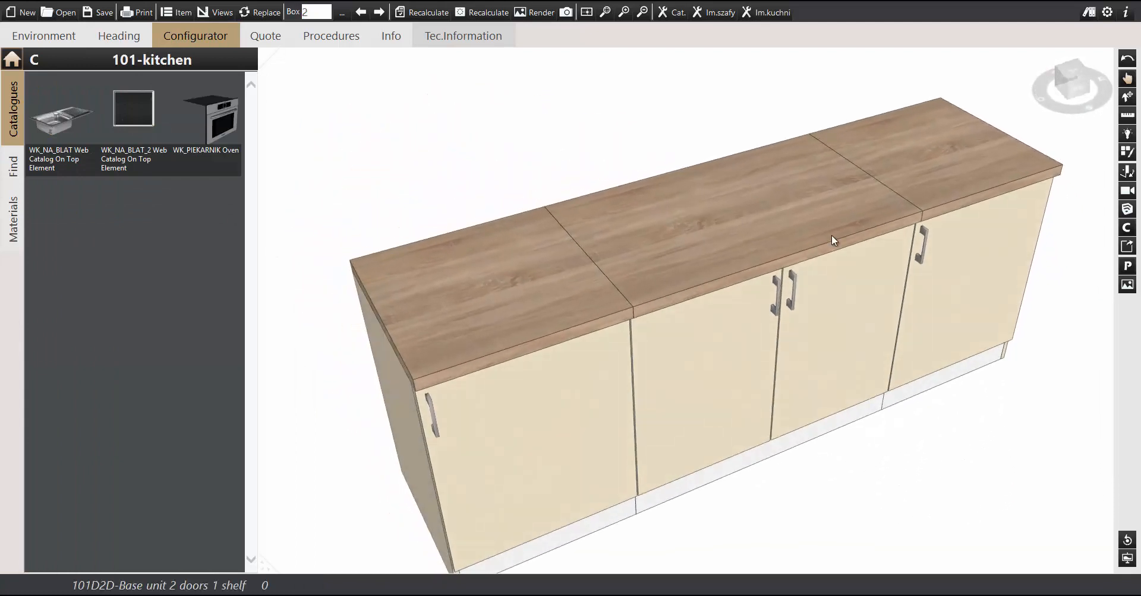
{"action": "left_click", "coordinate": [769, 213]}
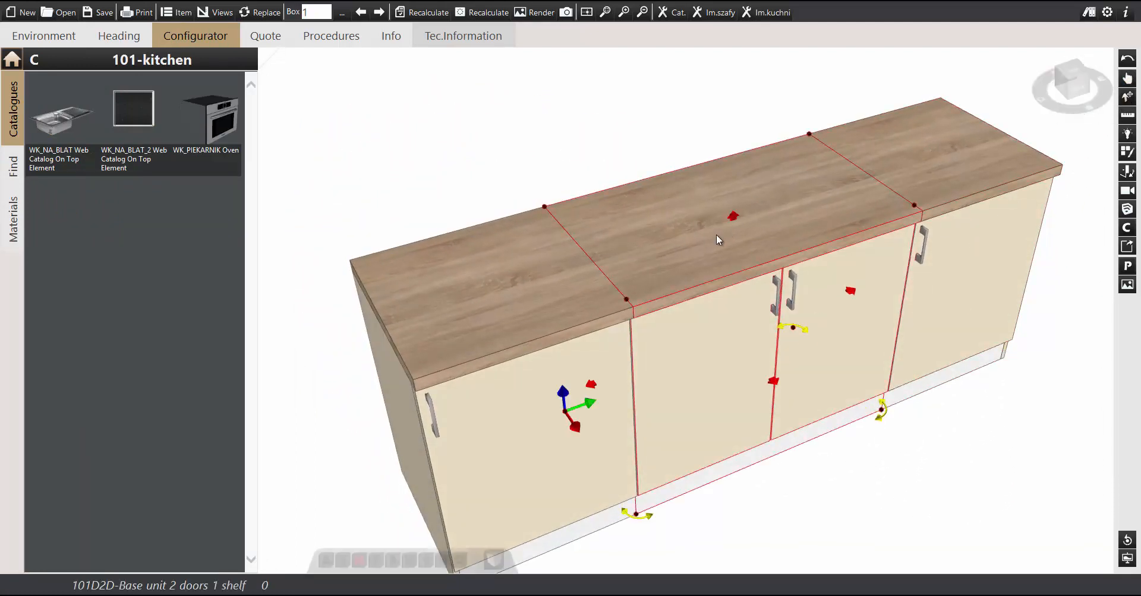
{"action": "key", "text": "Delete"}
- Insert the Z2D Base unit for sink 2 doors into the gap beside the first one-door cabinet
{"action": "left_click", "coordinate": [480, 308]}
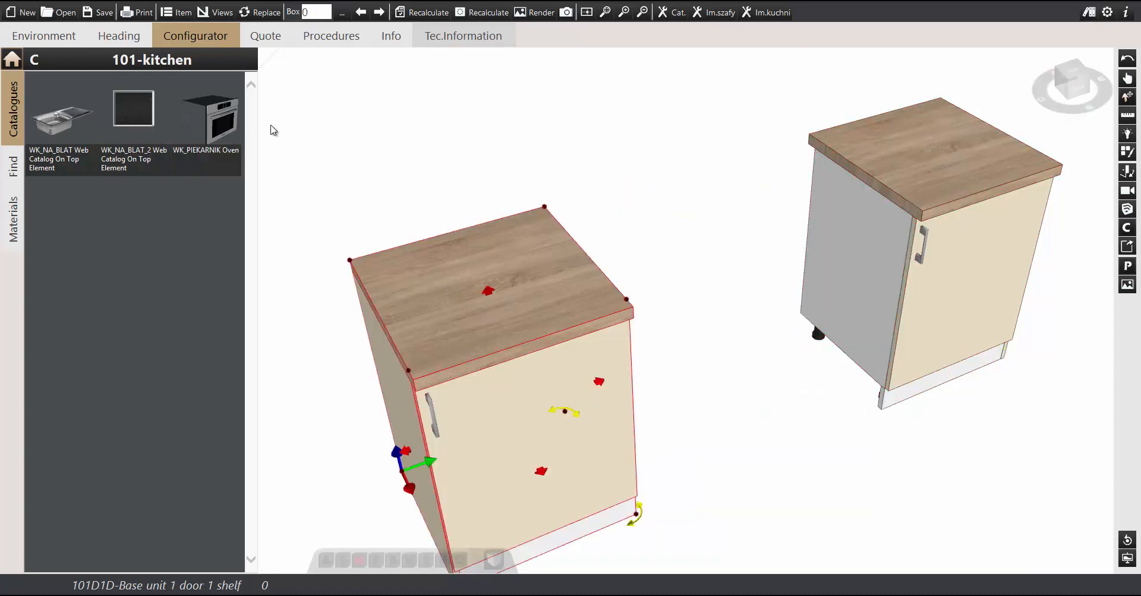
{"action": "left_click", "coordinate": [159, 61]}
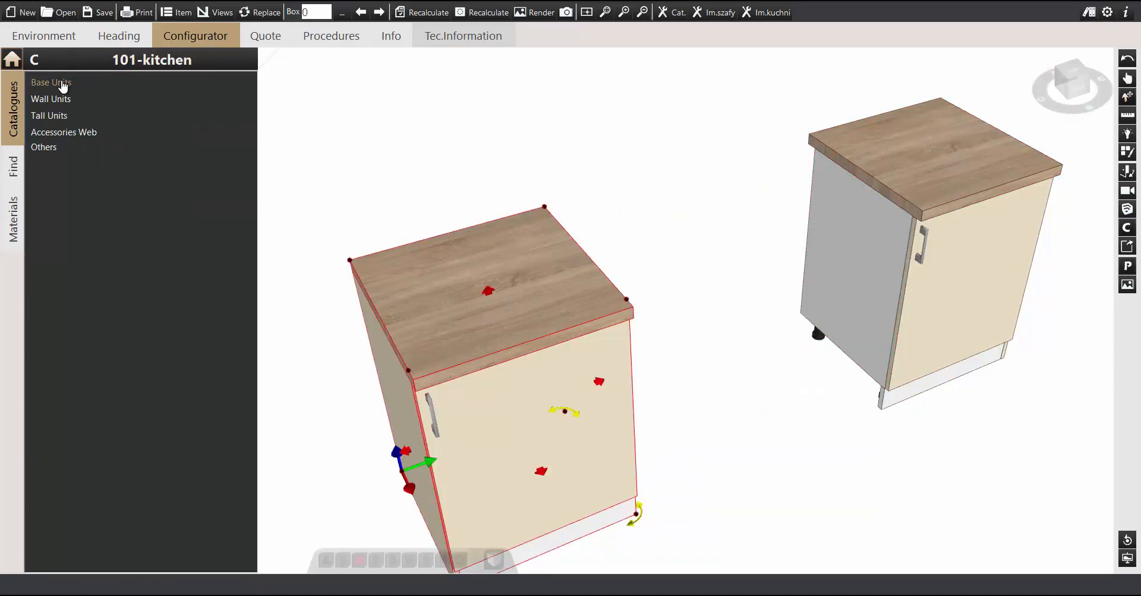
{"action": "left_click", "coordinate": [63, 86]}
{"action": "left_click", "coordinate": [86, 169]}
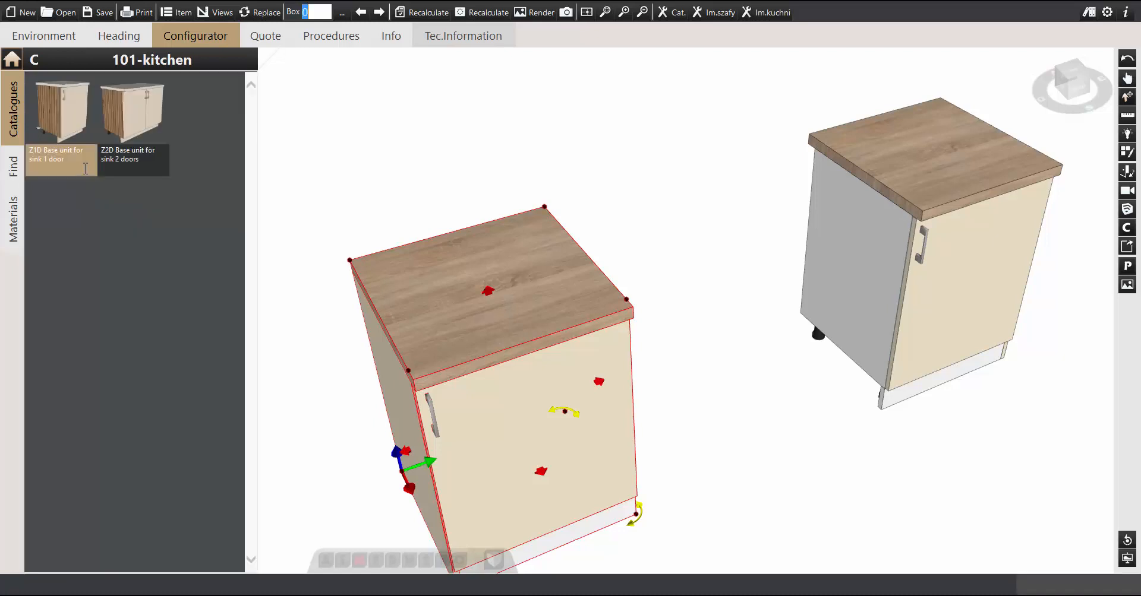
{"action": "left_click_drag", "start_coordinate": [120, 110], "coordinate": [608, 280]}
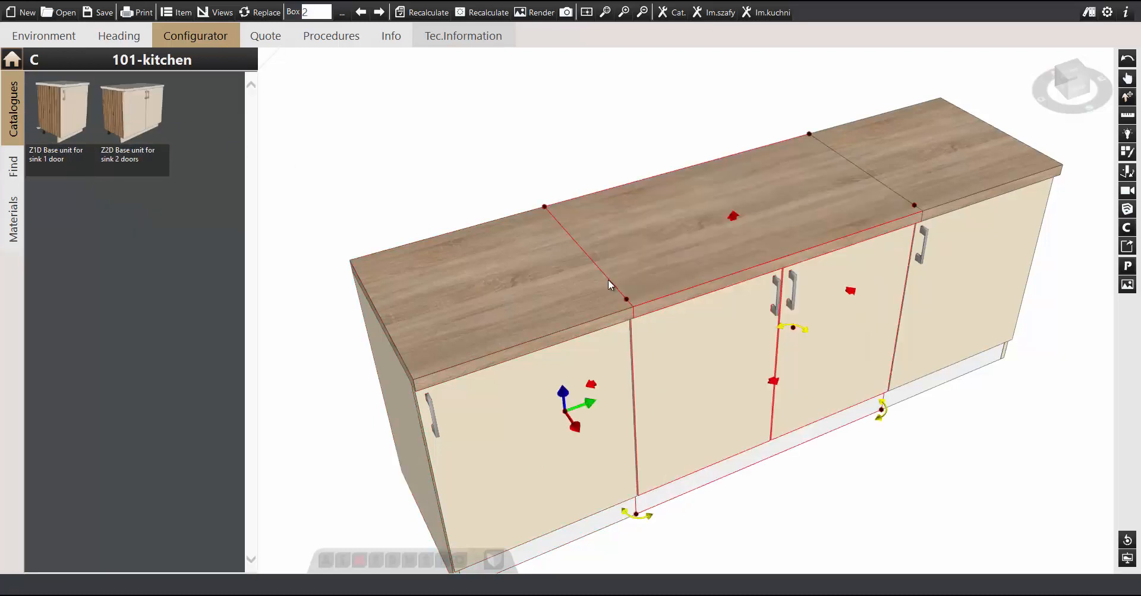
- Place the WK_NA_BLAT Web Catalog On Top Element sink on the worktop of the two-door sink unit
{"action": "left_click", "coordinate": [159, 59]}
{"action": "left_click", "coordinate": [77, 244]}
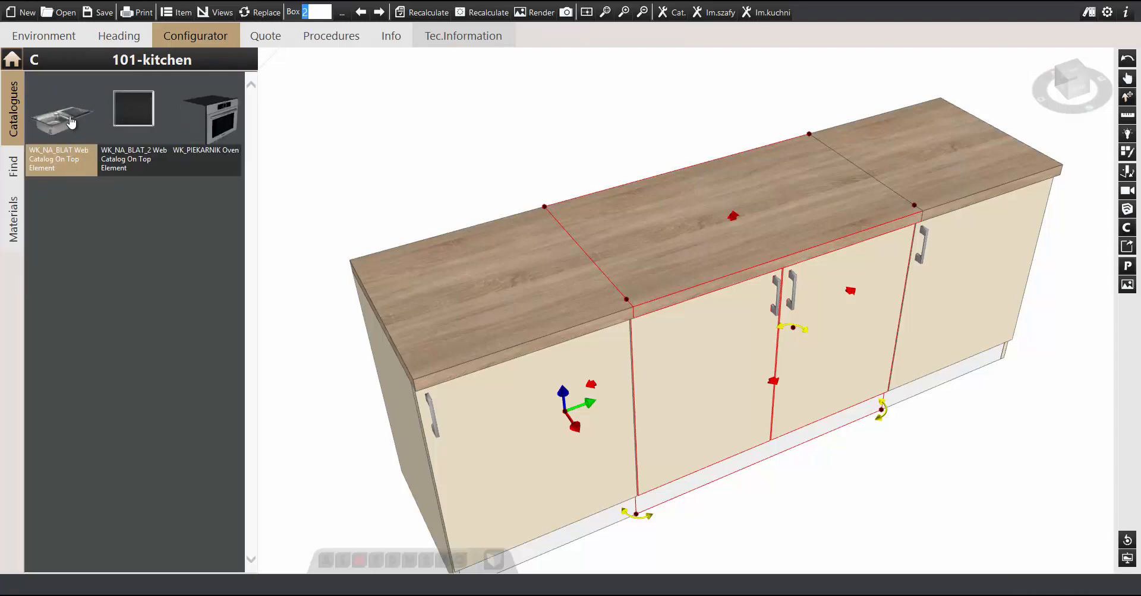
{"action": "left_click_drag", "start_coordinate": [133, 116], "coordinate": [743, 217]}
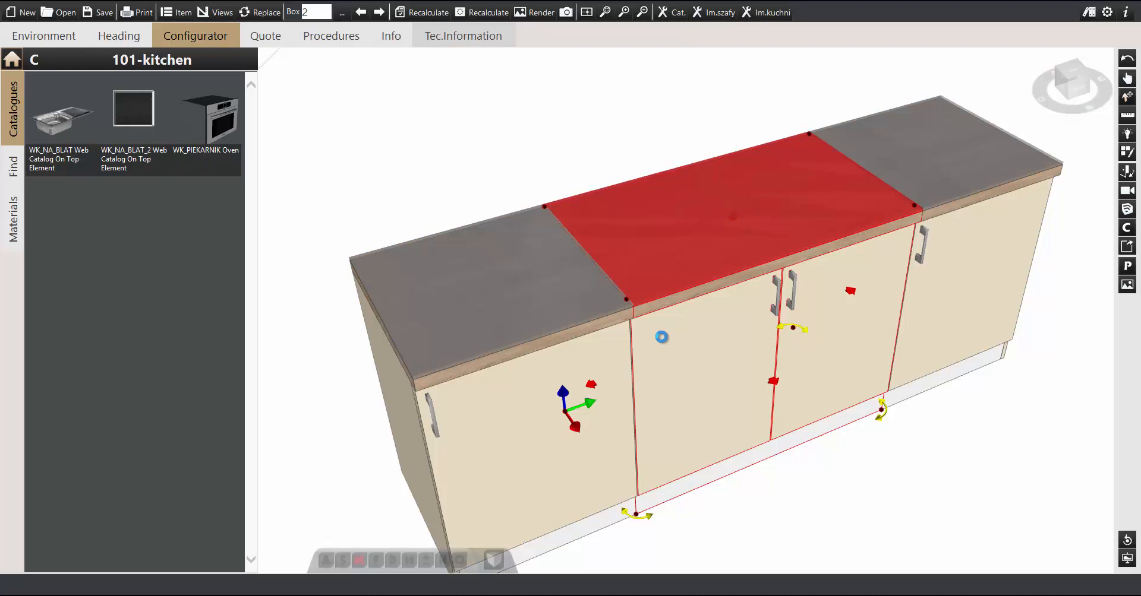
{"action": "middle_click_drag", "start_coordinate": [662, 327], "coordinate": [691, 266]}
{"action": "scroll", "coordinate": [690, 266], "scroll_direction": "down", "scroll_amount": 2}
{"action": "right_click_drag", "start_coordinate": [691, 266], "coordinate": [719, 252]}
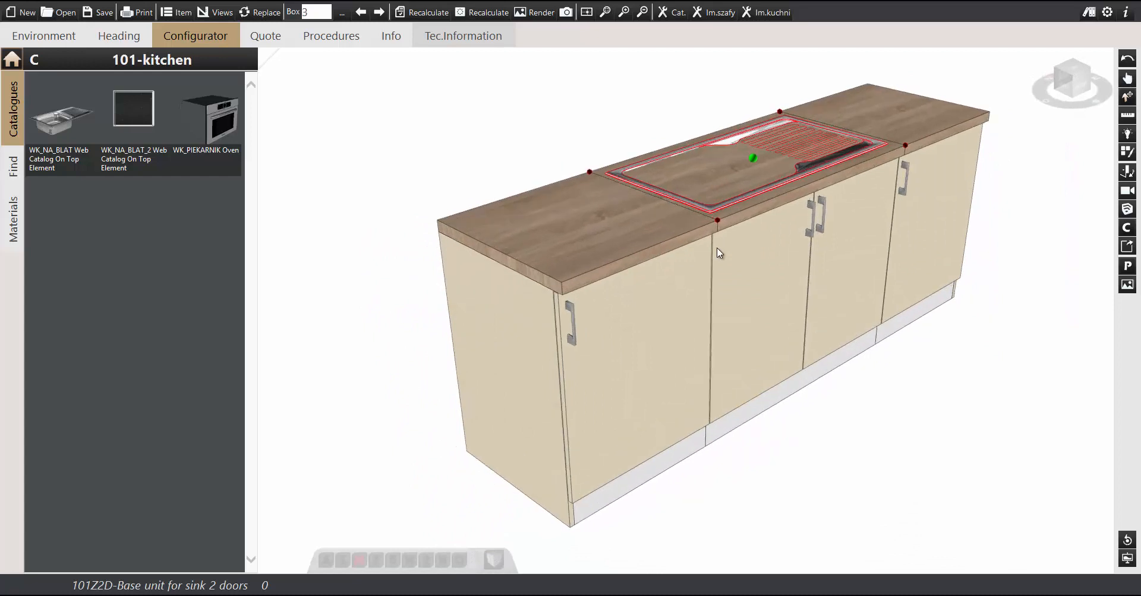
- Open the drawing of the 000BL60 worktop to inspect its sink cutout
{"action": "left_click", "coordinate": [551, 213]}
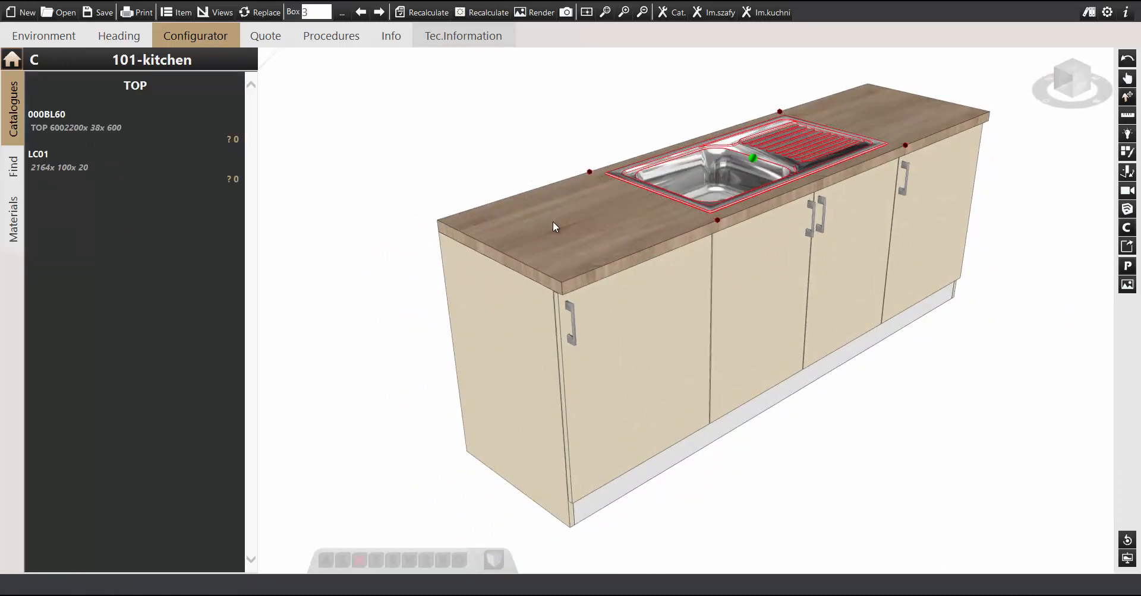
{"action": "left_click", "coordinate": [137, 135]}
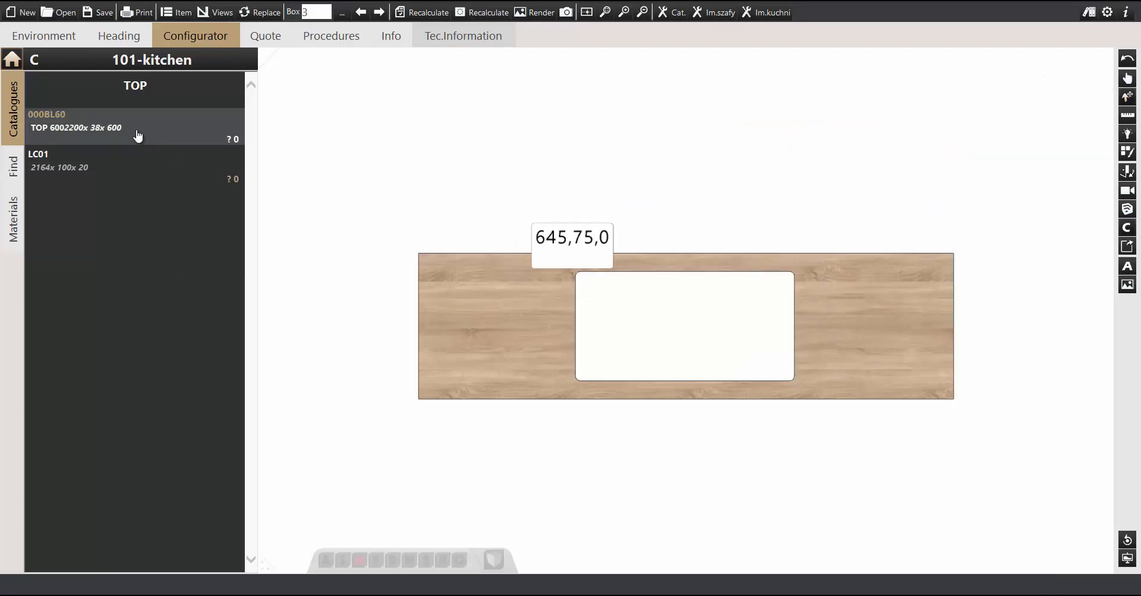
{"action": "left_click", "coordinate": [137, 89]}
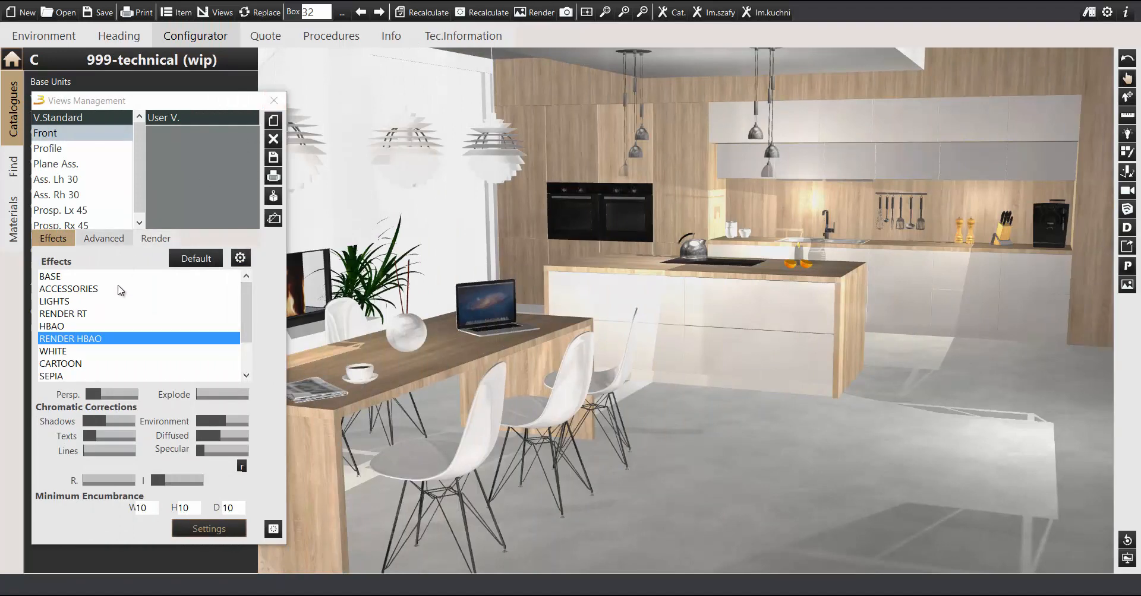
- Try different Shadows intensities in the RENDER HBAO kitchen view, and switch the view effect to BASE
{"action": "left_click_drag", "start_coordinate": [107, 427], "coordinate": [116, 419]}
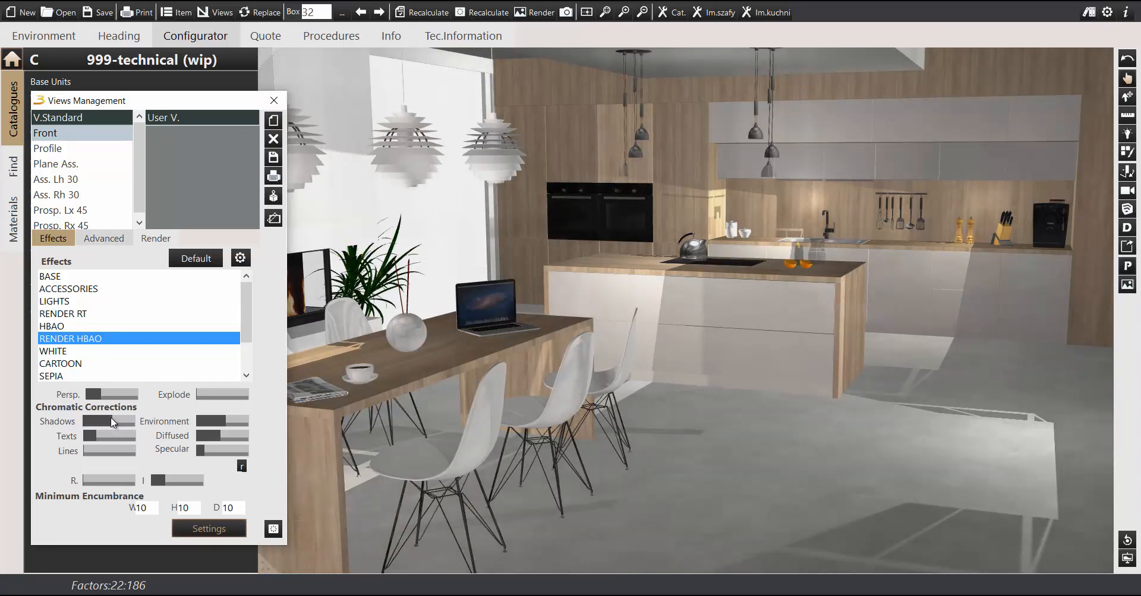
{"action": "left_click_drag", "start_coordinate": [111, 418], "coordinate": [109, 418]}
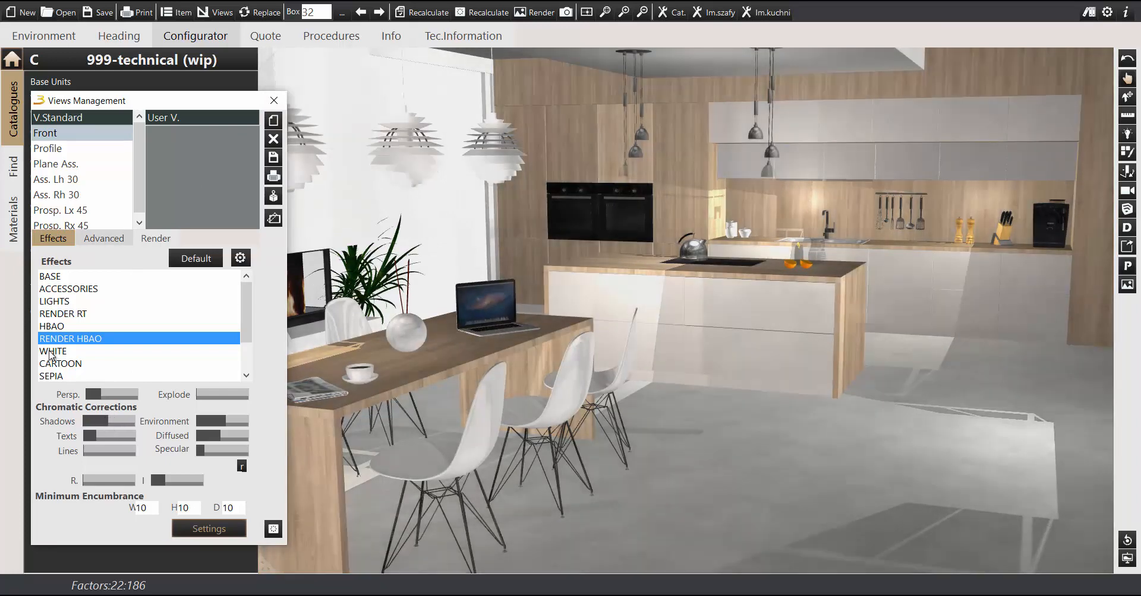
{"action": "left_click", "coordinate": [60, 277]}
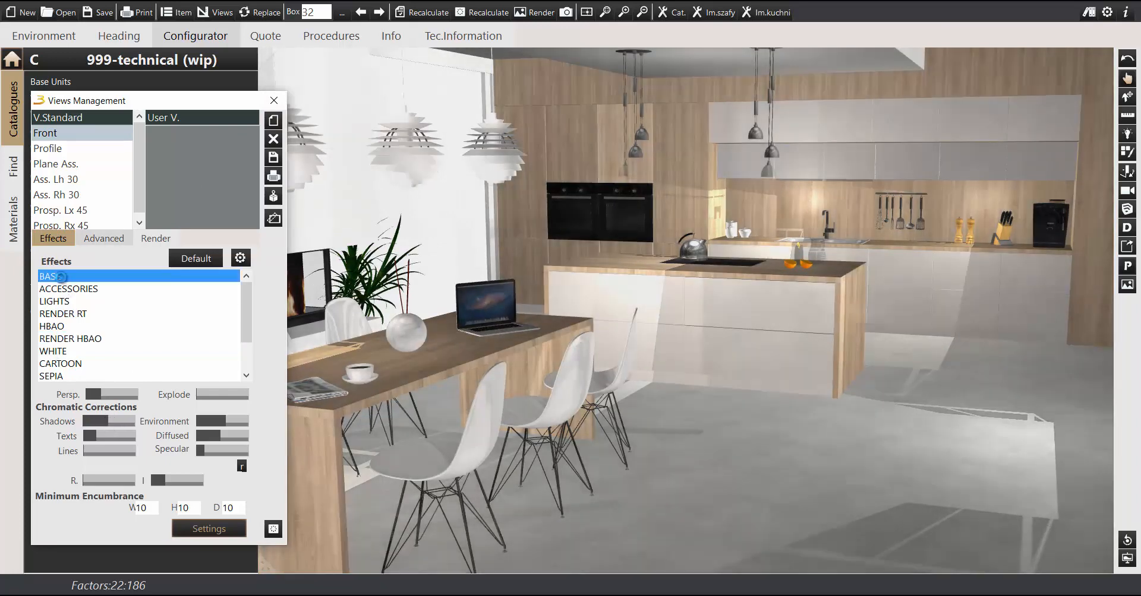
{"action": "left_click", "coordinate": [272, 102]}
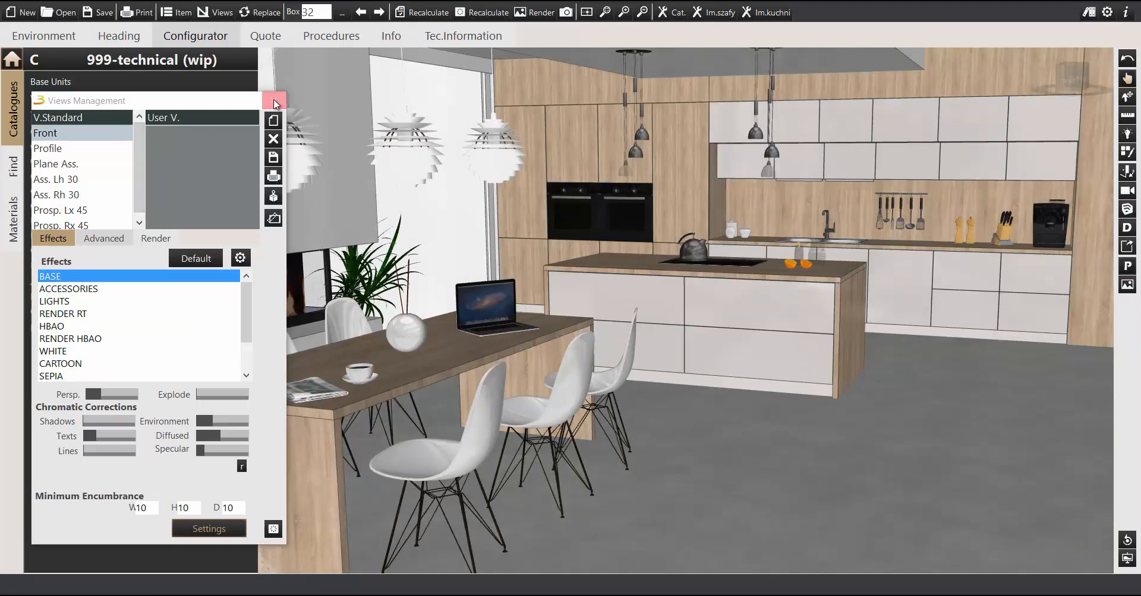
- Change the front color of the six lift-up wall units in the lower row to 478-Stone gray
{"action": "middle_click_drag", "start_coordinate": [951, 195], "coordinate": [798, 204]}
{"action": "scroll", "coordinate": [798, 204], "scroll_direction": "up", "scroll_amount": 4}
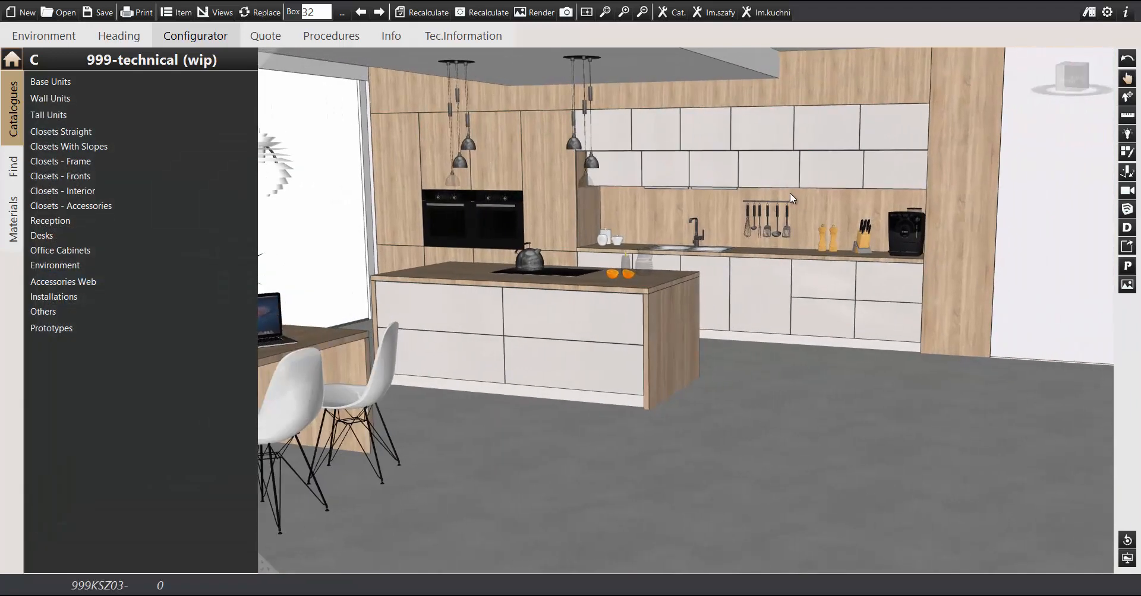
{"action": "scroll", "coordinate": [799, 168], "scroll_direction": "down", "scroll_amount": 4}
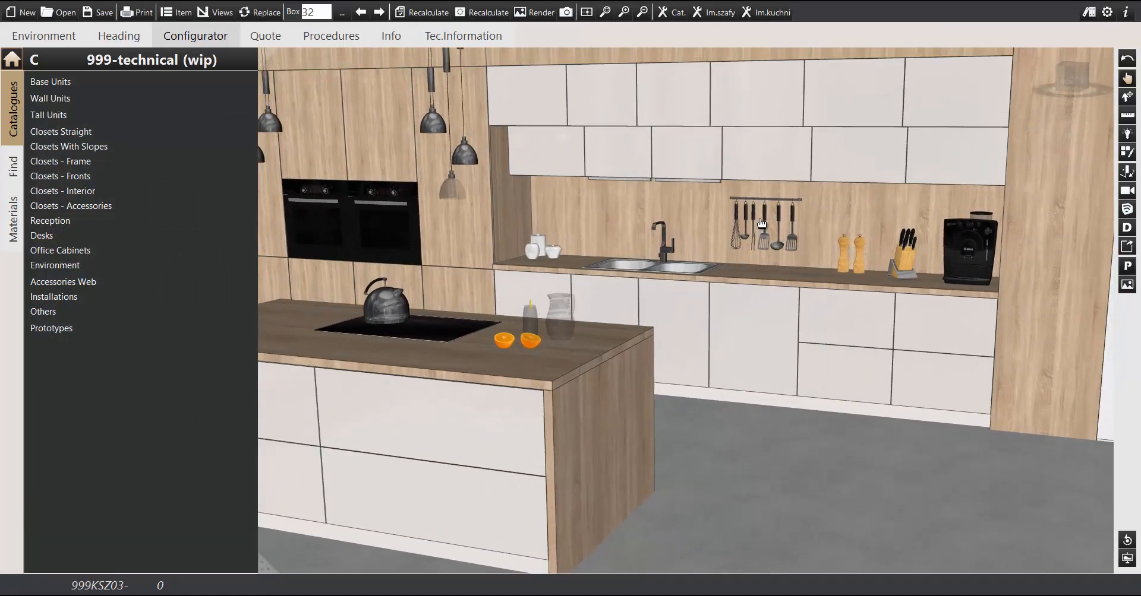
{"action": "left_click", "coordinate": [569, 173]}
{"action": "left_click", "coordinate": [631, 171]}
{"action": "left_click", "coordinate": [686, 177]}
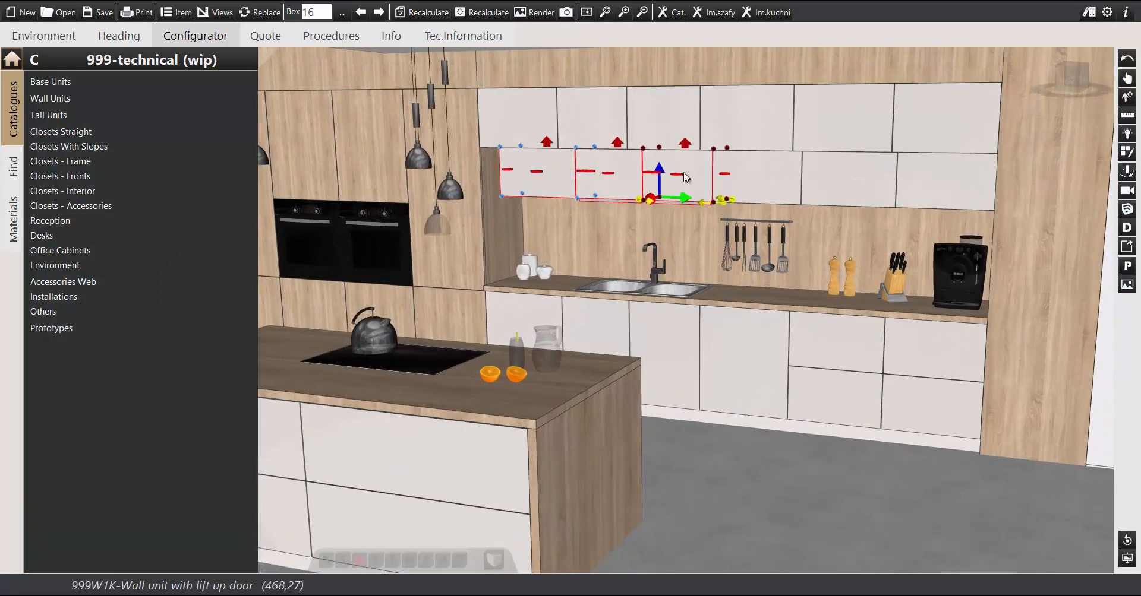
{"action": "left_click", "coordinate": [757, 179]}
{"action": "left_click", "coordinate": [850, 179]}
{"action": "left_click", "coordinate": [943, 182]}
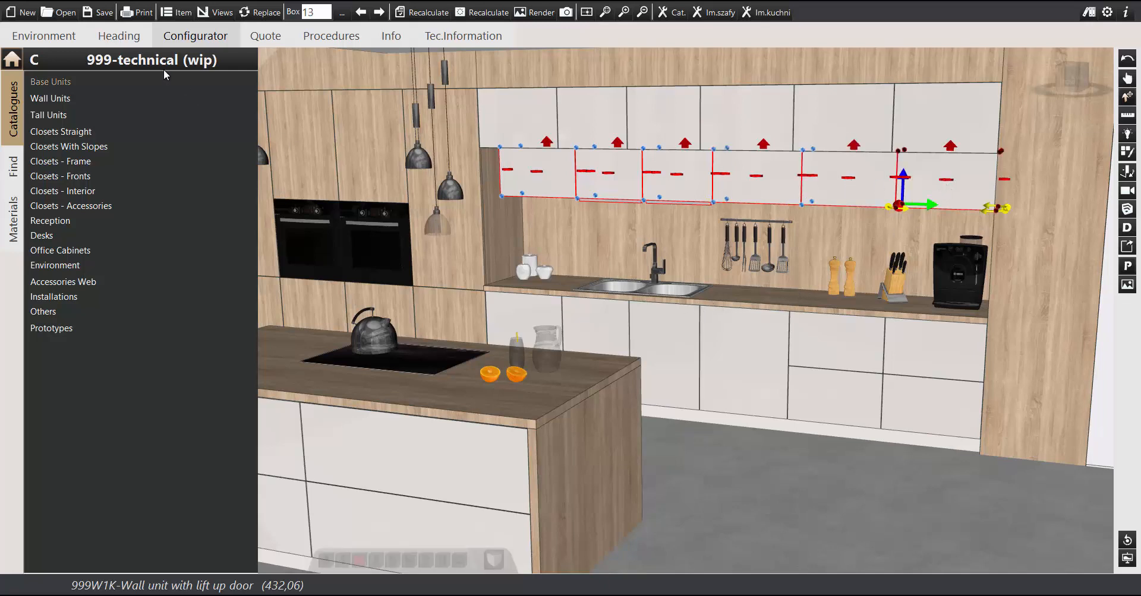
{"action": "left_click", "coordinate": [10, 60]}
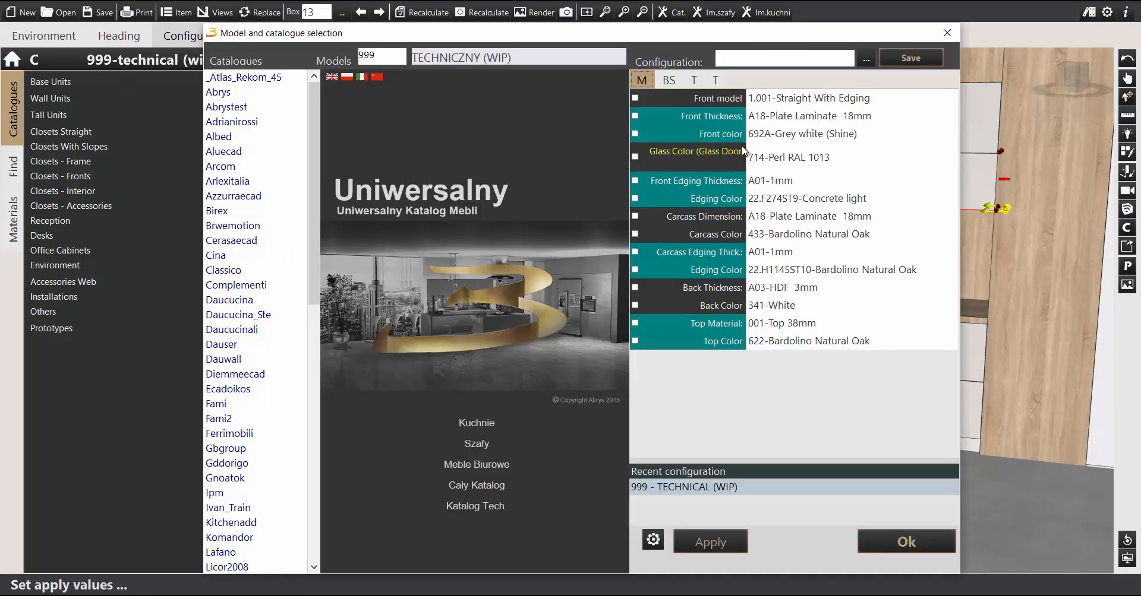
{"action": "left_click", "coordinate": [771, 134]}
{"action": "left_click", "coordinate": [771, 134]}
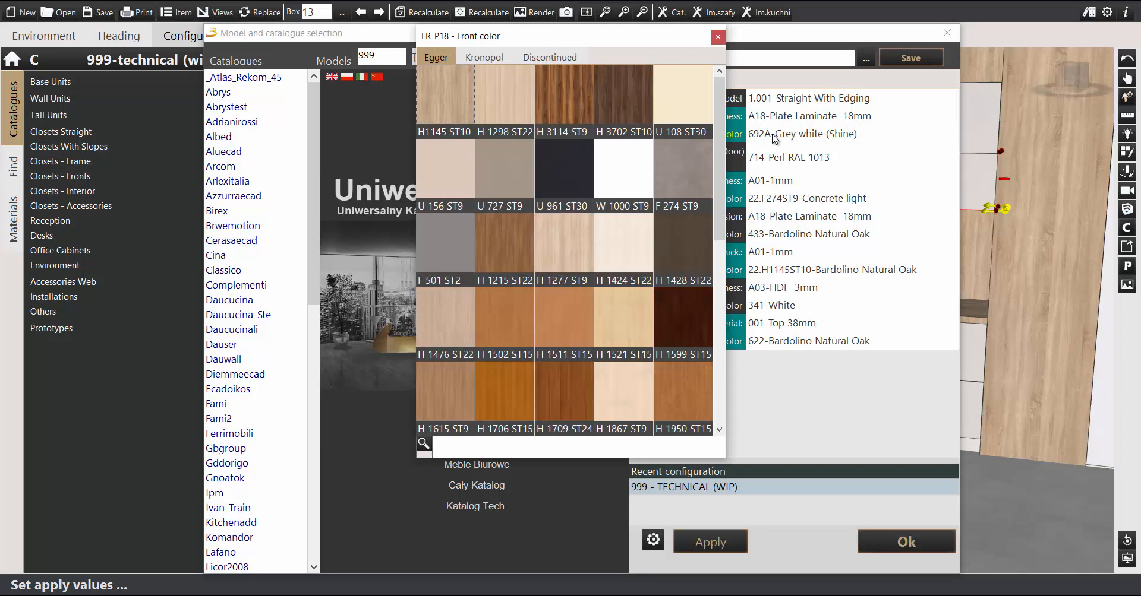
{"action": "left_click", "coordinate": [497, 178]}
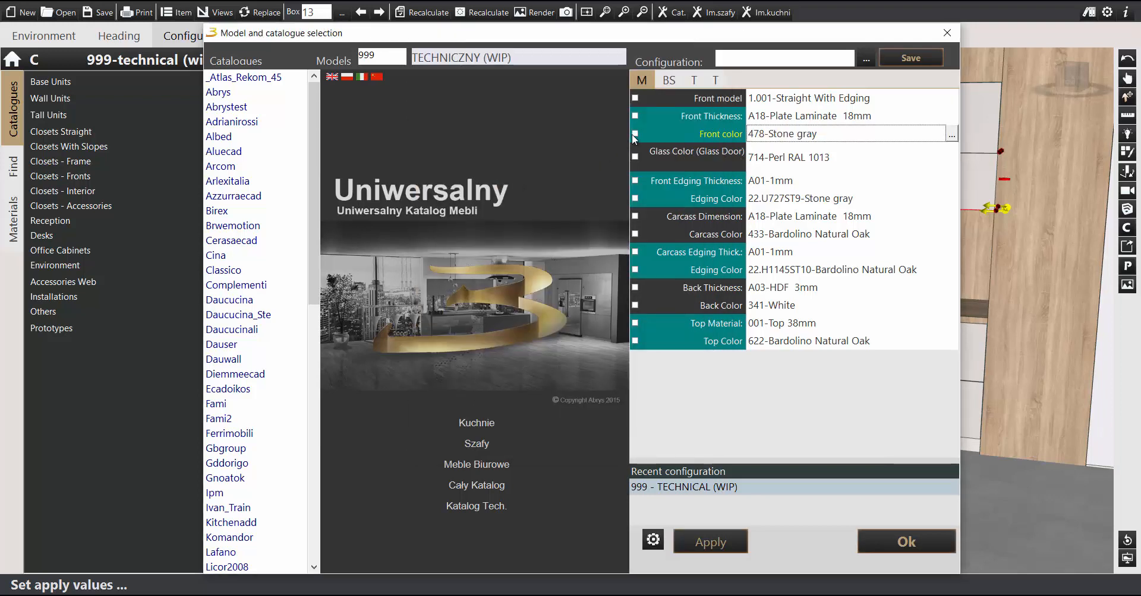
{"action": "left_click", "coordinate": [634, 134]}
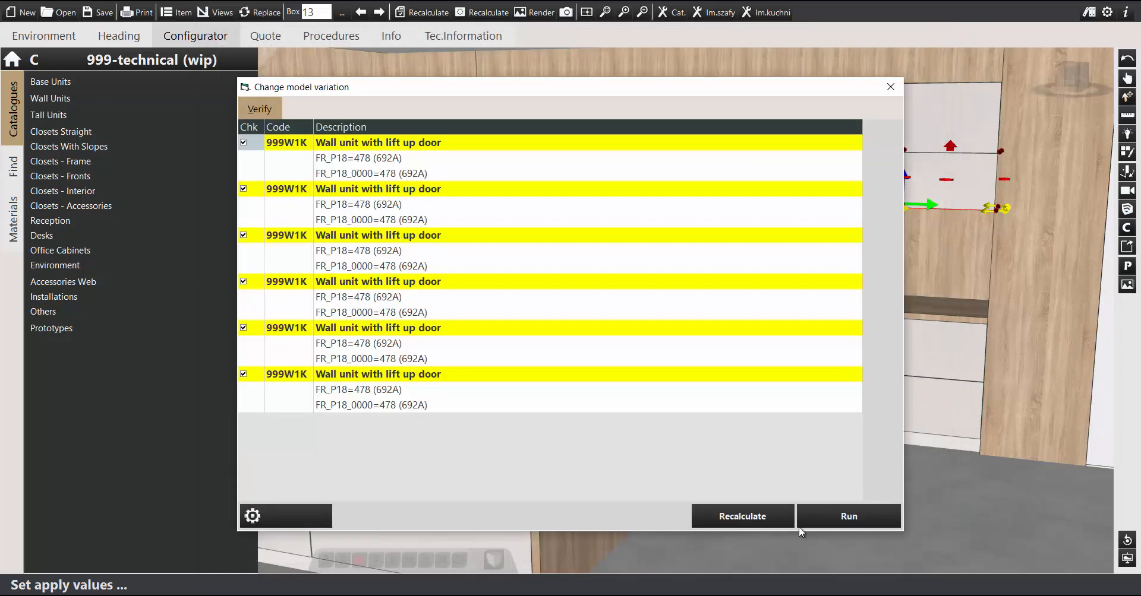
{"action": "left_click", "coordinate": [833, 524]}
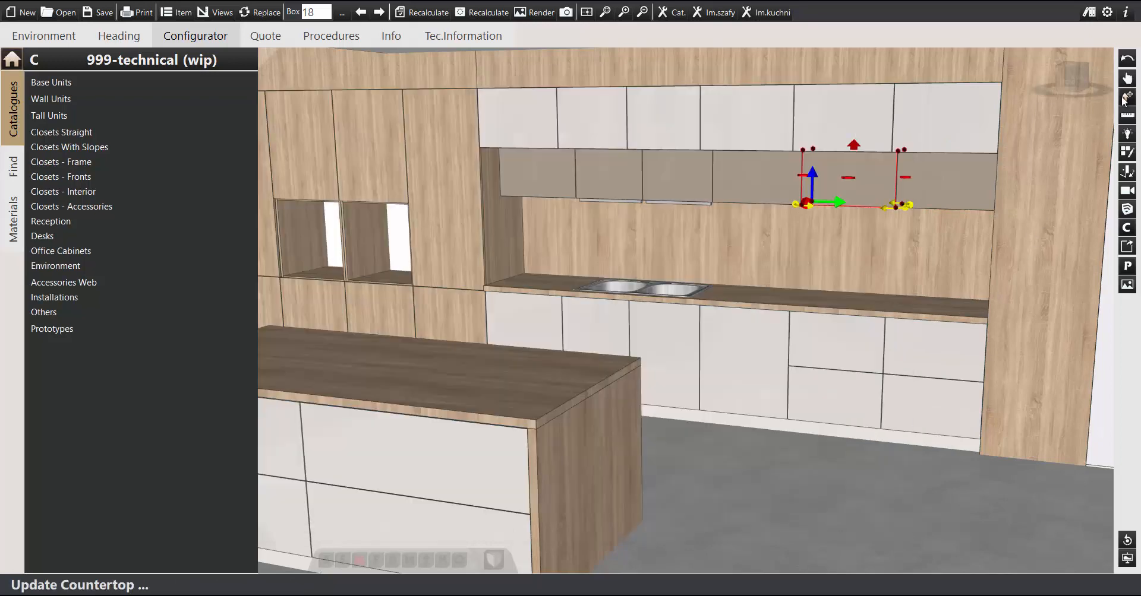
- Apply the RENDER HBAO effect to the whole kitchen view and strengthen its Shadows correction
{"action": "left_click", "coordinate": [1134, 78]}
{"action": "middle_click_drag", "start_coordinate": [703, 350], "coordinate": [745, 305]}
{"action": "scroll", "coordinate": [747, 309], "scroll_direction": "down", "scroll_amount": 4}
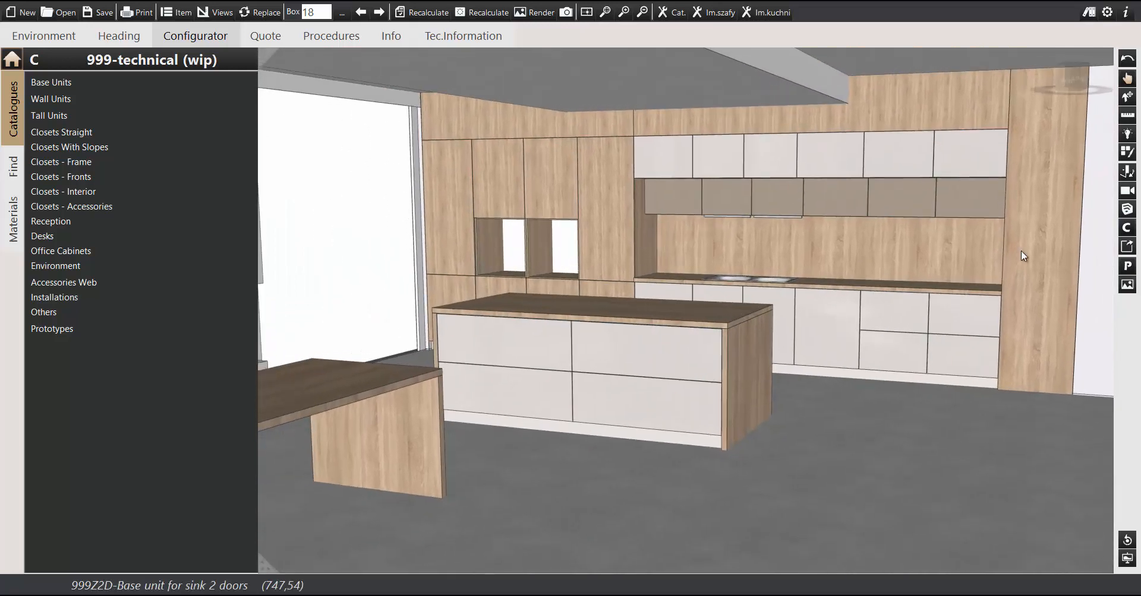
{"action": "left_click", "coordinate": [1127, 229]}
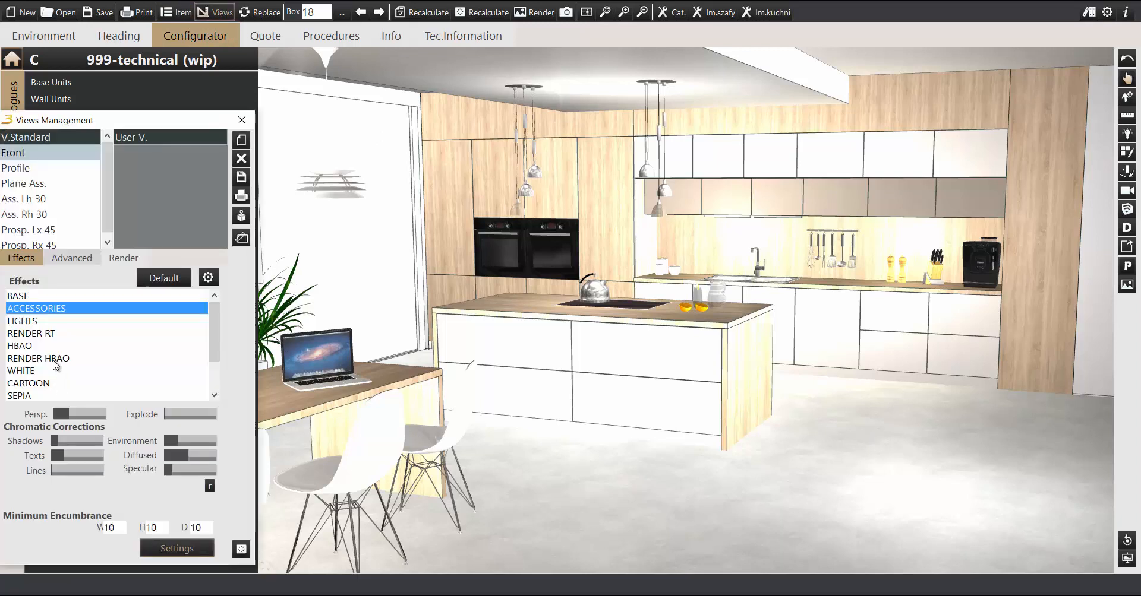
{"action": "left_click", "coordinate": [52, 358]}
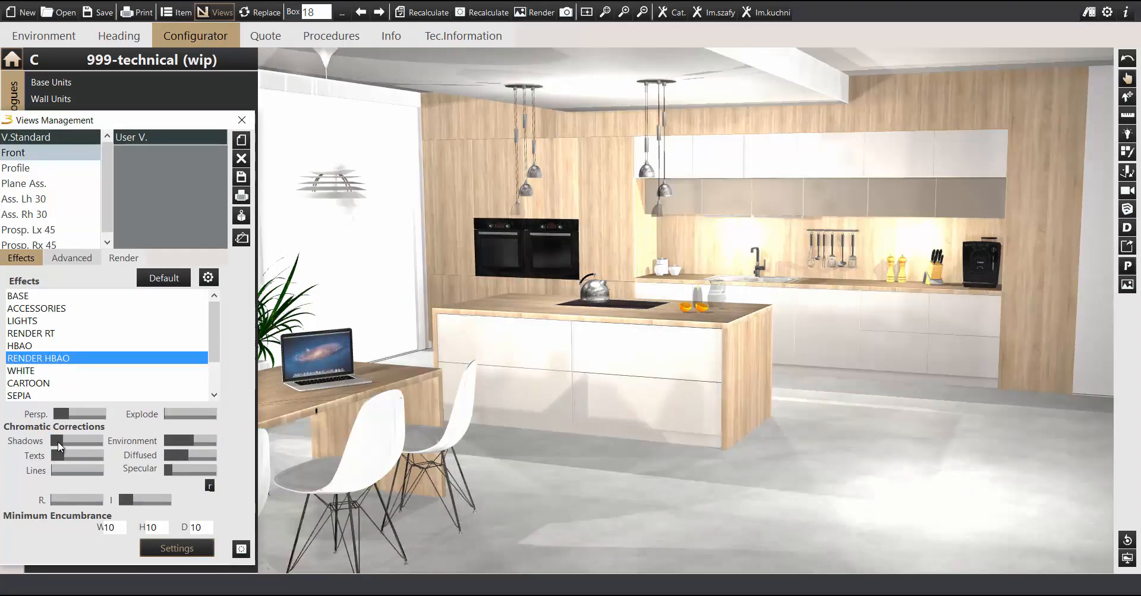
{"action": "left_click_drag", "start_coordinate": [59, 447], "coordinate": [90, 443]}
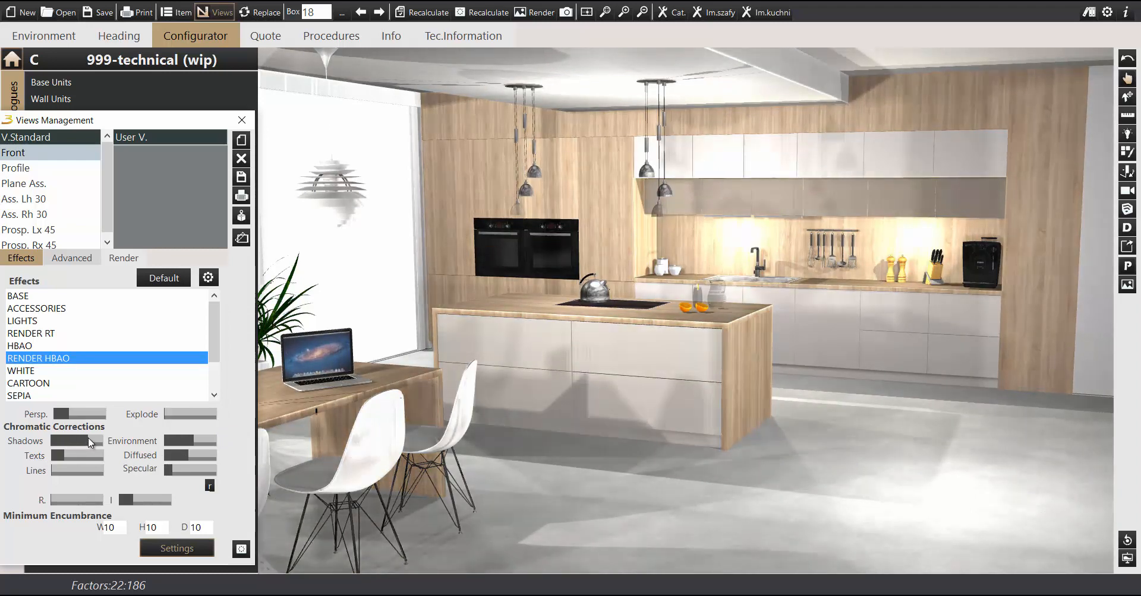
{"action": "middle_click_drag", "start_coordinate": [425, 333], "coordinate": [452, 330]}
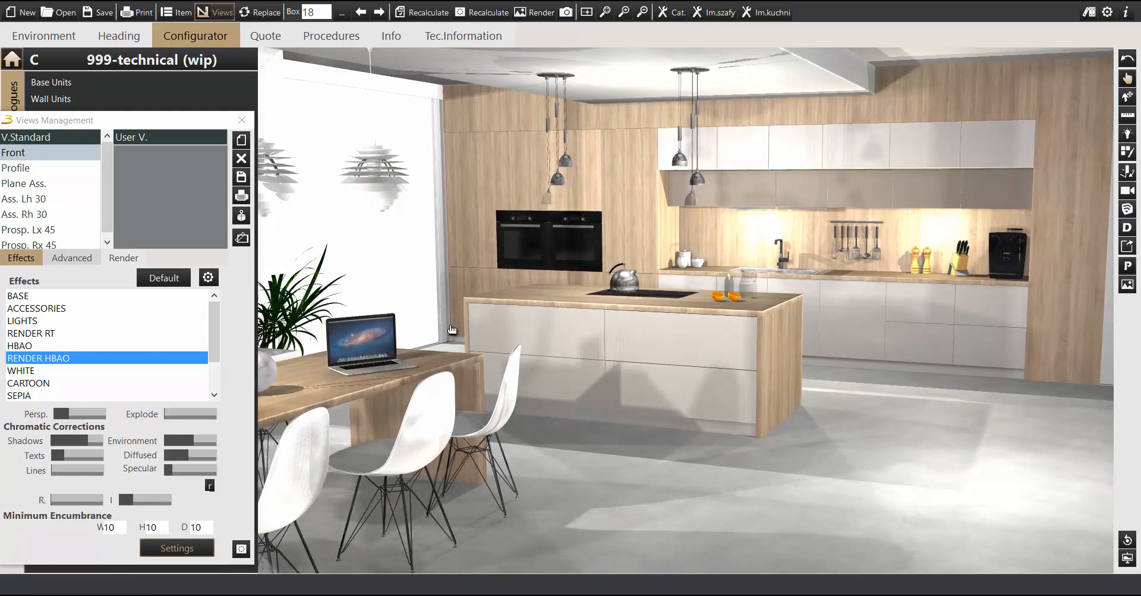
{"action": "scroll", "coordinate": [456, 455], "scroll_direction": "down", "scroll_amount": 1}
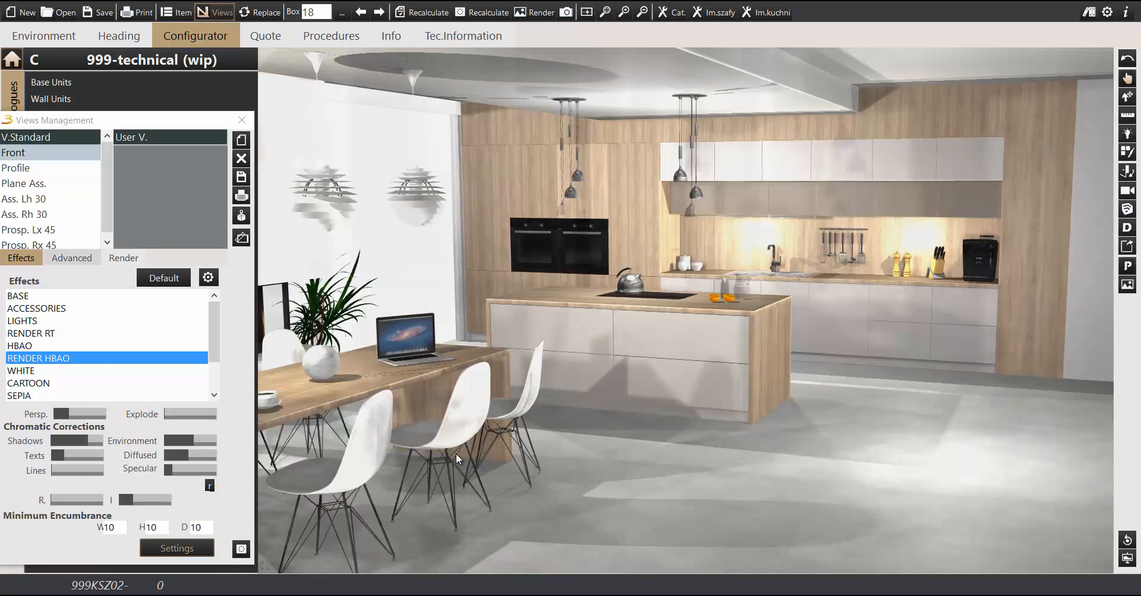
{"action": "scroll", "coordinate": [455, 454], "scroll_direction": "down", "scroll_amount": 1}
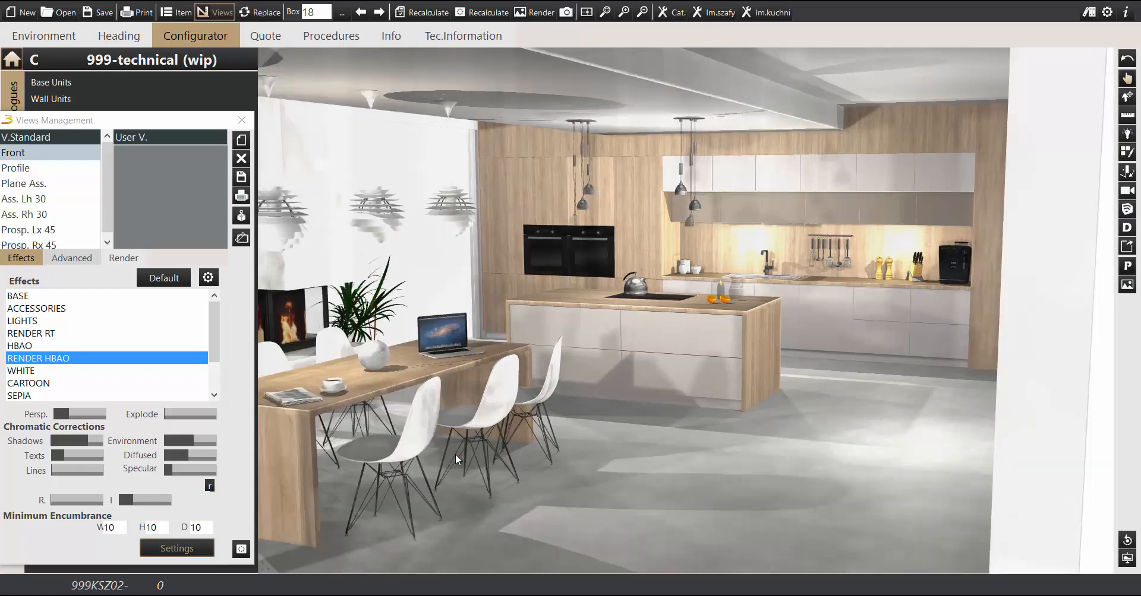
{"action": "scroll", "coordinate": [455, 455], "scroll_direction": "up", "scroll_amount": 2}
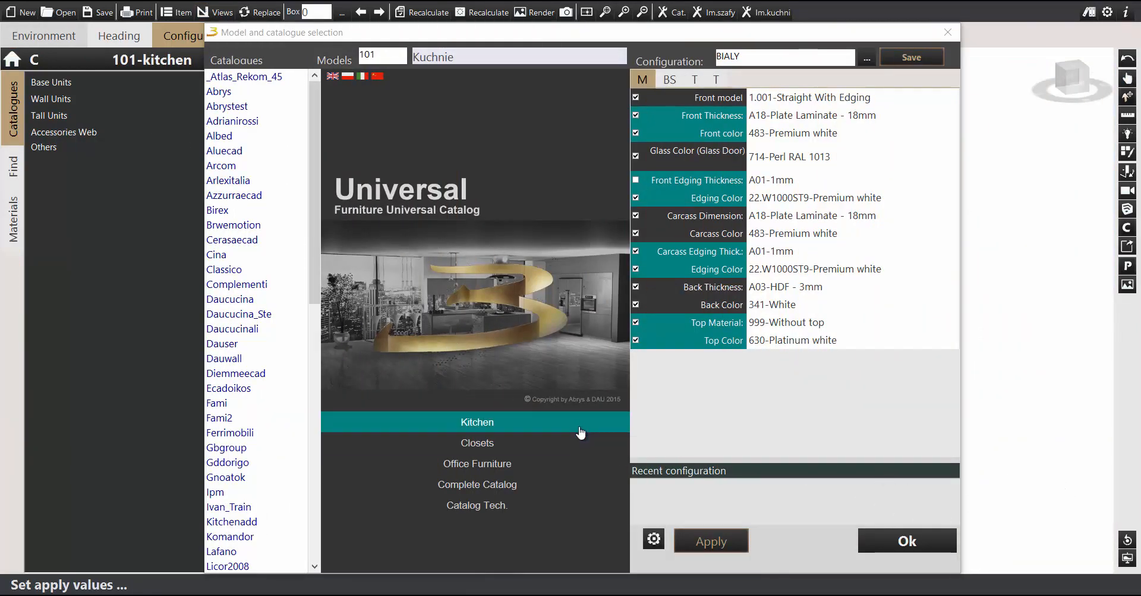
- Load the 201 Closets catalogue and insert the SZ00 Closet Universal from Closets Straight
{"action": "left_click", "coordinate": [580, 443]}
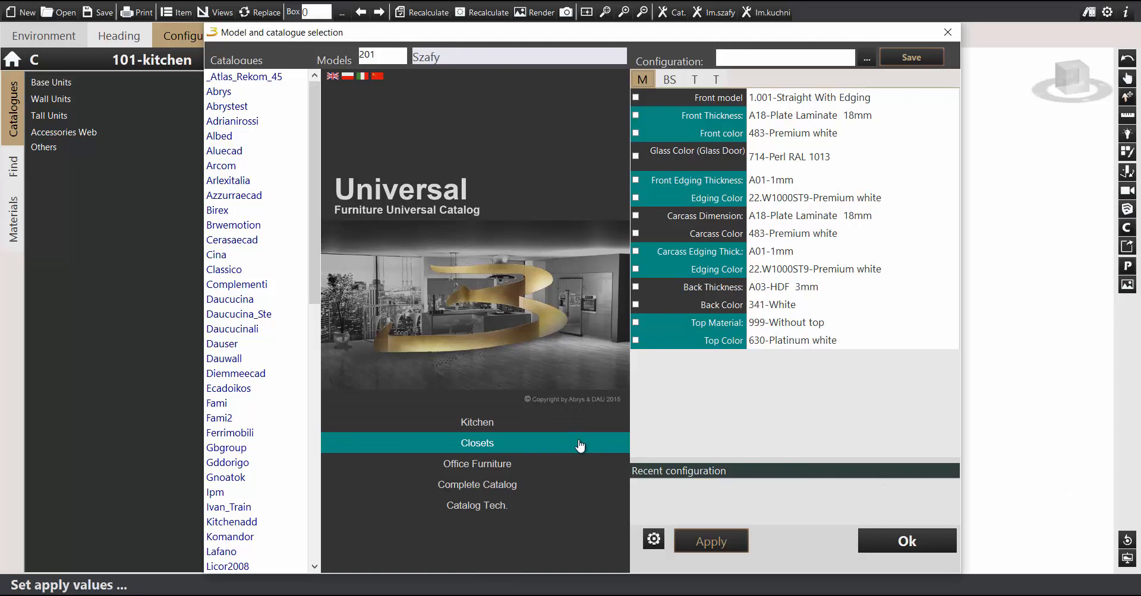
{"action": "left_click", "coordinate": [890, 536]}
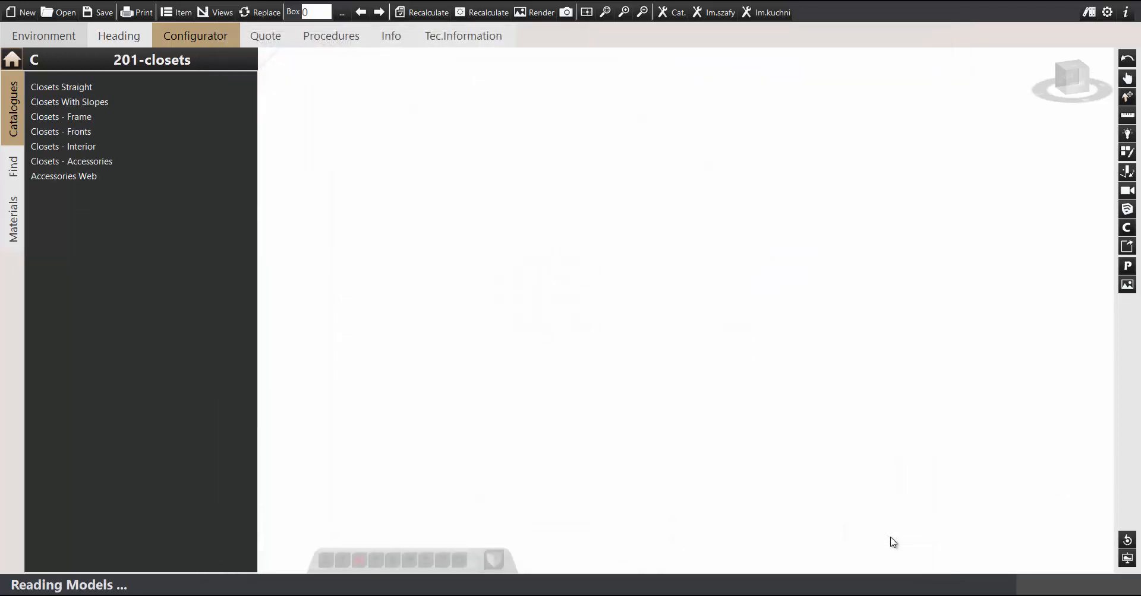
{"action": "left_click", "coordinate": [80, 87]}
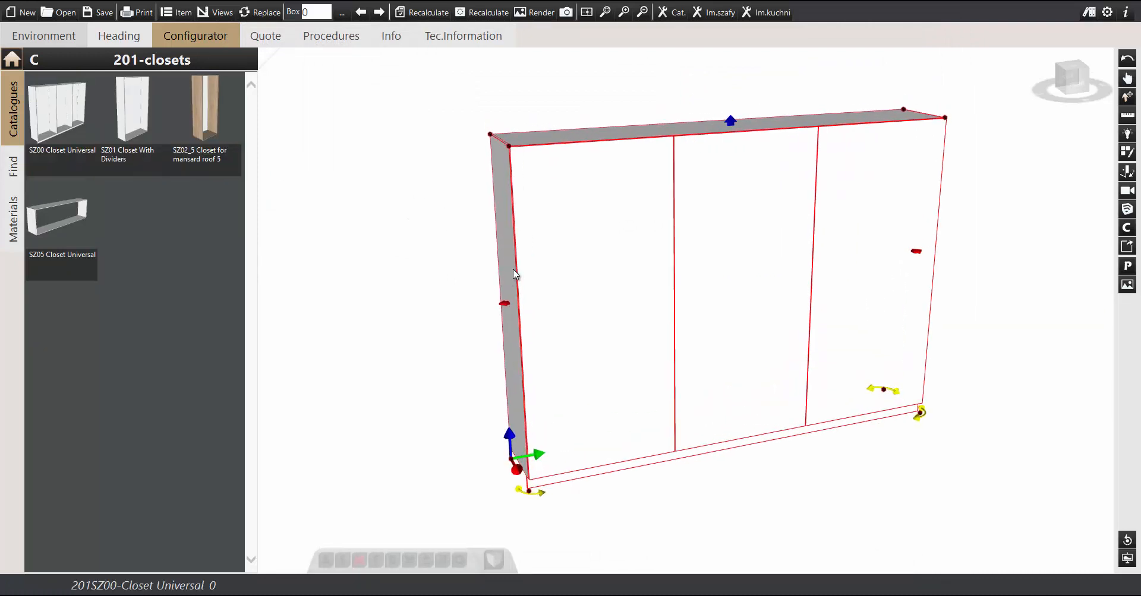
{"action": "middle_click_drag", "start_coordinate": [644, 305], "coordinate": [557, 309]}
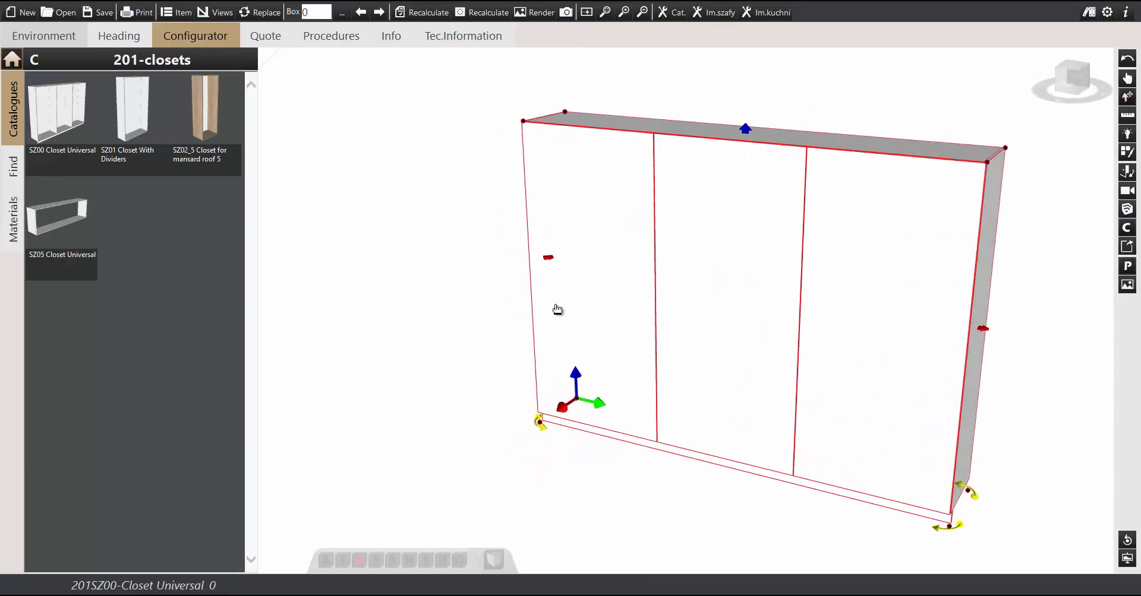
- Open the universal closet's item properties and enable Slope L
{"action": "left_click", "coordinate": [1126, 173]}
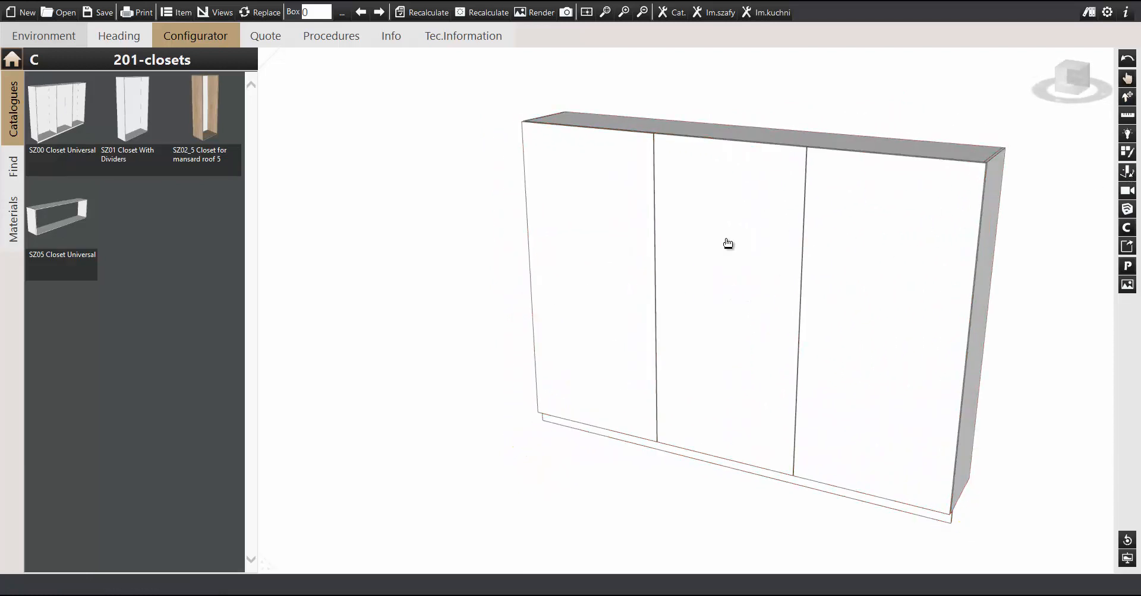
{"action": "left_click", "coordinate": [732, 250]}
{"action": "left_click", "coordinate": [735, 254]}
{"action": "middle_click_drag", "start_coordinate": [705, 262], "coordinate": [674, 271]}
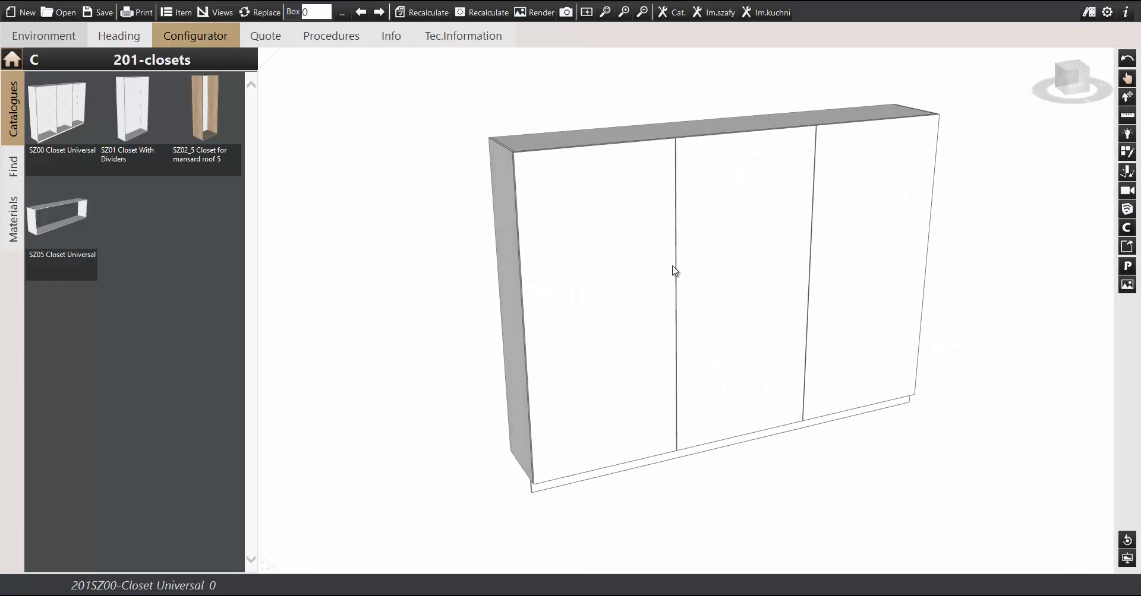
{"action": "double_click", "coordinate": [670, 269]}
{"action": "left_click_drag", "start_coordinate": [121, 183], "coordinate": [242, 110]}
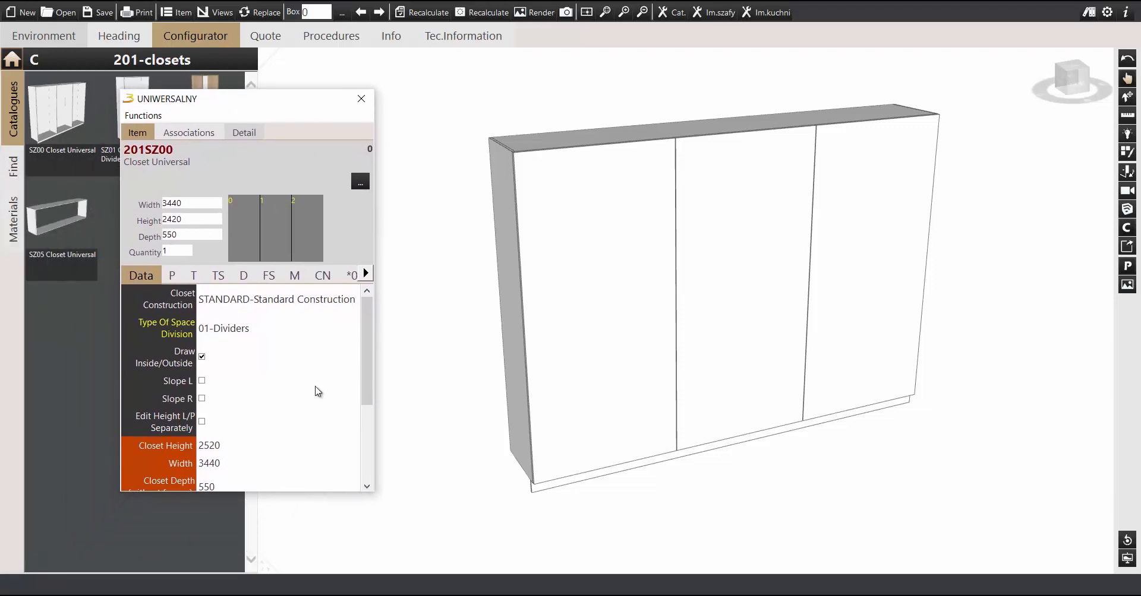
{"action": "left_click", "coordinate": [202, 385]}
{"action": "left_click", "coordinate": [202, 383]}
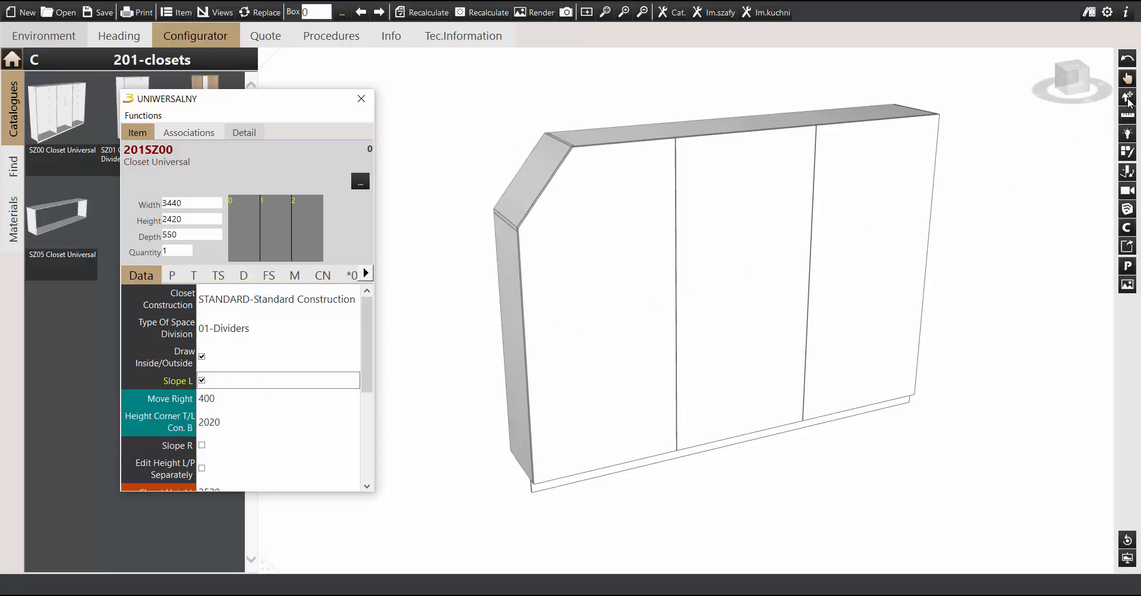
- Reshape the closet's left slope freehand, moving its upper corner to 1600 across and its lower corner down to about 1090 high
{"action": "left_click", "coordinate": [729, 160]}
{"action": "left_click_drag", "start_coordinate": [562, 145], "coordinate": [721, 155]}
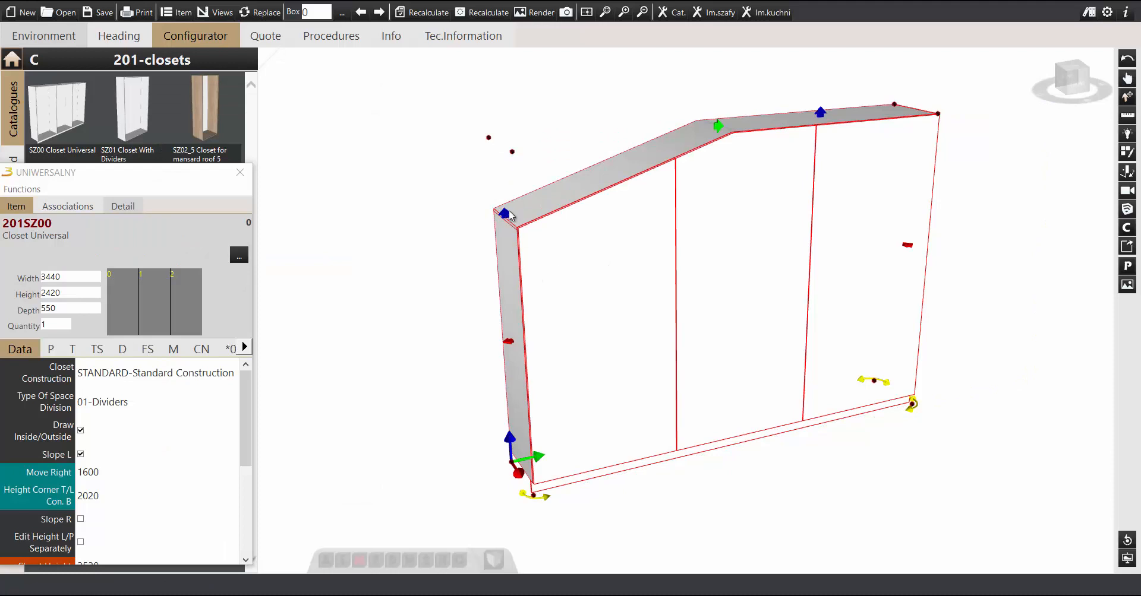
{"action": "left_click_drag", "start_coordinate": [510, 216], "coordinate": [514, 350]}
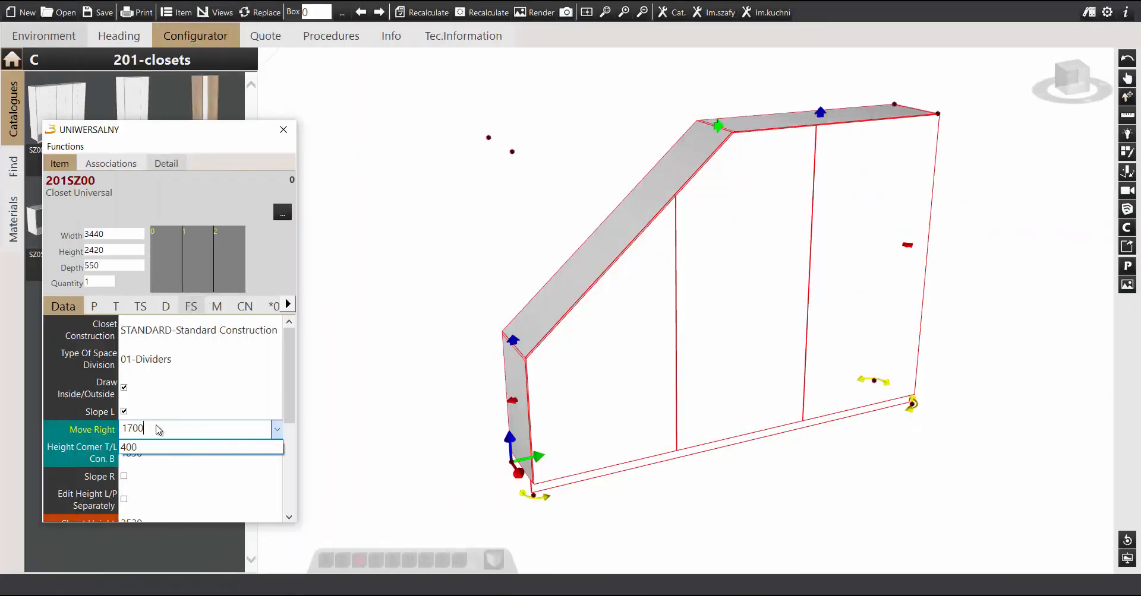
- Set the left slope's Move Right to 1700 and its Height Corner T/L Con. B to 1000
{"action": "key", "text": "Return"}
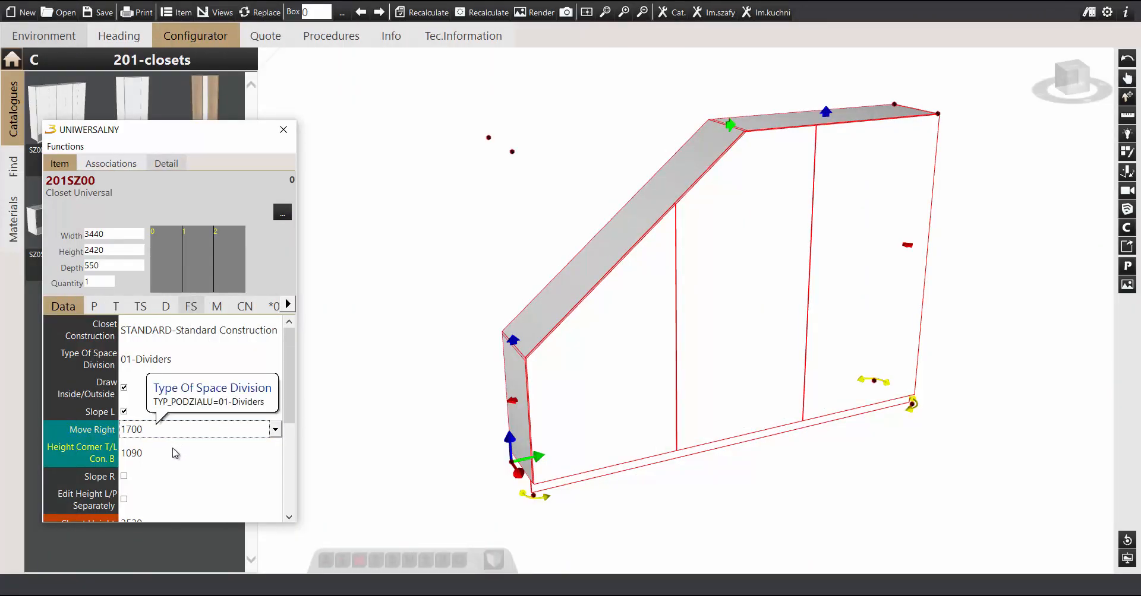
{"action": "left_click", "coordinate": [156, 459]}
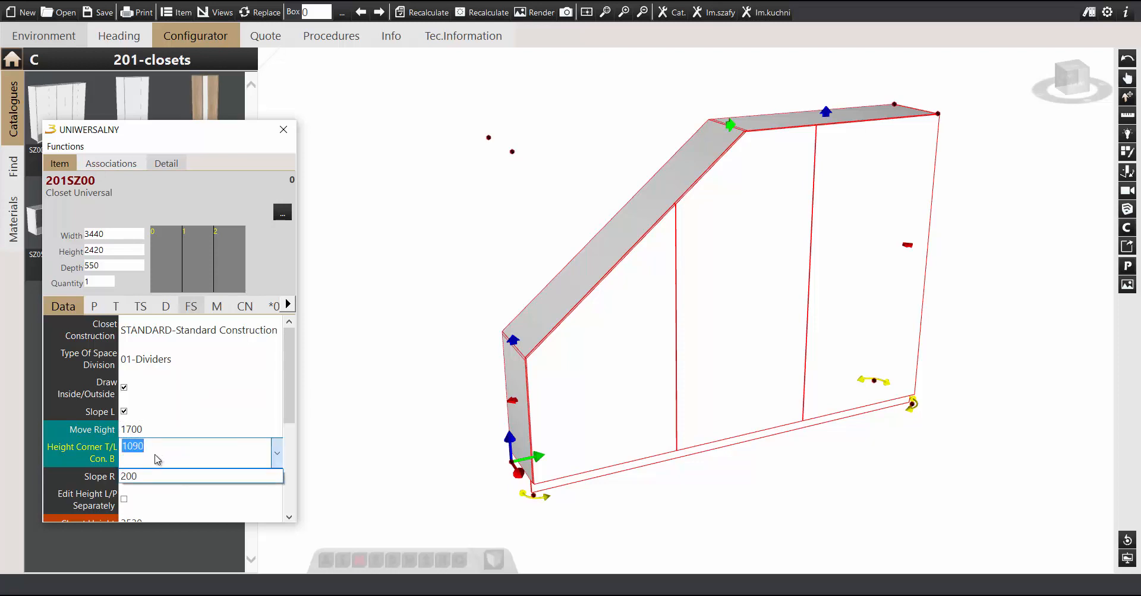
{"action": "type", "text": "1"}
{"action": "key", "text": "Return"}
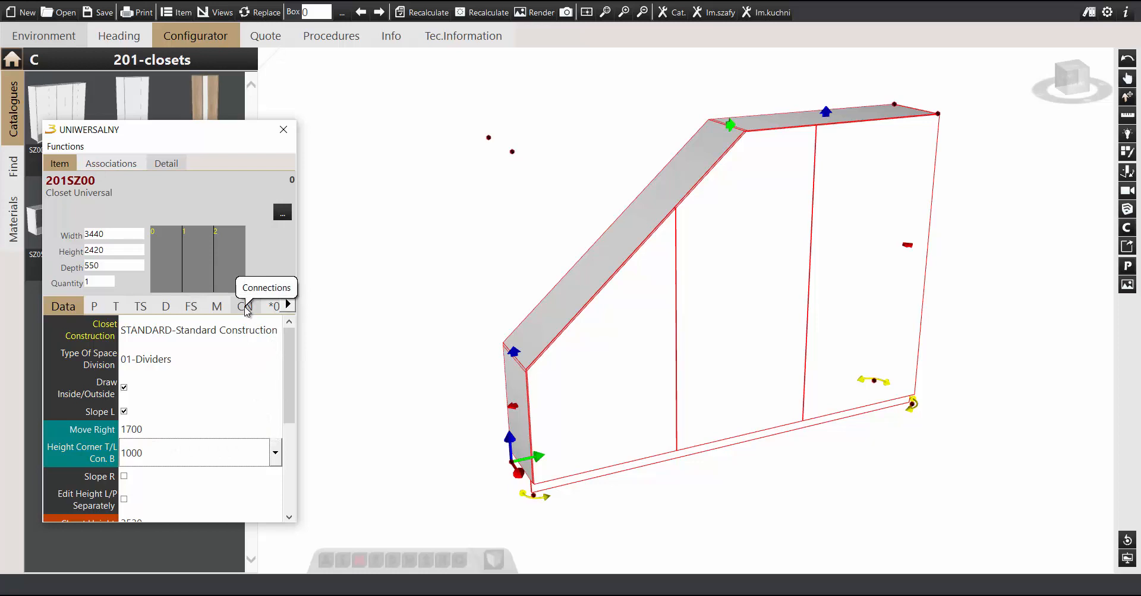
- Change the closet to RAMOWA-Frame Construction and set both the frame and sides connection types to 01-Bisector
{"action": "left_click", "coordinate": [137, 331]}
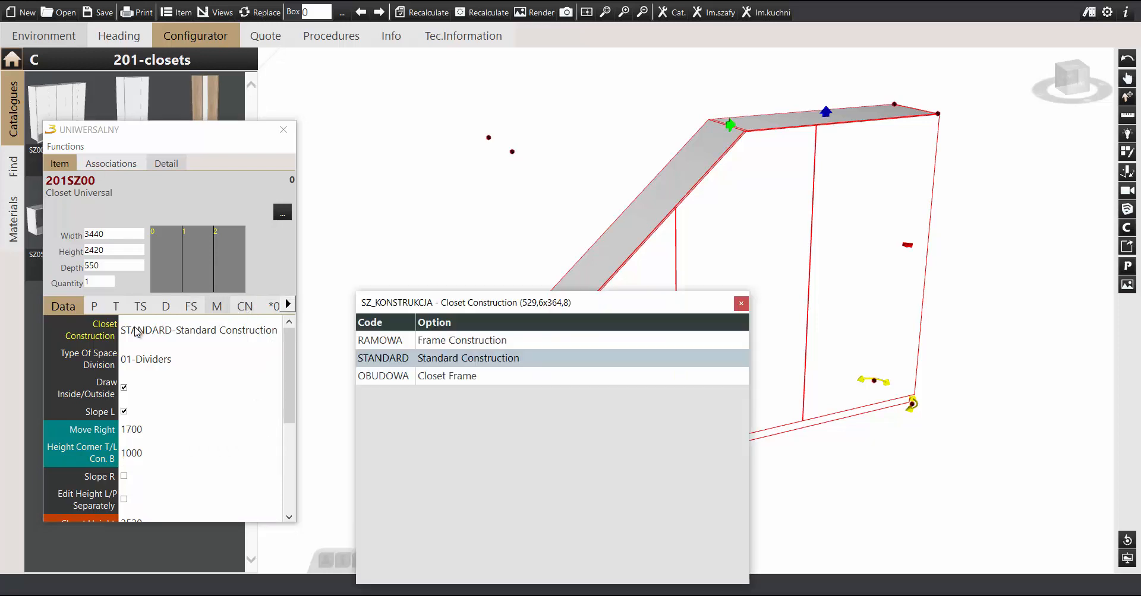
{"action": "left_click", "coordinate": [436, 342]}
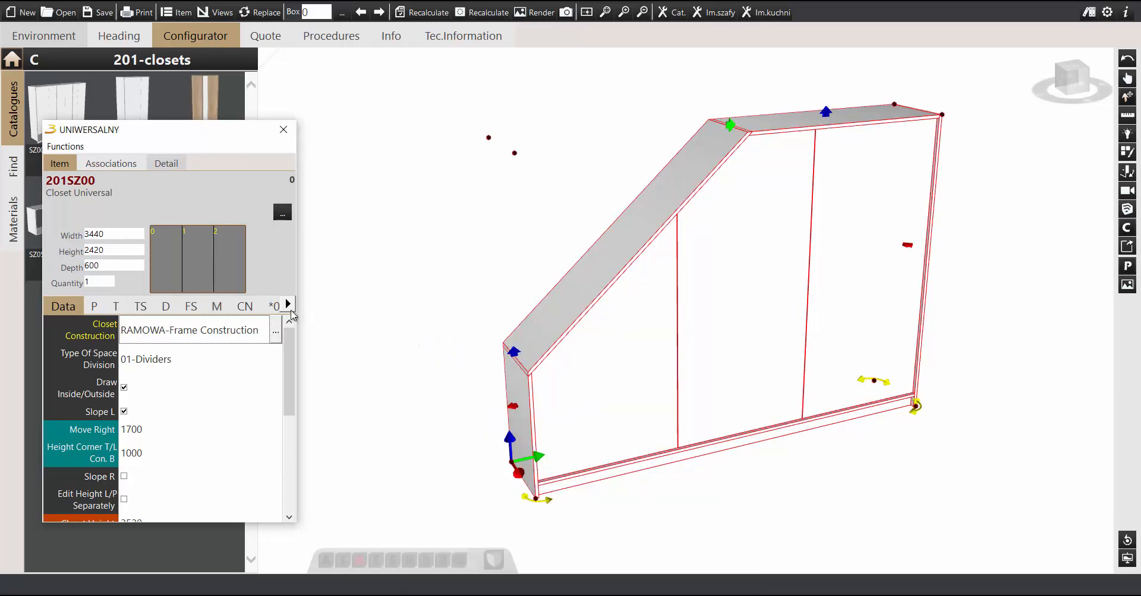
{"action": "left_click", "coordinate": [244, 306]}
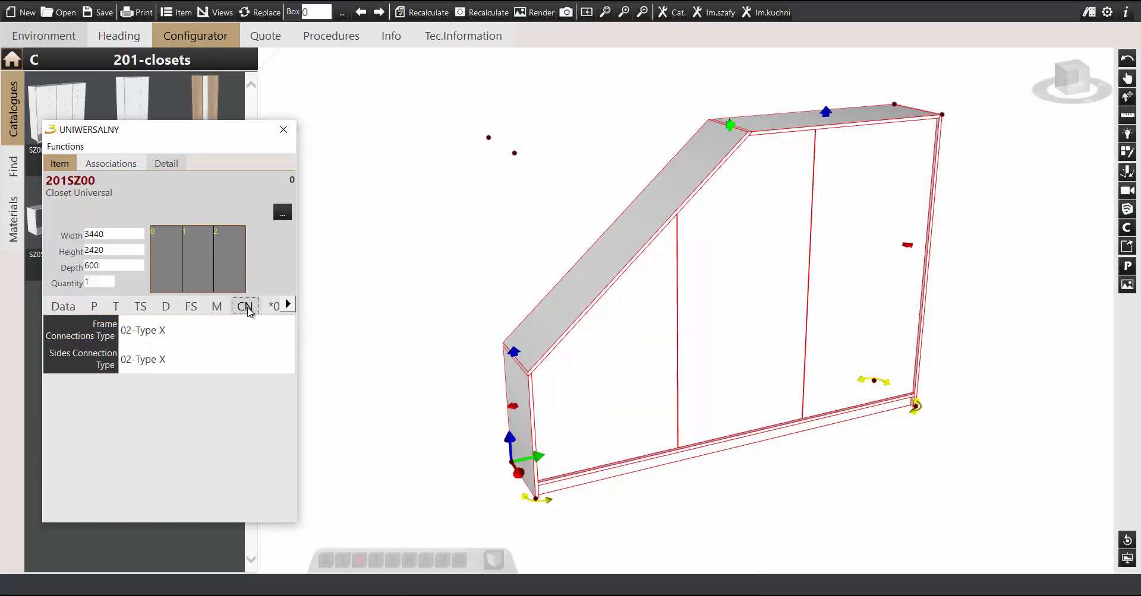
{"action": "left_click", "coordinate": [180, 331]}
{"action": "left_click", "coordinate": [346, 454]}
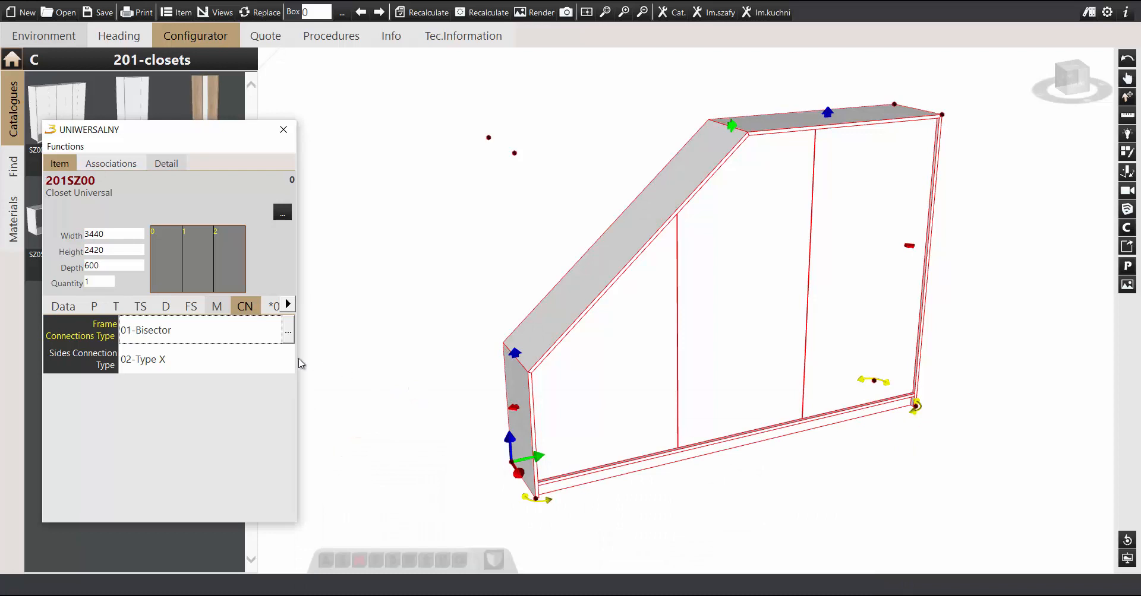
{"action": "left_click", "coordinate": [221, 364]}
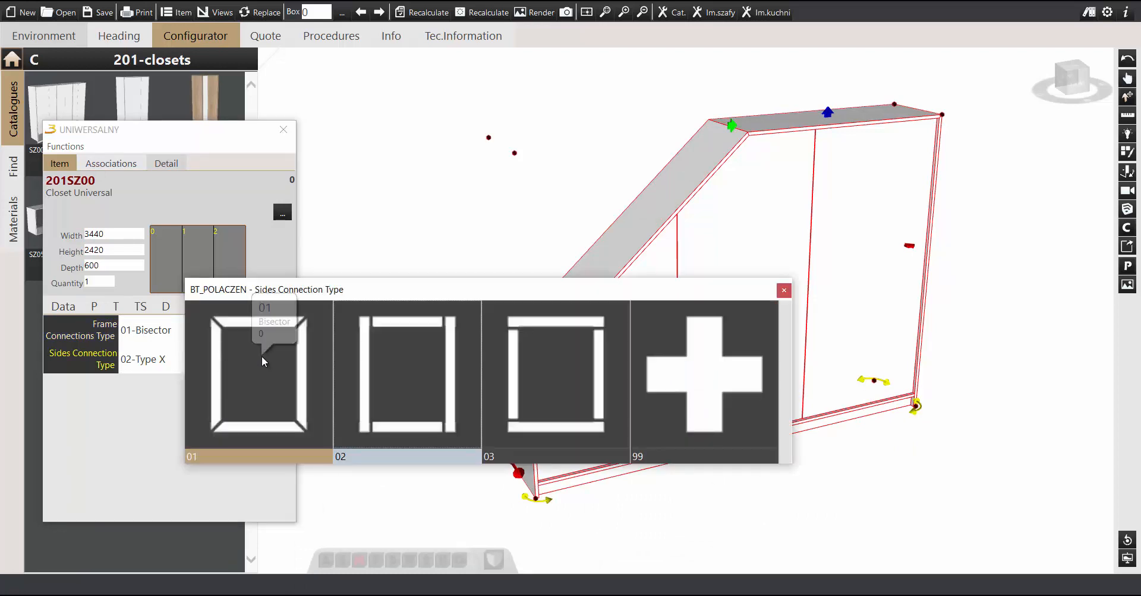
{"action": "left_click", "coordinate": [262, 357]}
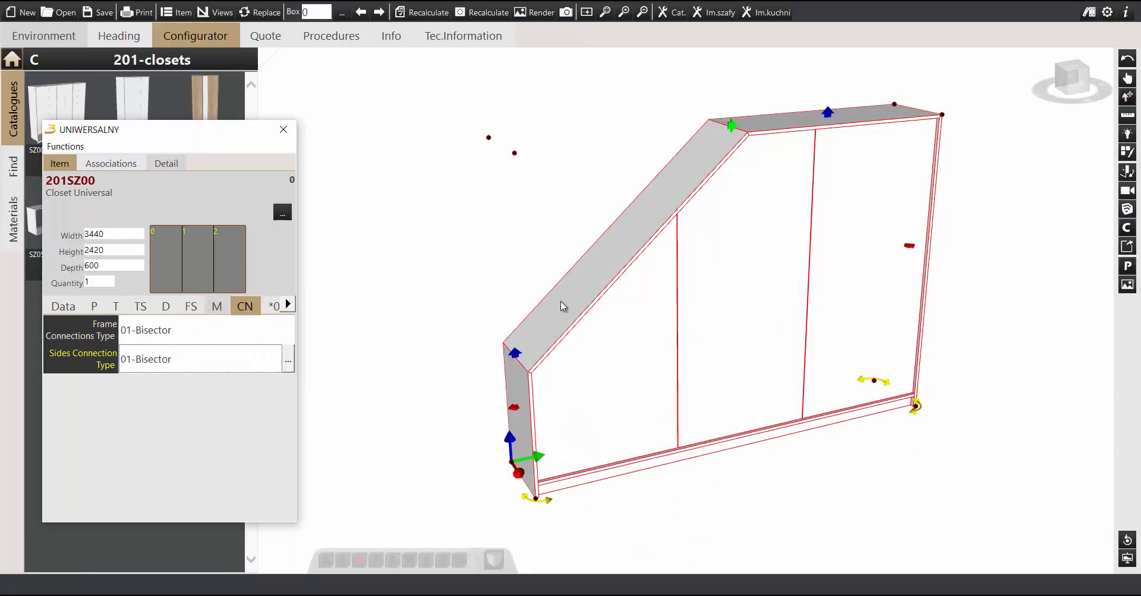
- Change the closet's Frame Connections Type to 99-Custom
{"action": "middle_click_drag", "start_coordinate": [558, 303], "coordinate": [497, 306]}
{"action": "scroll", "coordinate": [508, 308], "scroll_direction": "up", "scroll_amount": 1}
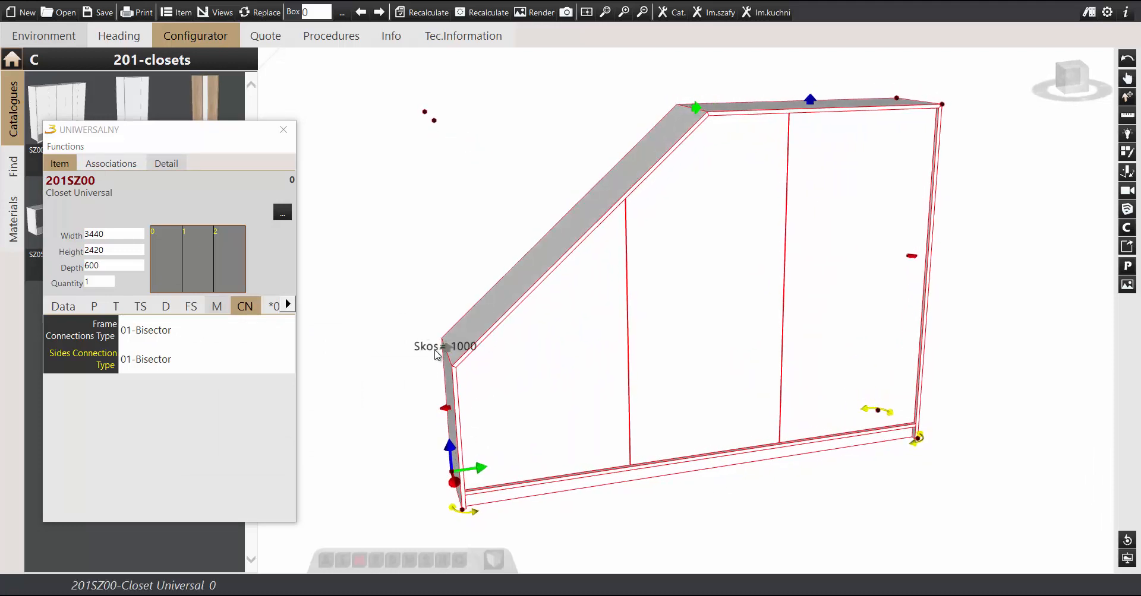
{"action": "left_click", "coordinate": [256, 340]}
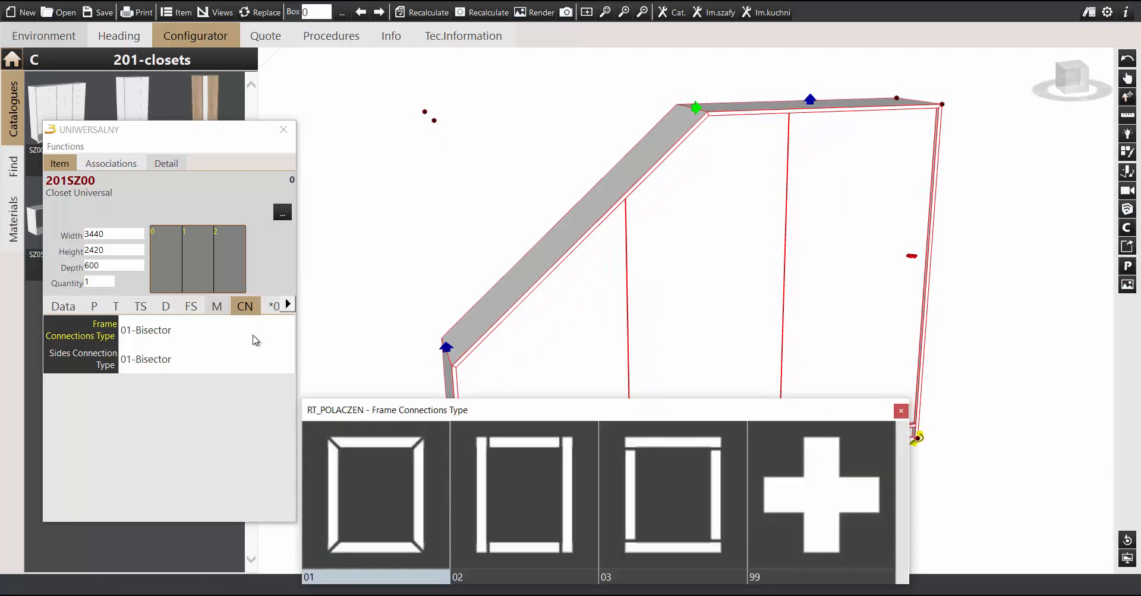
{"action": "left_click", "coordinate": [783, 482]}
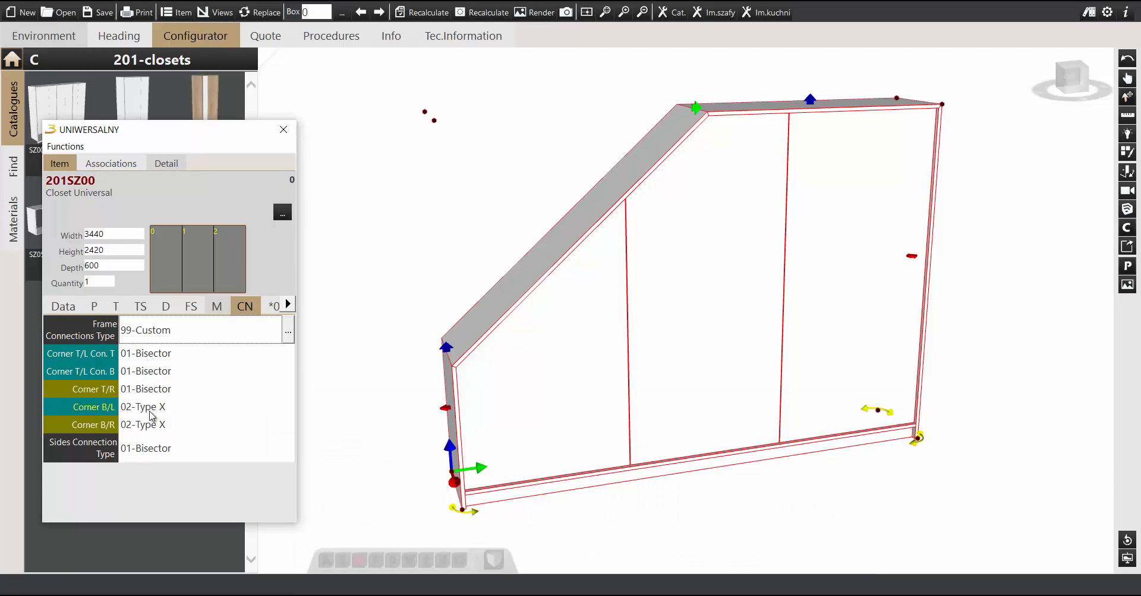
- Try 02-Type X and 03-Type Y on Corner T/L Con. B, and return it to 01-Bisector
{"action": "scroll", "coordinate": [583, 331], "scroll_direction": "up", "scroll_amount": 5}
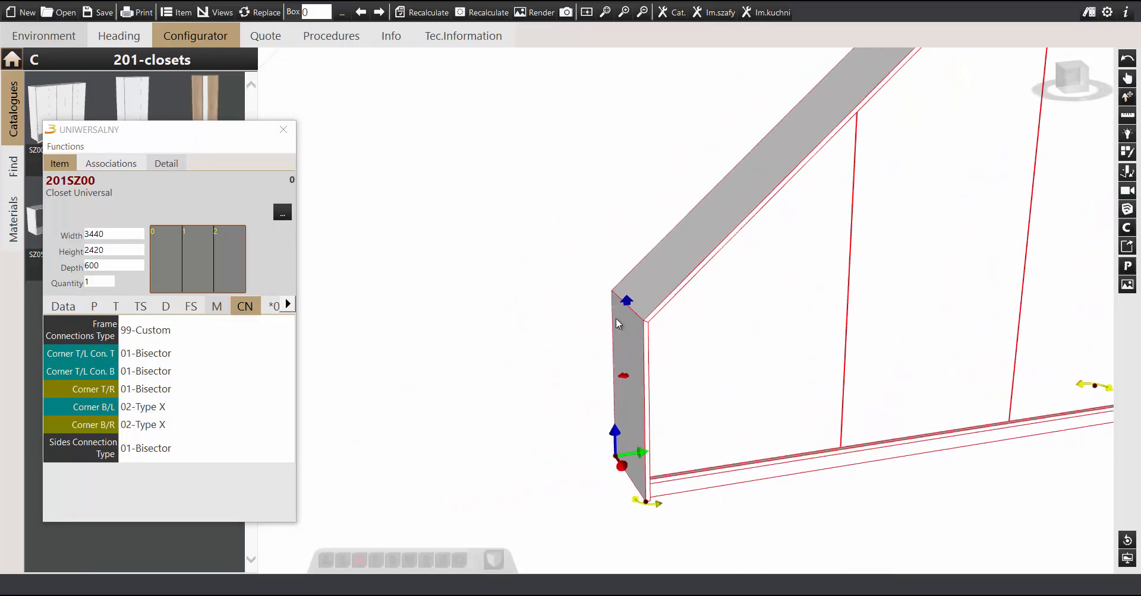
{"action": "scroll", "coordinate": [597, 358], "scroll_direction": "up", "scroll_amount": 5}
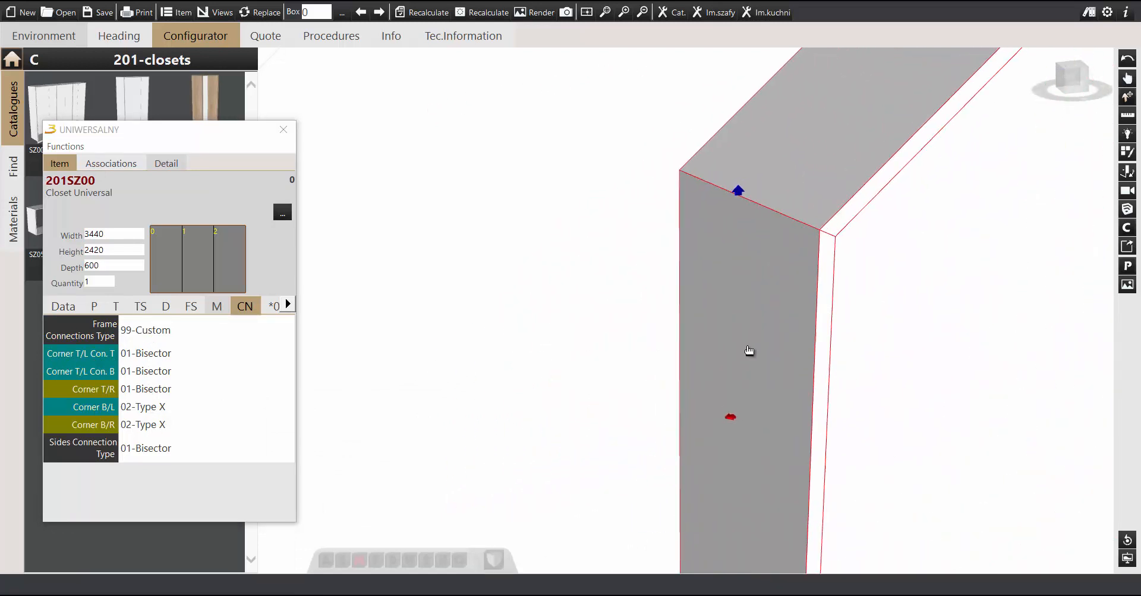
{"action": "scroll", "coordinate": [647, 386], "scroll_direction": "up", "scroll_amount": 3}
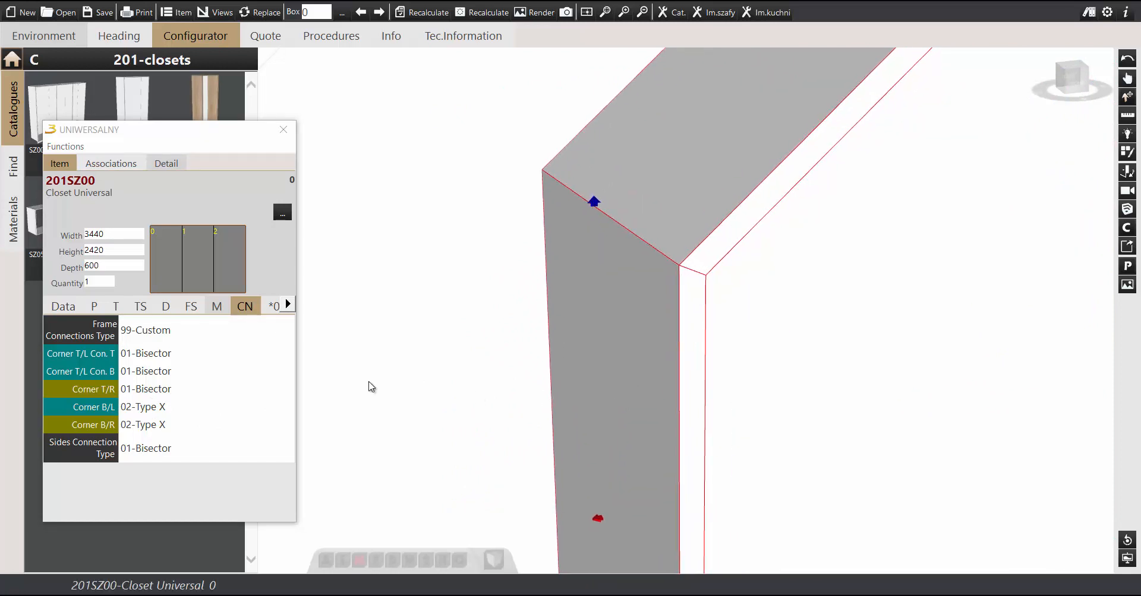
{"action": "left_click", "coordinate": [137, 375]}
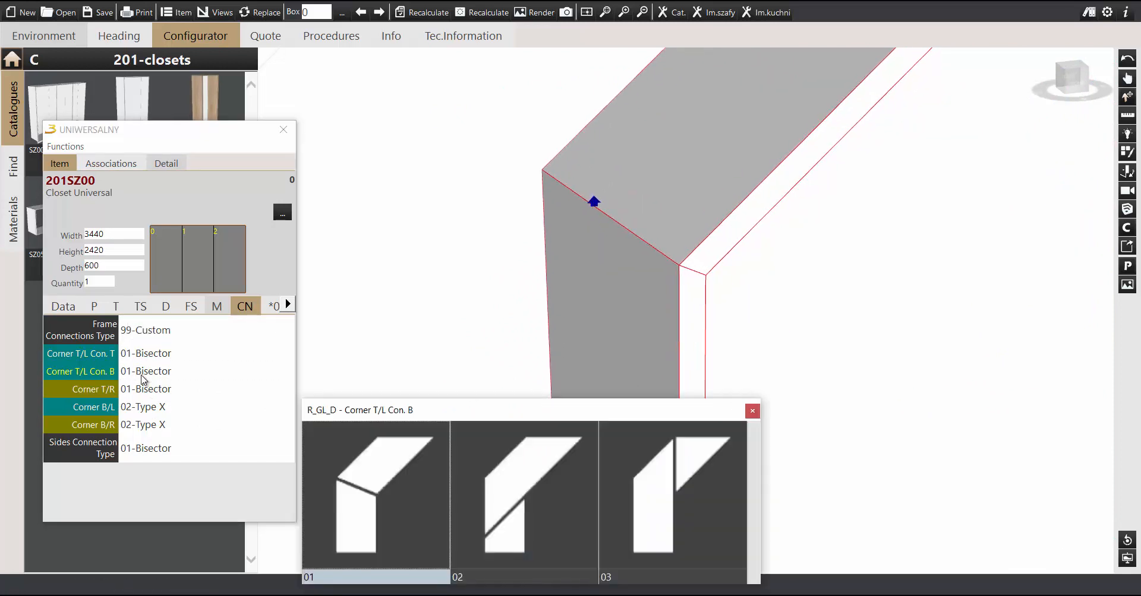
{"action": "left_click", "coordinate": [507, 481]}
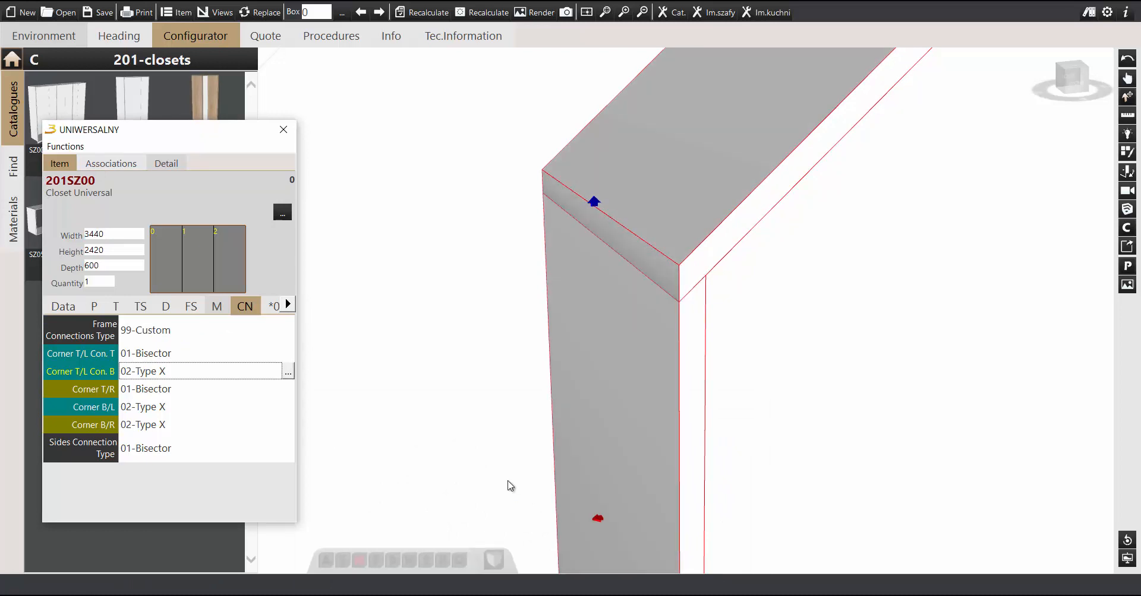
{"action": "left_click", "coordinate": [202, 381]}
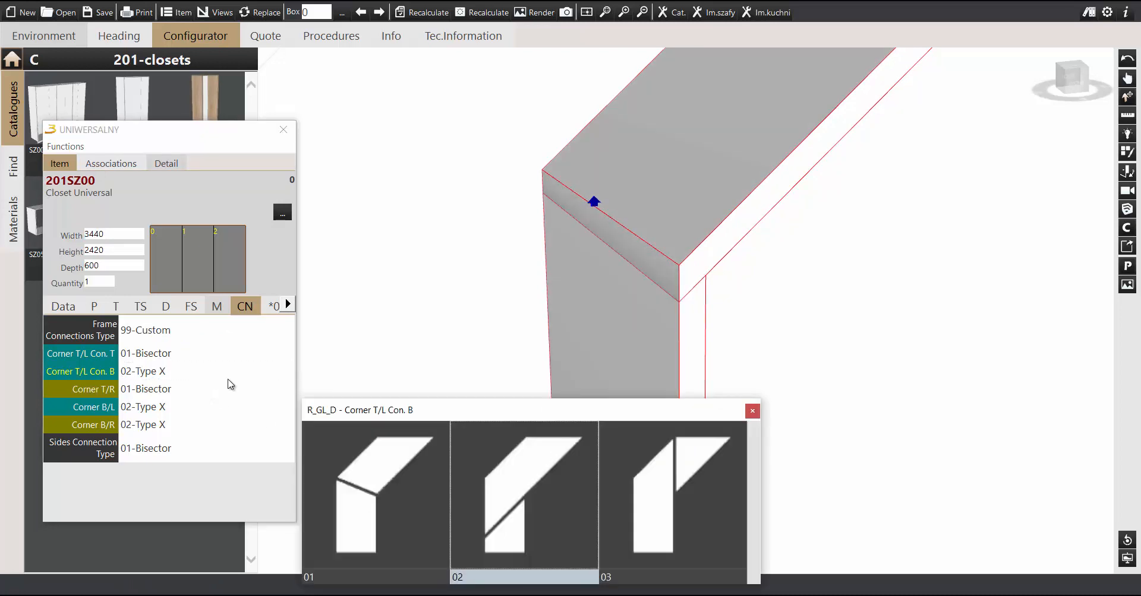
{"action": "left_click", "coordinate": [631, 492]}
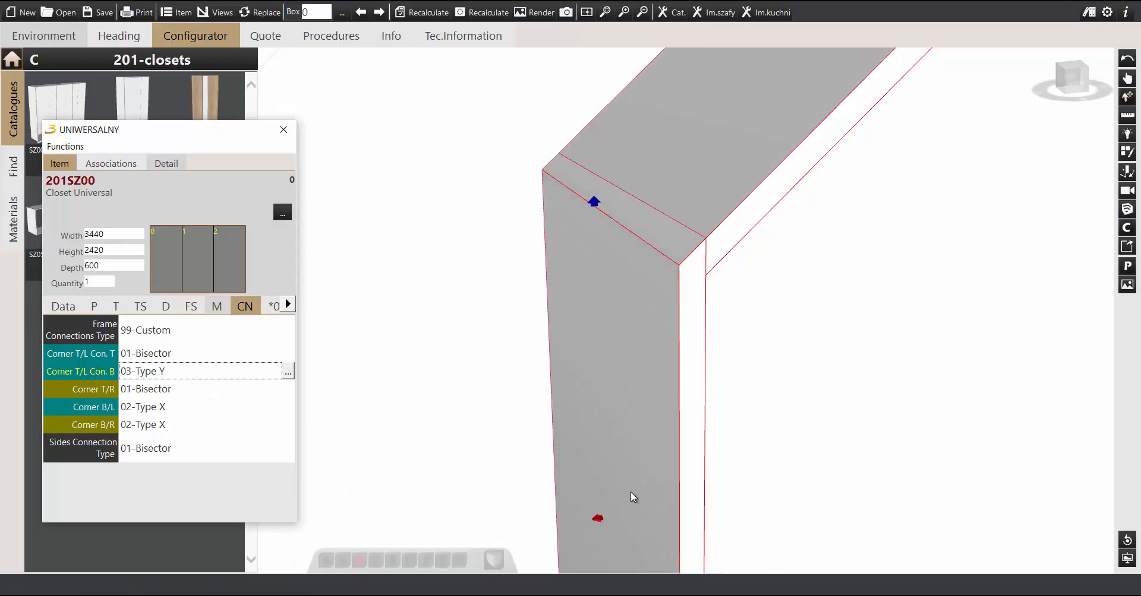
{"action": "left_click", "coordinate": [267, 377]}
{"action": "left_click", "coordinate": [382, 453]}
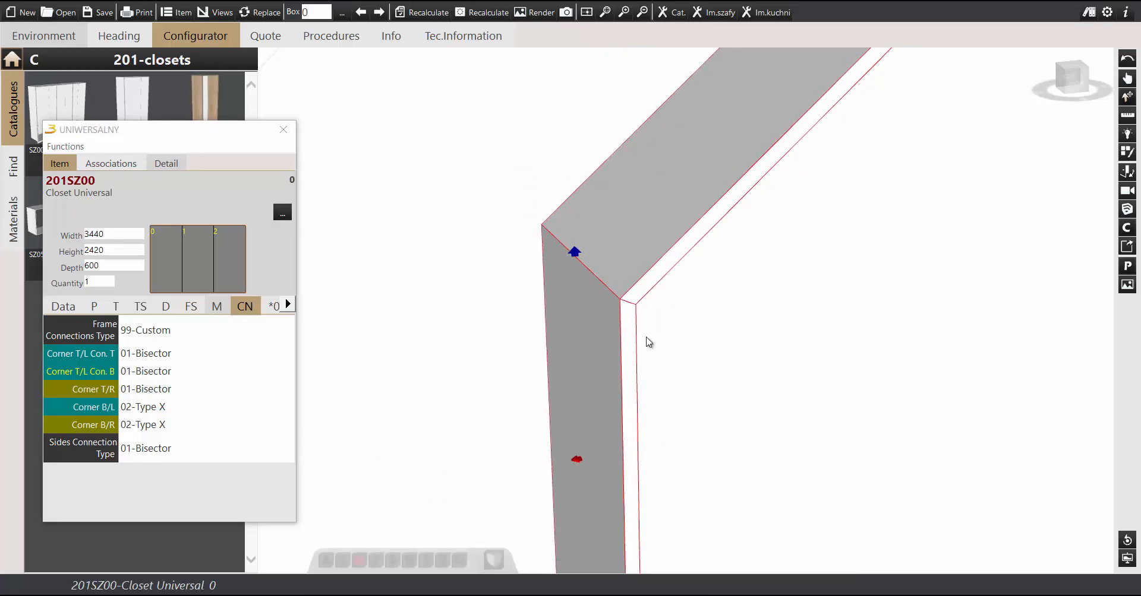
- Return the closet to STANDARD-Standard Construction and set its Type Of Space Division to 03-Modules 90°
{"action": "scroll", "coordinate": [646, 338], "scroll_direction": "down", "scroll_amount": 5}
{"action": "middle_click_drag", "start_coordinate": [900, 246], "coordinate": [731, 299]}
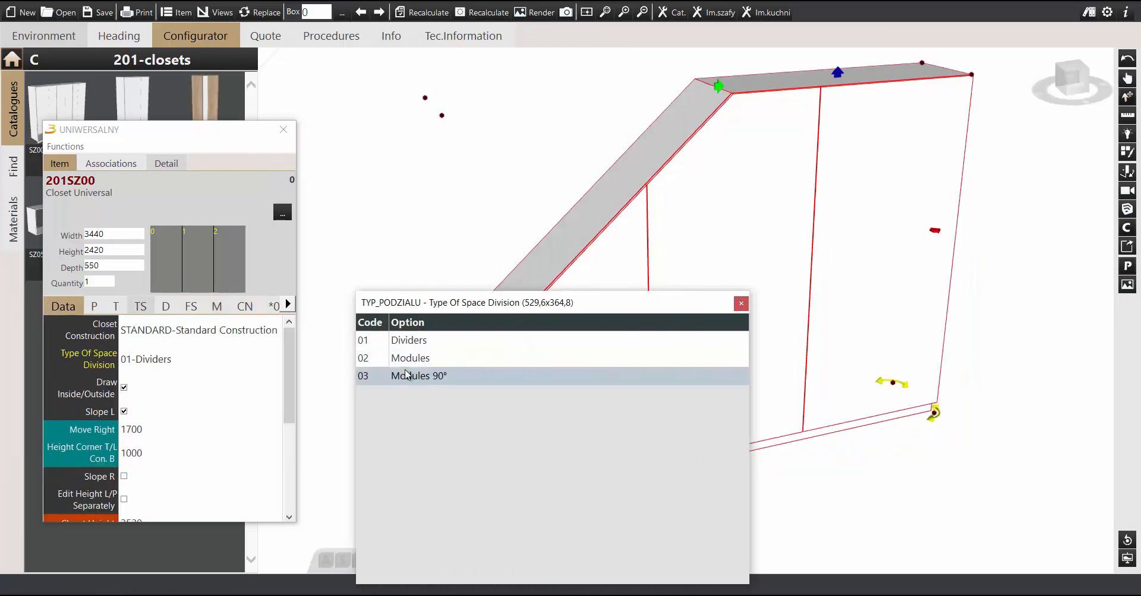
{"action": "left_click", "coordinate": [407, 373]}
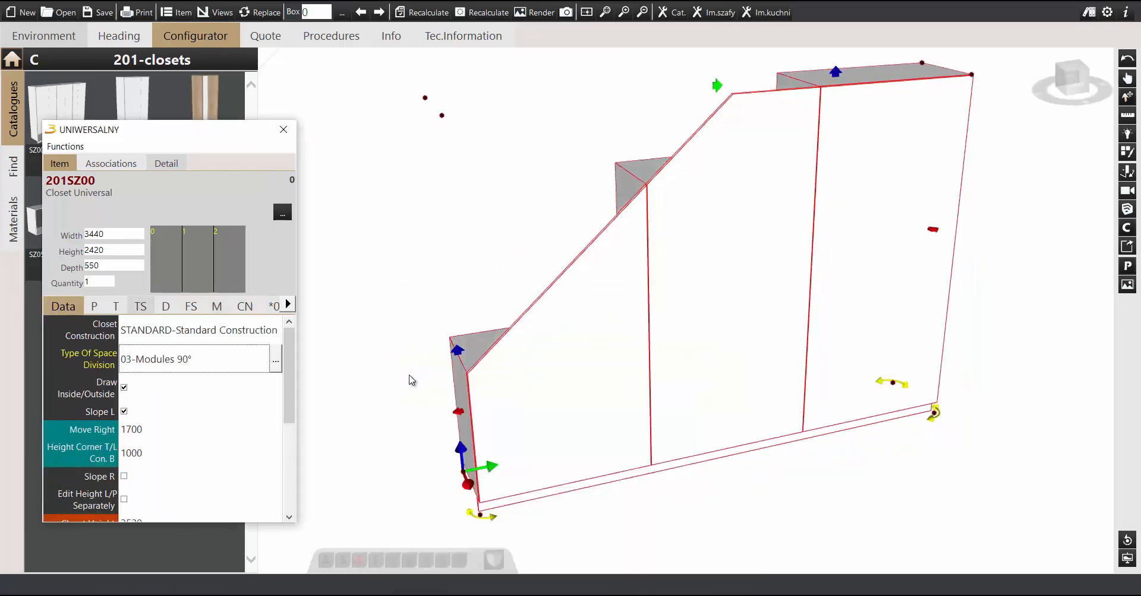
- Inspect the stepped modules from both sides and apply the Open view to reveal the closet's interior
{"action": "middle_click_drag", "start_coordinate": [474, 329], "coordinate": [690, 349]}
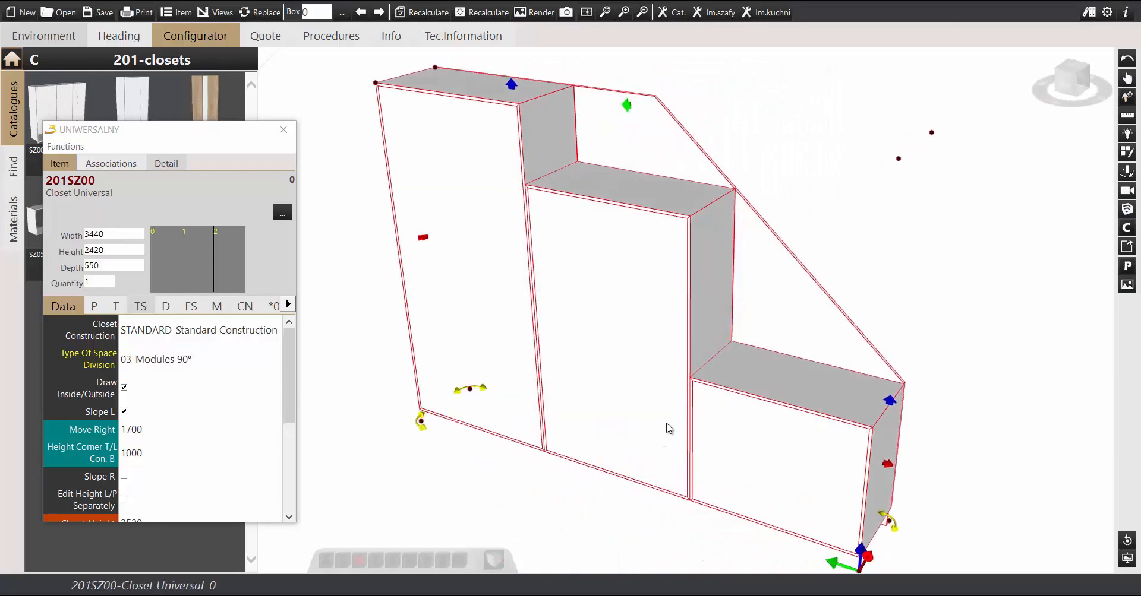
{"action": "middle_click_drag", "start_coordinate": [668, 428], "coordinate": [440, 402]}
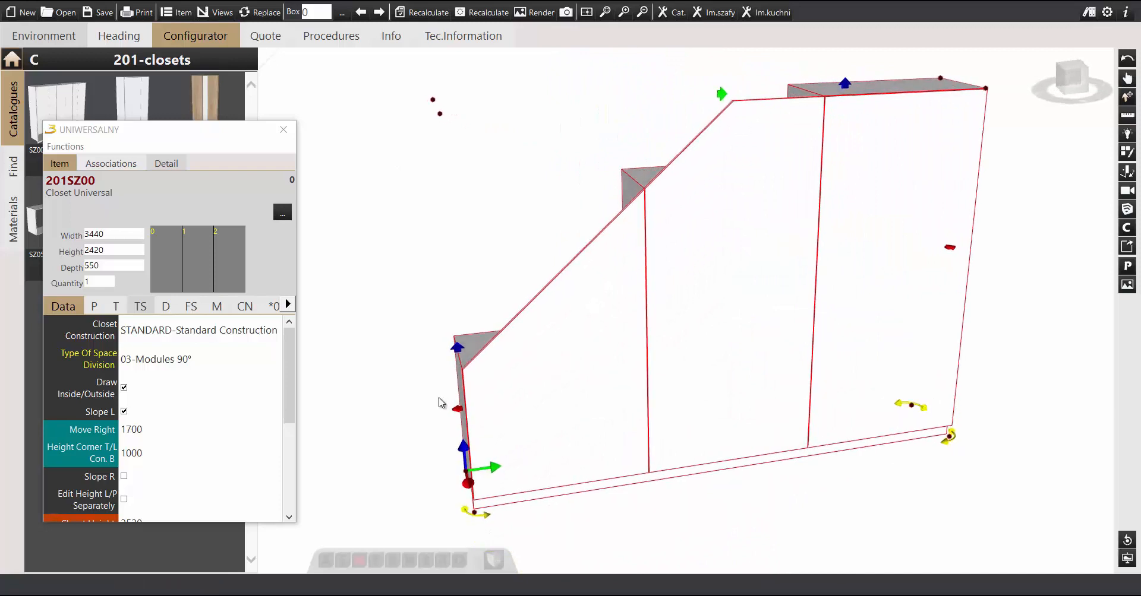
{"action": "right_click", "coordinate": [672, 347]}
{"action": "mouse_move", "coordinate": [735, 215]}
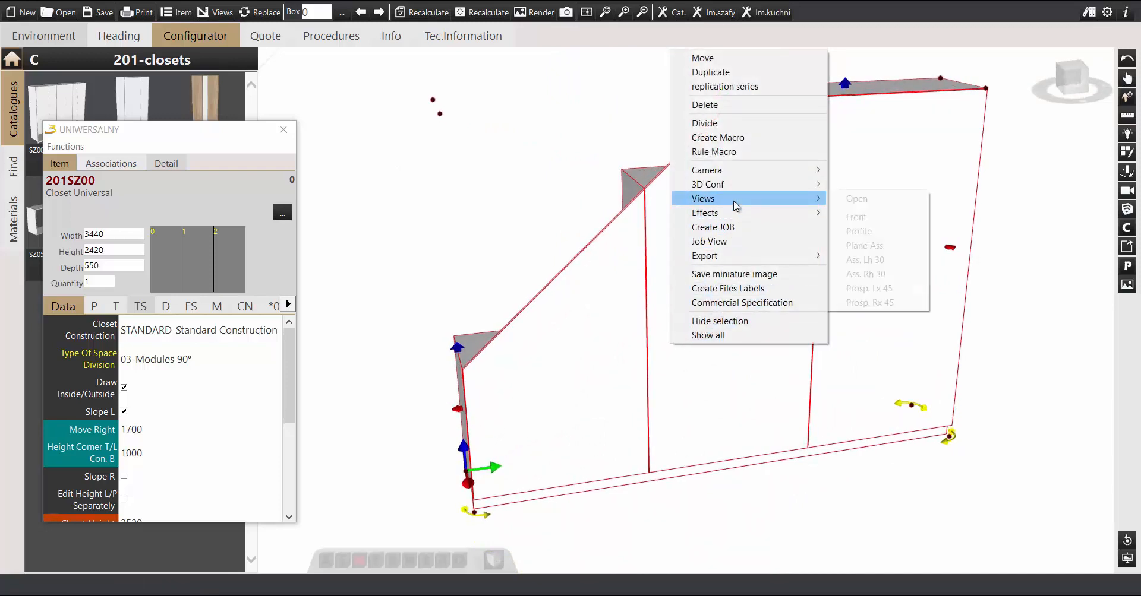
{"action": "left_click", "coordinate": [859, 200]}
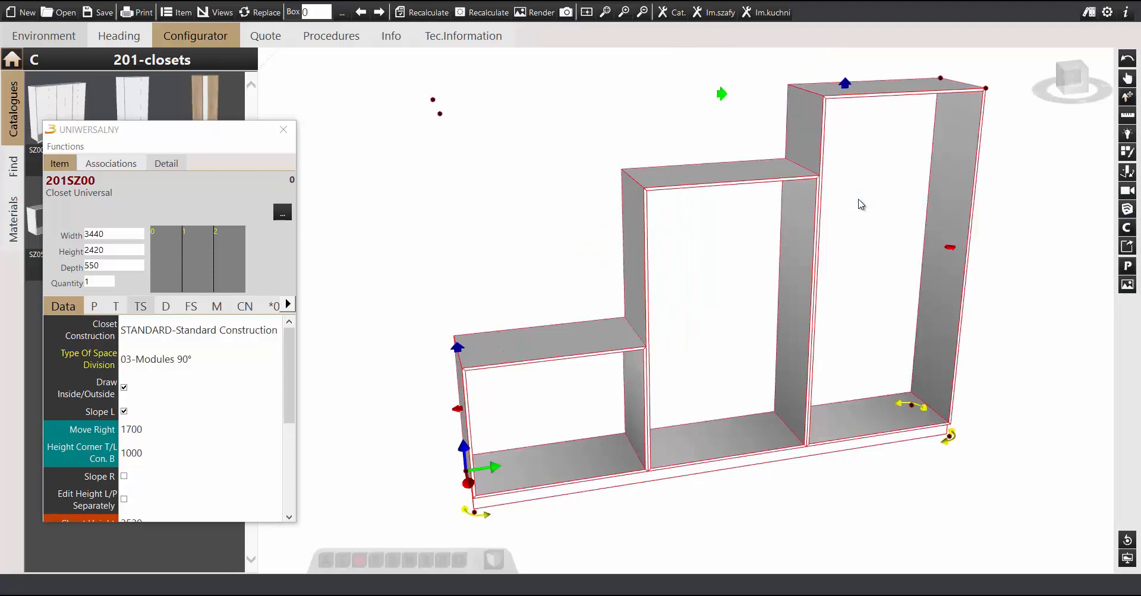
- Try 02-Modules as the closet's Type Of Space Division, and set it back to 01-Dividers
{"action": "left_click", "coordinate": [229, 360]}
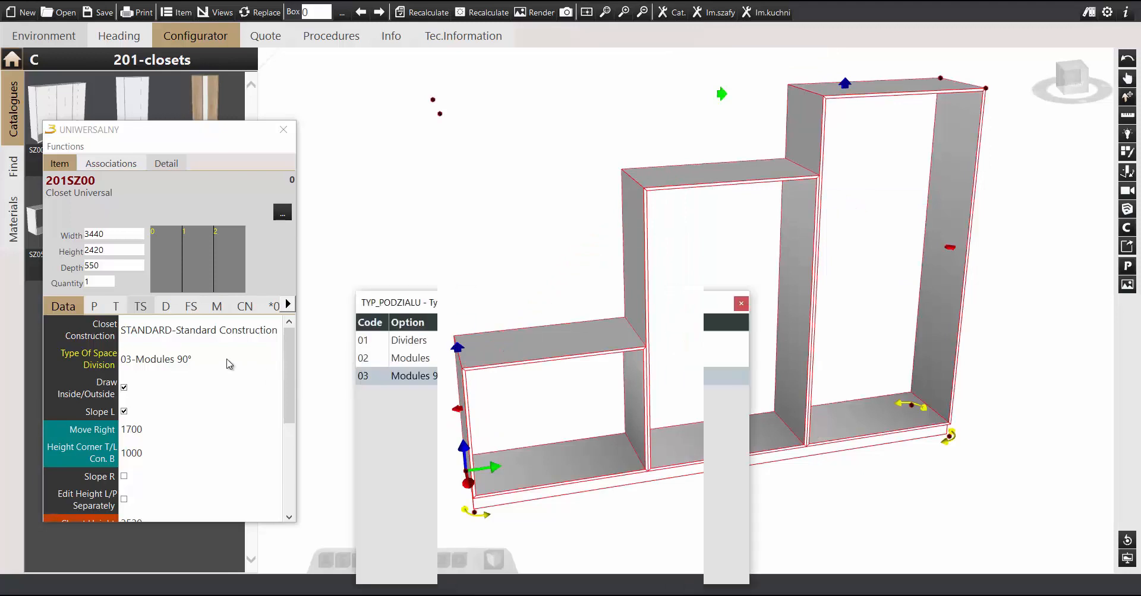
{"action": "left_click", "coordinate": [405, 358]}
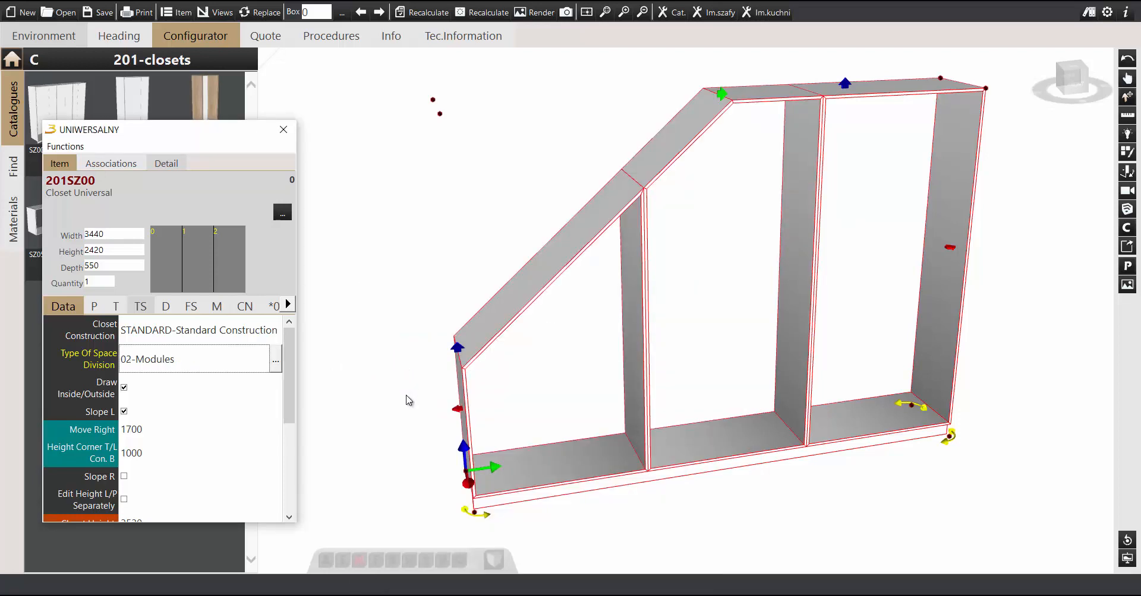
{"action": "left_click", "coordinate": [249, 371]}
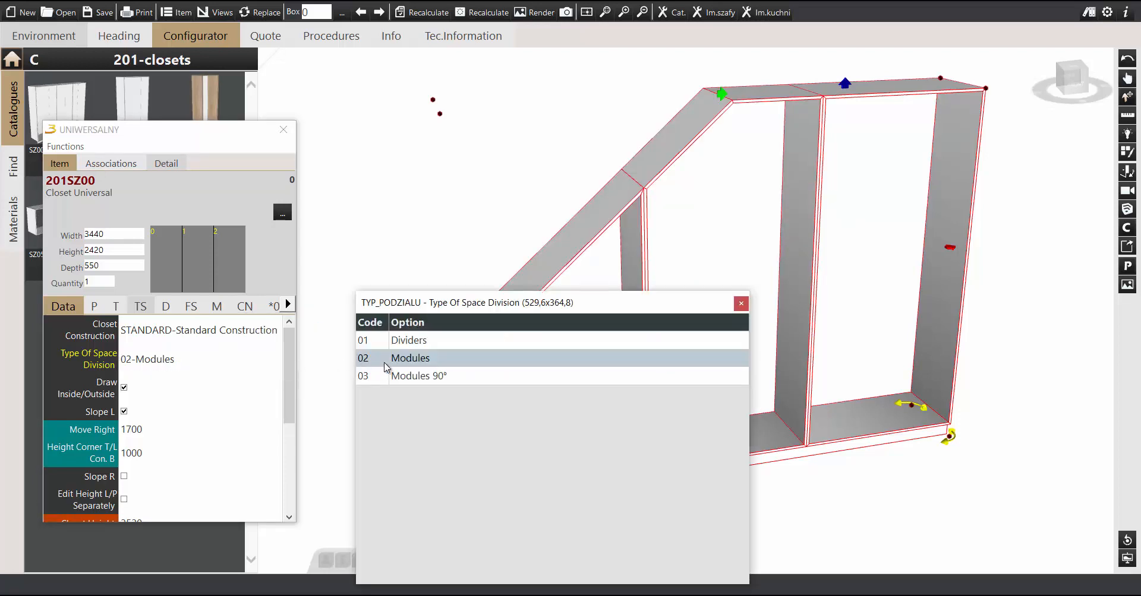
{"action": "left_click", "coordinate": [405, 344]}
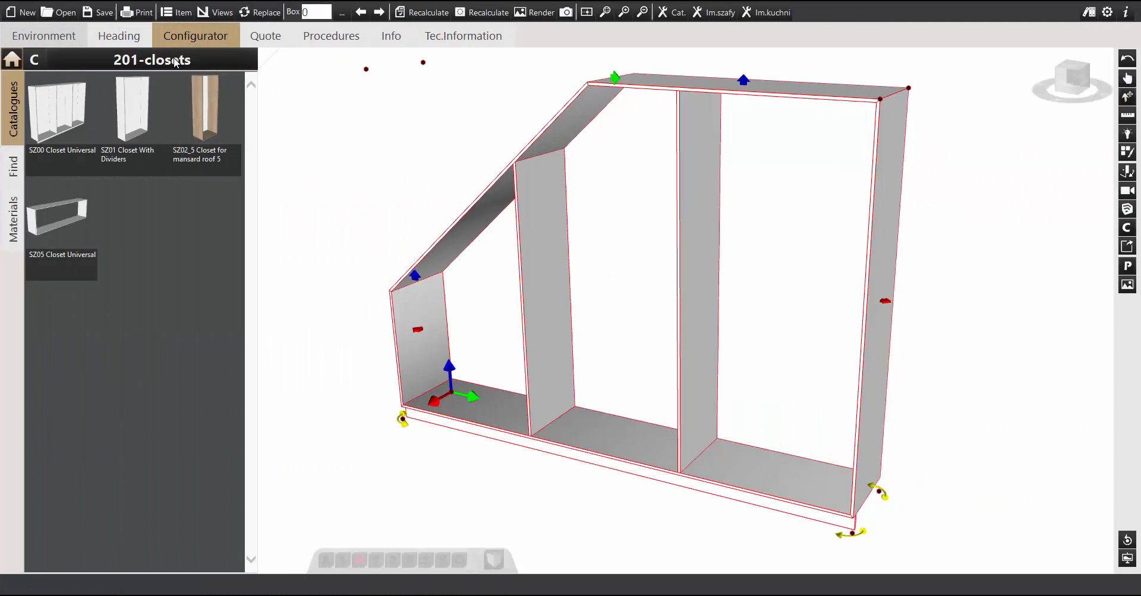
- Insert the ACC03 Dividers from Closets - Interior into the closet's full-height right compartment
{"action": "left_click", "coordinate": [174, 60]}
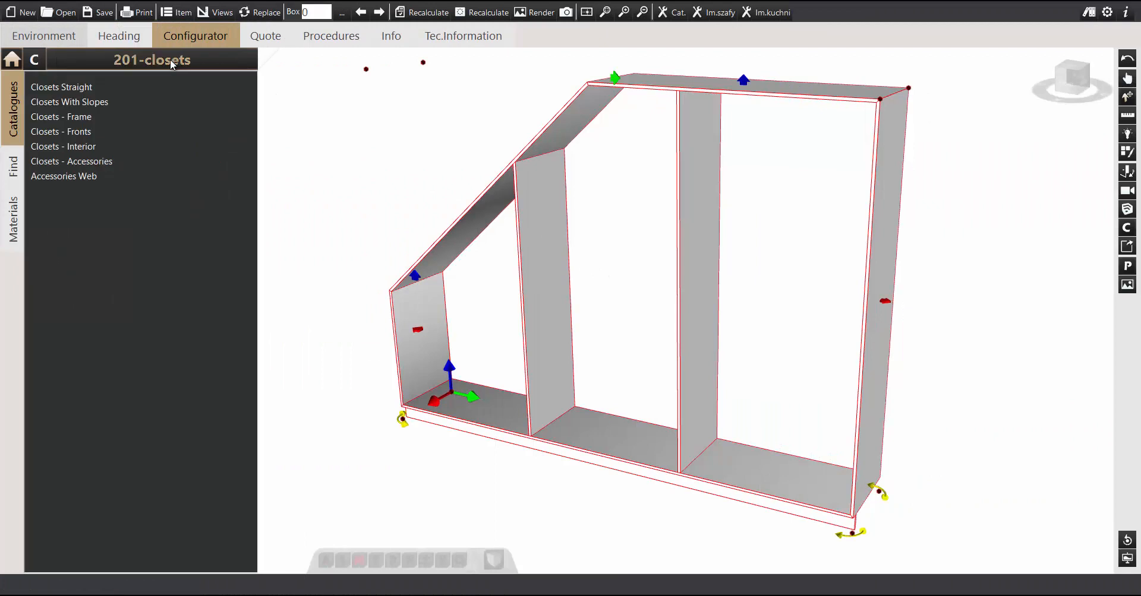
{"action": "left_click", "coordinate": [95, 147]}
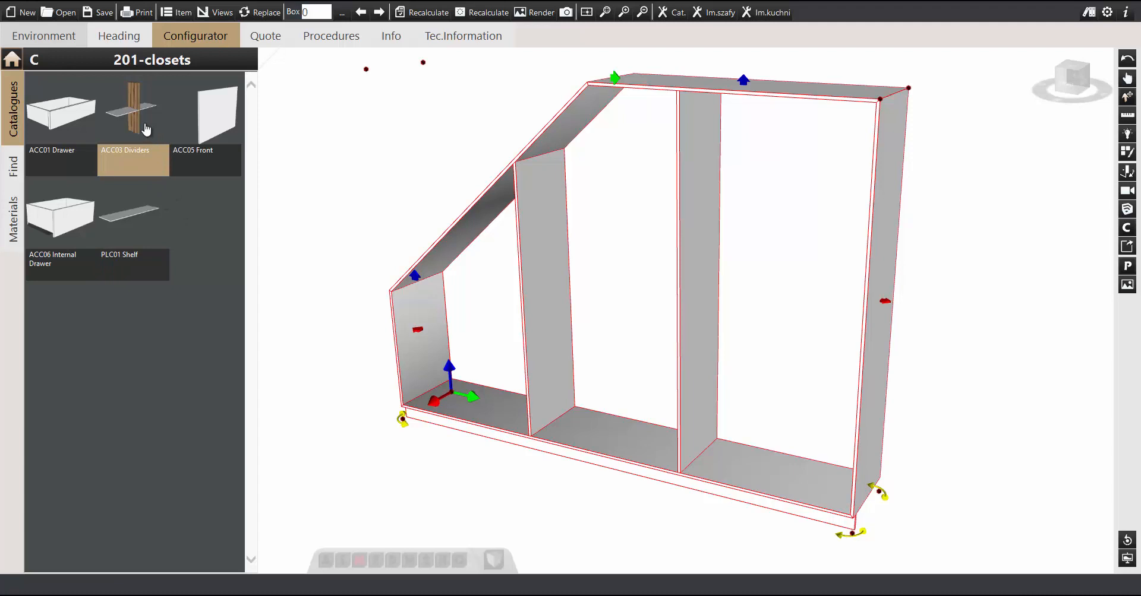
{"action": "left_click_drag", "start_coordinate": [145, 129], "coordinate": [774, 319]}
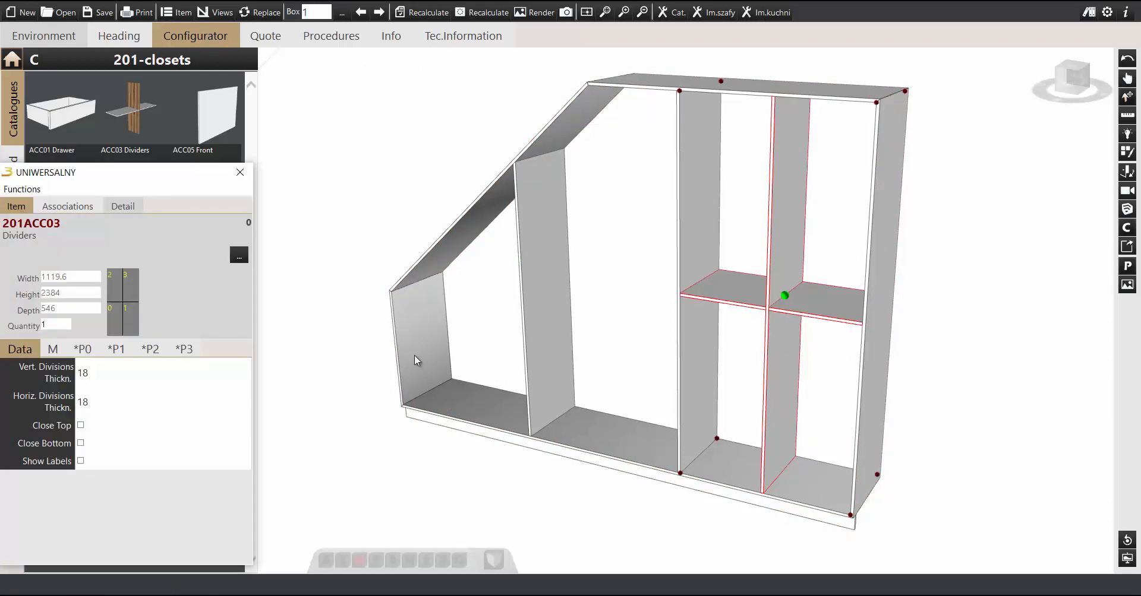
- Replace all divisions of the right compartment's Dividers with a single horizontal division and save the layout
{"action": "double_click", "coordinate": [117, 325]}
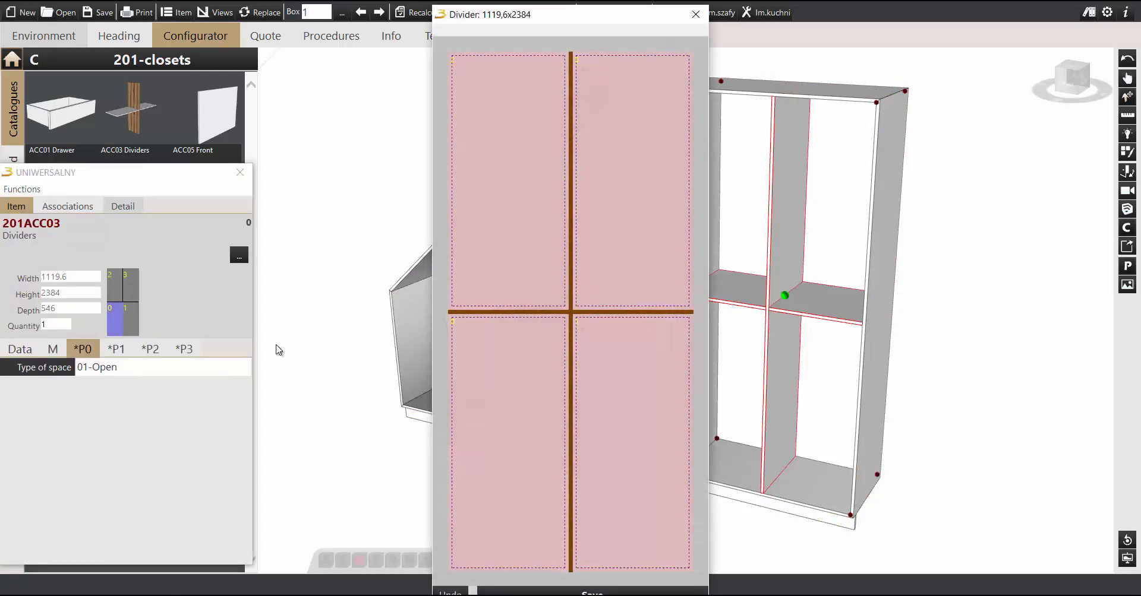
{"action": "right_click", "coordinate": [497, 272]}
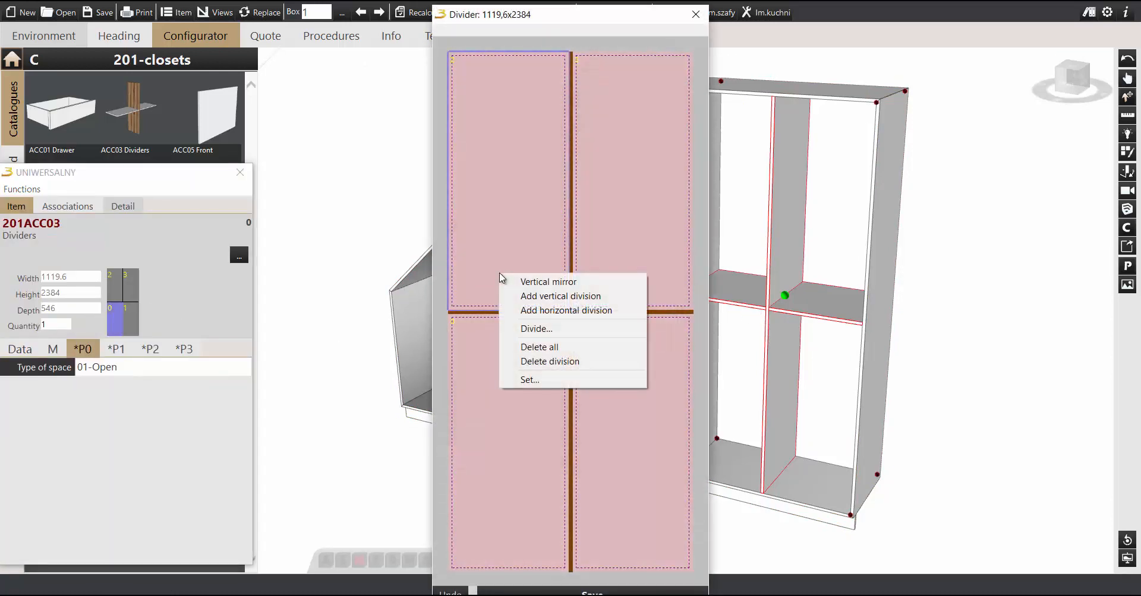
{"action": "left_click", "coordinate": [554, 349]}
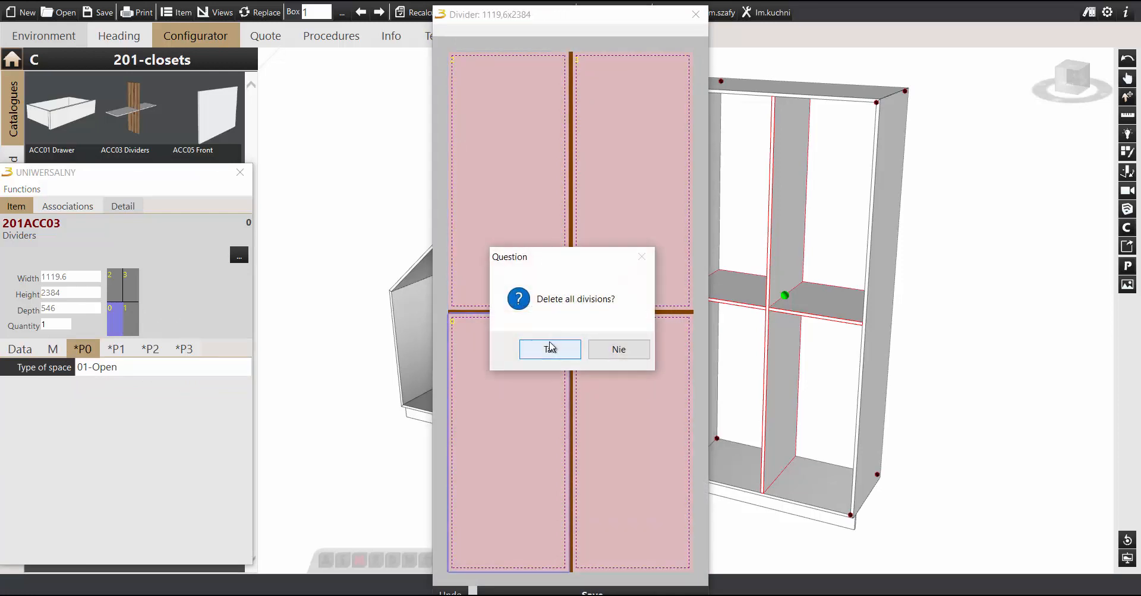
{"action": "left_click", "coordinate": [552, 345]}
{"action": "right_click", "coordinate": [554, 328]}
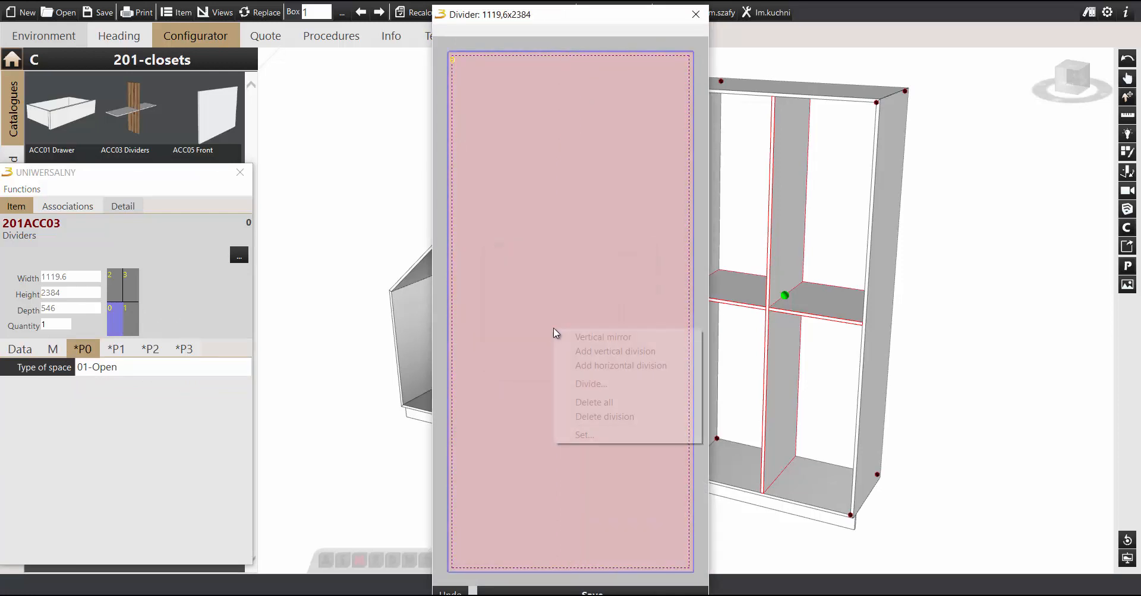
{"action": "left_click", "coordinate": [612, 366]}
{"action": "left_click", "coordinate": [606, 593]}
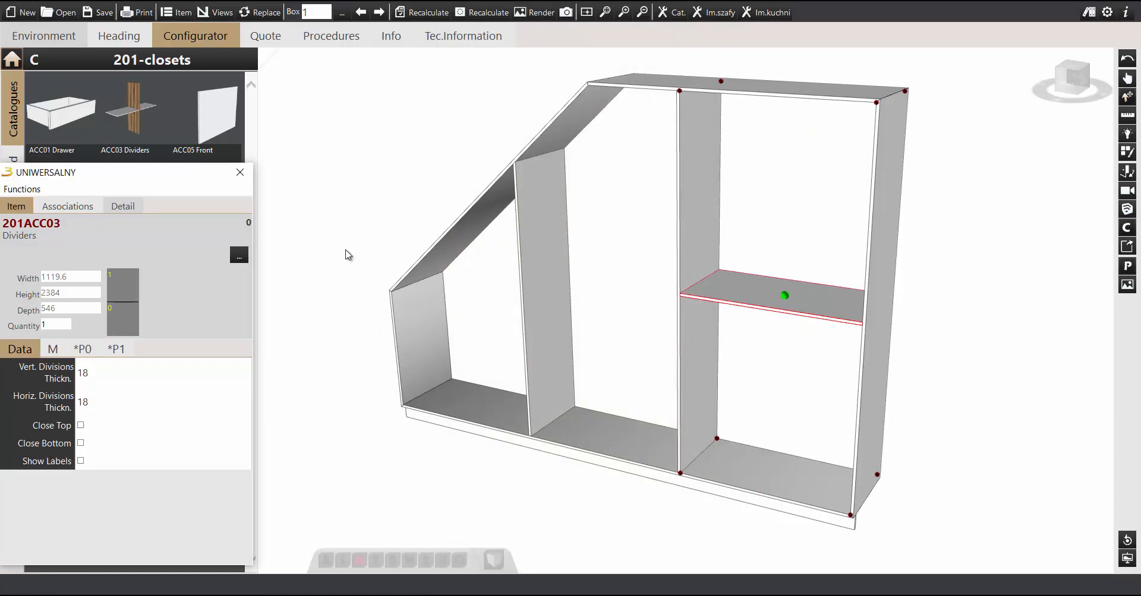
{"action": "left_click", "coordinate": [240, 172]}
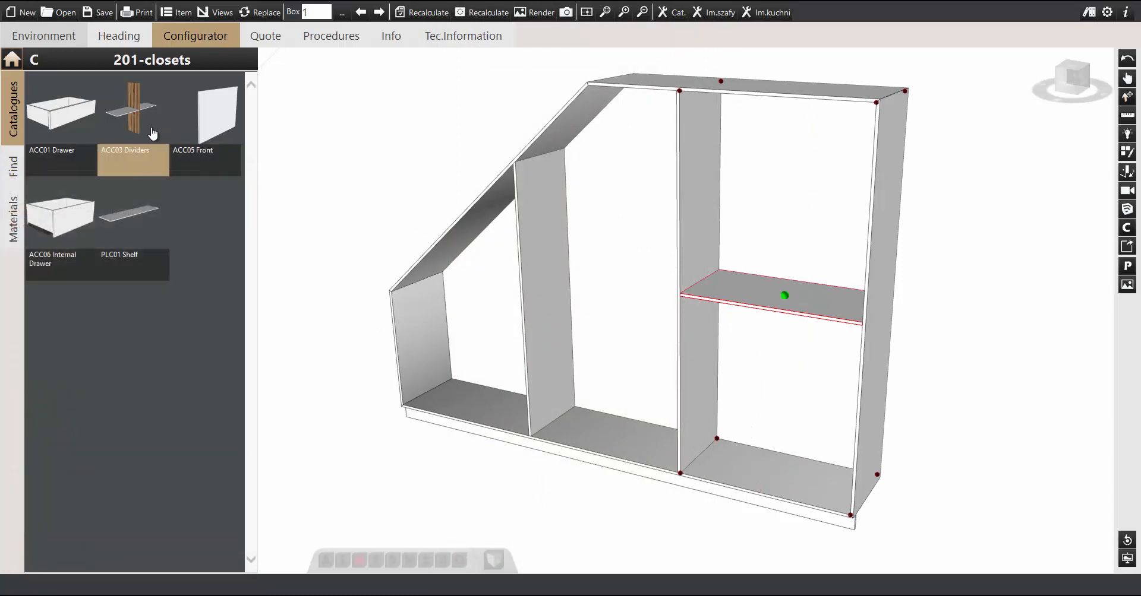
- Insert ACC03 Dividers into the closet's middle compartment and turn on Close Top
{"action": "left_click", "coordinate": [152, 134]}
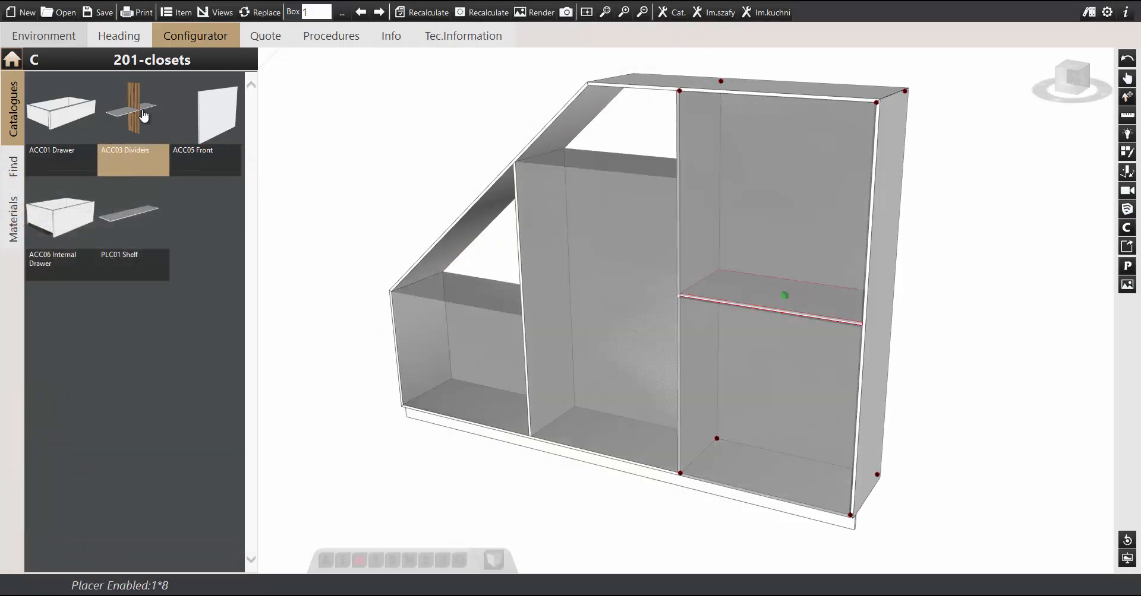
{"action": "left_click", "coordinate": [592, 271]}
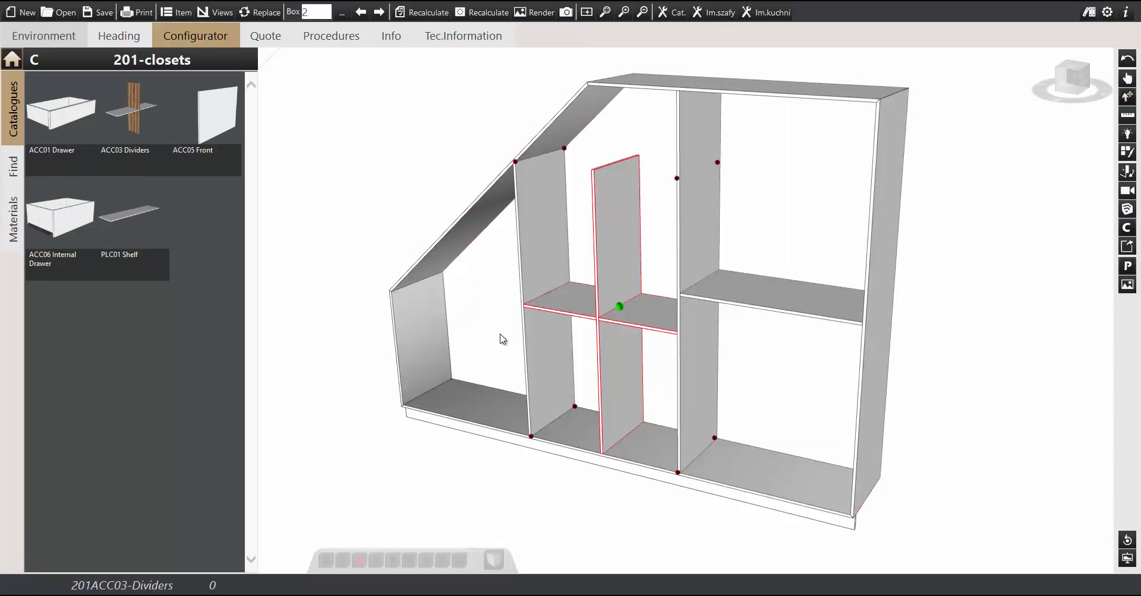
{"action": "left_click", "coordinate": [619, 273]}
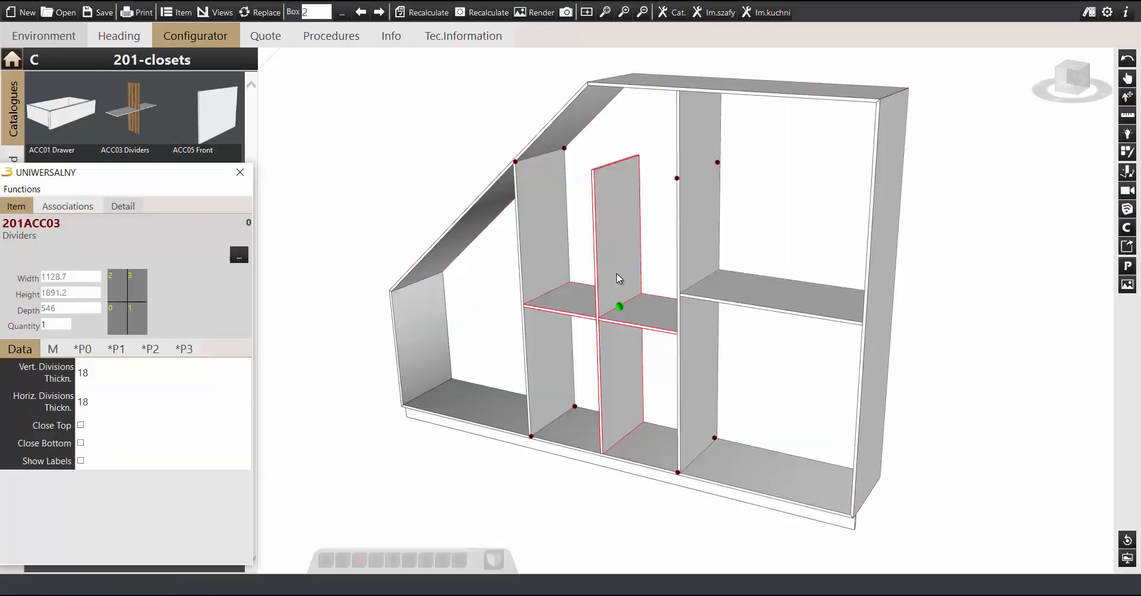
{"action": "left_click", "coordinate": [81, 427]}
{"action": "left_click", "coordinate": [81, 426]}
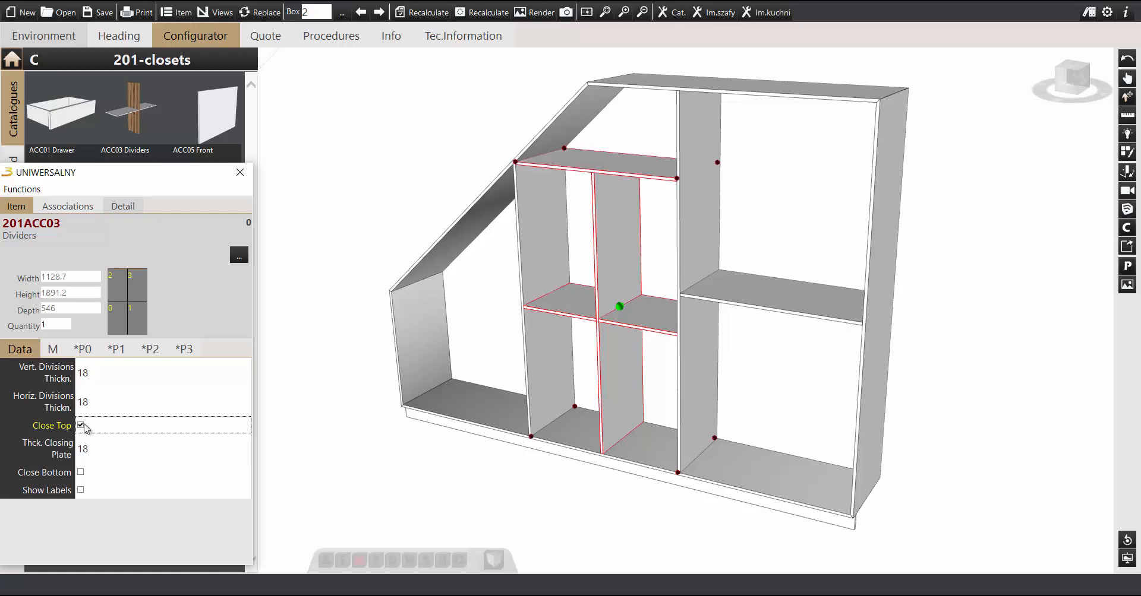
- Delete all divisions of the middle Dividers and draw four horizontal ones: three closely spaced near the bottom and one at mid-height
{"action": "double_click", "coordinate": [137, 319]}
{"action": "right_click", "coordinate": [537, 226]}
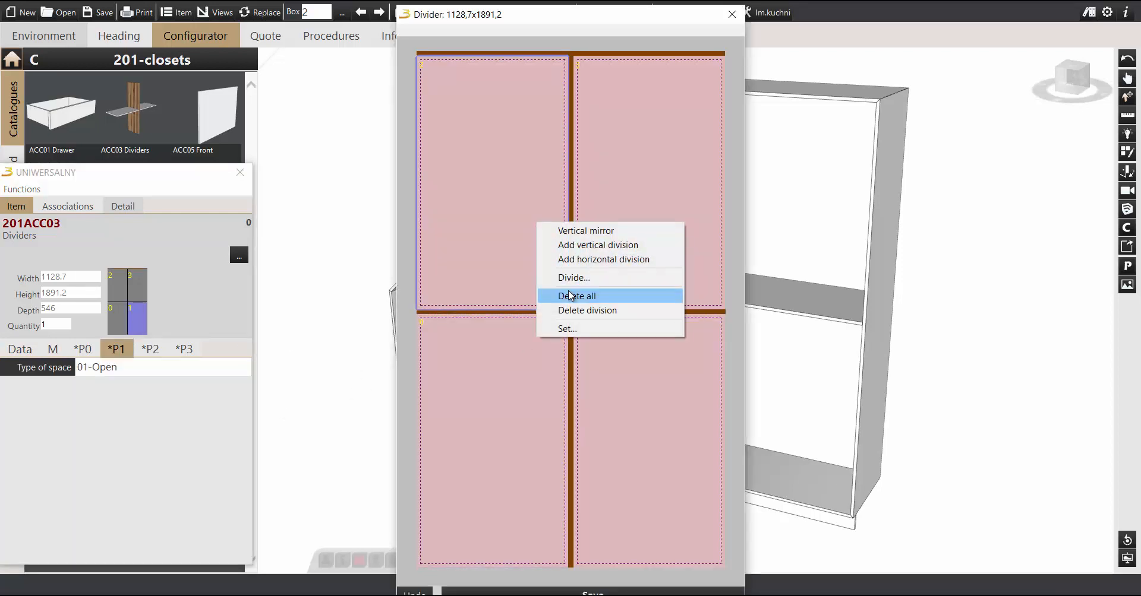
{"action": "left_click", "coordinate": [570, 296]}
{"action": "left_click", "coordinate": [563, 352]}
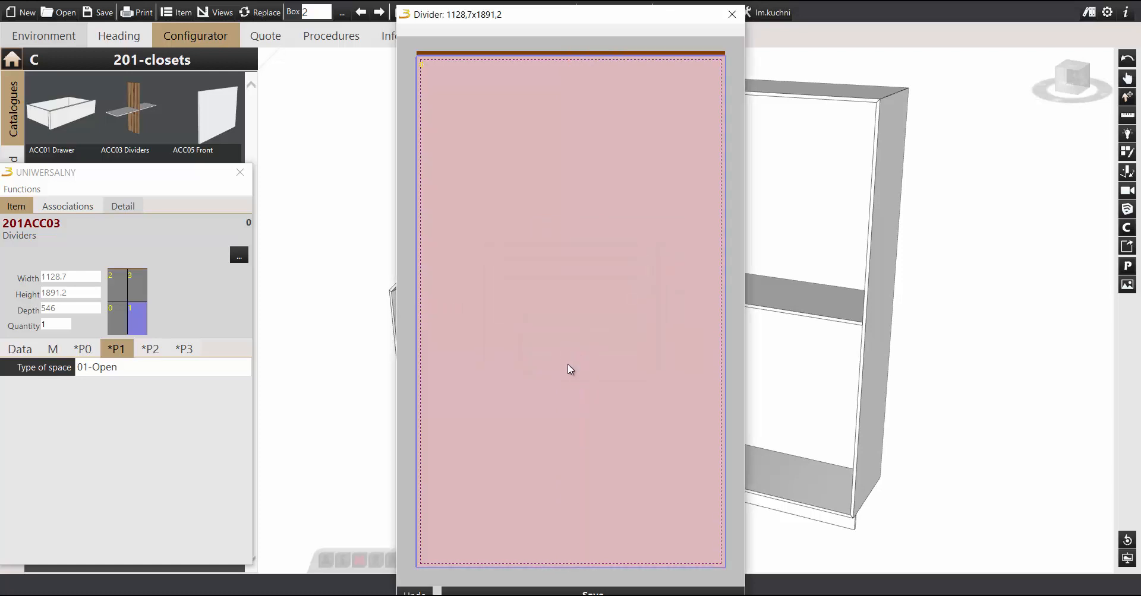
{"action": "left_click_drag", "start_coordinate": [540, 574], "coordinate": [550, 487]}
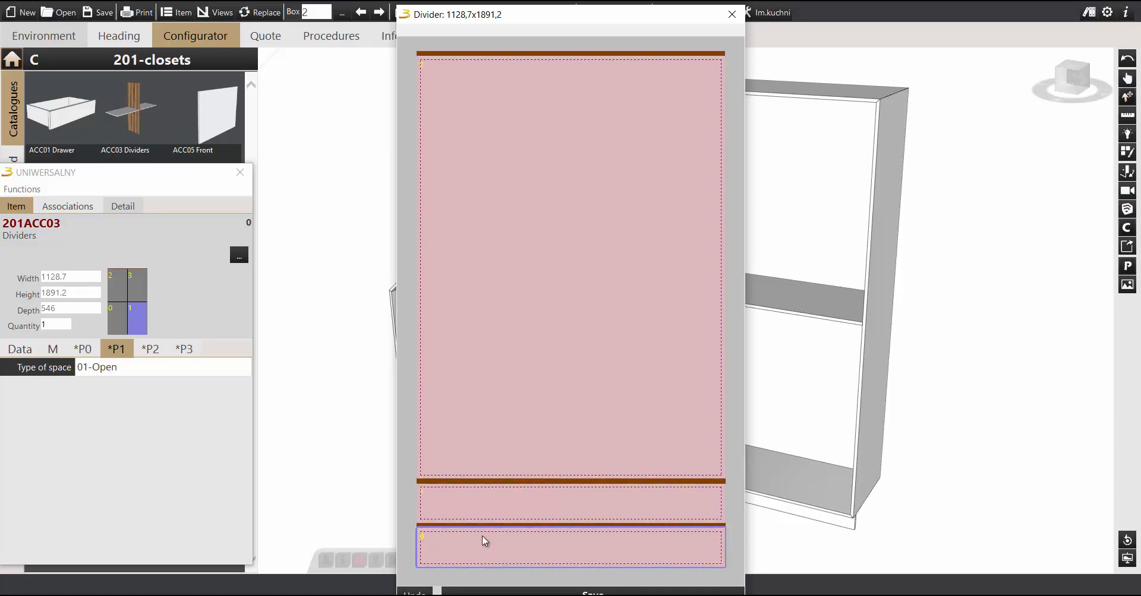
{"action": "left_click_drag", "start_coordinate": [530, 474], "coordinate": [535, 443]}
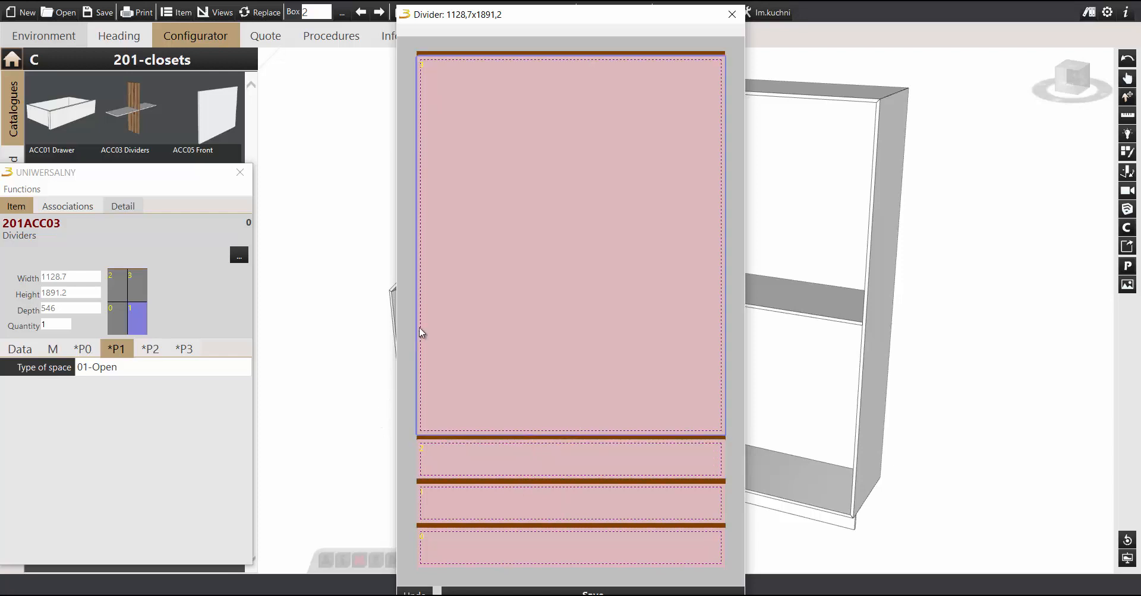
{"action": "left_click_drag", "start_coordinate": [517, 56], "coordinate": [527, 313]}
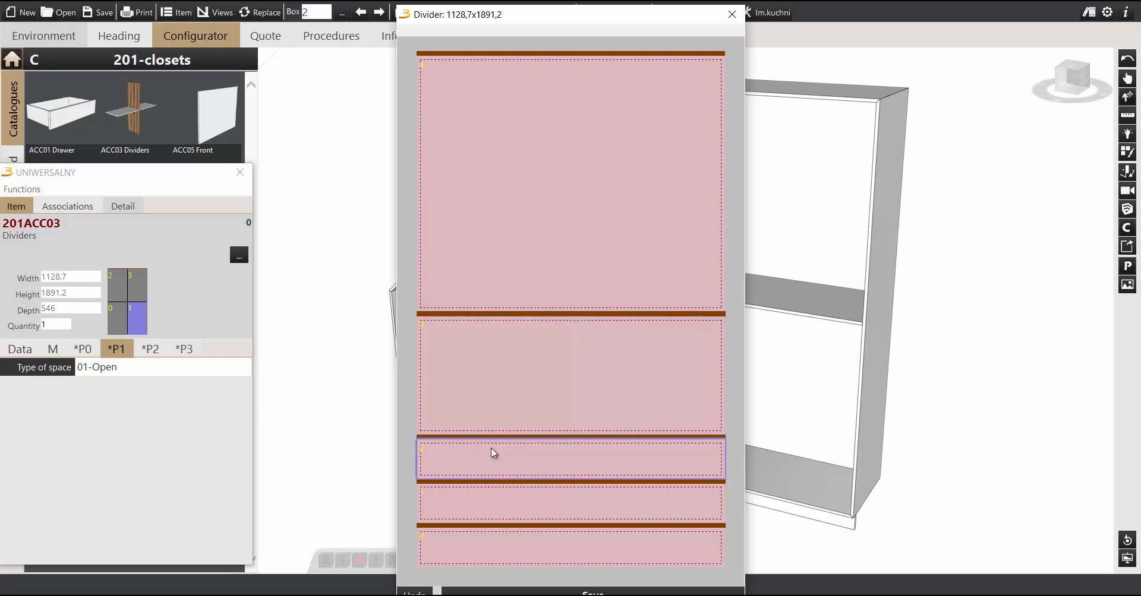
{"action": "left_click_drag", "start_coordinate": [425, 393], "coordinate": [568, 383]}
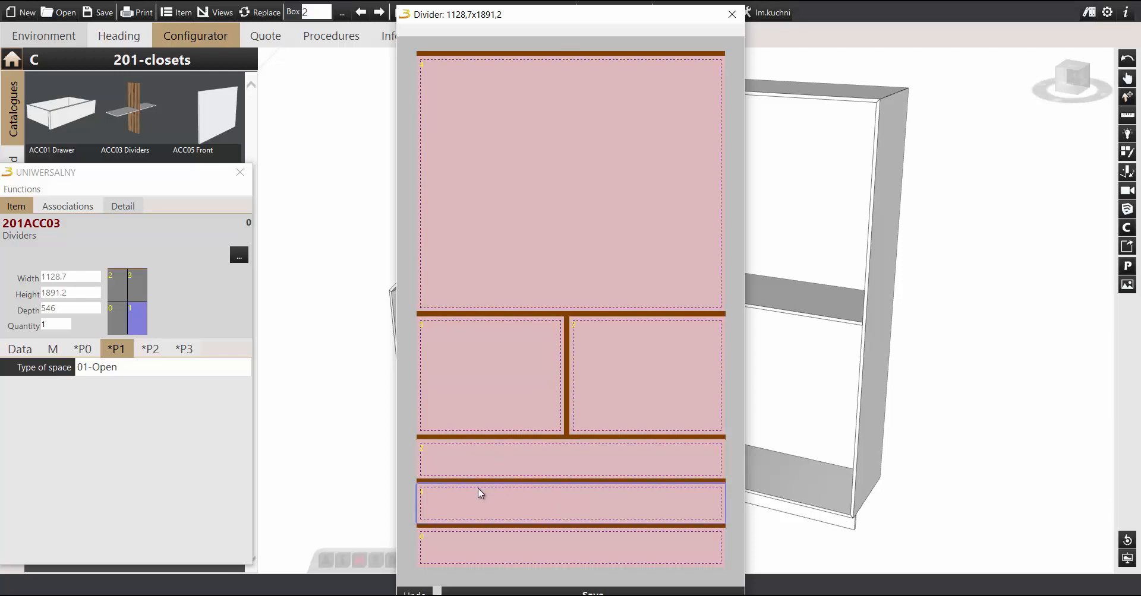
{"action": "right_click", "coordinate": [569, 376]}
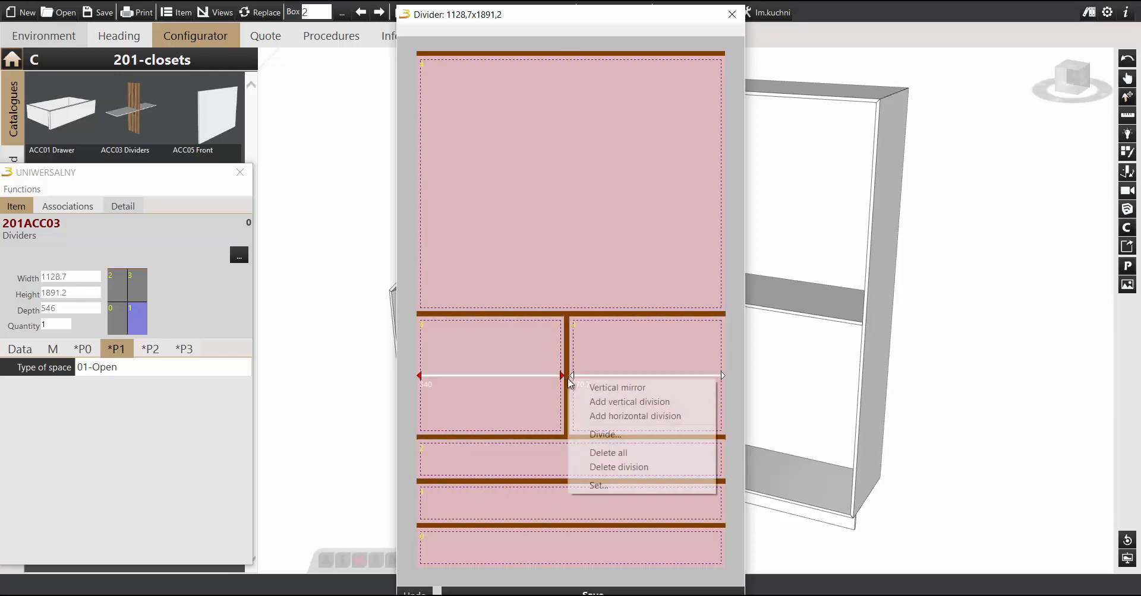
{"action": "left_click", "coordinate": [601, 467]}
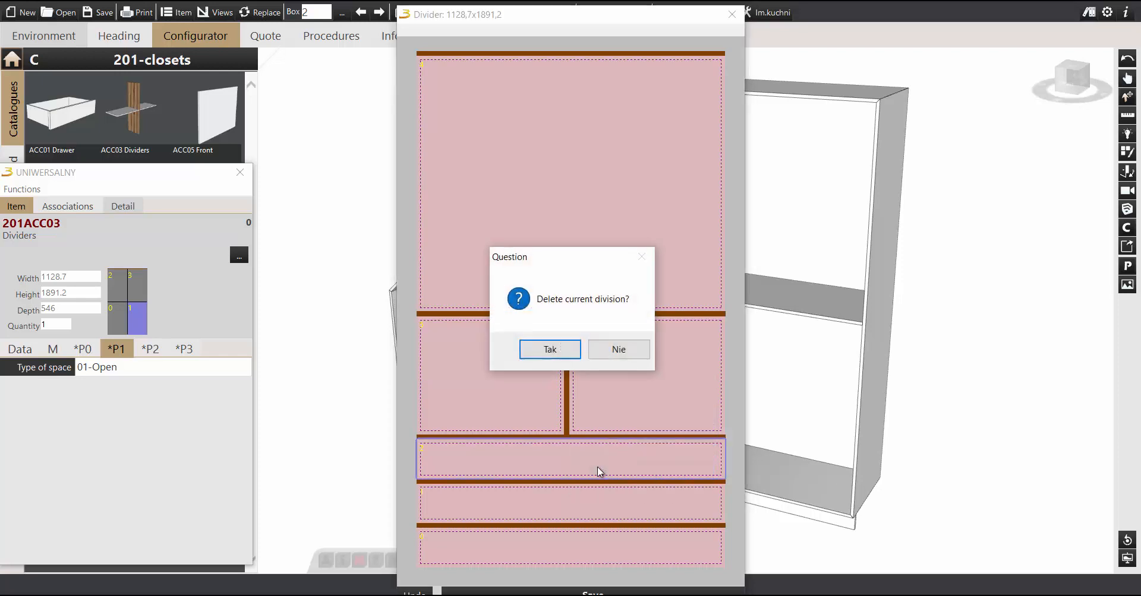
{"action": "left_click", "coordinate": [556, 354]}
- Add a vertical division to the space just below the mid-height shelf and draw a horizontal shelf about halfway up the top space
{"action": "right_click", "coordinate": [577, 370]}
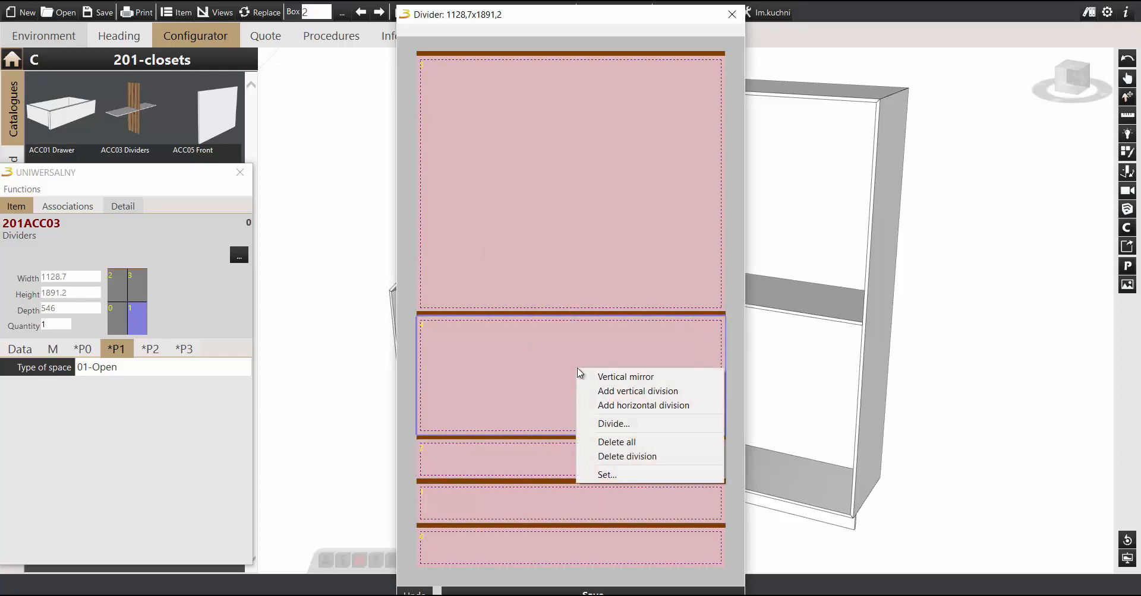
{"action": "left_click", "coordinate": [638, 392]}
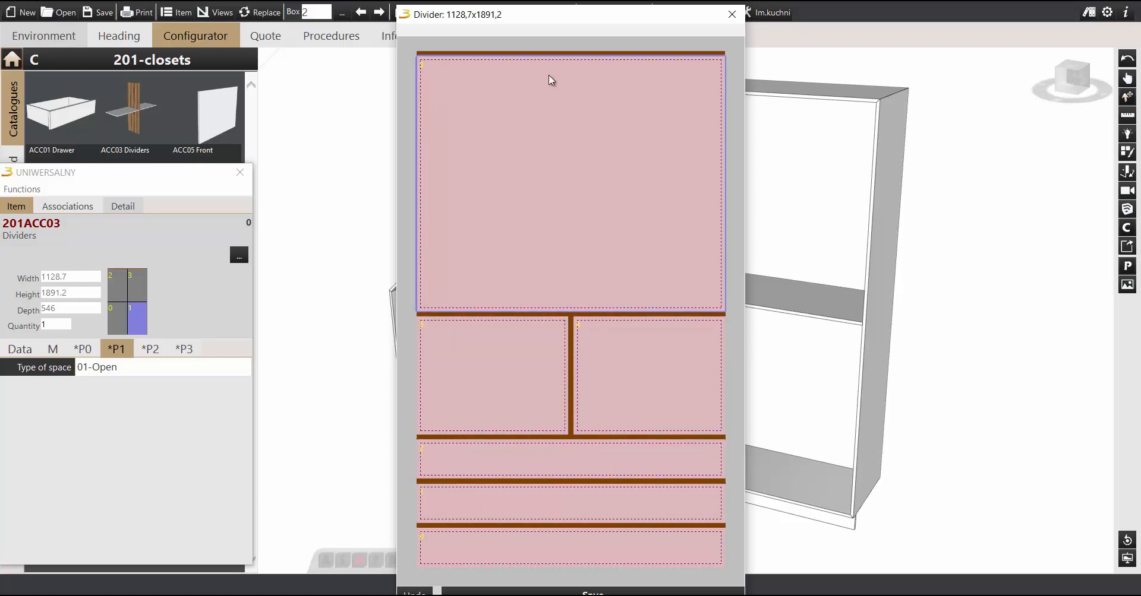
{"action": "left_click_drag", "start_coordinate": [550, 59], "coordinate": [560, 195]}
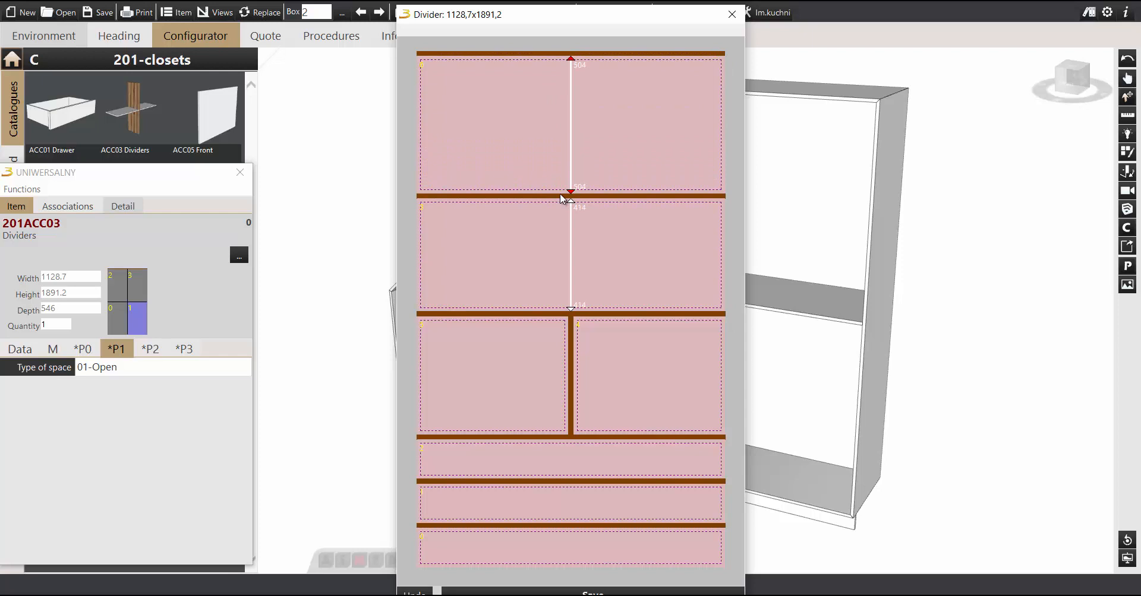
{"action": "left_click_drag", "start_coordinate": [560, 194], "coordinate": [560, 186]}
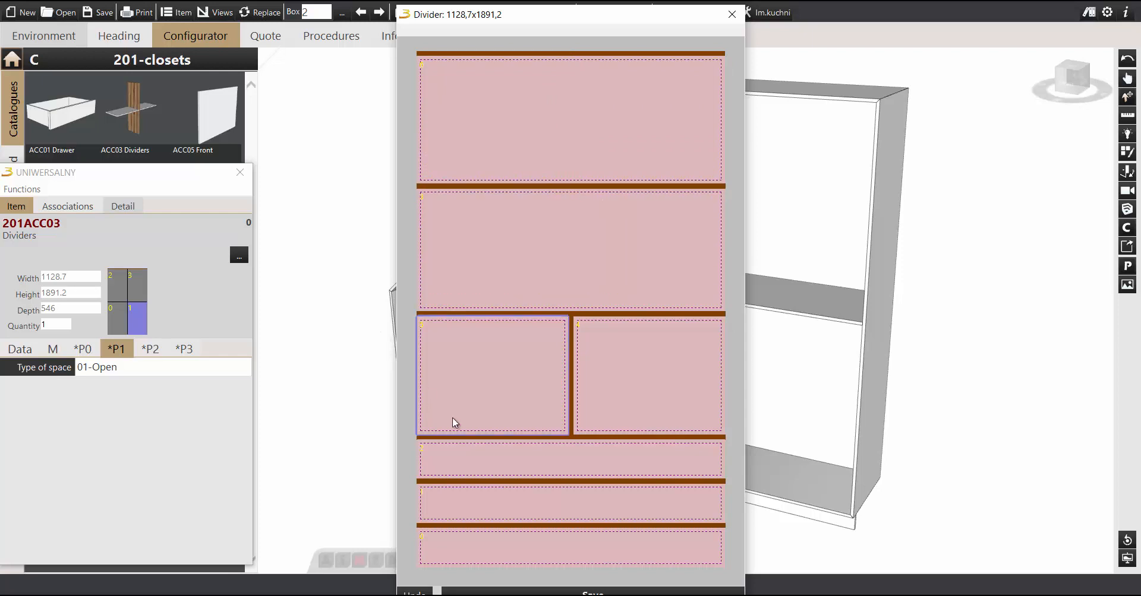
- Divide the left cell below the mid-height shelf into a grid of 3 horizontal and 3 vertical areas, and save the layout
{"action": "right_click", "coordinate": [494, 377]}
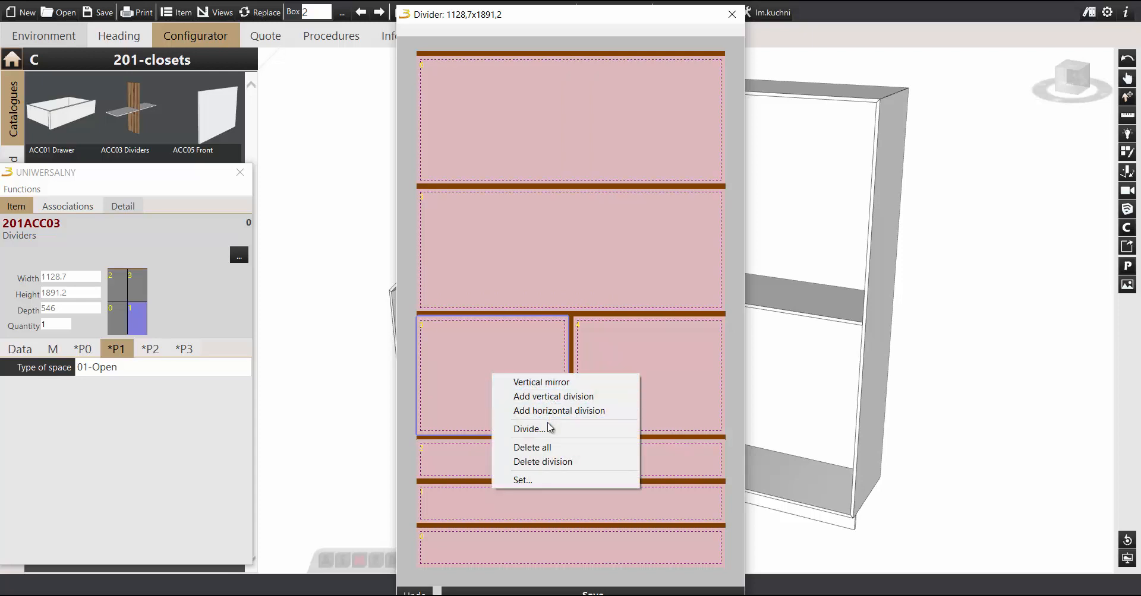
{"action": "left_click", "coordinate": [528, 429]}
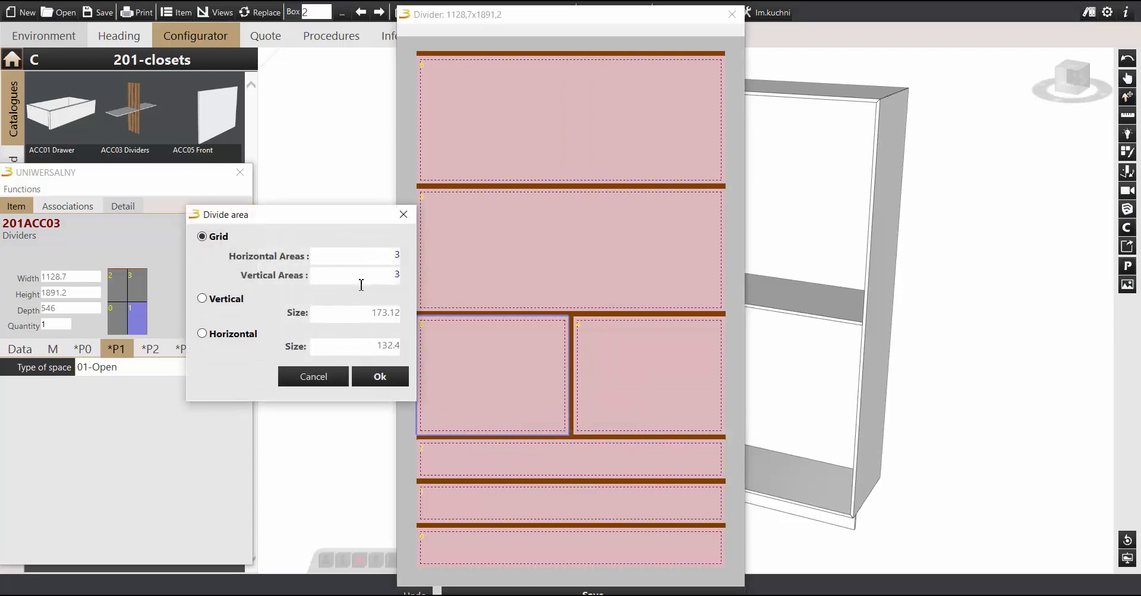
{"action": "left_click", "coordinate": [372, 368]}
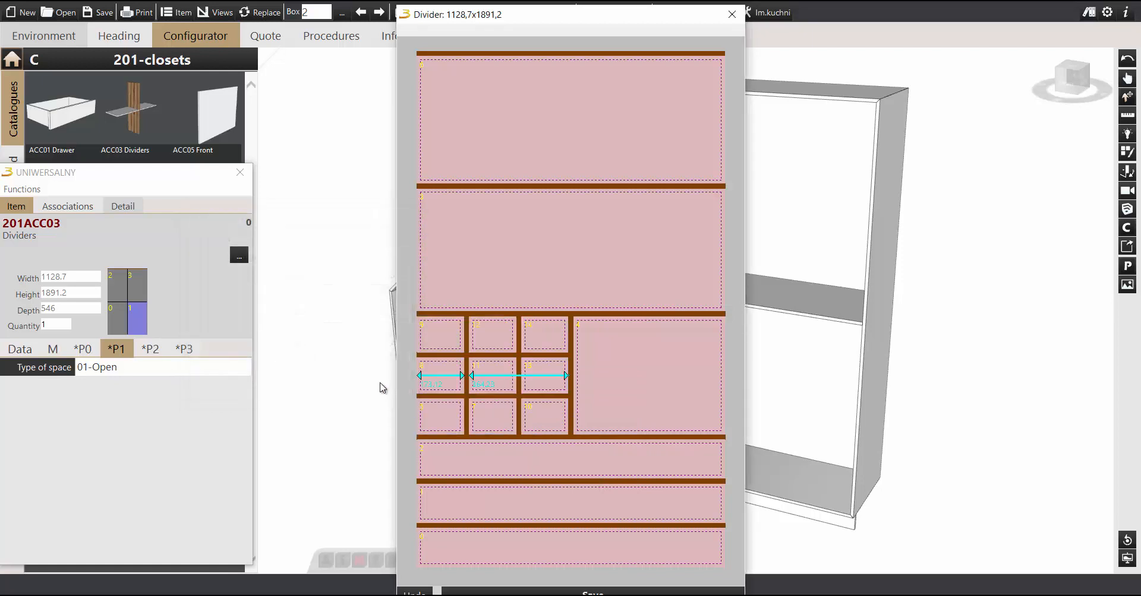
{"action": "left_click", "coordinate": [576, 593]}
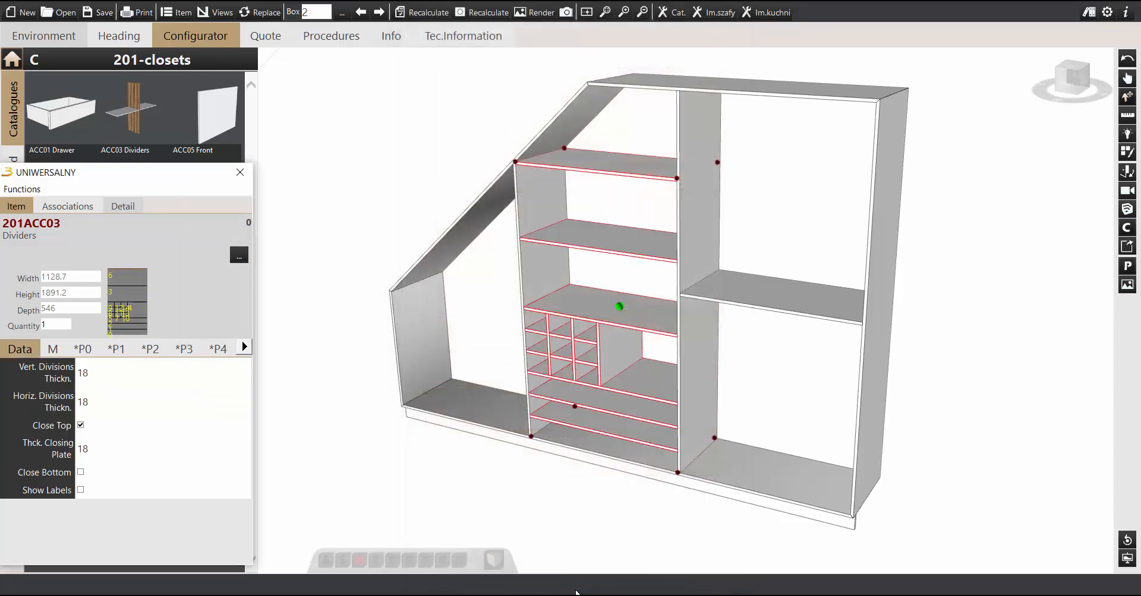
- Insert ACC05 Front from Closets - Interior into the open cell beside the 3 by 3 grid in the middle compartment
{"action": "middle_click_drag", "start_coordinate": [667, 330], "coordinate": [618, 323]}
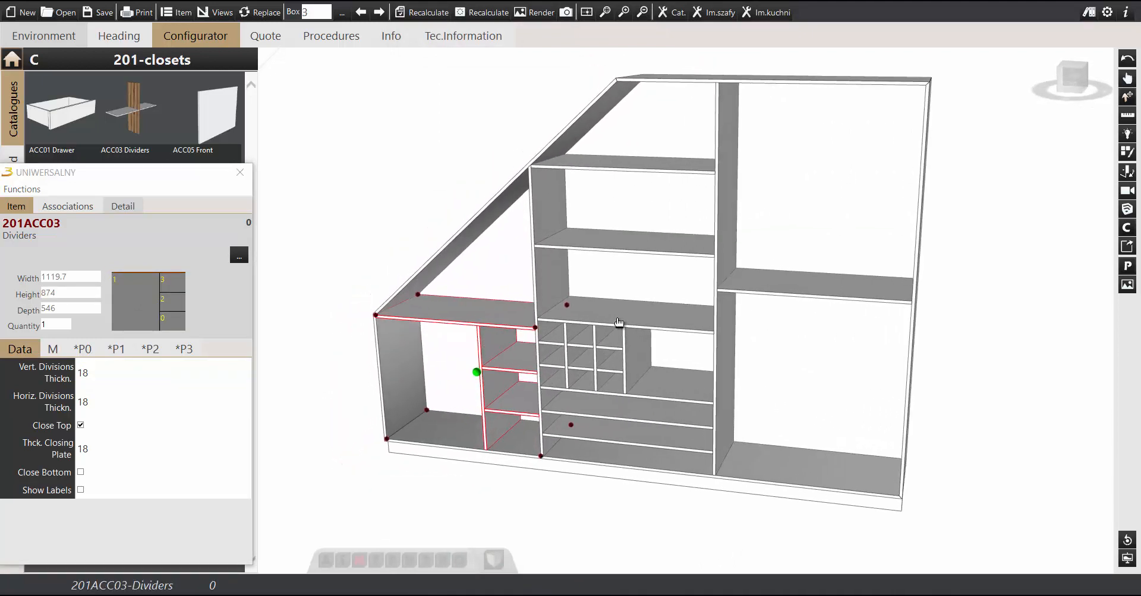
{"action": "left_click", "coordinate": [1128, 78]}
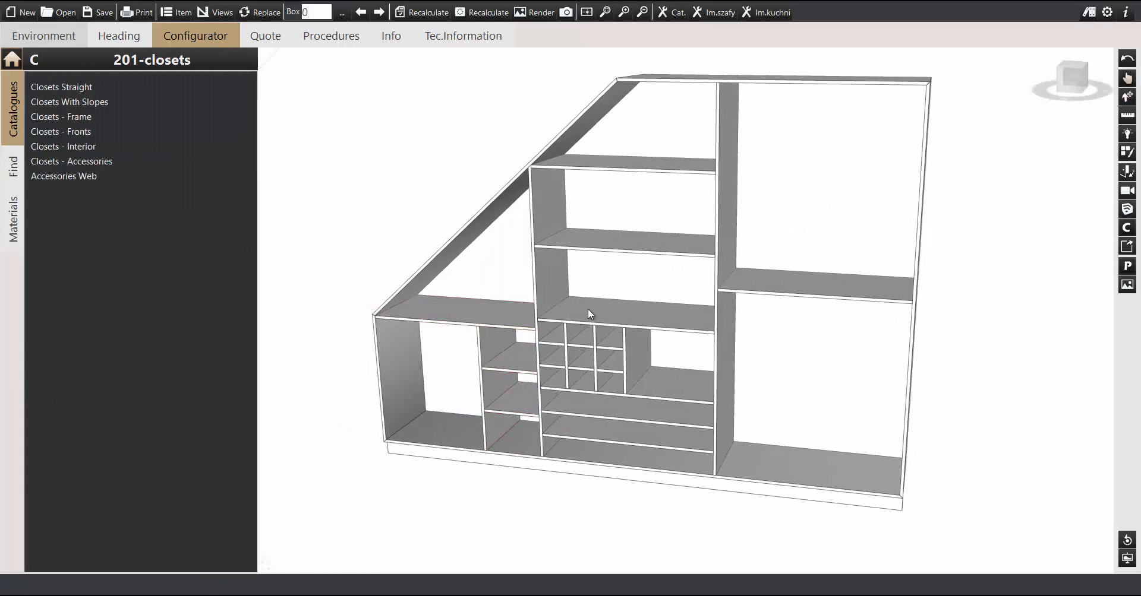
{"action": "left_click", "coordinate": [93, 147]}
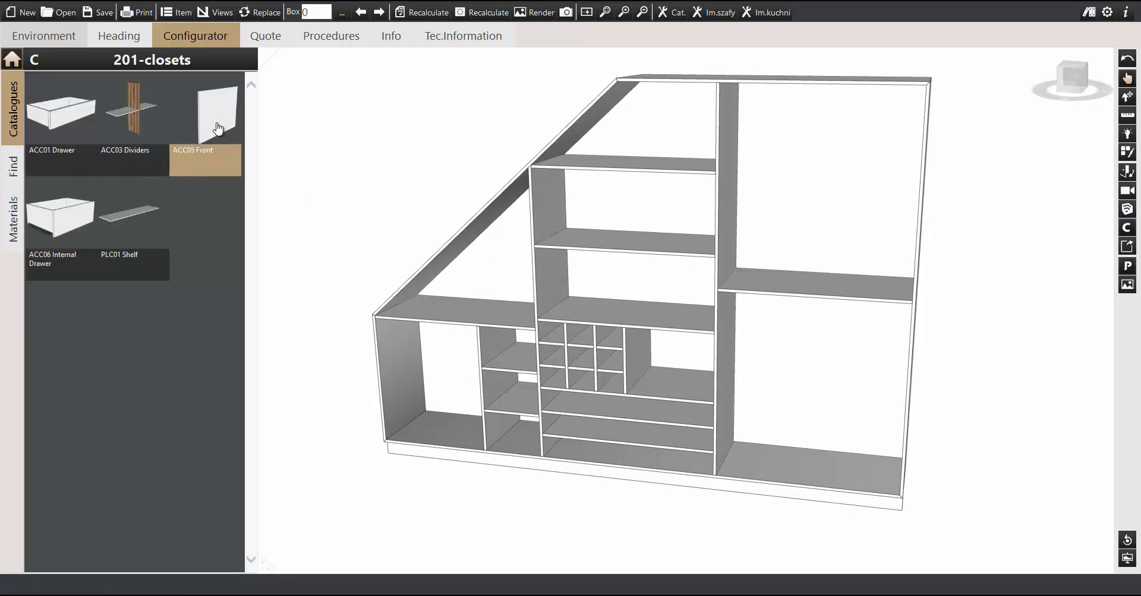
{"action": "left_click_drag", "start_coordinate": [212, 136], "coordinate": [649, 383]}
{"action": "middle_click_drag", "start_coordinate": [657, 382], "coordinate": [658, 339]}
{"action": "scroll", "coordinate": [657, 340], "scroll_direction": "up", "scroll_amount": 4}
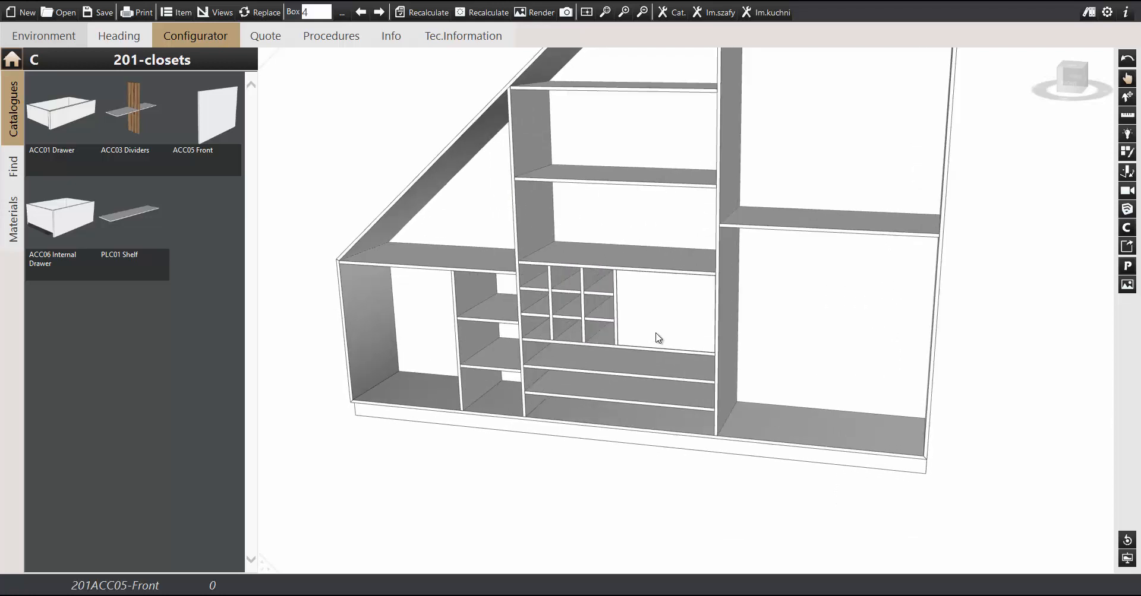
{"action": "scroll", "coordinate": [658, 337], "scroll_direction": "up", "scroll_amount": 1}
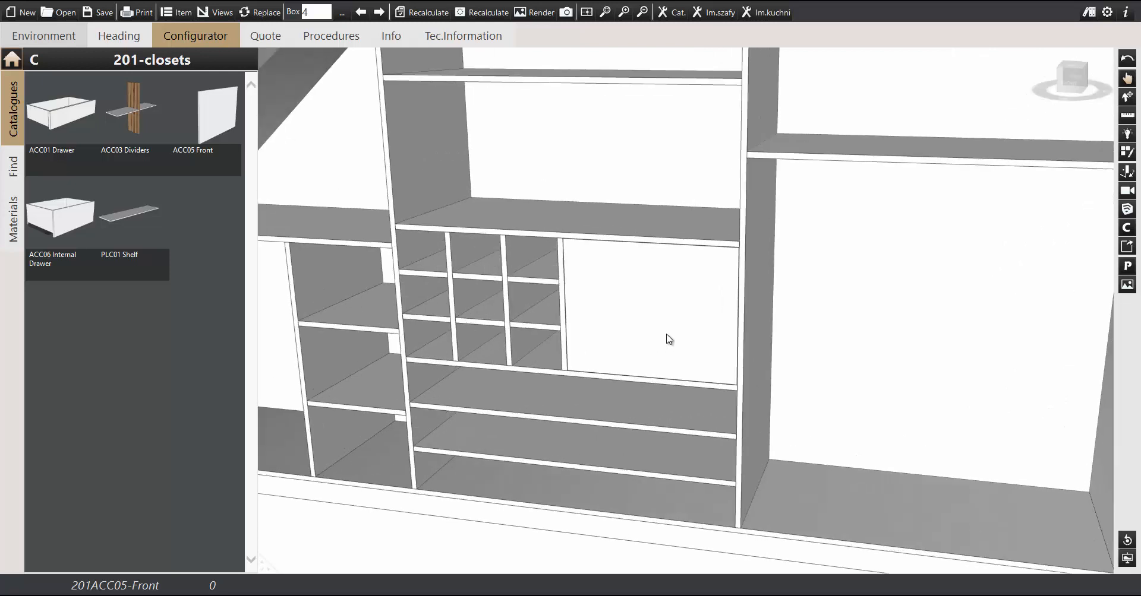
- Enable door material editing for the new interior front and assign it the orange laminated material 12-96-87
{"action": "left_click", "coordinate": [669, 339]}
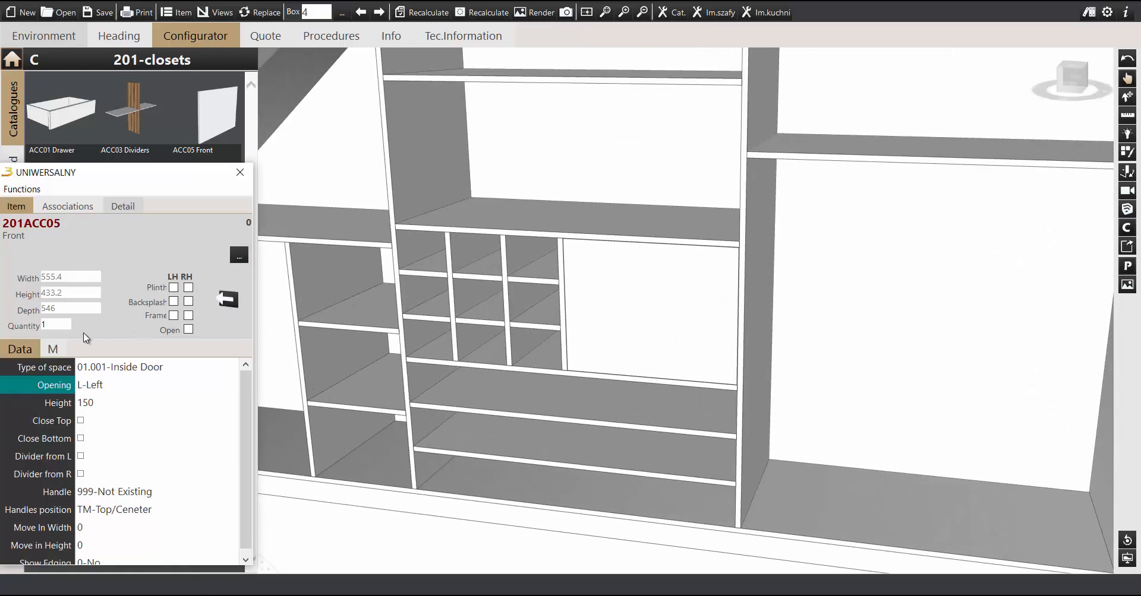
{"action": "left_click", "coordinate": [52, 350]}
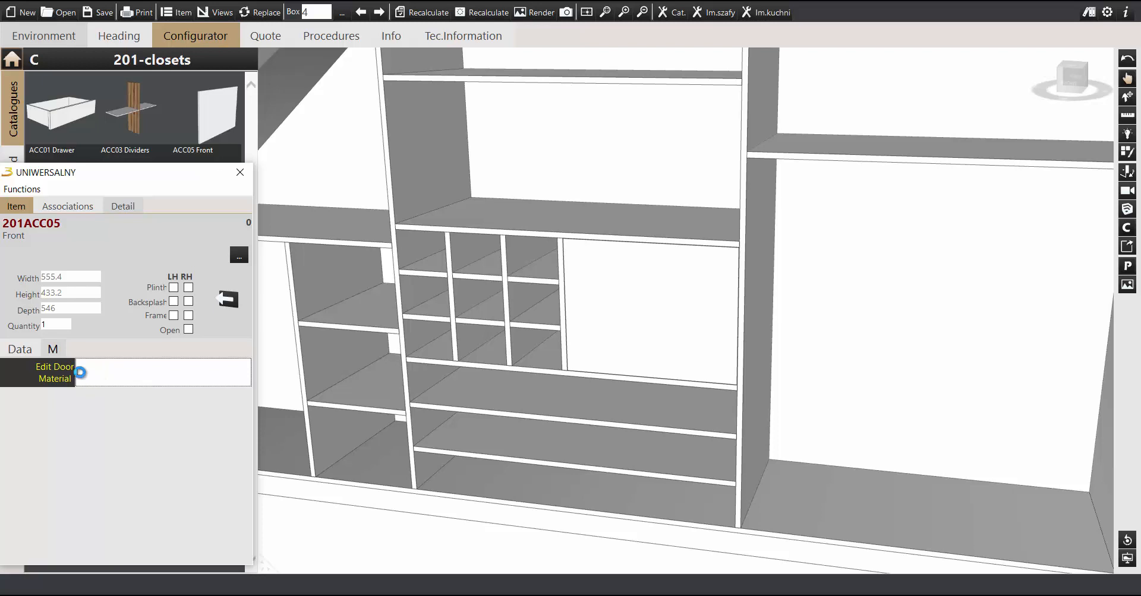
{"action": "left_click", "coordinate": [109, 399]}
{"action": "left_click", "coordinate": [245, 397]}
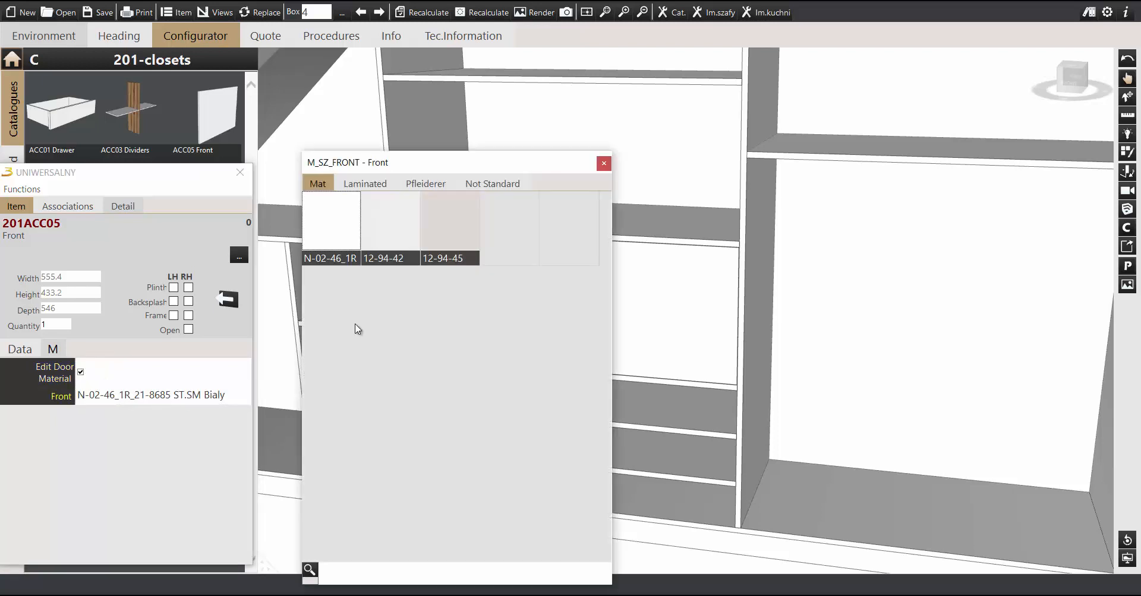
{"action": "left_click", "coordinate": [365, 184]}
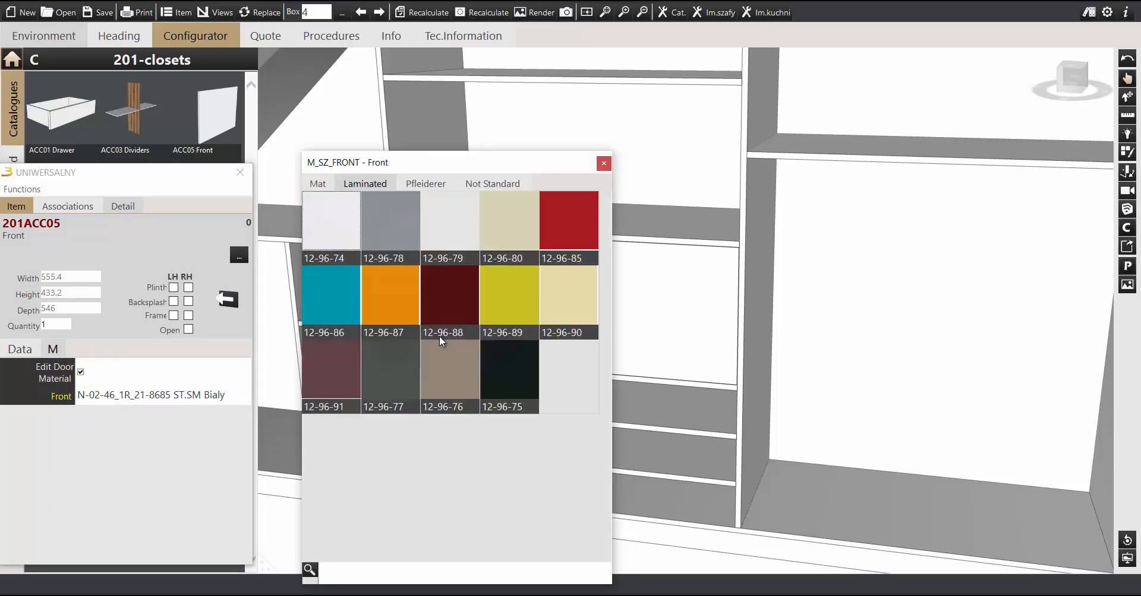
{"action": "left_click", "coordinate": [383, 300]}
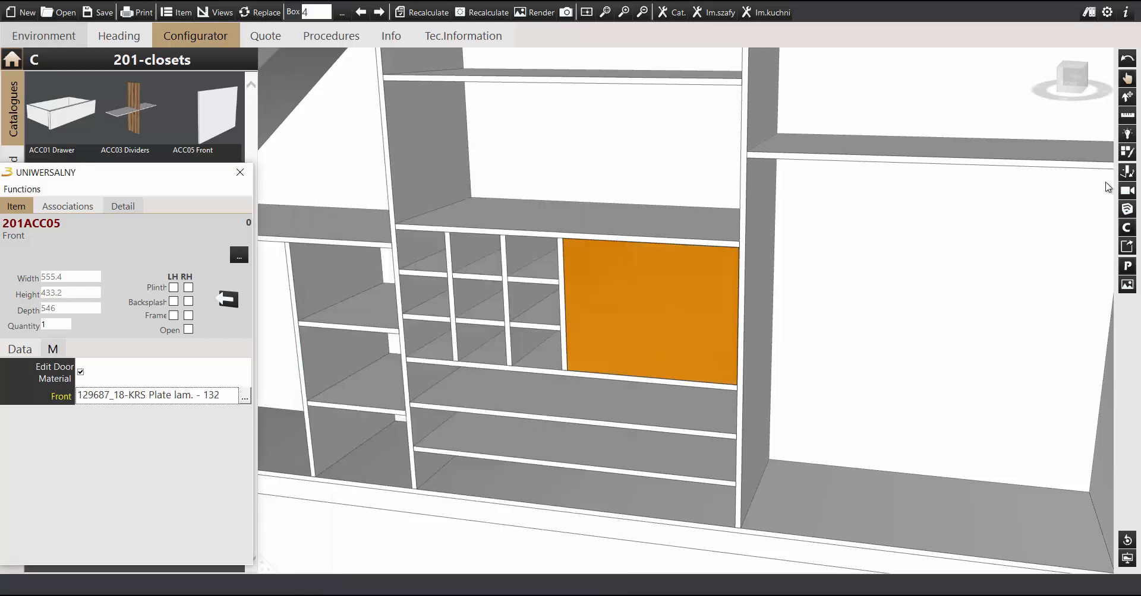
- Open and close the orange interior front while viewing it from different angles to check how it swings
{"action": "left_click", "coordinate": [1131, 174]}
{"action": "left_click", "coordinate": [625, 330]}
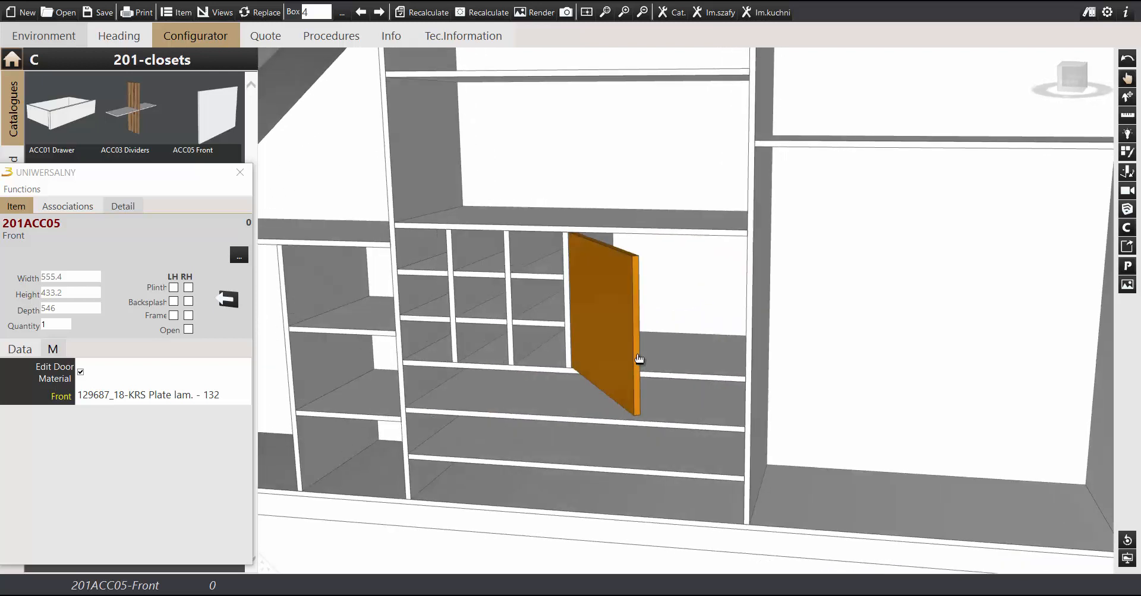
{"action": "left_click", "coordinate": [639, 358]}
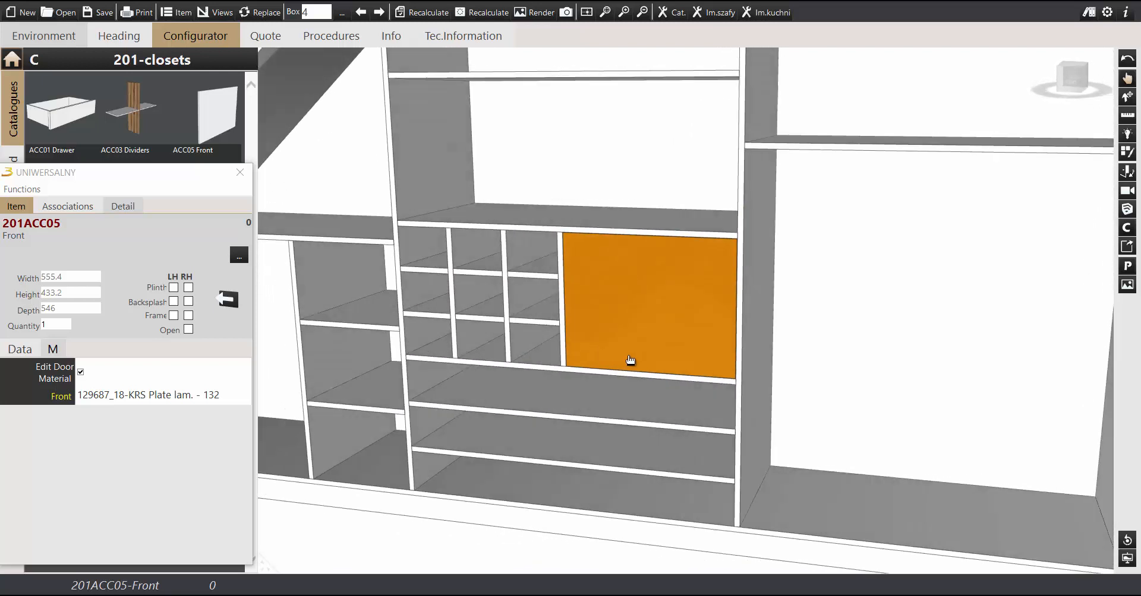
{"action": "left_click", "coordinate": [626, 362]}
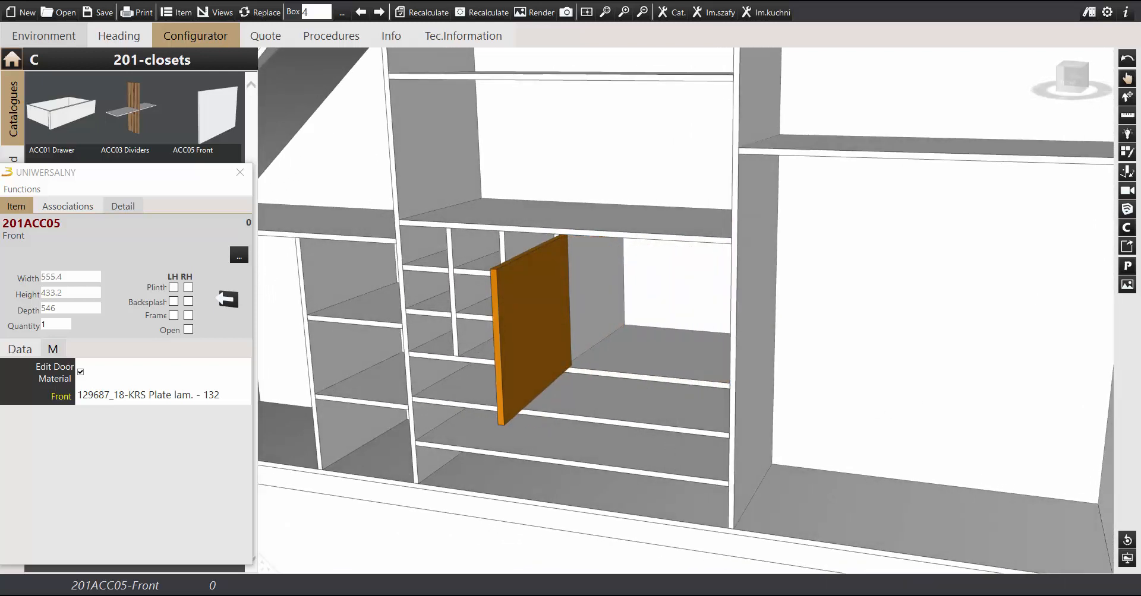
- Copy the orange front into each of the three stacked cells beside the middle compartment
{"action": "left_click", "coordinate": [1128, 98]}
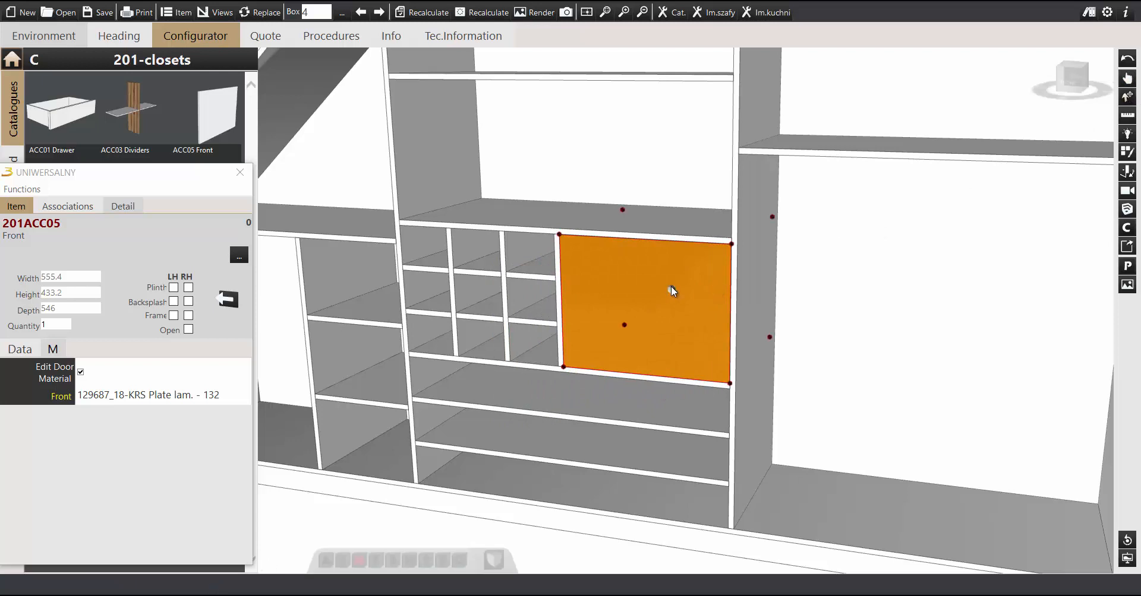
{"action": "left_click_drag", "start_coordinate": [671, 287], "coordinate": [350, 285]}
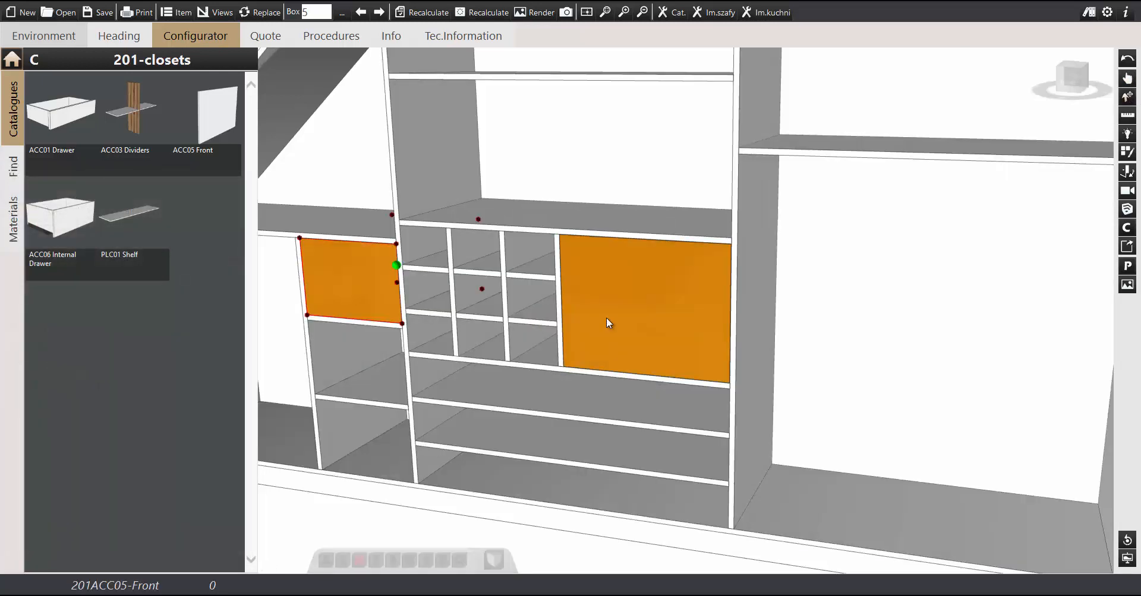
{"action": "left_click_drag", "start_coordinate": [672, 293], "coordinate": [371, 360]}
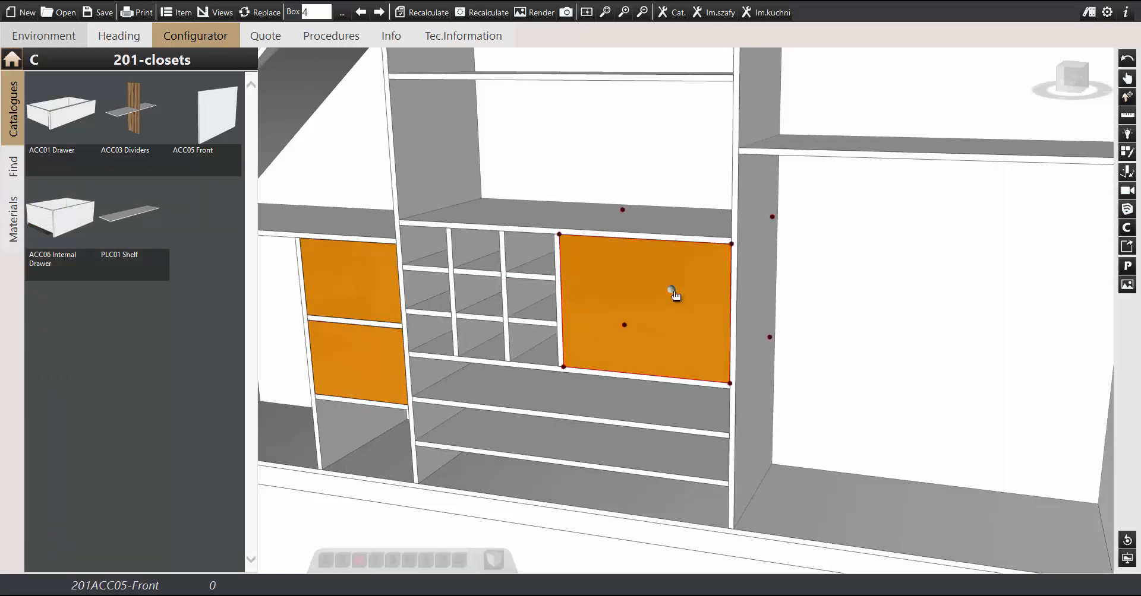
{"action": "left_click_drag", "start_coordinate": [675, 290], "coordinate": [386, 435]}
{"action": "scroll", "coordinate": [484, 387], "scroll_direction": "down", "scroll_amount": 3}
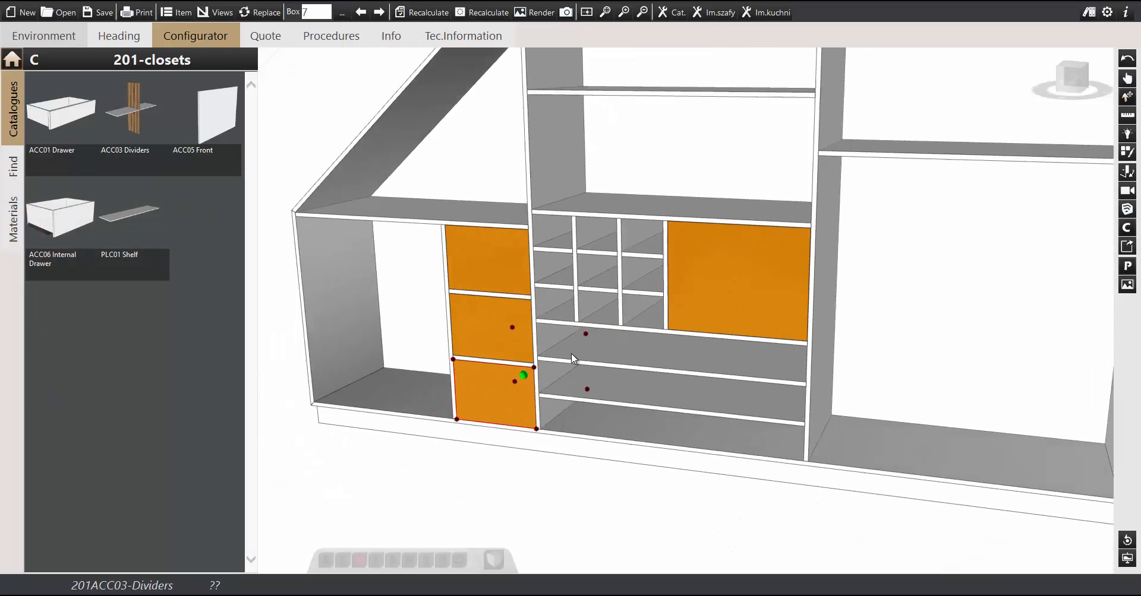
- Test the opening of the three stacked orange fronts beside the middle compartment
{"action": "left_click", "coordinate": [1119, 173]}
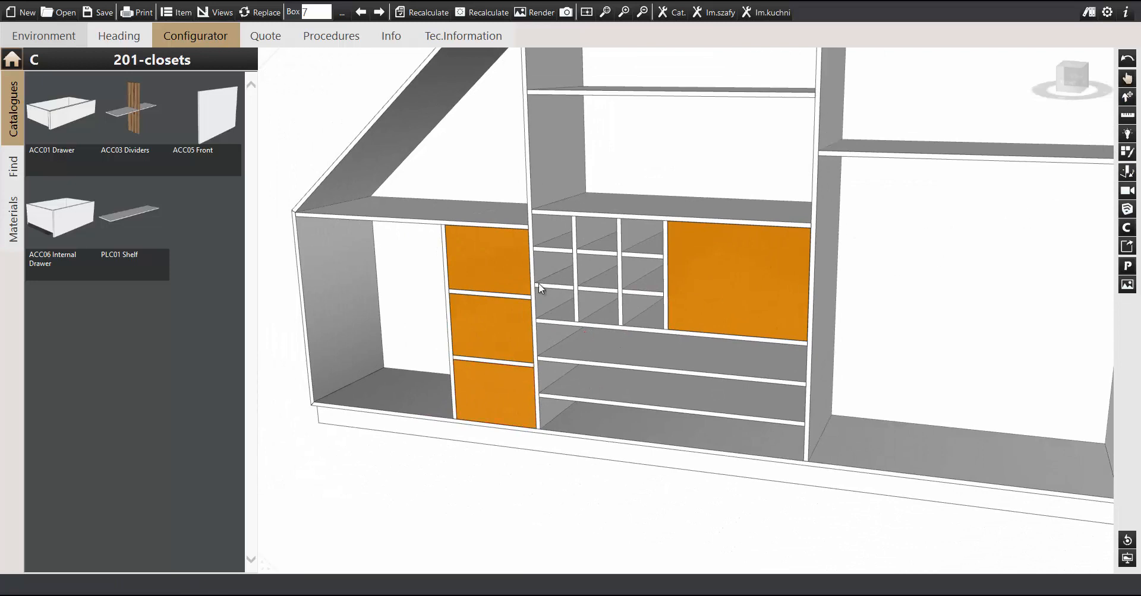
{"action": "left_click", "coordinate": [505, 279]}
{"action": "left_click", "coordinate": [491, 349]}
{"action": "left_click", "coordinate": [493, 395]}
- Insert ACC06 Internal Drawer into the lowest space of the middle compartment and give its front the laminated material 12-96-87
{"action": "left_click", "coordinate": [82, 229]}
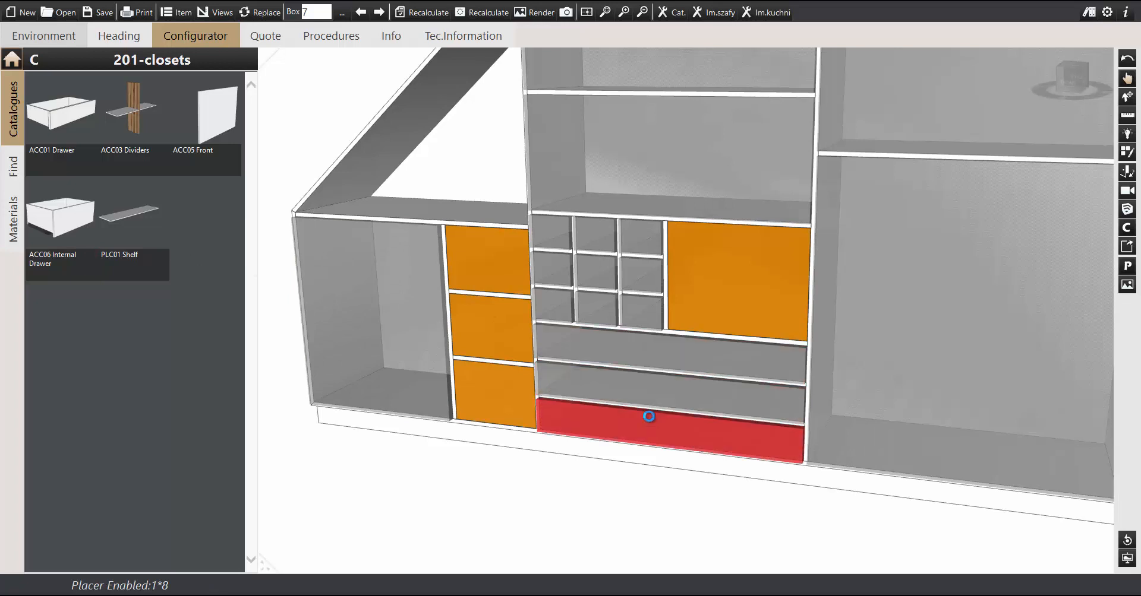
{"action": "left_click", "coordinate": [648, 420]}
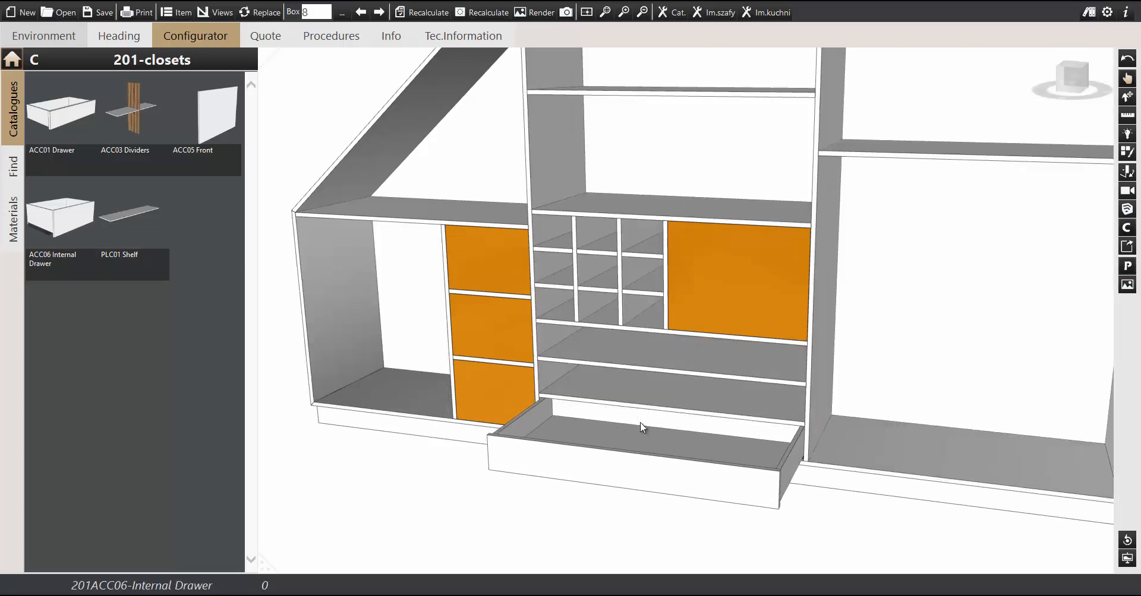
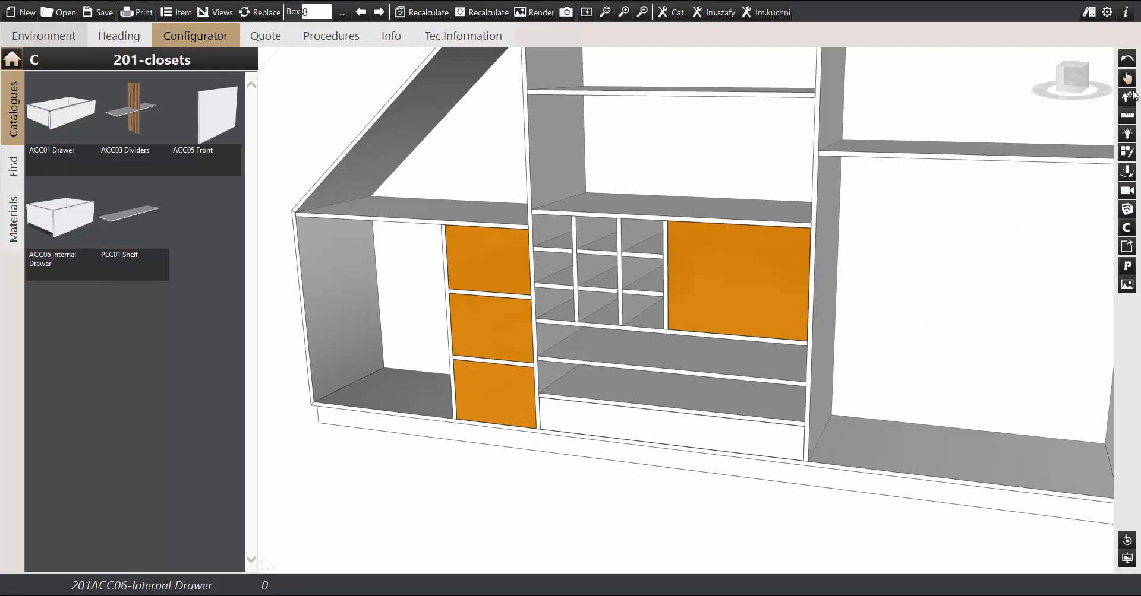
{"action": "double_click", "coordinate": [686, 436]}
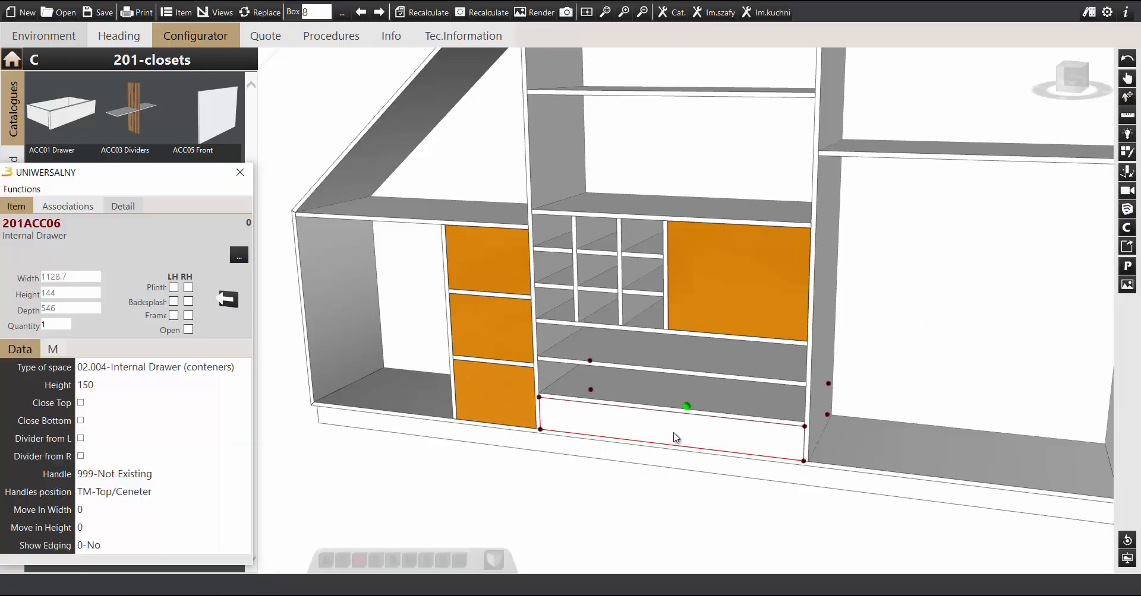
{"action": "left_click", "coordinate": [54, 350]}
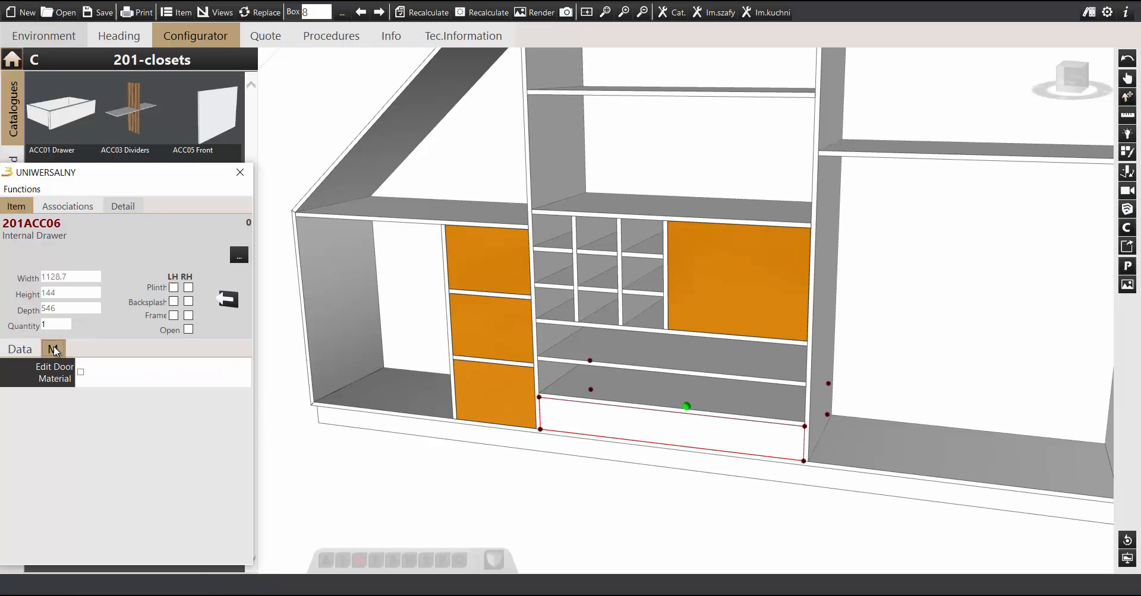
{"action": "left_click", "coordinate": [81, 372]}
{"action": "double_click", "coordinate": [138, 402]}
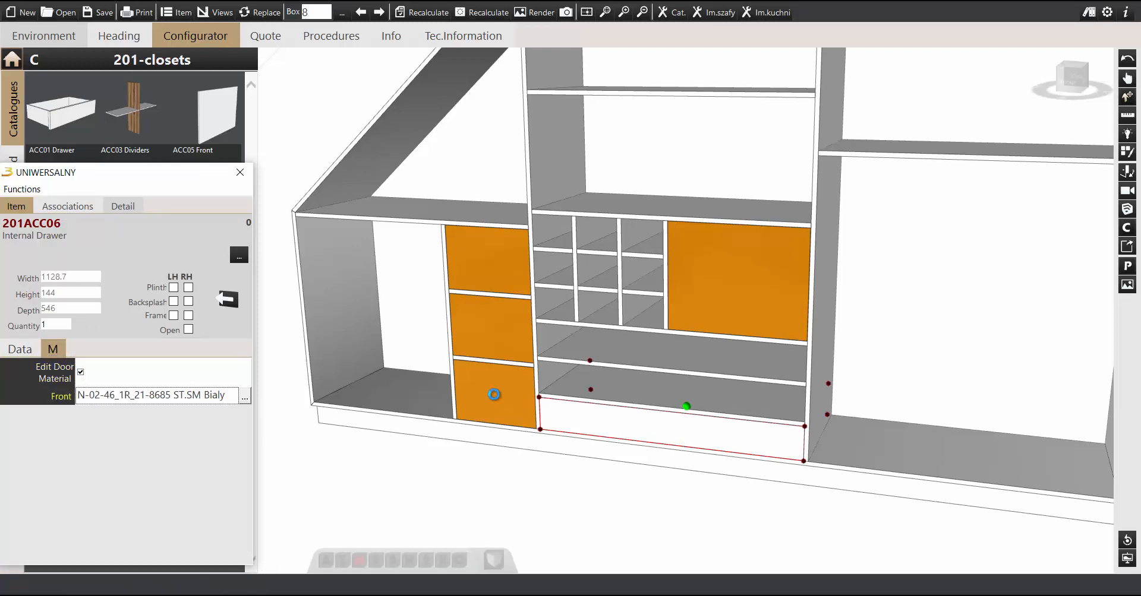
{"action": "left_click", "coordinate": [362, 186]}
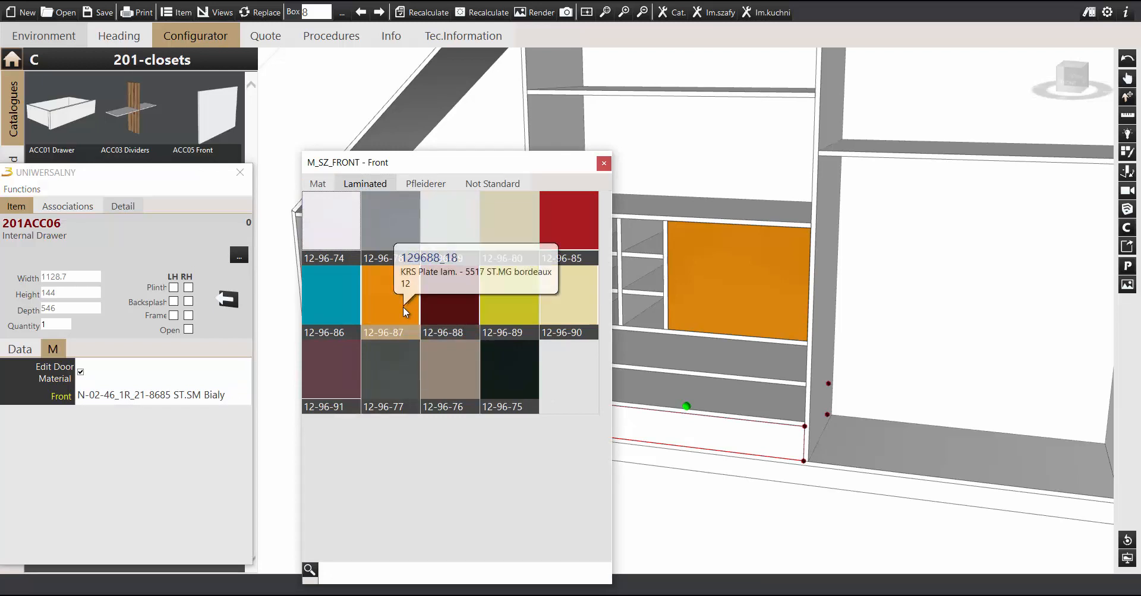
{"action": "left_click", "coordinate": [395, 287]}
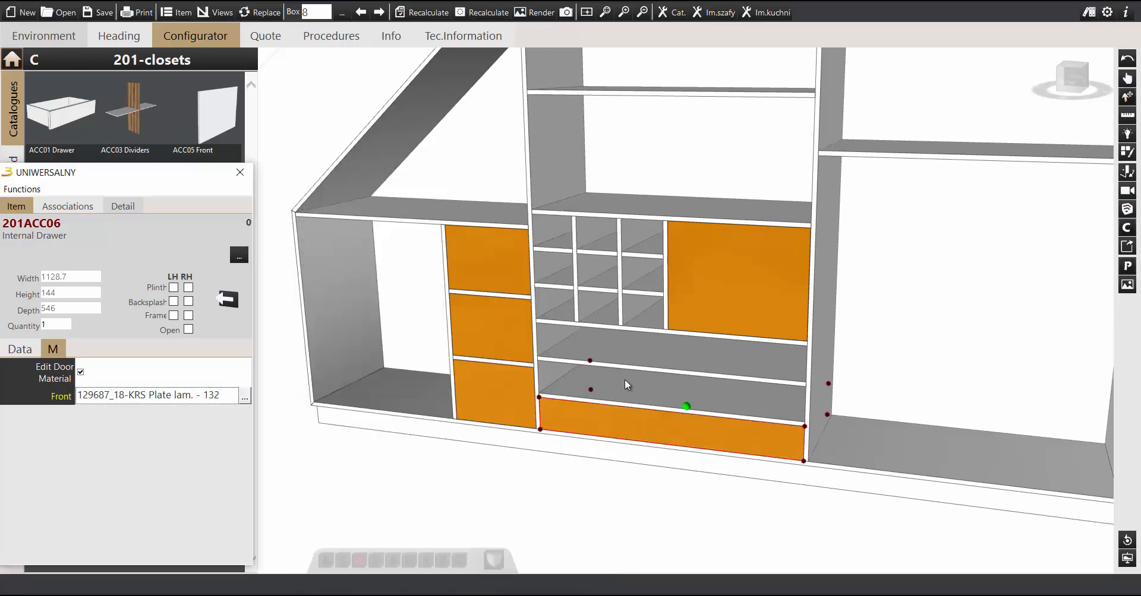
- Copy the orange internal drawer into the two spaces directly above it in the middle compartment
{"action": "scroll", "coordinate": [625, 380], "scroll_direction": "up", "scroll_amount": 3}
{"action": "scroll", "coordinate": [590, 322], "scroll_direction": "up", "scroll_amount": 3}
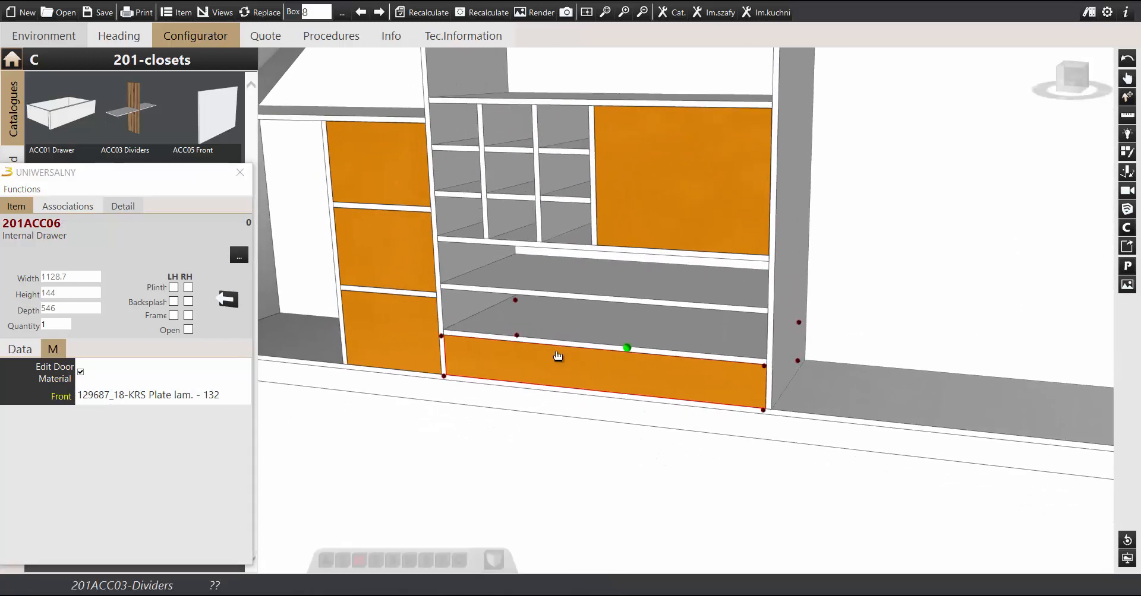
{"action": "scroll", "coordinate": [583, 343], "scroll_direction": "up", "scroll_amount": 1}
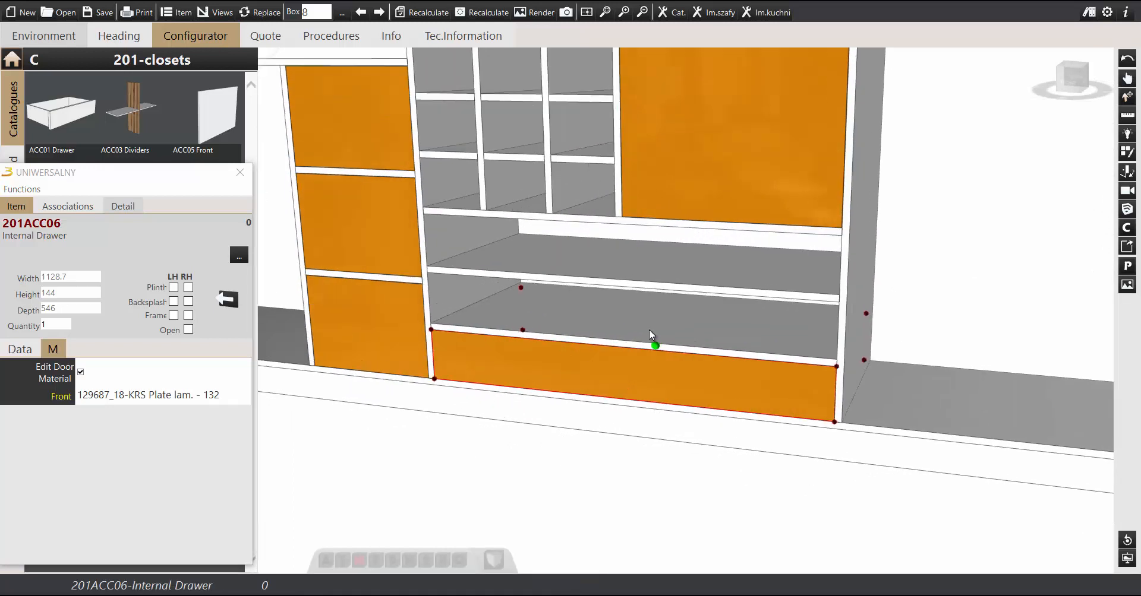
{"action": "left_click", "coordinate": [655, 347]}
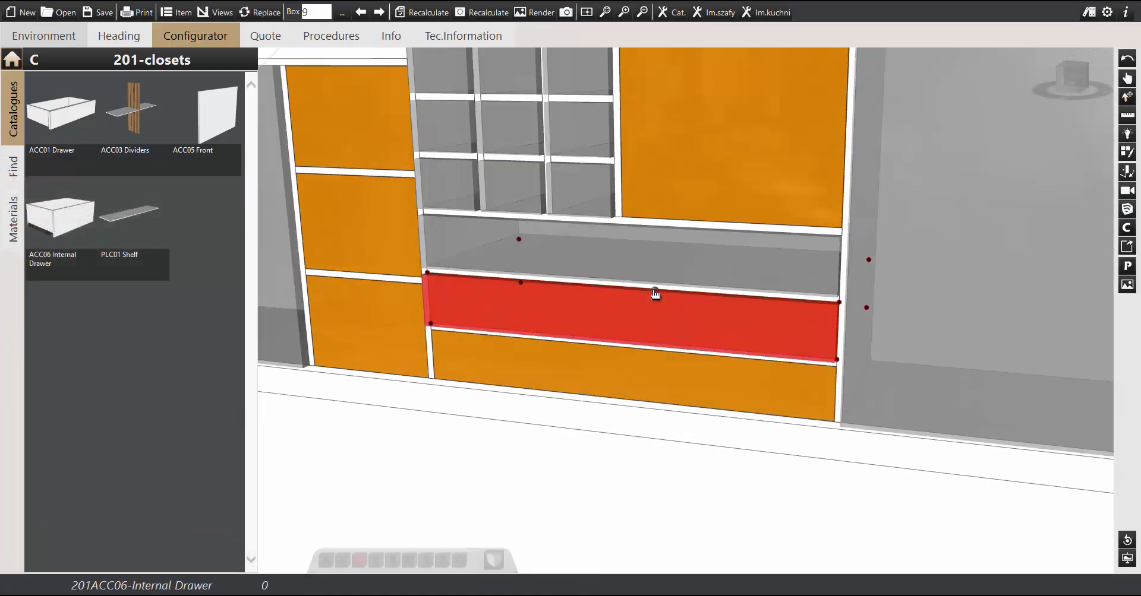
{"action": "left_click", "coordinate": [654, 294]}
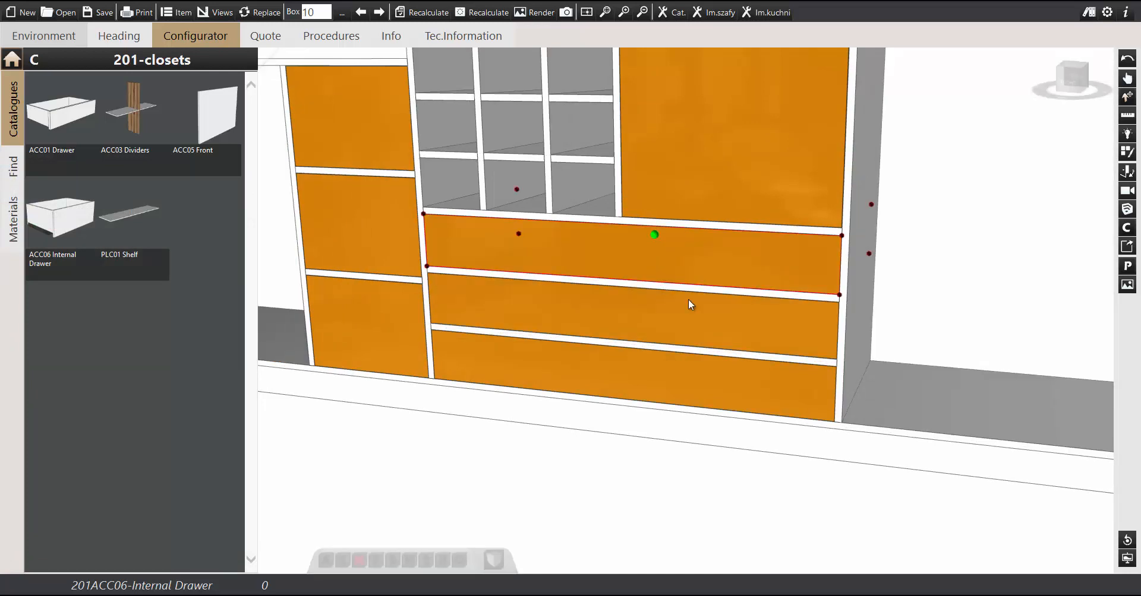
{"action": "scroll", "coordinate": [665, 306], "scroll_direction": "down", "scroll_amount": 2}
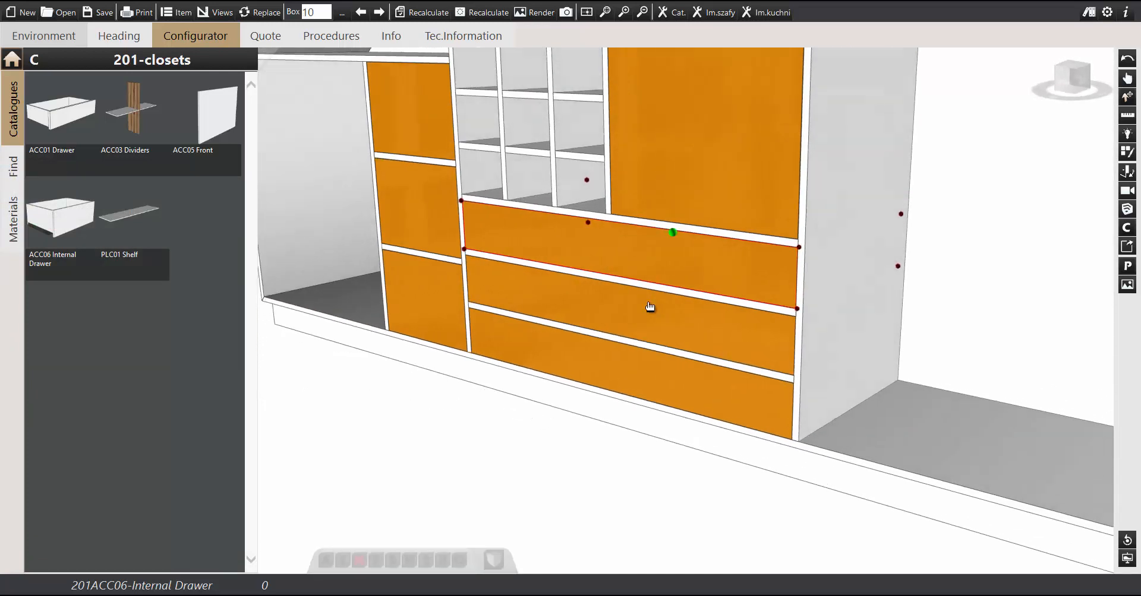
{"action": "left_click", "coordinate": [1122, 170]}
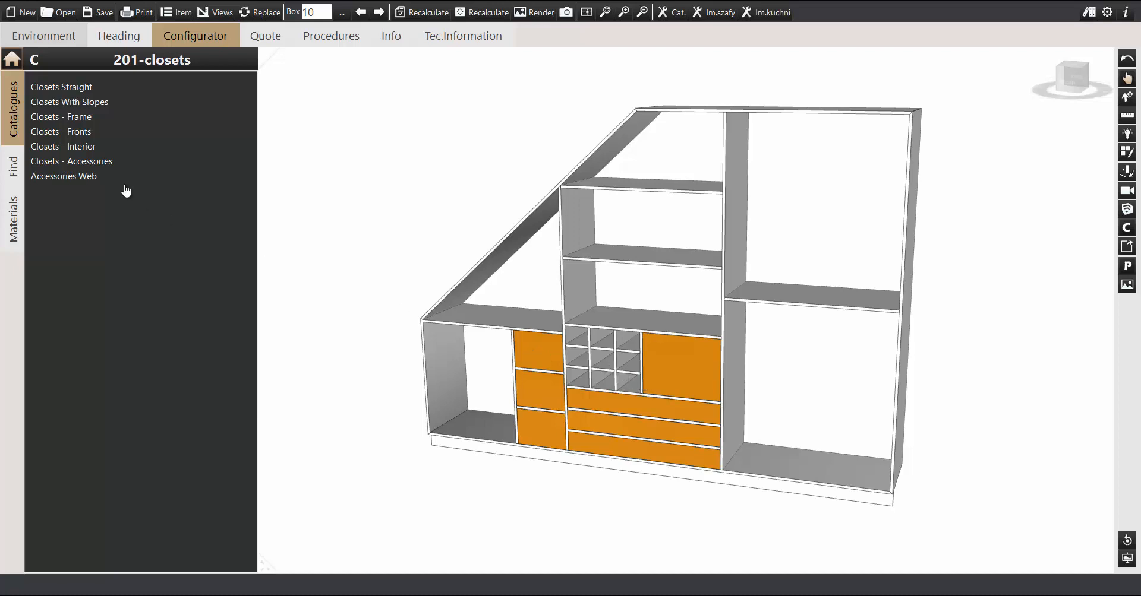
- Insert ACC02 Pipe from Closets - Accessories into the tall compartment's lower space, placing it directly under the shelf
{"action": "left_click", "coordinate": [81, 164]}
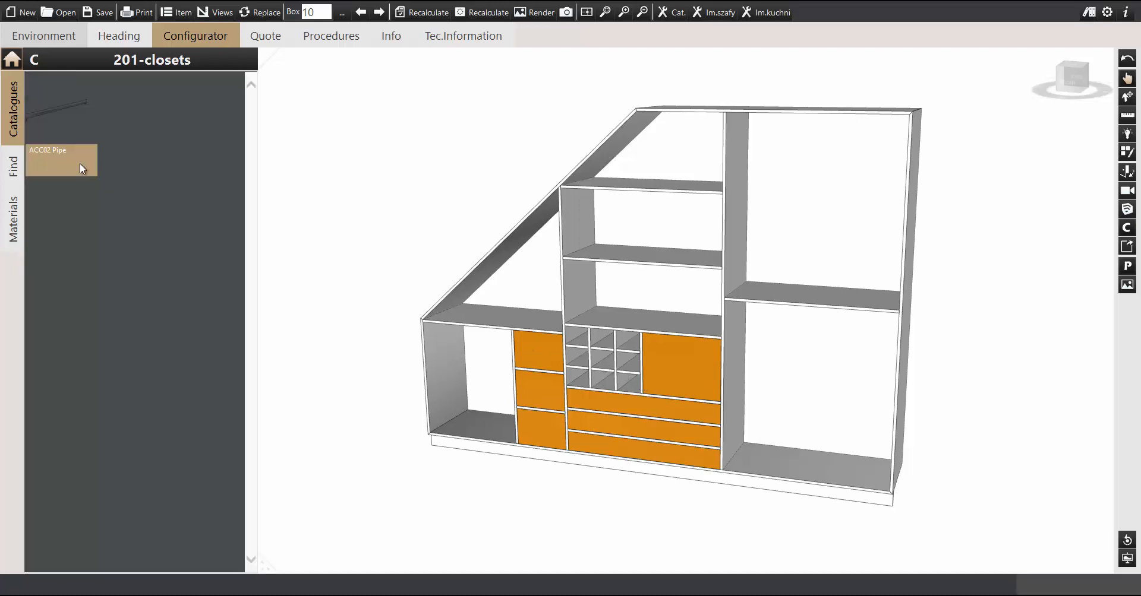
{"action": "left_click", "coordinate": [49, 112]}
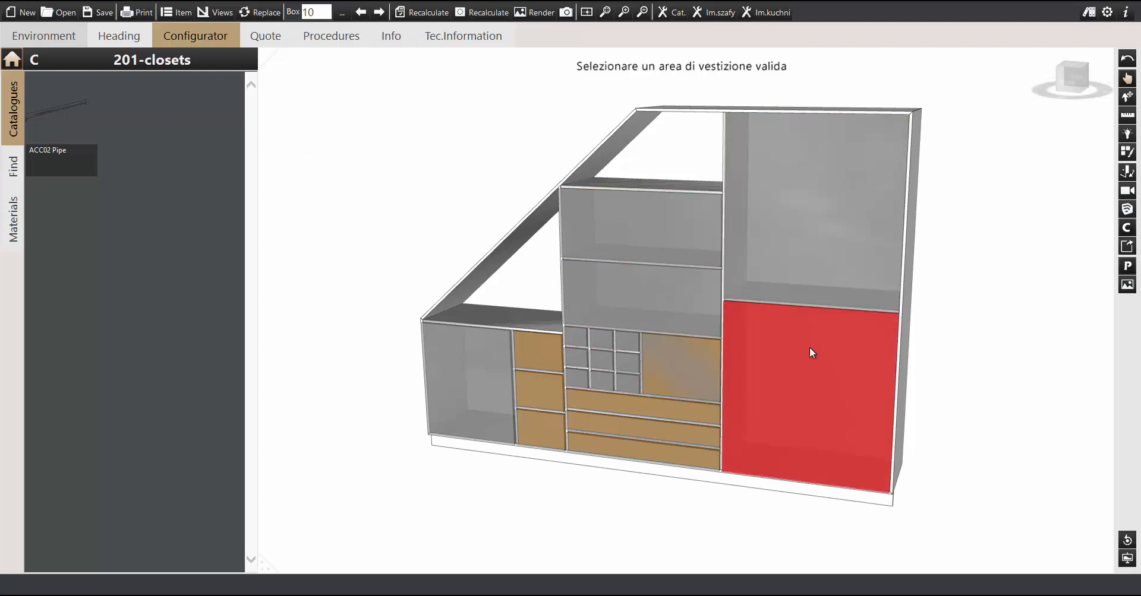
{"action": "left_click", "coordinate": [809, 348]}
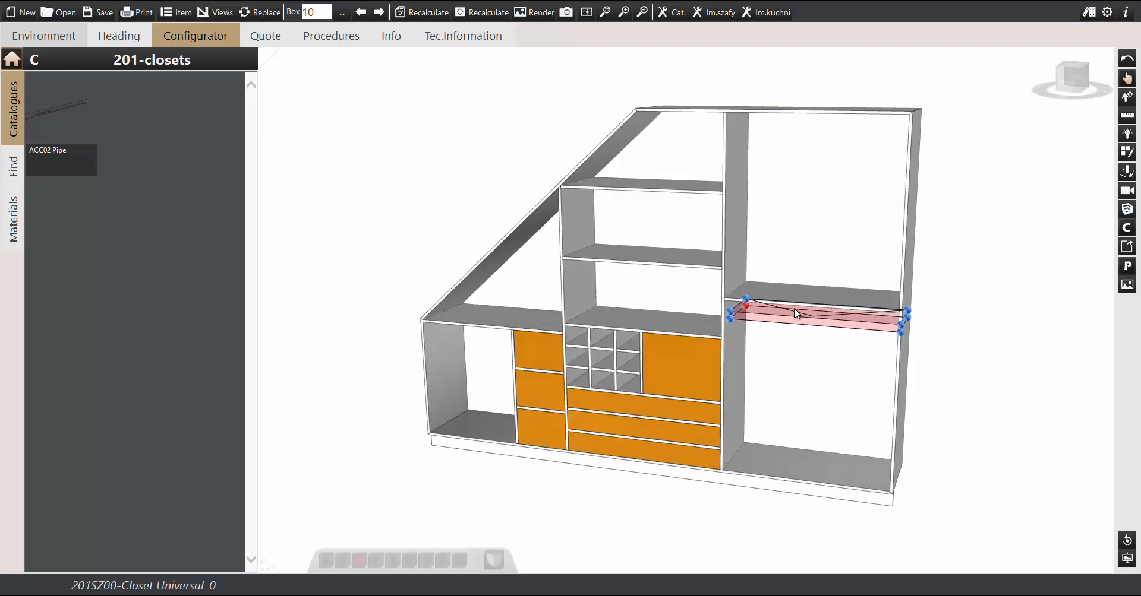
{"action": "left_click", "coordinate": [797, 311]}
{"action": "scroll", "coordinate": [749, 357], "scroll_direction": "up", "scroll_amount": 5}
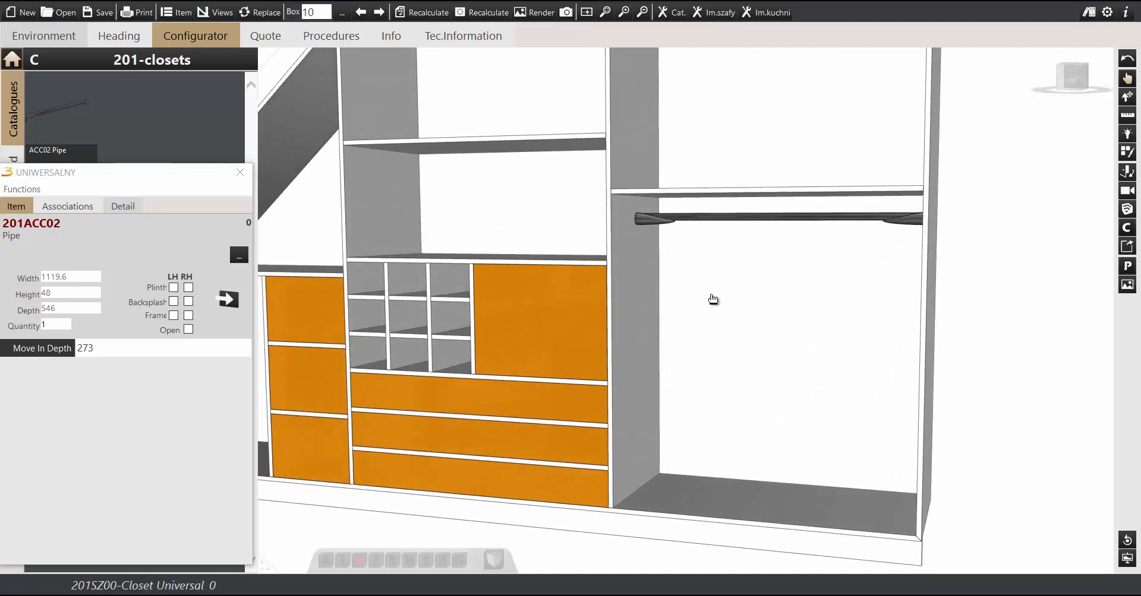
- Place an ACC02 Pipe just below the top panel in the upper compartment of the closet's tallest section
{"action": "scroll", "coordinate": [712, 298], "scroll_direction": "down", "scroll_amount": 6}
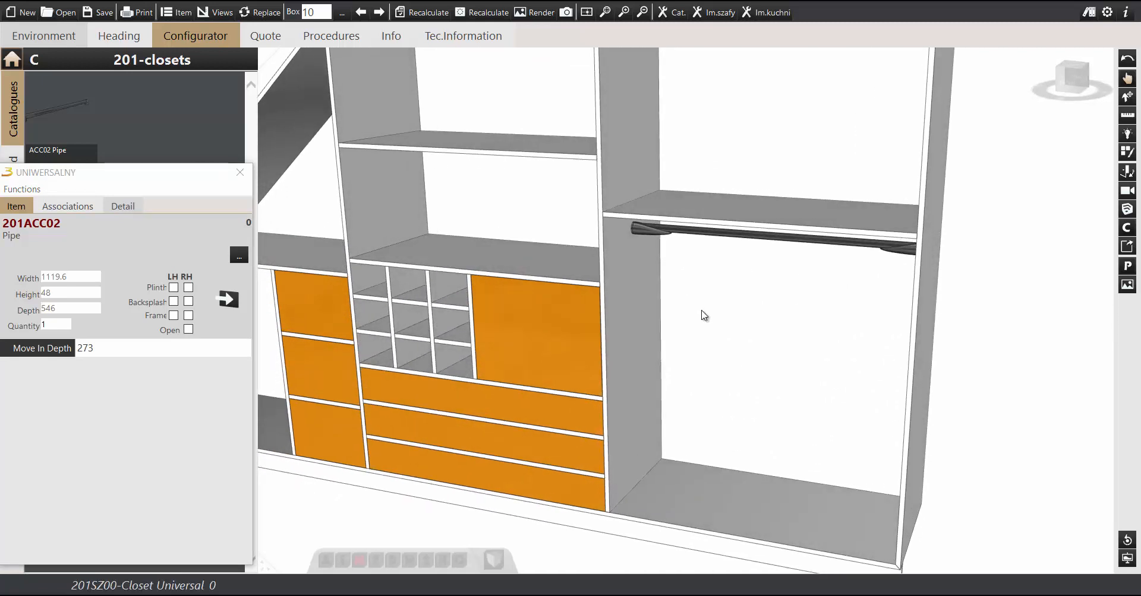
{"action": "middle_click_drag", "start_coordinate": [709, 260], "coordinate": [683, 352]}
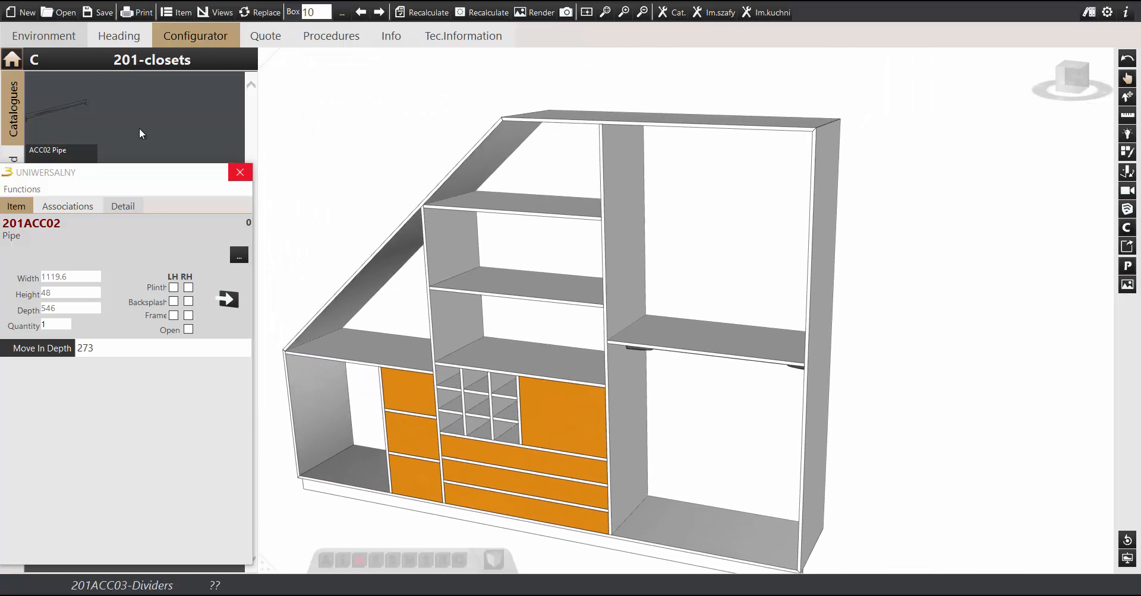
{"action": "left_click", "coordinate": [75, 126]}
{"action": "left_click", "coordinate": [676, 217]}
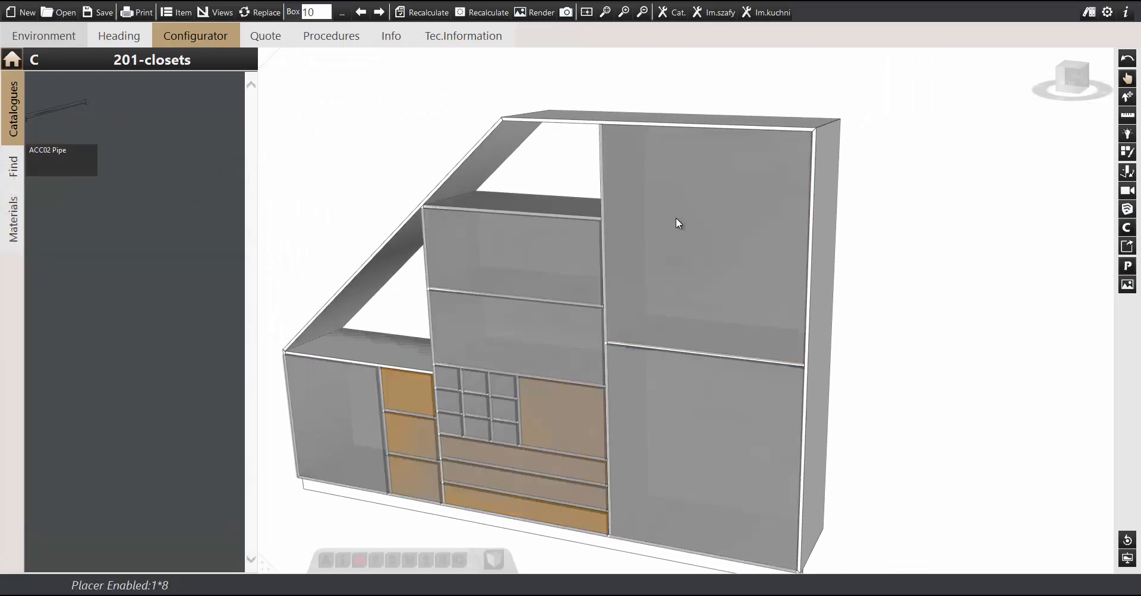
{"action": "left_click_drag", "start_coordinate": [677, 159], "coordinate": [678, 140]}
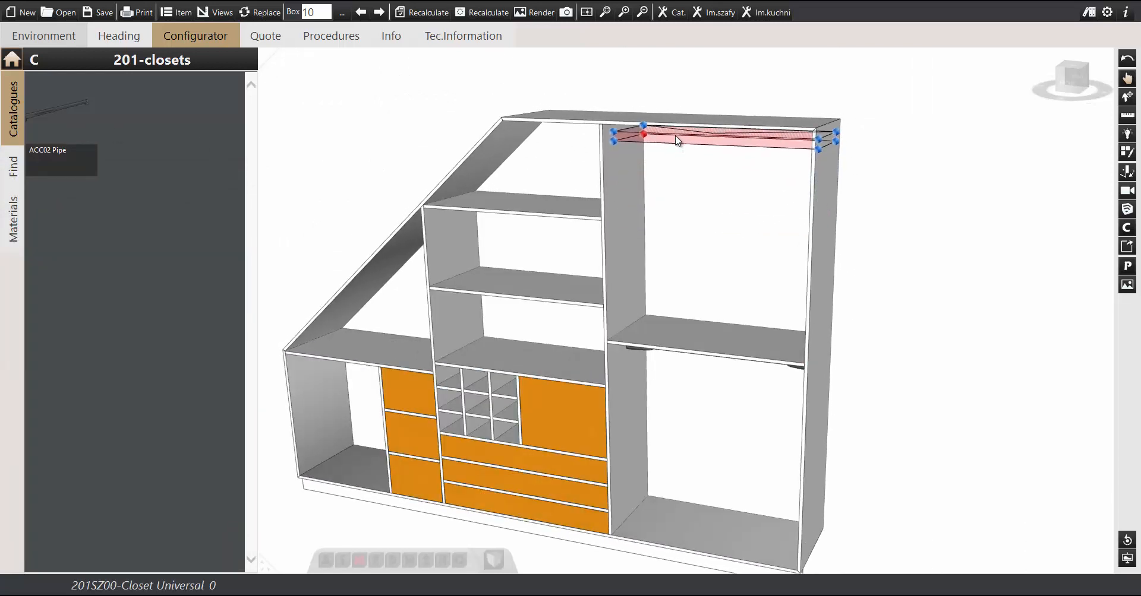
{"action": "left_click", "coordinate": [678, 141]}
{"action": "middle_click_drag", "start_coordinate": [704, 205], "coordinate": [702, 204]}
{"action": "mouse_move", "coordinate": [674, 275]}
{"action": "middle_mouse_down"}
{"action": "mouse_move", "coordinate": [680, 247]}
{"action": "mouse_move", "coordinate": [676, 276]}
{"action": "middle_mouse_up"}
{"action": "middle_click_drag", "start_coordinate": [519, 325], "coordinate": [570, 279]}
{"action": "scroll", "coordinate": [555, 297], "scroll_direction": "down", "scroll_amount": 1}
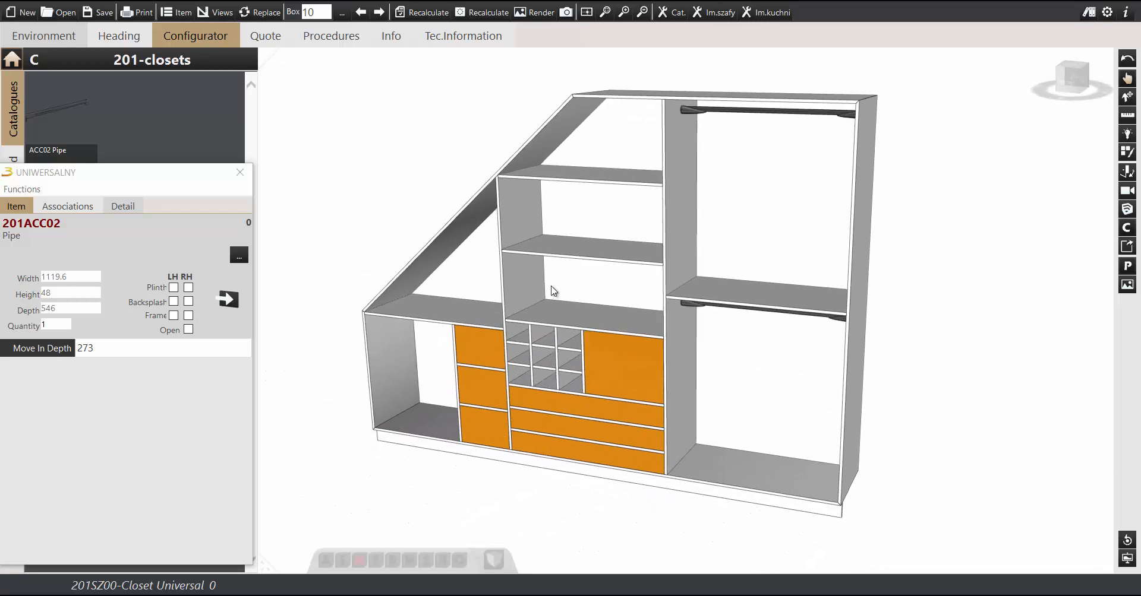
{"action": "left_click", "coordinate": [240, 172]}
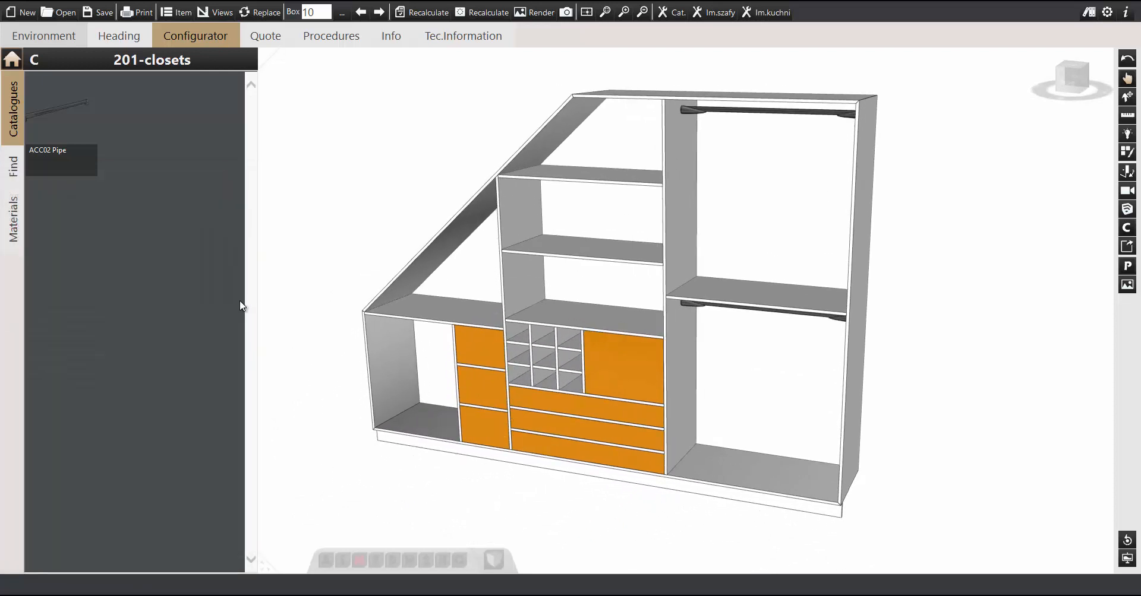
- Place an ACC04 Web Serwis basket unit from Accessories Web in the open compartment beside the three-drawer stack
{"action": "left_click", "coordinate": [134, 62]}
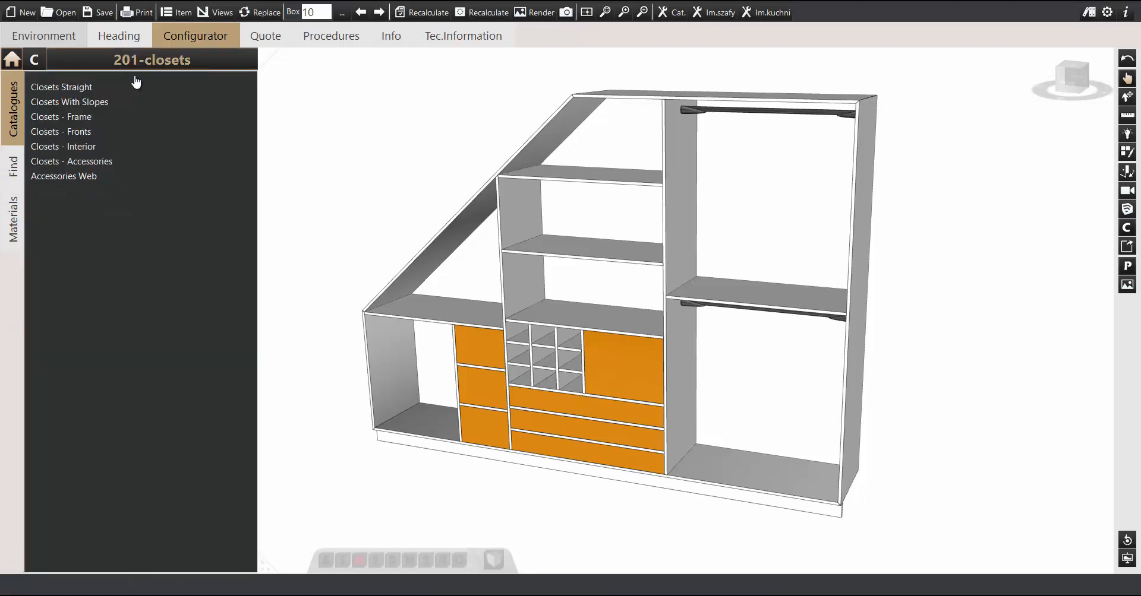
{"action": "left_click", "coordinate": [79, 179]}
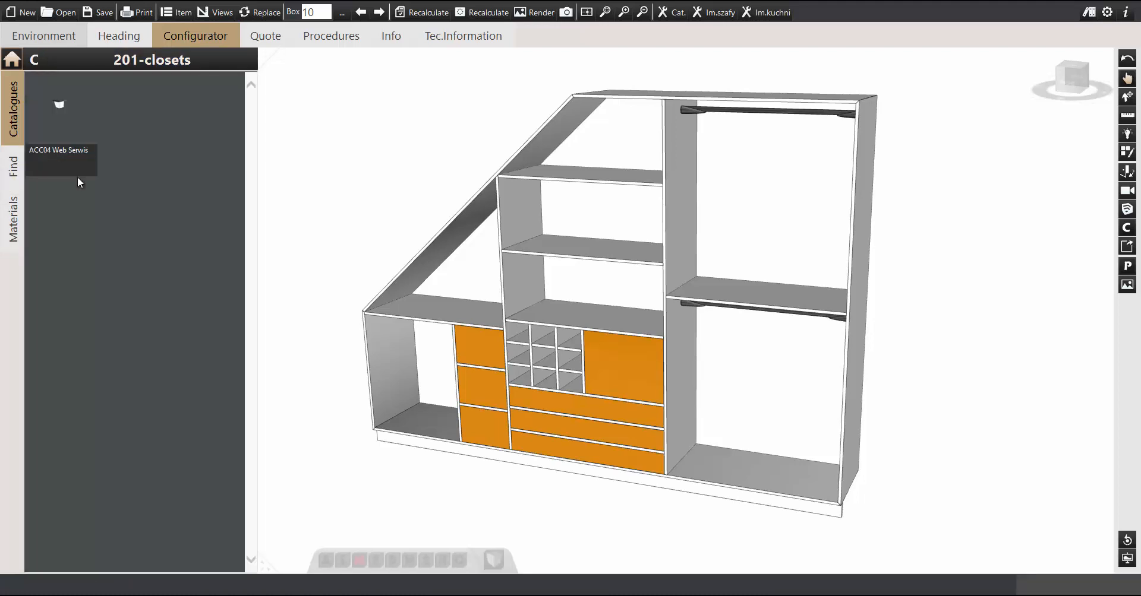
{"action": "middle_click_drag", "start_coordinate": [392, 314], "coordinate": [468, 287]}
{"action": "scroll", "coordinate": [468, 288], "scroll_direction": "up", "scroll_amount": 4}
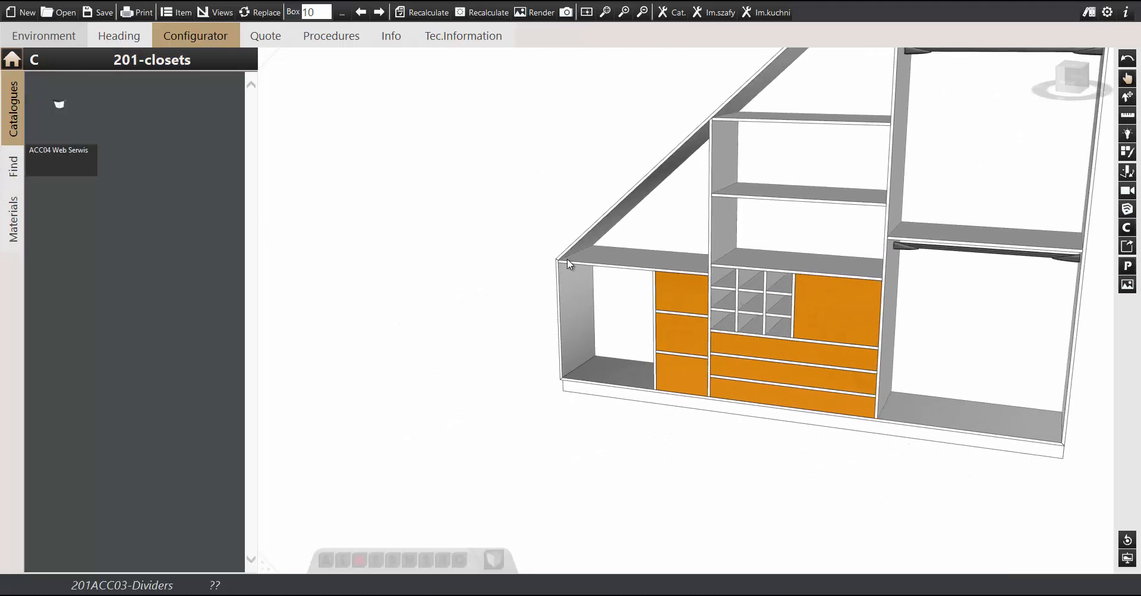
{"action": "left_click", "coordinate": [47, 112]}
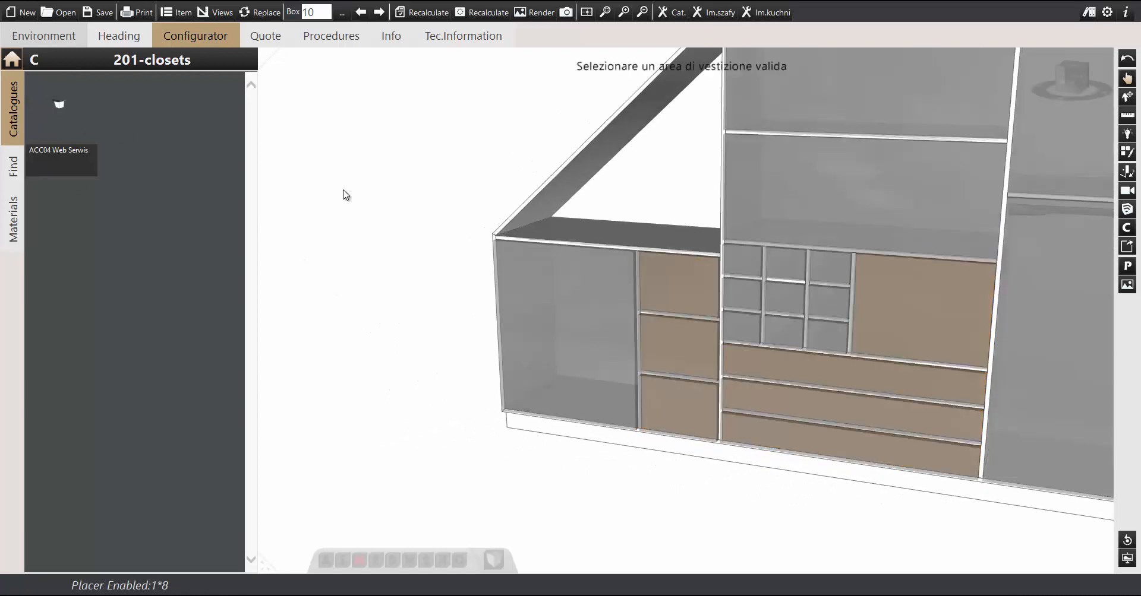
{"action": "left_click", "coordinate": [551, 318]}
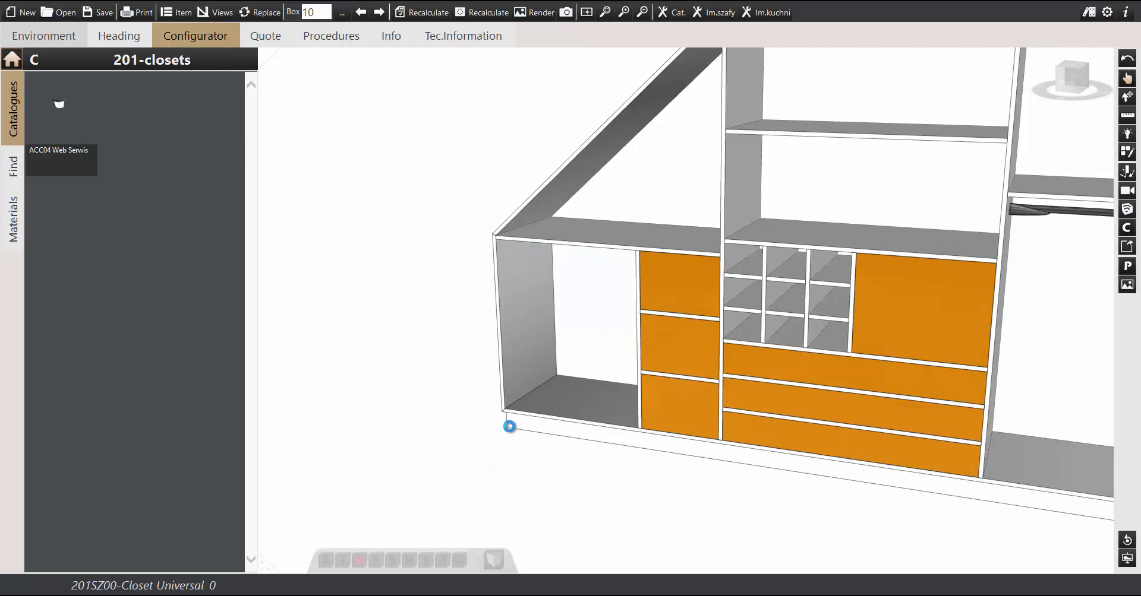
{"action": "middle_click_drag", "start_coordinate": [515, 410], "coordinate": [643, 358]}
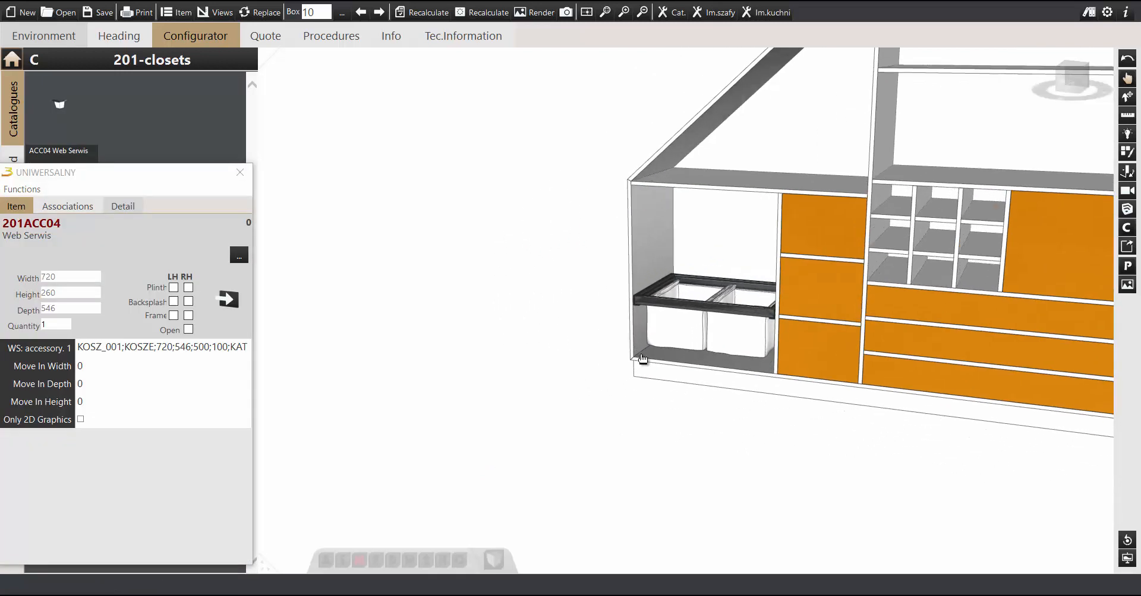
{"action": "scroll", "coordinate": [642, 358], "scroll_direction": "up", "scroll_amount": 4}
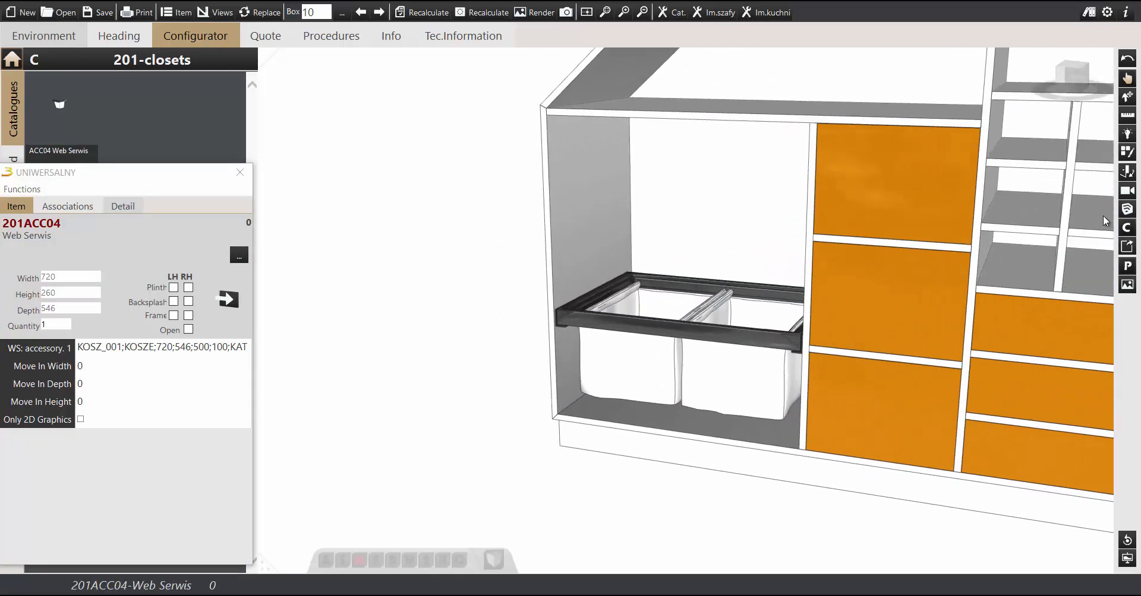
- Slide the basket unit out and back in to check its movement, and close its properties
{"action": "left_click", "coordinate": [692, 335]}
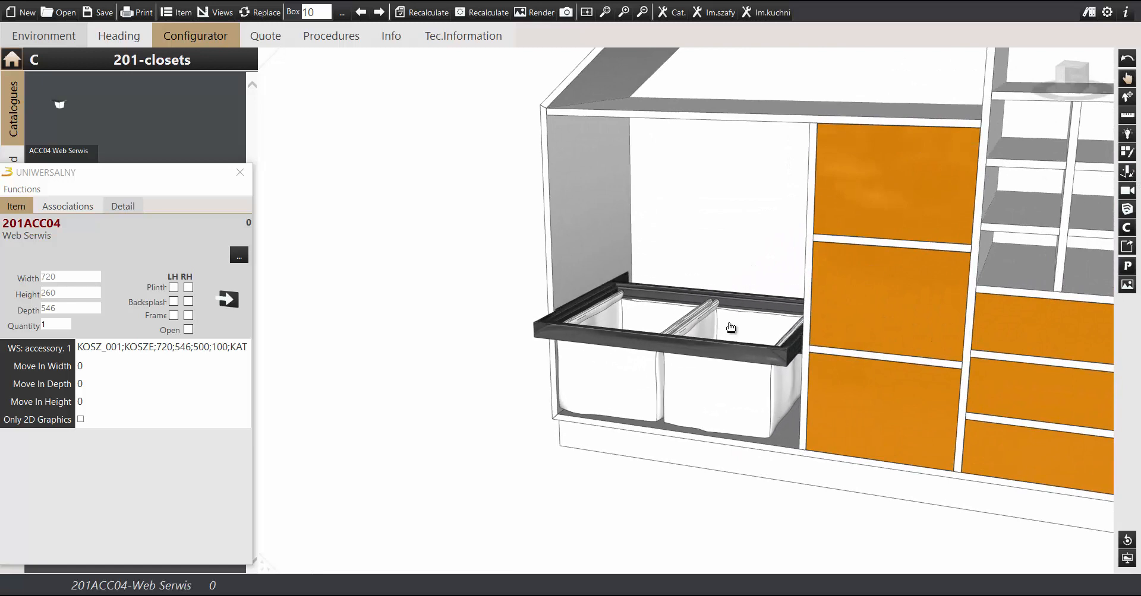
{"action": "middle_click_drag", "start_coordinate": [731, 327], "coordinate": [719, 340]}
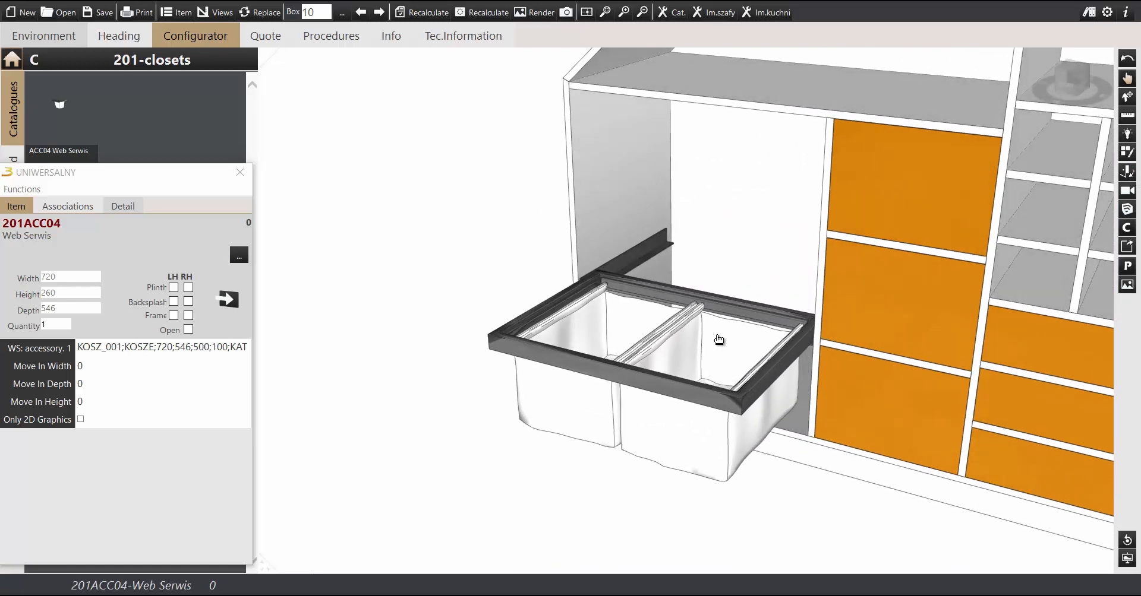
{"action": "left_click", "coordinate": [719, 339]}
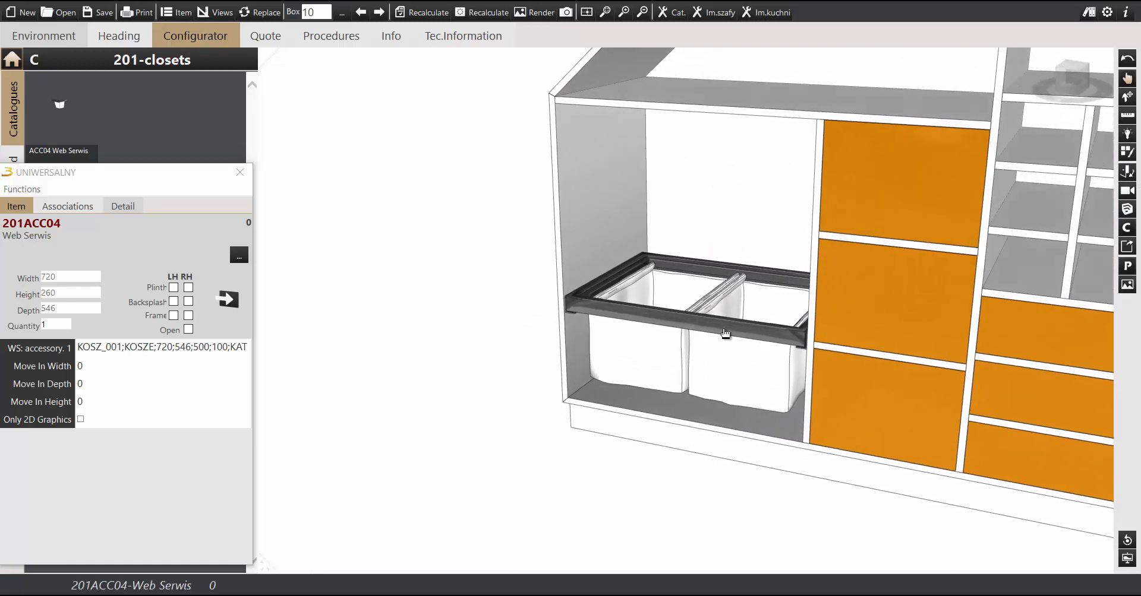
{"action": "left_click", "coordinate": [724, 334]}
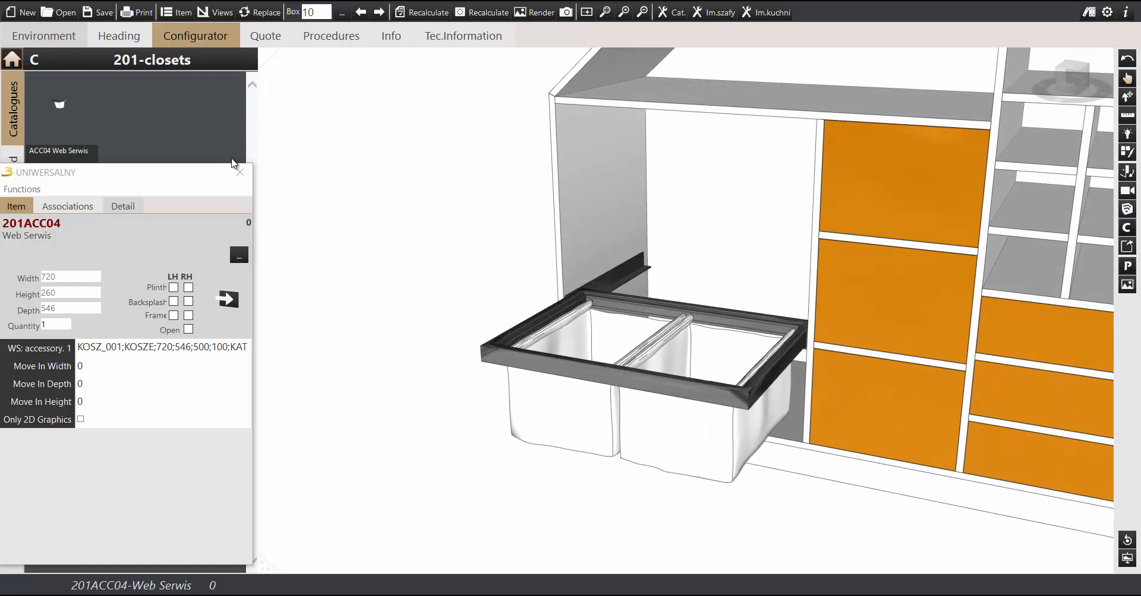
{"action": "left_click", "coordinate": [239, 171]}
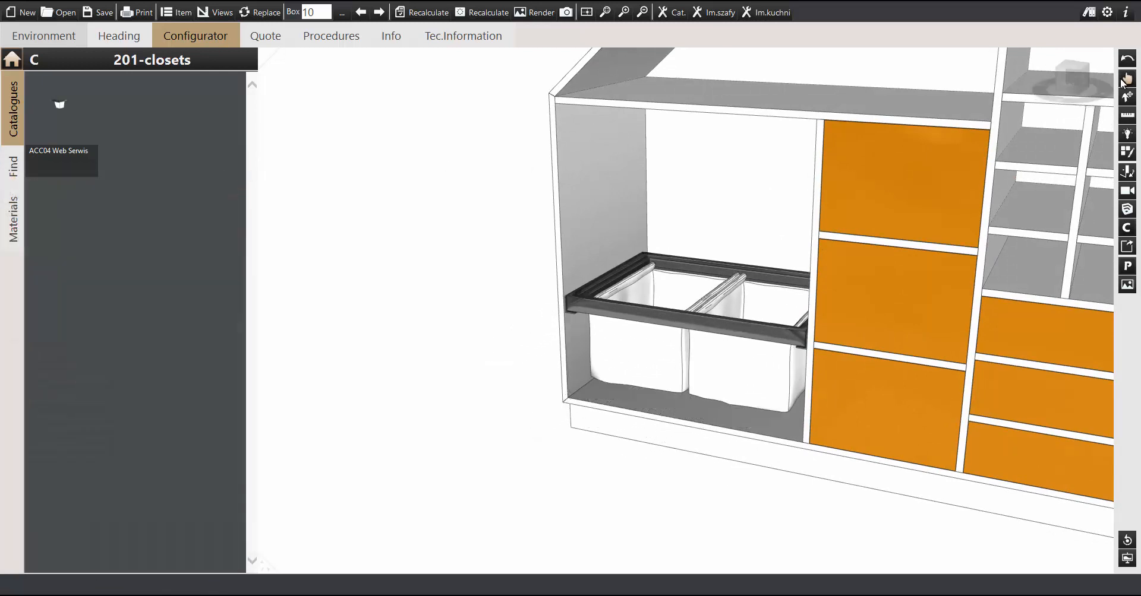
- Add a second ACC04 Web Serwis basket unit above the first in the same compartment and shift both upward
{"action": "left_click", "coordinate": [79, 122]}
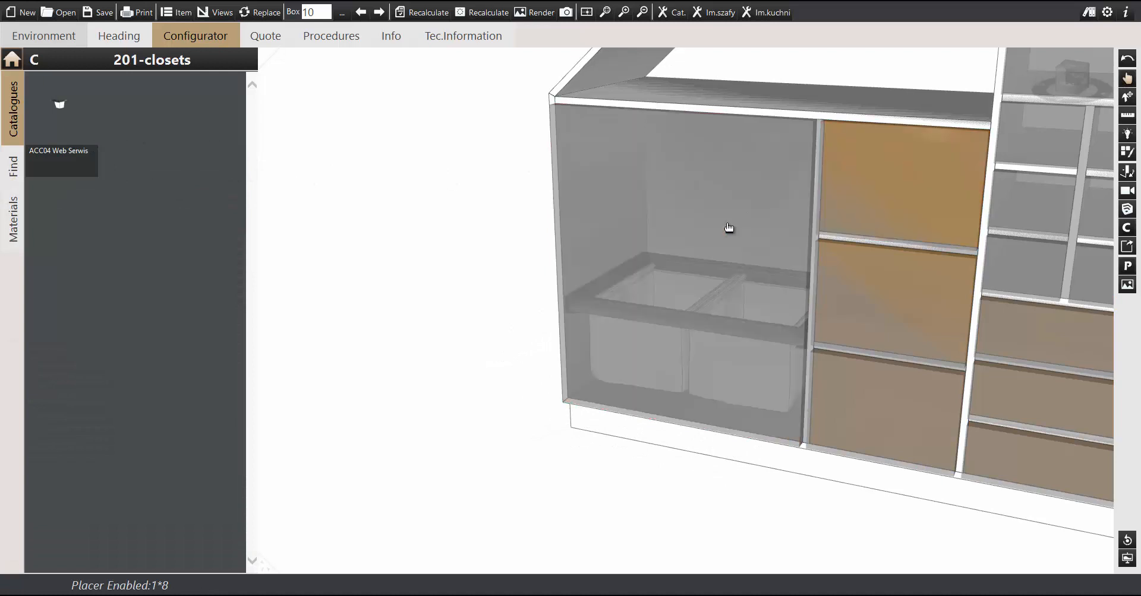
{"action": "left_click", "coordinate": [696, 249]}
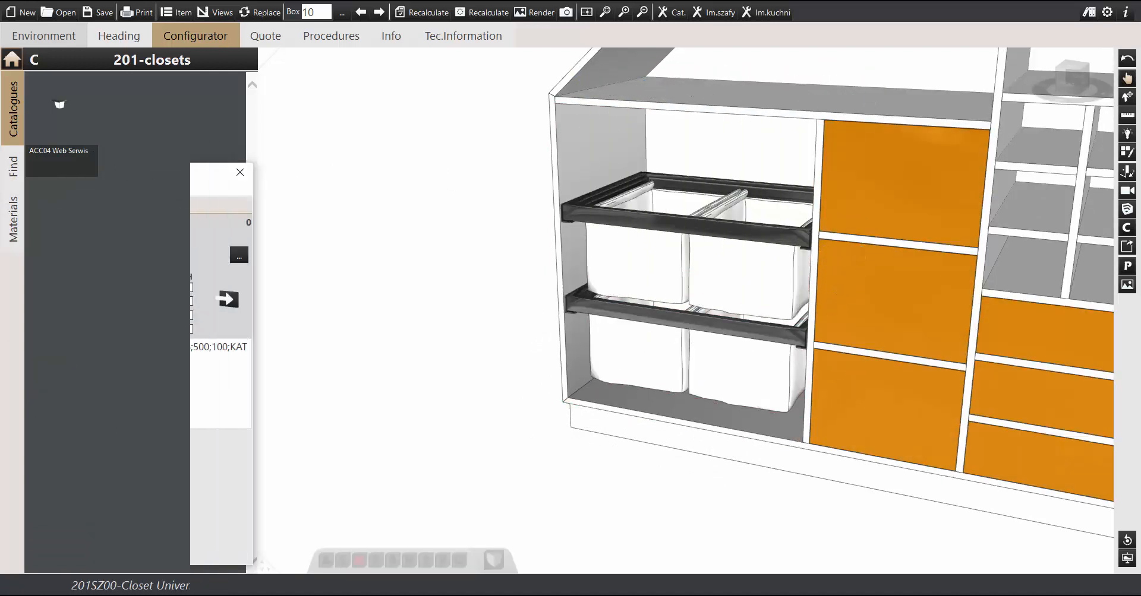
{"action": "left_click_drag", "start_coordinate": [741, 237], "coordinate": [743, 198]}
{"action": "left_click", "coordinate": [709, 348]}
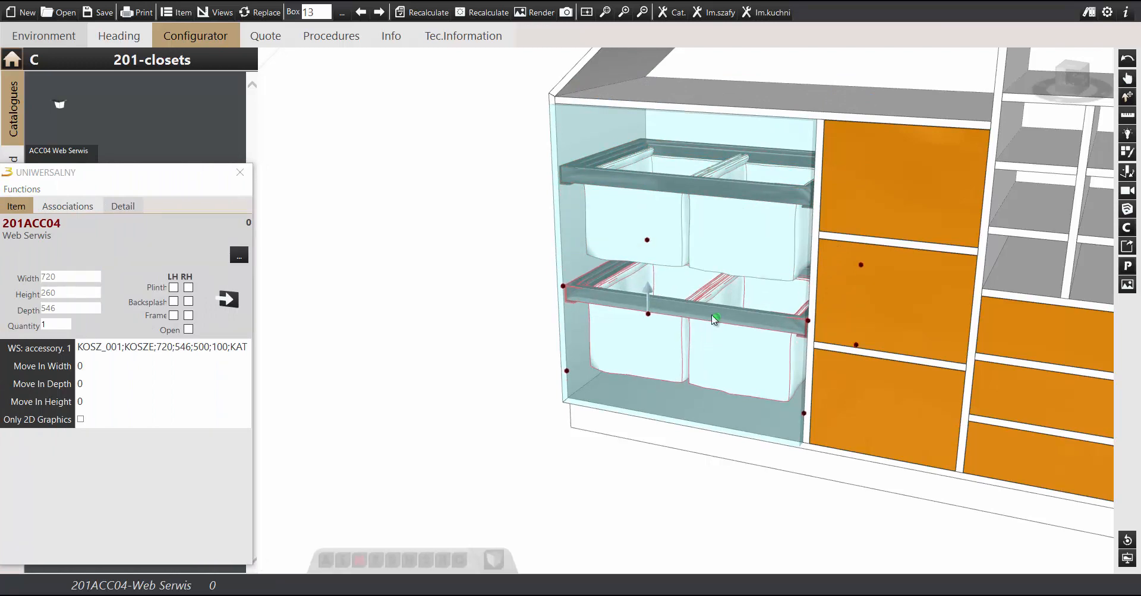
{"action": "left_click", "coordinate": [740, 228]}
{"action": "left_click_drag", "start_coordinate": [747, 219], "coordinate": [840, 233]}
- Check the pull-out movement of the lower and upper basket units
{"action": "left_click", "coordinate": [1128, 82]}
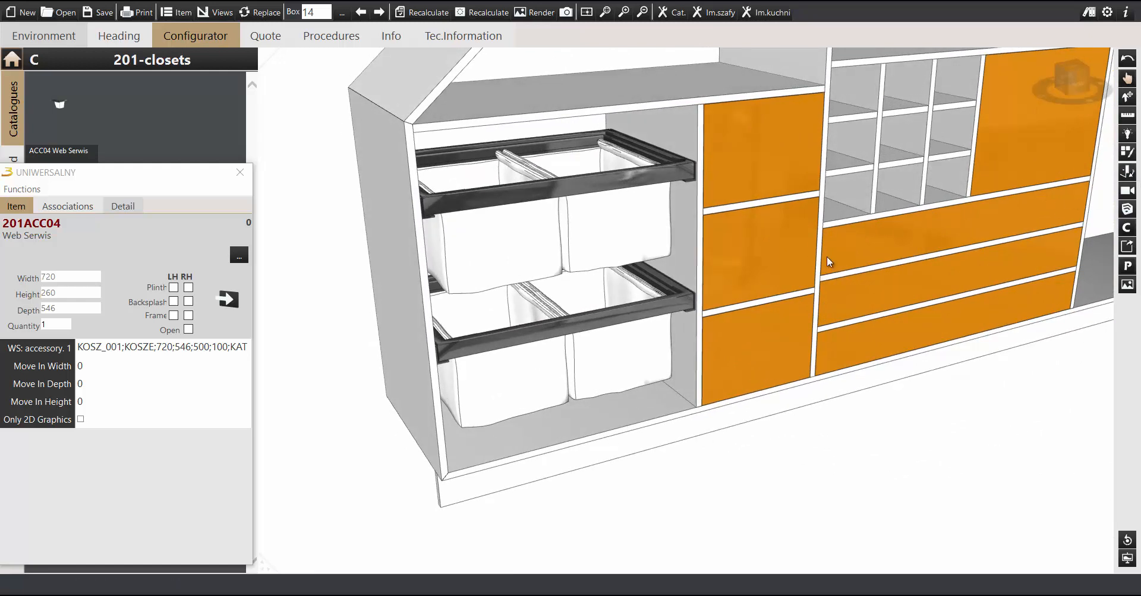
{"action": "left_click", "coordinate": [630, 351]}
{"action": "left_click", "coordinate": [606, 219]}
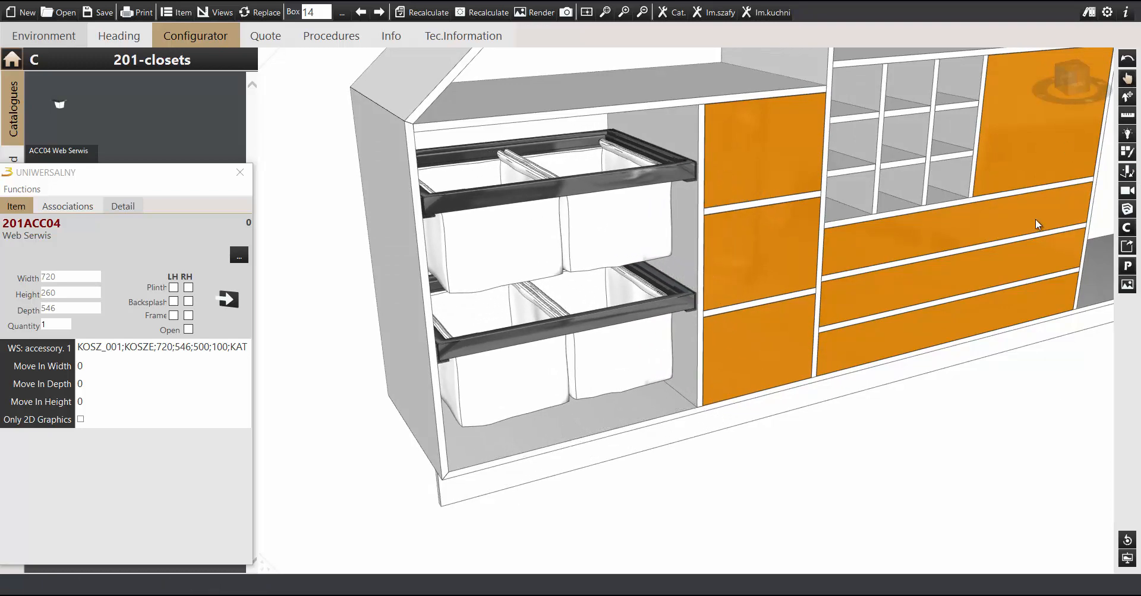
{"action": "scroll", "coordinate": [980, 238], "scroll_direction": "down", "scroll_amount": 5}
{"action": "scroll", "coordinate": [879, 267], "scroll_direction": "down", "scroll_amount": 4}
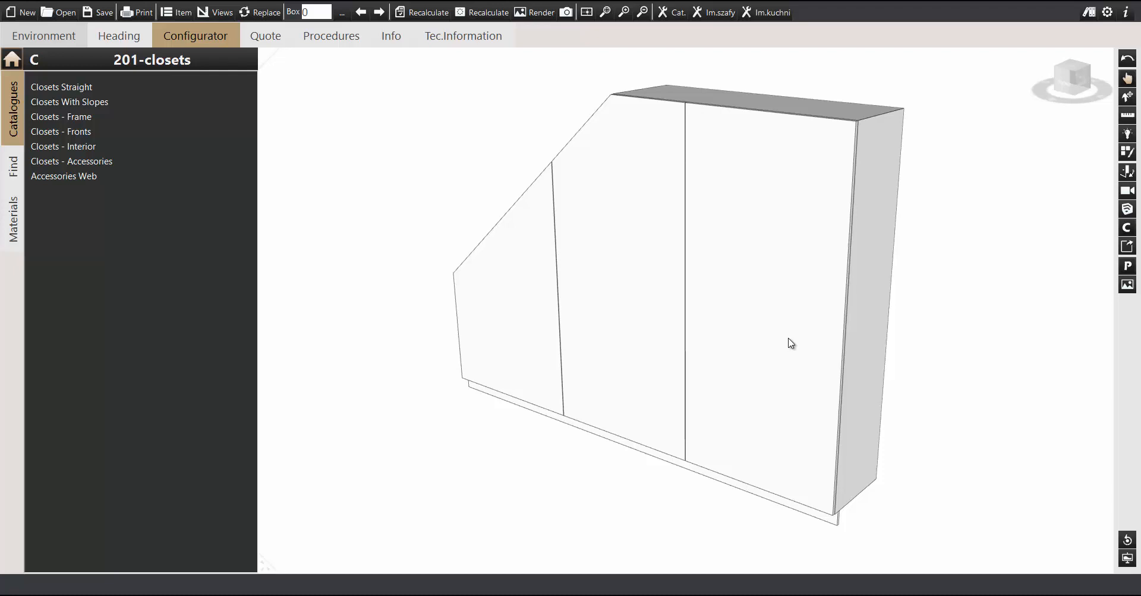
- Set the Front material of the whole closet to the Laminated finish 12-96-76
{"action": "left_click", "coordinate": [789, 342]}
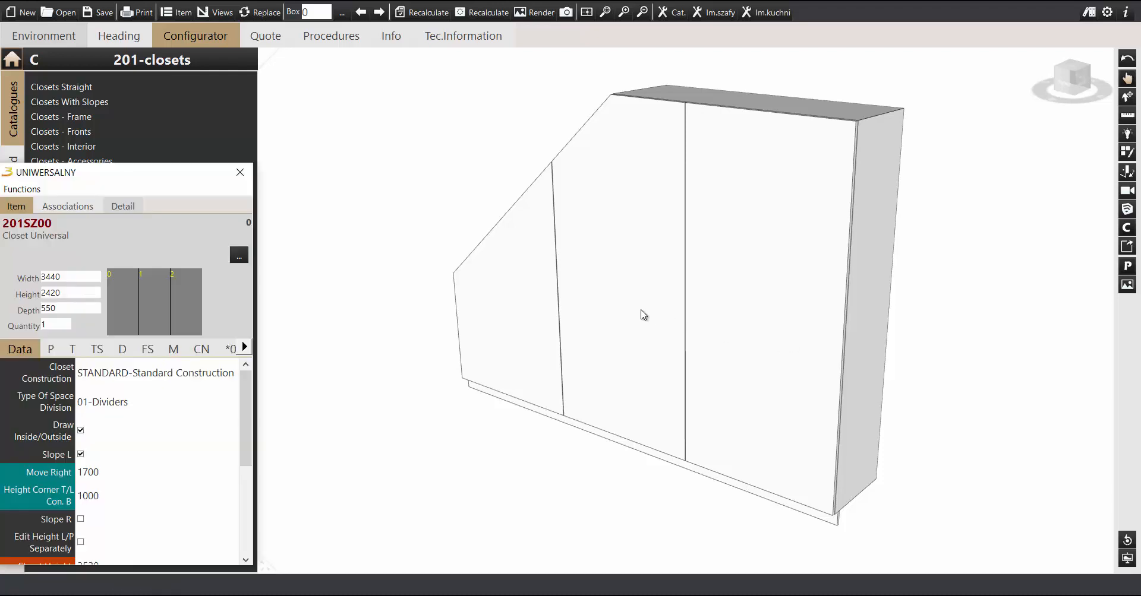
{"action": "left_click_drag", "start_coordinate": [211, 178], "coordinate": [299, 123]}
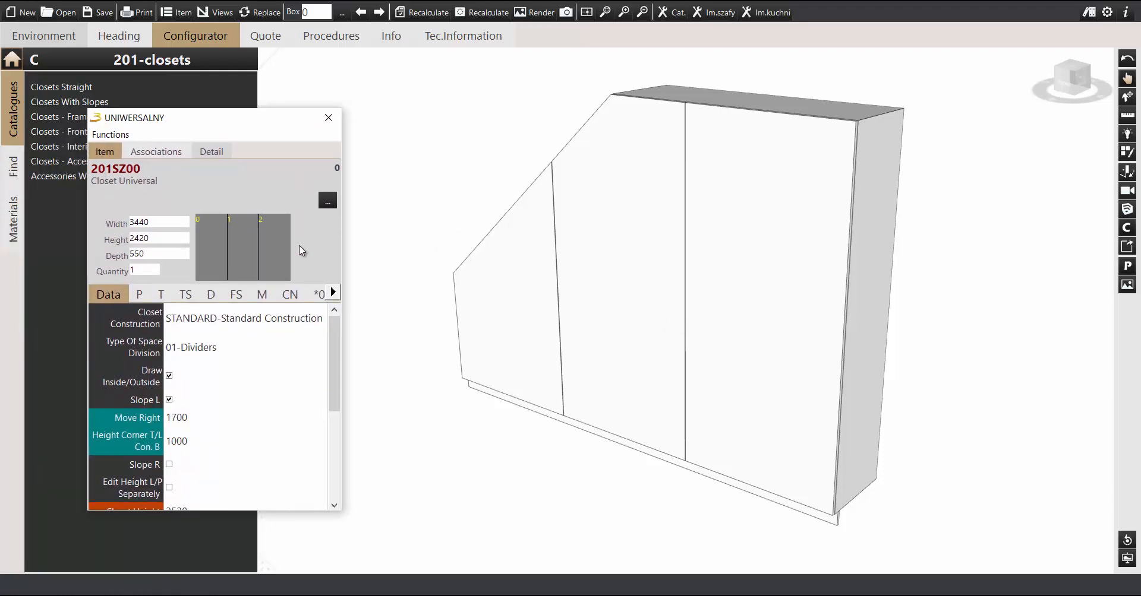
{"action": "left_click", "coordinate": [263, 293]}
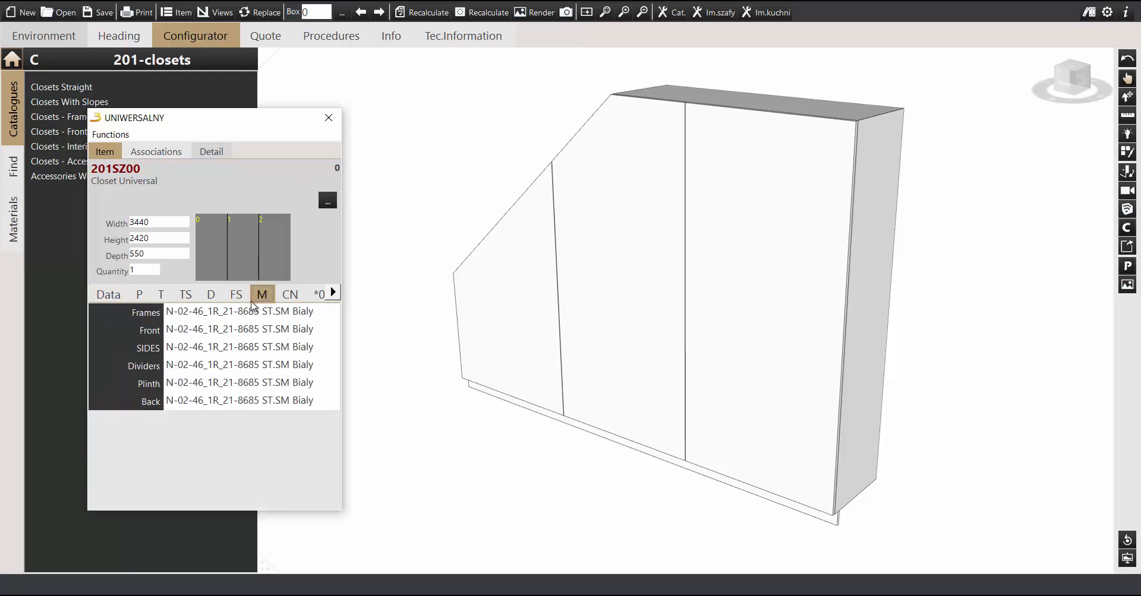
{"action": "double_click", "coordinate": [230, 335]}
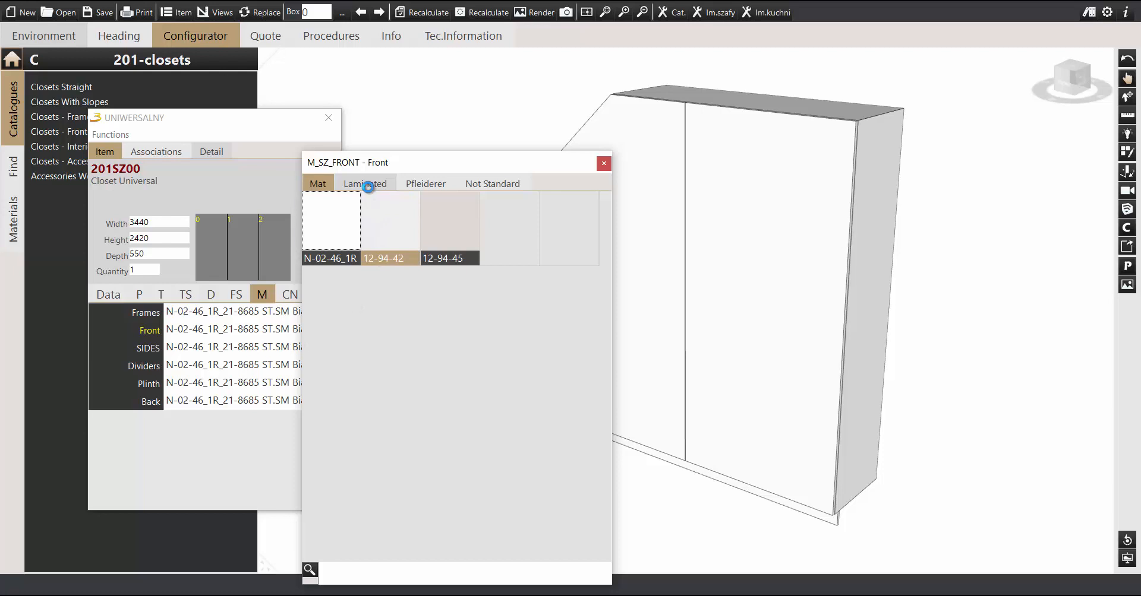
{"action": "left_click", "coordinate": [367, 187]}
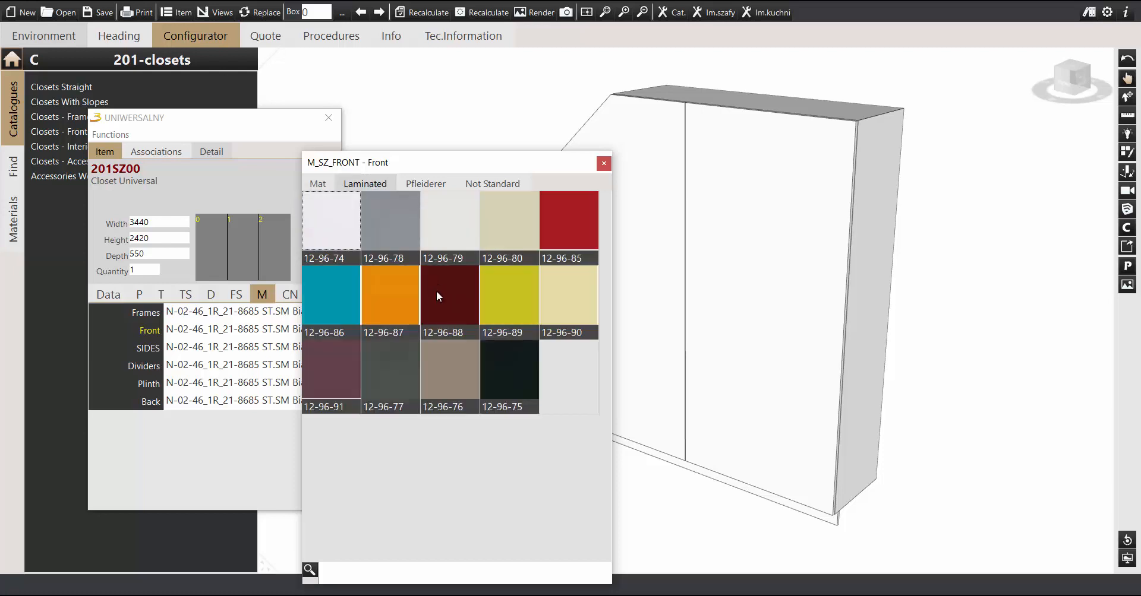
{"action": "left_click", "coordinate": [460, 366]}
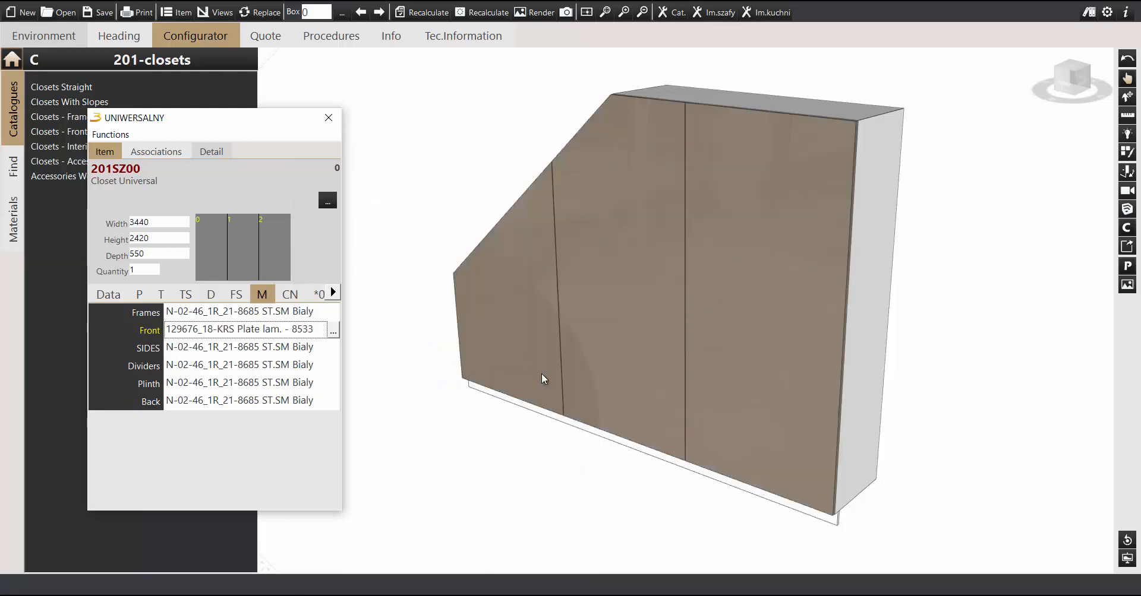
{"action": "left_click", "coordinate": [608, 252]}
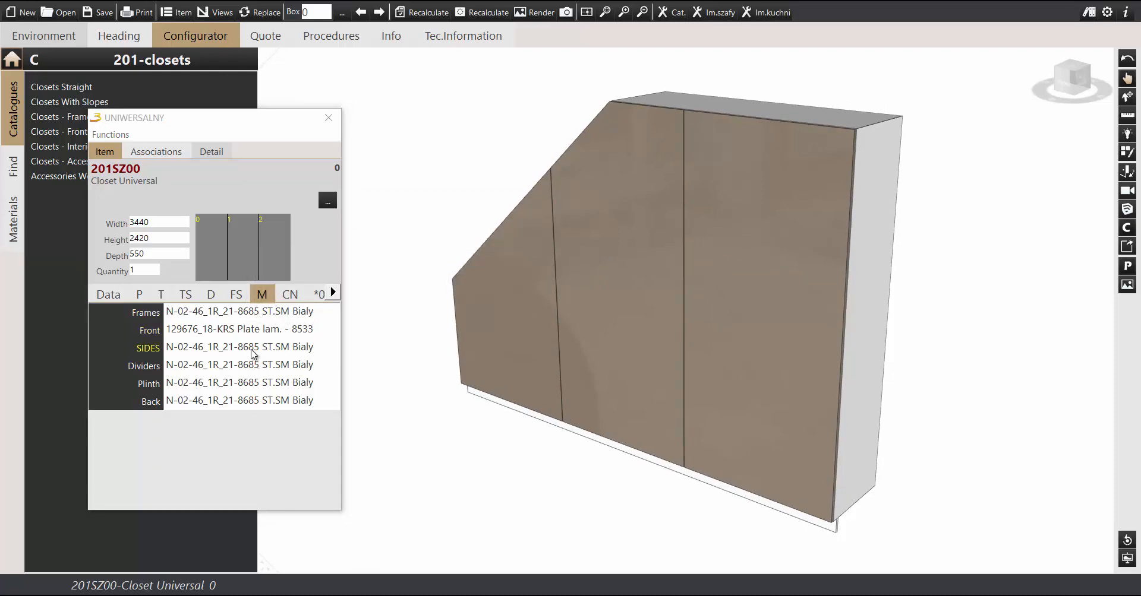
{"action": "left_click", "coordinate": [334, 355]}
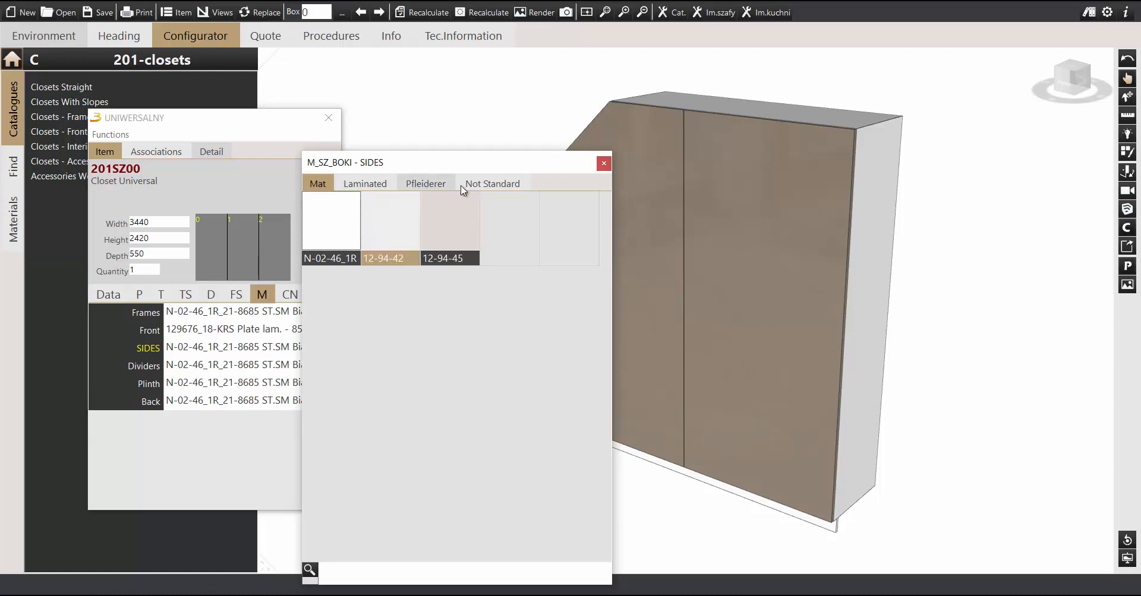
{"action": "left_click", "coordinate": [492, 183]}
{"action": "left_click", "coordinate": [468, 372]}
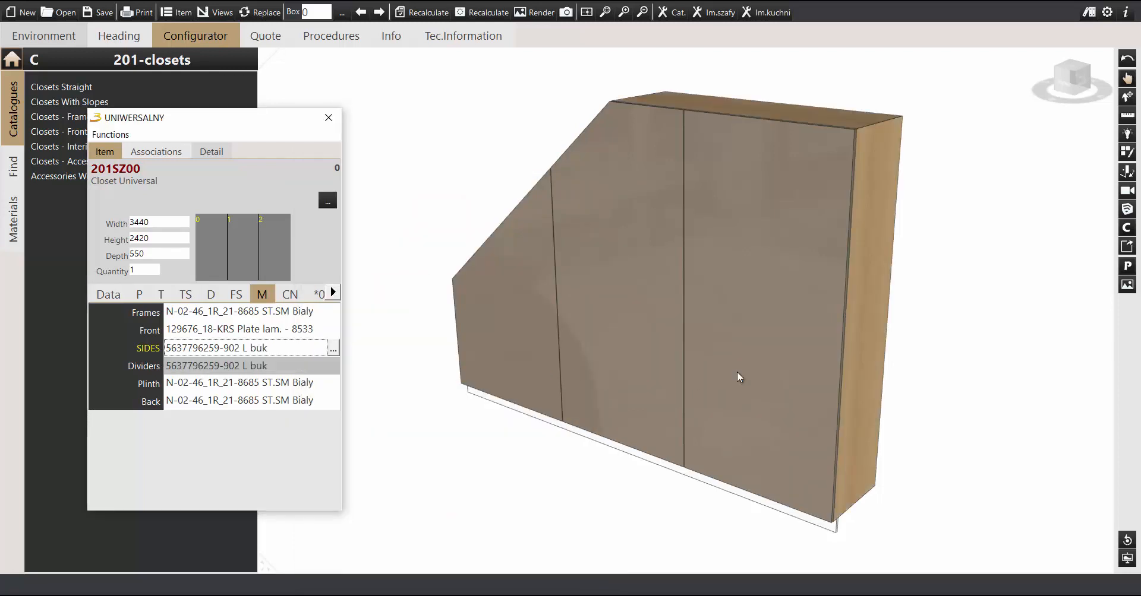
{"action": "left_click", "coordinate": [821, 347]}
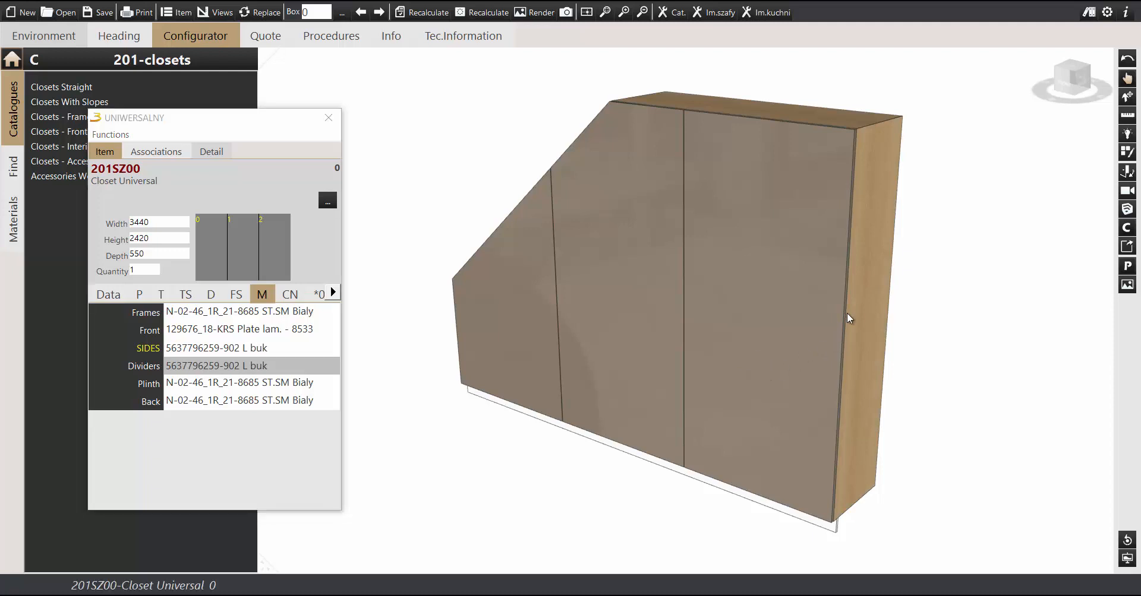
{"action": "middle_click_drag", "start_coordinate": [895, 332], "coordinate": [986, 315]}
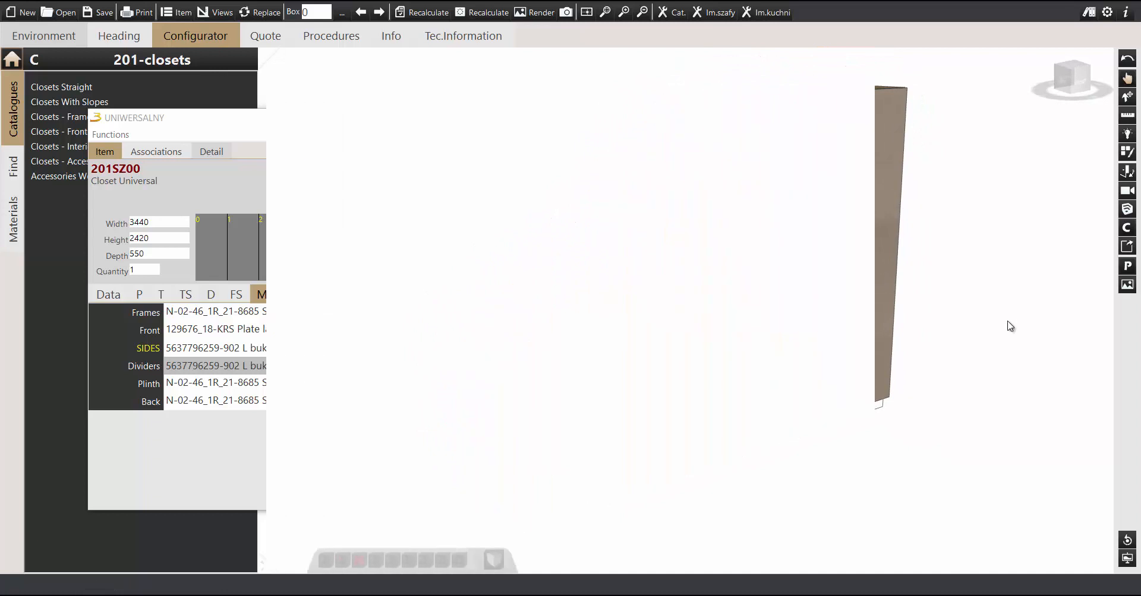
- Insert an F_BOCZ Side Plate from the 101-kitchen catalogue into the empty scene
{"action": "left_click", "coordinate": [173, 172]}
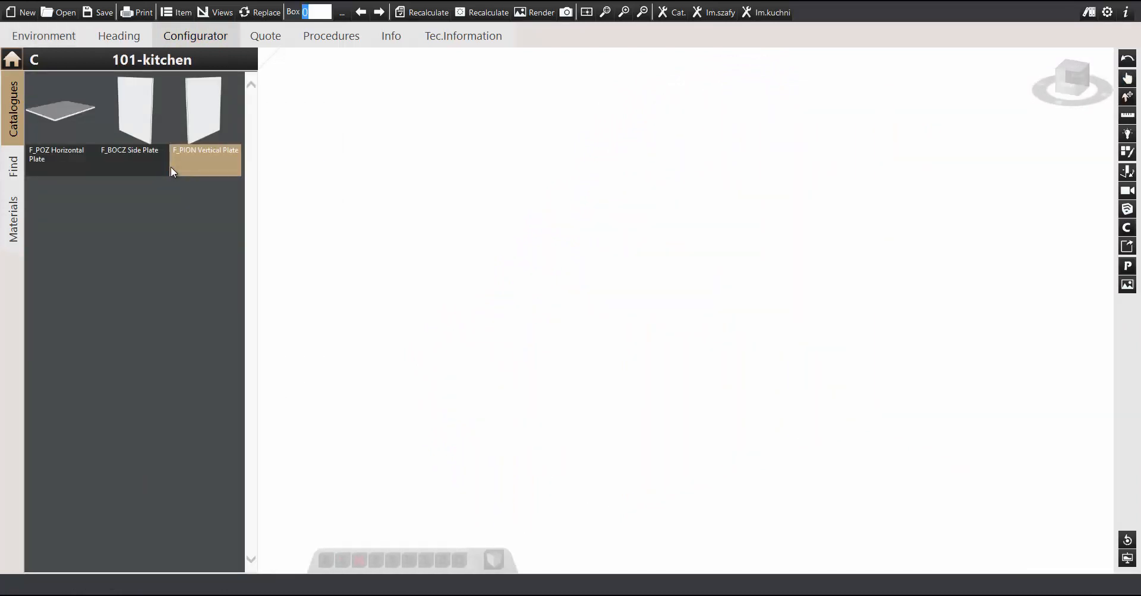
{"action": "left_click", "coordinate": [144, 121]}
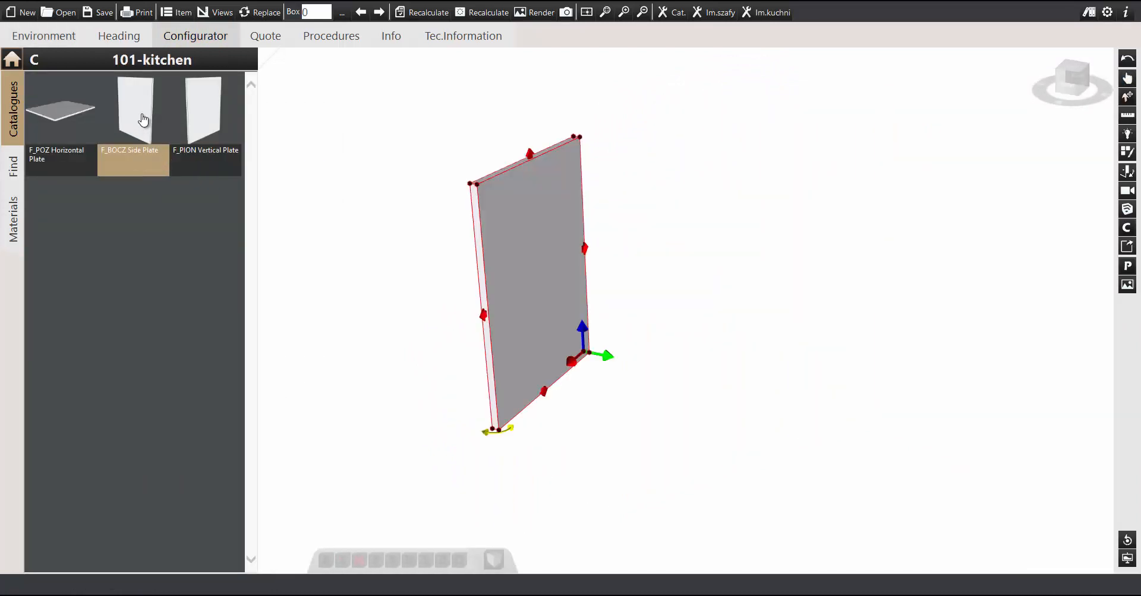
{"action": "middle_click_drag", "start_coordinate": [473, 234], "coordinate": [501, 229]}
{"action": "scroll", "coordinate": [524, 241], "scroll_direction": "up", "scroll_amount": 3}
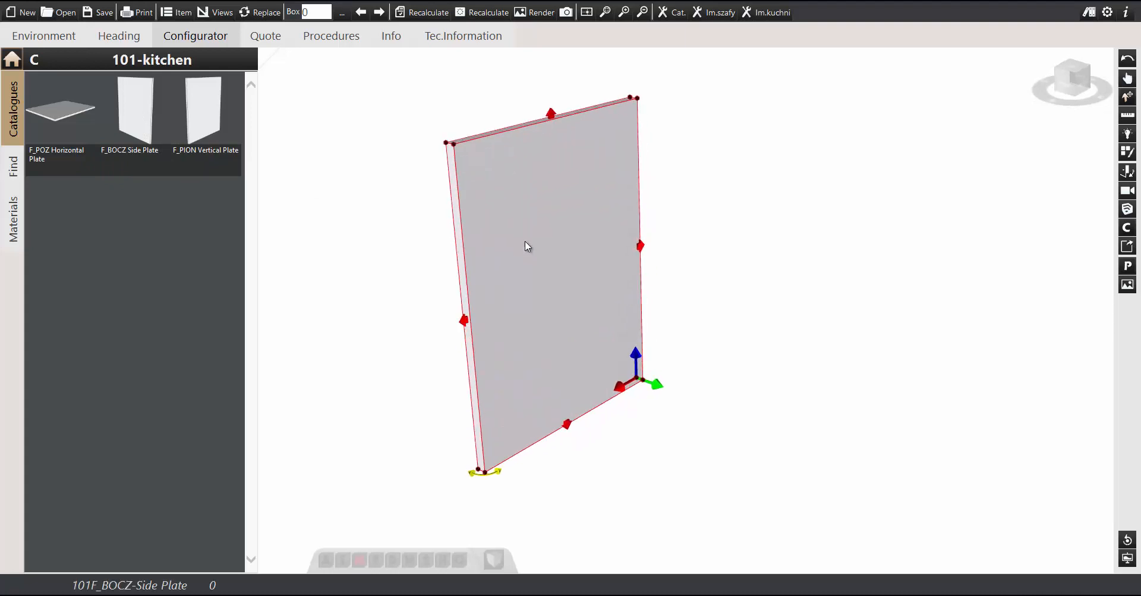
{"action": "scroll", "coordinate": [524, 240], "scroll_direction": "down", "scroll_amount": 1}
{"action": "middle_click_drag", "start_coordinate": [524, 240], "coordinate": [561, 259]}
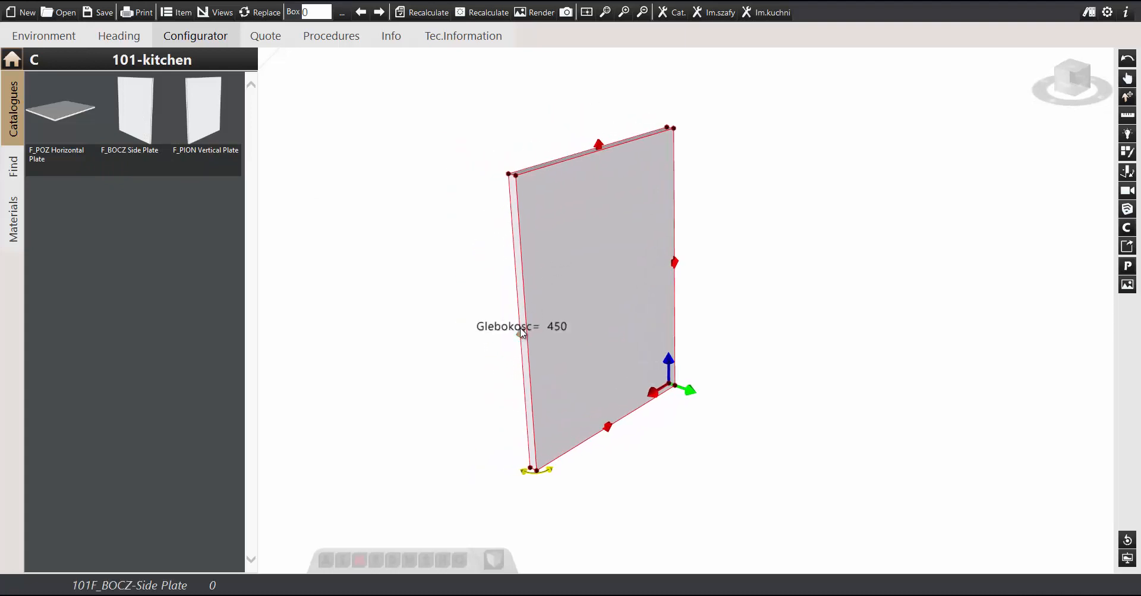
- Stretch the side plate to a greater depth at its front edge and a greater height at its upper edge
{"action": "mouse_move", "coordinate": [522, 333]}
{"action": "left_mouse_down"}
{"action": "mouse_move", "coordinate": [452, 382]}
{"action": "mouse_move", "coordinate": [454, 370]}
{"action": "mouse_move", "coordinate": [501, 364]}
{"action": "left_mouse_up"}
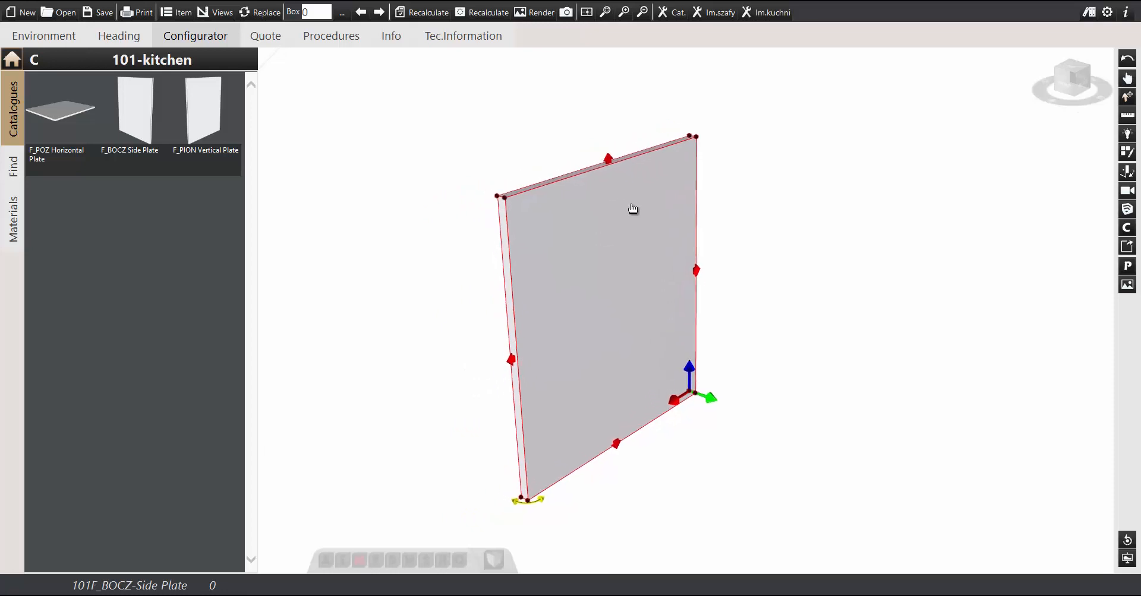
{"action": "left_click_drag", "start_coordinate": [609, 162], "coordinate": [616, 101]}
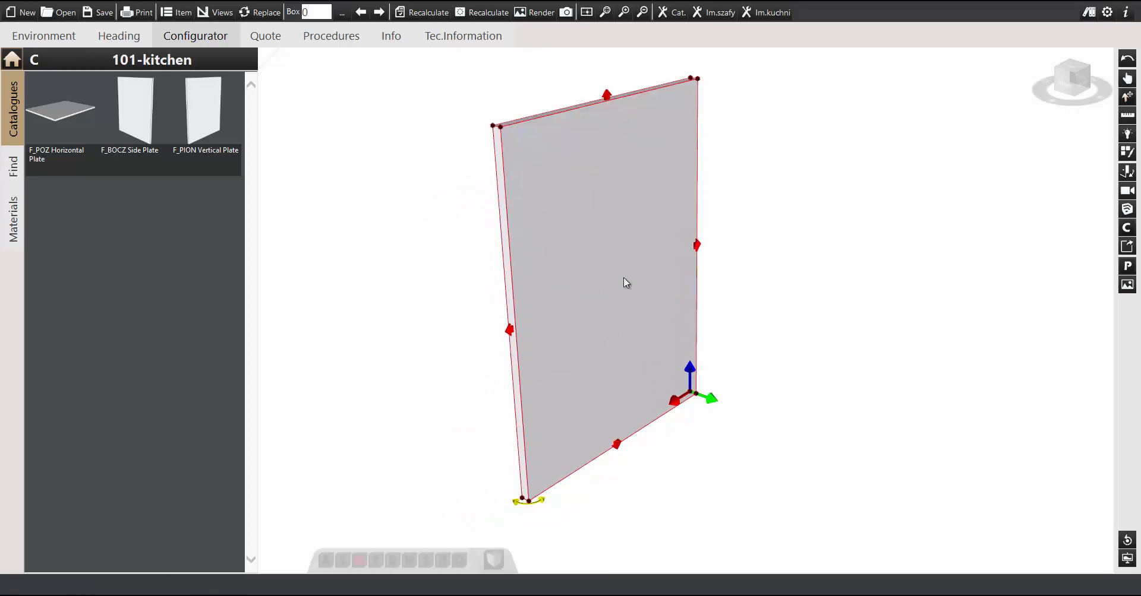
{"action": "scroll", "coordinate": [623, 279], "scroll_direction": "down", "scroll_amount": 2}
{"action": "middle_click_drag", "start_coordinate": [690, 292], "coordinate": [640, 281]}
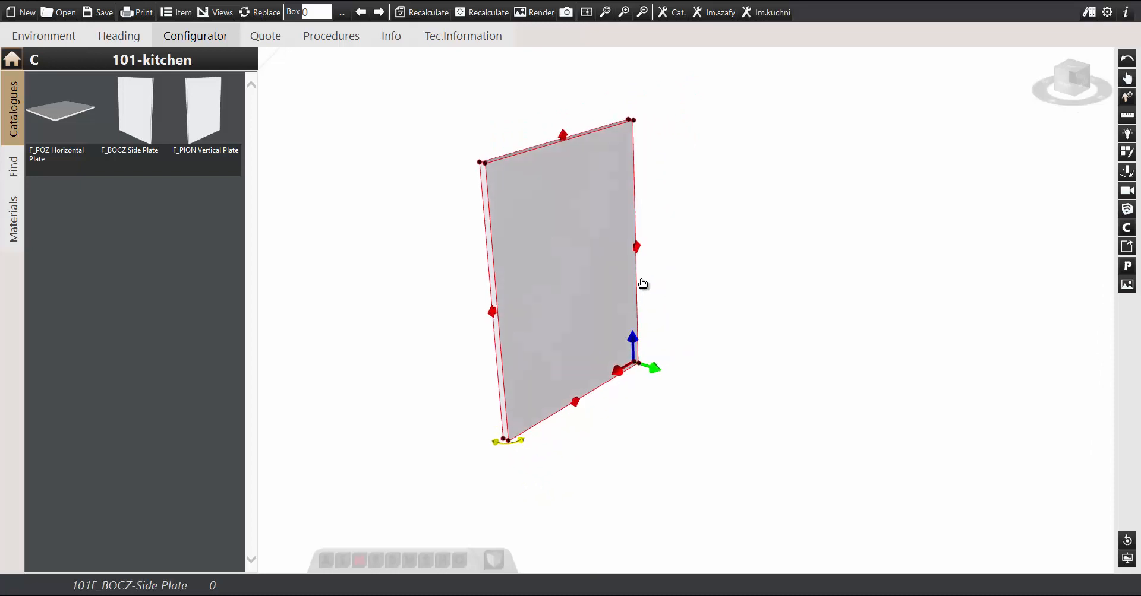
- Duplicate the side plate and move the copy sideways by 600-18 to form the opposite side
{"action": "right_click_drag", "start_coordinate": [643, 284], "coordinate": [570, 284]}
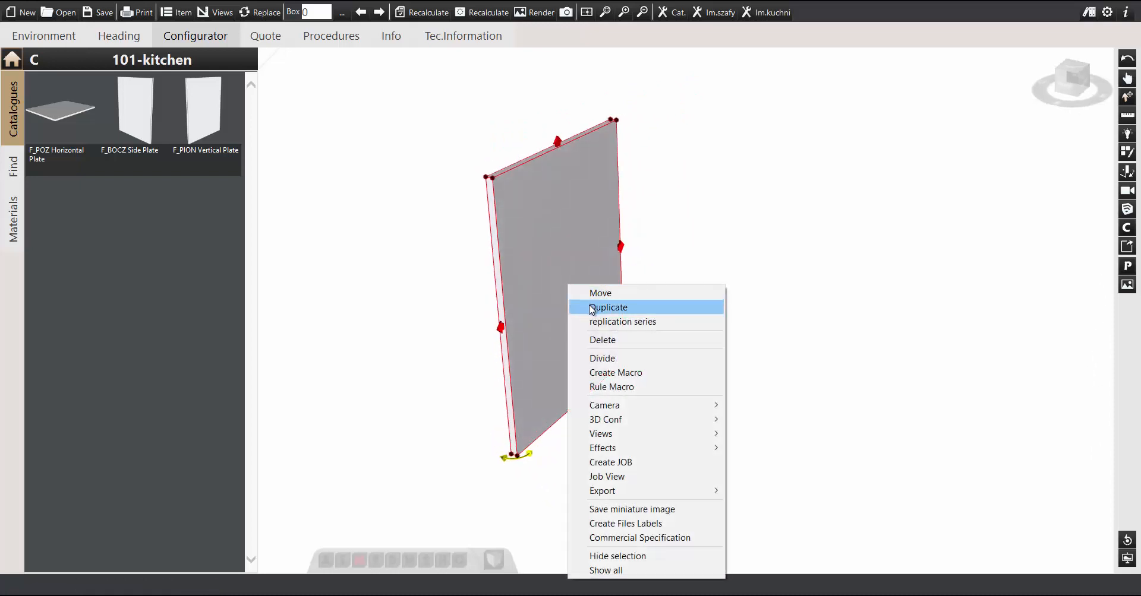
{"action": "left_click", "coordinate": [608, 307]}
{"action": "left_click", "coordinate": [647, 346]}
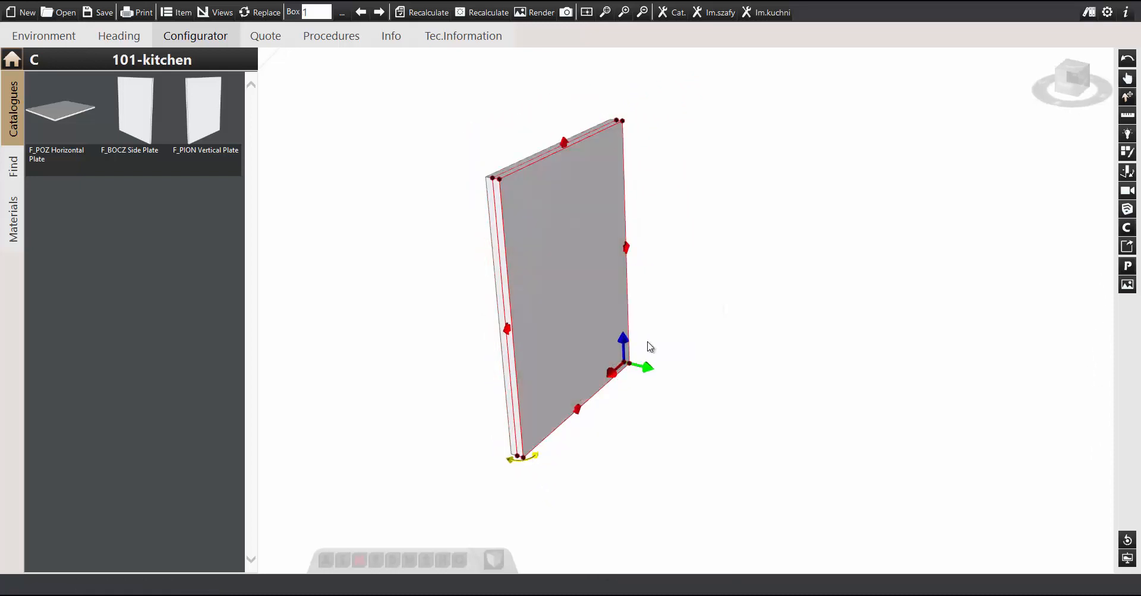
{"action": "left_click", "coordinate": [648, 369]}
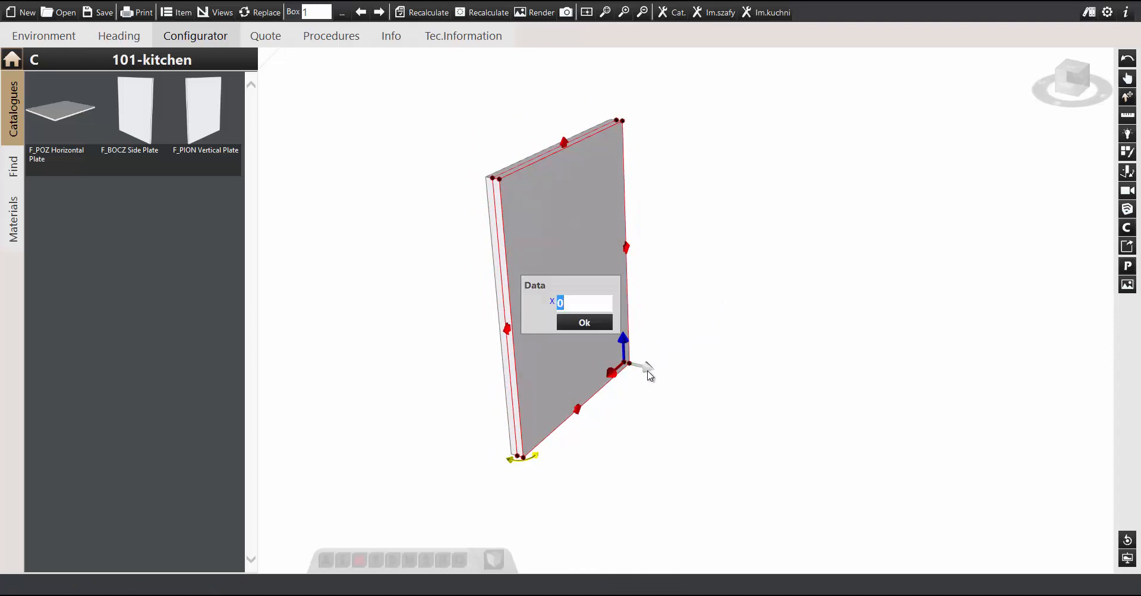
{"action": "type", "text": "600-18"}
{"action": "key", "text": "Return"}
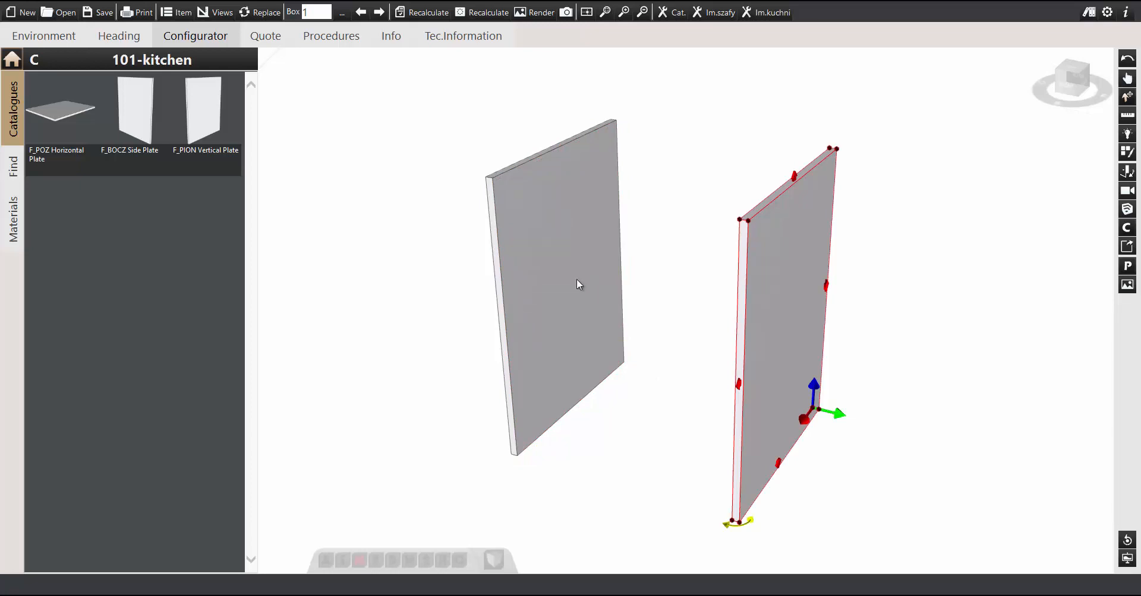
- Place an F_POZ Horizontal Plate as the bottom between the side plates and shorten its width to the second side's inner face
{"action": "left_click", "coordinate": [71, 119]}
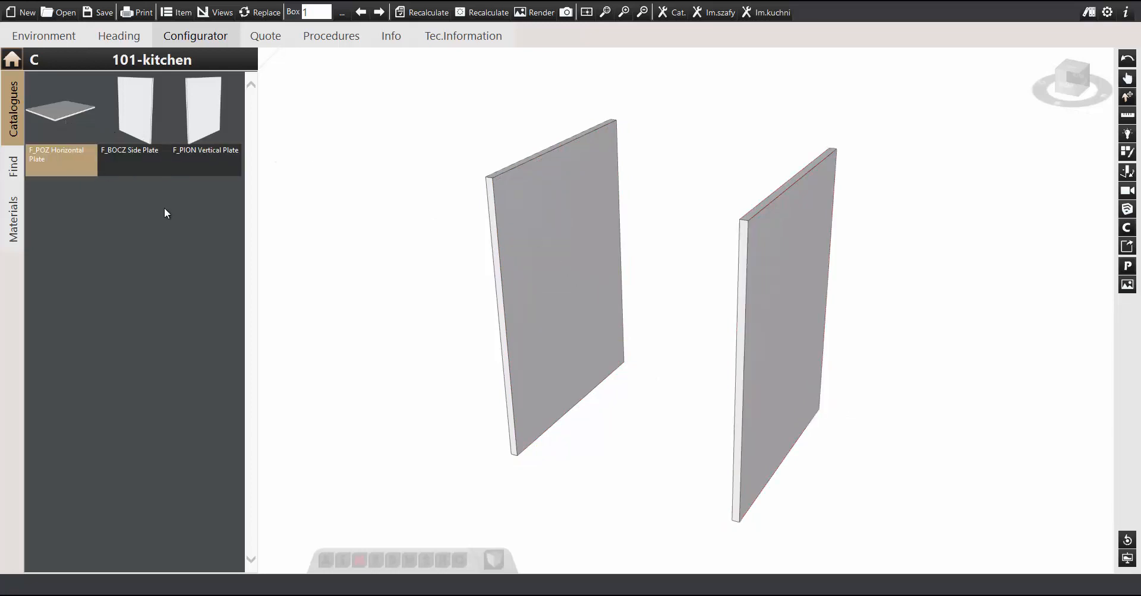
{"action": "left_click_drag", "start_coordinate": [835, 508], "coordinate": [646, 466]}
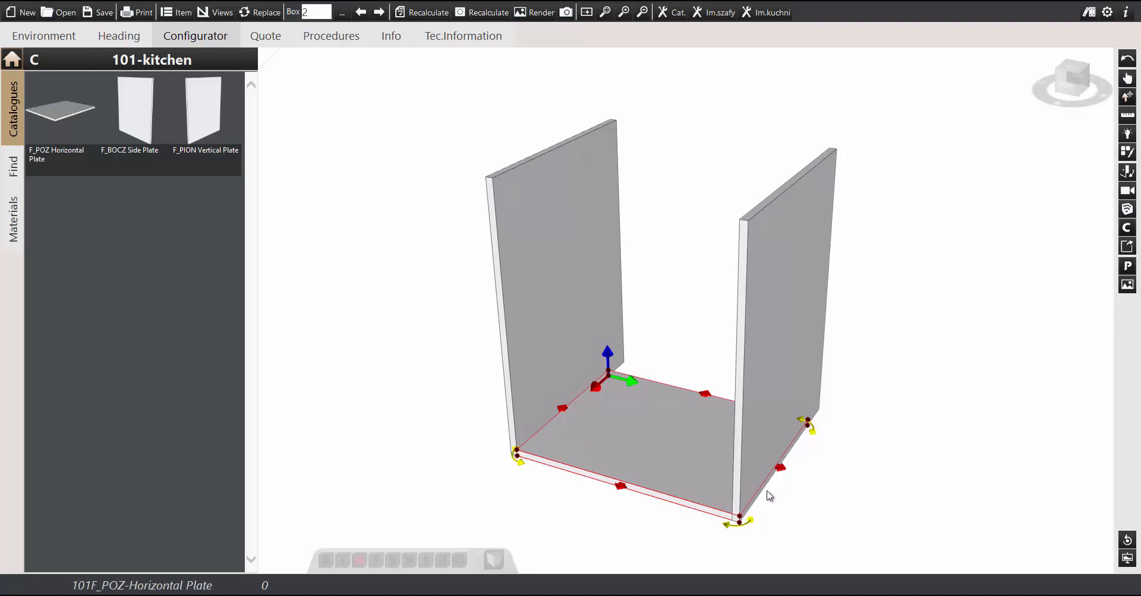
{"action": "scroll", "coordinate": [769, 496], "scroll_direction": "up", "scroll_amount": 5}
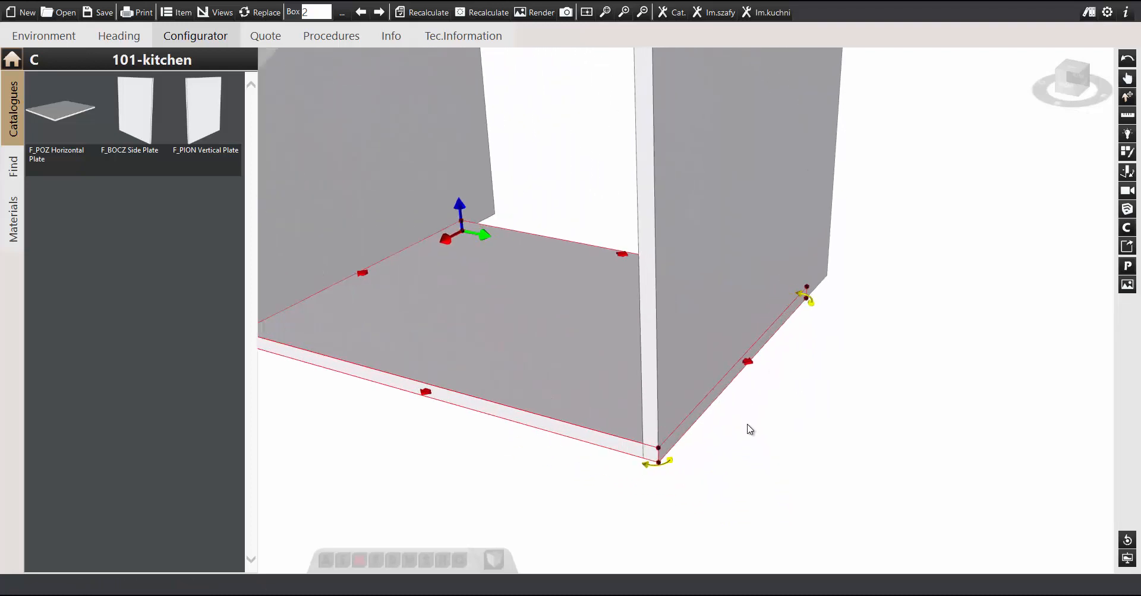
{"action": "scroll", "coordinate": [750, 429], "scroll_direction": "up", "scroll_amount": 2}
{"action": "left_click_drag", "start_coordinate": [764, 379], "coordinate": [746, 375]}
{"action": "middle_click_drag", "start_coordinate": [533, 355], "coordinate": [697, 393]}
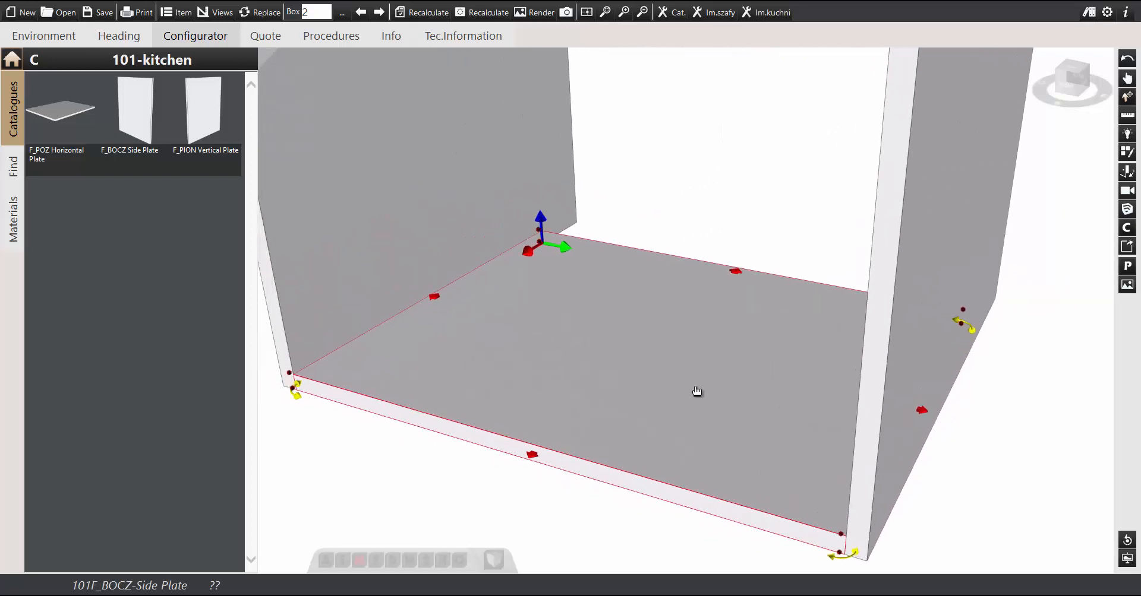
- Examine from several angles how the bottom plate fits between the two side plates
{"action": "left_click_drag", "start_coordinate": [696, 368], "coordinate": [692, 441]}
{"action": "middle_click_drag", "start_coordinate": [686, 266], "coordinate": [646, 393]}
{"action": "left_click_drag", "start_coordinate": [692, 318], "coordinate": [728, 270]}
{"action": "scroll", "coordinate": [713, 312], "scroll_direction": "down", "scroll_amount": 2}
{"action": "scroll", "coordinate": [713, 312], "scroll_direction": "down", "scroll_amount": 2}
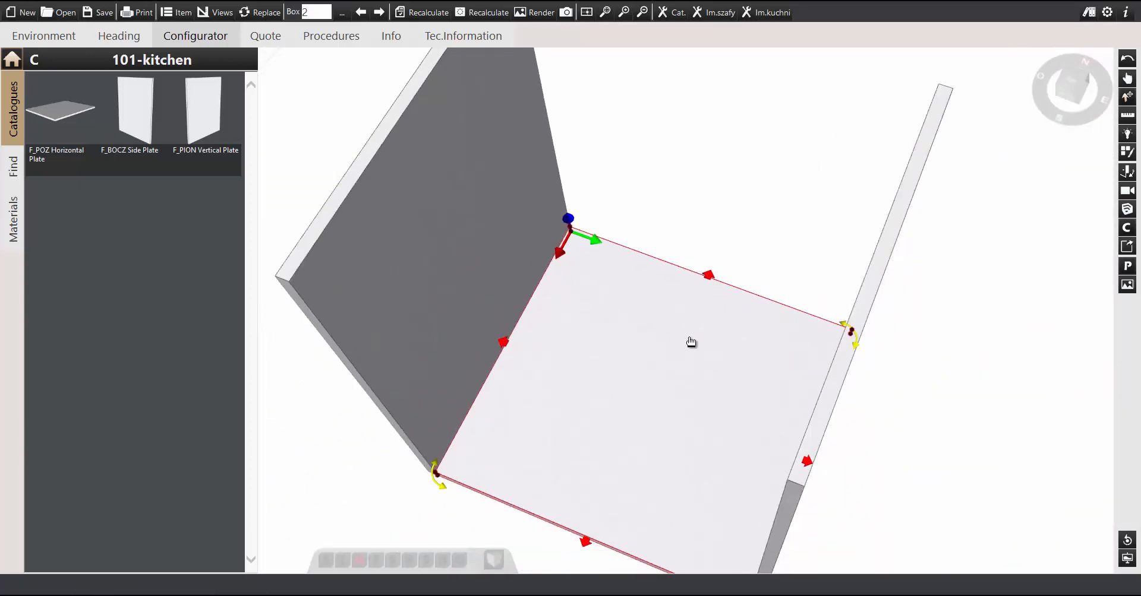
{"action": "left_click_drag", "start_coordinate": [689, 341], "coordinate": [663, 284]}
{"action": "scroll", "coordinate": [677, 283], "scroll_direction": "down", "scroll_amount": 4}
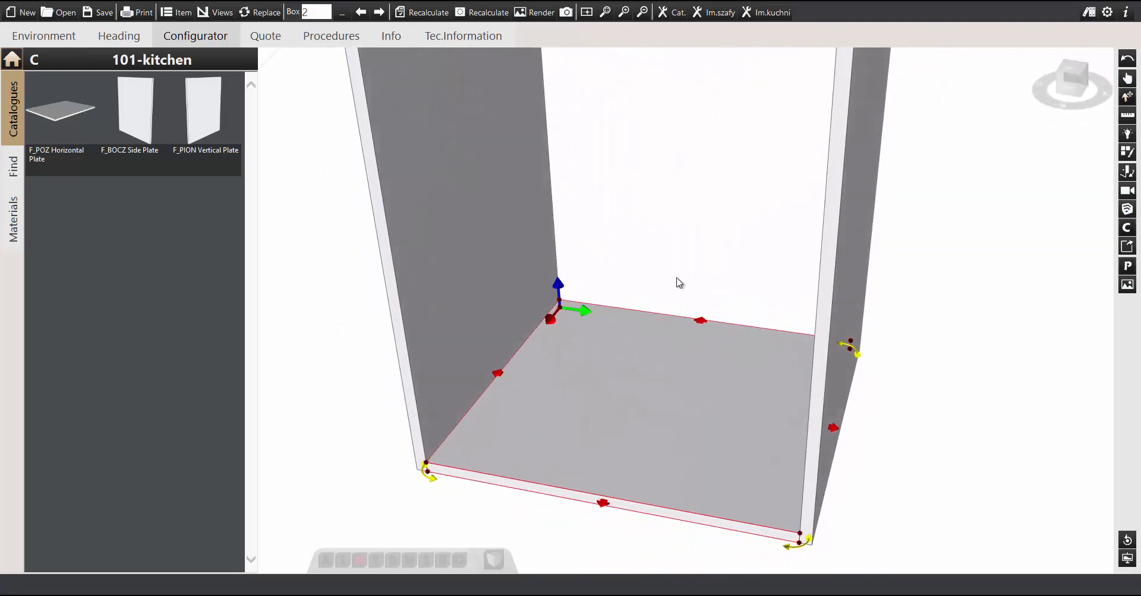
- Duplicate the bottom plate and position the copy as the top, flush with the upper and front edges of the side plates
{"action": "right_click", "coordinate": [657, 360]}
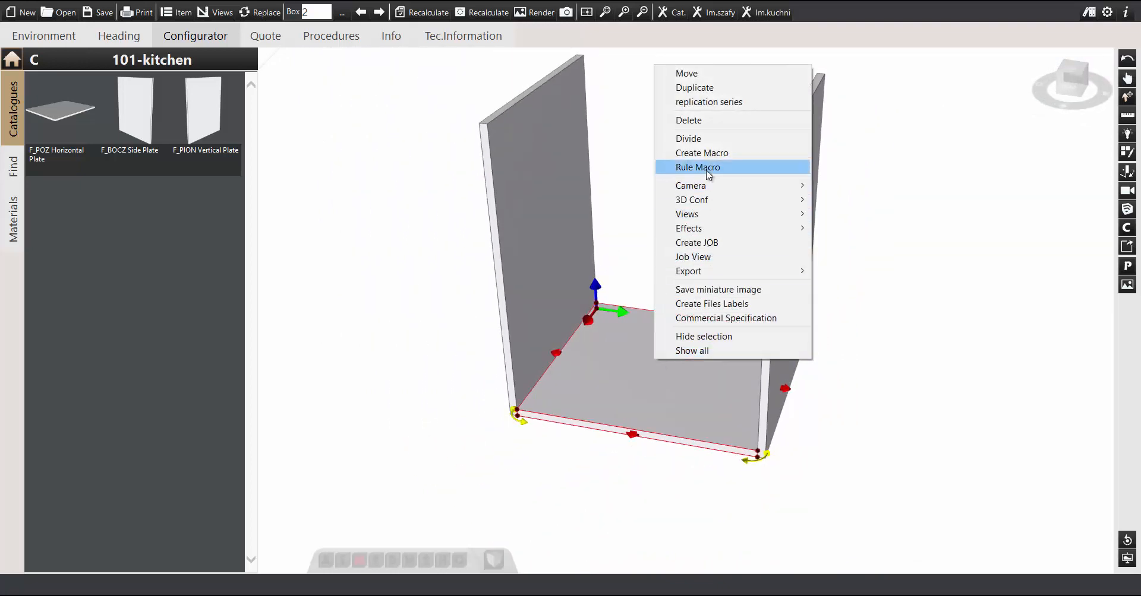
{"action": "left_click", "coordinate": [696, 87]}
{"action": "left_click", "coordinate": [586, 407]}
{"action": "scroll", "coordinate": [587, 386], "scroll_direction": "down", "scroll_amount": 2}
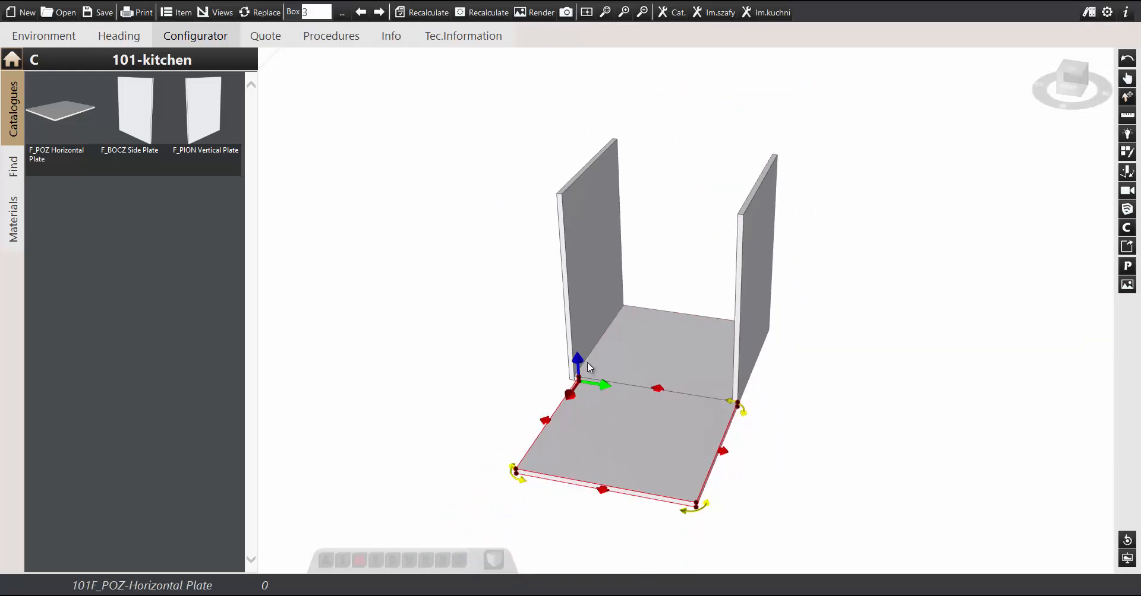
{"action": "left_click_drag", "start_coordinate": [579, 359], "coordinate": [565, 143]}
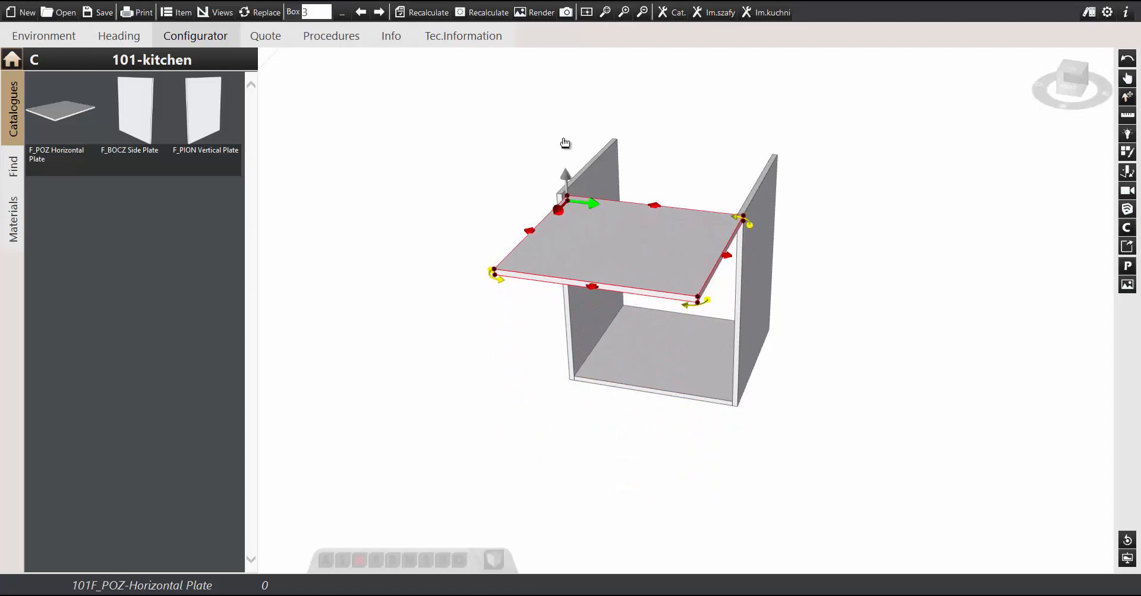
{"action": "scroll", "coordinate": [606, 293], "scroll_direction": "up", "scroll_amount": 4}
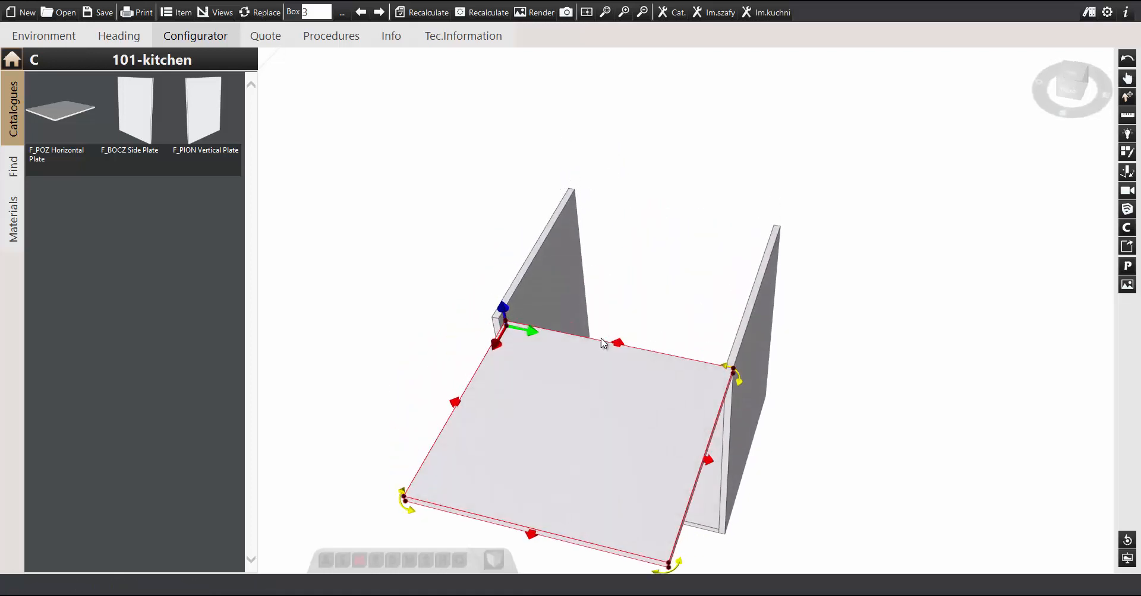
{"action": "scroll", "coordinate": [615, 352], "scroll_direction": "down", "scroll_amount": 4}
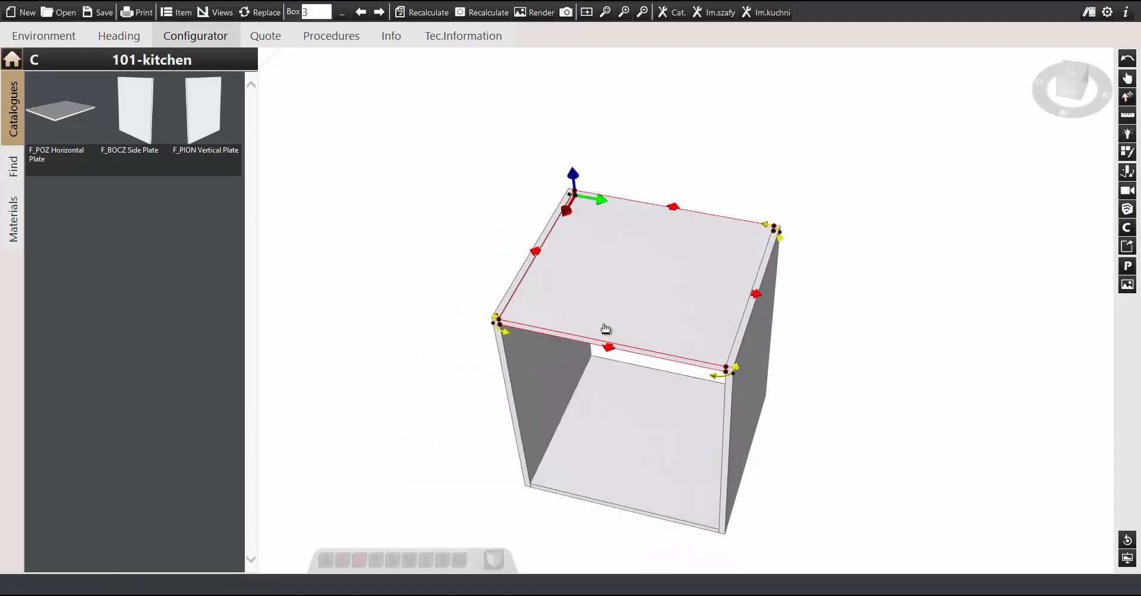
{"action": "scroll", "coordinate": [777, 370], "scroll_direction": "up", "scroll_amount": 4}
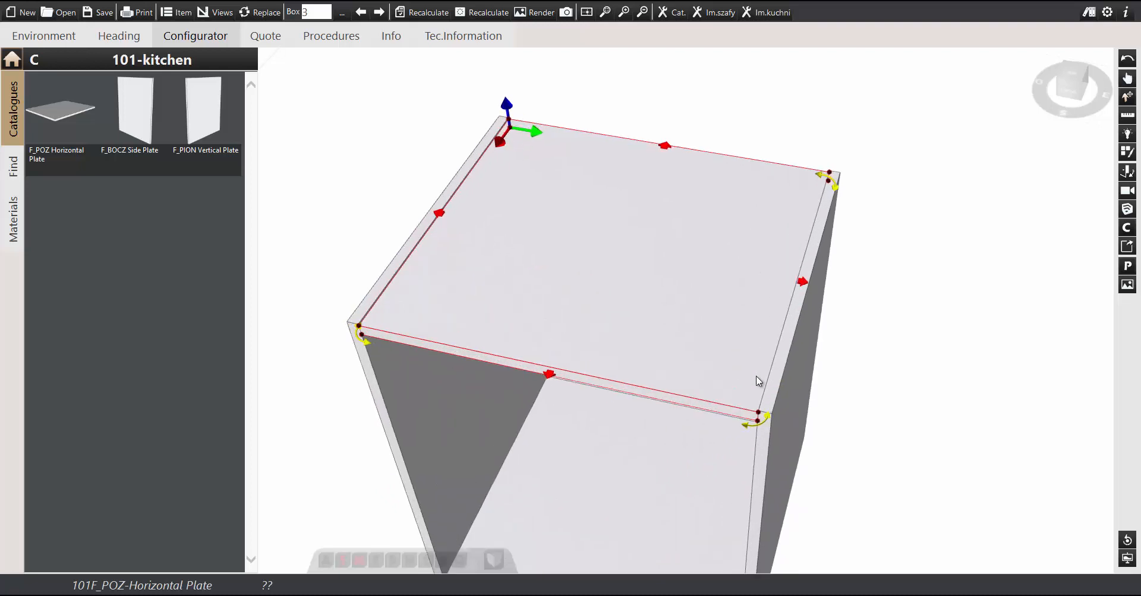
{"action": "scroll", "coordinate": [556, 340], "scroll_direction": "up", "scroll_amount": 1}
{"action": "middle_click_drag", "start_coordinate": [557, 341], "coordinate": [657, 368]}
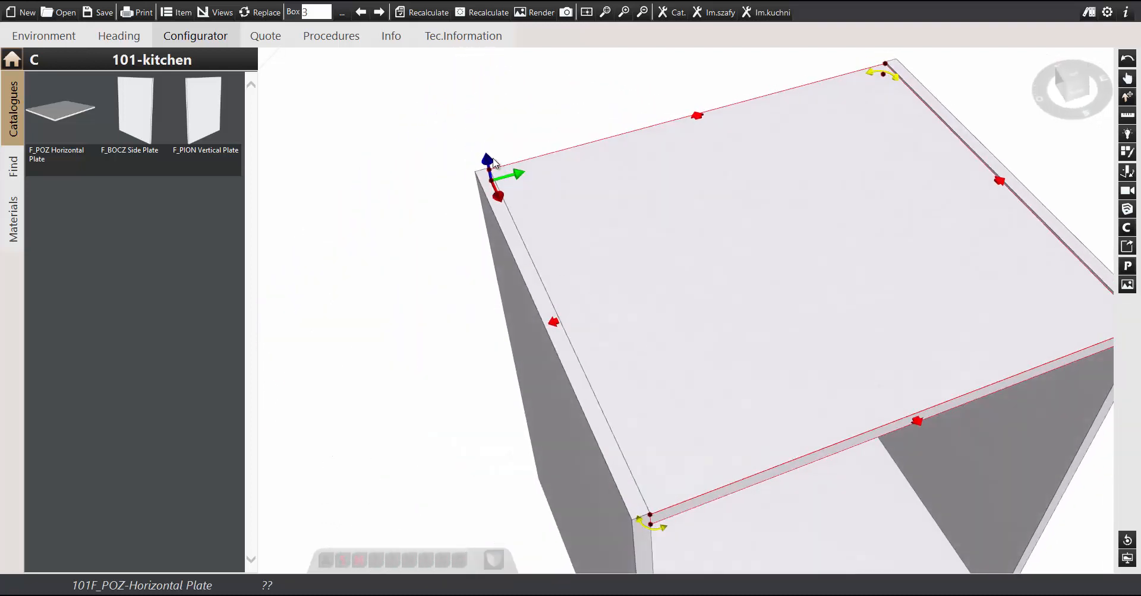
{"action": "middle_click_drag", "start_coordinate": [540, 255], "coordinate": [517, 319]}
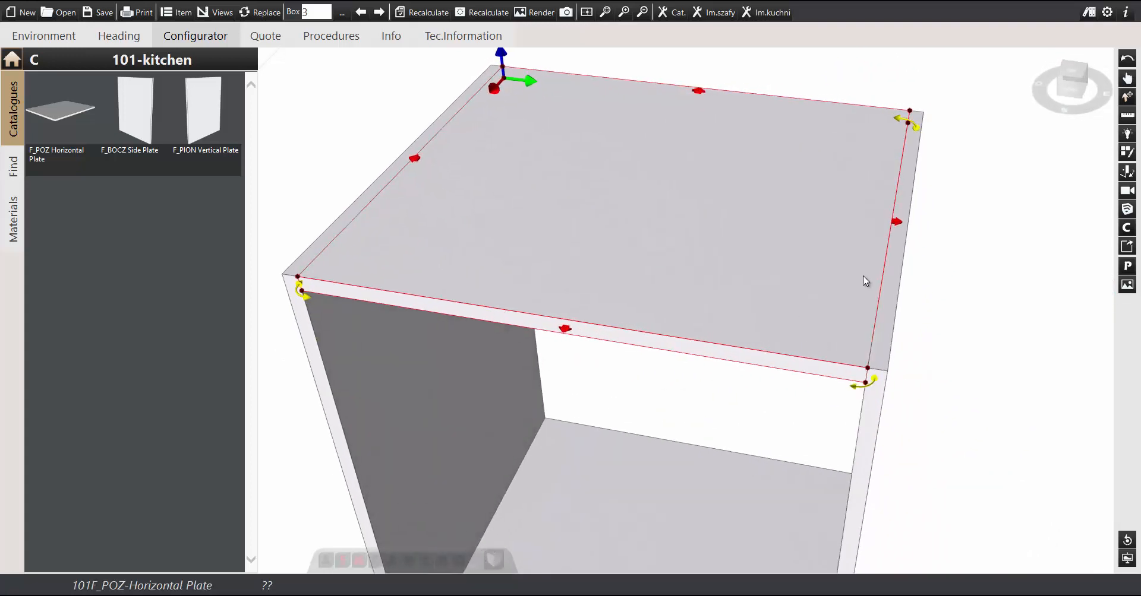
- Set the depth of the top horizontal plate to 100, turning it into a rear rail
{"action": "left_click", "coordinate": [1128, 82]}
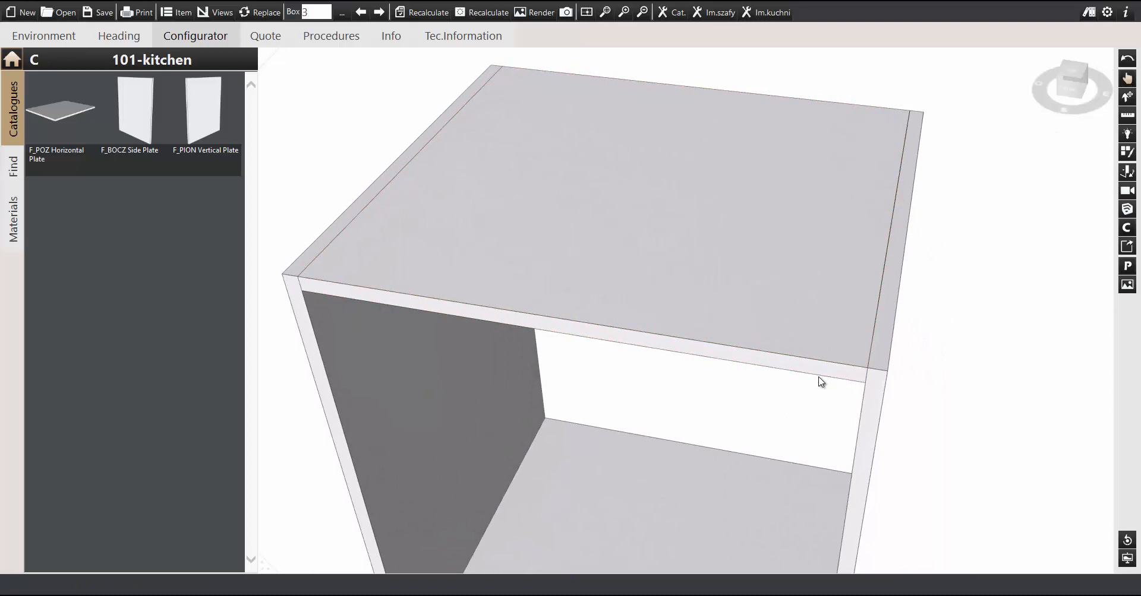
{"action": "scroll", "coordinate": [818, 379], "scroll_direction": "down", "scroll_amount": 4}
{"action": "middle_click_drag", "start_coordinate": [761, 420], "coordinate": [764, 371]}
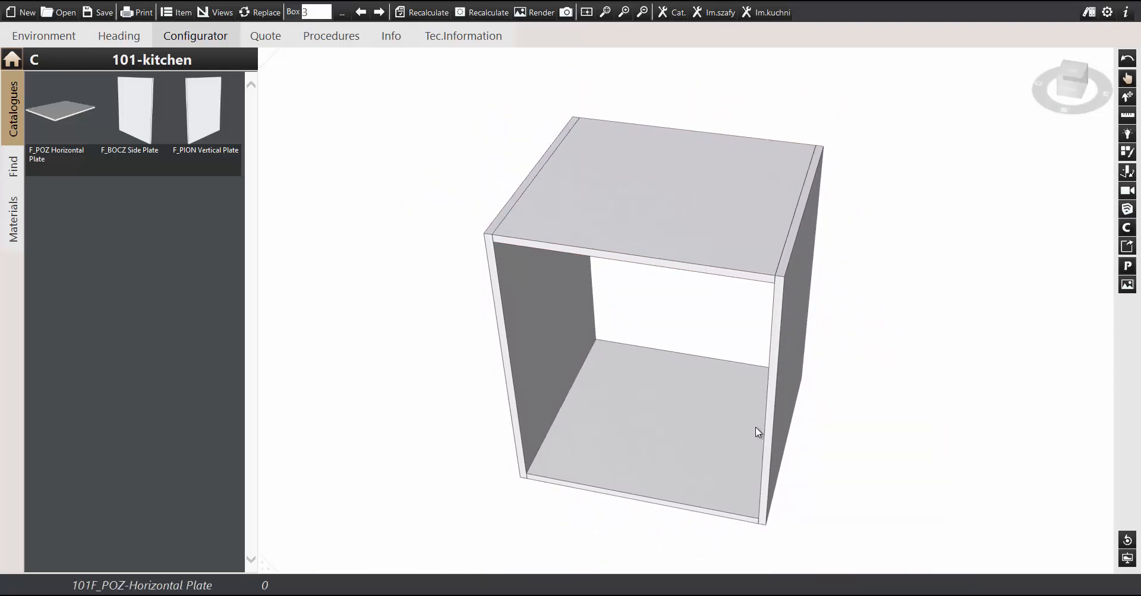
{"action": "left_click", "coordinate": [1127, 80]}
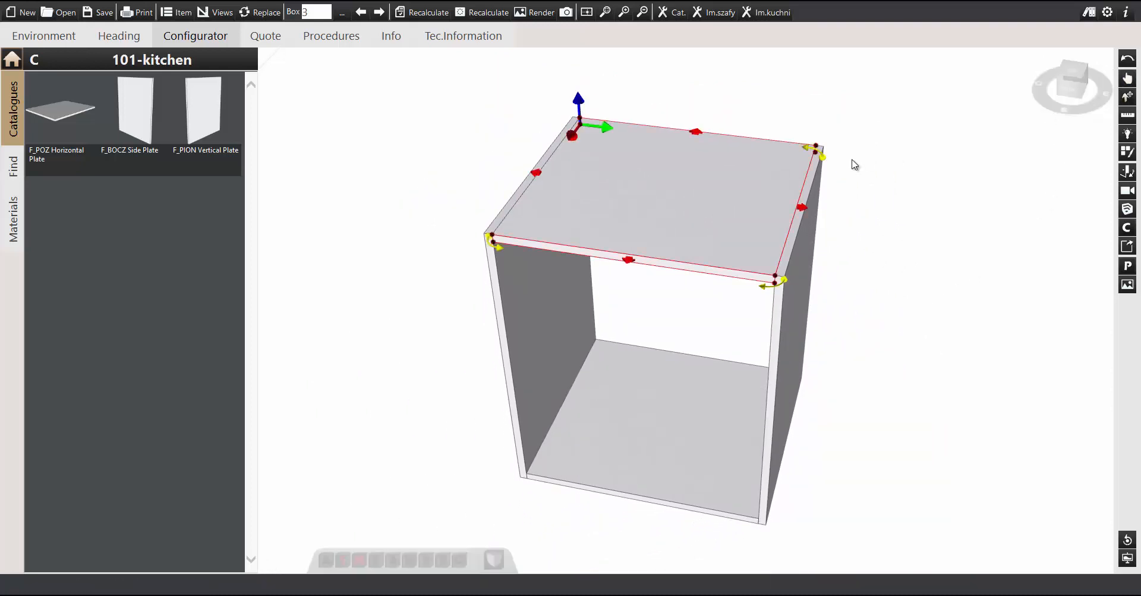
{"action": "double_click", "coordinate": [669, 182]}
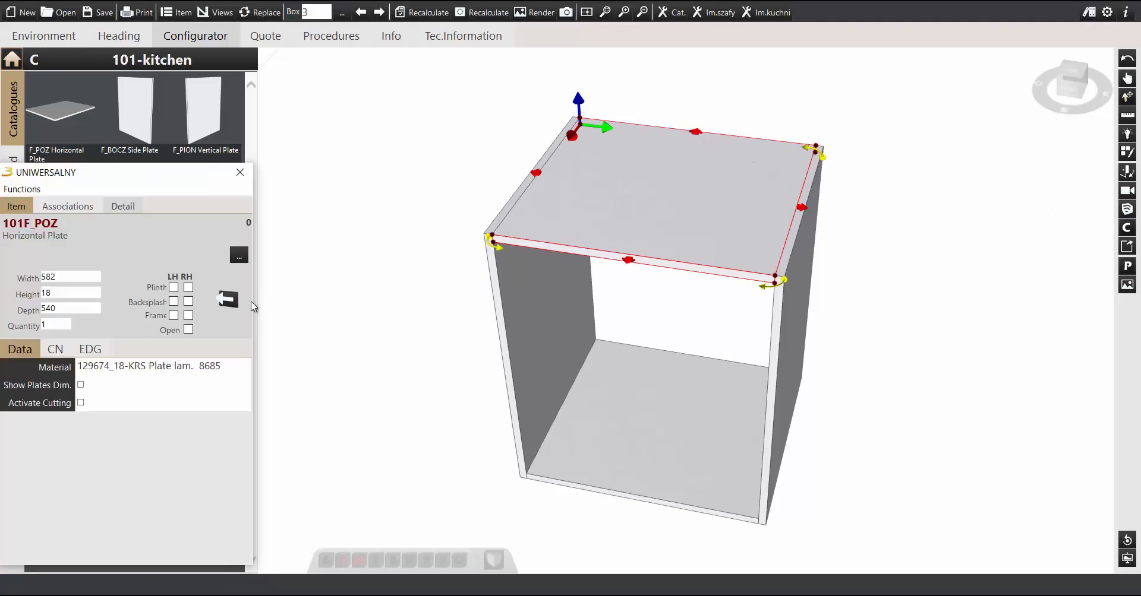
{"action": "double_click", "coordinate": [71, 309]}
{"action": "type", "text": "100"}
{"action": "key", "text": "Return"}
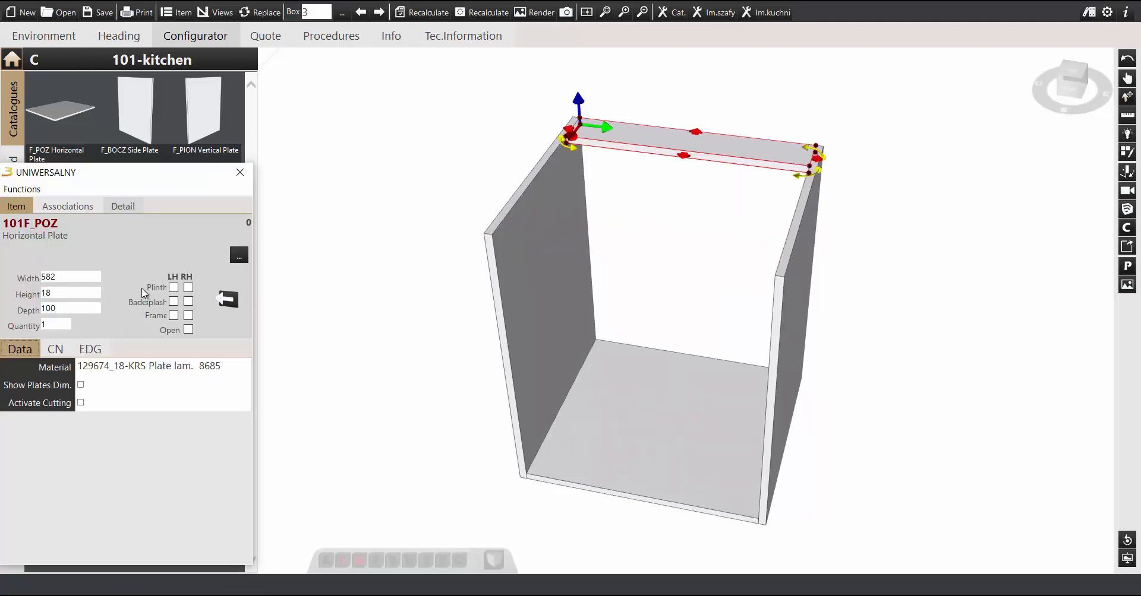
- Duplicate the rear top rail and align the copy with the front edges of the side plates
{"action": "right_click", "coordinate": [628, 132]}
{"action": "left_click", "coordinate": [659, 150]}
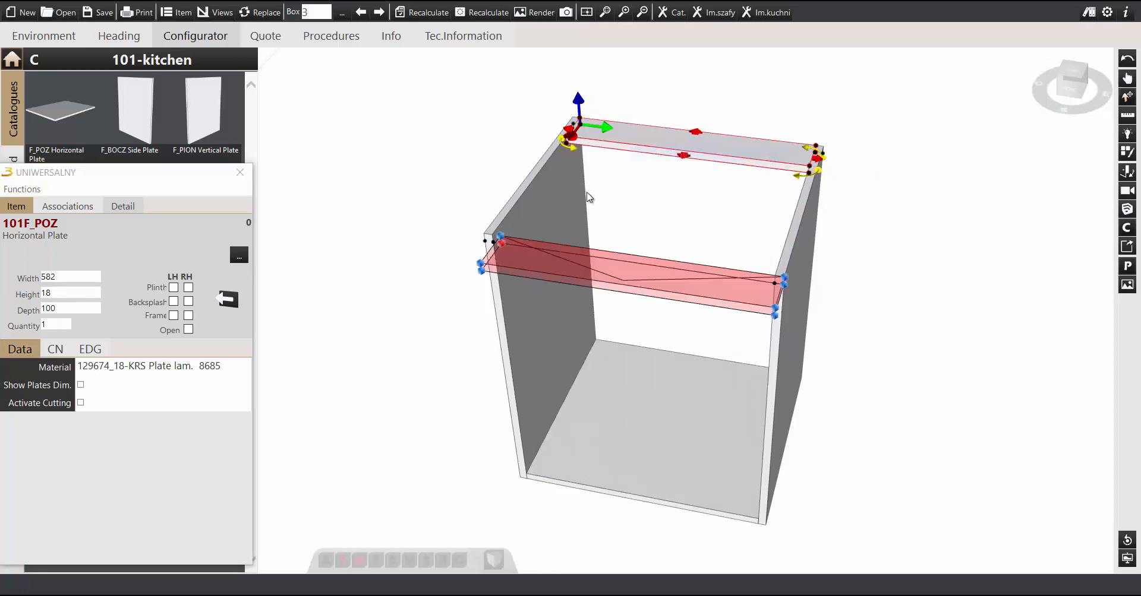
{"action": "left_click", "coordinate": [564, 204]}
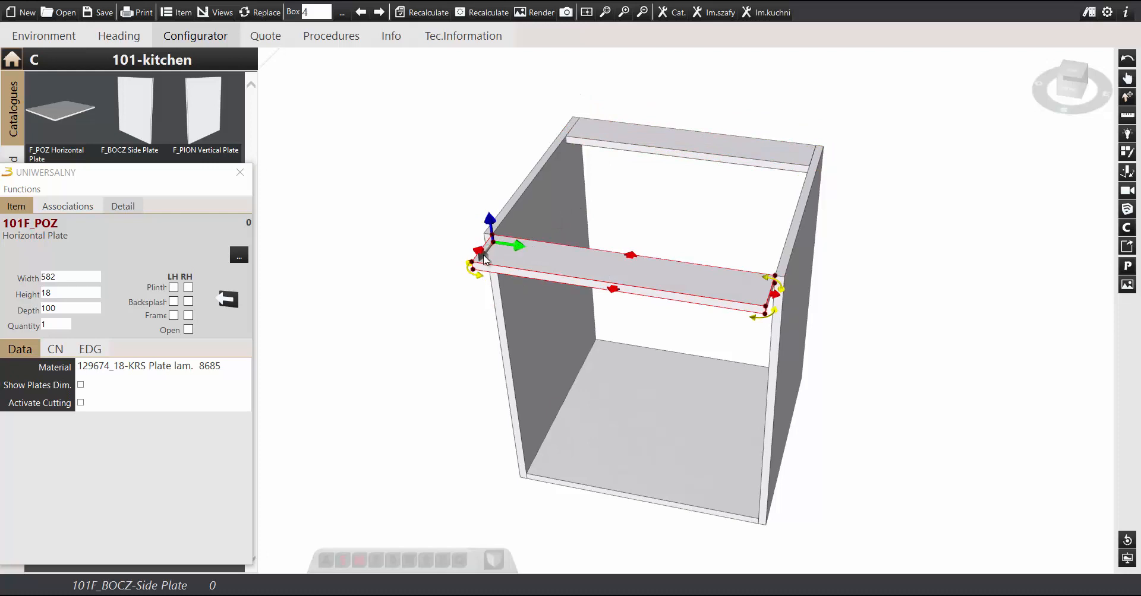
{"action": "left_click_drag", "start_coordinate": [483, 257], "coordinate": [513, 218]}
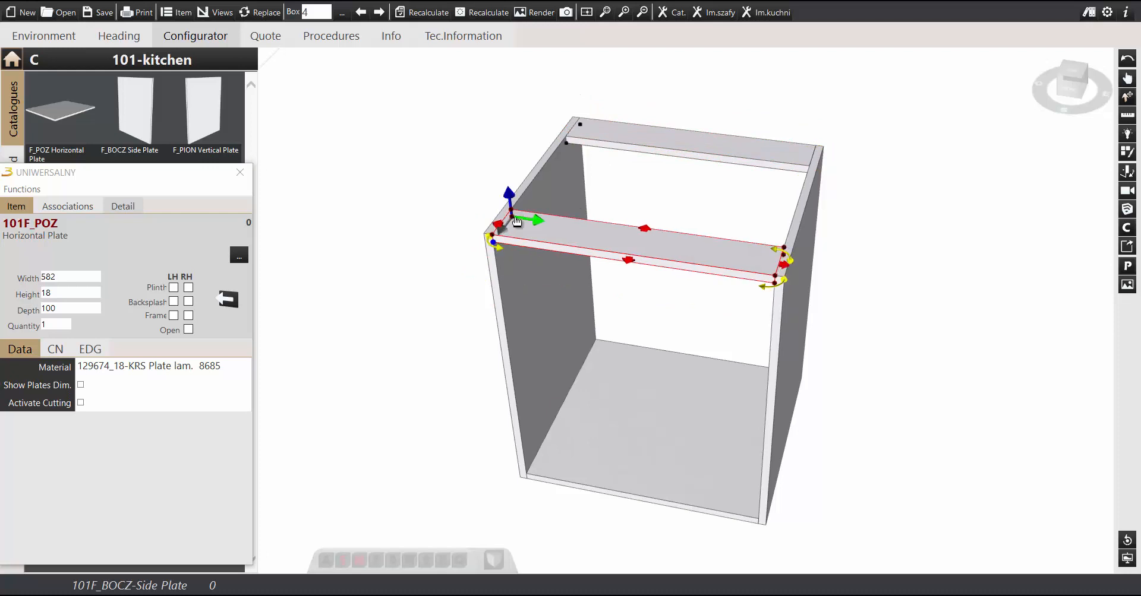
- Place an F_PION Vertical Plate at the back of the cabinet between the side plates
{"action": "left_click", "coordinate": [1129, 79]}
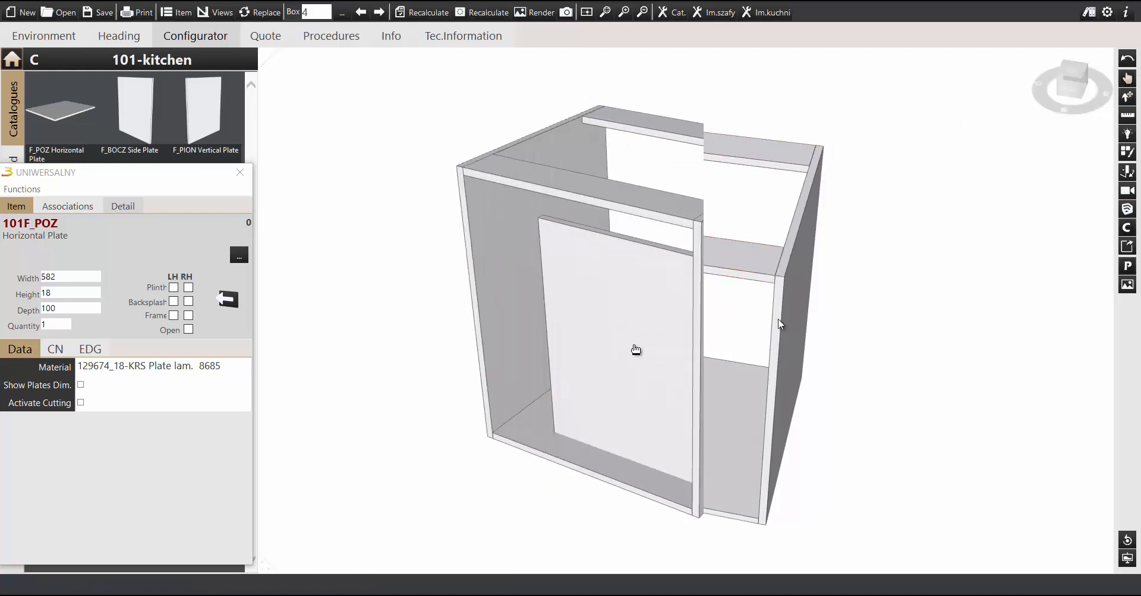
{"action": "left_click", "coordinate": [1132, 99]}
{"action": "left_click_drag", "start_coordinate": [682, 338], "coordinate": [671, 266]}
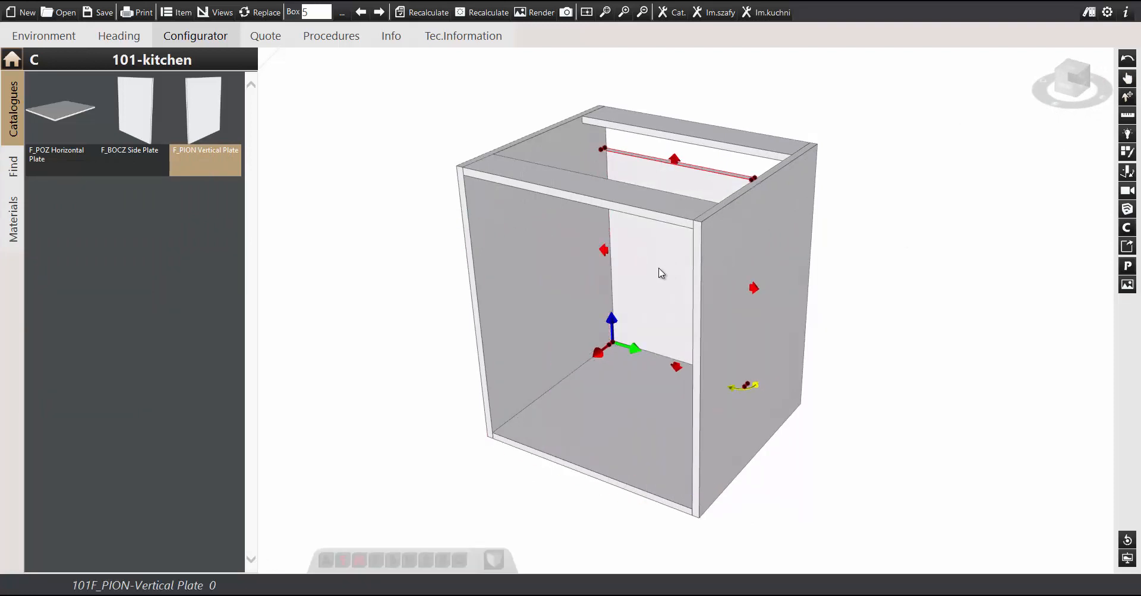
- Fit the back vertical plate between the side plates and stretch it to 580 wide and 684 high, reaching the rear top rail
{"action": "middle_click_drag", "start_coordinate": [659, 272], "coordinate": [277, 289]}
{"action": "scroll", "coordinate": [602, 420], "scroll_direction": "up", "scroll_amount": 5}
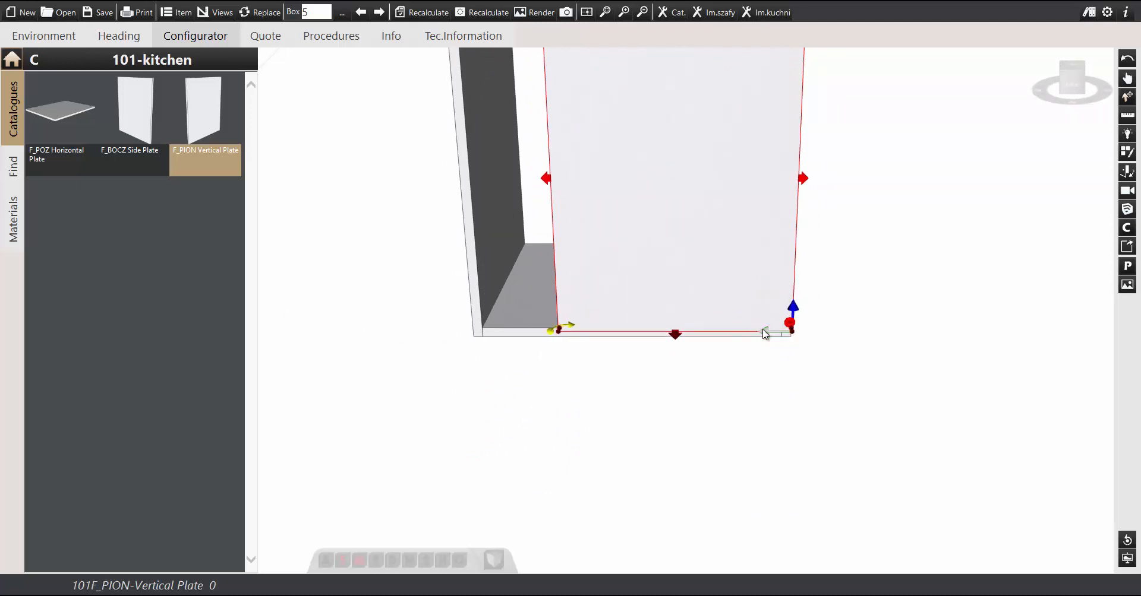
{"action": "mouse_move", "coordinate": [764, 330]}
{"action": "left_mouse_down"}
{"action": "mouse_move", "coordinate": [750, 332]}
{"action": "mouse_move", "coordinate": [768, 330]}
{"action": "left_mouse_up"}
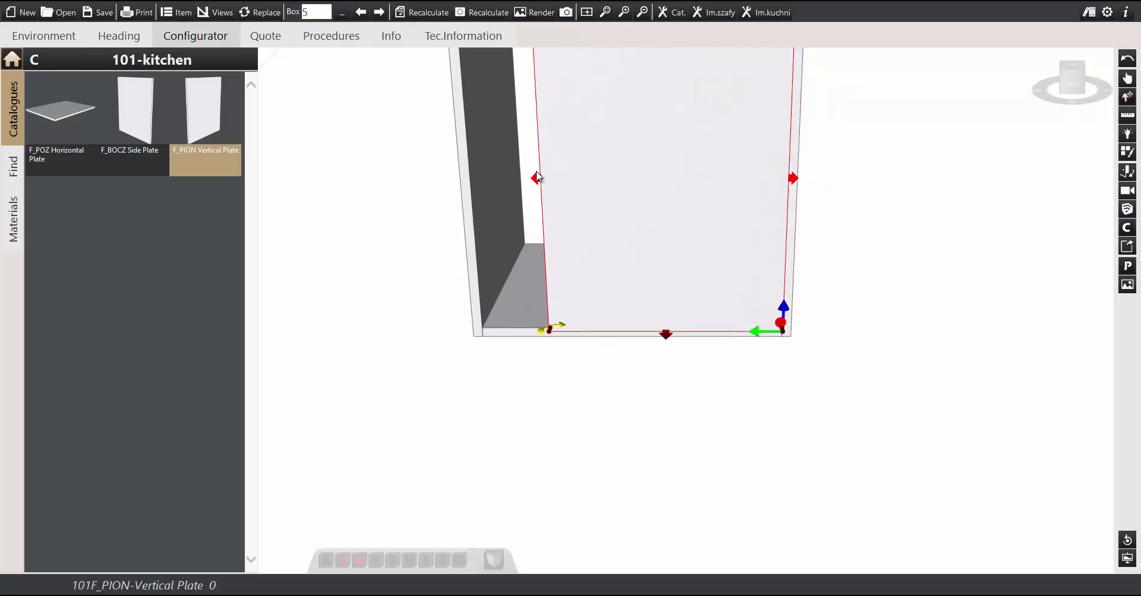
{"action": "left_click_drag", "start_coordinate": [537, 178], "coordinate": [533, 285]}
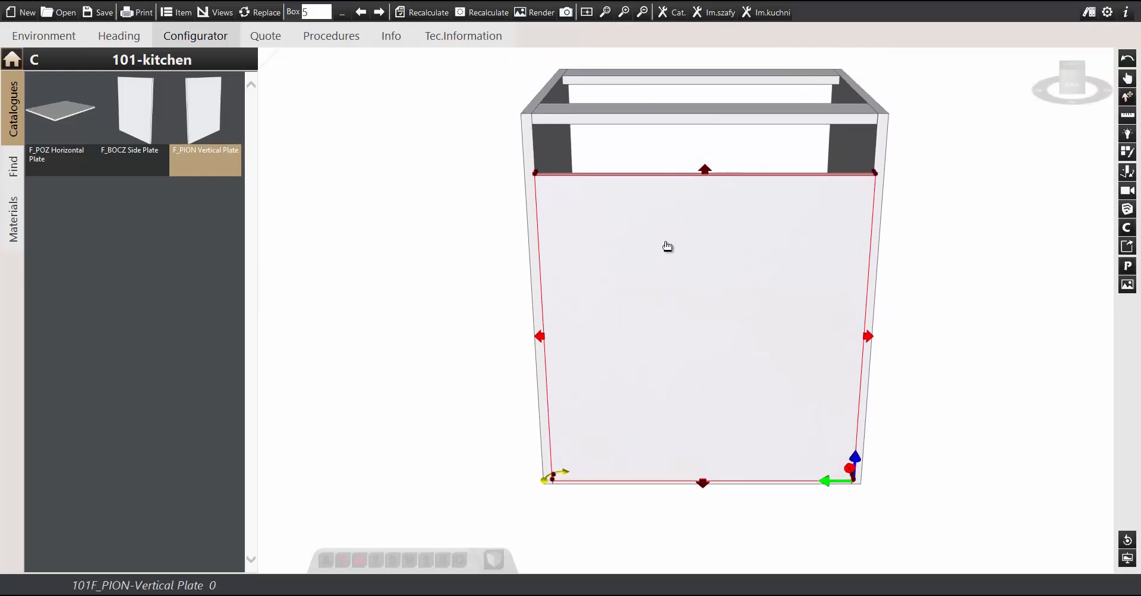
{"action": "left_click_drag", "start_coordinate": [695, 215], "coordinate": [697, 168]}
{"action": "middle_click_drag", "start_coordinate": [691, 315], "coordinate": [764, 325]}
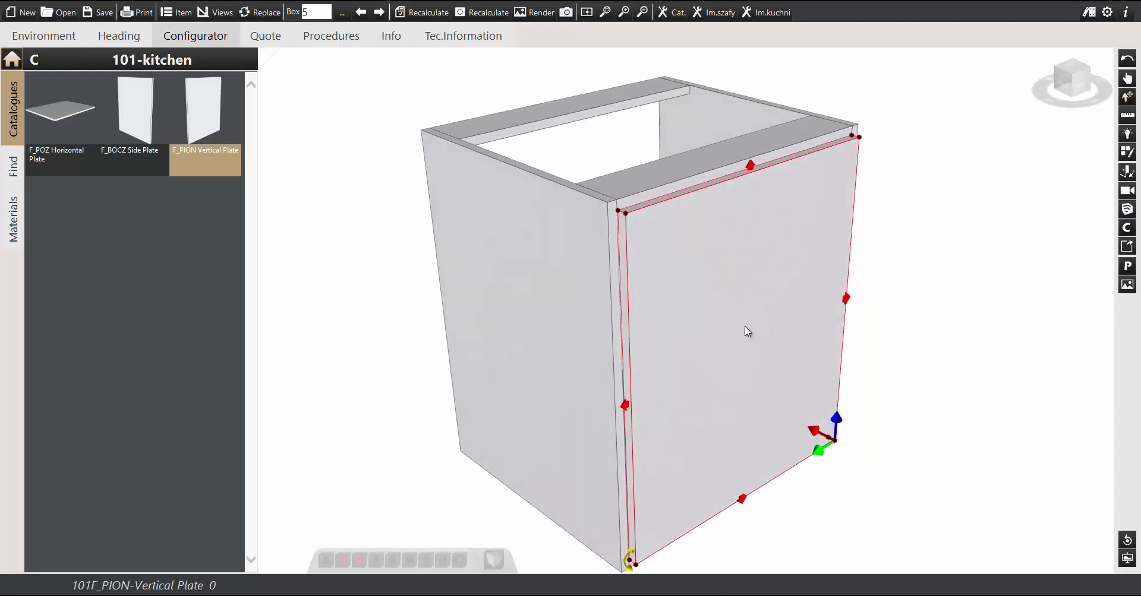
- Set the depth of the back vertical plate to 4
{"action": "double_click", "coordinate": [747, 332]}
{"action": "left_click", "coordinate": [76, 307]}
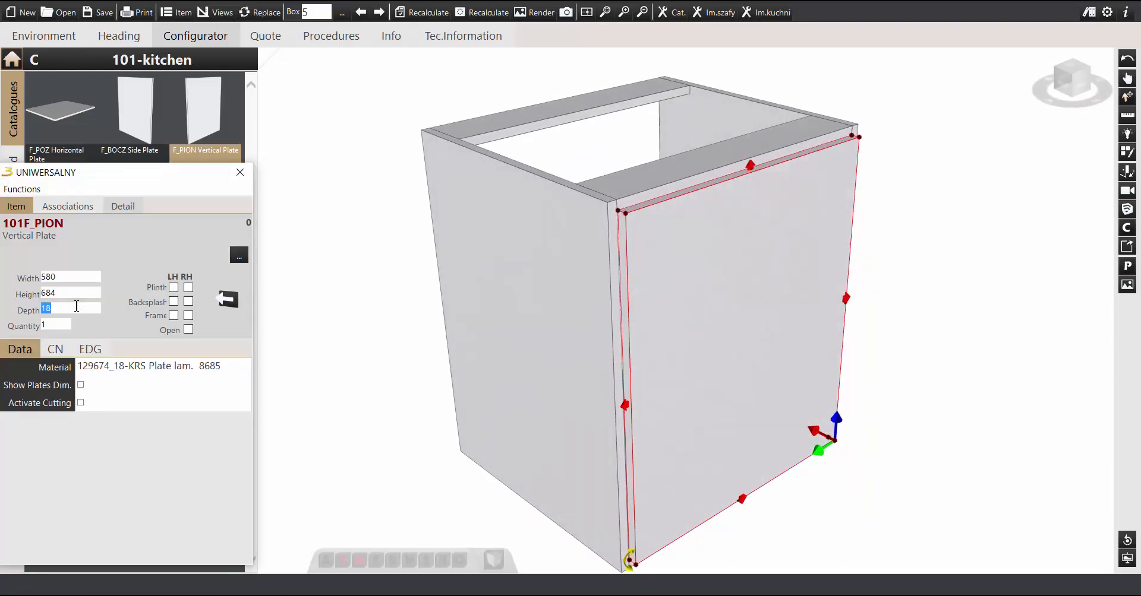
{"action": "key", "text": "Return"}
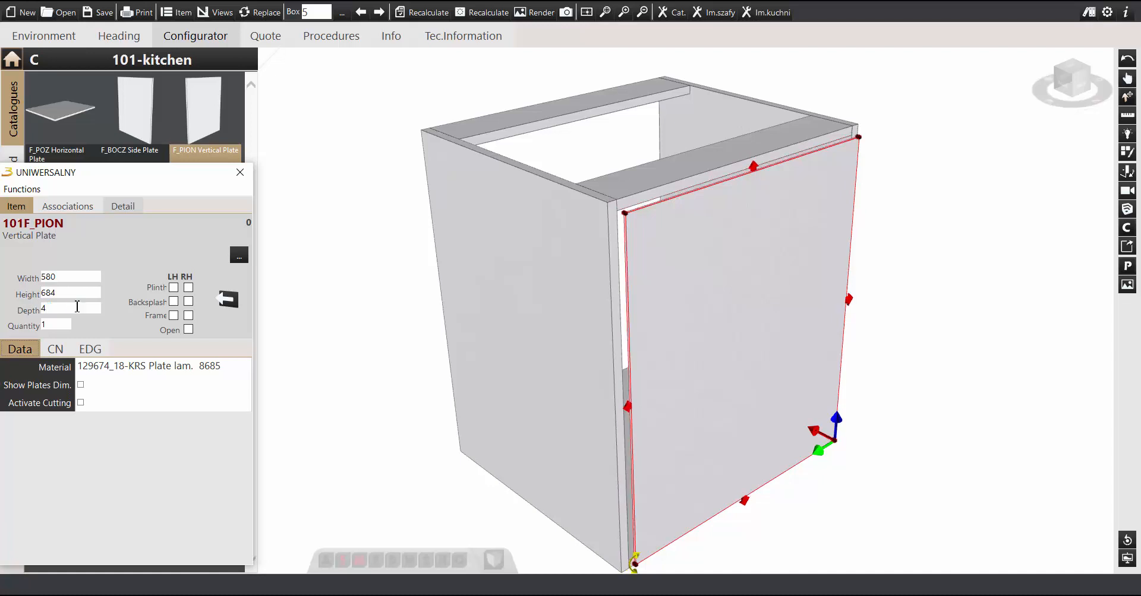
- Align the thin back plate with the cabinet's rear edges and offset it slightly inward along Z
{"action": "mouse_move", "coordinate": [816, 434]}
{"action": "left_mouse_down"}
{"action": "mouse_move", "coordinate": [794, 420]}
{"action": "mouse_move", "coordinate": [828, 433]}
{"action": "left_mouse_up"}
{"action": "left_click", "coordinate": [812, 433]}
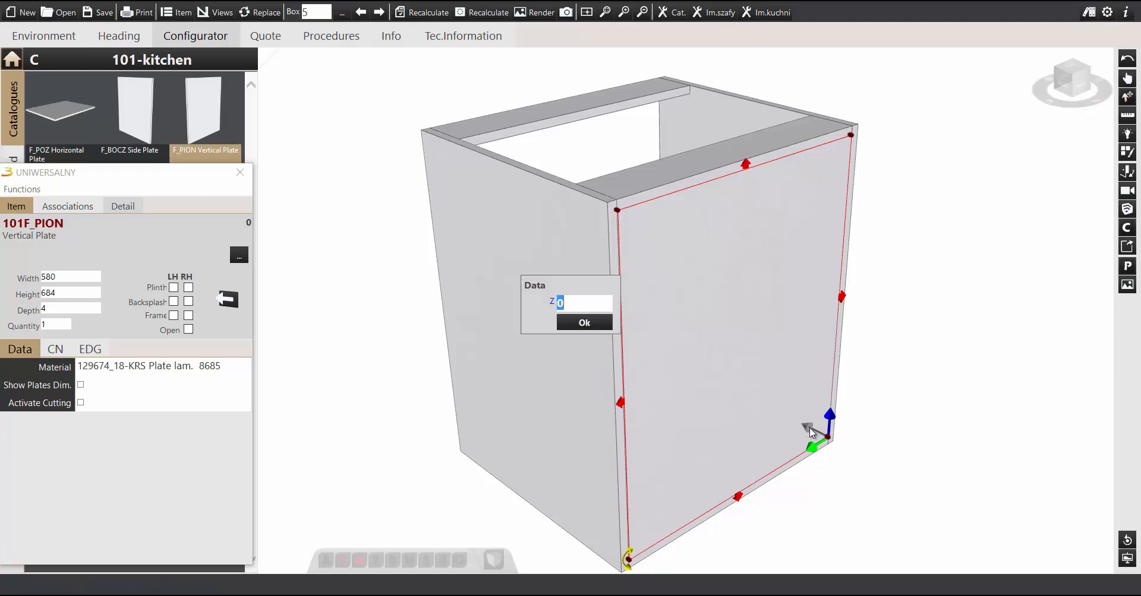
{"action": "key", "text": "Return"}
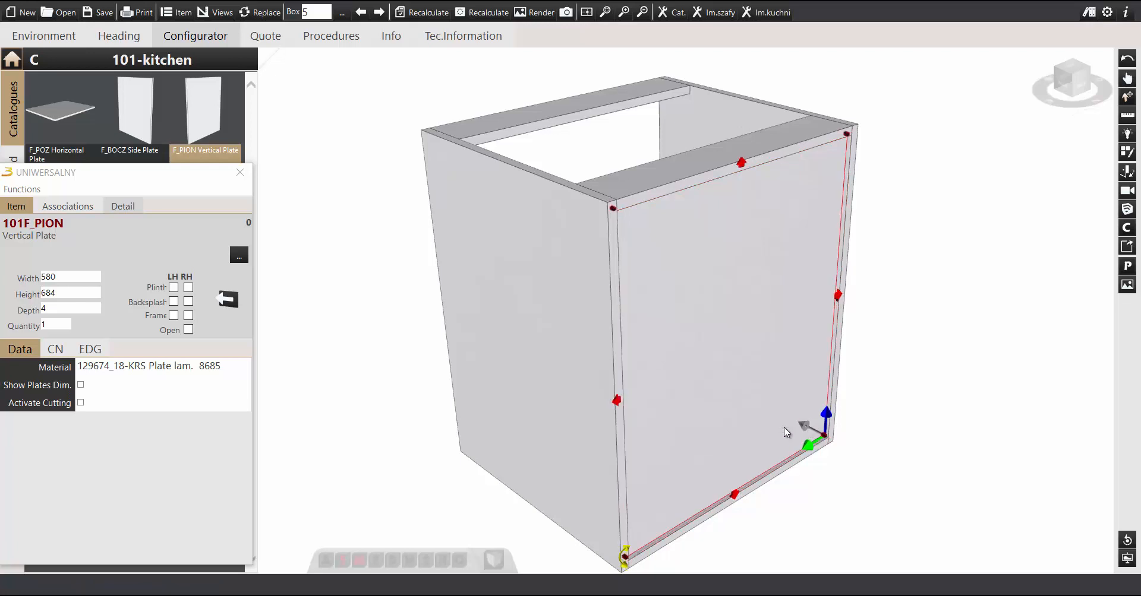
{"action": "left_click", "coordinate": [965, 271]}
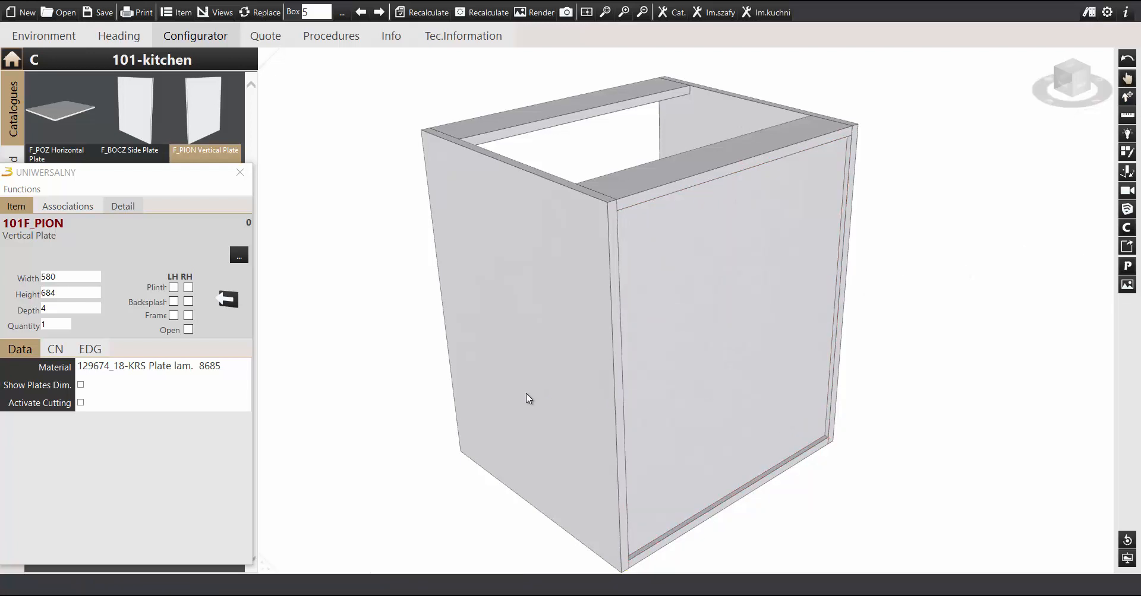
{"action": "middle_click_drag", "start_coordinate": [525, 393], "coordinate": [726, 385]}
{"action": "middle_click_drag", "start_coordinate": [687, 432], "coordinate": [692, 386]}
{"action": "scroll", "coordinate": [705, 396], "scroll_direction": "down", "scroll_amount": 2}
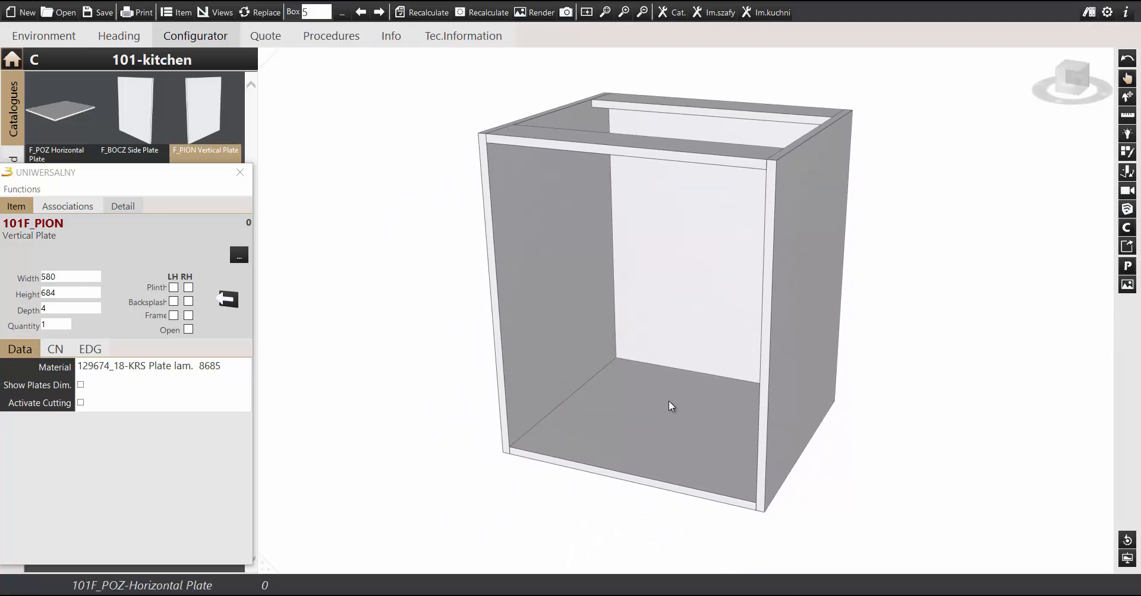
{"action": "left_click", "coordinate": [240, 173]}
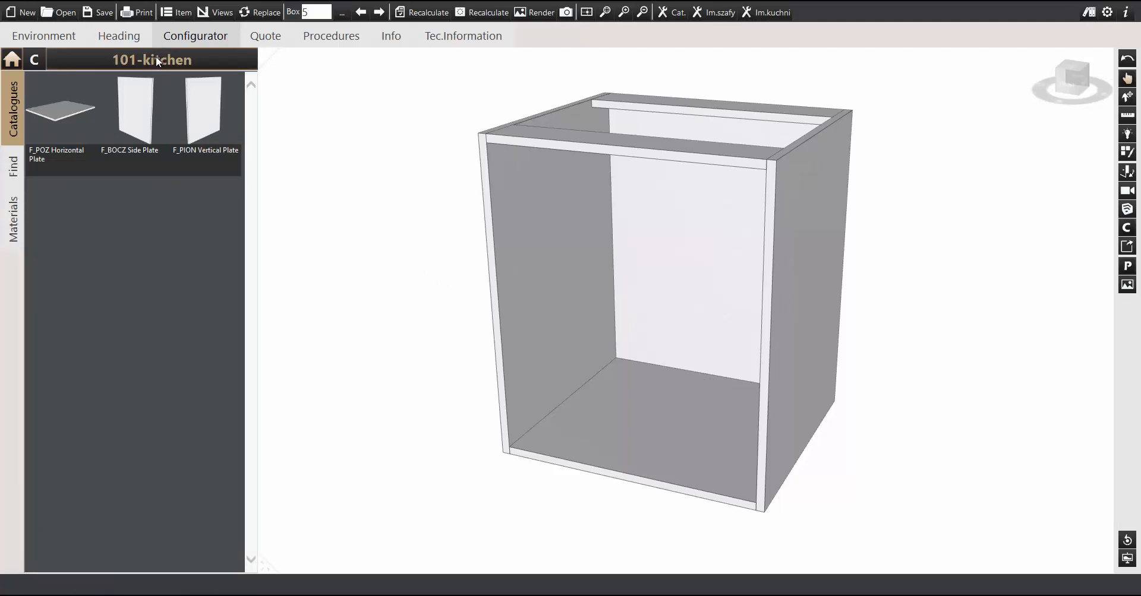
- Add another F_PION Vertical Plate and position it at the front of the cabinet
{"action": "left_click_drag", "start_coordinate": [196, 116], "coordinate": [805, 406]}
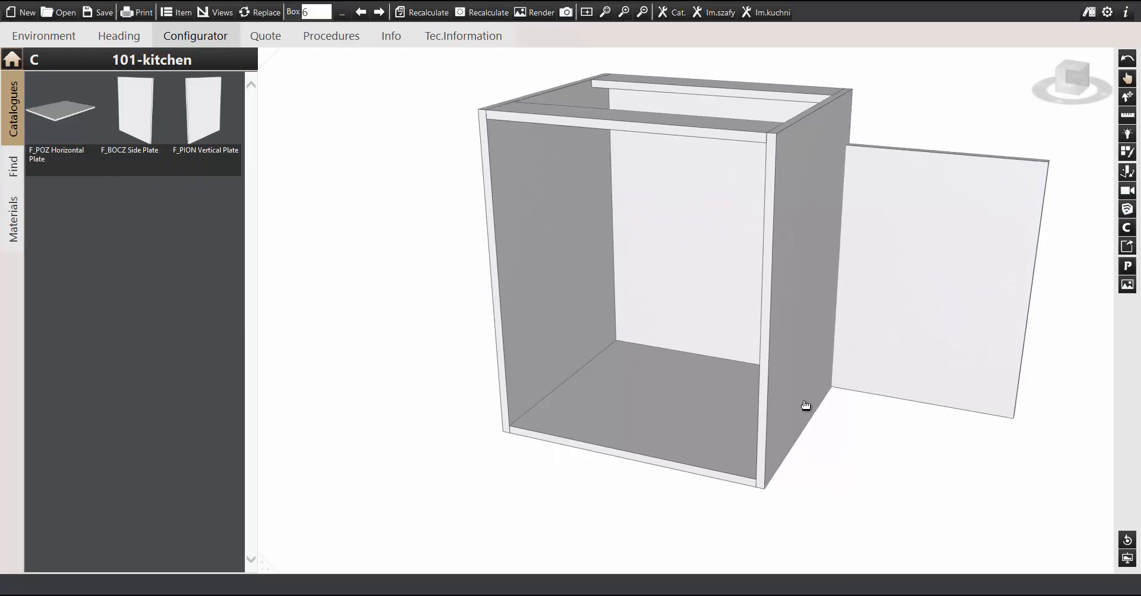
{"action": "left_click", "coordinate": [909, 267]}
{"action": "left_click_drag", "start_coordinate": [909, 267], "coordinate": [611, 341]}
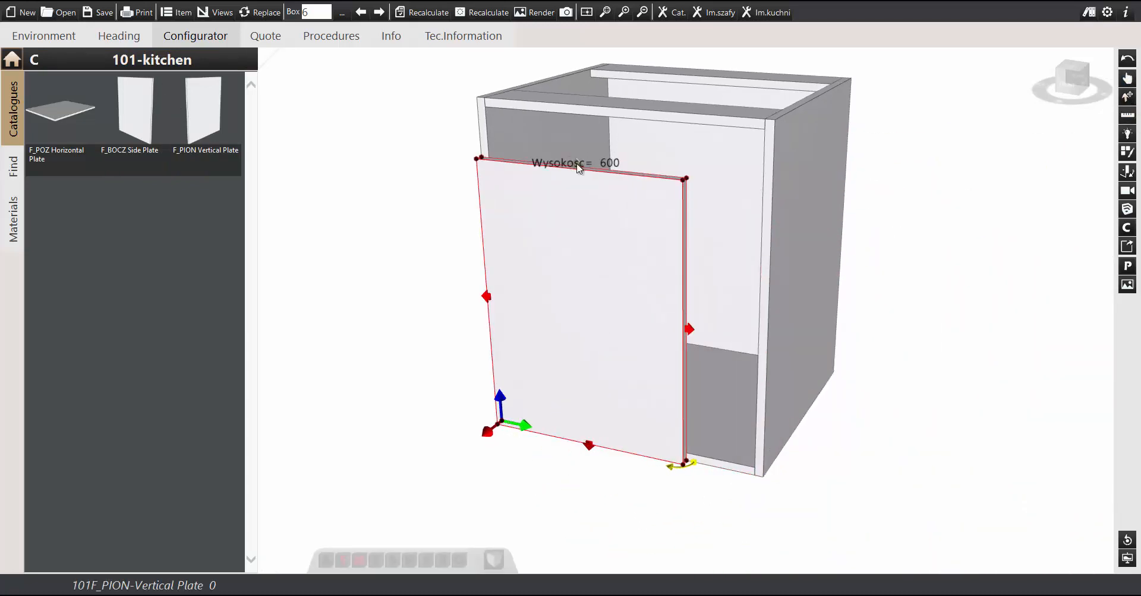
- Reduce the front plate's height to a low plinth strip, widen it to the cabinet's width and place it in front of the cabinet
{"action": "left_click_drag", "start_coordinate": [577, 164], "coordinate": [603, 404]}
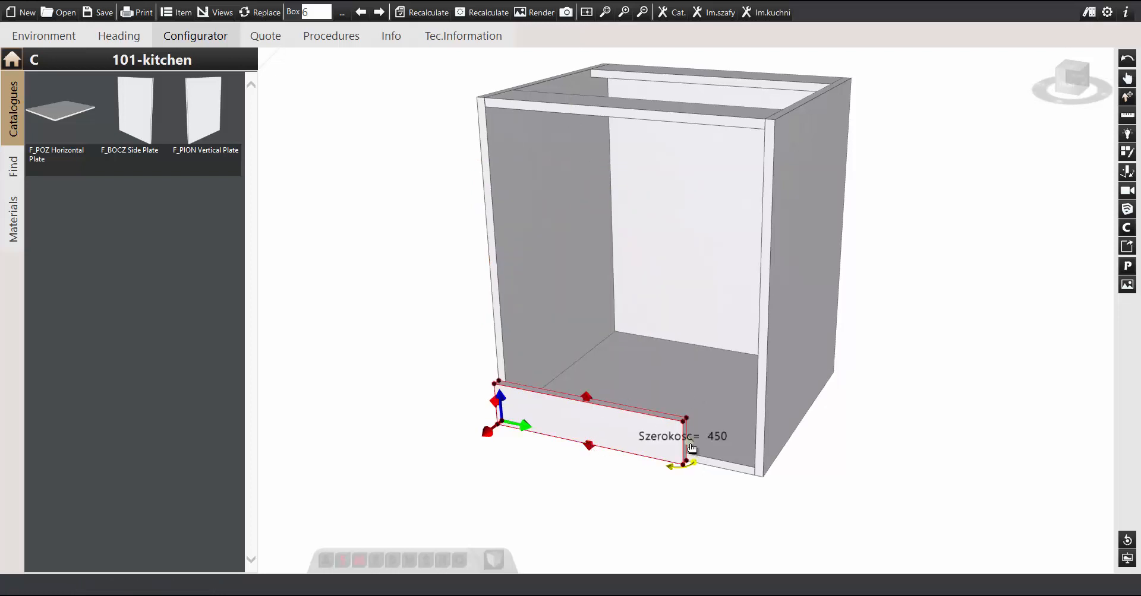
{"action": "left_click_drag", "start_coordinate": [686, 461], "coordinate": [653, 561]}
{"action": "scroll", "coordinate": [716, 454], "scroll_direction": "down", "scroll_amount": 2}
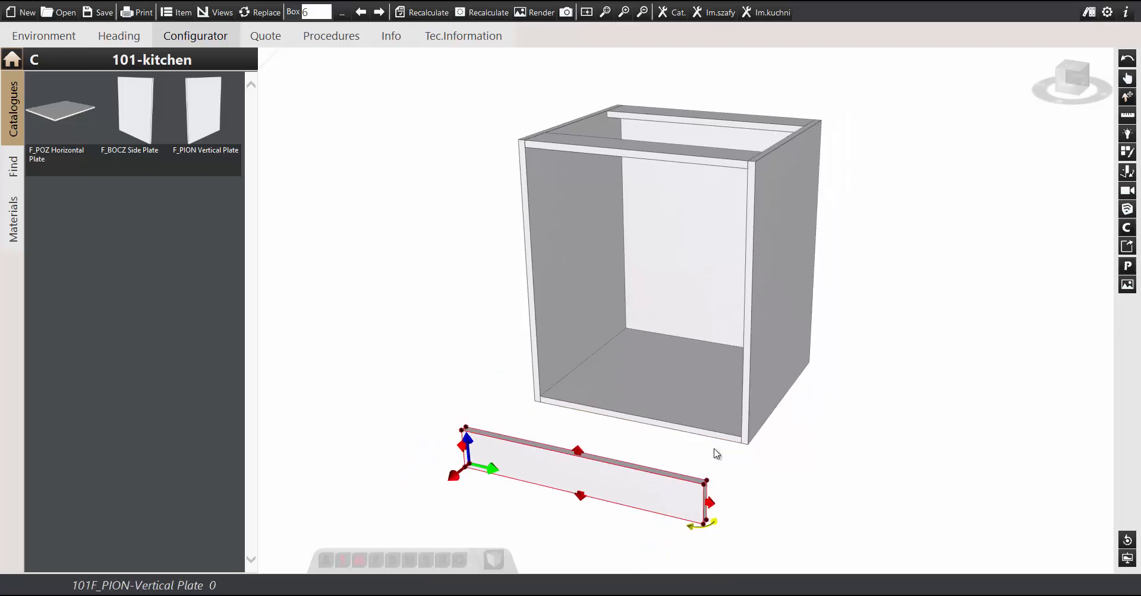
- Select all cabinet plates without the plinth strip and raise them along Y to make room for the plinth
{"action": "left_click_drag", "start_coordinate": [458, 102], "coordinate": [934, 365]}
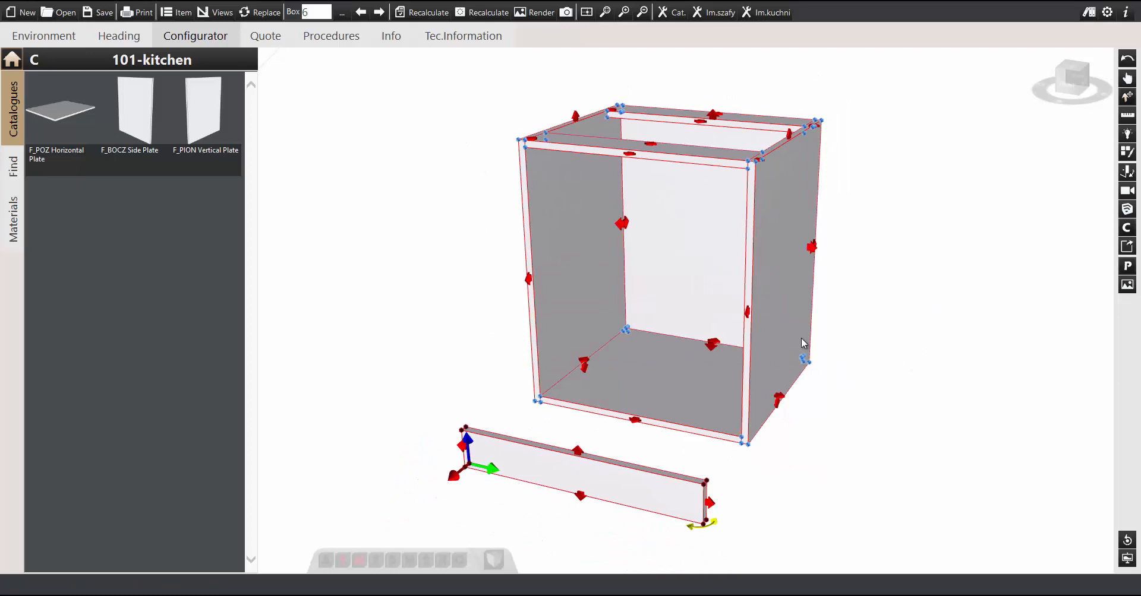
{"action": "left_click", "coordinate": [508, 454], "text": "ctrl"}
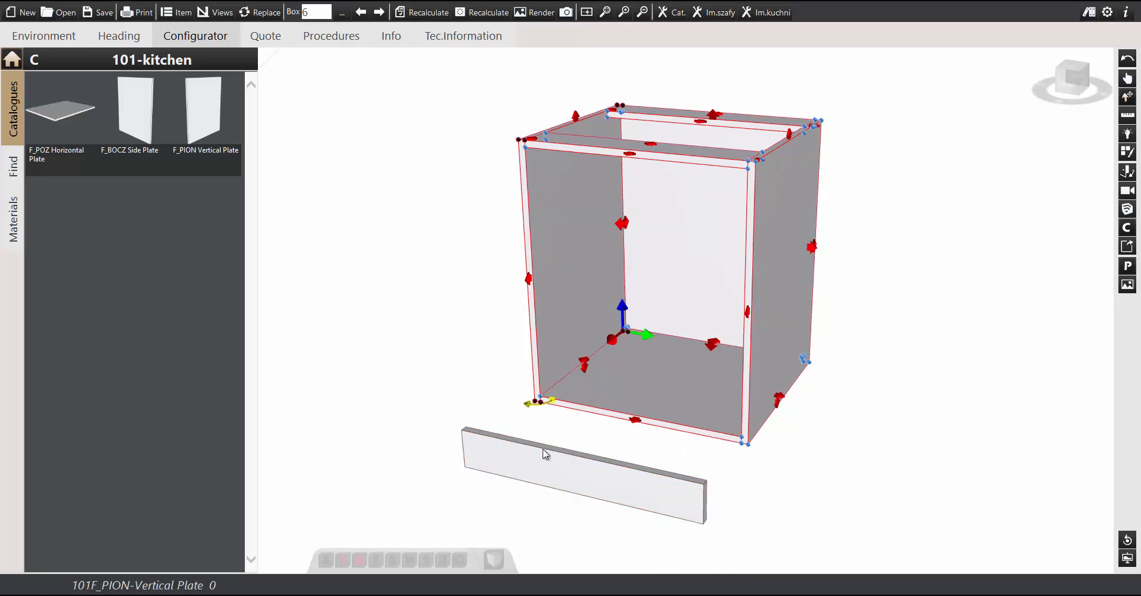
{"action": "left_click", "coordinate": [620, 309]}
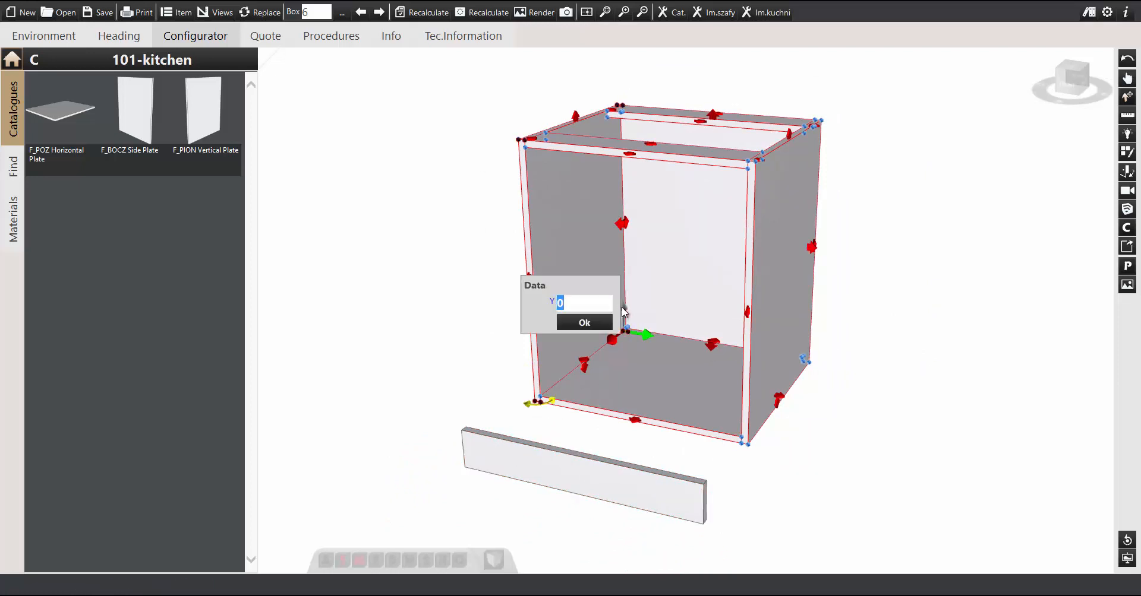
{"action": "key", "text": "Return"}
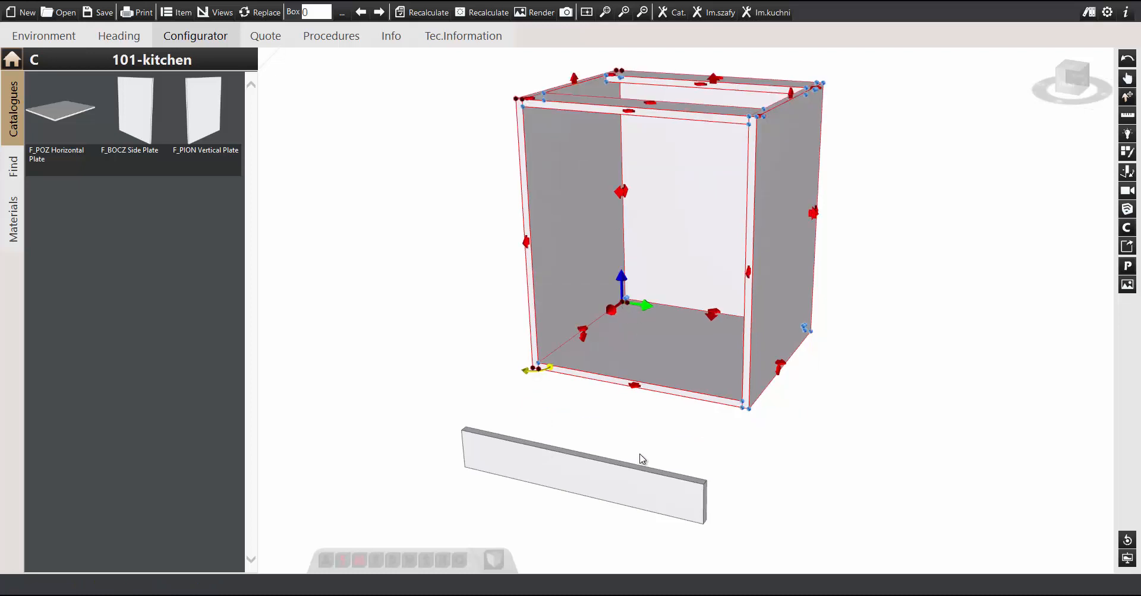
- Place the plinth strip under the cabinet, aligned with its front edge, and offset it by -60 along Z
{"action": "left_click_drag", "start_coordinate": [617, 478], "coordinate": [662, 416]}
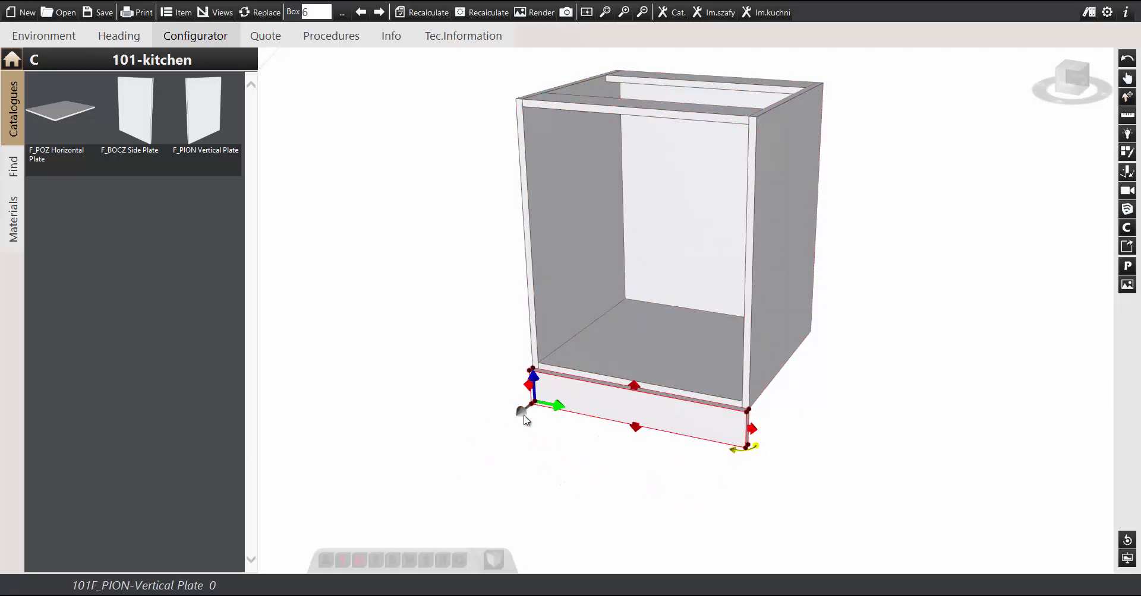
{"action": "left_click_drag", "start_coordinate": [524, 416], "coordinate": [554, 401]}
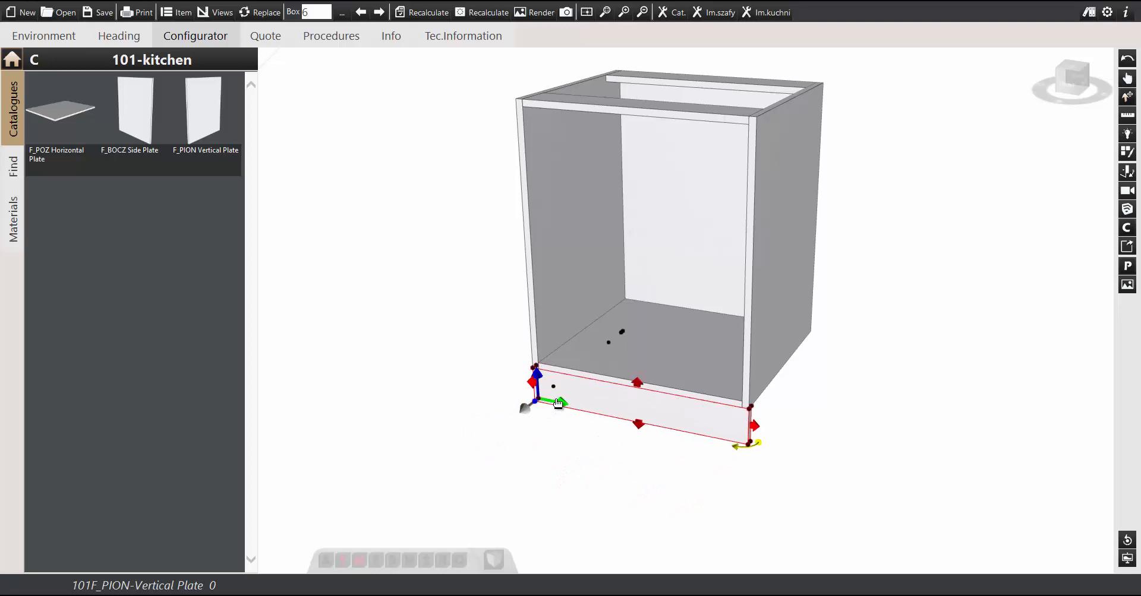
{"action": "left_click", "coordinate": [524, 410]}
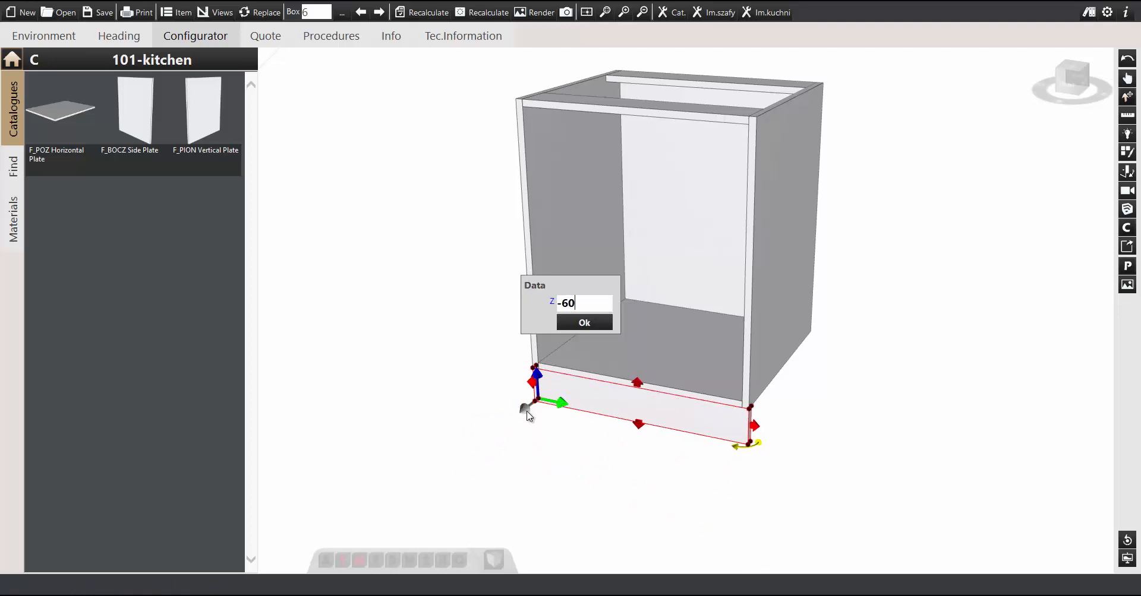
{"action": "key", "text": "Return"}
{"action": "middle_click_drag", "start_coordinate": [841, 393], "coordinate": [779, 374]}
{"action": "middle_click_drag", "start_coordinate": [779, 374], "coordinate": [771, 375]}
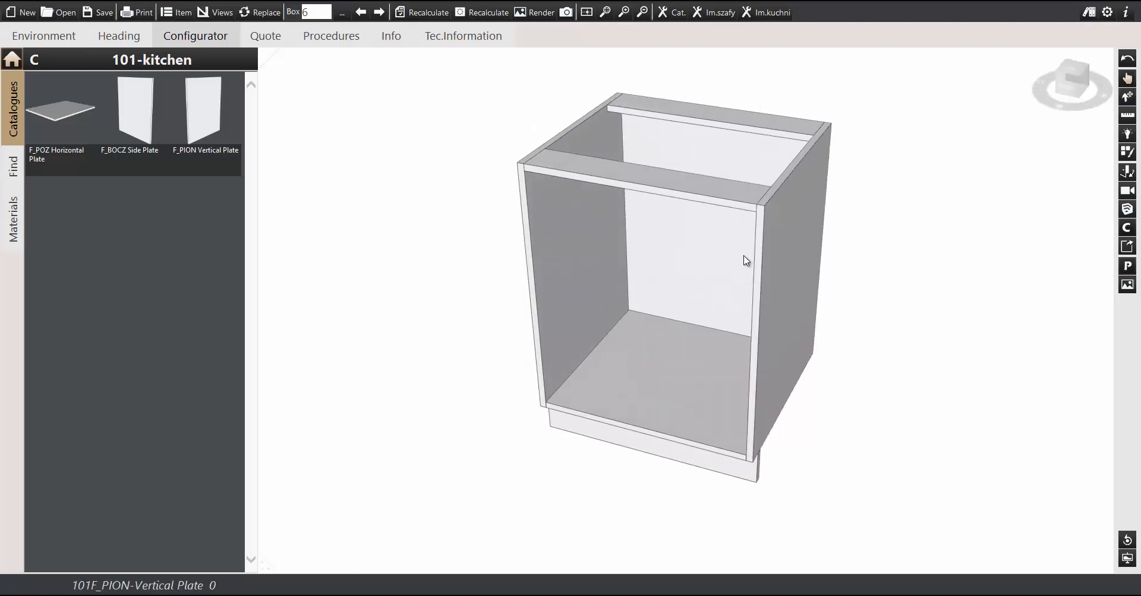
- Insert a BLAT_PROSTY straight countertop from the Countertops group of the 101-kitchen catalogue
{"action": "left_click", "coordinate": [168, 58]}
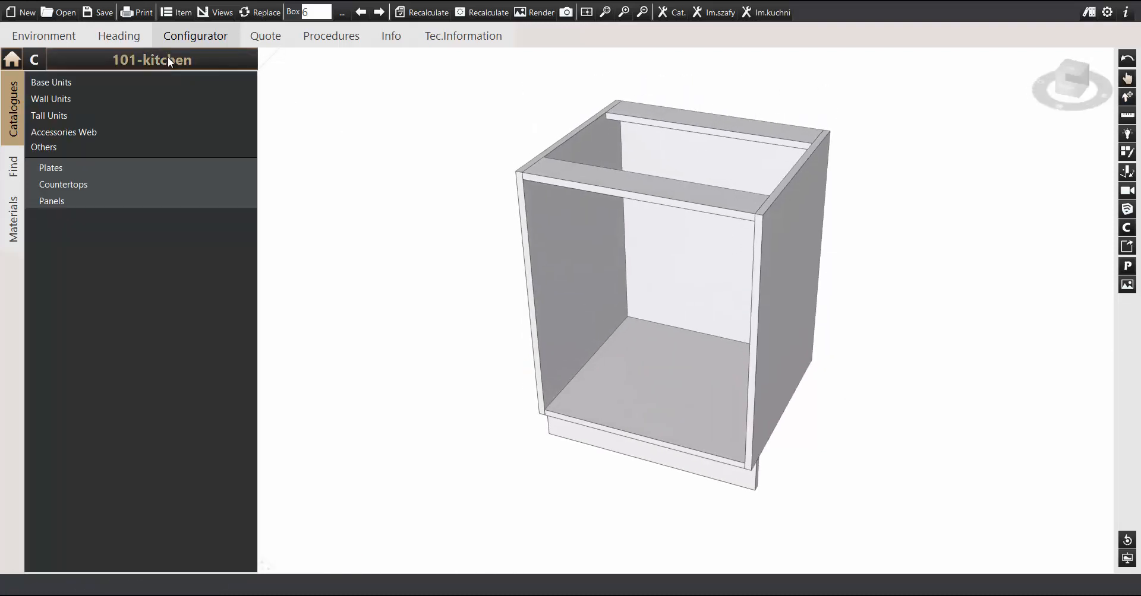
{"action": "left_click", "coordinate": [108, 187]}
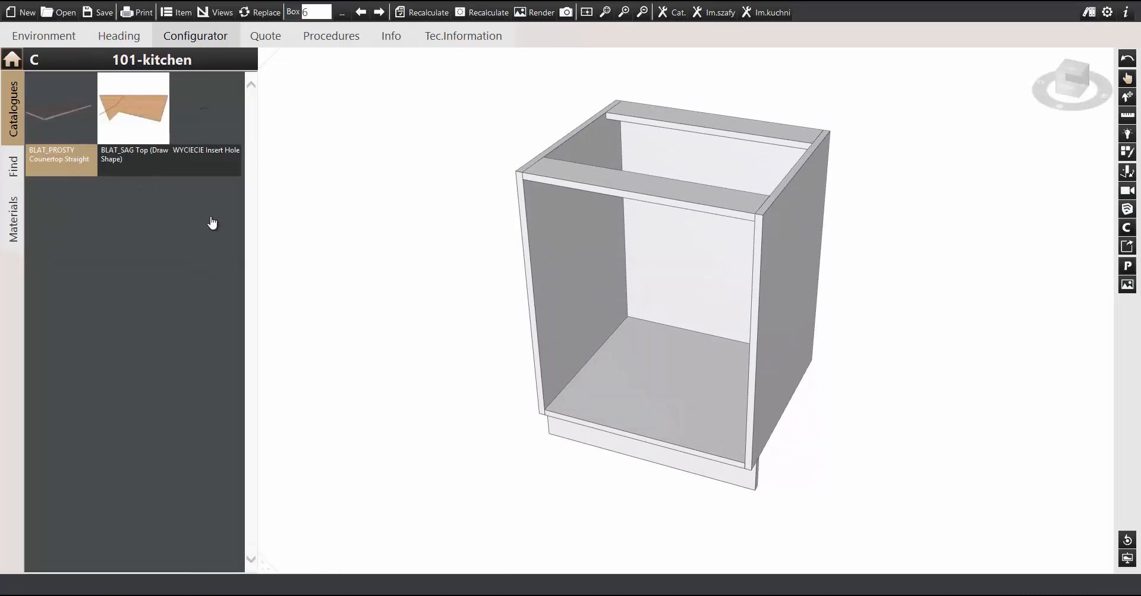
{"action": "middle_click_drag", "start_coordinate": [764, 379], "coordinate": [729, 316]}
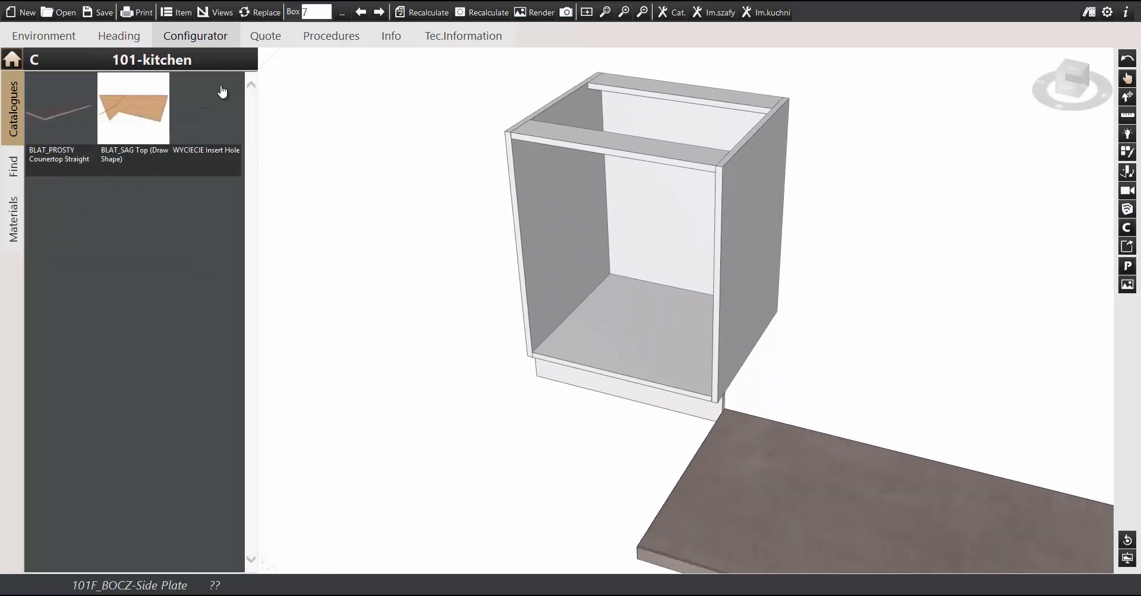
{"action": "left_click", "coordinate": [176, 63]}
{"action": "middle_click_drag", "start_coordinate": [715, 390], "coordinate": [654, 306]}
{"action": "scroll", "coordinate": [653, 306], "scroll_direction": "down", "scroll_amount": 3}
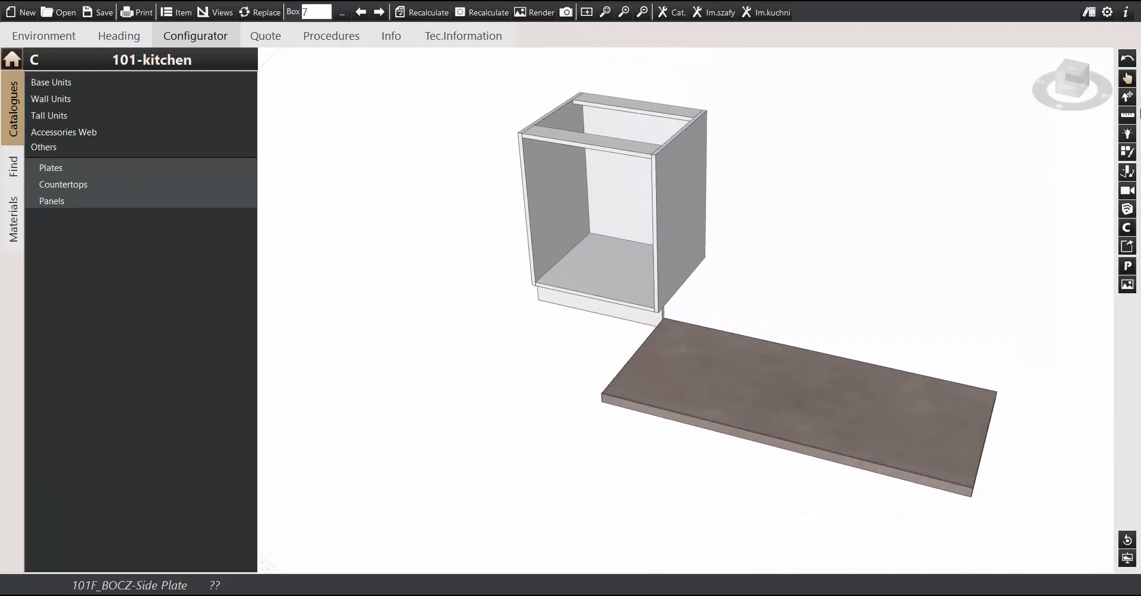
- Raise the countertop to the cabinet's top, shorten it to about 920 wide and place it over the cabinet
{"action": "left_click", "coordinate": [808, 363]}
{"action": "left_click_drag", "start_coordinate": [781, 387], "coordinate": [842, 330]}
{"action": "left_click_drag", "start_coordinate": [690, 146], "coordinate": [685, 29]}
{"action": "middle_click_drag", "start_coordinate": [751, 161], "coordinate": [1020, 198]}
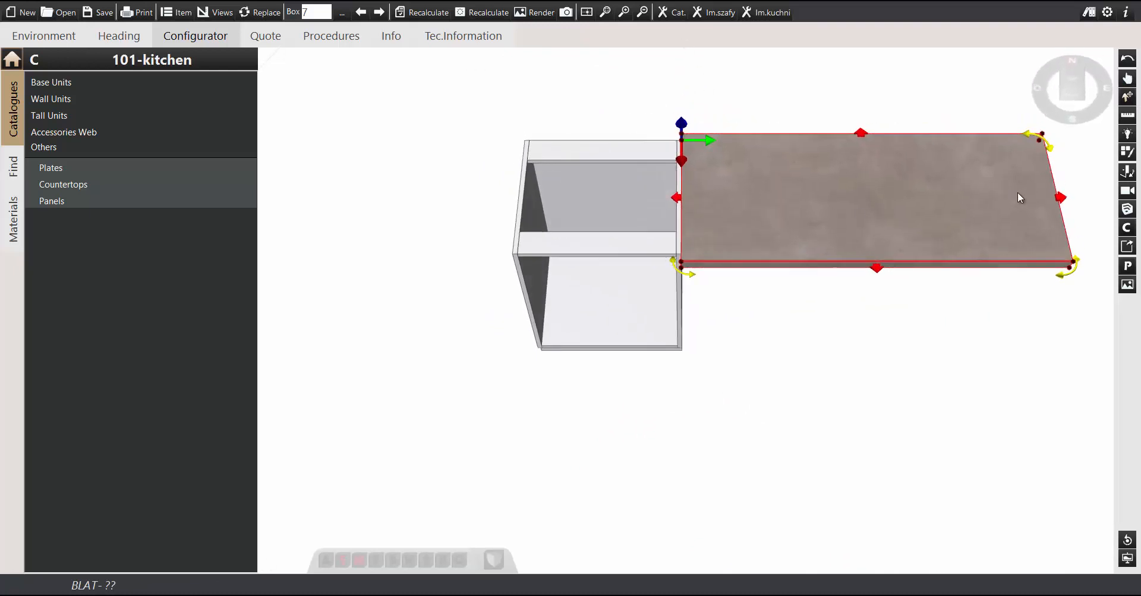
{"action": "left_click_drag", "start_coordinate": [1010, 201], "coordinate": [821, 205]}
{"action": "left_click_drag", "start_coordinate": [905, 200], "coordinate": [601, 219]}
- Set the countertop's width to 600
{"action": "double_click", "coordinate": [601, 219]}
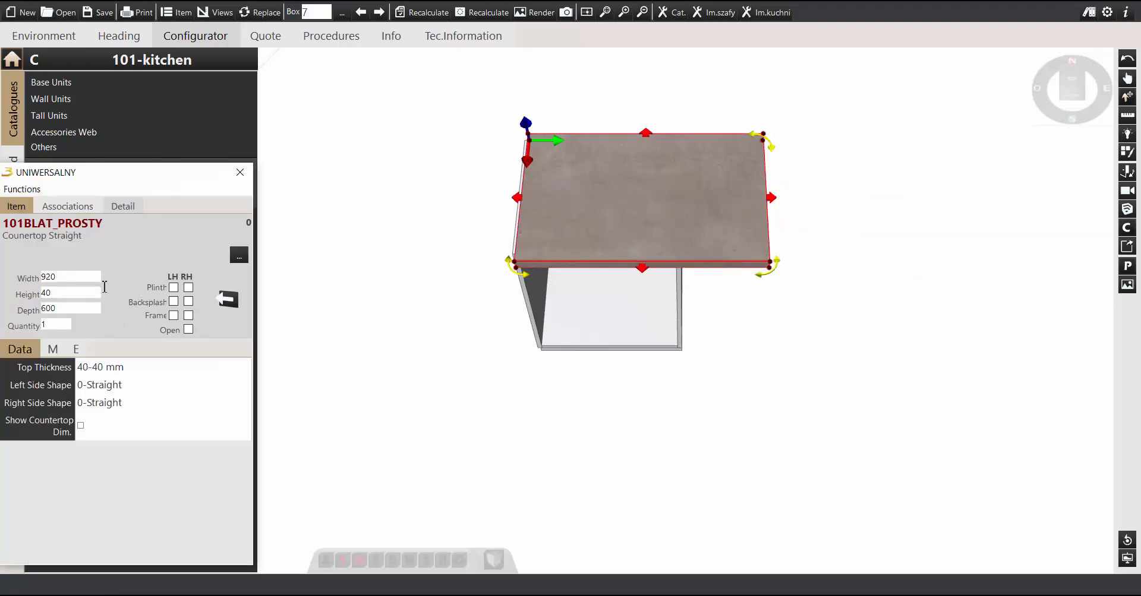
{"action": "double_click", "coordinate": [68, 277]}
{"action": "middle_click_drag", "start_coordinate": [693, 179], "coordinate": [826, 313]}
{"action": "scroll", "coordinate": [756, 303], "scroll_direction": "up", "scroll_amount": 3}
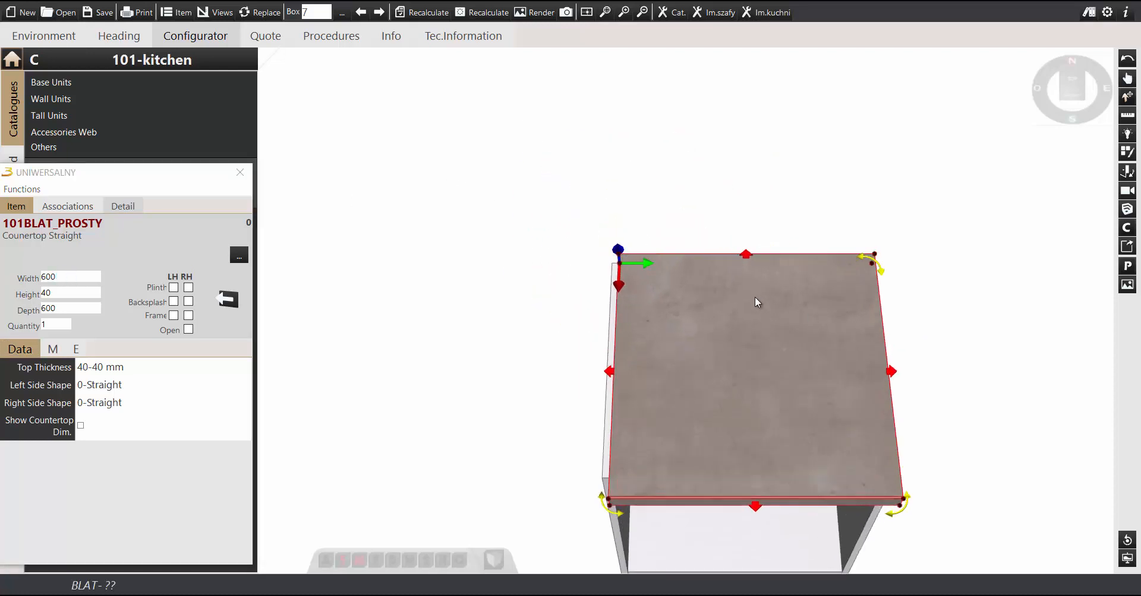
- Align the countertop's rear corner with the outer edge of the adjacent side plate
{"action": "right_click_drag", "start_coordinate": [756, 303], "coordinate": [909, 288]}
{"action": "scroll", "coordinate": [827, 249], "scroll_direction": "up", "scroll_amount": 3}
{"action": "middle_click_drag", "start_coordinate": [812, 275], "coordinate": [749, 402]}
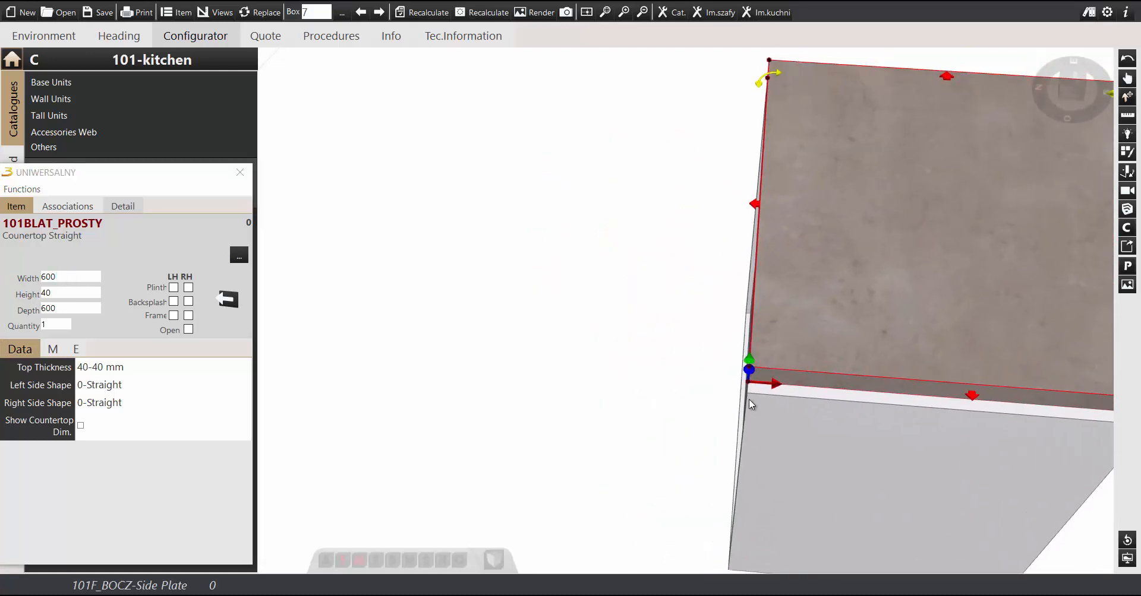
{"action": "right_click_drag", "start_coordinate": [750, 401], "coordinate": [900, 344]}
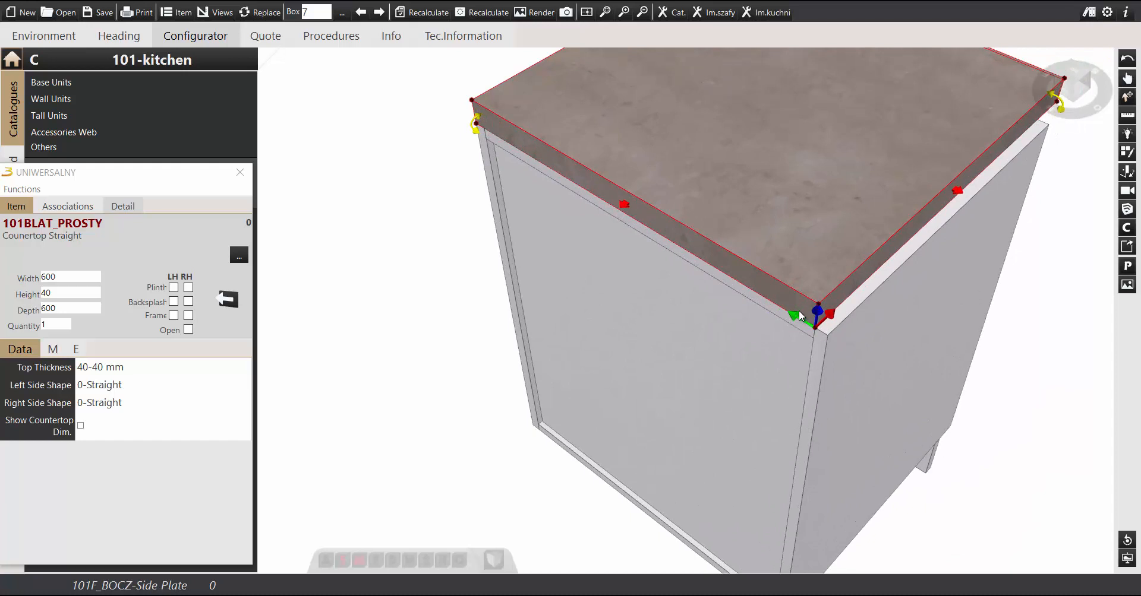
{"action": "left_click_drag", "start_coordinate": [796, 320], "coordinate": [826, 334]}
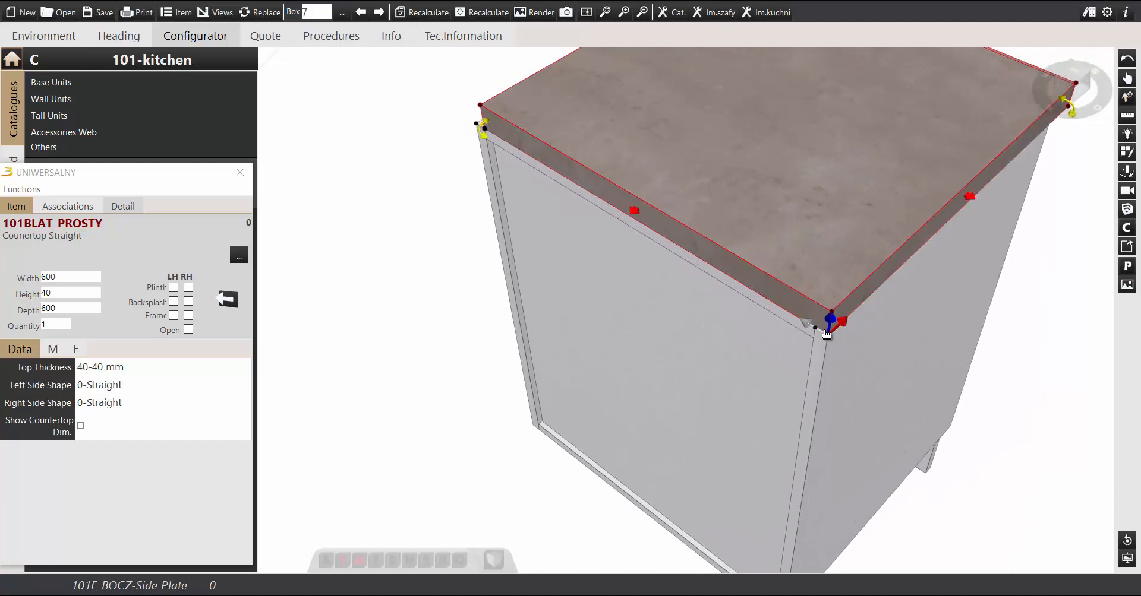
- Stretch the countertop to 618 wide so its side edge reaches the outer face of the opposite side plate
{"action": "middle_click_drag", "start_coordinate": [726, 321], "coordinate": [844, 321]}
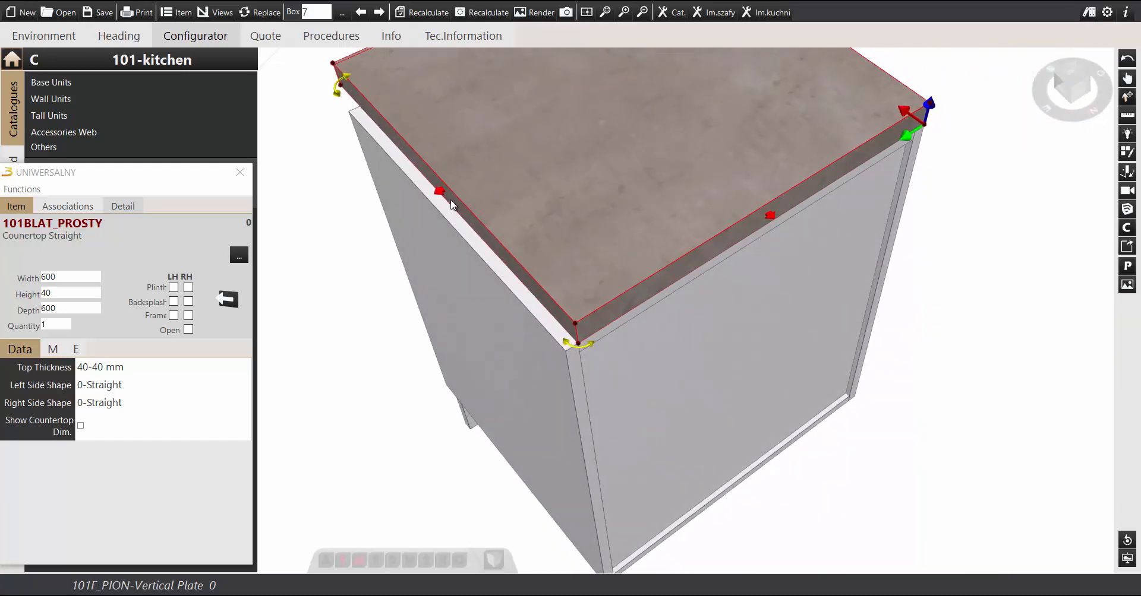
{"action": "left_click_drag", "start_coordinate": [441, 193], "coordinate": [438, 204]}
{"action": "middle_click_drag", "start_coordinate": [460, 292], "coordinate": [615, 245]}
{"action": "scroll", "coordinate": [718, 262], "scroll_direction": "down", "scroll_amount": 4}
- Shift the countertop by -20 along its front-to-back axis and end its editing
{"action": "left_click", "coordinate": [643, 173]}
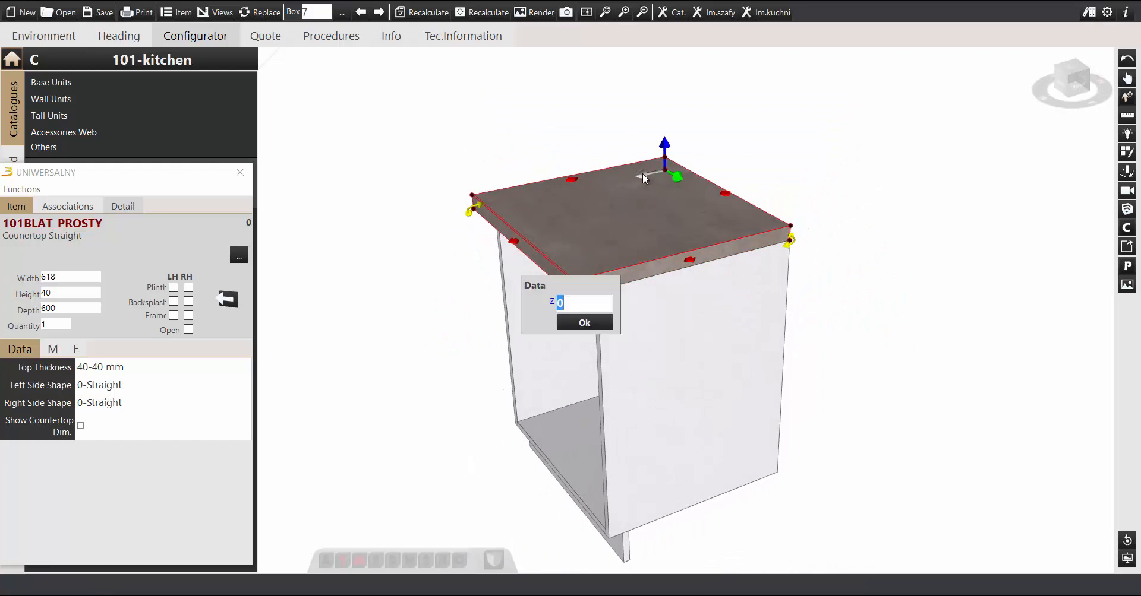
{"action": "type", "text": "-20"}
{"action": "key", "text": "Return"}
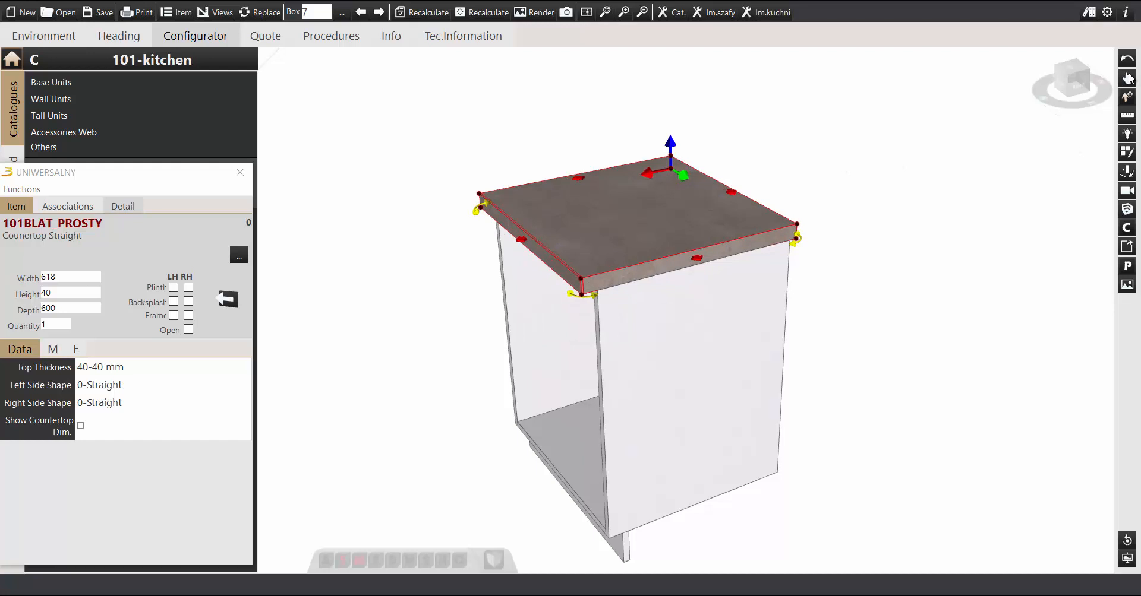
{"action": "left_click", "coordinate": [1128, 76]}
{"action": "left_click_drag", "start_coordinate": [636, 381], "coordinate": [659, 322]}
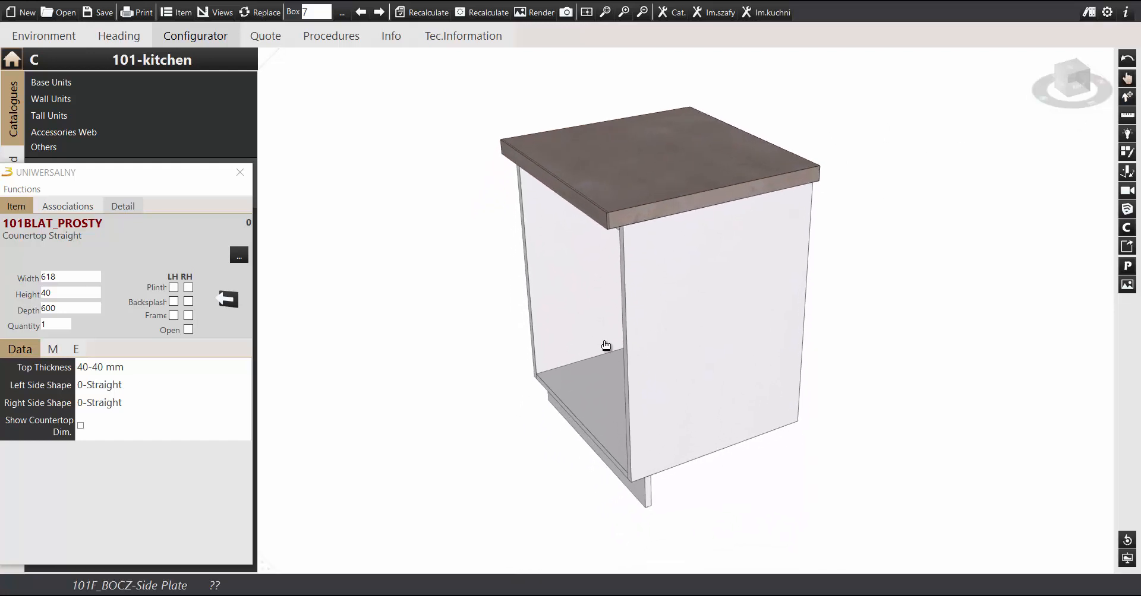
- Set the left and right connections of the upper front horizontal plate to 001-Dowels
{"action": "middle_click_drag", "start_coordinate": [606, 345], "coordinate": [658, 313]}
{"action": "scroll", "coordinate": [671, 336], "scroll_direction": "down", "scroll_amount": 1}
{"action": "left_click", "coordinate": [614, 159]}
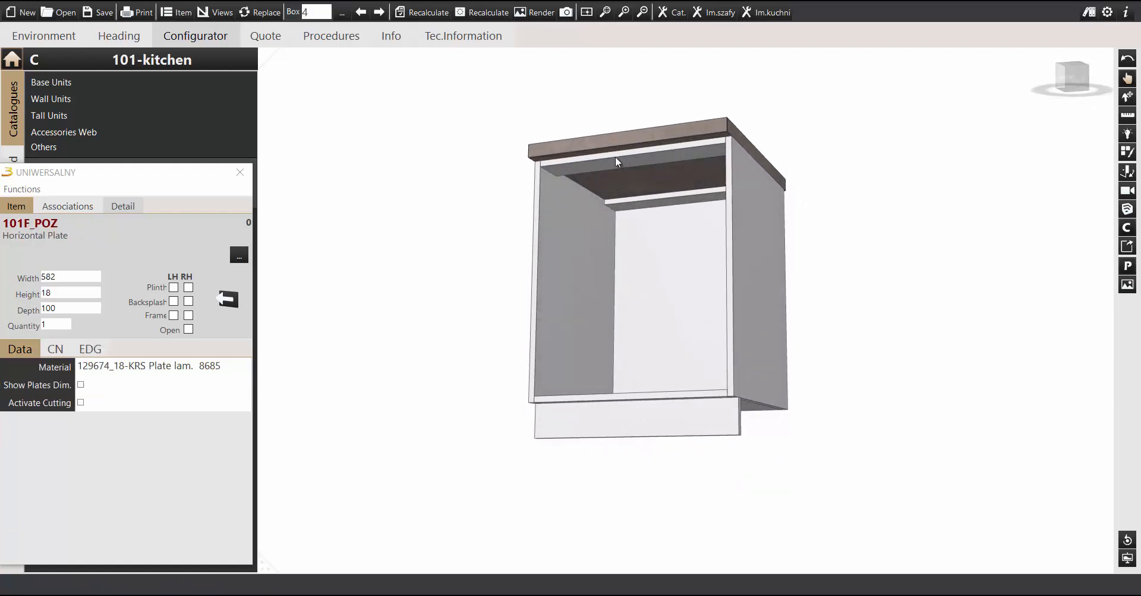
{"action": "left_click_drag", "start_coordinate": [97, 184], "coordinate": [140, 170]}
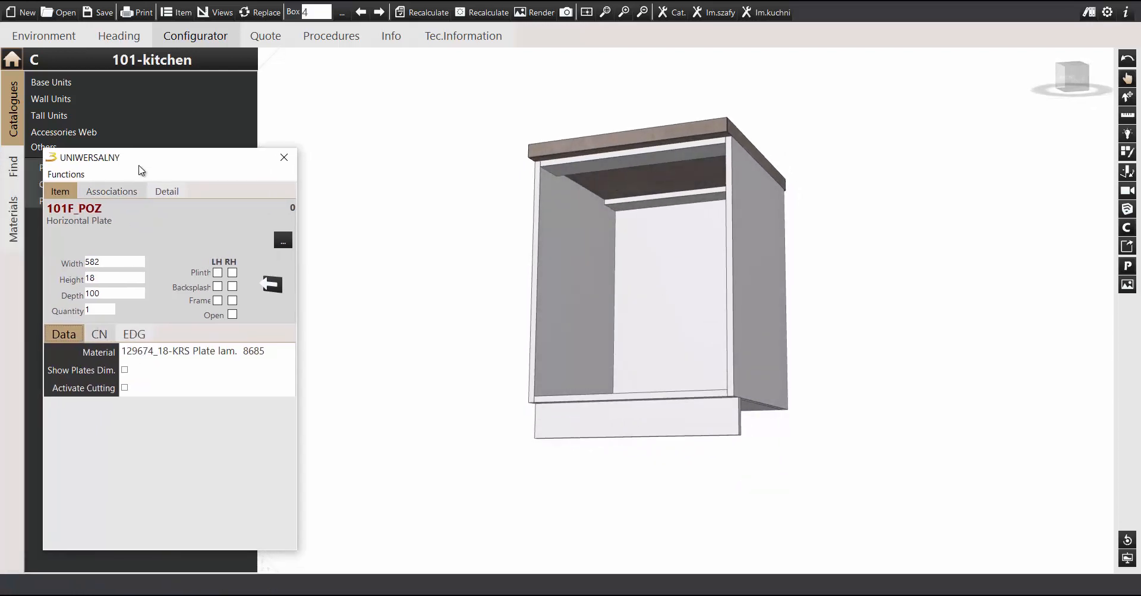
{"action": "left_click", "coordinate": [99, 335]}
{"action": "left_click", "coordinate": [148, 358]}
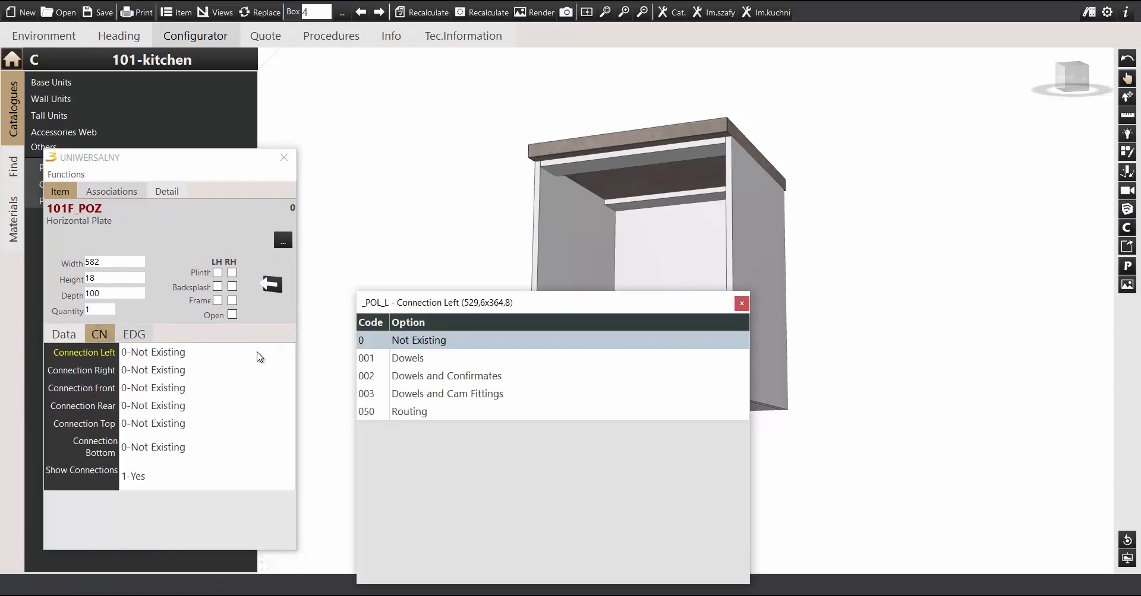
{"action": "left_click", "coordinate": [360, 358]}
{"action": "left_click", "coordinate": [199, 373]}
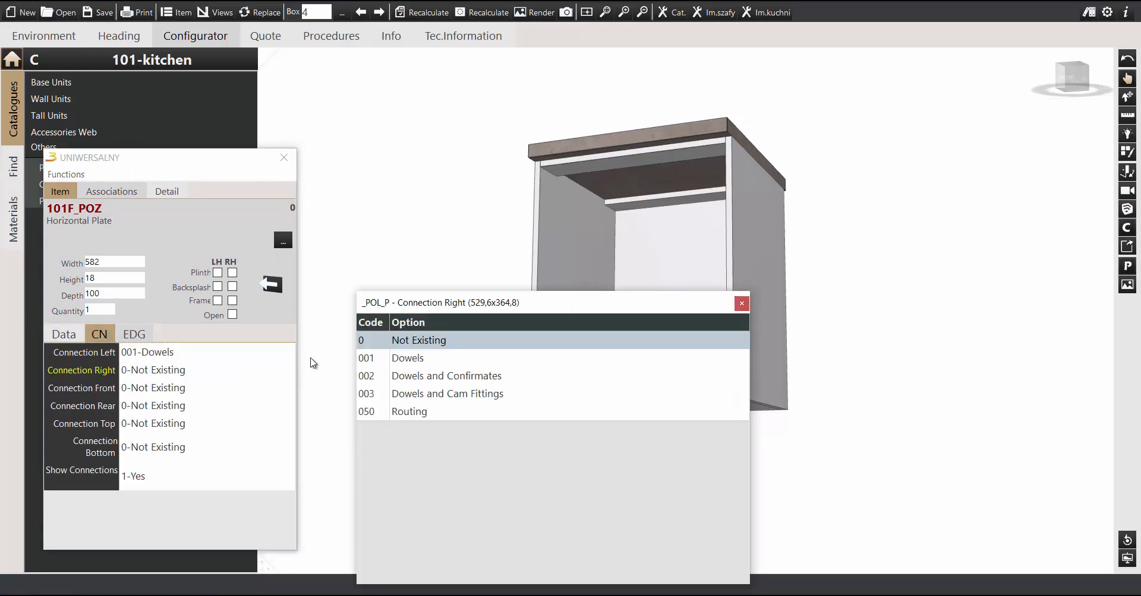
{"action": "left_click", "coordinate": [380, 358]}
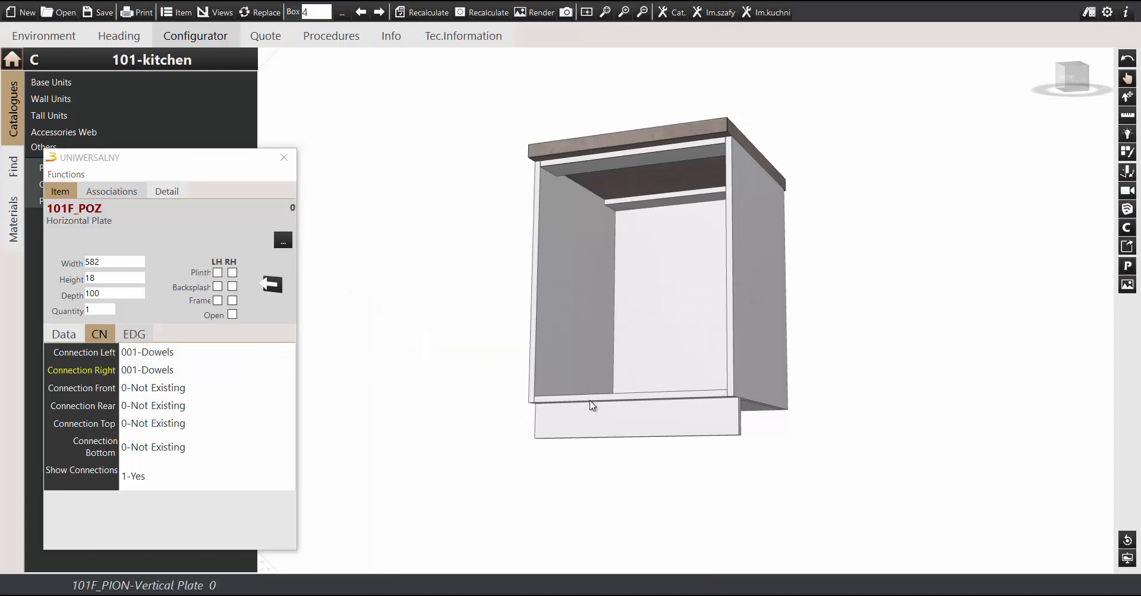
- Set the left and right connections of the cabinet's bottom horizontal plate to 001-Dowels and close its properties
{"action": "left_click", "coordinate": [592, 433]}
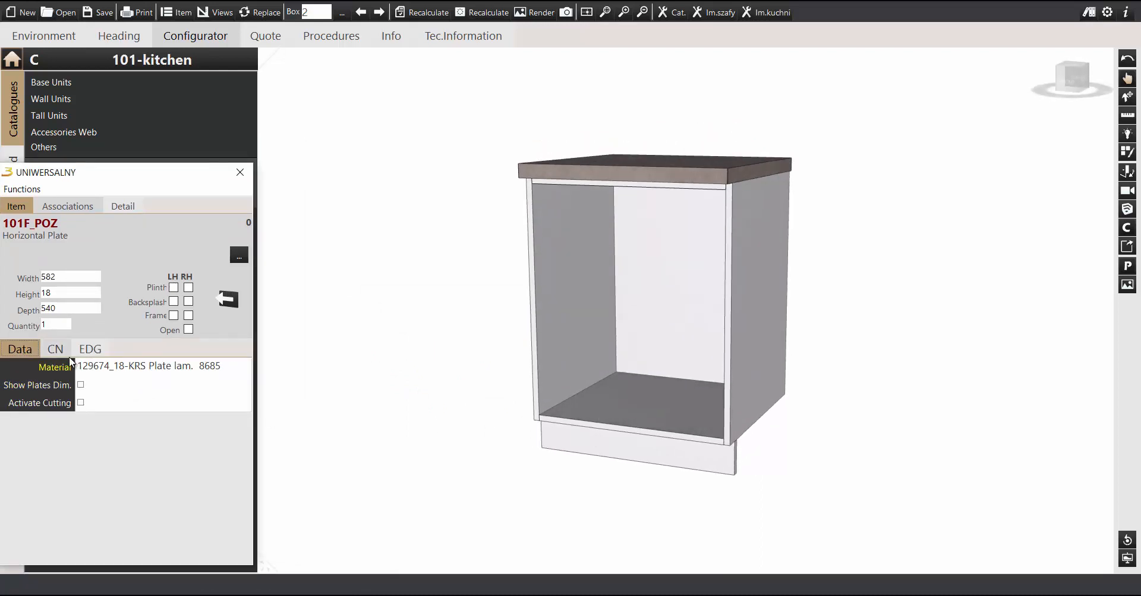
{"action": "left_click", "coordinate": [55, 349]}
{"action": "left_click", "coordinate": [121, 369]}
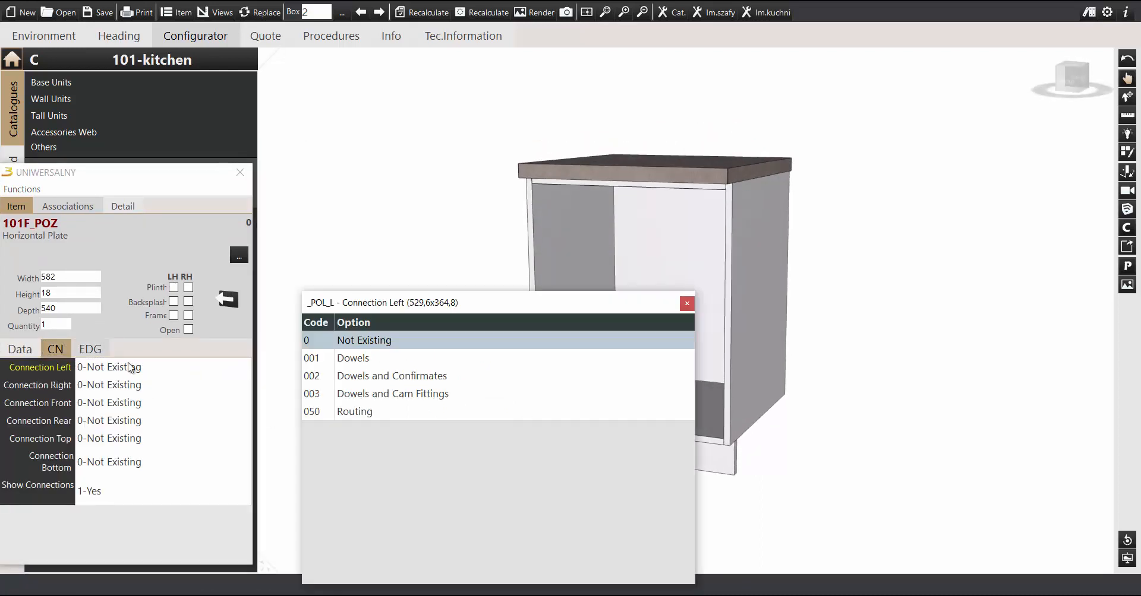
{"action": "double_click", "coordinate": [310, 357]}
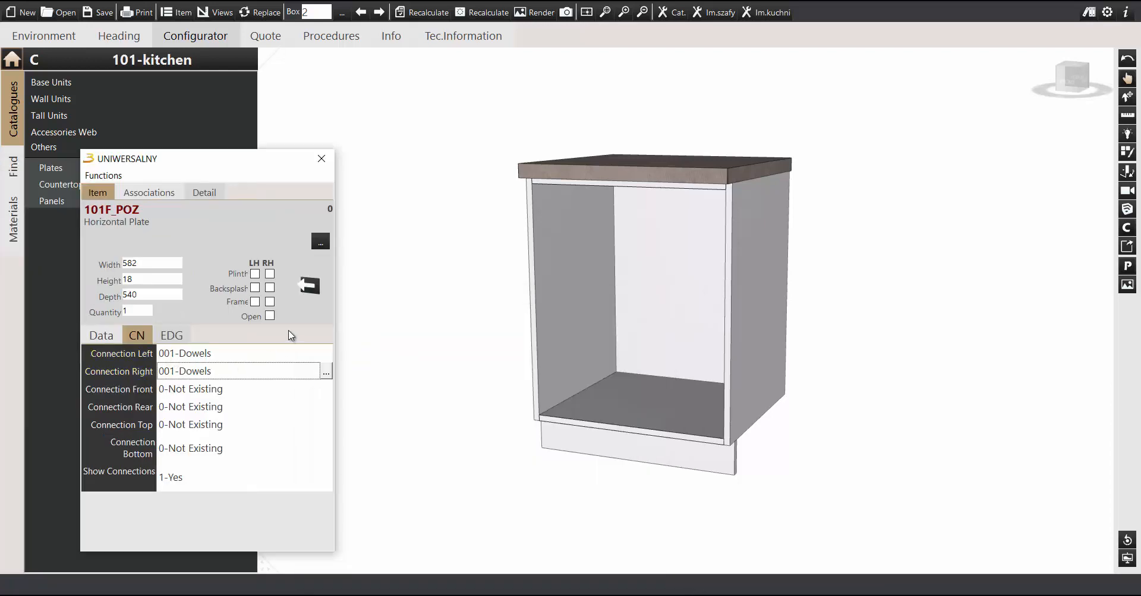
{"action": "left_click", "coordinate": [321, 158]}
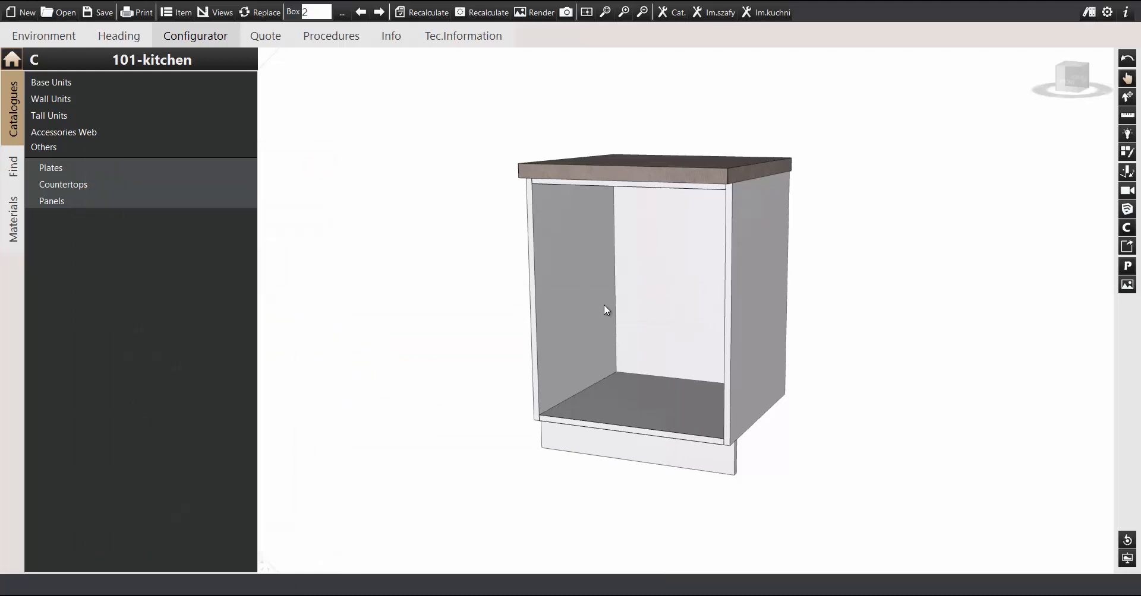
- Set the left and right connections of the vertical back panel to 050-Routing and close its properties
{"action": "left_click", "coordinate": [657, 306]}
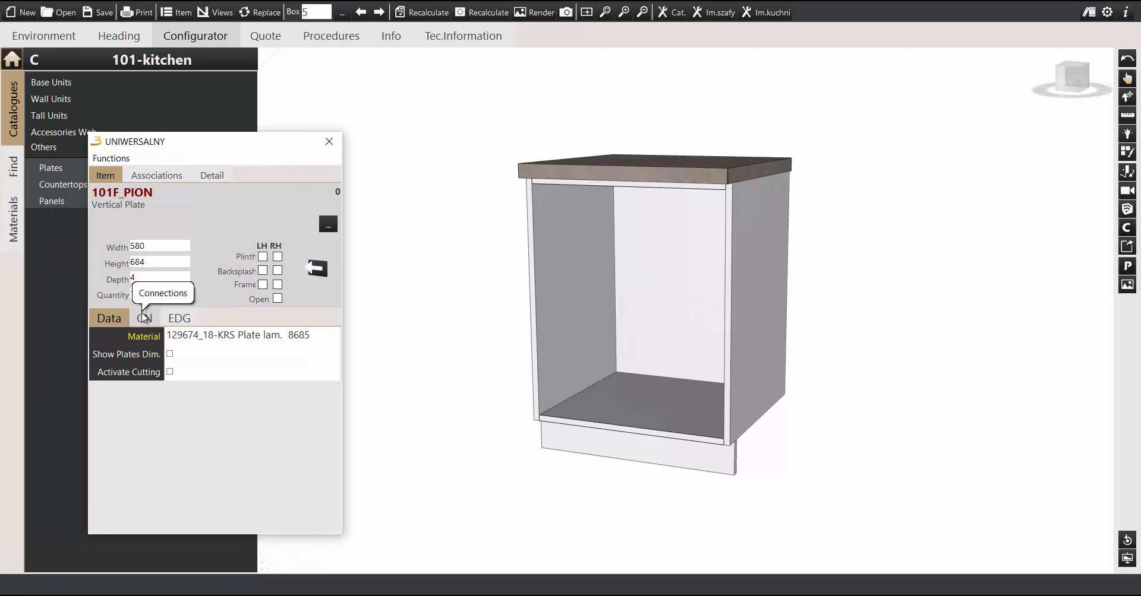
{"action": "left_click", "coordinate": [144, 318]}
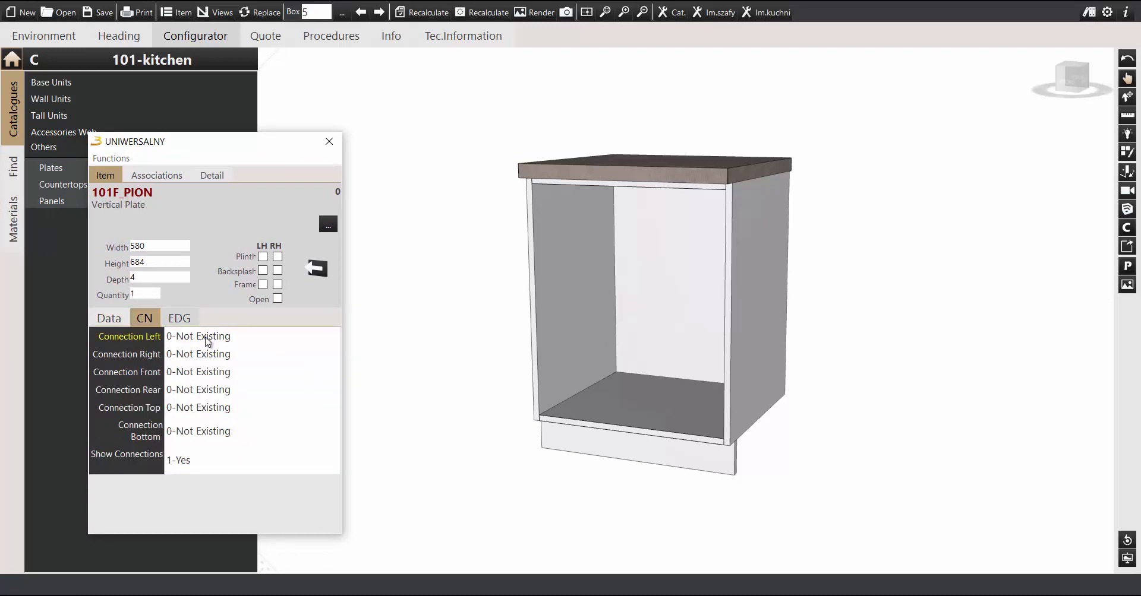
{"action": "left_click", "coordinate": [203, 336]}
{"action": "left_click", "coordinate": [468, 411]}
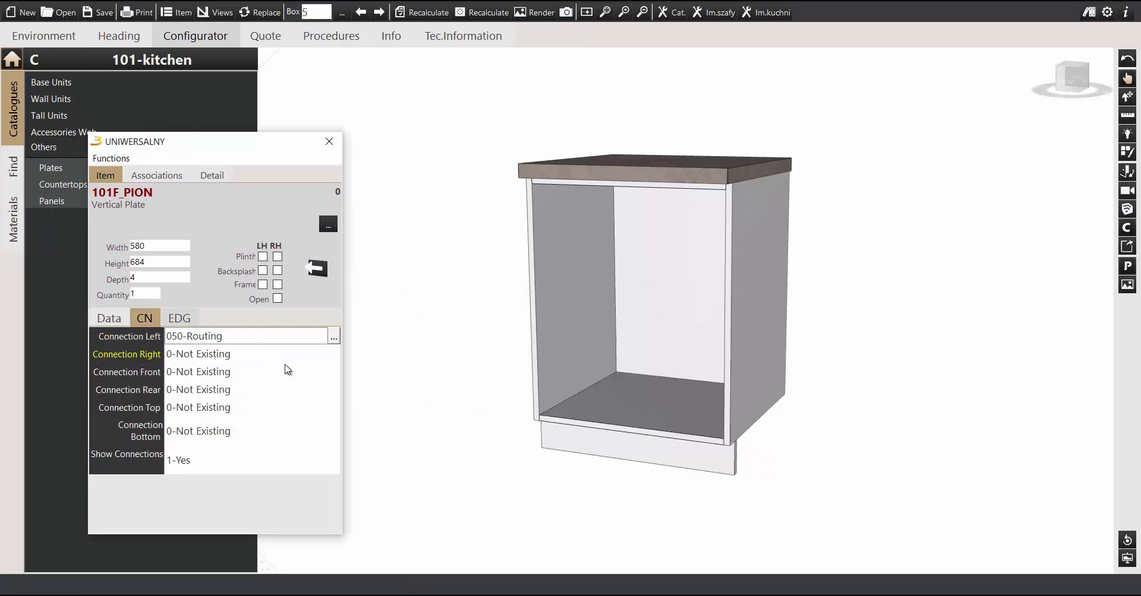
{"action": "left_click", "coordinate": [270, 355]}
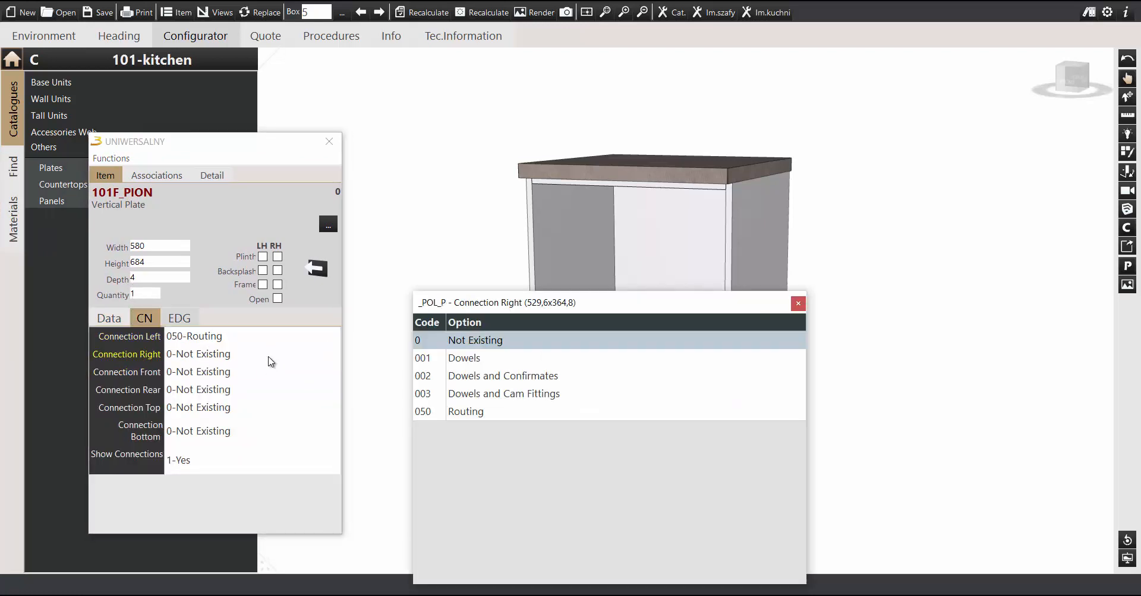
{"action": "left_click", "coordinate": [478, 414]}
{"action": "left_click", "coordinate": [329, 141]}
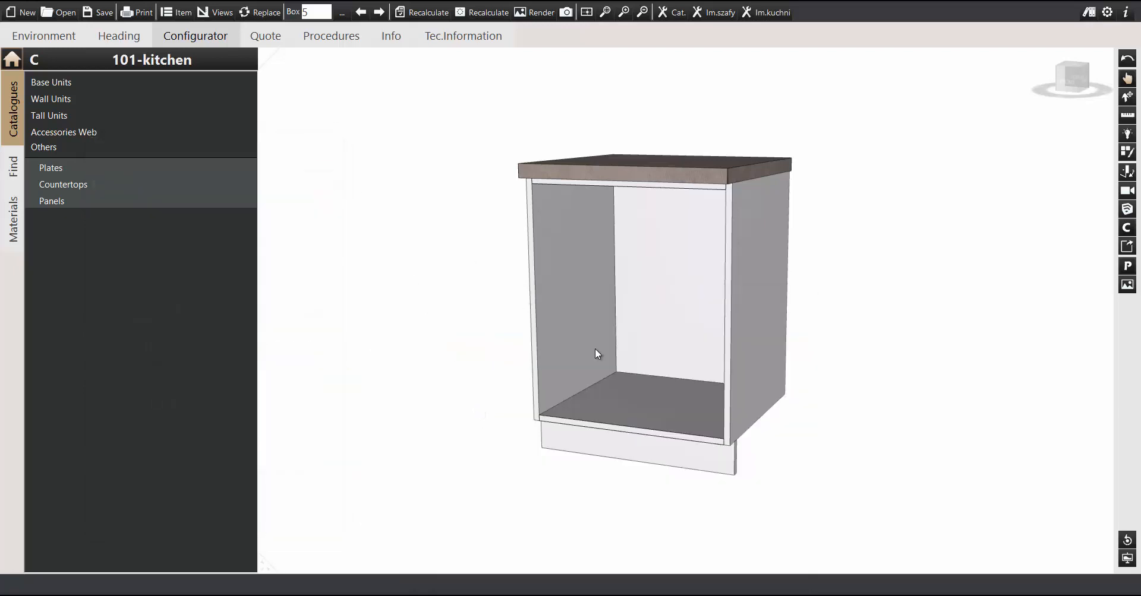
- Display the cabinet in the exploded Job View to inspect its connectors, and return to the assembled view
{"action": "left_click_drag", "start_coordinate": [593, 360], "coordinate": [585, 368]}
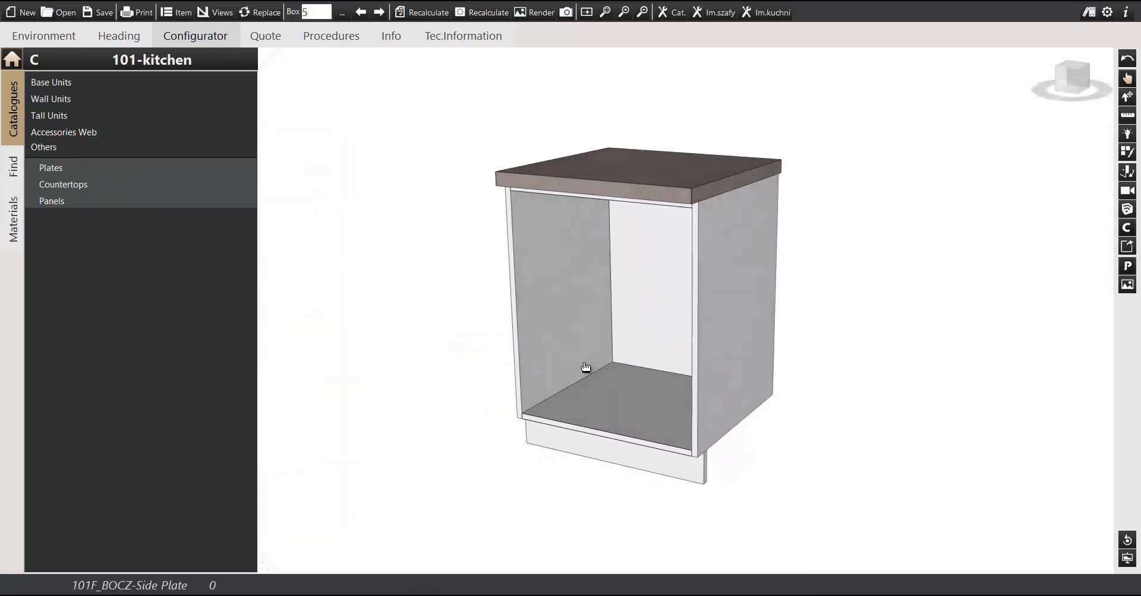
{"action": "right_click", "coordinate": [617, 345]}
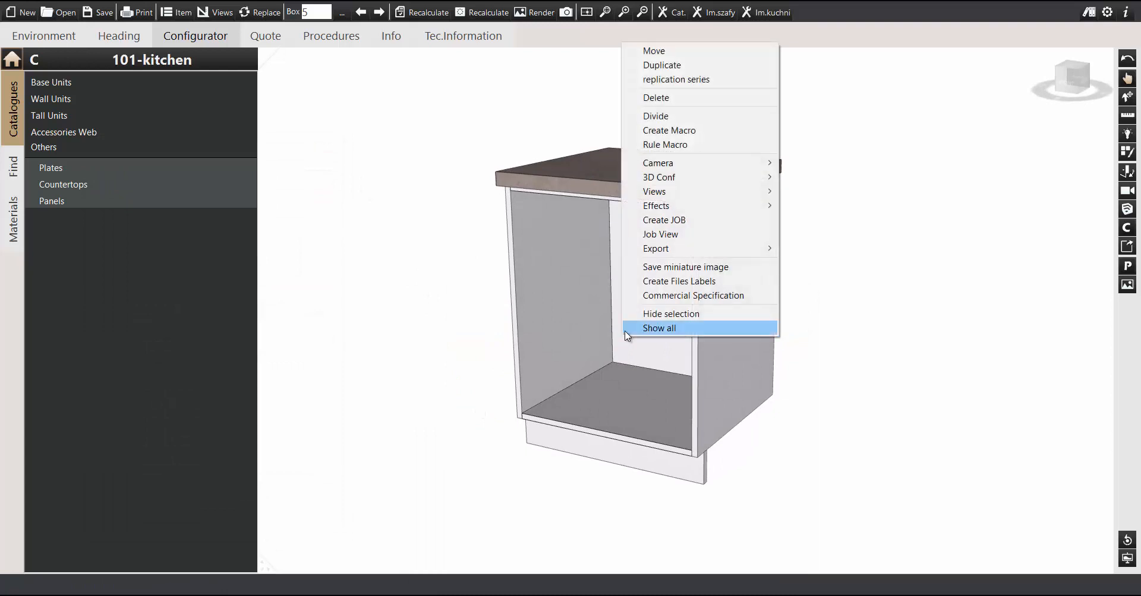
{"action": "left_click", "coordinate": [693, 239]}
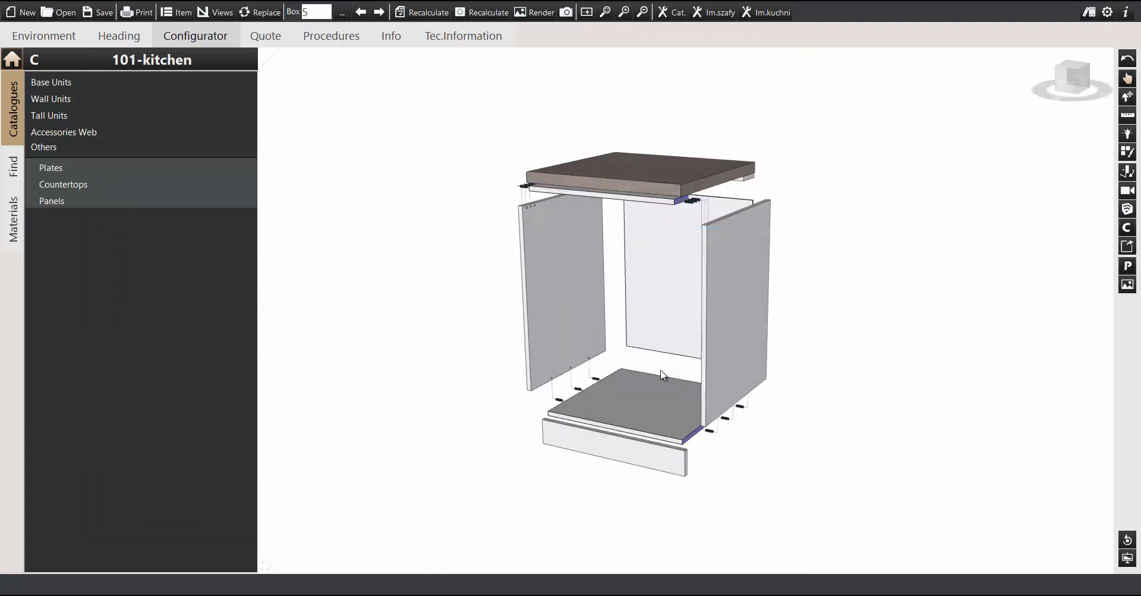
{"action": "right_click", "coordinate": [652, 337]}
{"action": "left_click", "coordinate": [730, 229]}
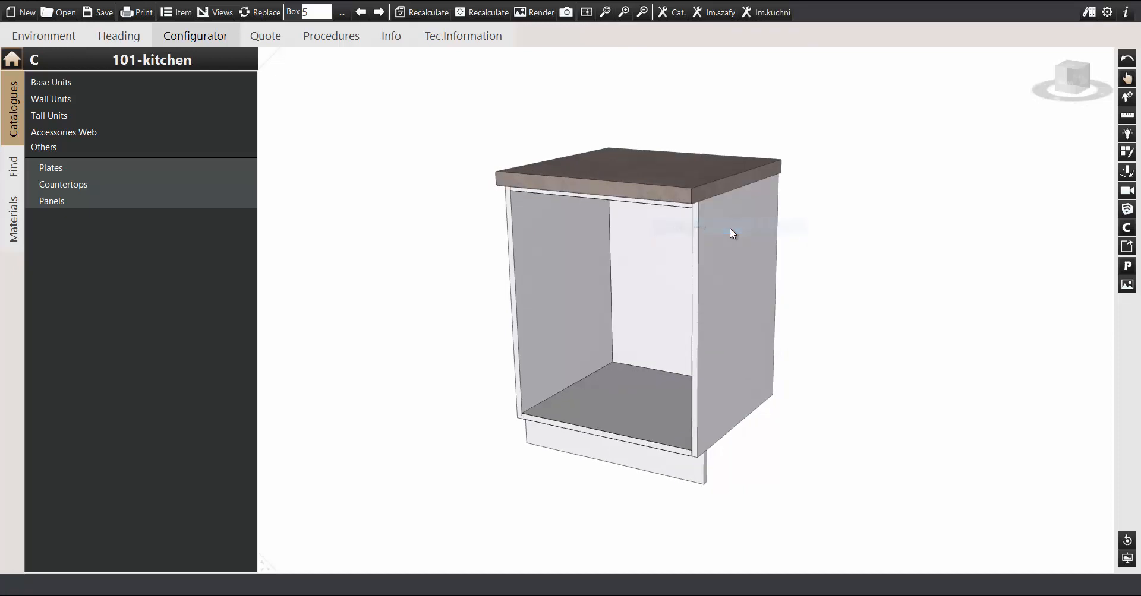
- Create the JOB for the cabinet and examine the drilling drawings of its individual plates in the ARG files
{"action": "right_click", "coordinate": [648, 259]}
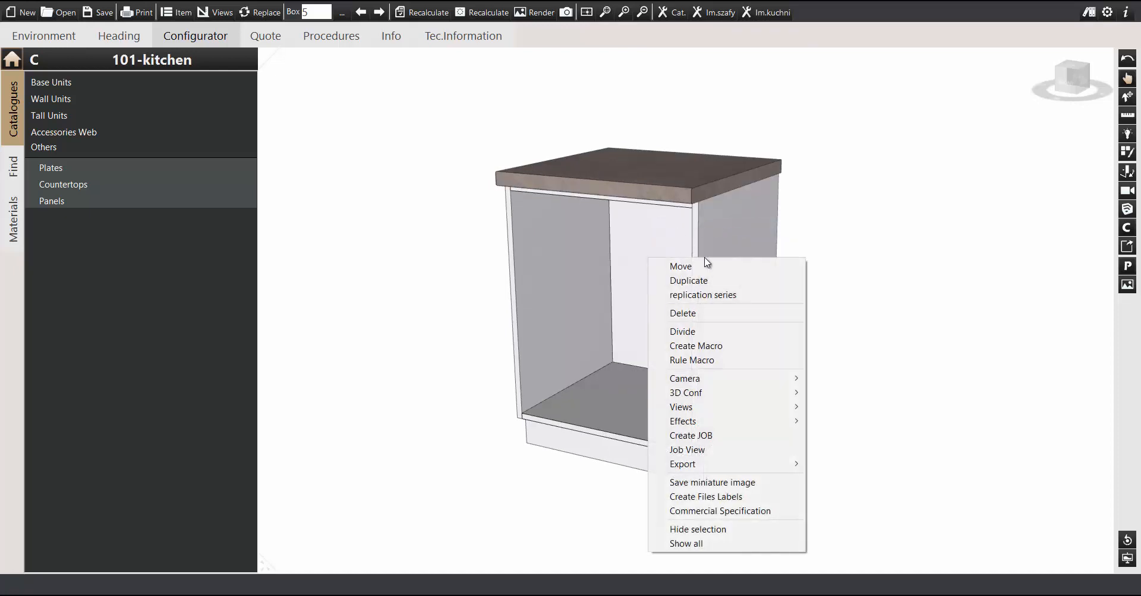
{"action": "left_click", "coordinate": [756, 435]}
{"action": "left_click", "coordinate": [81, 58]}
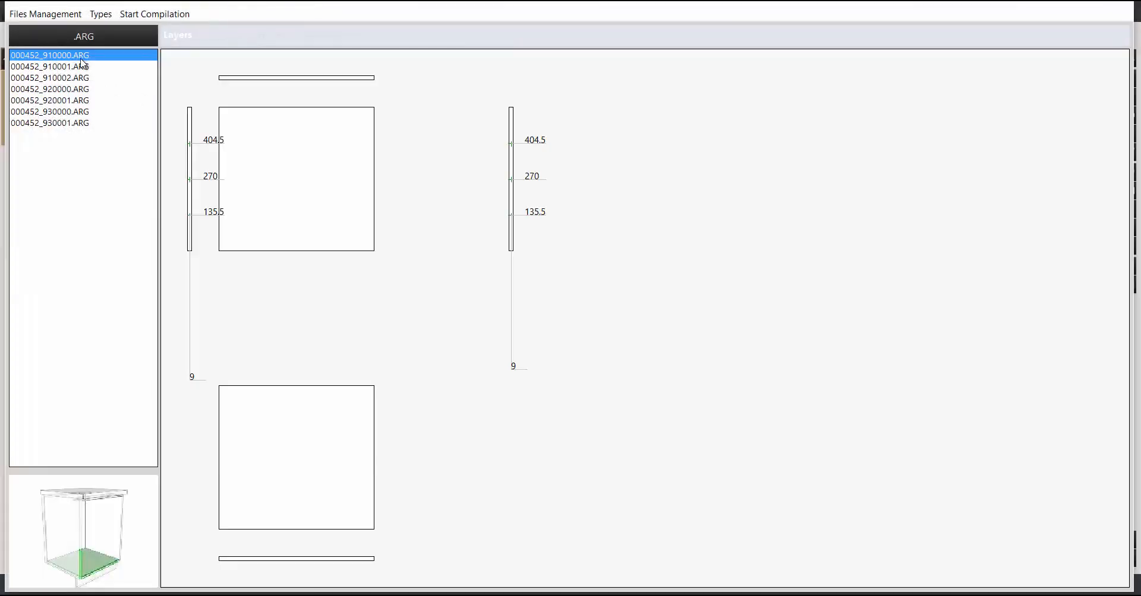
{"action": "key", "text": "Down"}
{"action": "key", "text": "Down"}
{"action": "key", "text": "Down"}
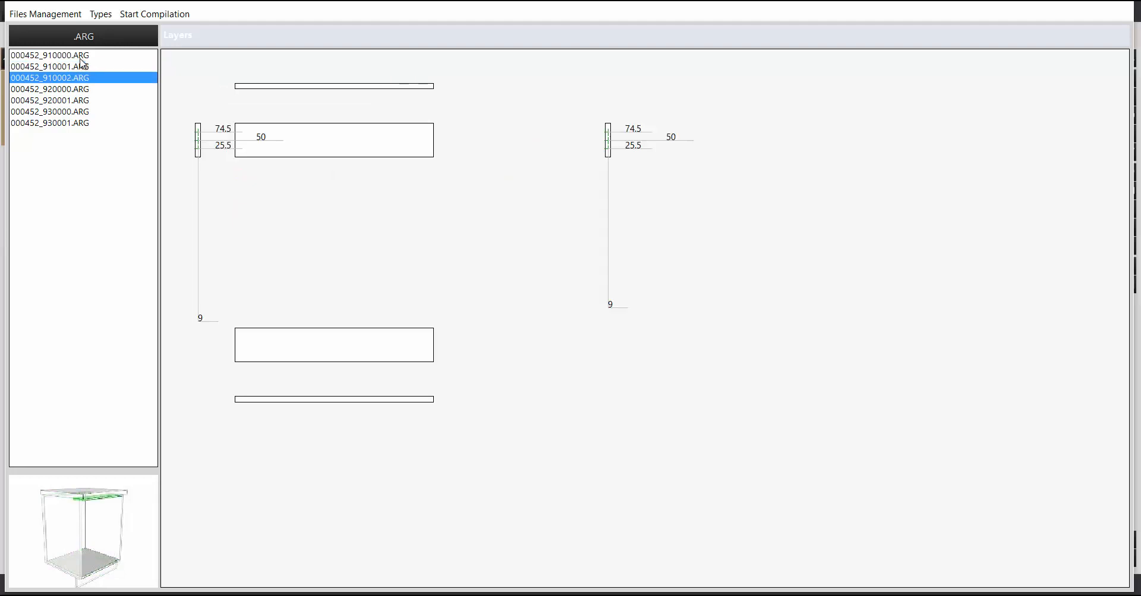
{"action": "key", "text": "Down"}
{"action": "key", "text": "Down"}
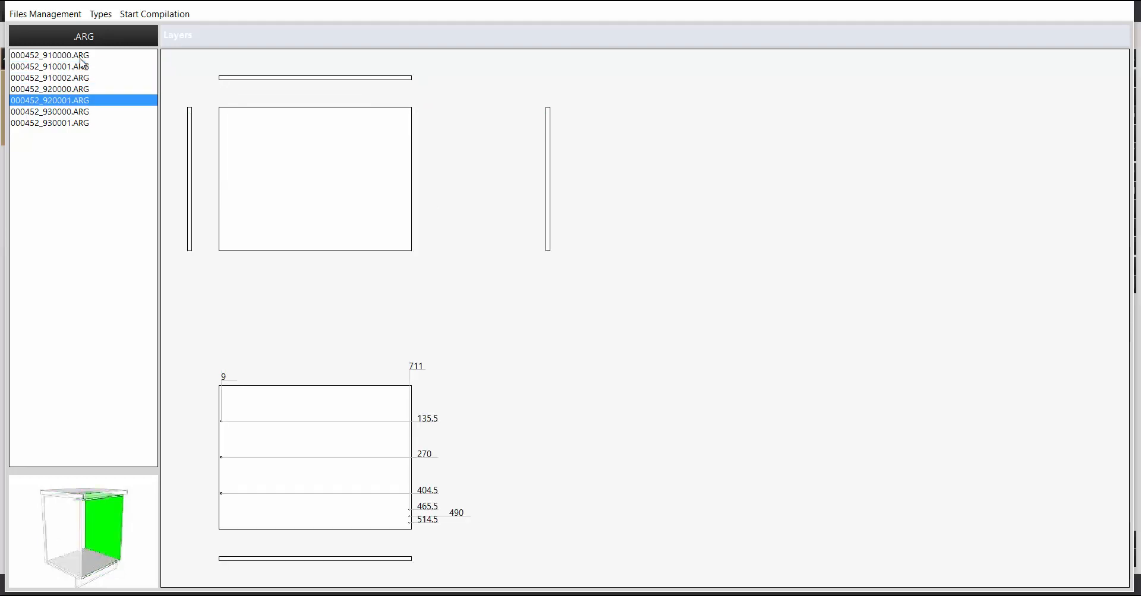
{"action": "key", "text": "Down"}
{"action": "key", "text": "Up"}
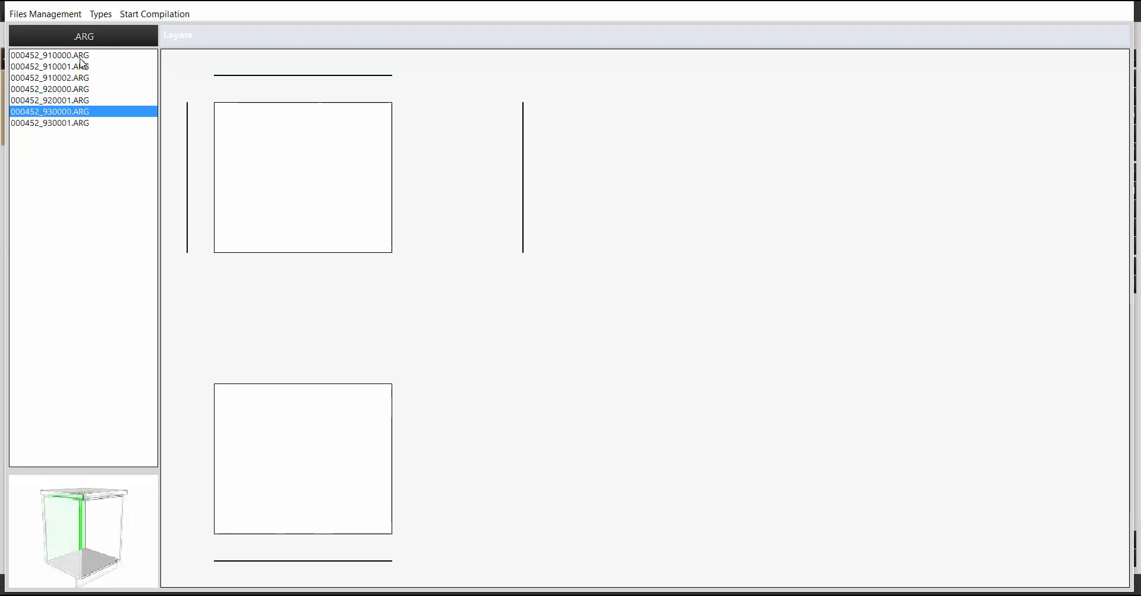
{"action": "key", "text": "Up"}
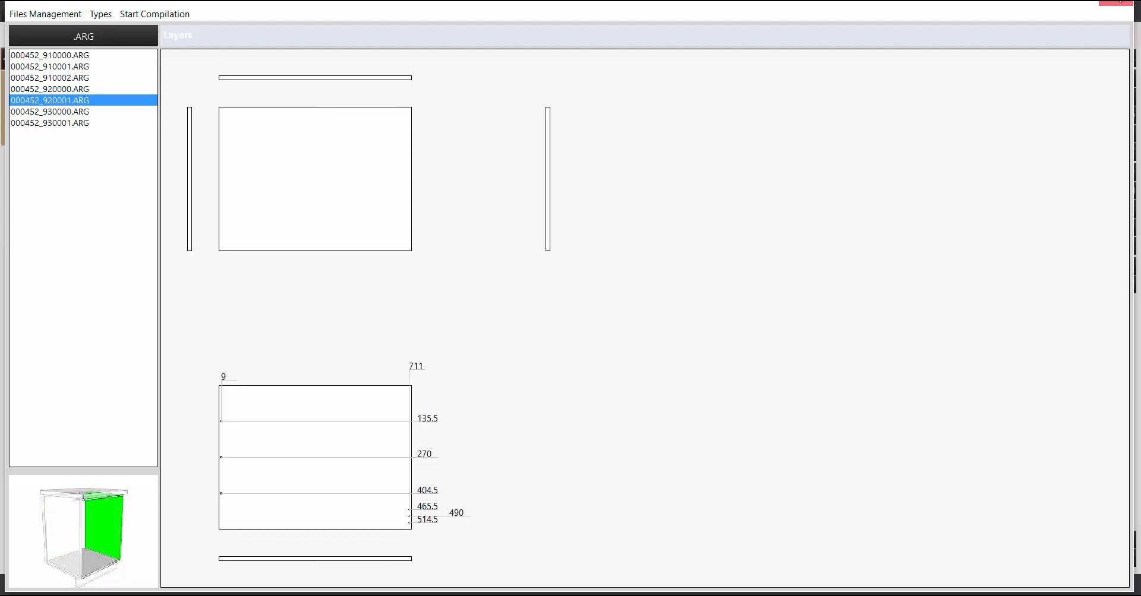
{"action": "left_click", "coordinate": [1116, 4]}
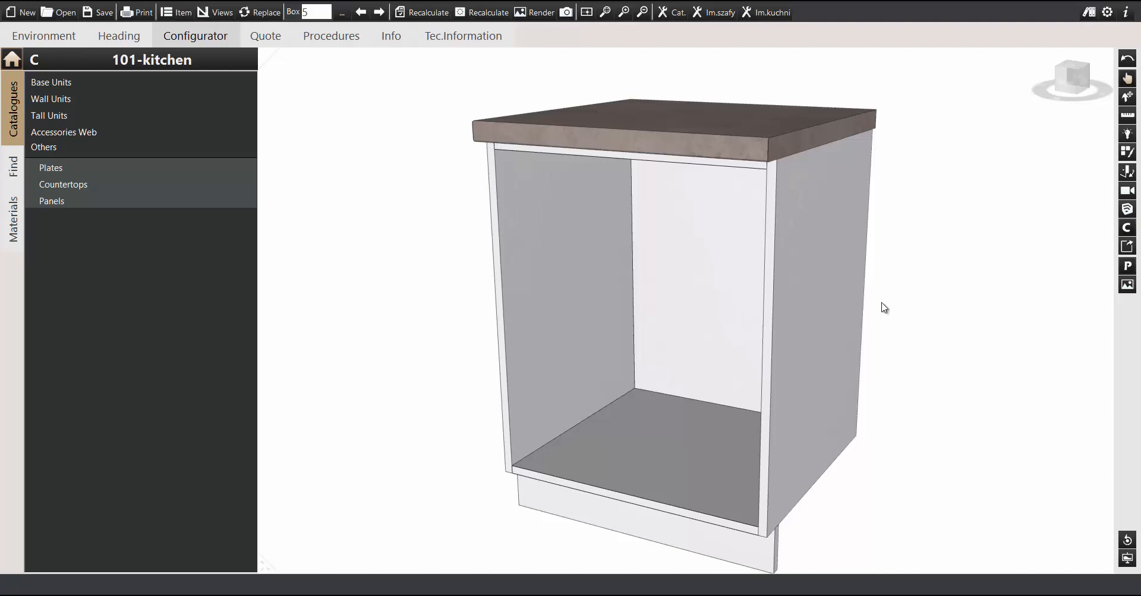
- Insert another F_POZ Horizontal Plate from the Plates group of the catalogue
{"action": "scroll", "coordinate": [873, 297], "scroll_direction": "down", "scroll_amount": 4}
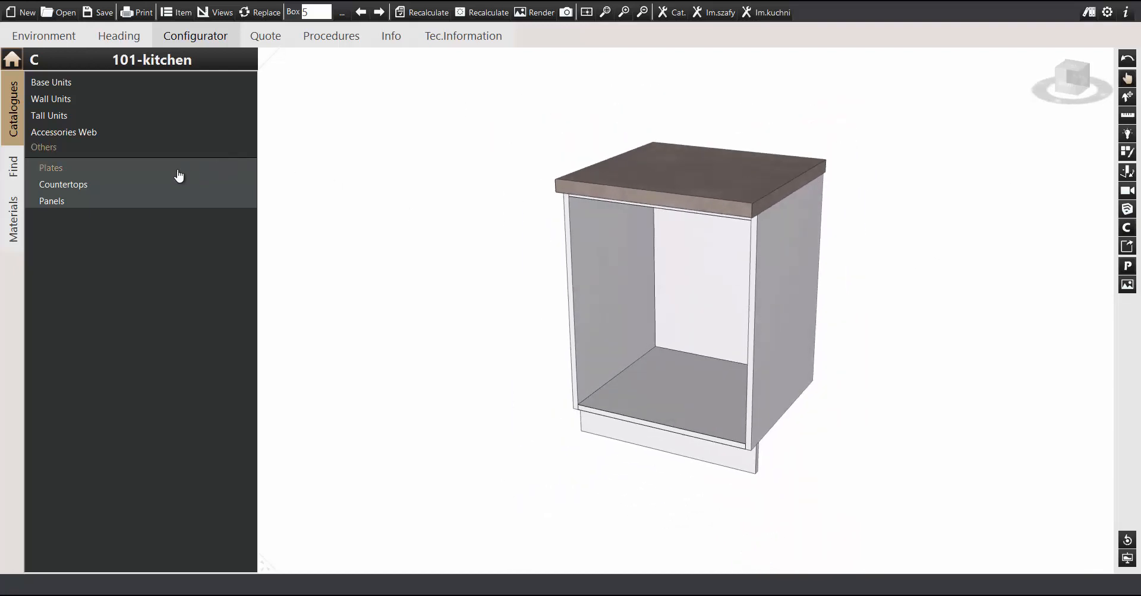
{"action": "left_click", "coordinate": [122, 171]}
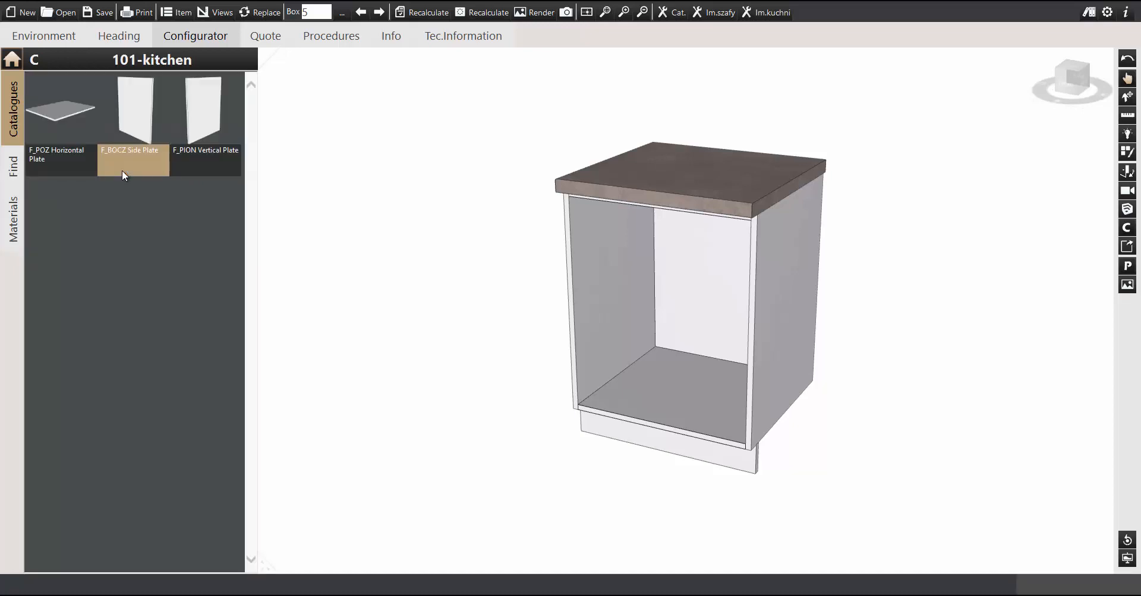
{"action": "left_click", "coordinate": [84, 126]}
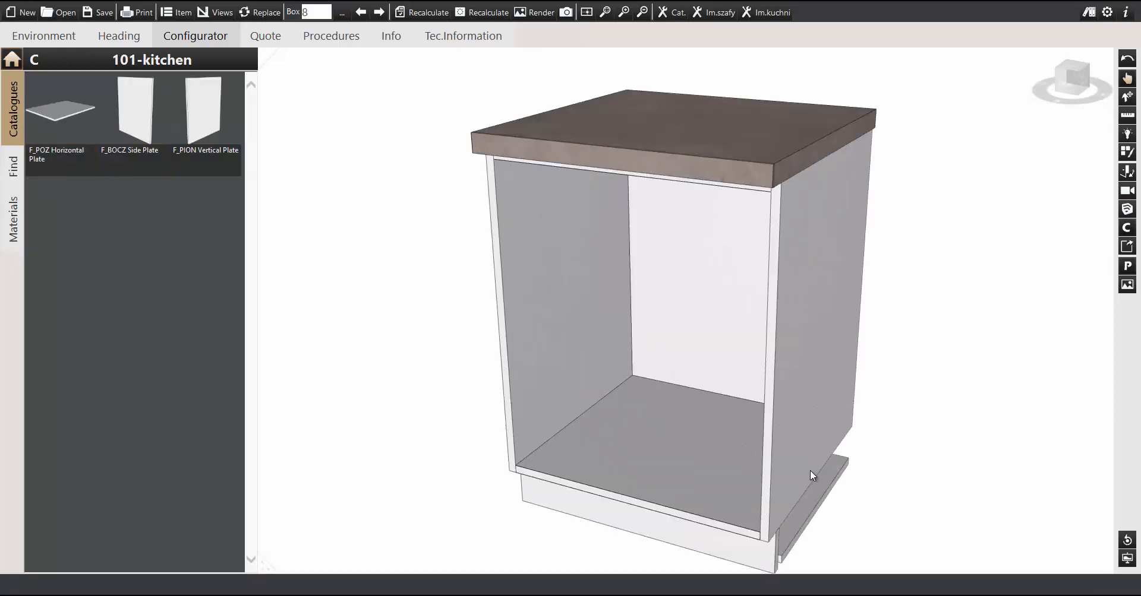
- Move the new horizontal plate up and back into the cabinet between the side plates as a middle shelf
{"action": "middle_click_drag", "start_coordinate": [811, 470], "coordinate": [782, 406]}
{"action": "left_click", "coordinate": [814, 415]}
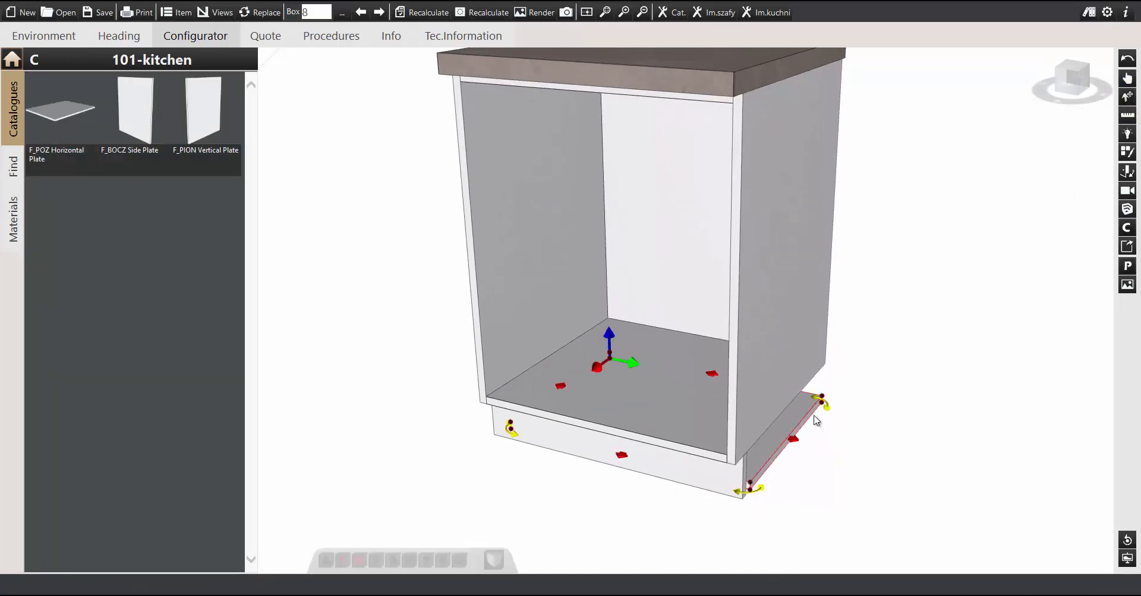
{"action": "left_click", "coordinate": [737, 493]}
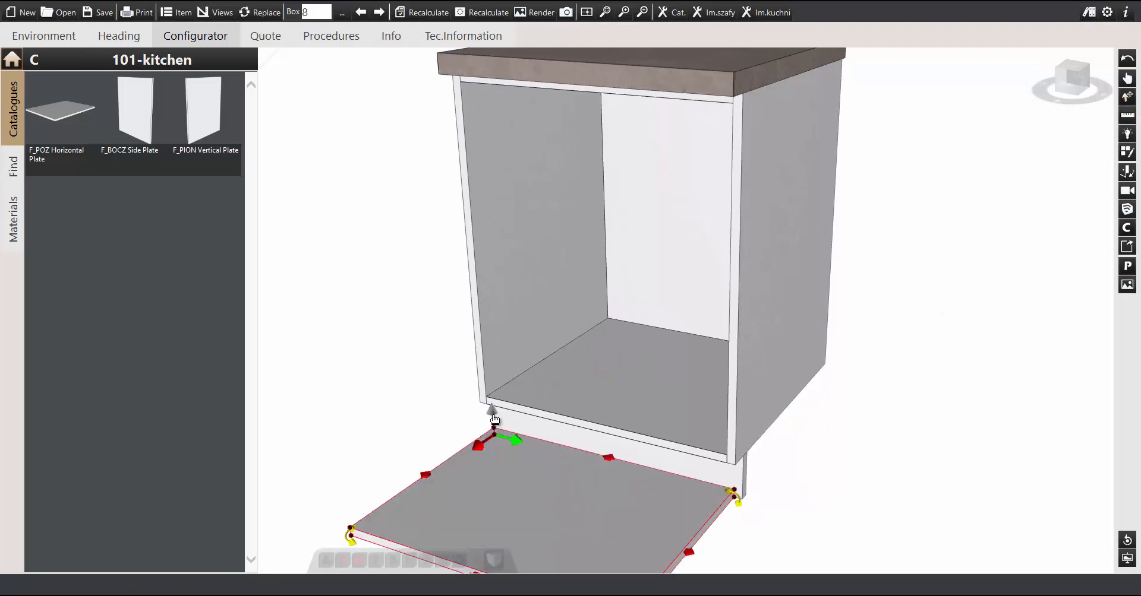
{"action": "left_click_drag", "start_coordinate": [494, 420], "coordinate": [491, 209]}
{"action": "middle_click_drag", "start_coordinate": [532, 325], "coordinate": [553, 365]}
{"action": "left_click_drag", "start_coordinate": [459, 387], "coordinate": [476, 383]}
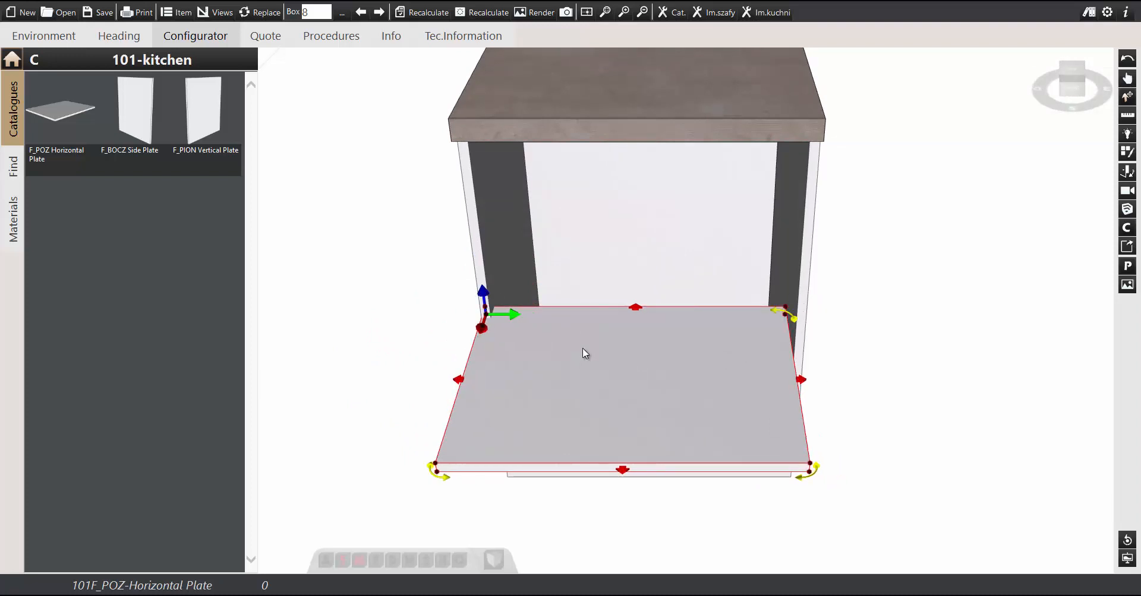
{"action": "left_click_drag", "start_coordinate": [483, 327], "coordinate": [512, 220]}
{"action": "left_click_drag", "start_coordinate": [512, 220], "coordinate": [517, 201]}
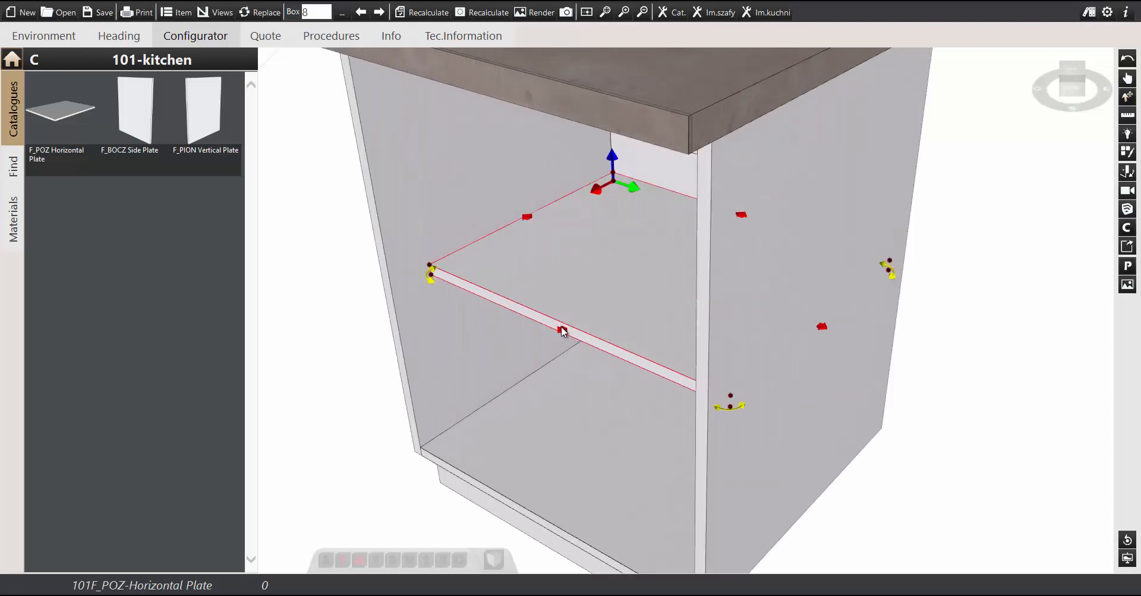
- Extend the shelf's front edge forward to the front of the side plates and deselect the shelf
{"action": "left_click_drag", "start_coordinate": [563, 332], "coordinate": [539, 356]}
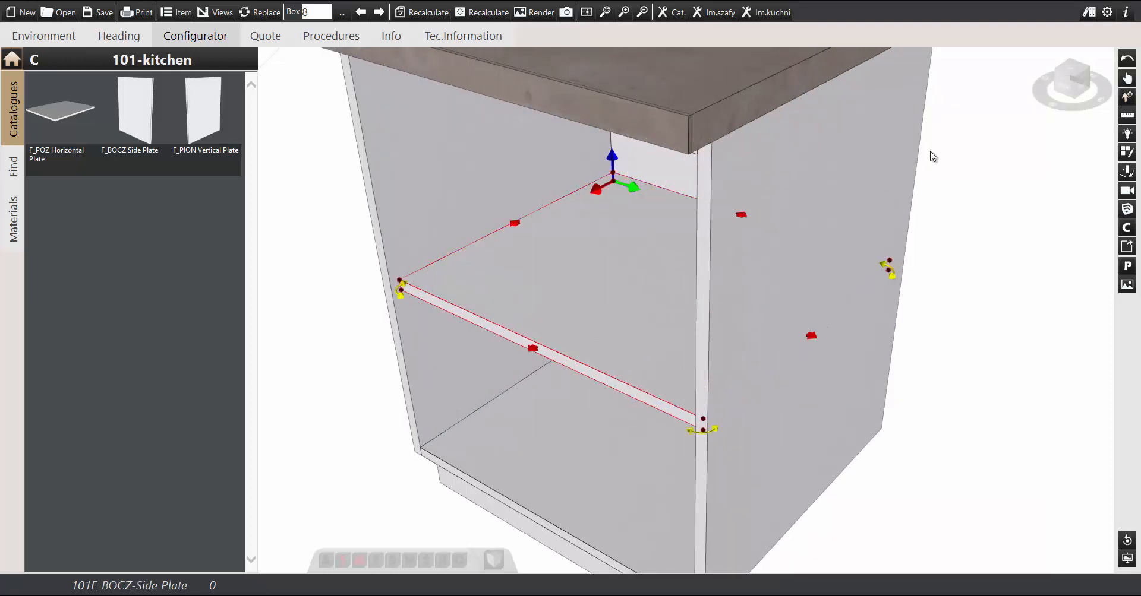
{"action": "left_click", "coordinate": [957, 217]}
{"action": "scroll", "coordinate": [737, 397], "scroll_direction": "down", "scroll_amount": 5}
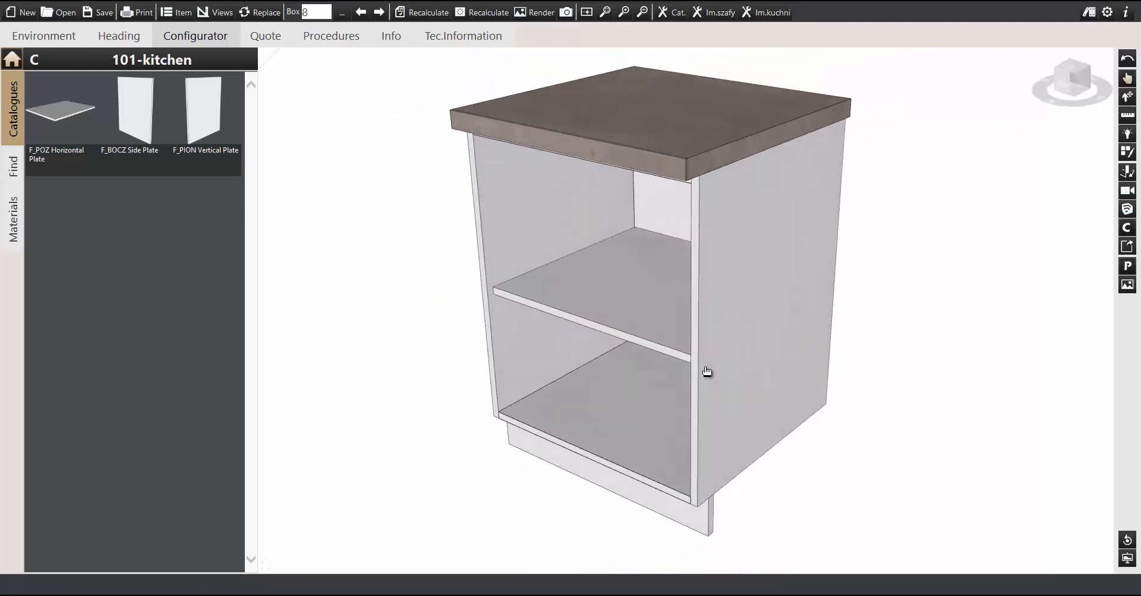
{"action": "scroll", "coordinate": [707, 372], "scroll_direction": "down", "scroll_amount": 2}
{"action": "scroll", "coordinate": [804, 364], "scroll_direction": "down", "scroll_amount": 3}
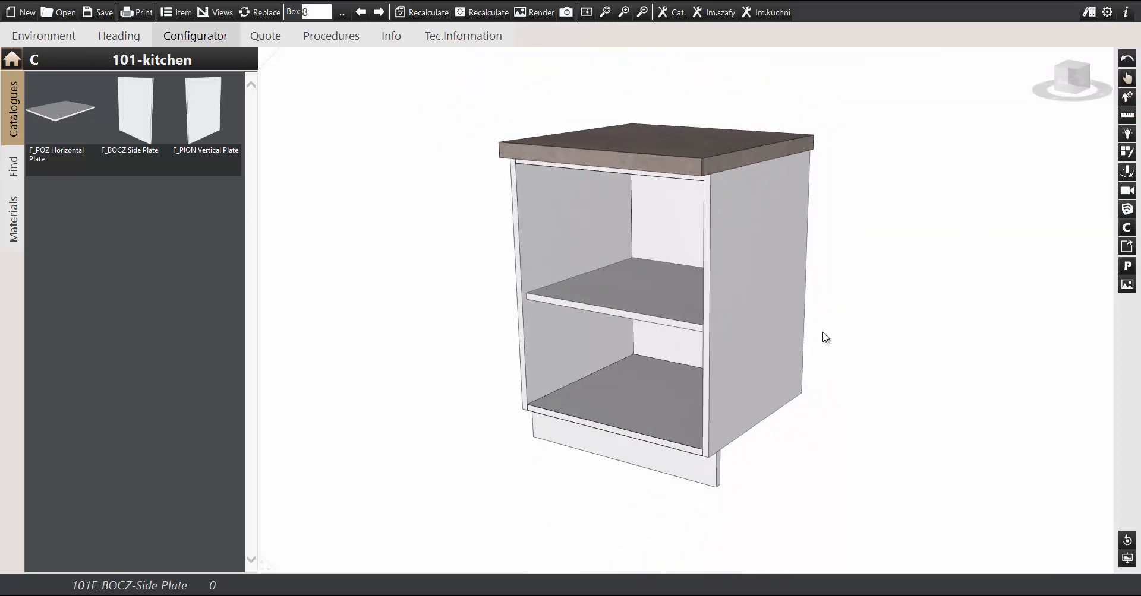
- Raise the middle shelf slightly inside the cabinet and deselect it
{"action": "left_click", "coordinate": [698, 318]}
{"action": "left_click_drag", "start_coordinate": [634, 244], "coordinate": [636, 217]}
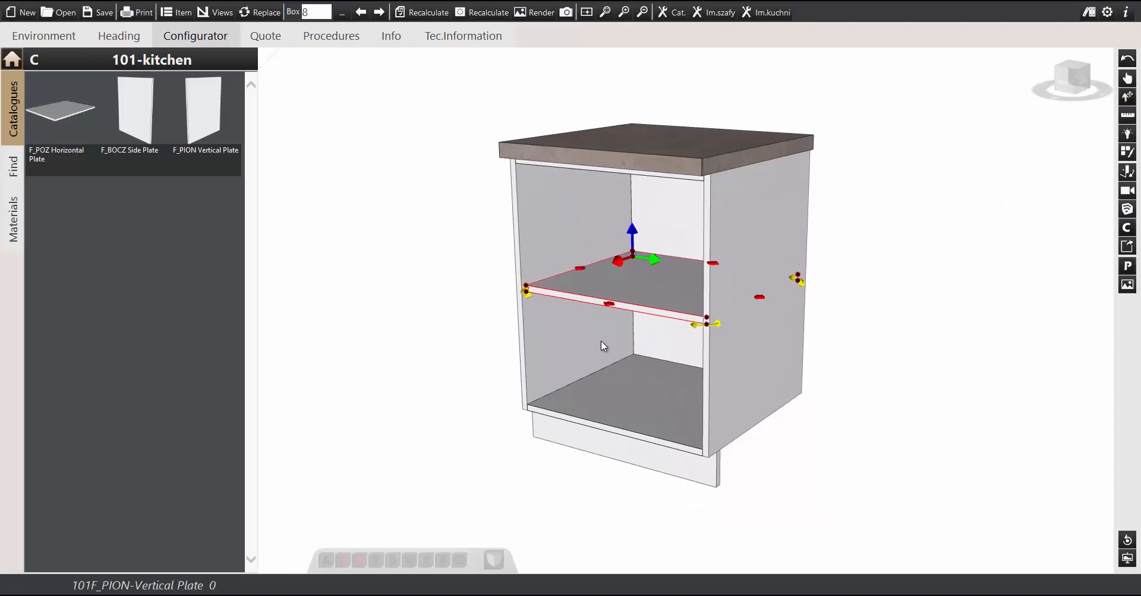
{"action": "left_click", "coordinate": [1127, 82]}
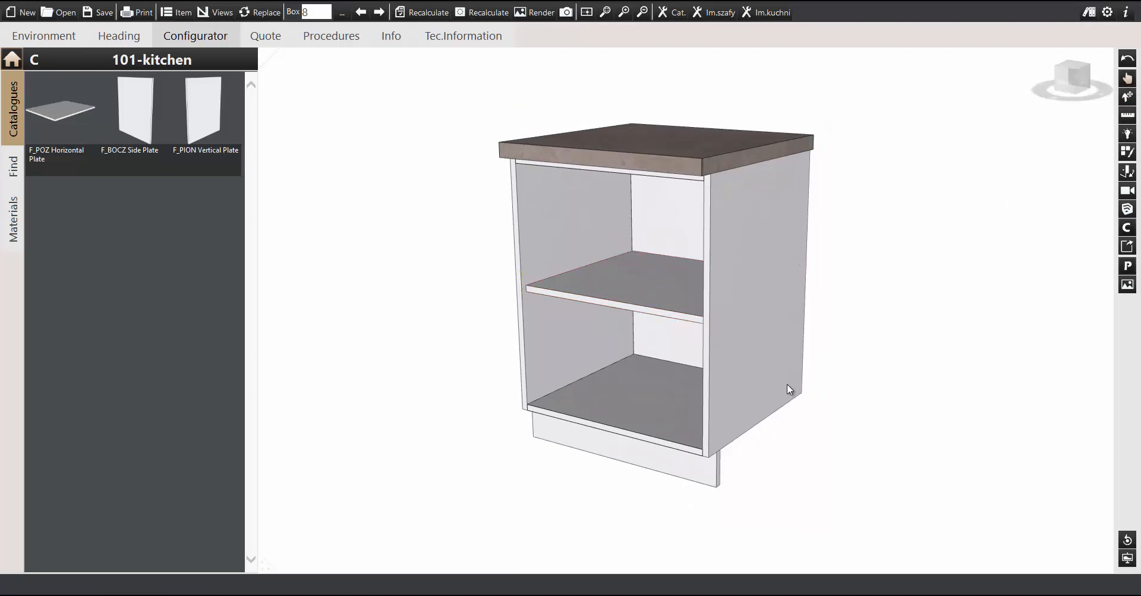
{"action": "mouse_move", "coordinate": [786, 384]}
{"action": "middle_mouse_down"}
{"action": "mouse_move", "coordinate": [901, 379]}
{"action": "mouse_move", "coordinate": [797, 376]}
{"action": "middle_mouse_up"}
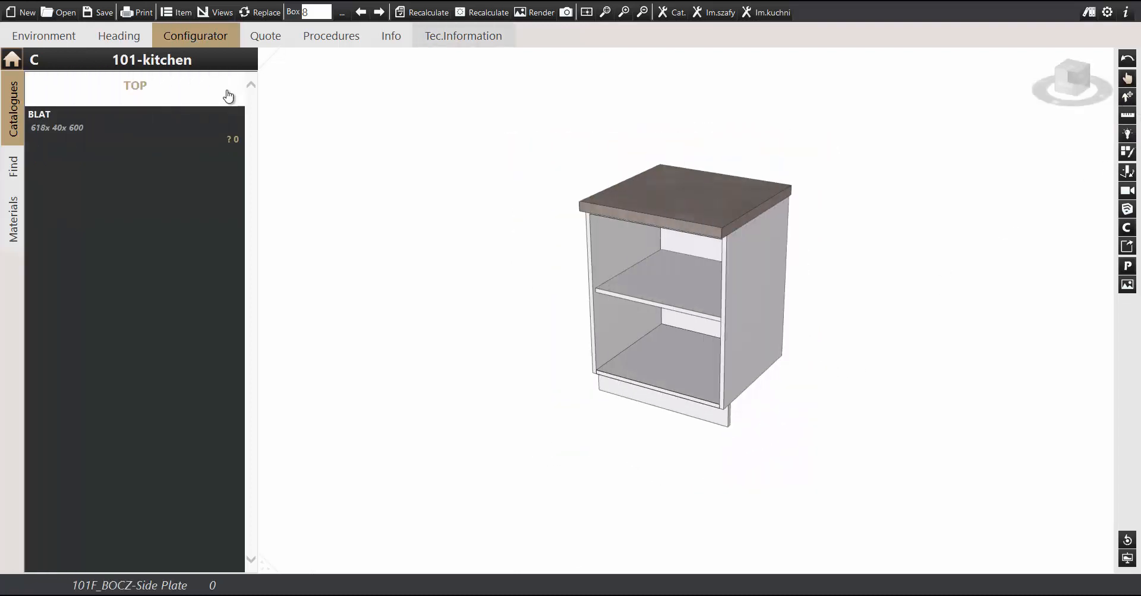
- Select the whole cabinet and start saving it as macro TEST_01 with the description Cabinet Test
{"action": "left_click", "coordinate": [228, 95]}
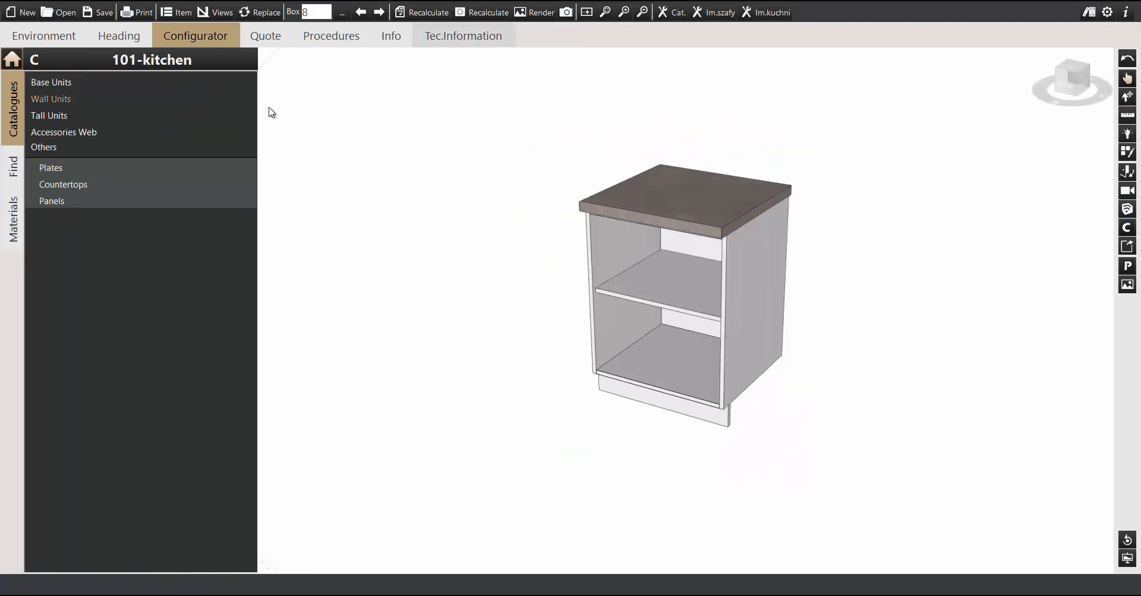
{"action": "left_click", "coordinate": [1126, 98]}
{"action": "left_click_drag", "start_coordinate": [531, 133], "coordinate": [919, 494]}
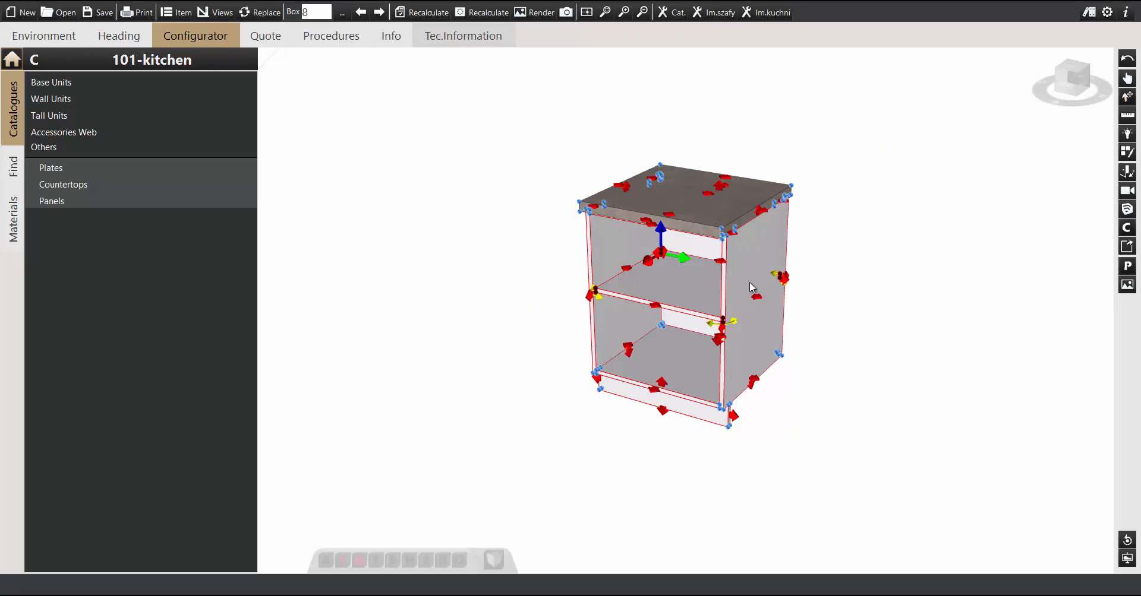
{"action": "key", "text": "ctrl+m"}
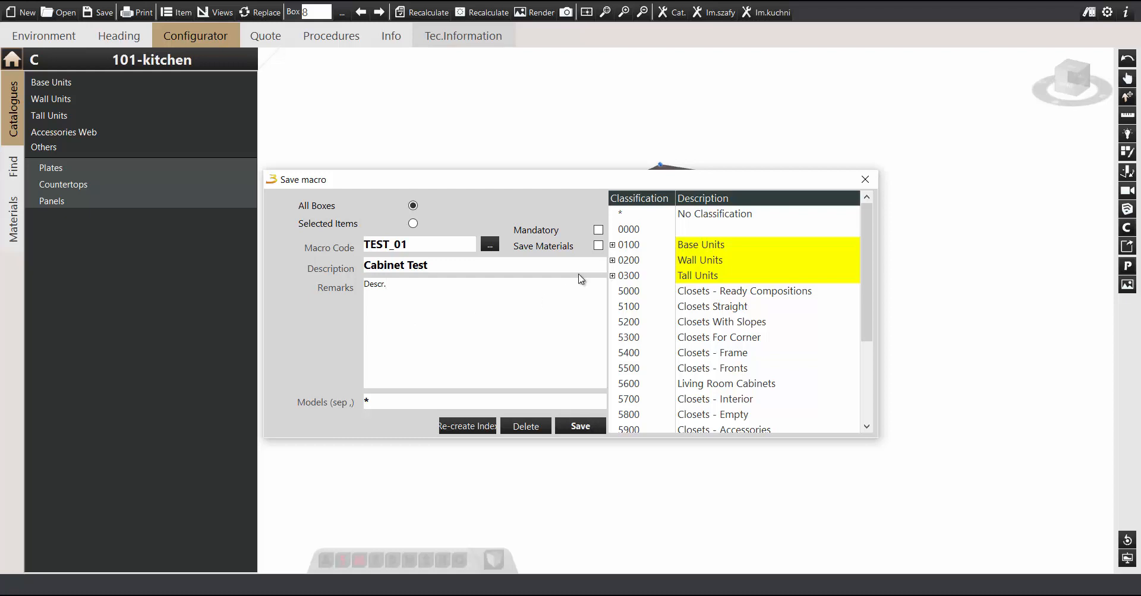
- Include the materials in the macro, classify it under 9900 Prototypes, save it and close the dialog
{"action": "left_click", "coordinate": [597, 246]}
{"action": "scroll", "coordinate": [862, 341], "scroll_direction": "down", "scroll_amount": 1}
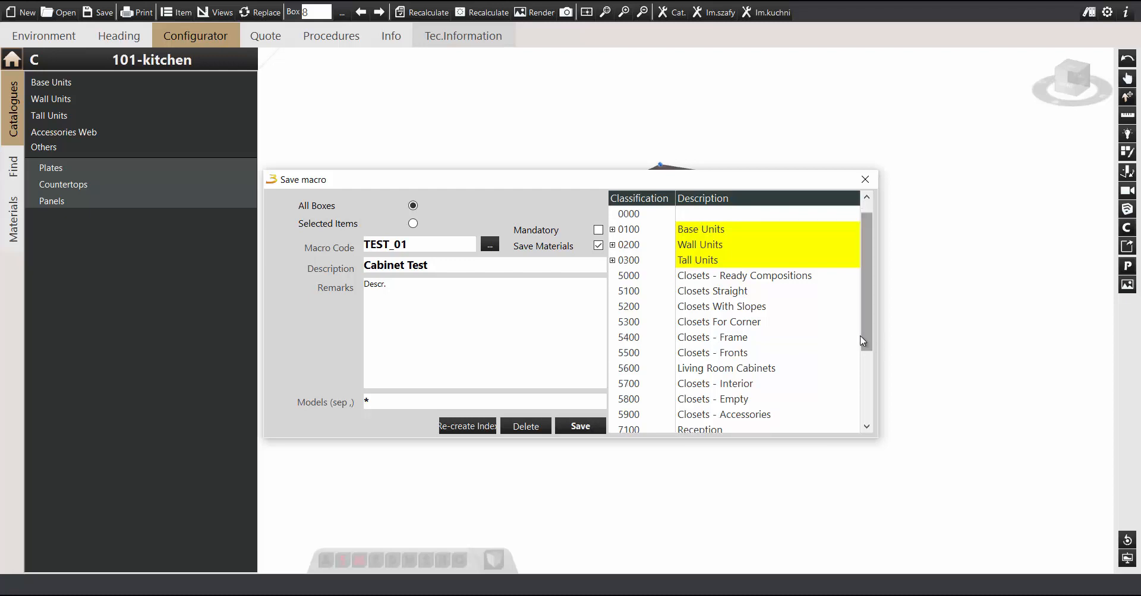
{"action": "left_click", "coordinate": [612, 231]}
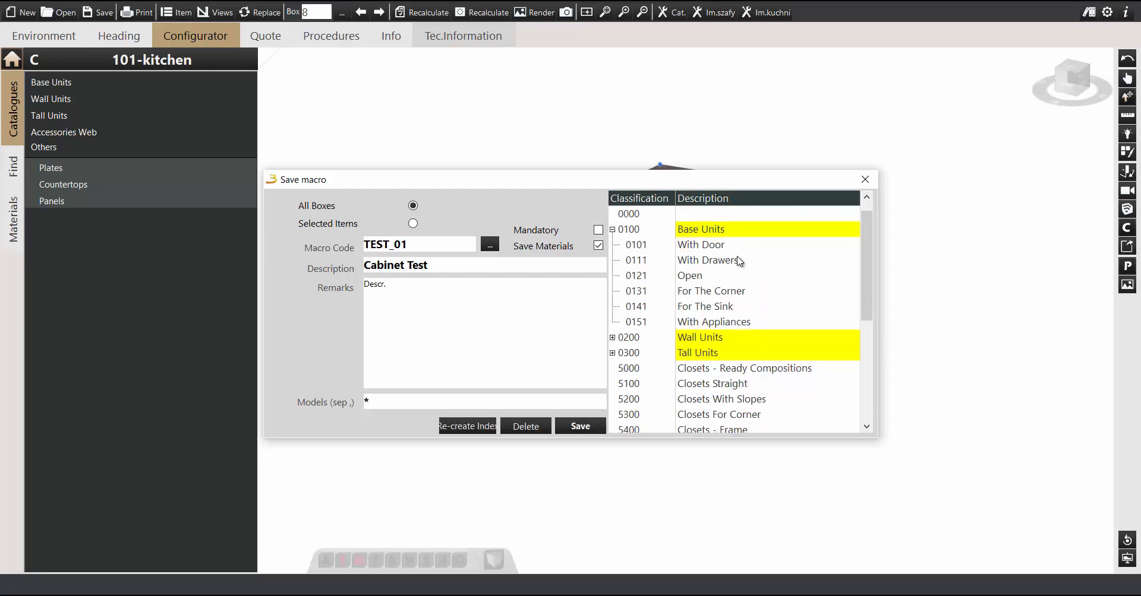
{"action": "scroll", "coordinate": [739, 262], "scroll_direction": "down", "scroll_amount": 5}
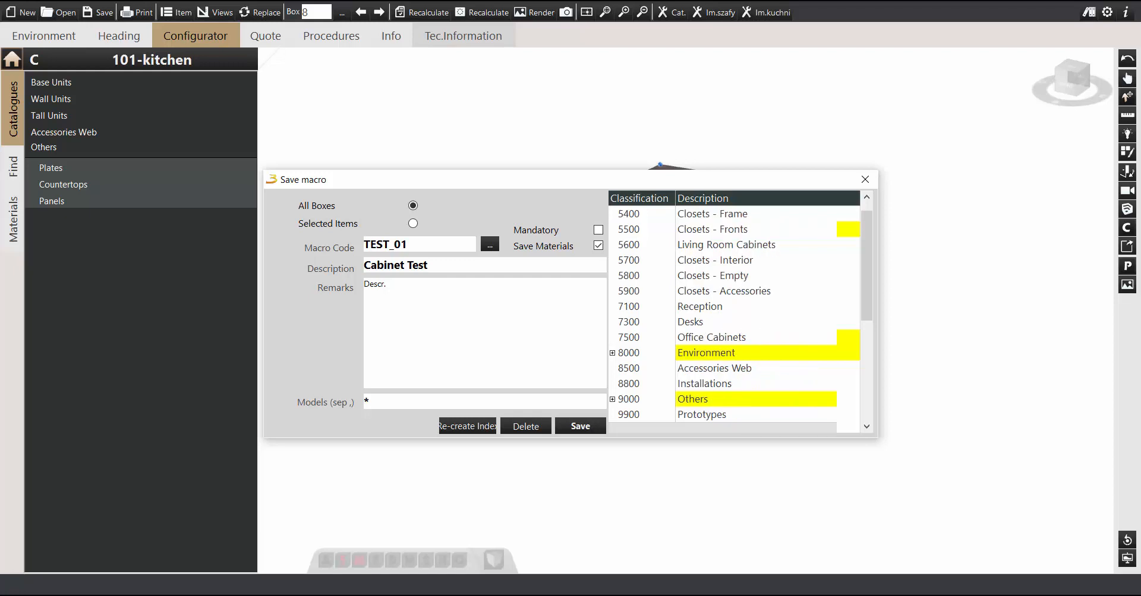
{"action": "left_click", "coordinate": [700, 417]}
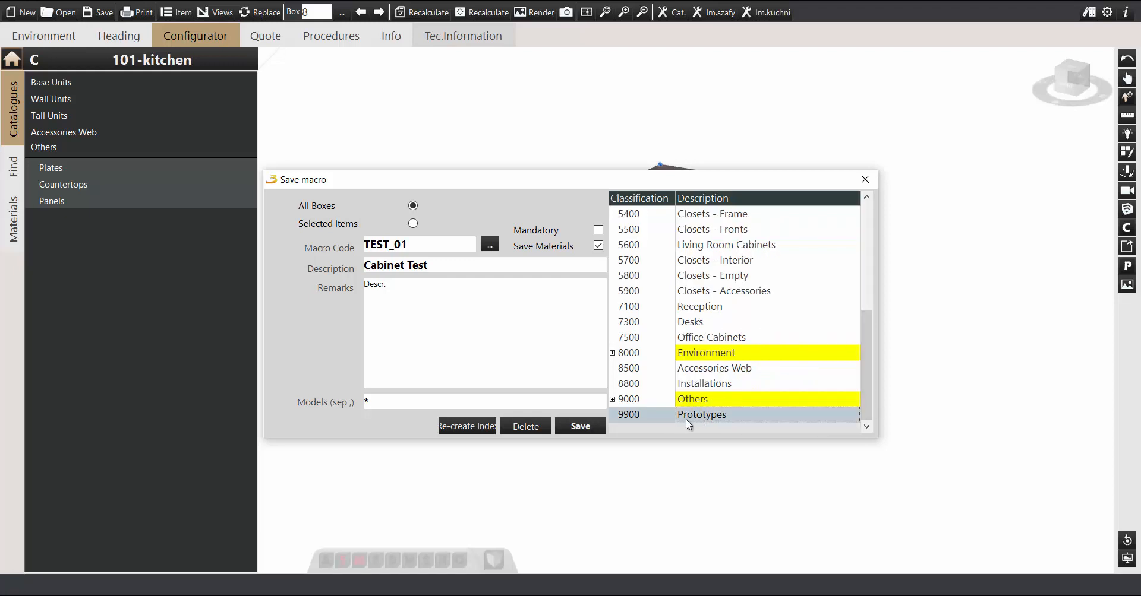
{"action": "left_click", "coordinate": [568, 427]}
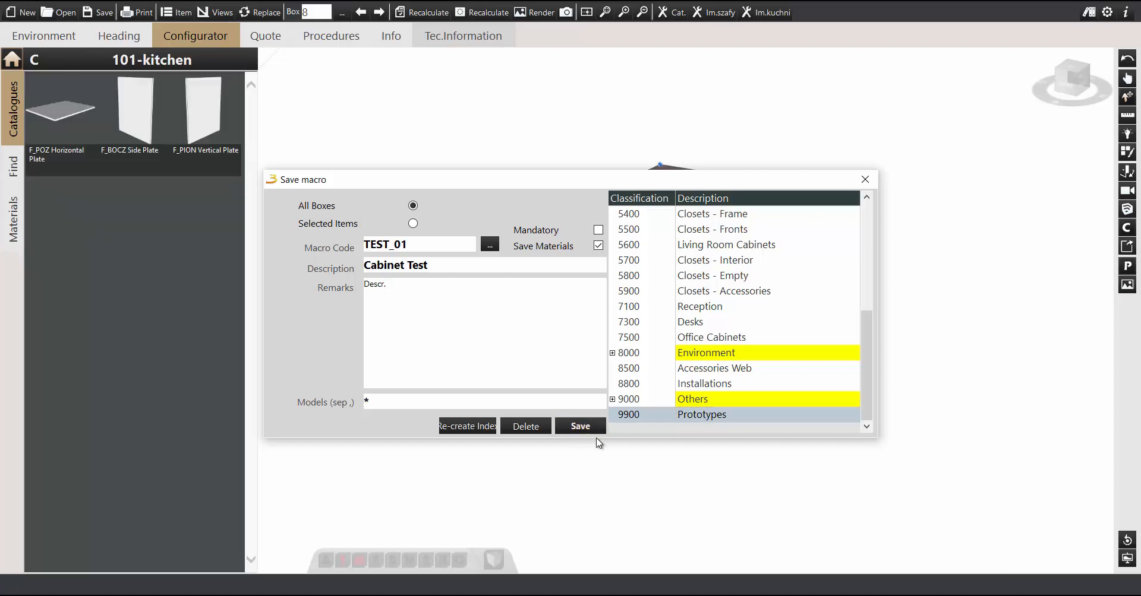
{"action": "left_click", "coordinate": [864, 180]}
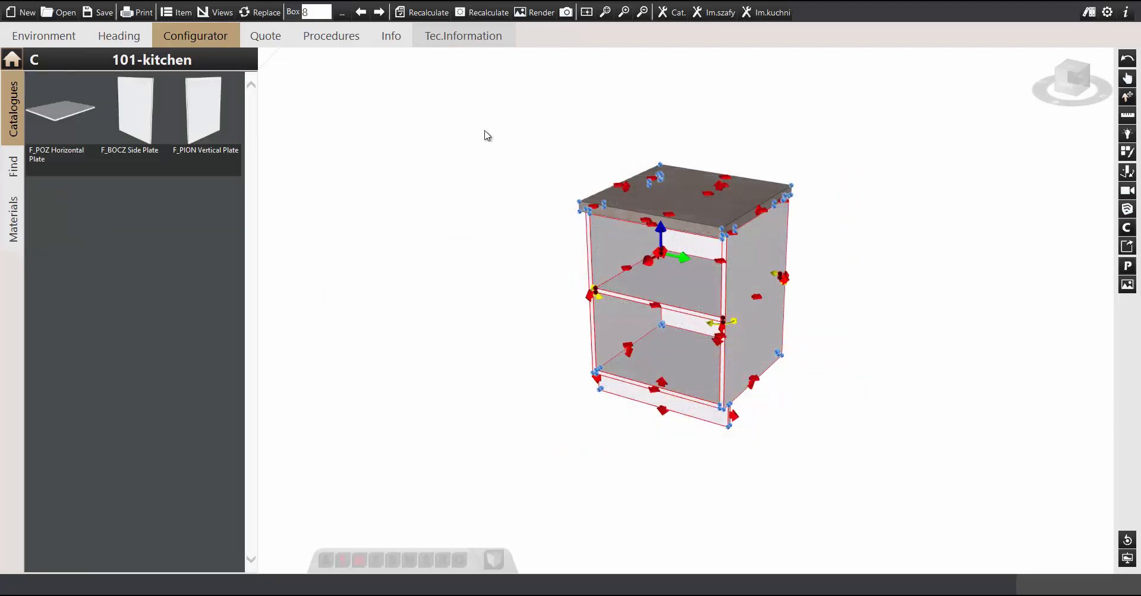
- Switch the catalogue from 101-kitchen to the Katalog Tech. model, 999-technical (wip)
{"action": "left_click", "coordinate": [186, 64]}
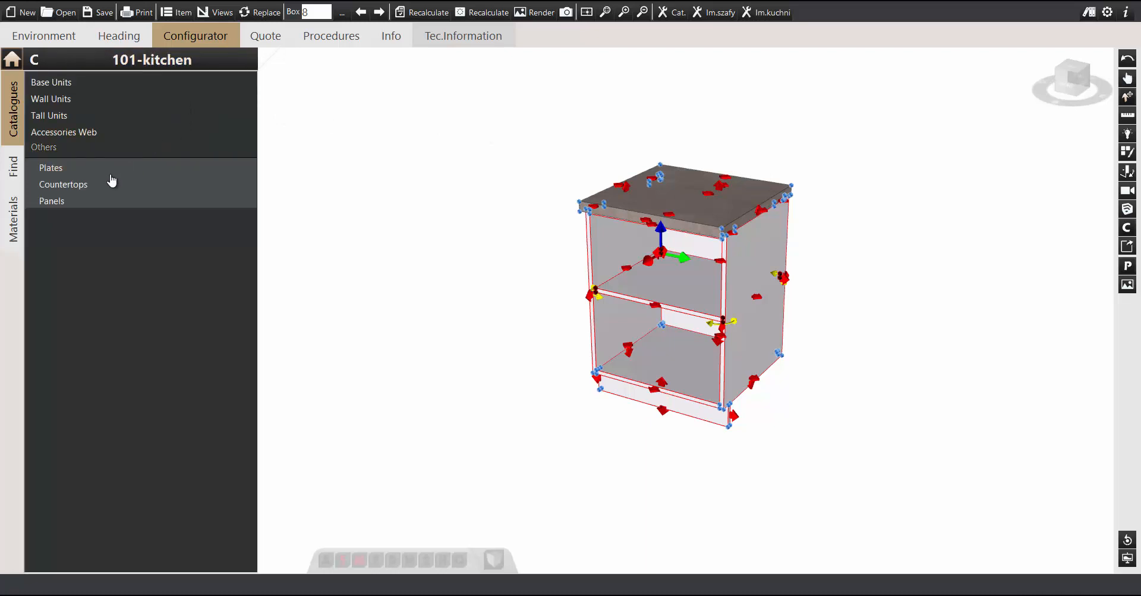
{"action": "left_click", "coordinate": [15, 63]}
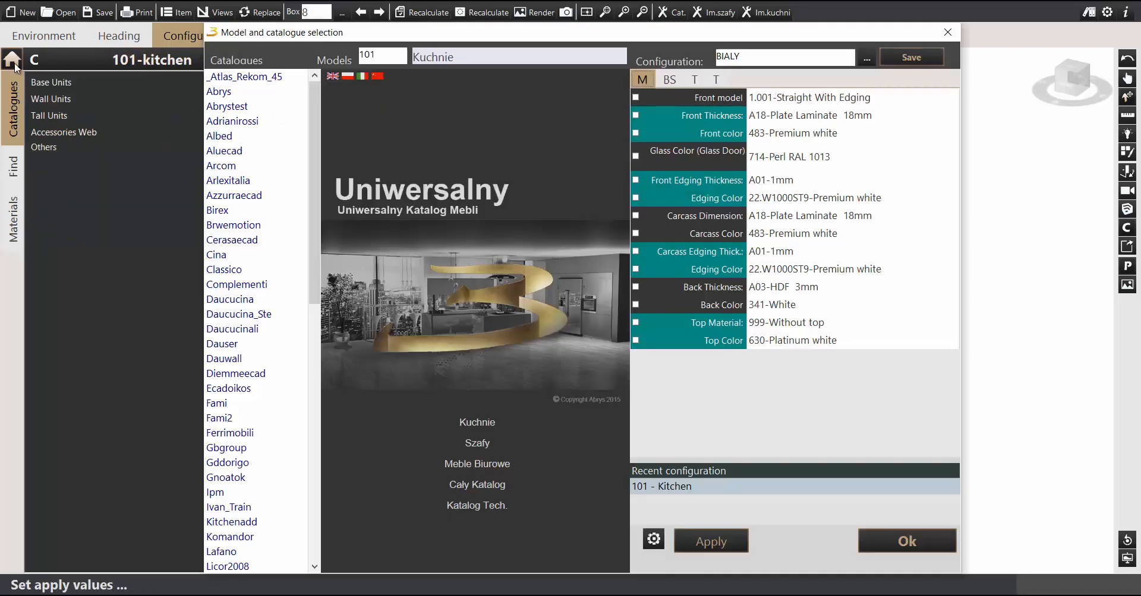
{"action": "left_click", "coordinate": [477, 506]}
{"action": "left_click", "coordinate": [904, 542]}
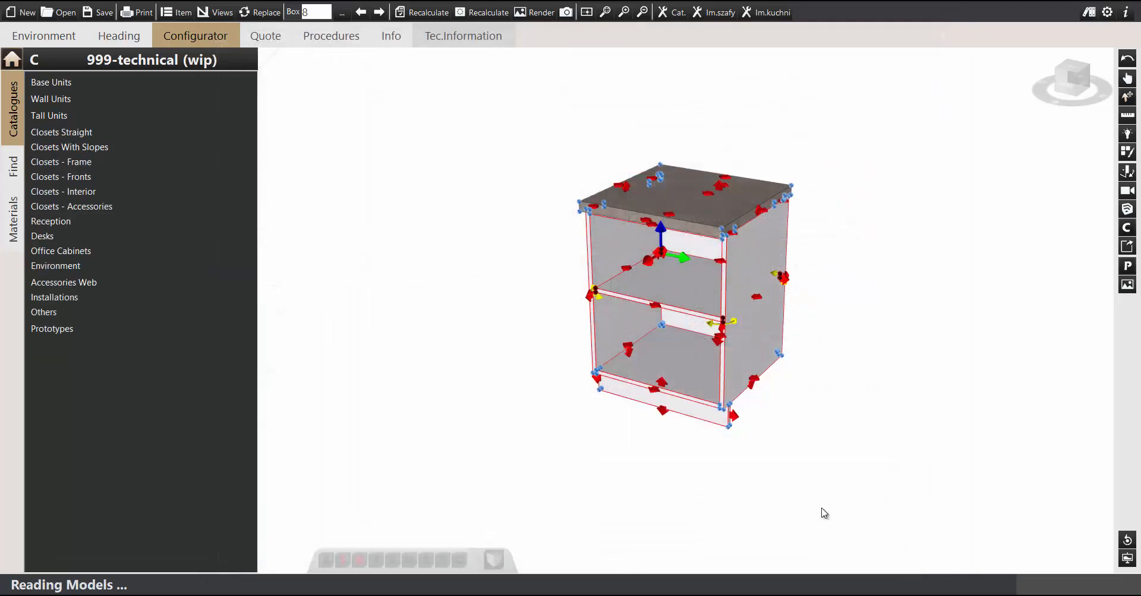
- Find the saved TEST_01 Cabinet Test macro in the Prototypes group
{"action": "left_click", "coordinate": [140, 332]}
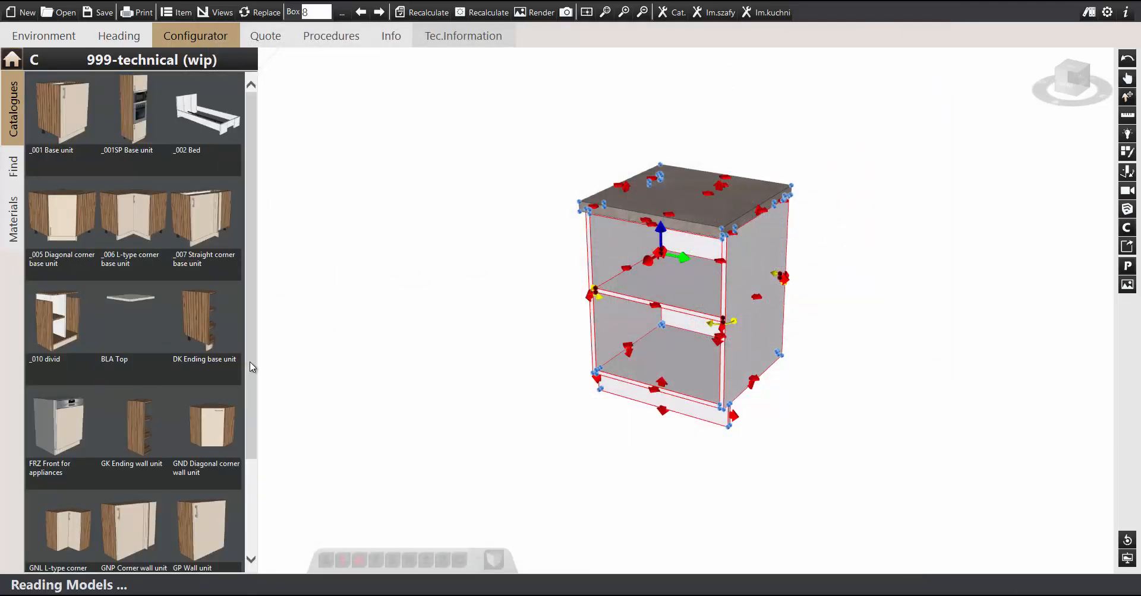
{"action": "left_click_drag", "start_coordinate": [250, 363], "coordinate": [259, 459]}
{"action": "left_click", "coordinate": [138, 502]}
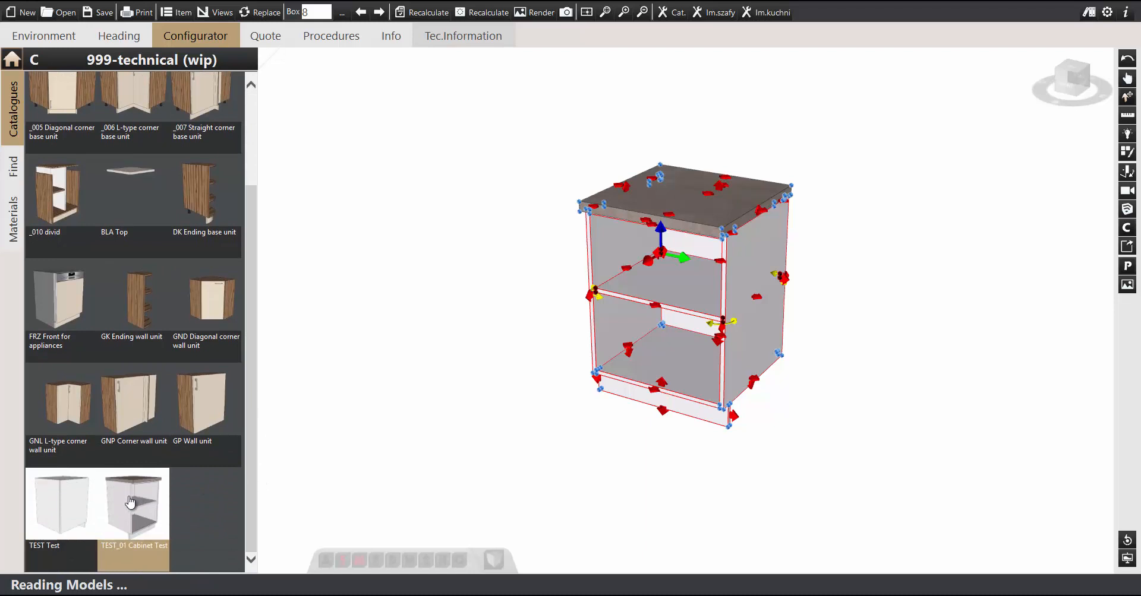
- Delete the middle horizontal shelf from the cabinet
{"action": "left_click", "coordinate": [859, 427]}
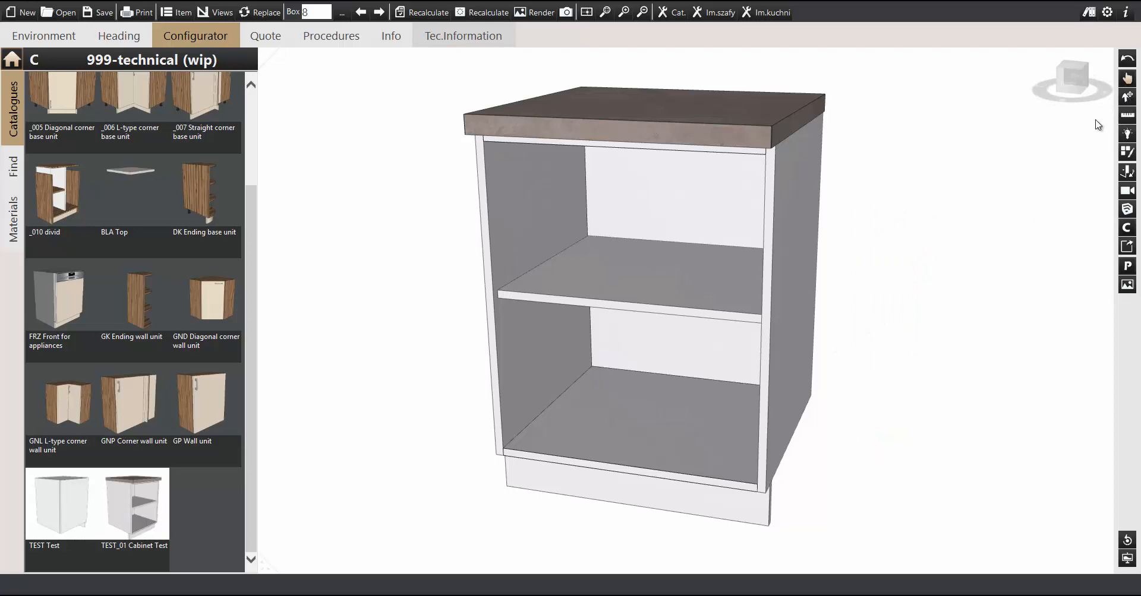
{"action": "left_click", "coordinate": [741, 277]}
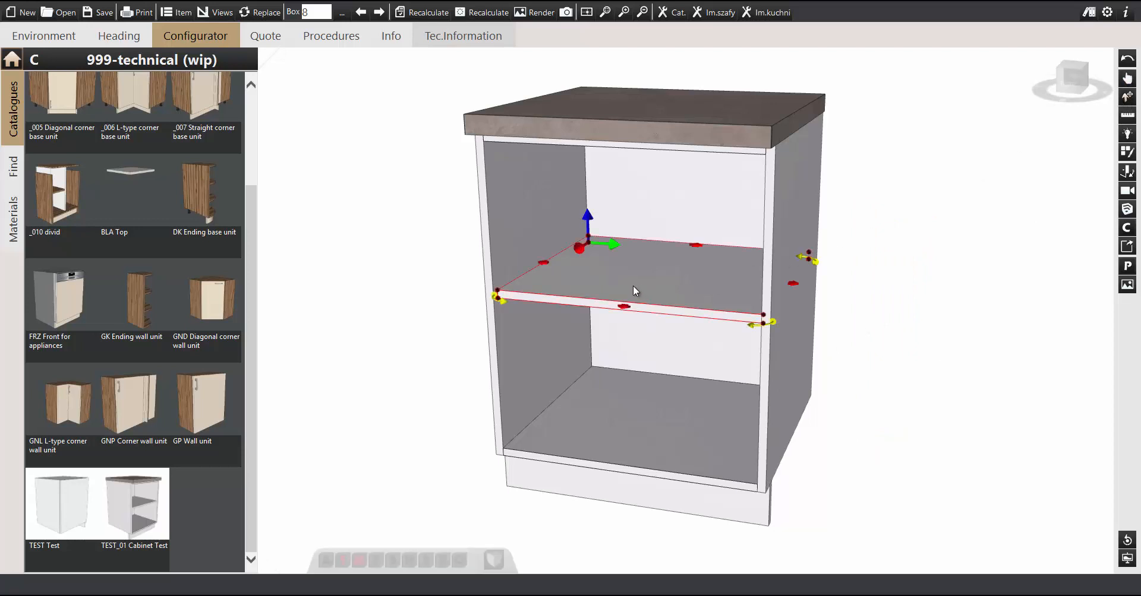
{"action": "key", "text": "Delete"}
- Activate cutting for the 101F_PION vertical back plate and open its shape in the Shape Editor
{"action": "scroll", "coordinate": [648, 243], "scroll_direction": "up", "scroll_amount": 5}
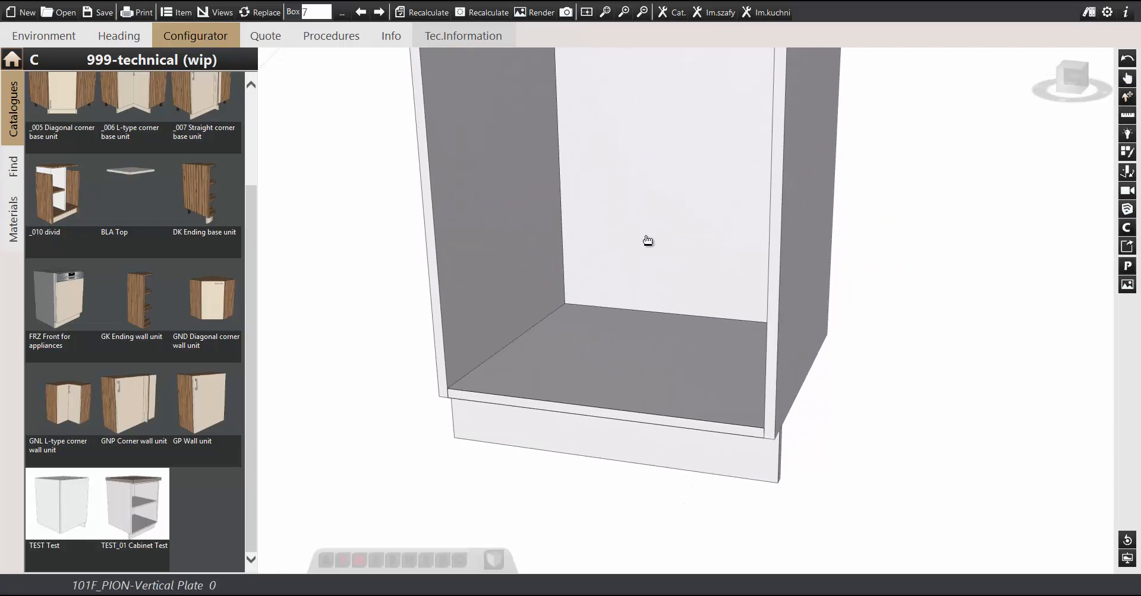
{"action": "middle_click_drag", "start_coordinate": [646, 240], "coordinate": [666, 230]}
{"action": "middle_click_drag", "start_coordinate": [657, 179], "coordinate": [660, 219]}
{"action": "scroll", "coordinate": [663, 223], "scroll_direction": "down", "scroll_amount": 2}
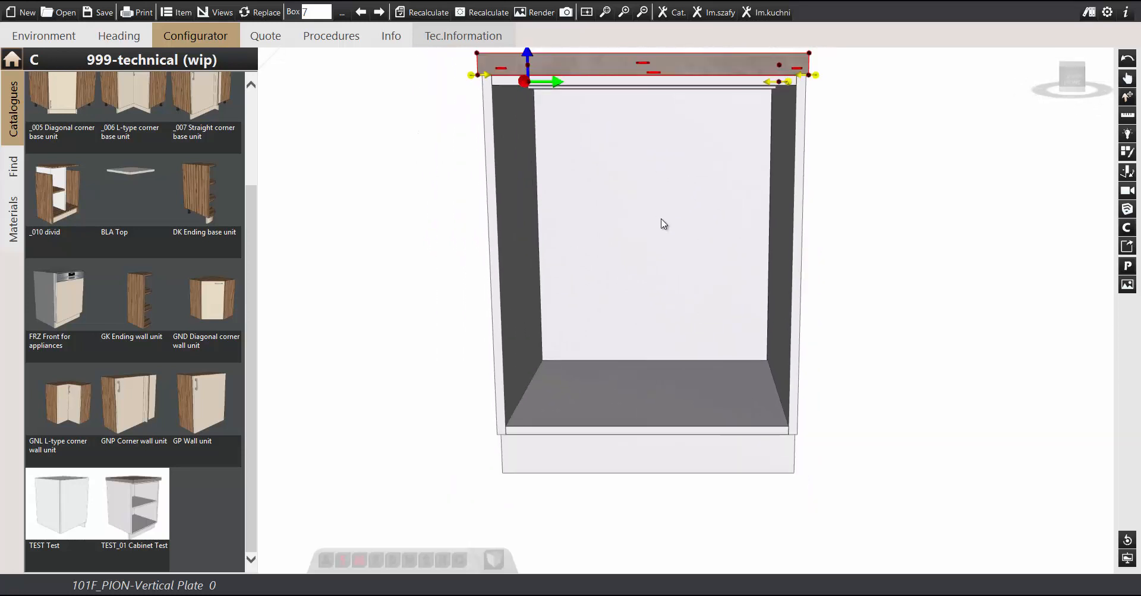
{"action": "double_click", "coordinate": [659, 222]}
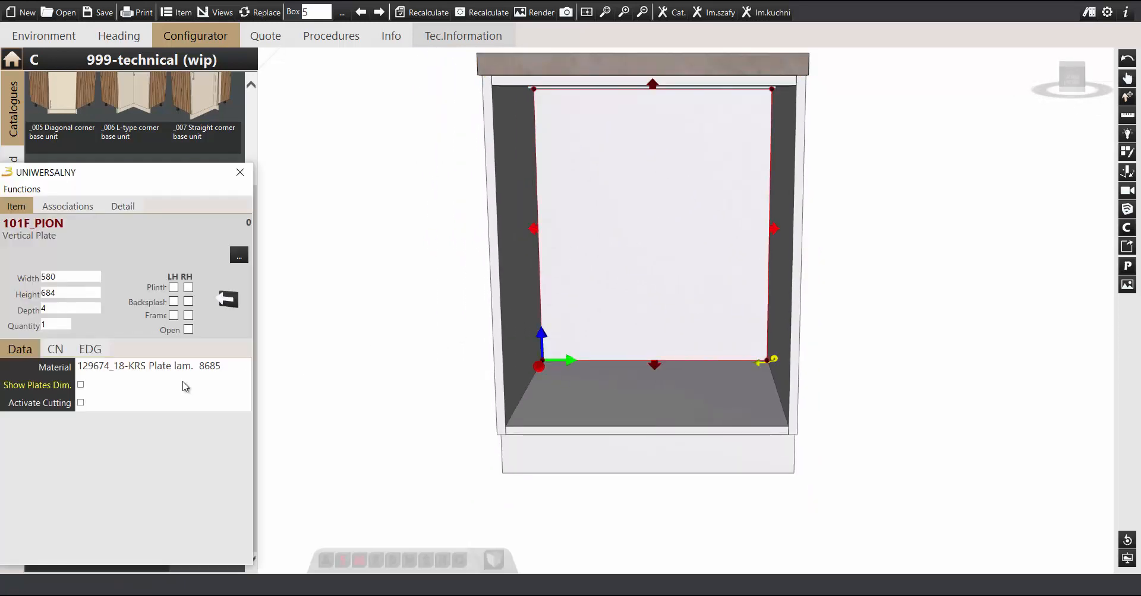
{"action": "left_click", "coordinate": [81, 403]}
{"action": "left_click", "coordinate": [690, 344]}
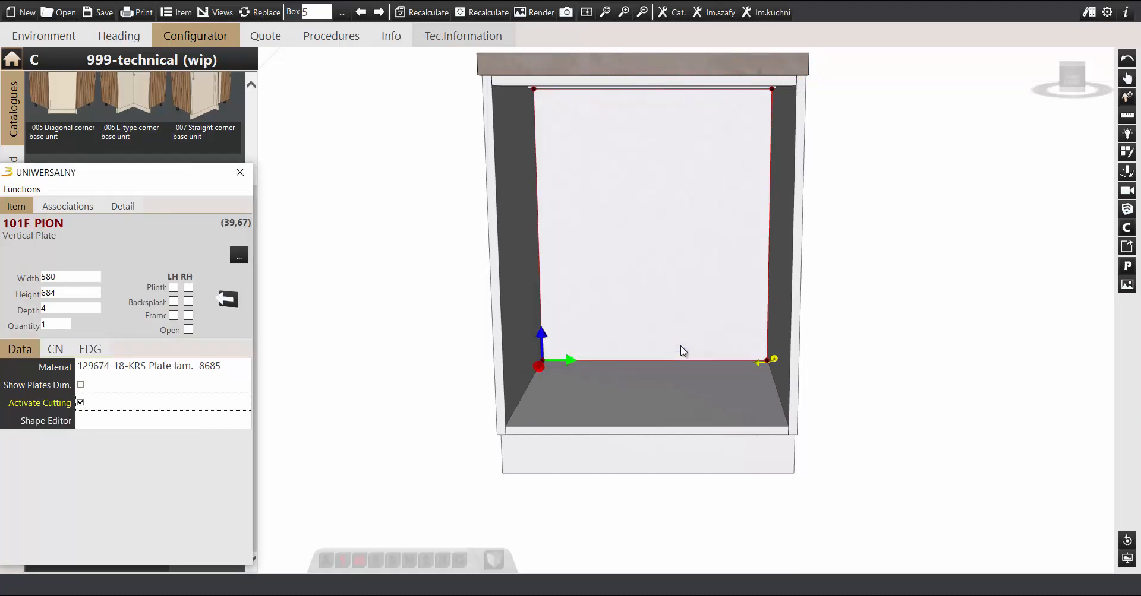
{"action": "left_click", "coordinate": [141, 425]}
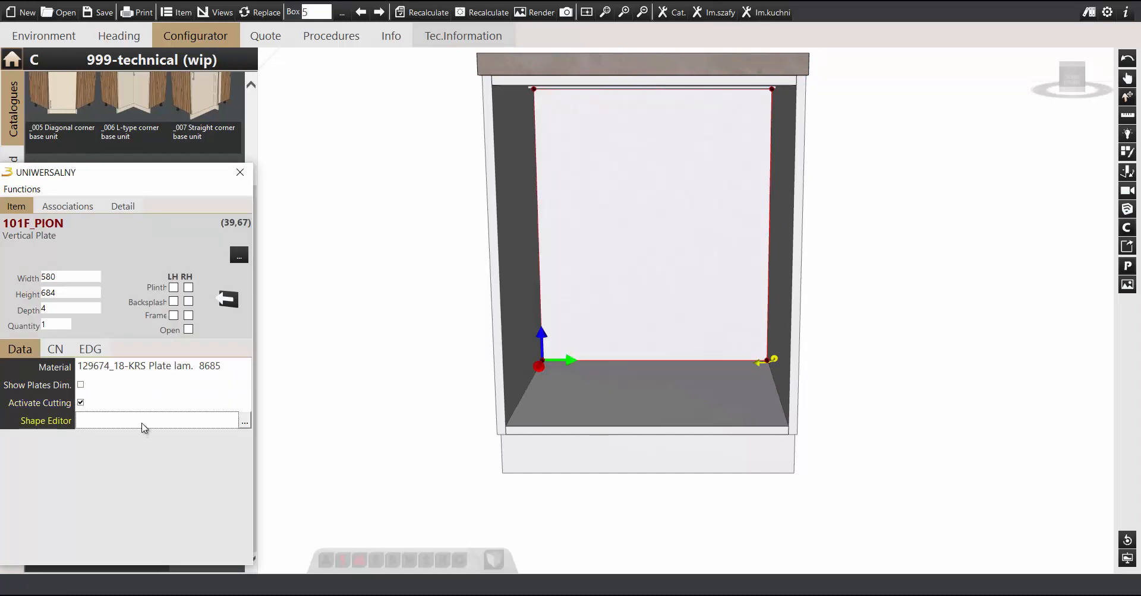
{"action": "double_click", "coordinate": [142, 423]}
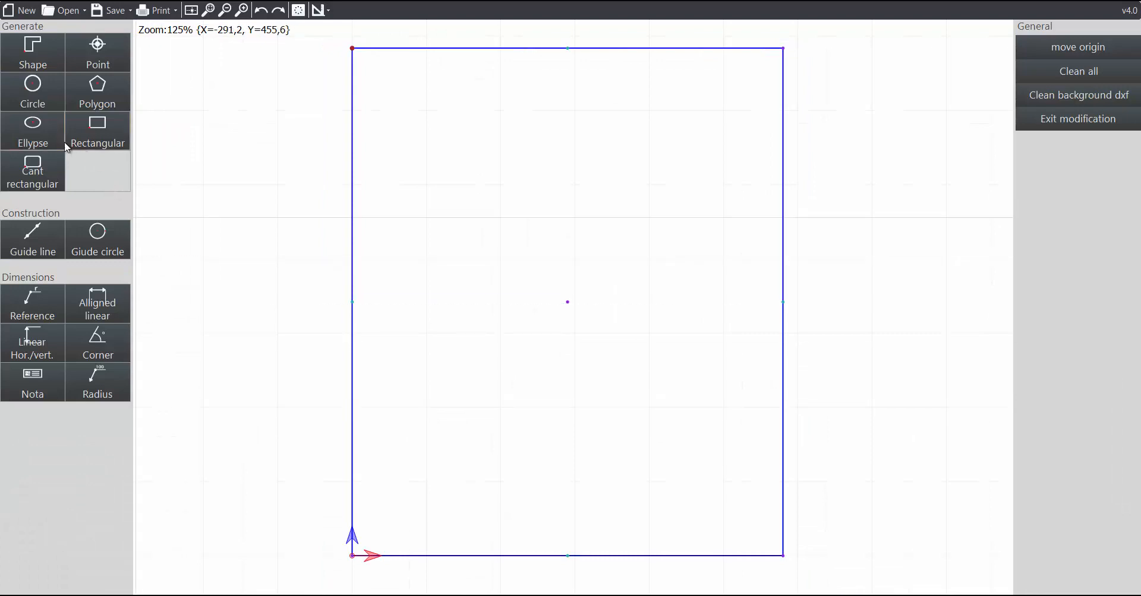
- Create a circular cut-out of radius 40 centred in the plate's lower middle at about X=290, Y=96
{"action": "left_click", "coordinate": [19, 93]}
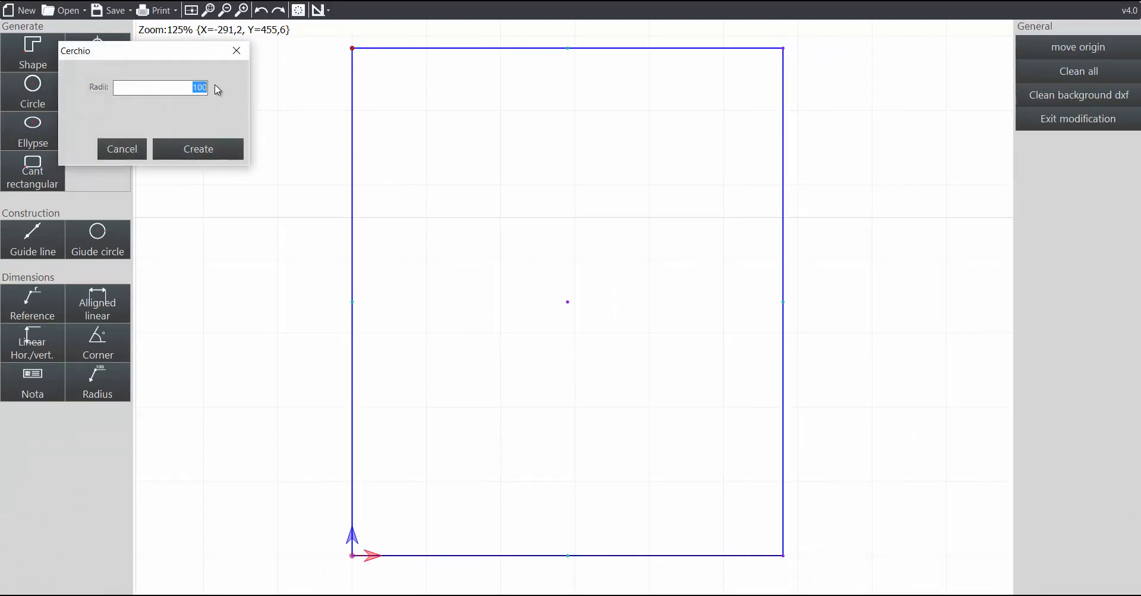
{"action": "type", "text": "40"}
{"action": "left_click", "coordinate": [214, 149]}
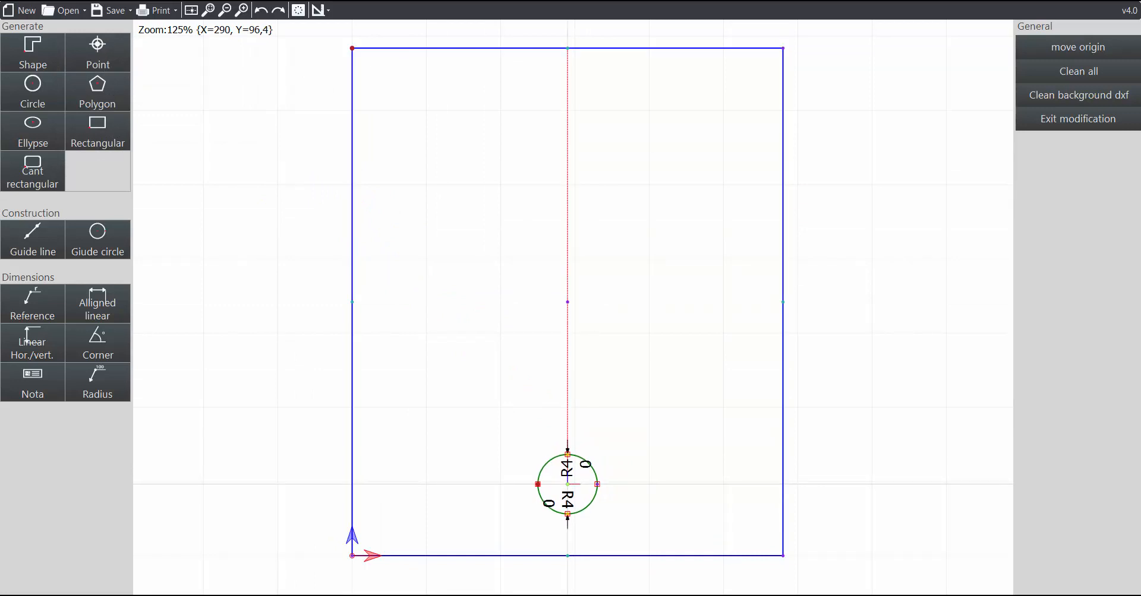
{"action": "left_click", "coordinate": [567, 484]}
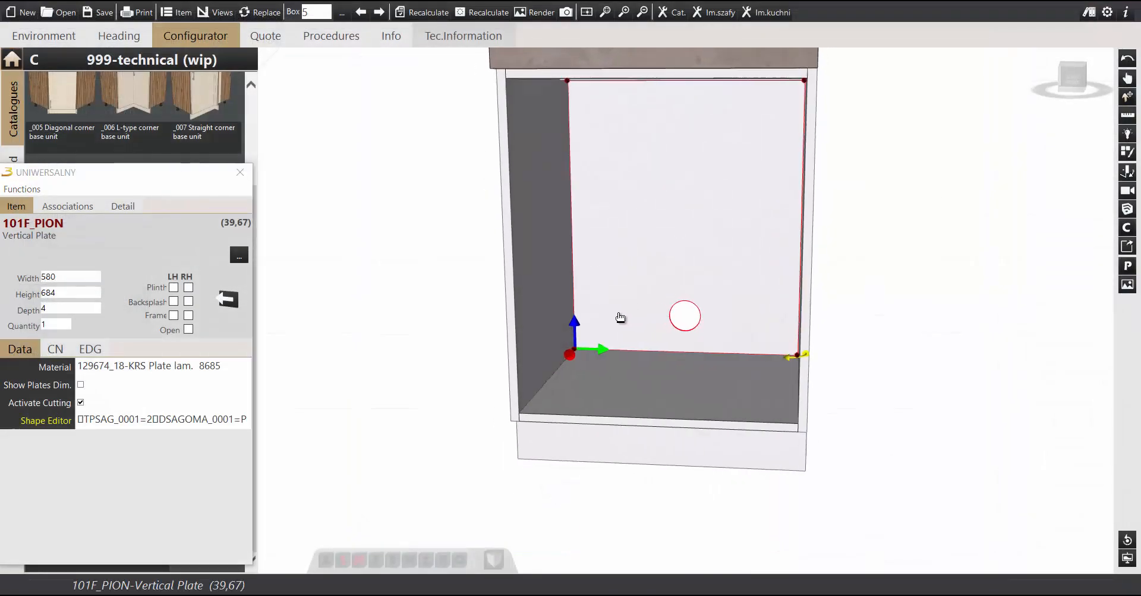
- Inspect the circular cut-out from the cabinet's rear and open the back plate's production drawing
{"action": "middle_click_drag", "start_coordinate": [620, 317], "coordinate": [947, 315]}
{"action": "scroll", "coordinate": [848, 317], "scroll_direction": "up", "scroll_amount": 1}
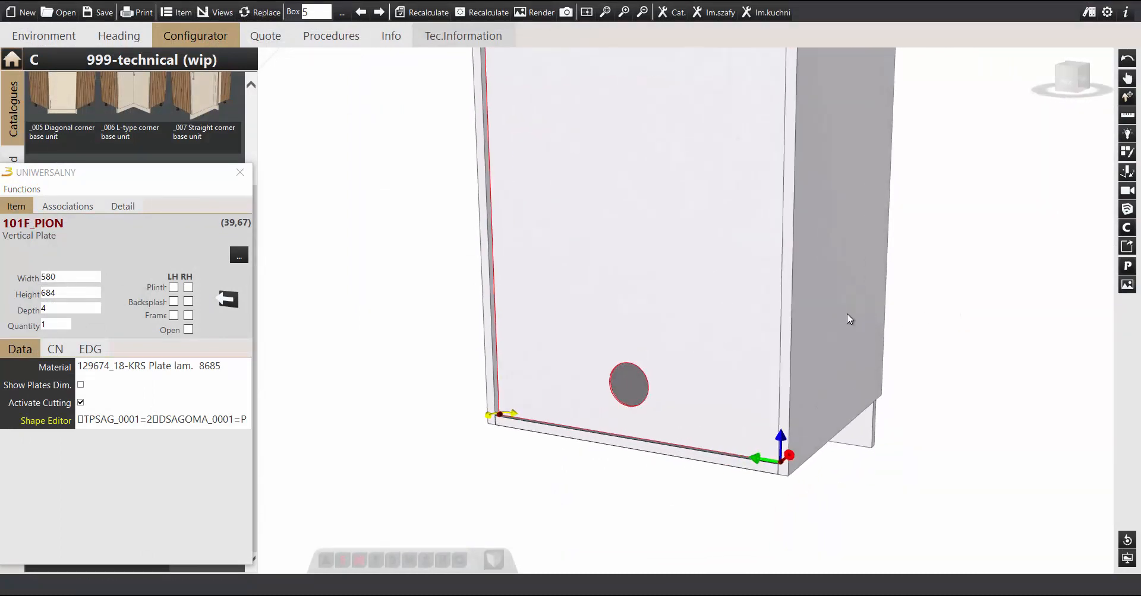
{"action": "scroll", "coordinate": [797, 338], "scroll_direction": "down", "scroll_amount": 4}
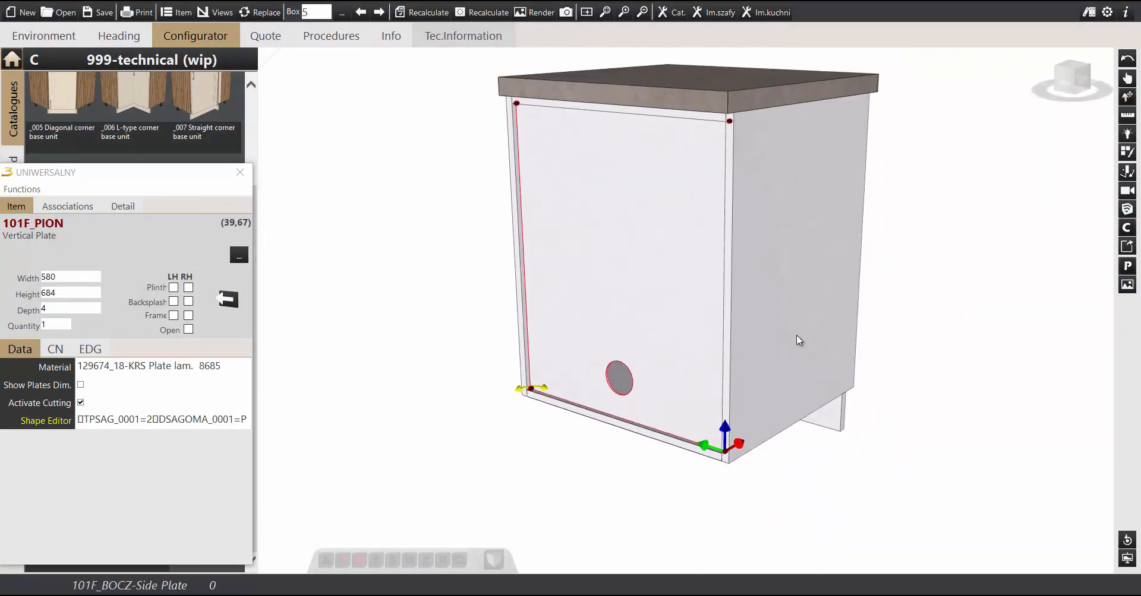
{"action": "middle_click_drag", "start_coordinate": [798, 338], "coordinate": [795, 355]}
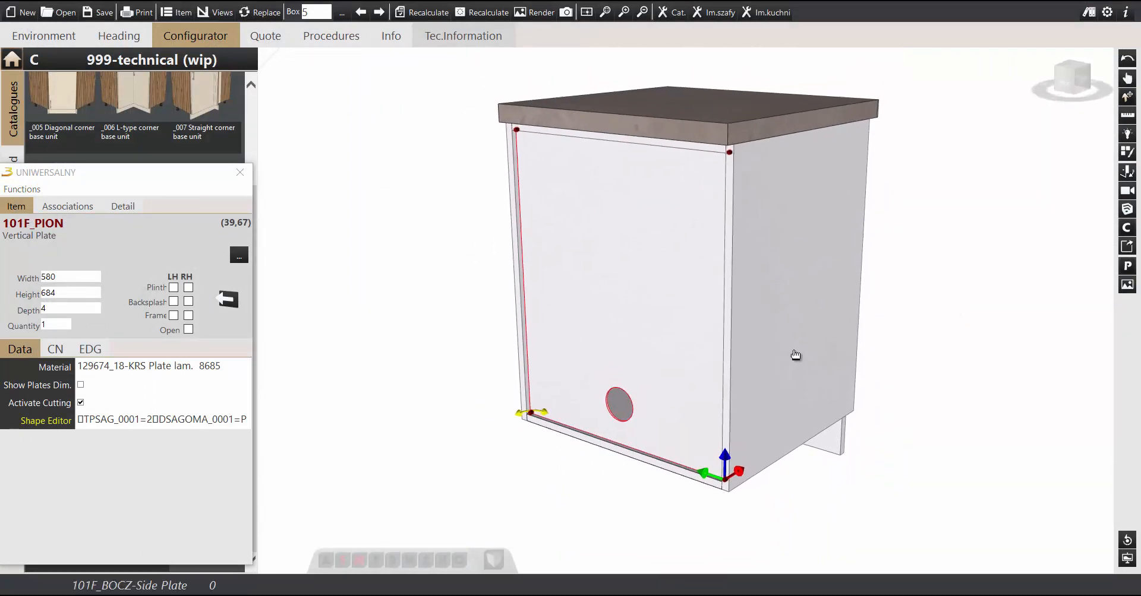
{"action": "right_click", "coordinate": [562, 260]}
{"action": "left_click", "coordinate": [647, 433]}
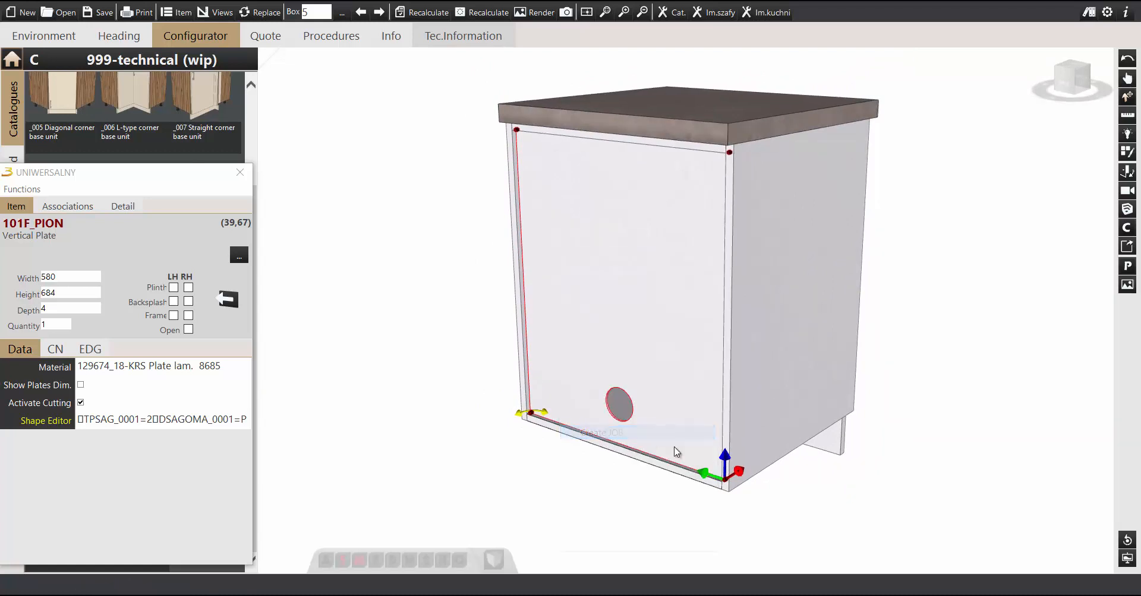
{"action": "left_click", "coordinate": [95, 126]}
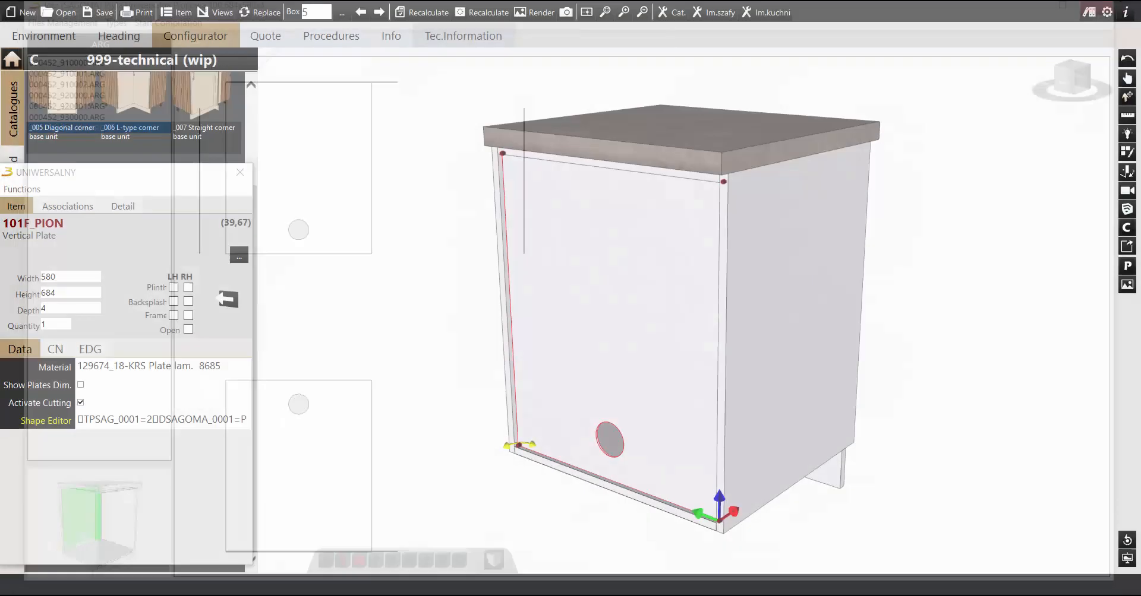
- Insert a BLAT_SAG Top (Draw Shape) from the Others Countertops catalogue, using the top of the D-5_LIS cabinet as drawing plane
{"action": "left_click_drag", "start_coordinate": [832, 253], "coordinate": [520, 237]}
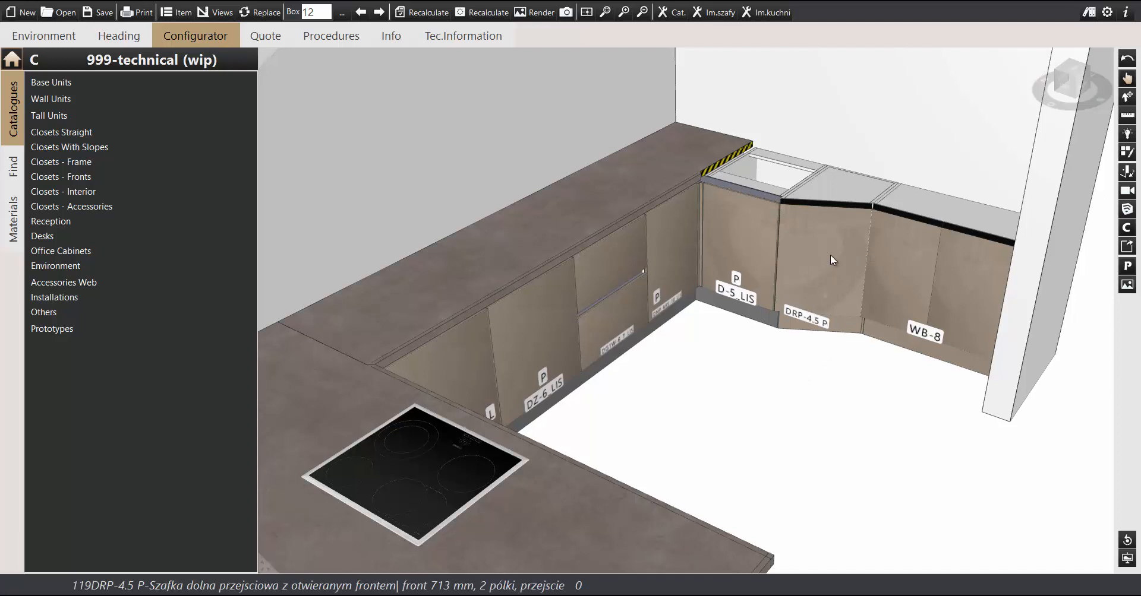
{"action": "scroll", "coordinate": [829, 255], "scroll_direction": "up", "scroll_amount": 3}
{"action": "scroll", "coordinate": [685, 354], "scroll_direction": "up", "scroll_amount": 5}
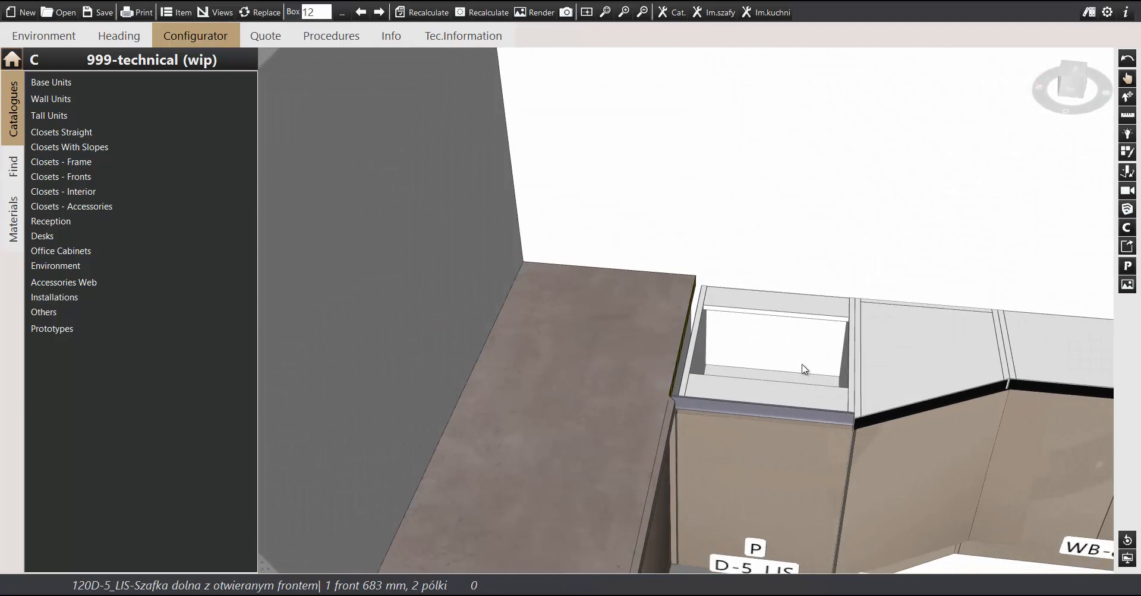
{"action": "middle_click_drag", "start_coordinate": [804, 370], "coordinate": [537, 338]}
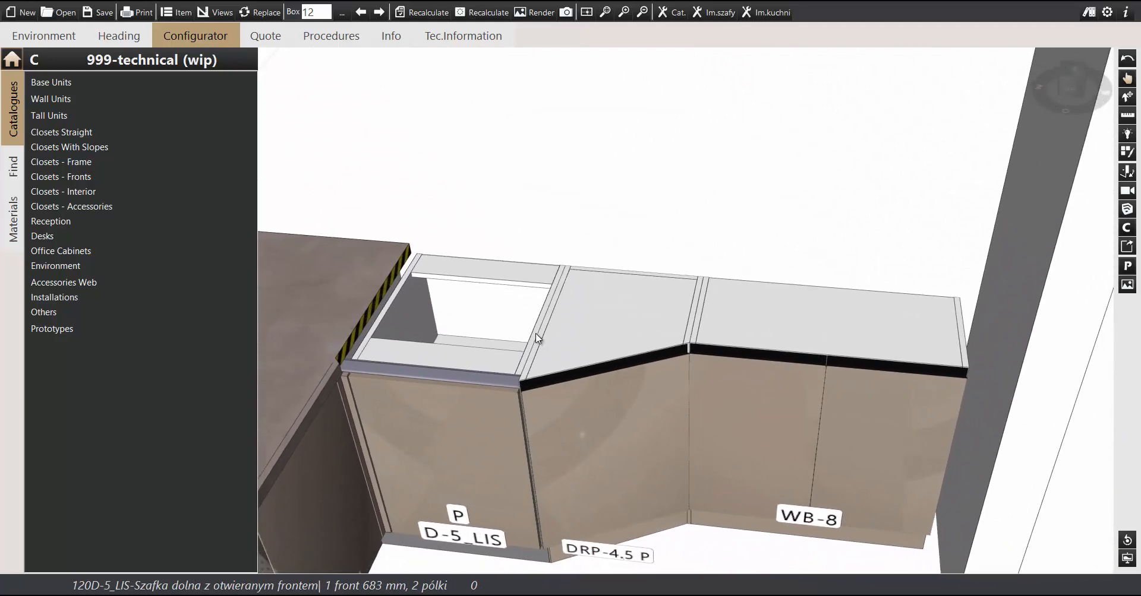
{"action": "scroll", "coordinate": [536, 334], "scroll_direction": "down", "scroll_amount": 2}
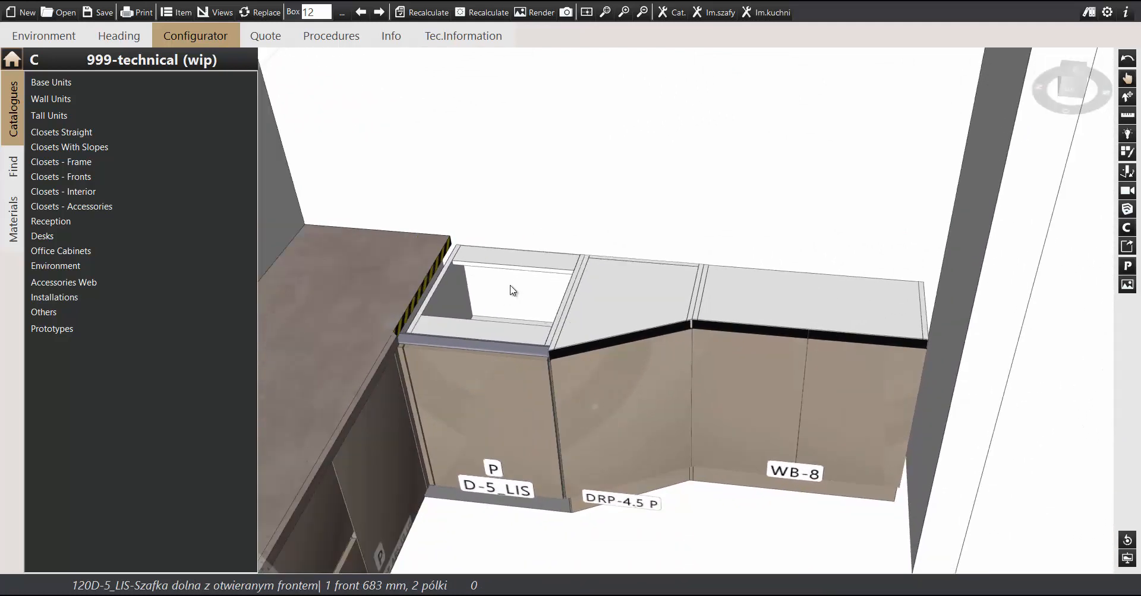
{"action": "left_click", "coordinate": [57, 318]}
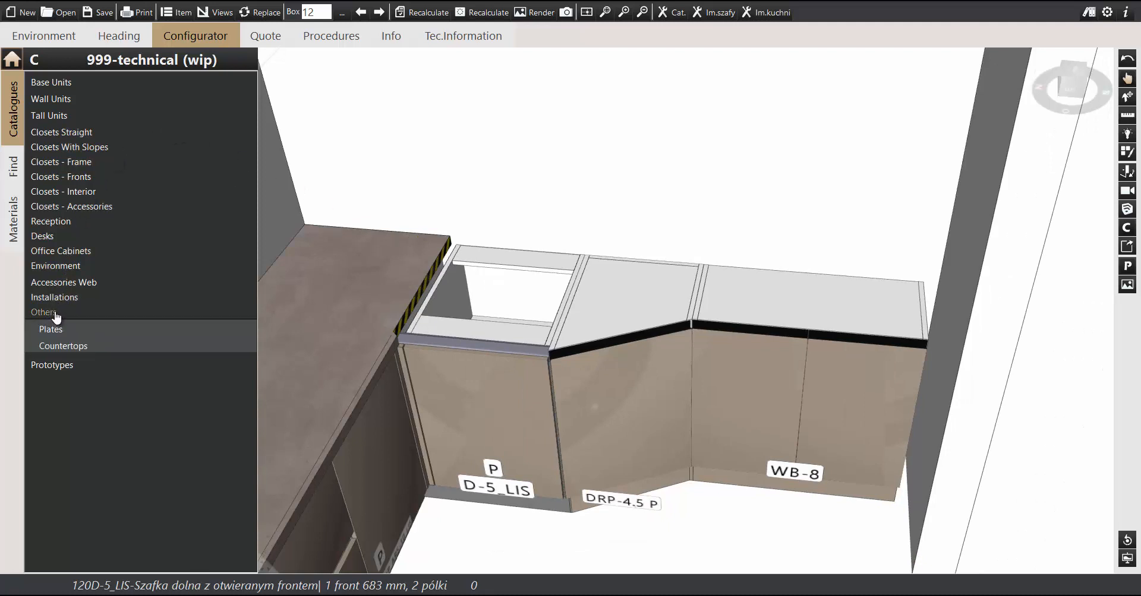
{"action": "left_click", "coordinate": [69, 355]}
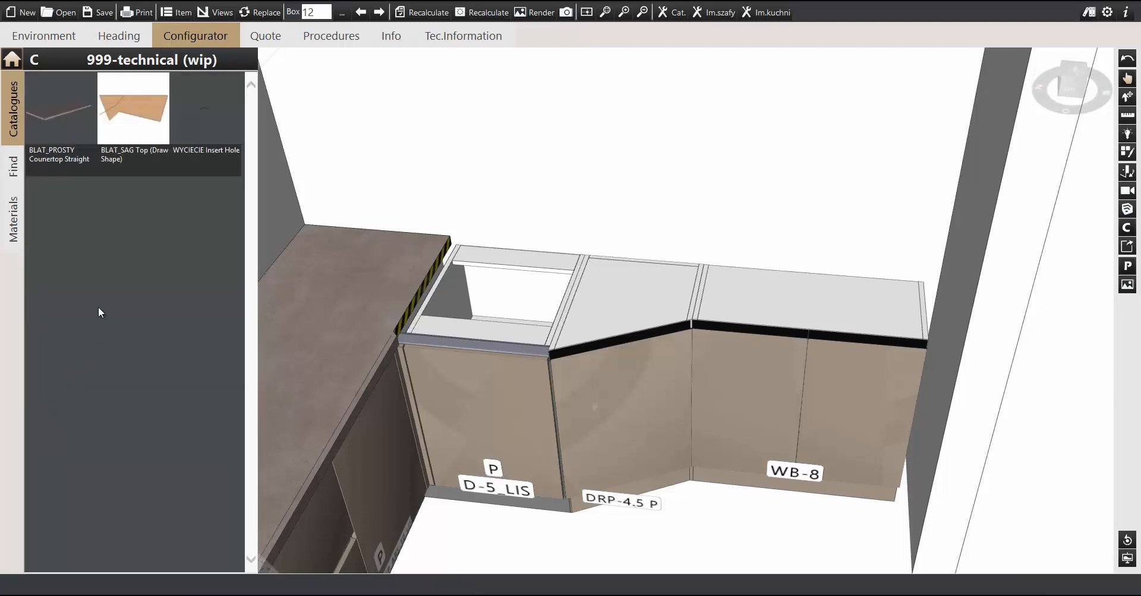
{"action": "left_click", "coordinate": [149, 105]}
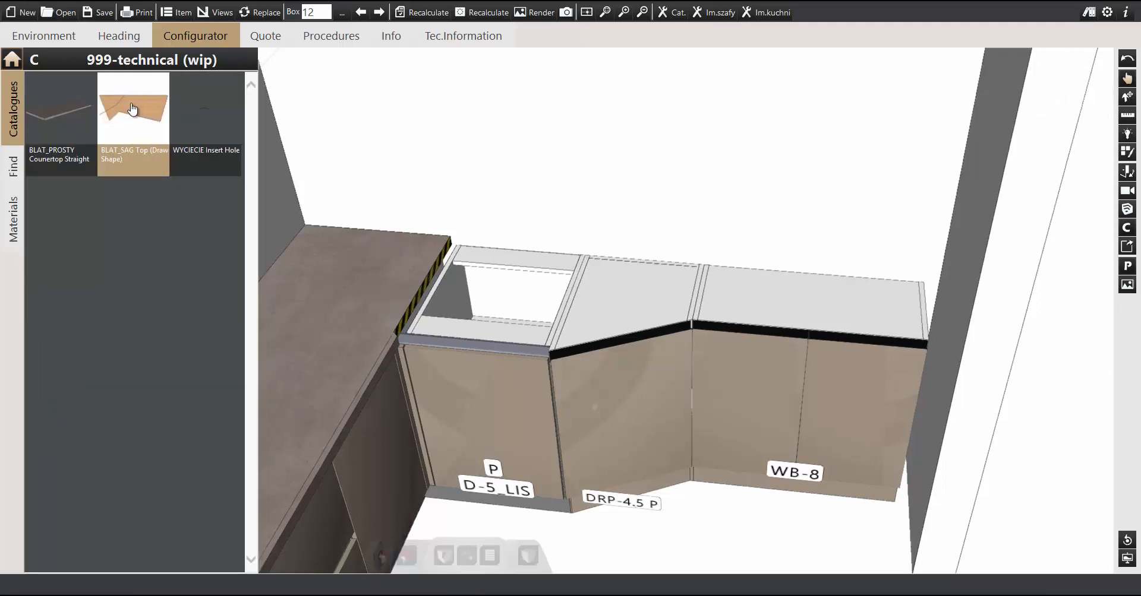
{"action": "left_click", "coordinate": [512, 284]}
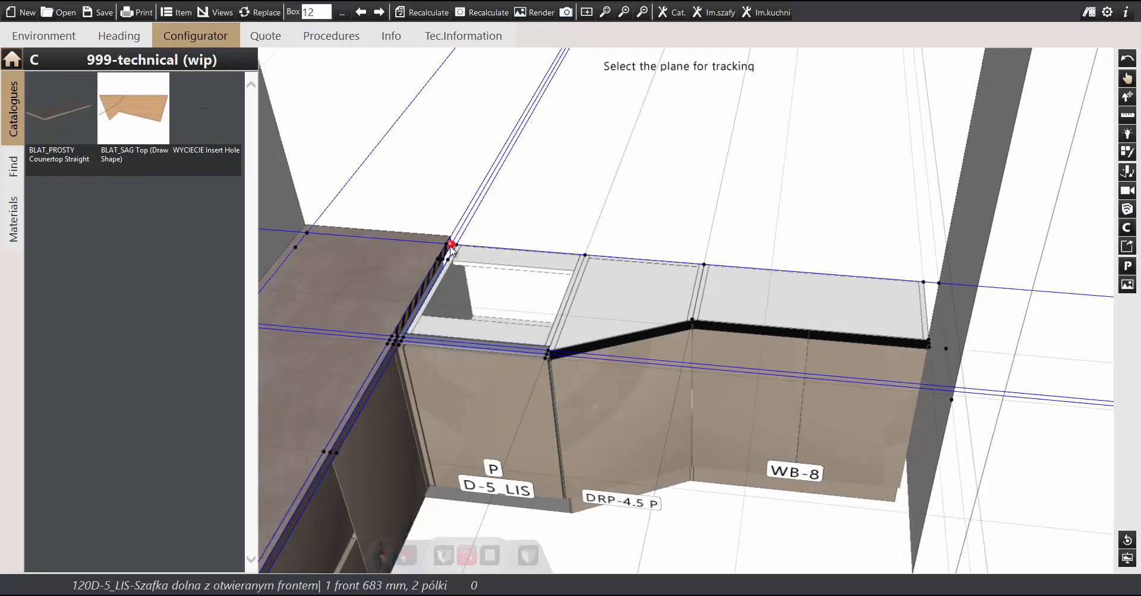
- Trace the countertop outline over the D-5_LIS, DRP-4.5 P and WB-8 cabinets, from the existing worktop to the wall, and finish the shape
{"action": "scroll", "coordinate": [451, 249], "scroll_direction": "up", "scroll_amount": 3}
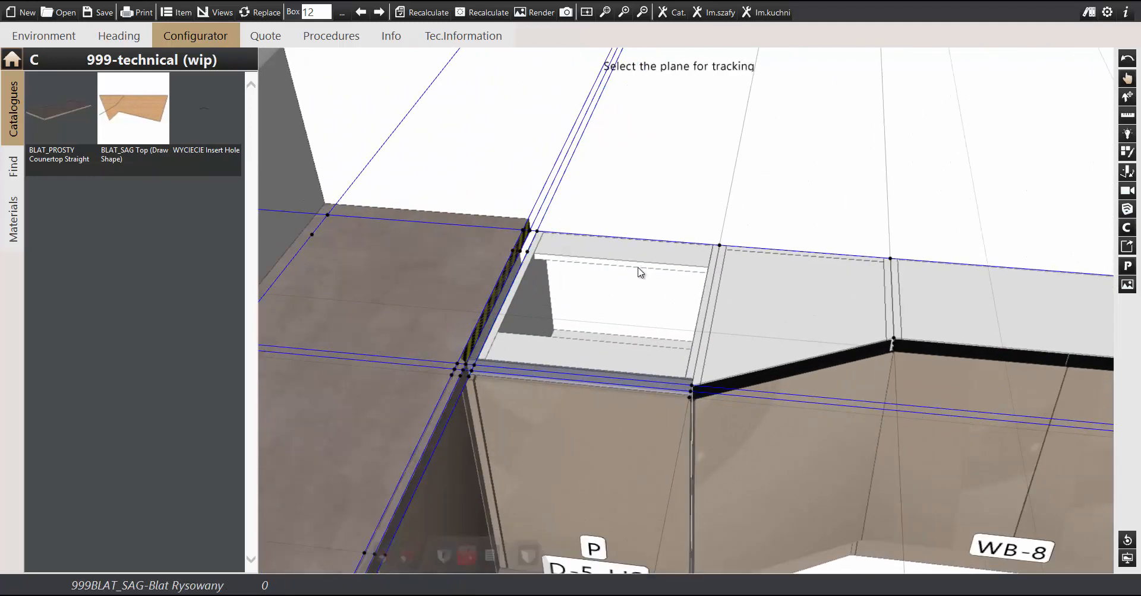
{"action": "left_click", "coordinate": [530, 231]}
{"action": "middle_click_drag", "start_coordinate": [880, 291], "coordinate": [621, 259]}
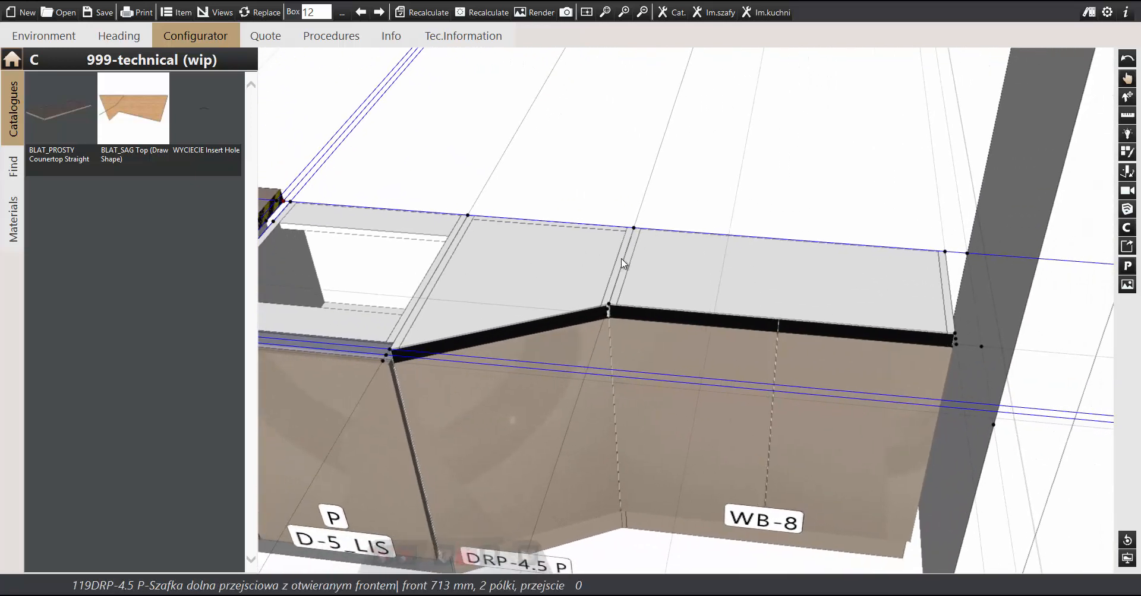
{"action": "left_click", "coordinate": [969, 257]}
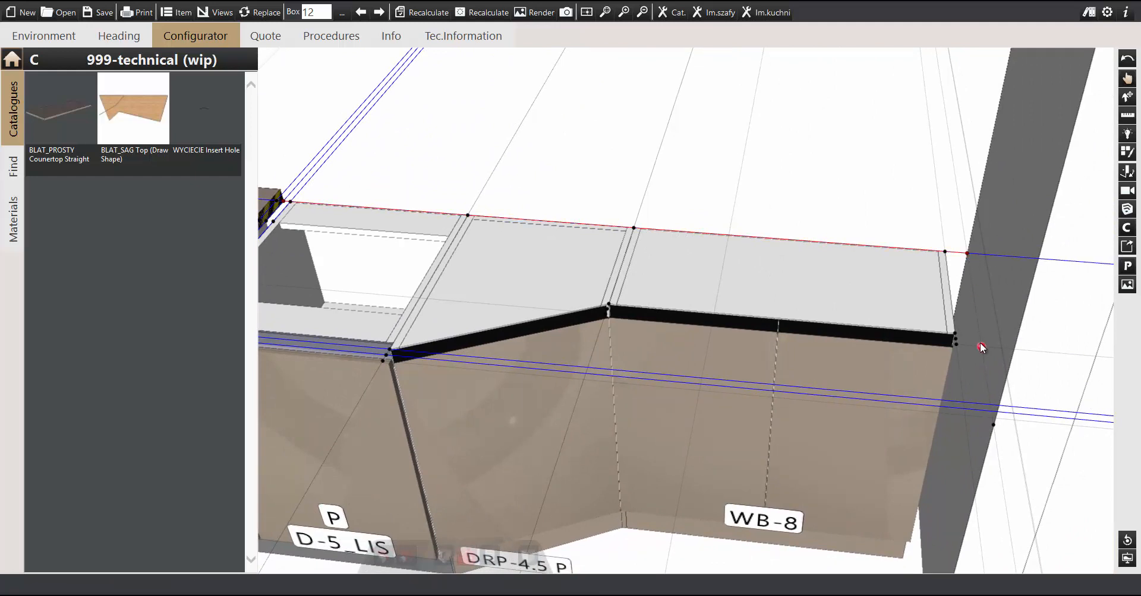
{"action": "left_click", "coordinate": [603, 314]}
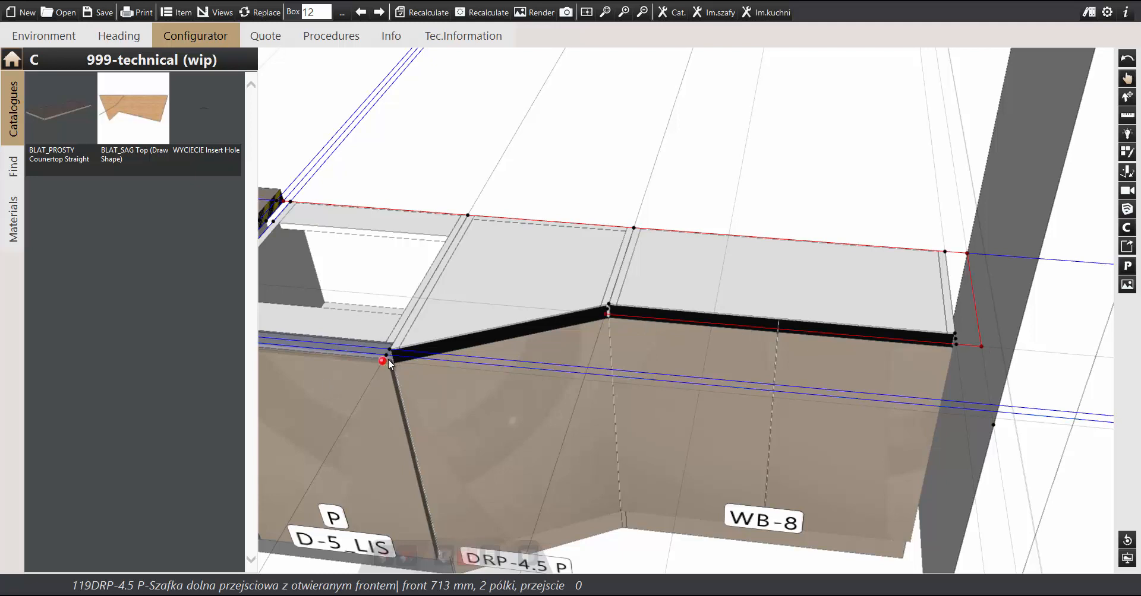
{"action": "left_click", "coordinate": [389, 360]}
{"action": "middle_click_drag", "start_coordinate": [465, 262], "coordinate": [664, 263]}
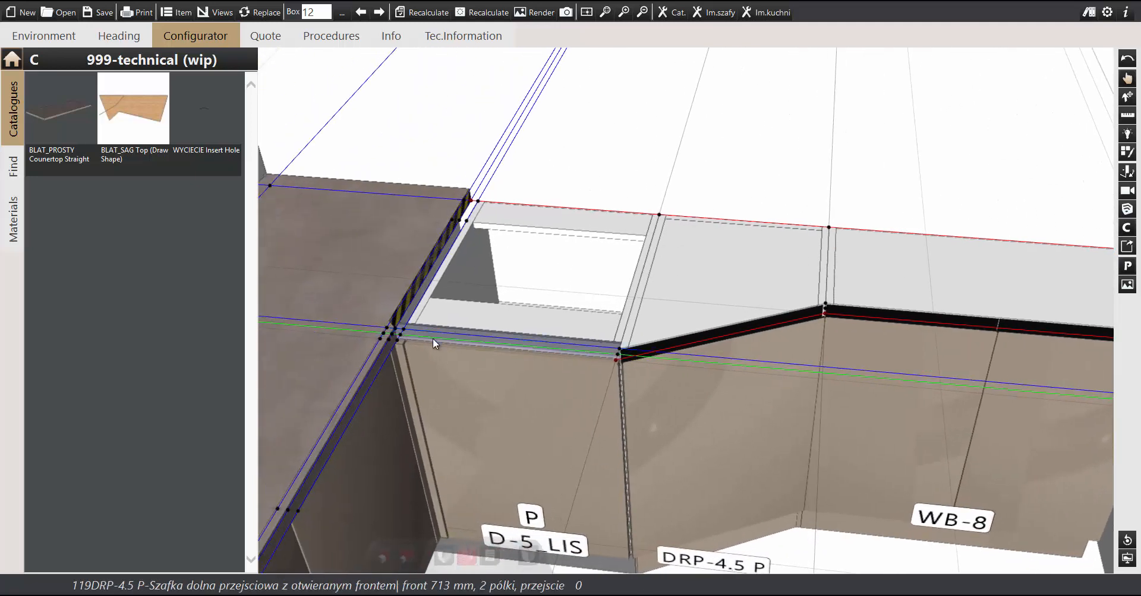
{"action": "left_click", "coordinate": [394, 336]}
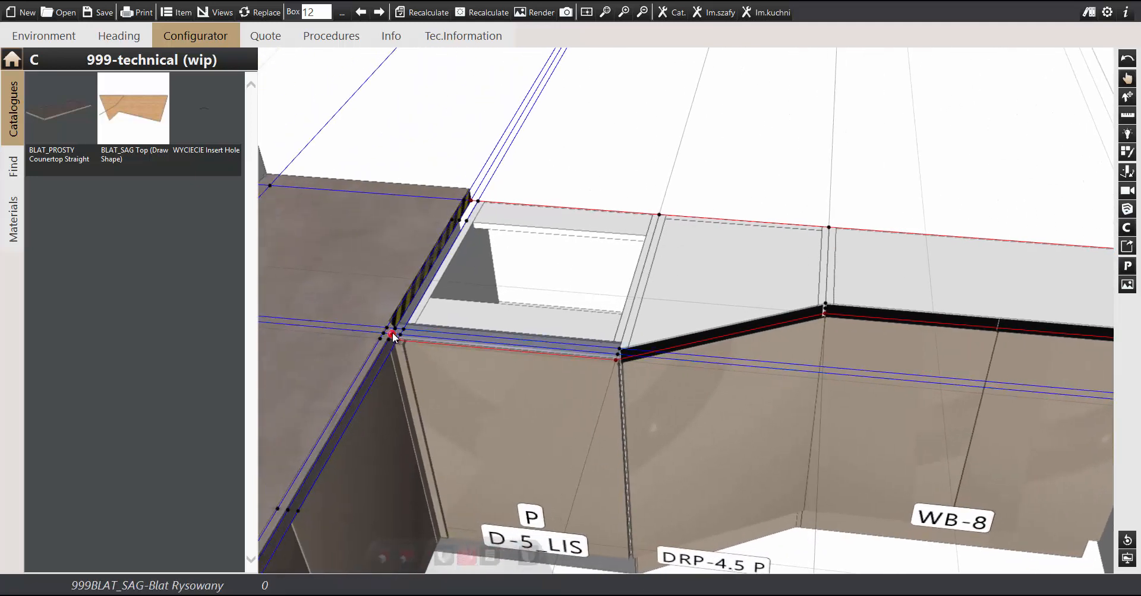
{"action": "scroll", "coordinate": [598, 404], "scroll_direction": "down", "scroll_amount": 3}
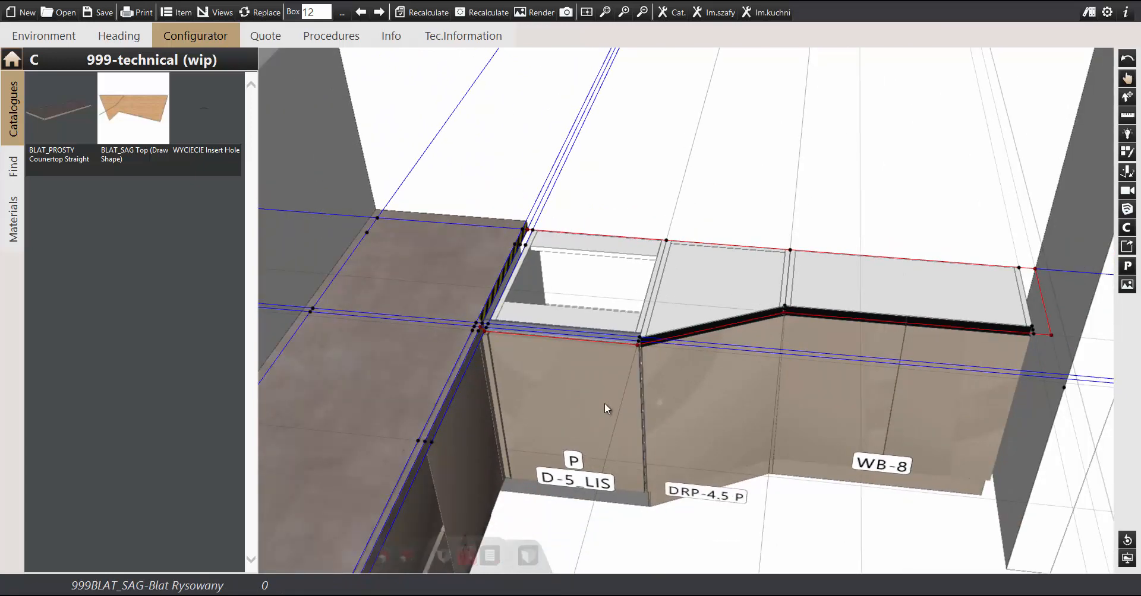
{"action": "right_click", "coordinate": [604, 404]}
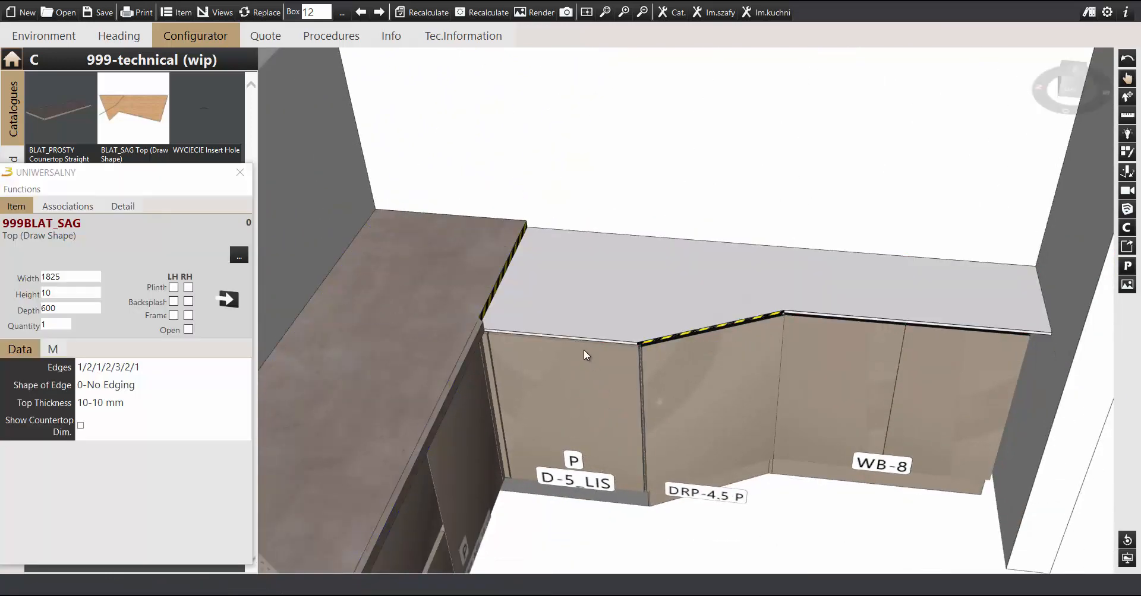
- Set the drawn countertop's thickness to a custom value of 38 mm using the TYPE IN option
{"action": "left_click", "coordinate": [127, 406]}
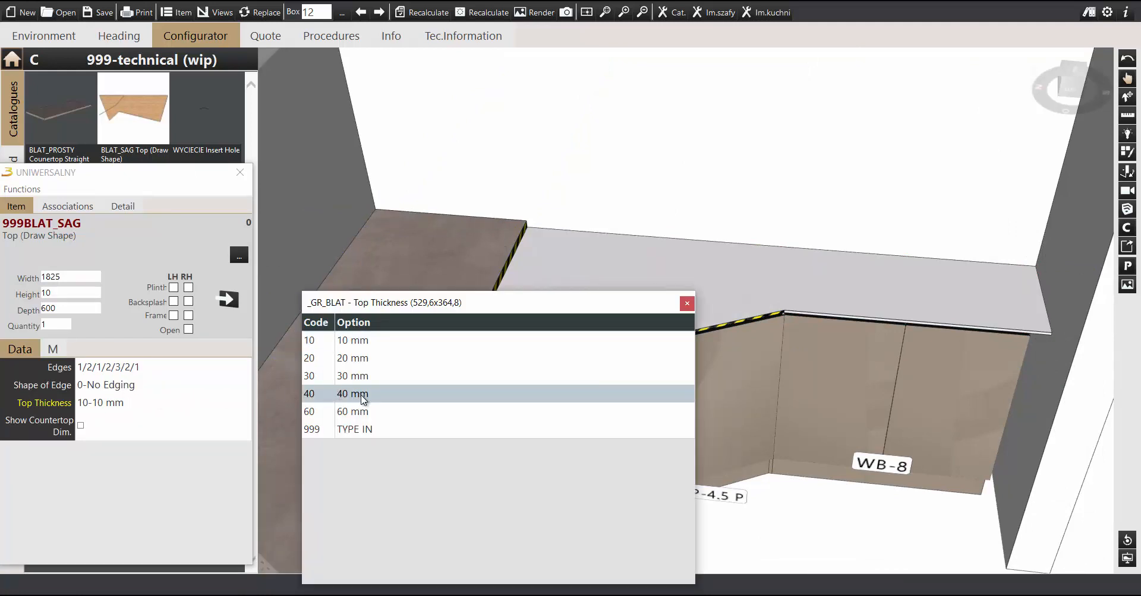
{"action": "left_click", "coordinate": [361, 431]}
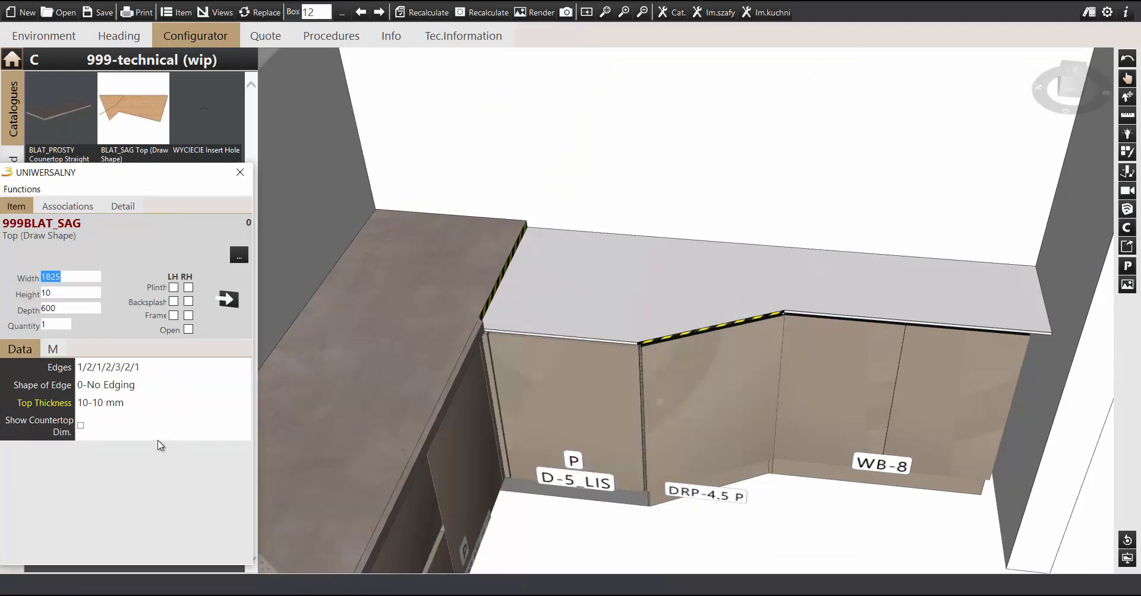
{"action": "left_click", "coordinate": [109, 422]}
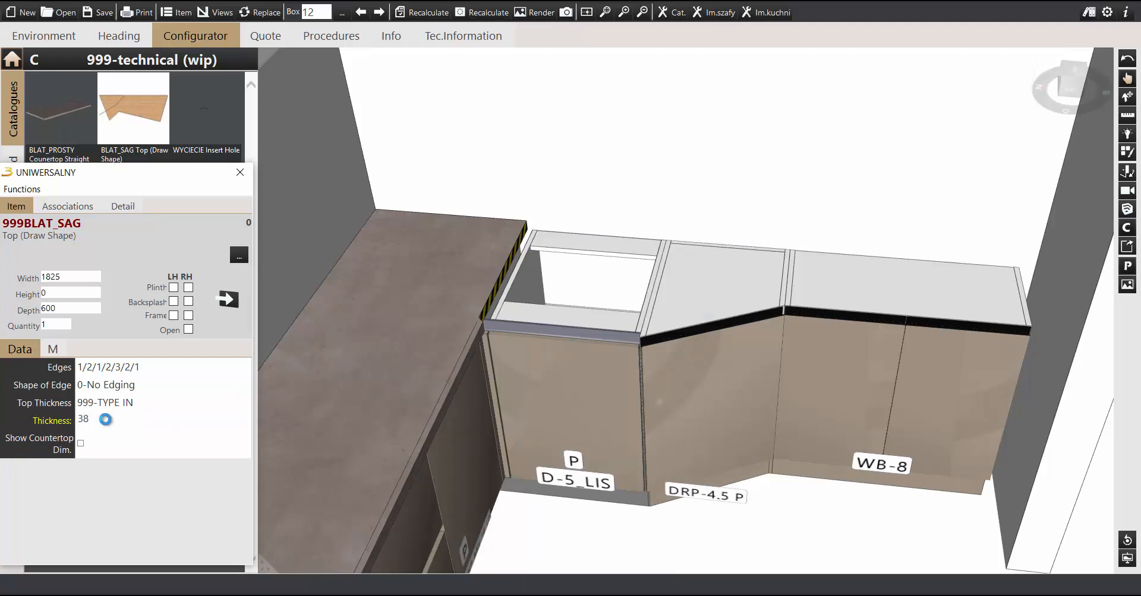
- Assign the 610-Concrete light material from the Countertops range to the drawn countertop
{"action": "left_click", "coordinate": [54, 351]}
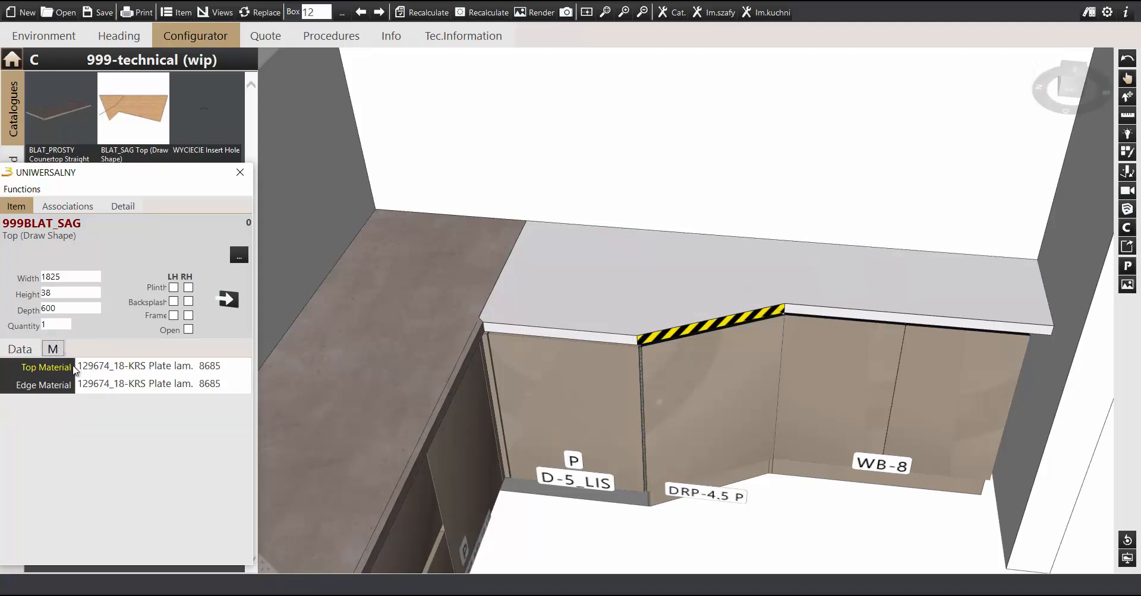
{"action": "left_click", "coordinate": [97, 368]}
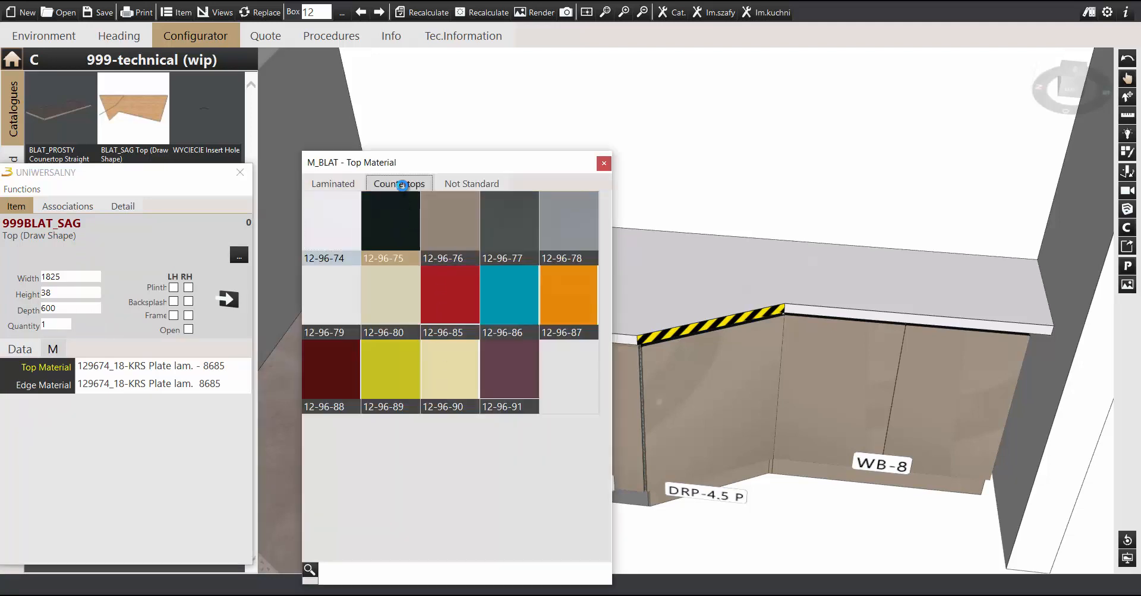
{"action": "left_click", "coordinate": [416, 187]}
{"action": "left_click", "coordinate": [569, 297]}
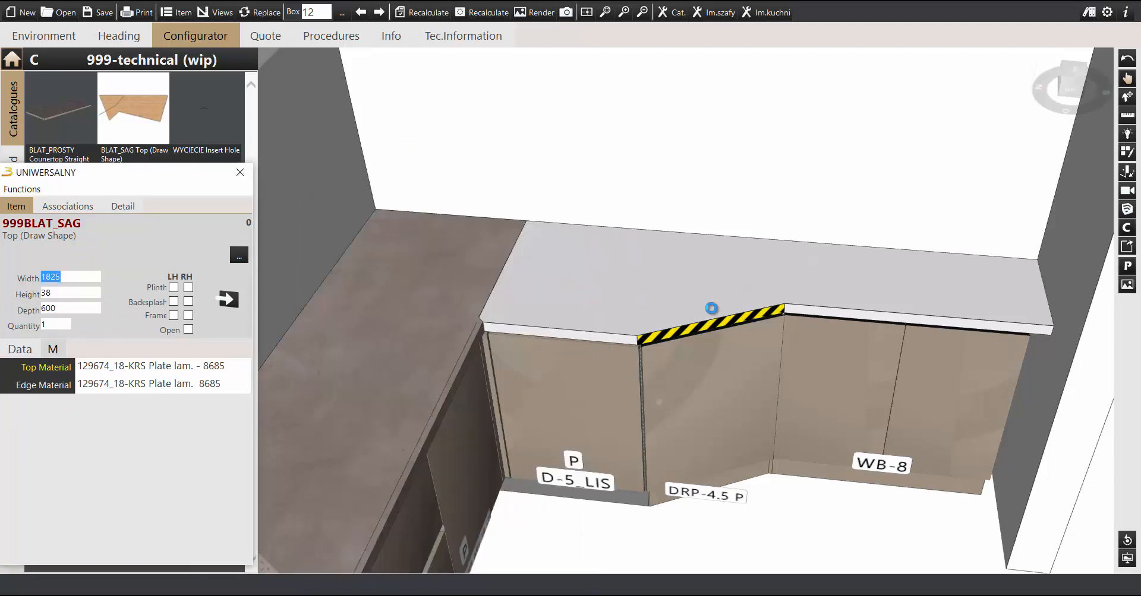
- Set the drawn countertop's edge codes to 3/3/1/1/1/2/2
{"action": "middle_click_drag", "start_coordinate": [792, 318], "coordinate": [727, 323]}
{"action": "scroll", "coordinate": [727, 323], "scroll_direction": "up", "scroll_amount": 2}
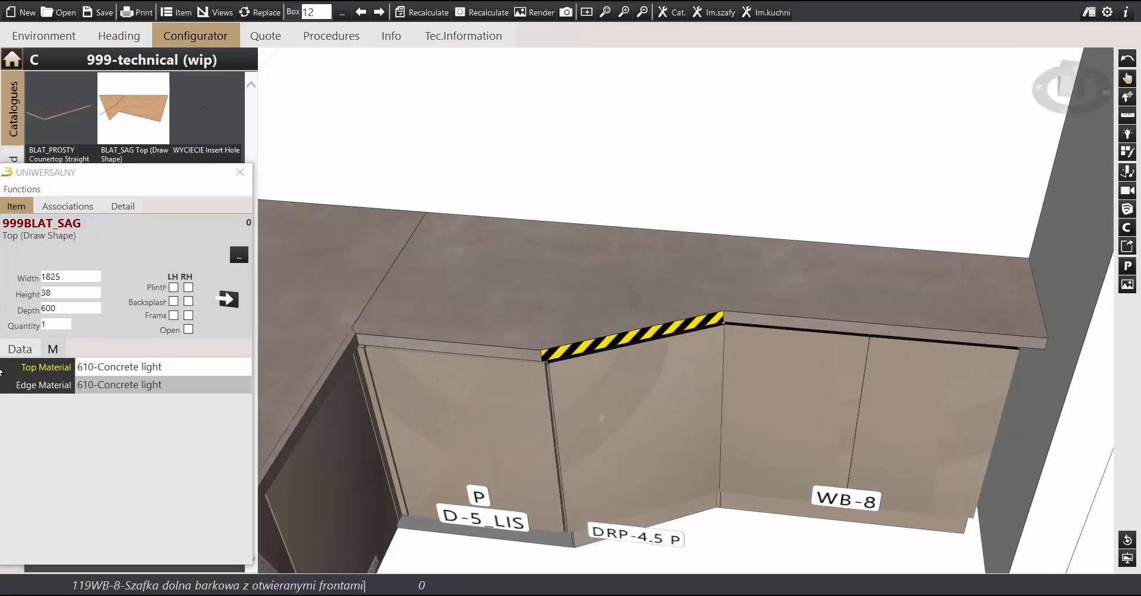
{"action": "left_click", "coordinate": [29, 350]}
{"action": "left_click", "coordinate": [128, 367]}
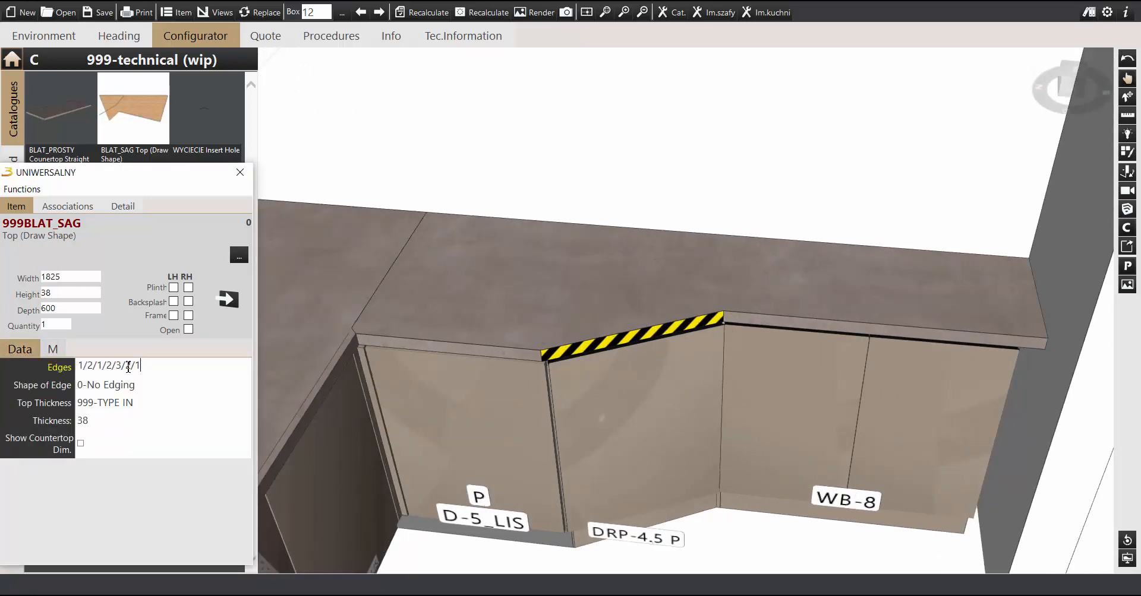
{"action": "left_click_drag", "start_coordinate": [152, 367], "coordinate": [63, 356]}
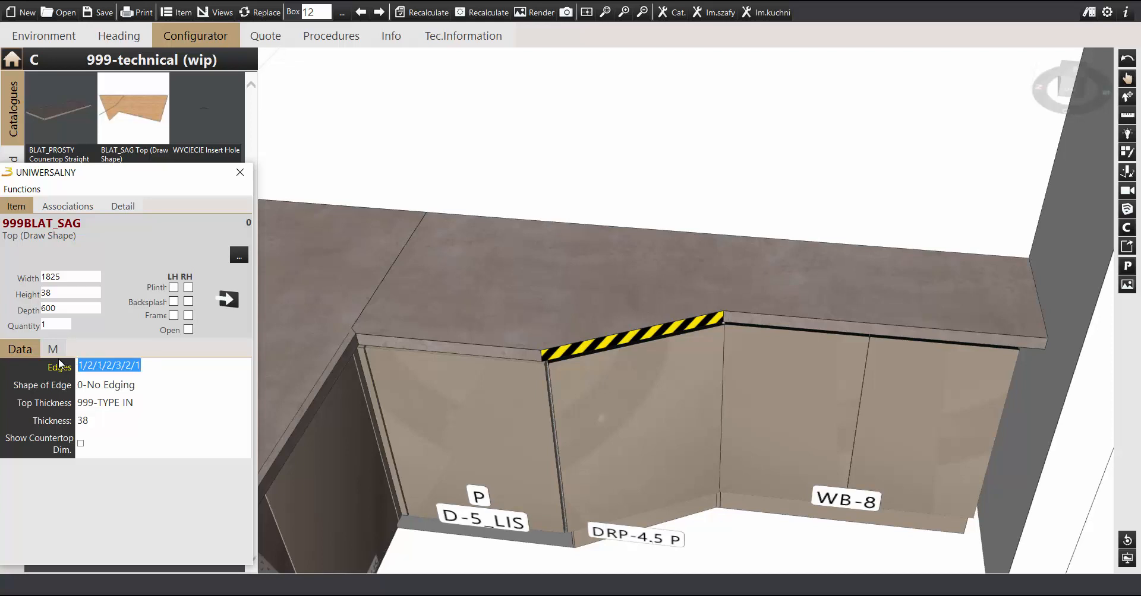
{"action": "type", "text": "3/3/"}
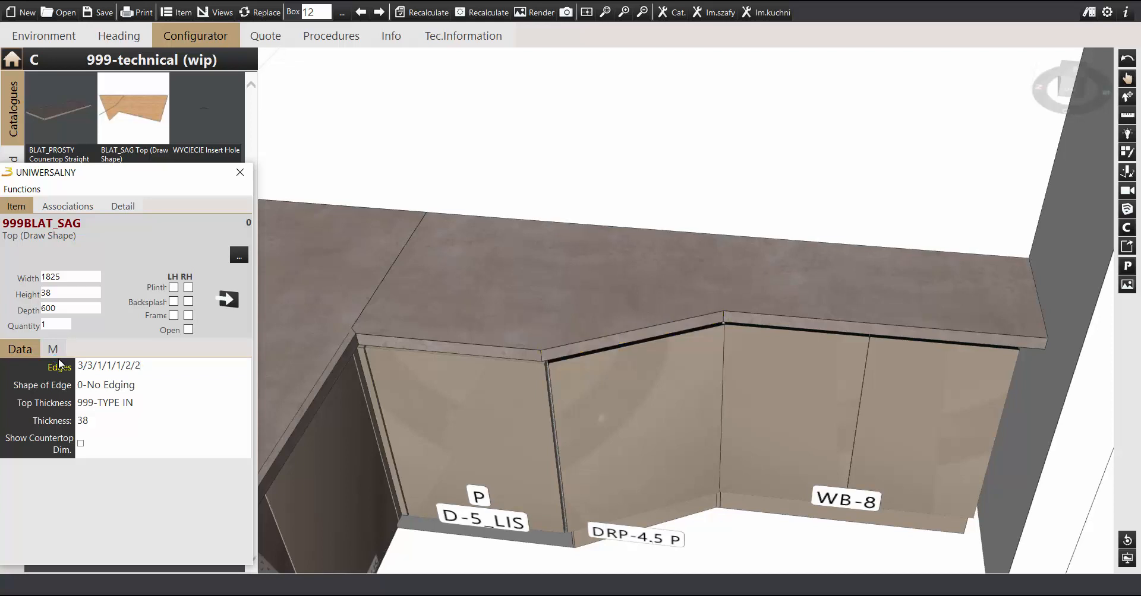
- Apply the Half bullnose edge shape to the drawn countertop and recalculate the countertops
{"action": "left_click", "coordinate": [102, 387]}
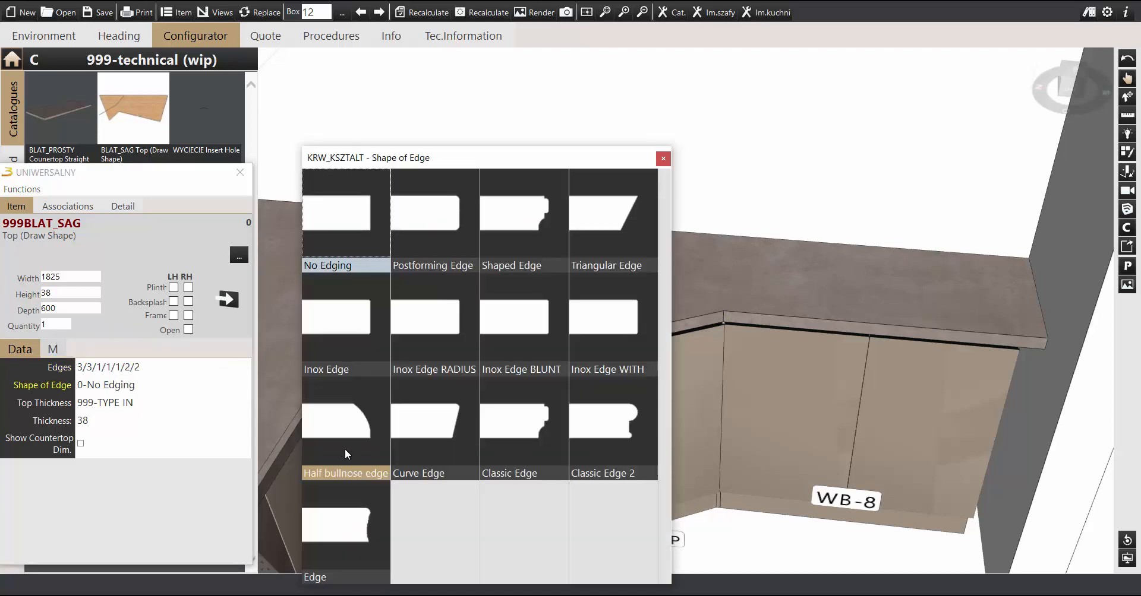
{"action": "left_click", "coordinate": [350, 445]}
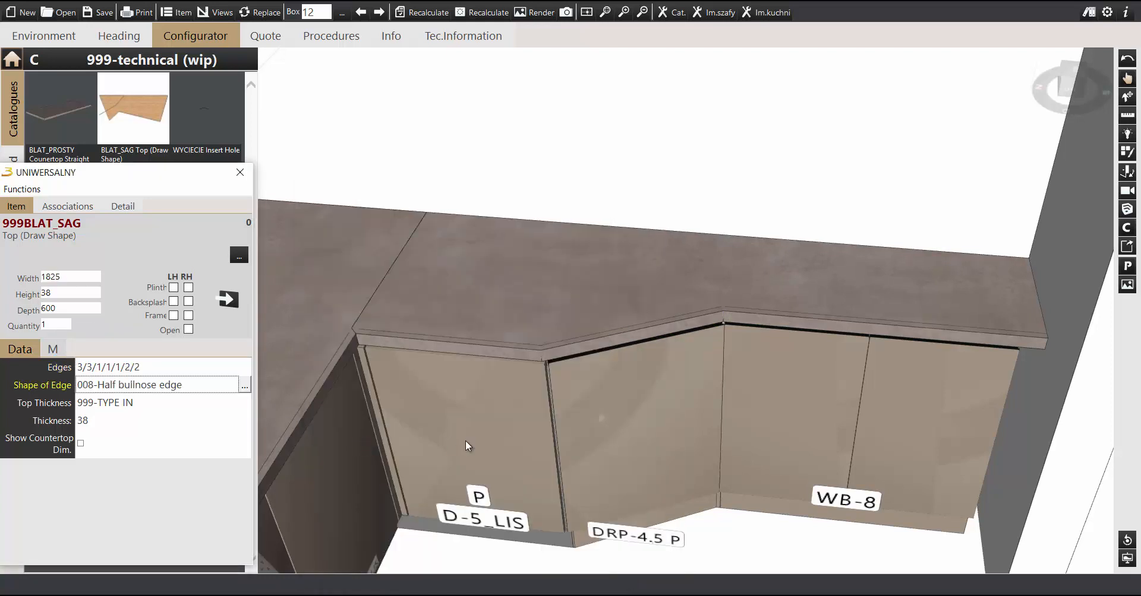
{"action": "left_click_drag", "start_coordinate": [473, 402], "coordinate": [526, 392]}
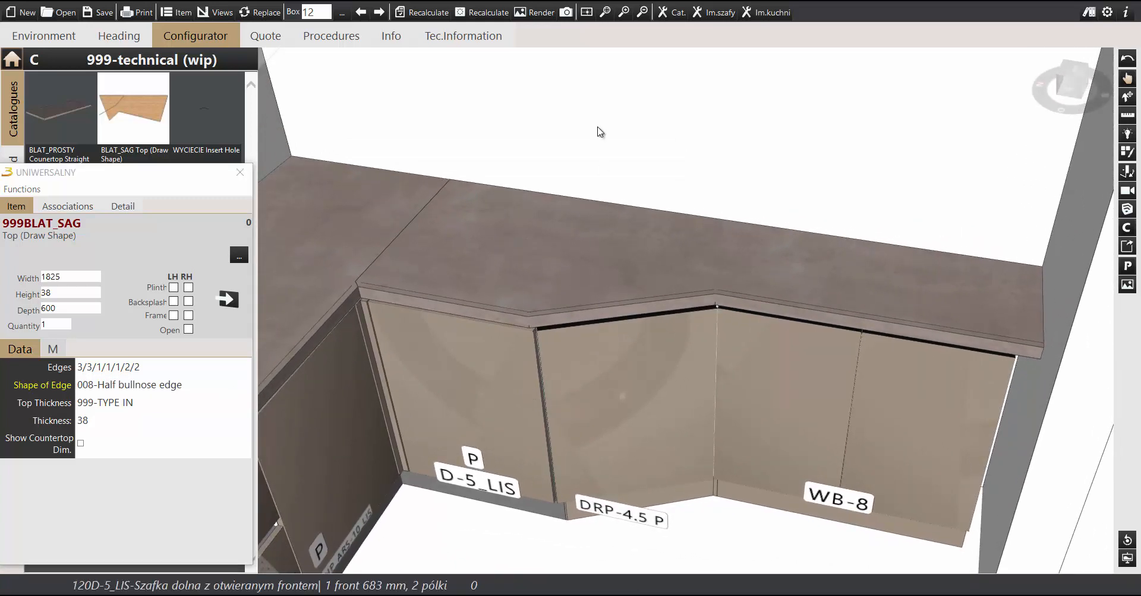
{"action": "left_click", "coordinate": [482, 12]}
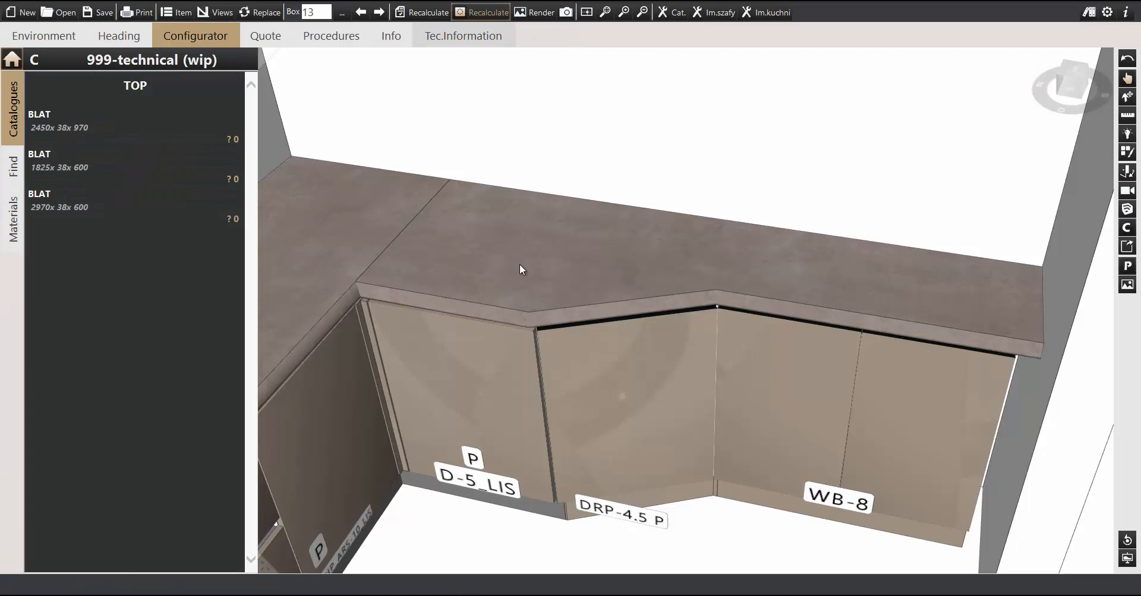
- Examine the shape, dimensions and edge numbering of the 2450, 1825 and 2970 mm countertops in their technical drawings
{"action": "left_click_drag", "start_coordinate": [520, 265], "coordinate": [664, 289]}
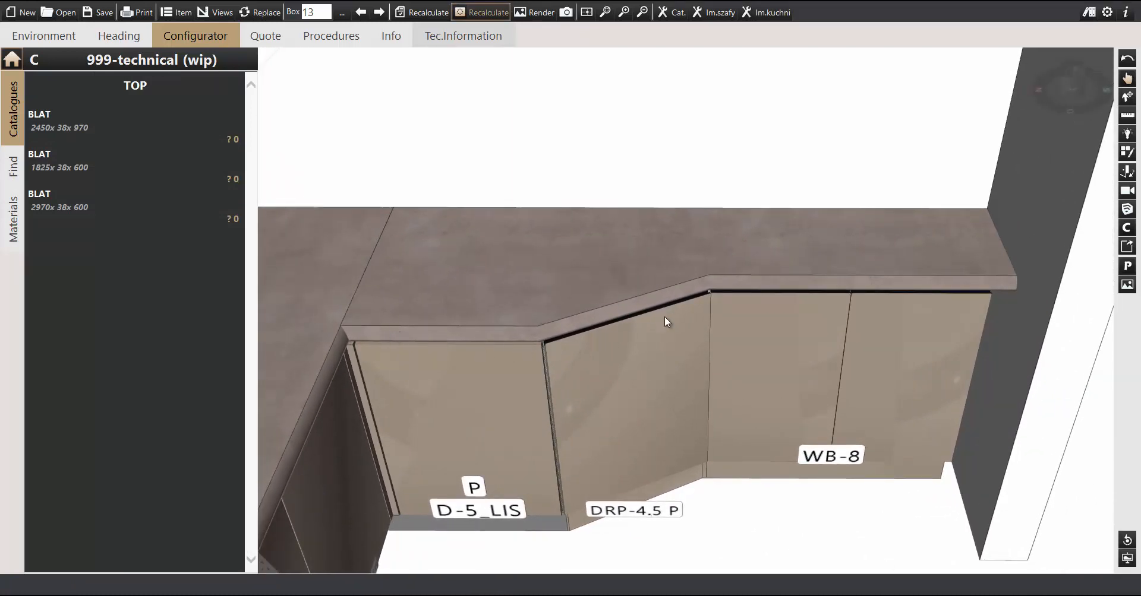
{"action": "left_click", "coordinate": [82, 125]}
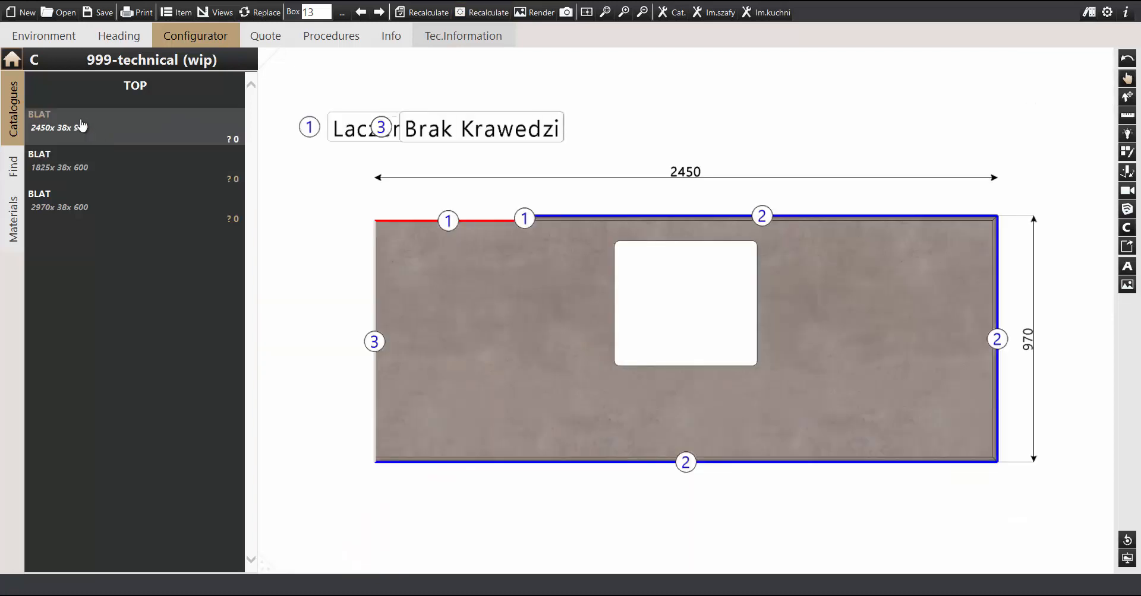
{"action": "left_click", "coordinate": [94, 173]}
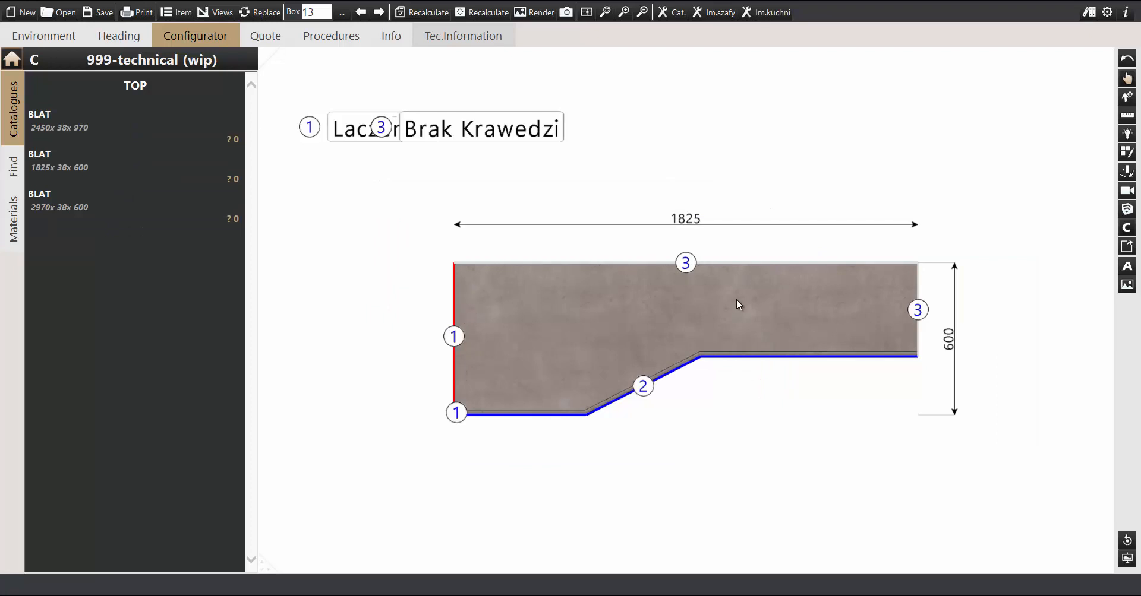
{"action": "scroll", "coordinate": [730, 291], "scroll_direction": "up", "scroll_amount": 3}
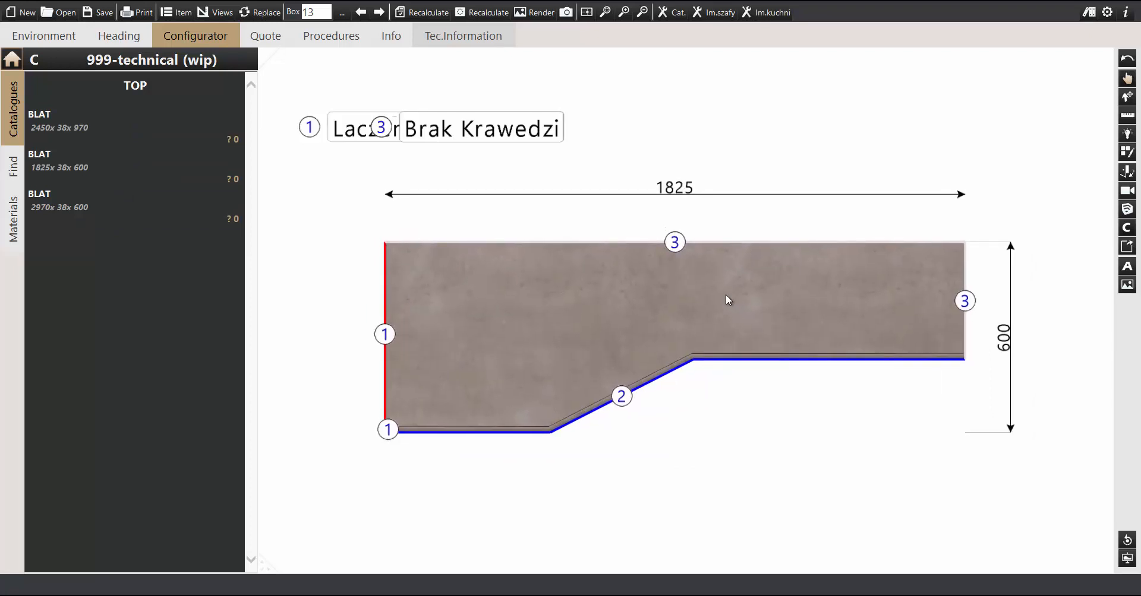
{"action": "left_click", "coordinate": [104, 213]}
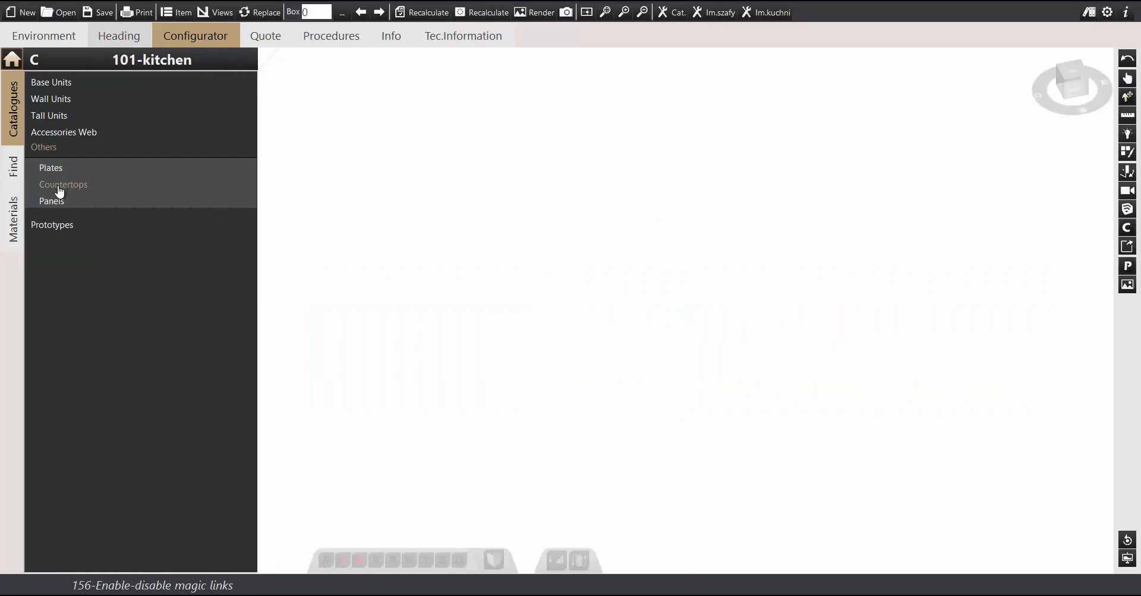
- Insert the BLAT_PROSTY straight countertop from the 101-kitchen Countertops range into the empty project
{"action": "left_click", "coordinate": [54, 187]}
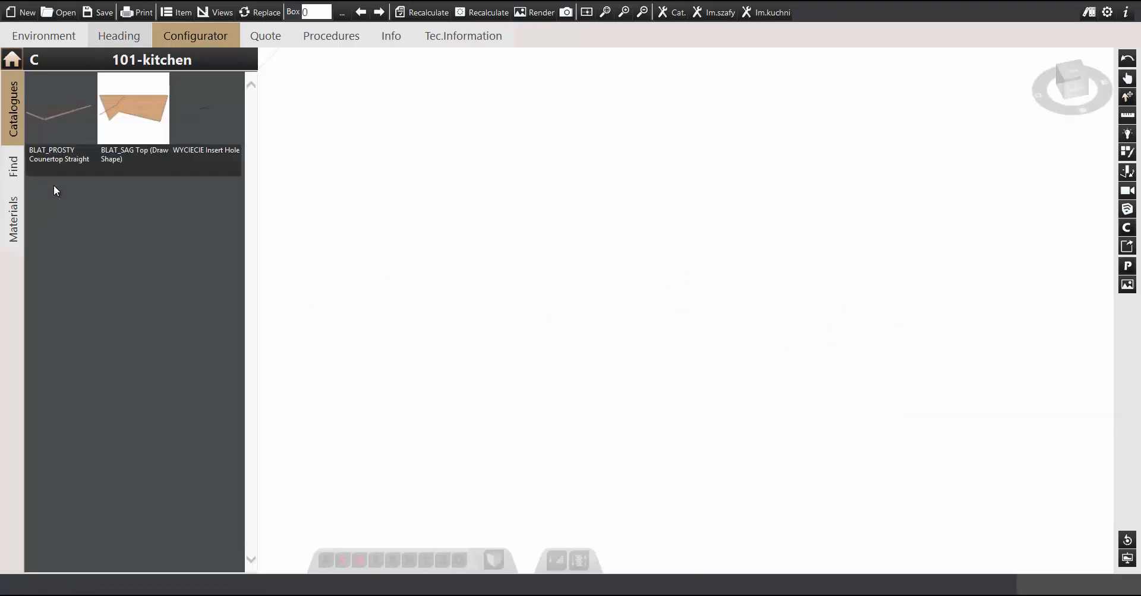
{"action": "left_click", "coordinate": [48, 108]}
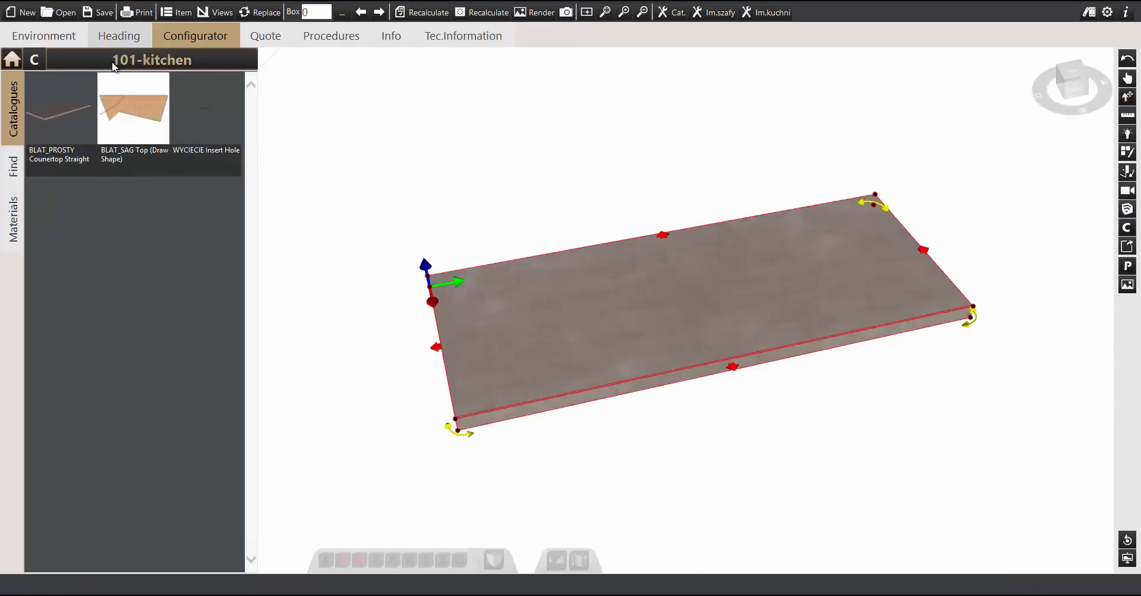
{"action": "left_click", "coordinate": [143, 59]}
{"action": "middle_click_drag", "start_coordinate": [704, 244], "coordinate": [675, 290]}
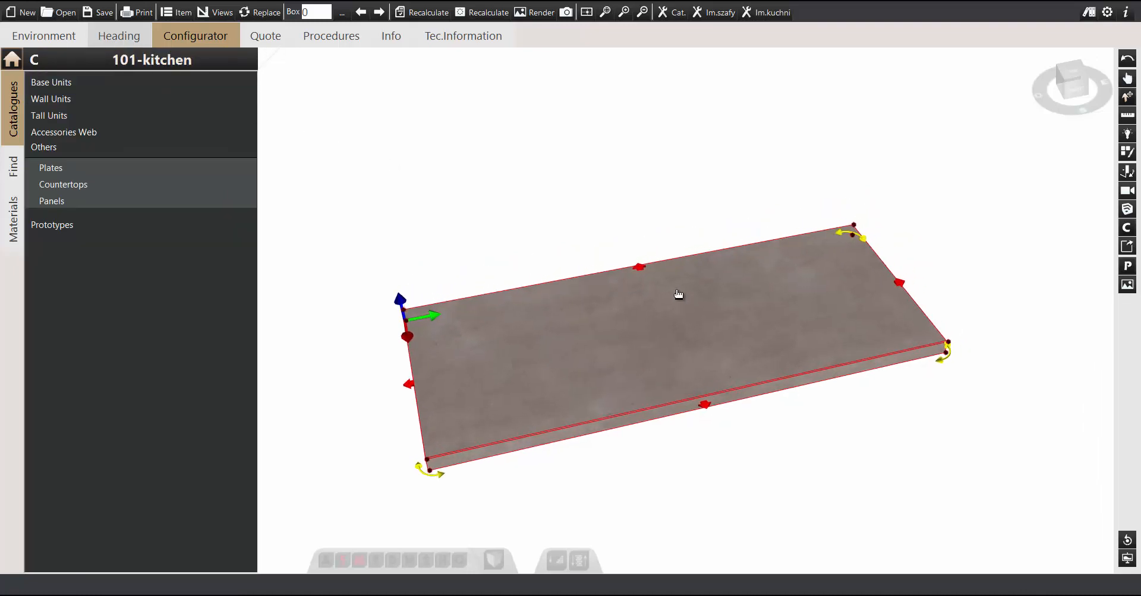
{"action": "scroll", "coordinate": [676, 290], "scroll_direction": "down", "scroll_amount": 3}
{"action": "right_click_drag", "start_coordinate": [676, 290], "coordinate": [685, 310]}
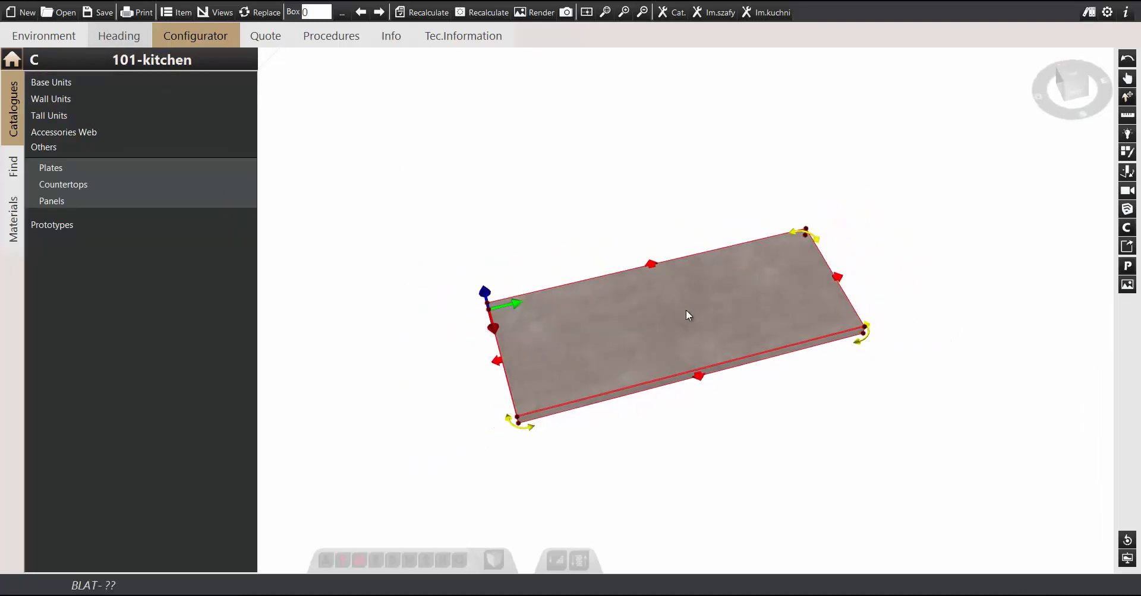
- Set the straight countertop's Left Side Shape to 01-Chamfer
{"action": "double_click", "coordinate": [672, 313]}
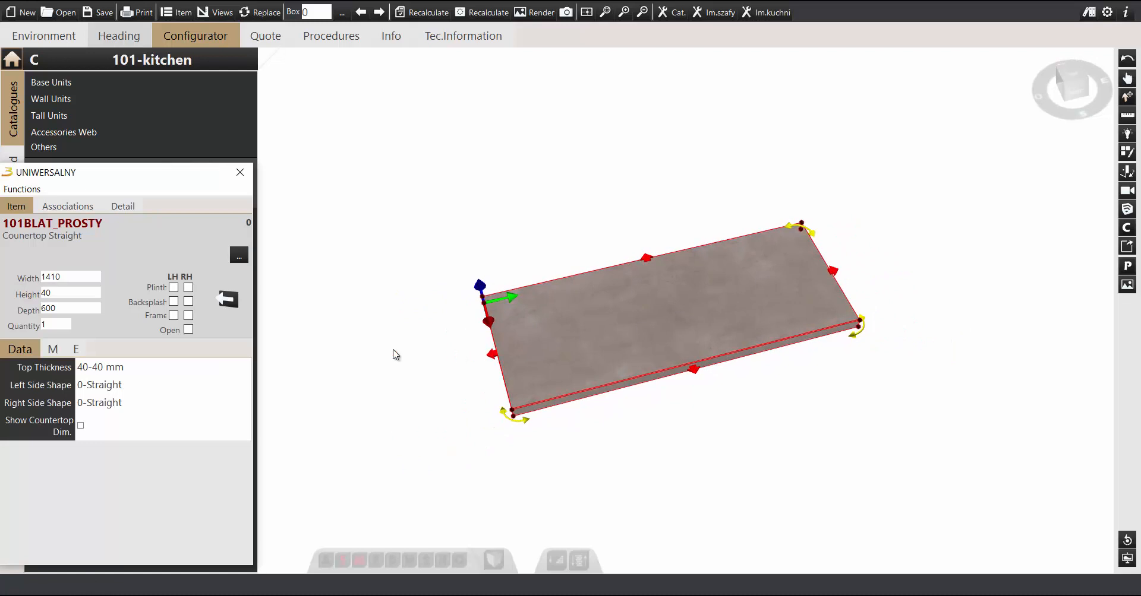
{"action": "left_click", "coordinate": [113, 386]}
{"action": "double_click", "coordinate": [339, 359]}
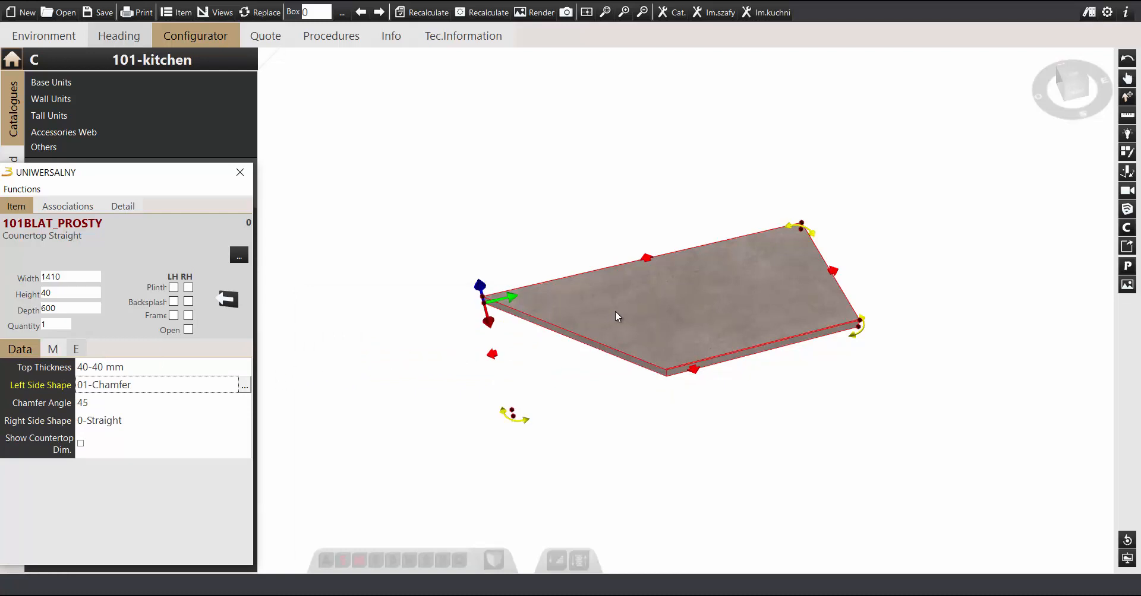
- Move the chamfered countertop aside and place a copy of it at its left end
{"action": "left_click_drag", "start_coordinate": [615, 312], "coordinate": [875, 258]}
{"action": "right_click", "coordinate": [874, 258]}
{"action": "left_click", "coordinate": [897, 280]}
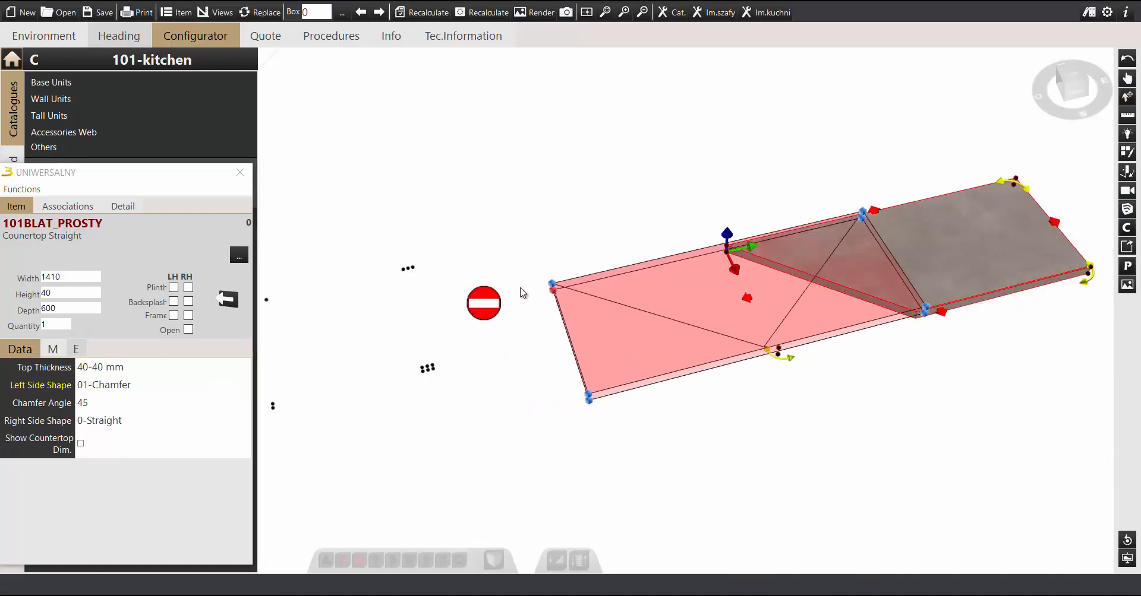
{"action": "left_click", "coordinate": [387, 312]}
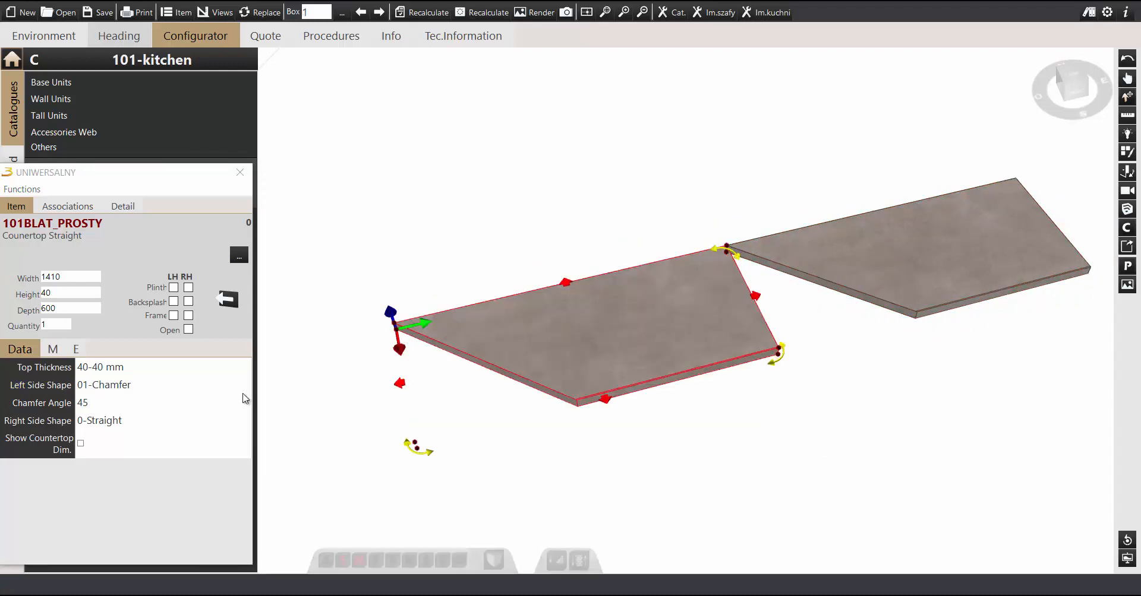
- Set the copied countertop's Right Side Shape to 01-Chamfer and its Left Side Shape to 0-Straight
{"action": "left_click", "coordinate": [104, 421]}
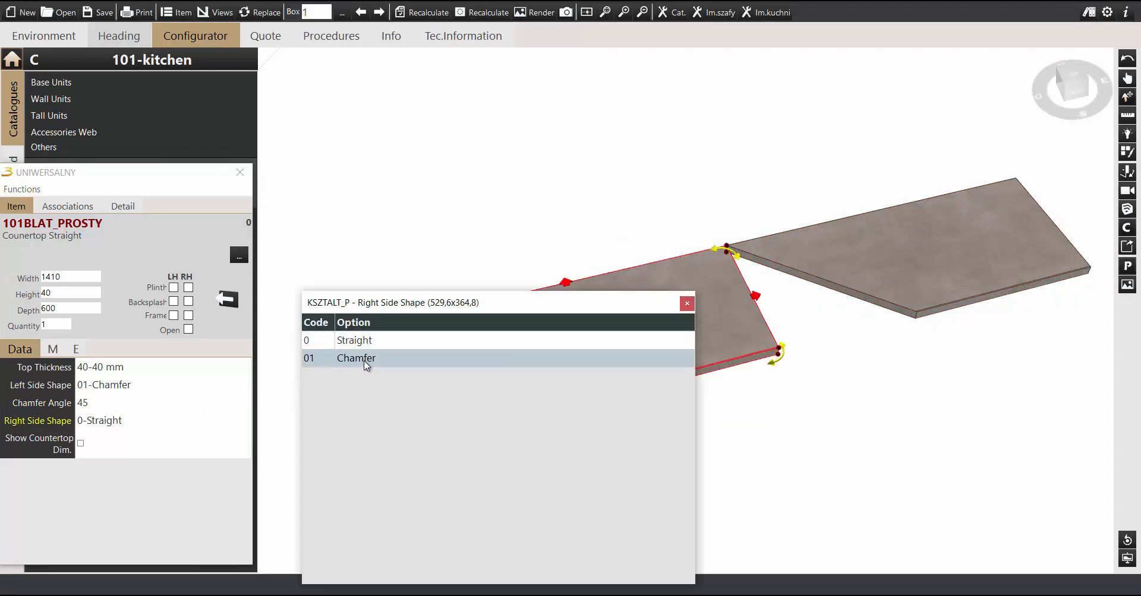
{"action": "left_click", "coordinate": [369, 340]}
{"action": "left_click", "coordinate": [112, 423]}
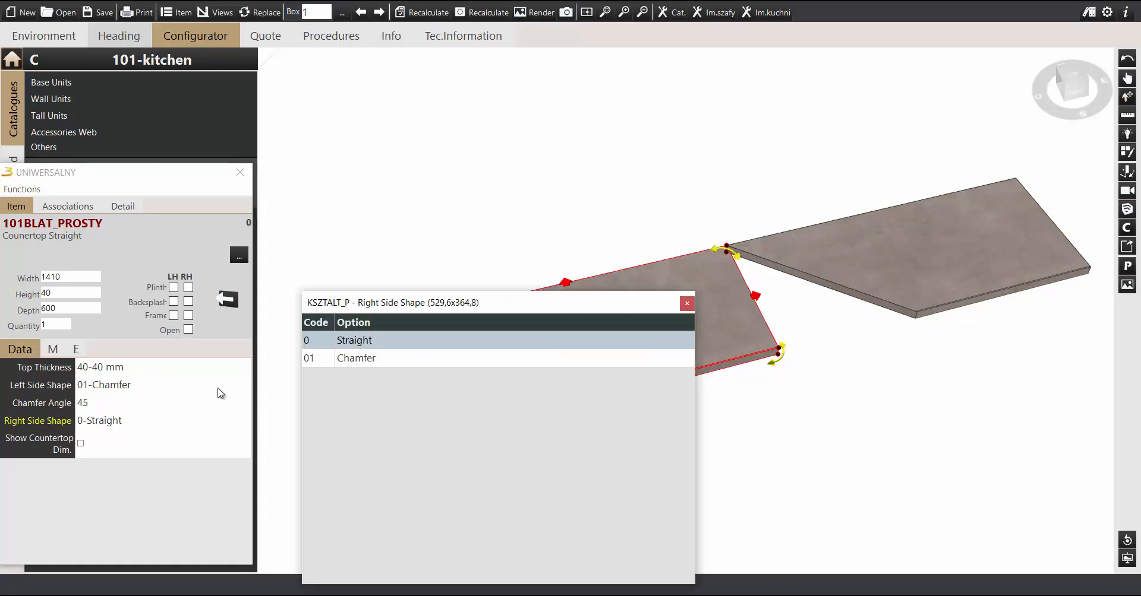
{"action": "left_click", "coordinate": [435, 358]}
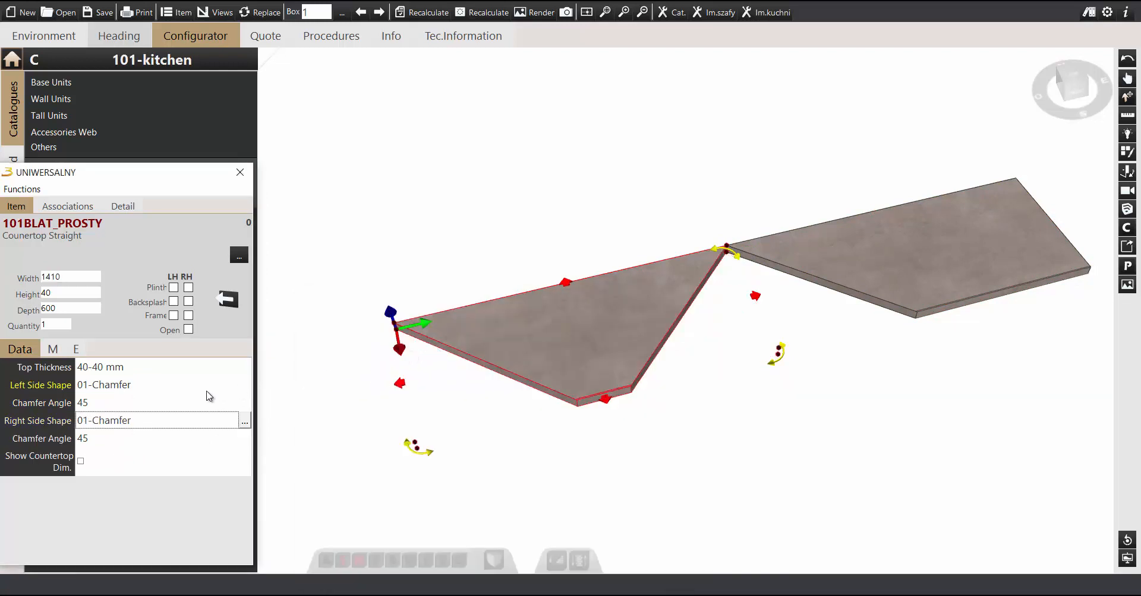
{"action": "left_click", "coordinate": [152, 388]}
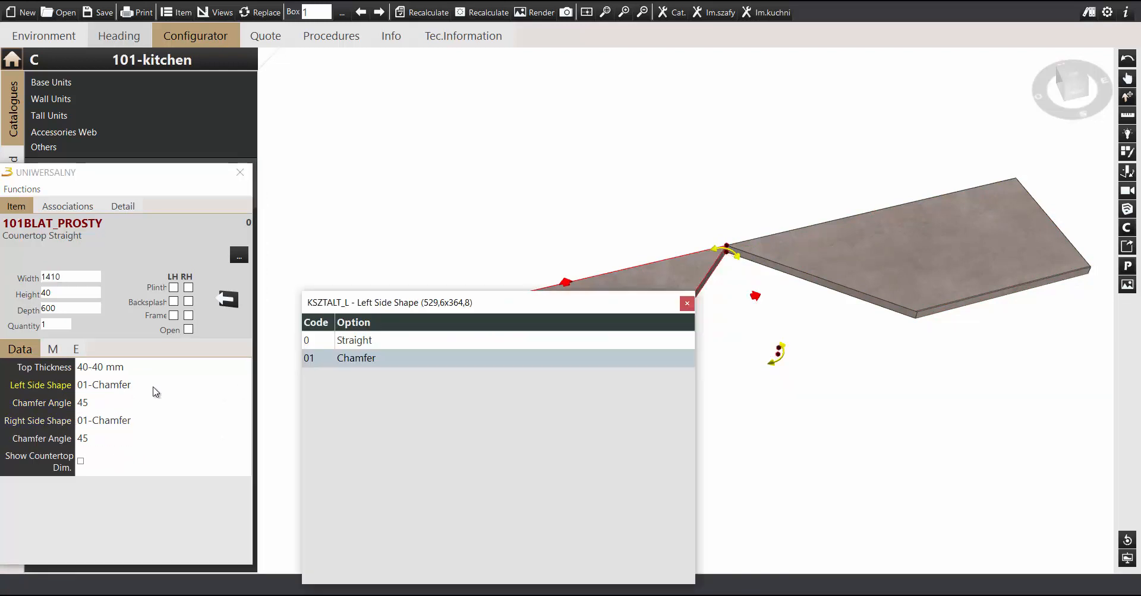
{"action": "left_click", "coordinate": [365, 339]}
- Rotate the left-chamfered countertop and fit it against the copy's chamfer to form an L-shaped corner
{"action": "left_click", "coordinate": [891, 276]}
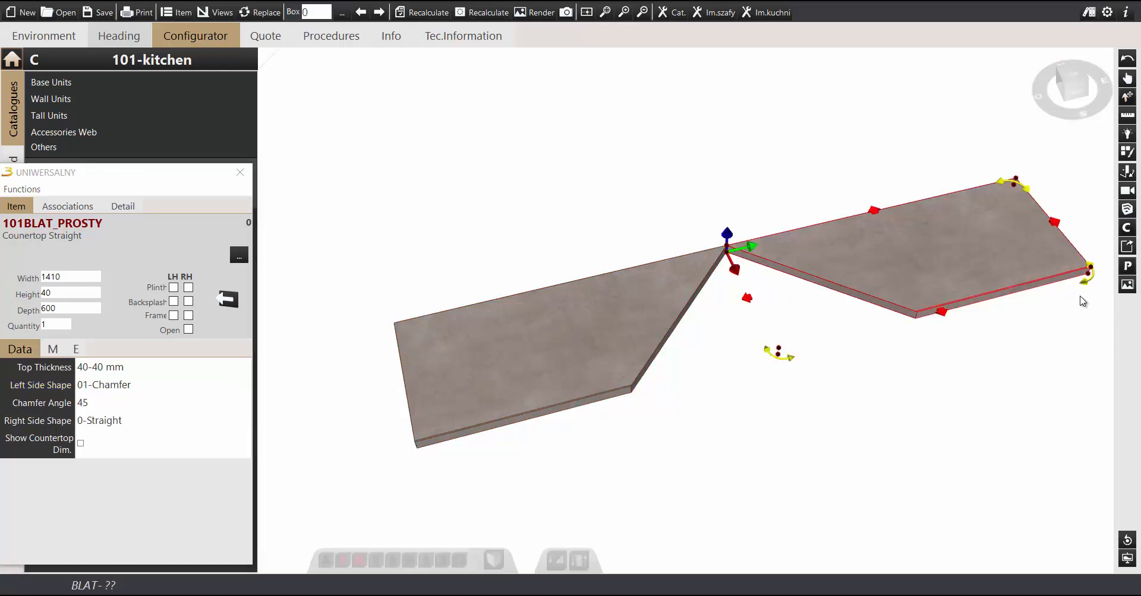
{"action": "left_click_drag", "start_coordinate": [1088, 274], "coordinate": [919, 392]}
{"action": "left_click_drag", "start_coordinate": [886, 252], "coordinate": [691, 393]}
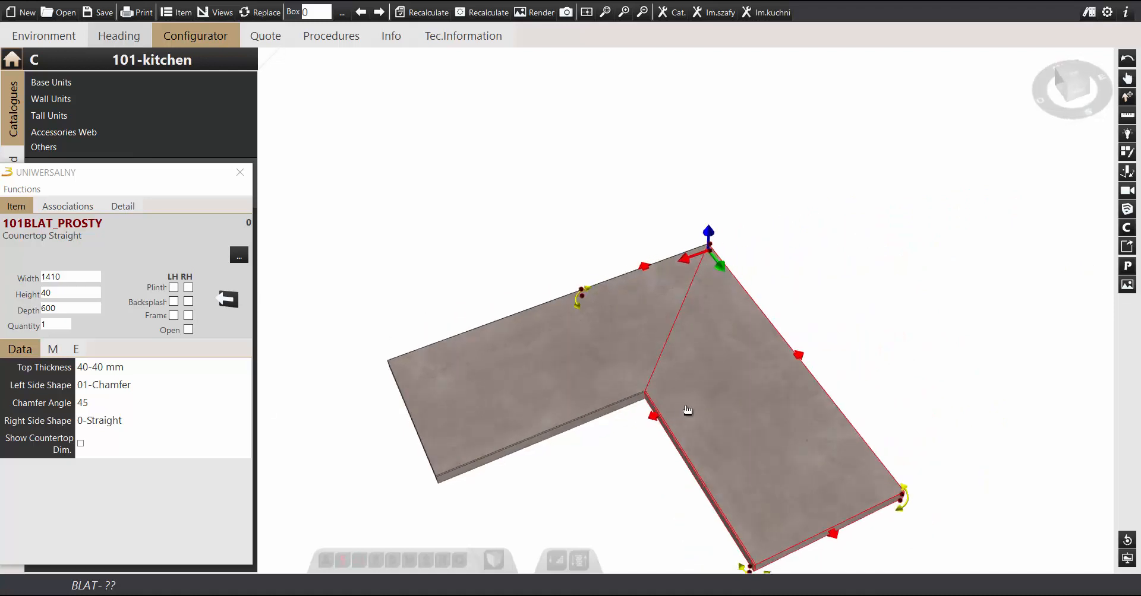
{"action": "right_click_drag", "start_coordinate": [687, 409], "coordinate": [697, 400]}
{"action": "middle_click_drag", "start_coordinate": [719, 389], "coordinate": [763, 318]}
- Stretch the right-chamfered countertop from its straight end to a width of 2090 mm
{"action": "left_click", "coordinate": [569, 347]}
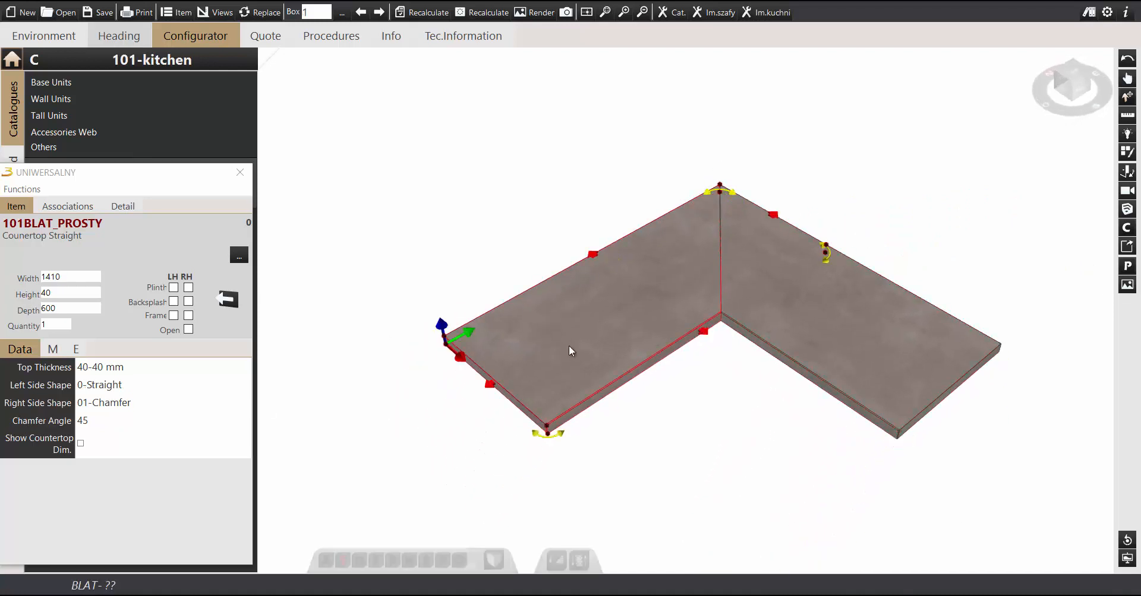
{"action": "scroll", "coordinate": [569, 350], "scroll_direction": "down", "scroll_amount": 2}
{"action": "left_click_drag", "start_coordinate": [498, 398], "coordinate": [440, 484]}
{"action": "middle_click_drag", "start_coordinate": [462, 428], "coordinate": [553, 341]}
{"action": "right_click_drag", "start_coordinate": [537, 349], "coordinate": [501, 350]}
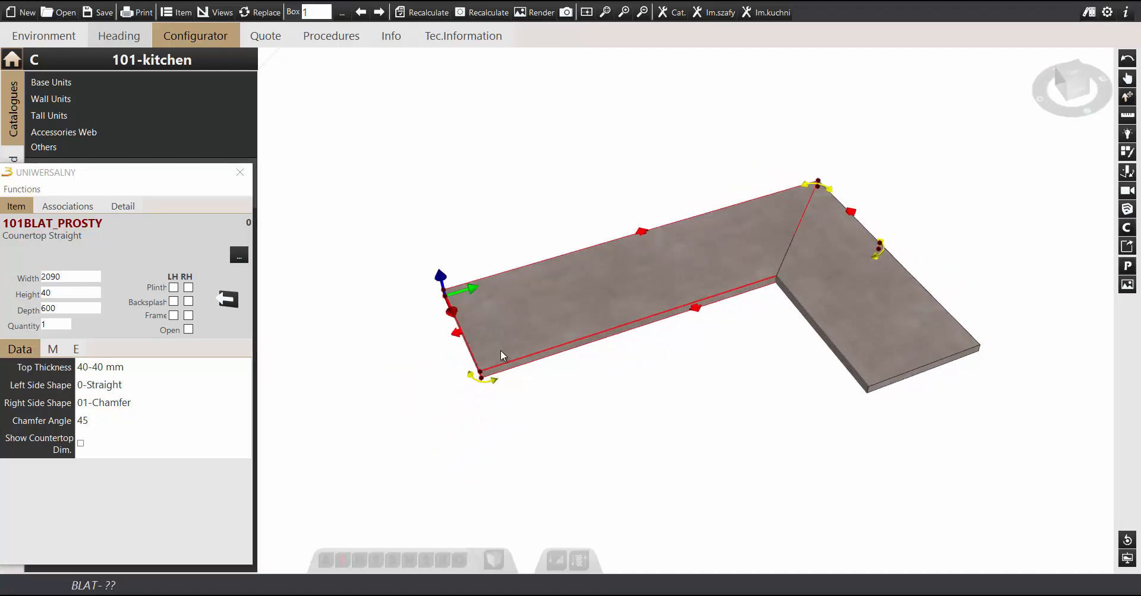
{"action": "scroll", "coordinate": [501, 351], "scroll_direction": "up", "scroll_amount": 1}
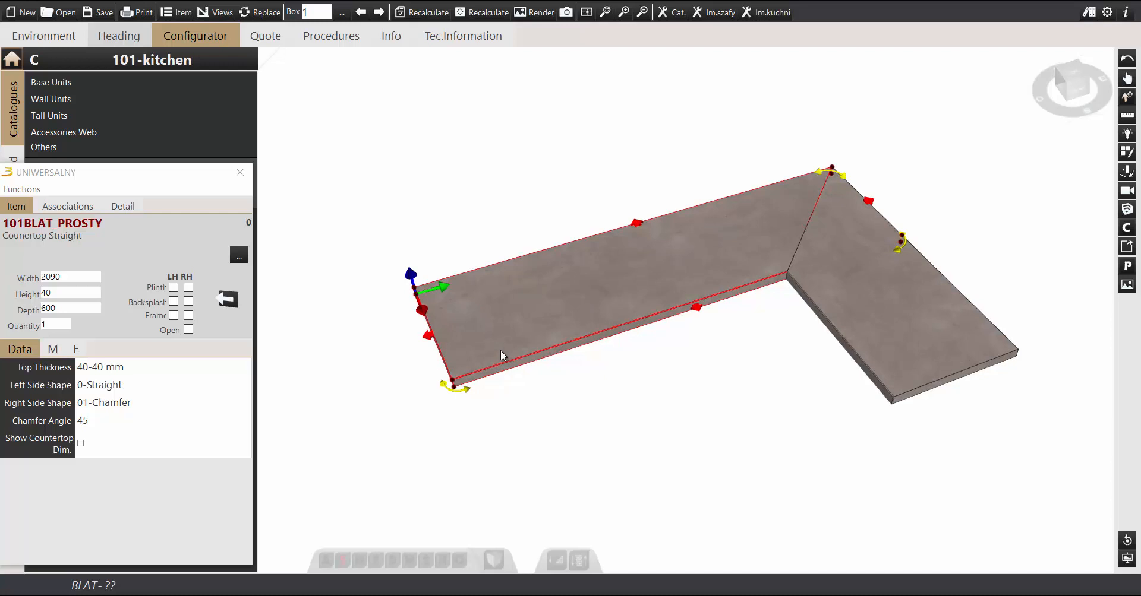
- Set the 2090 mm countertop's left edge to OKL-Edge and its right edge to POL-Connection
{"action": "left_click", "coordinate": [54, 349]}
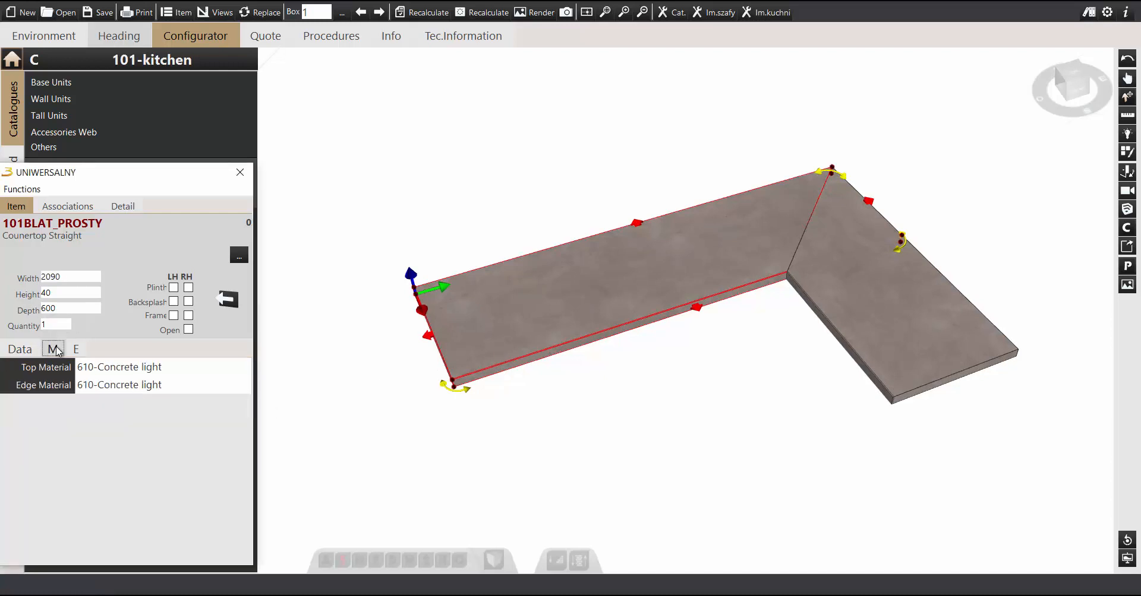
{"action": "left_click", "coordinate": [77, 349]}
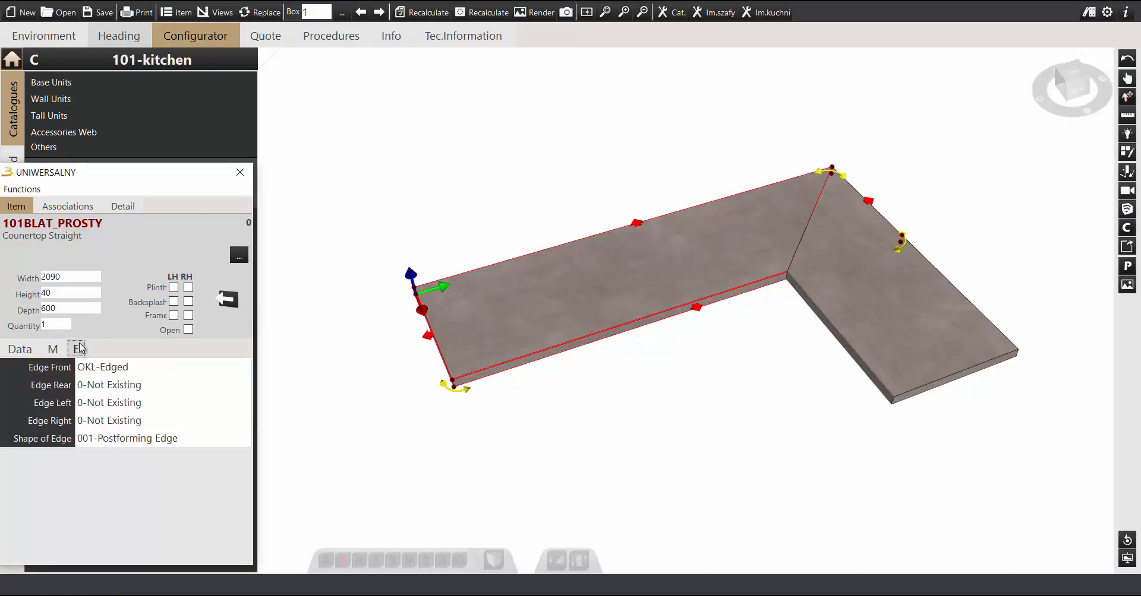
{"action": "left_click", "coordinate": [100, 406]}
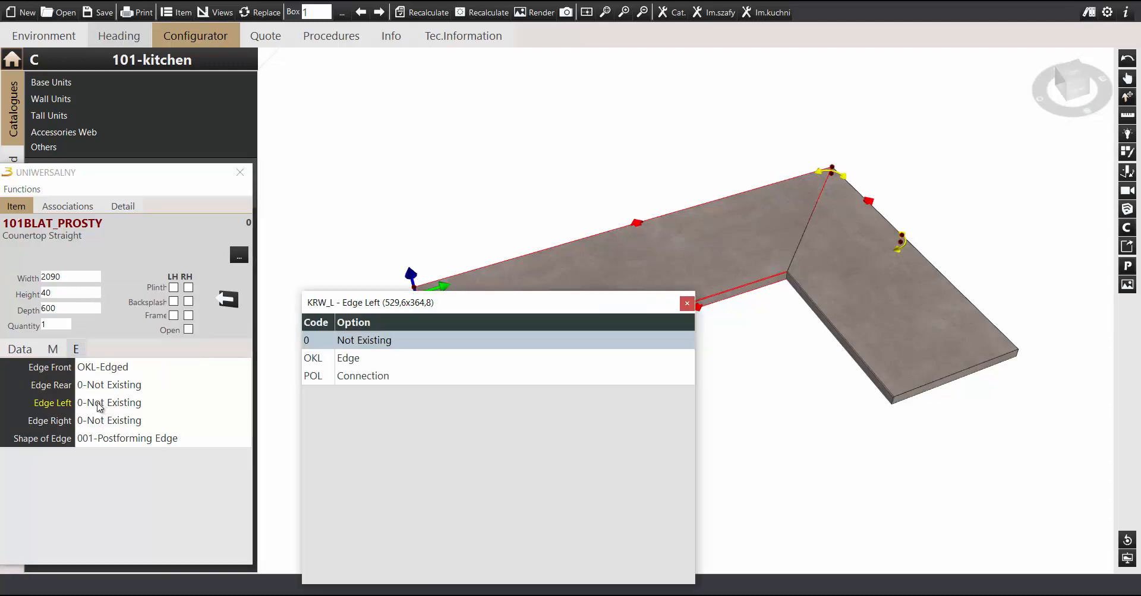
{"action": "left_click", "coordinate": [335, 358]}
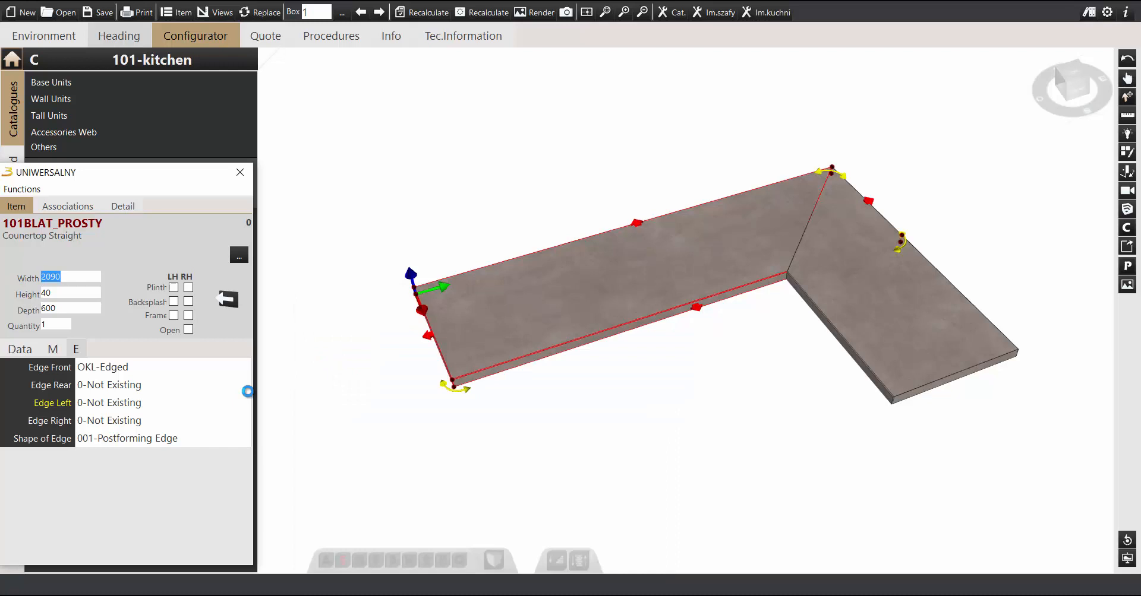
{"action": "left_click", "coordinate": [123, 423]}
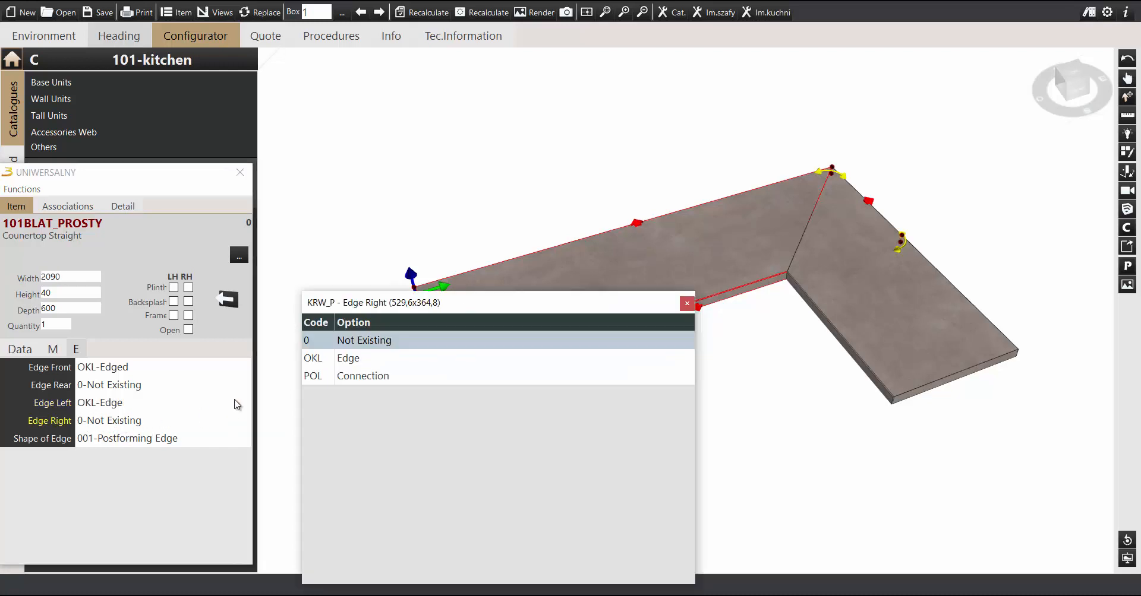
{"action": "left_click", "coordinate": [313, 383]}
- Set the 1410 mm countertop's right edge to OKL-Edge and its left edge to POL-Connection
{"action": "left_click", "coordinate": [844, 295]}
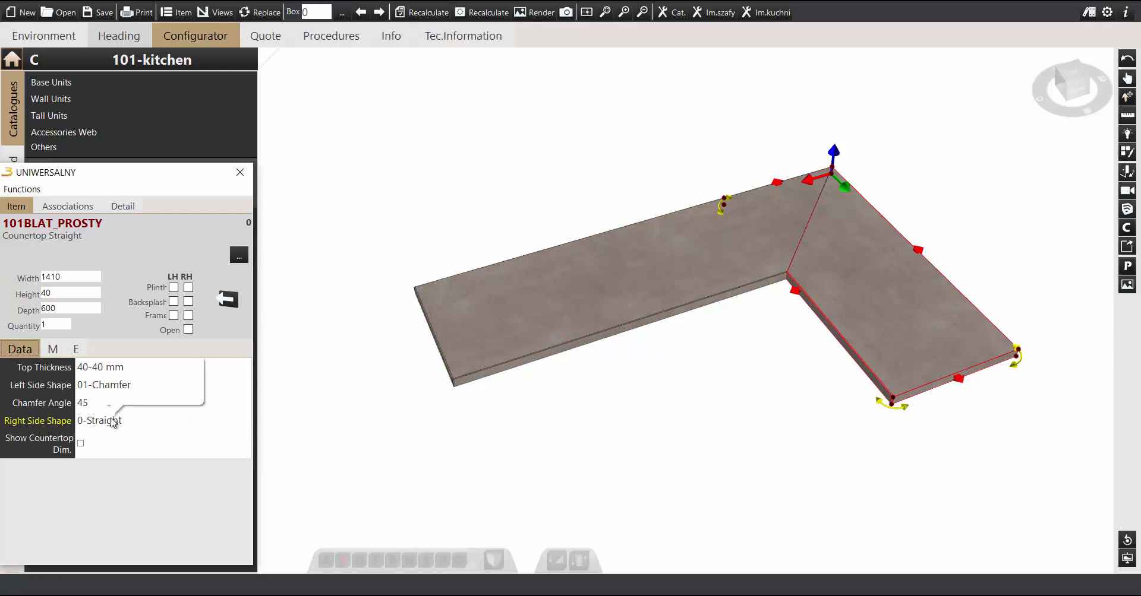
{"action": "left_click", "coordinate": [82, 353]}
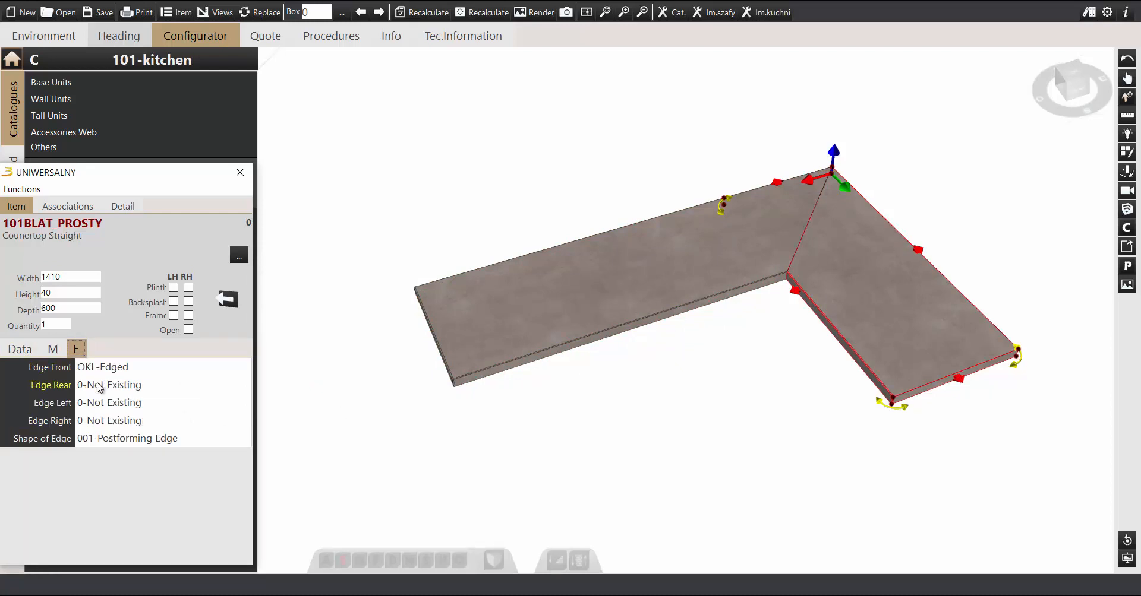
{"action": "left_click", "coordinate": [105, 423]}
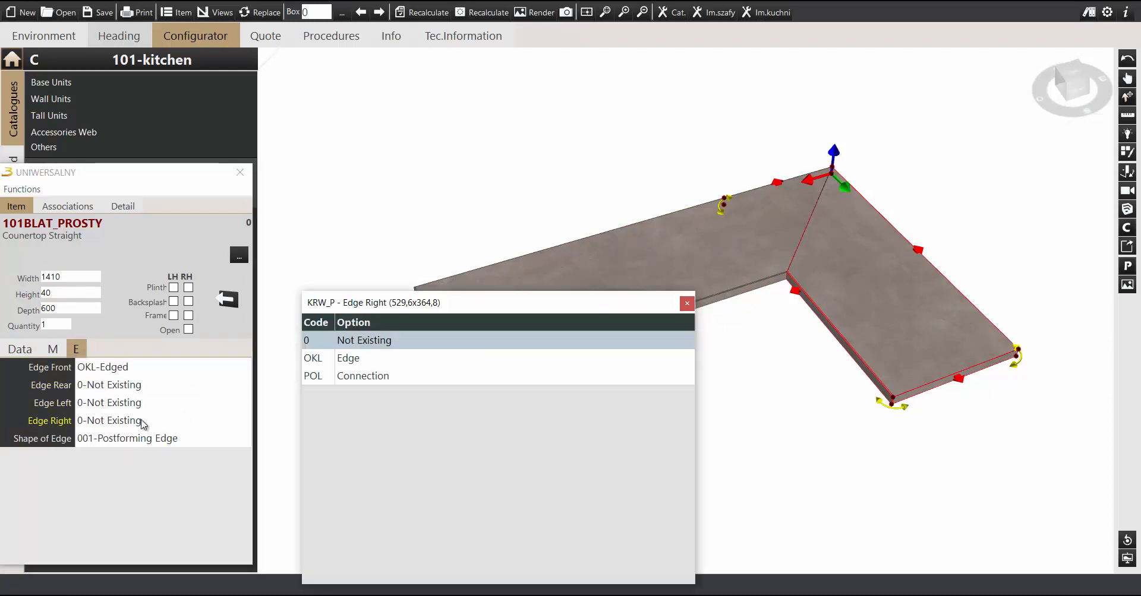
{"action": "left_click", "coordinate": [351, 363]}
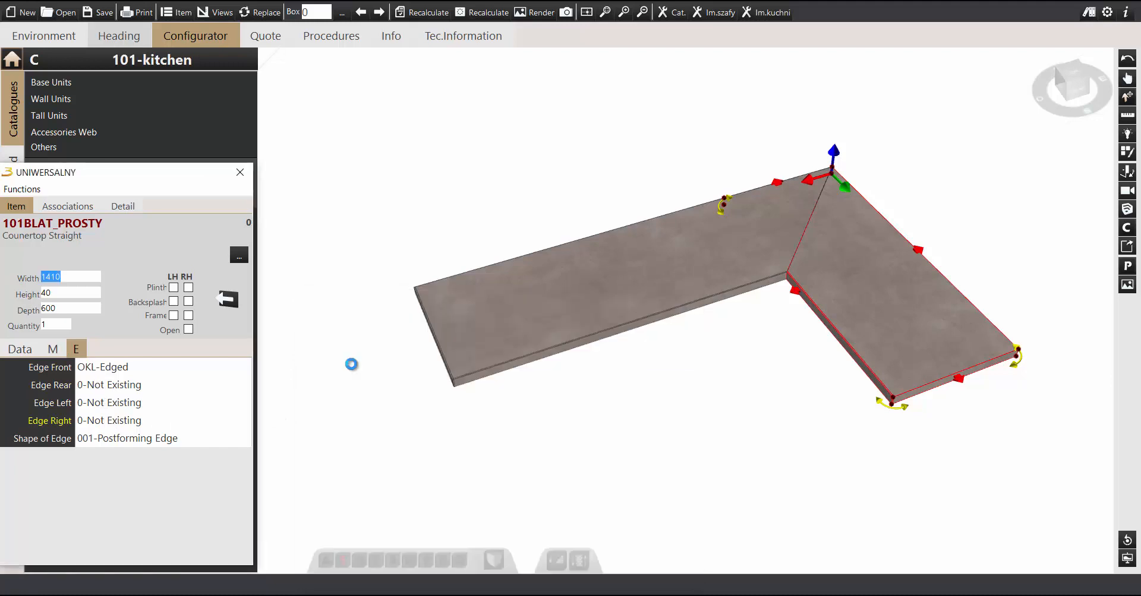
{"action": "left_click", "coordinate": [143, 404]}
{"action": "left_click", "coordinate": [332, 376]}
- Close the item properties, recalculate the countertops and open the 1410x40x600 countertop's technical drawing
{"action": "middle_click_drag", "start_coordinate": [610, 374], "coordinate": [570, 332]}
{"action": "scroll", "coordinate": [573, 351], "scroll_direction": "up", "scroll_amount": 1}
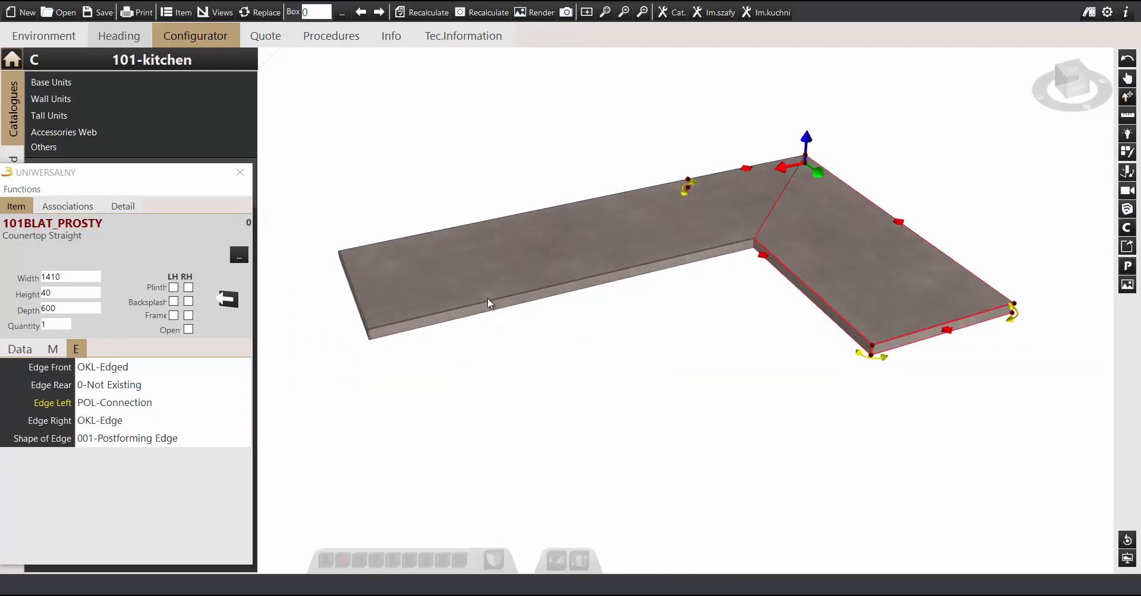
{"action": "middle_click_drag", "start_coordinate": [487, 299], "coordinate": [499, 315]}
{"action": "left_click", "coordinate": [240, 179]}
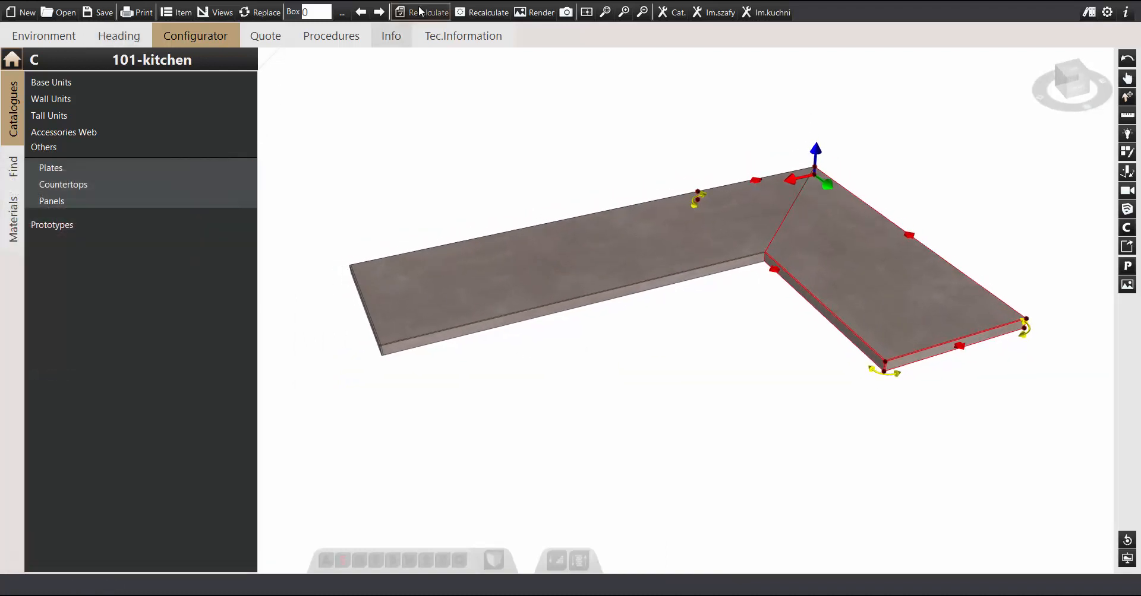
{"action": "left_click", "coordinate": [475, 11]}
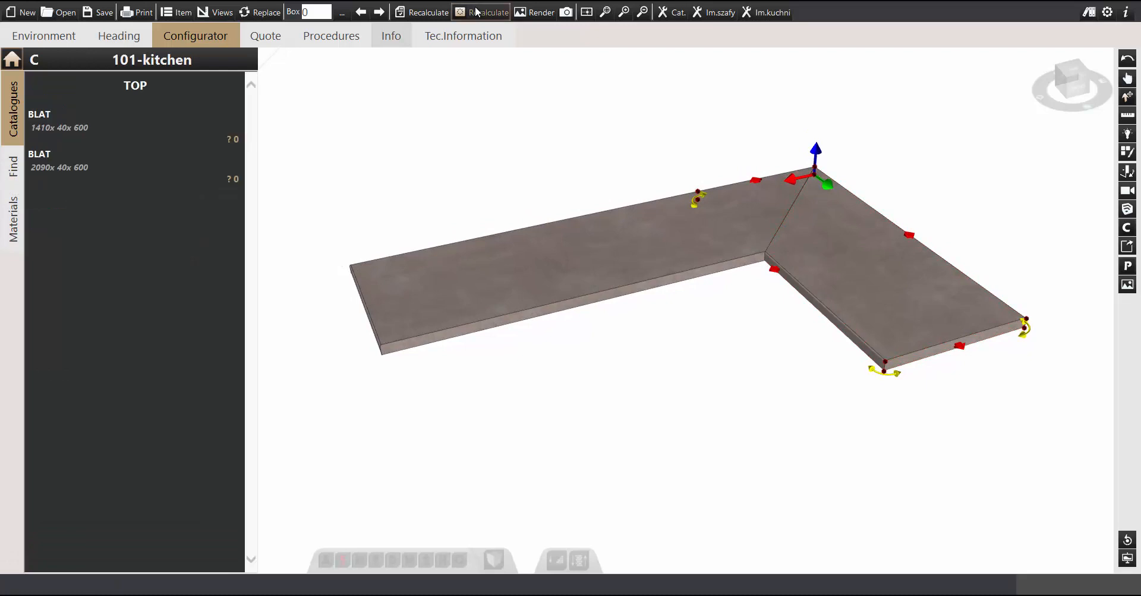
{"action": "left_click", "coordinate": [145, 119]}
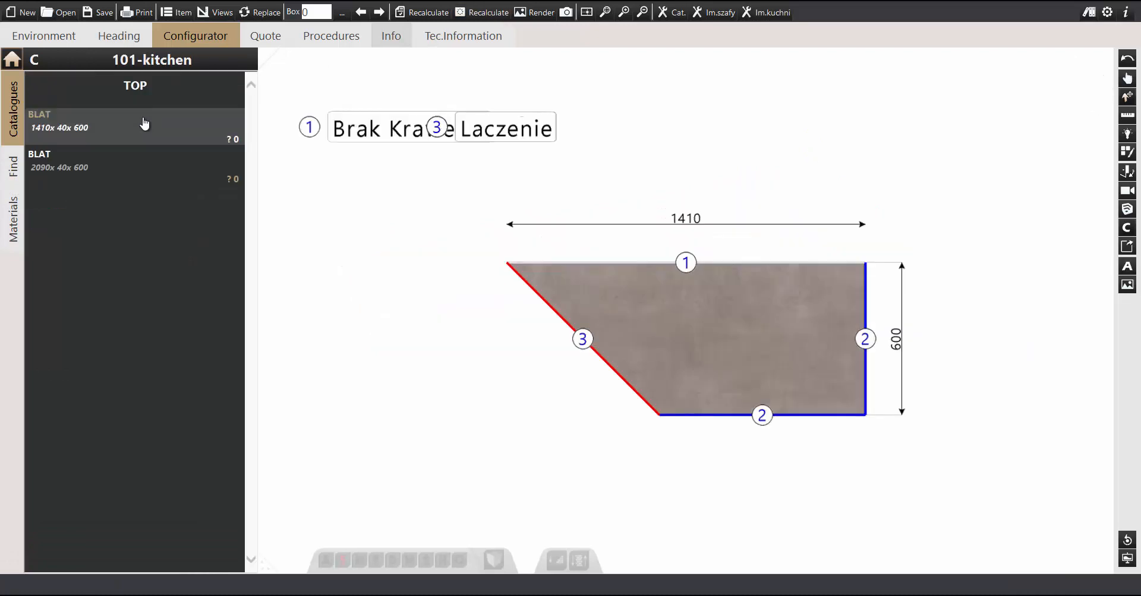
- Check the edge markings on the 2090x40x600 countertop's technical drawing and return to the 3D view
{"action": "left_click", "coordinate": [150, 183]}
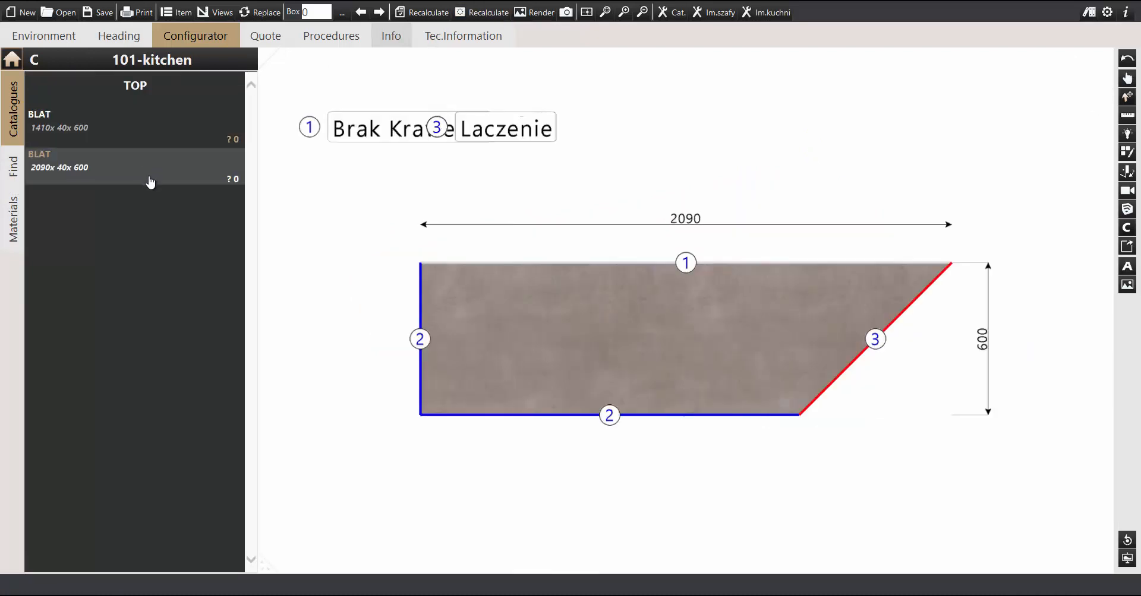
{"action": "left_click", "coordinate": [139, 94]}
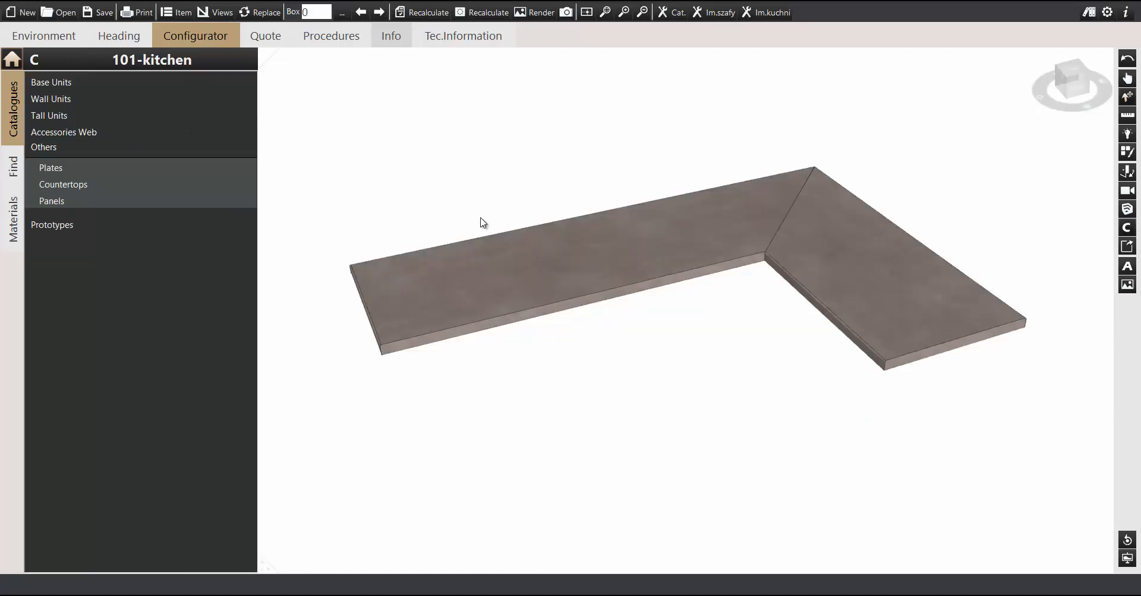
- Insert a rectangular hole into the 1410 mm countertop near its straight end and recalculate to cut it out
{"action": "left_click", "coordinate": [199, 201]}
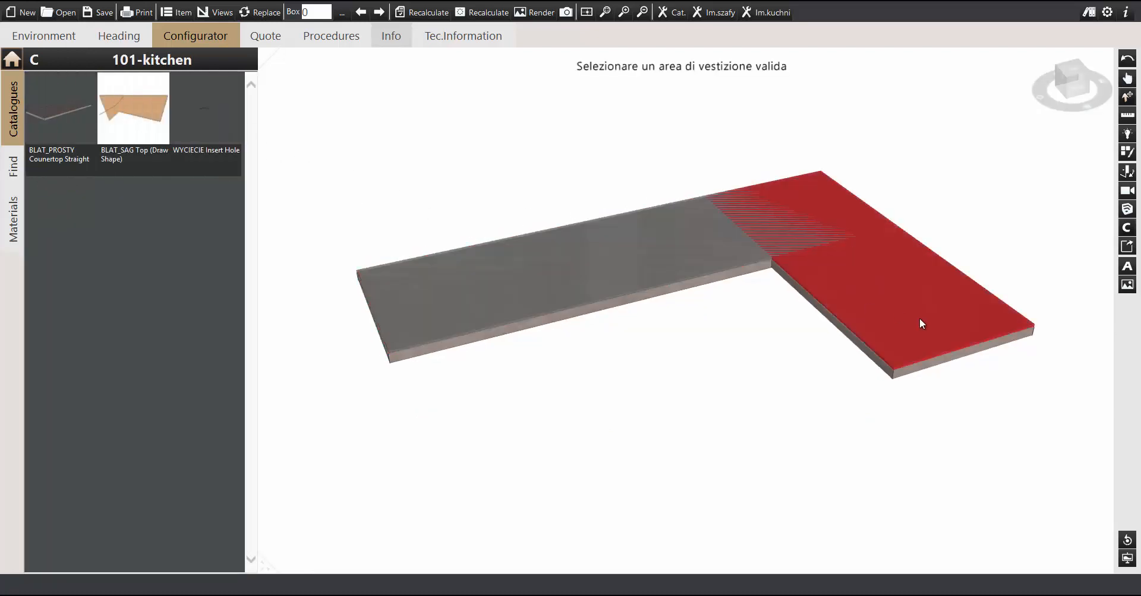
{"action": "left_click", "coordinate": [877, 295]}
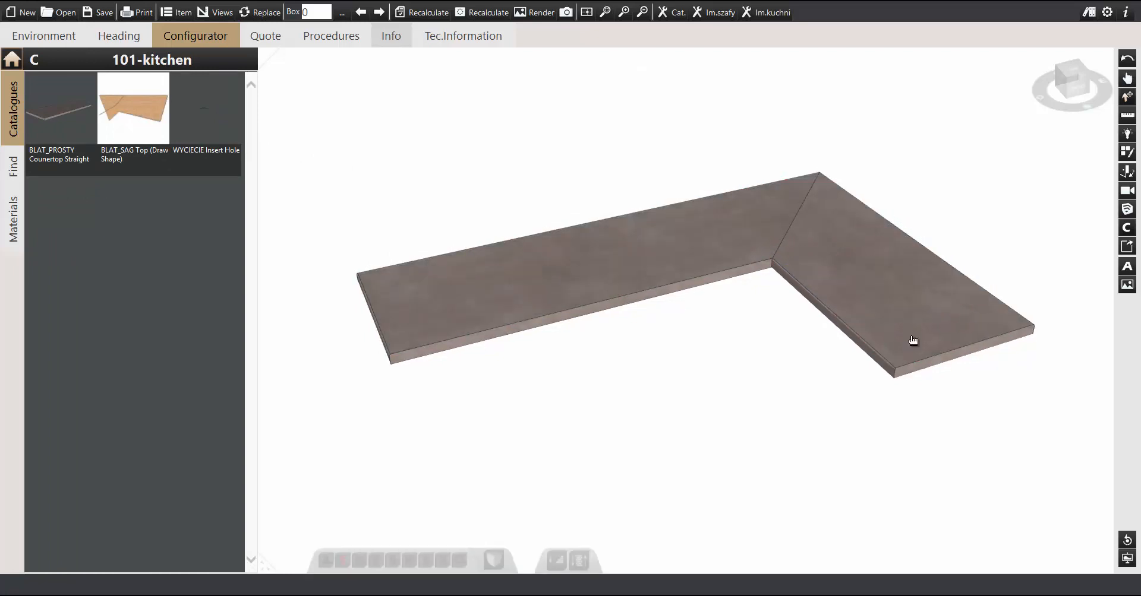
{"action": "left_click", "coordinate": [914, 340]}
{"action": "left_click_drag", "start_coordinate": [856, 291], "coordinate": [844, 281]}
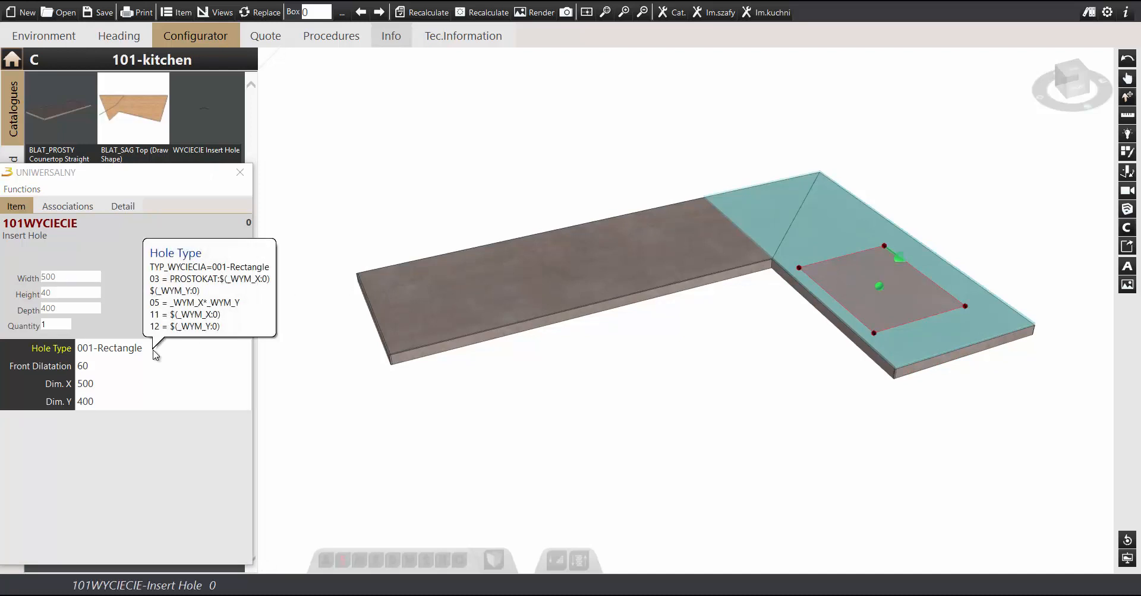
{"action": "scroll", "coordinate": [764, 339], "scroll_direction": "up", "scroll_amount": 5}
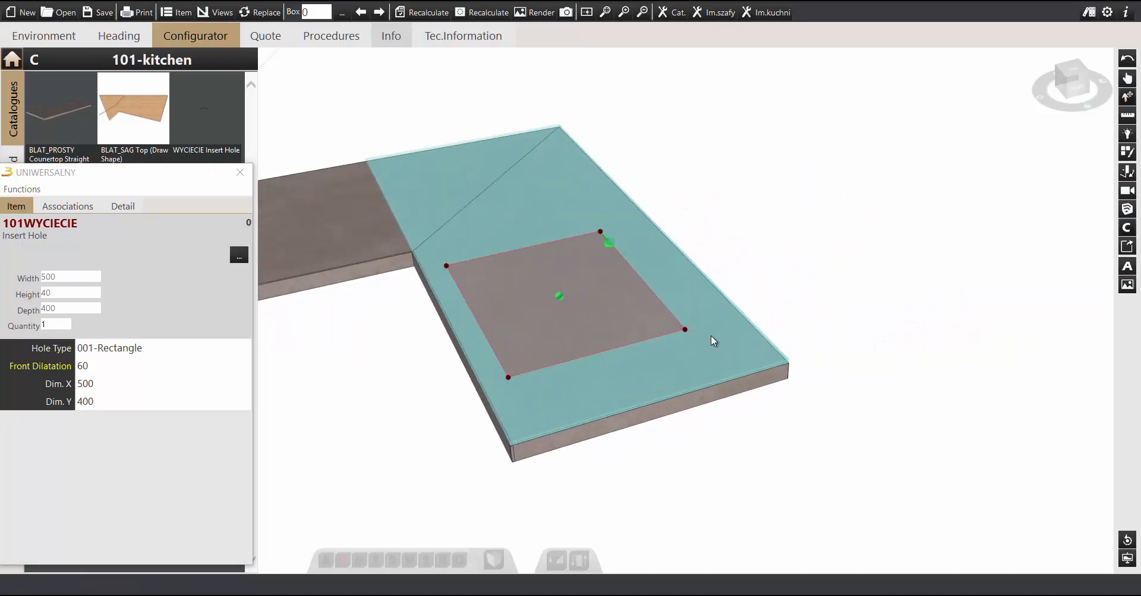
{"action": "middle_click_drag", "start_coordinate": [711, 337], "coordinate": [890, 329]}
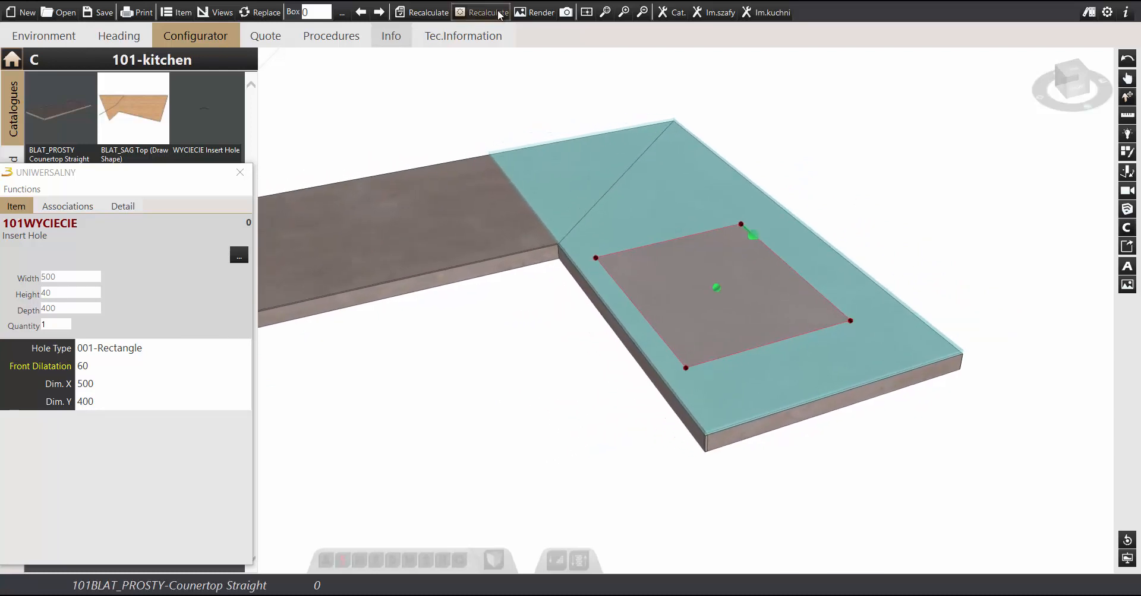
{"action": "left_click", "coordinate": [483, 12]}
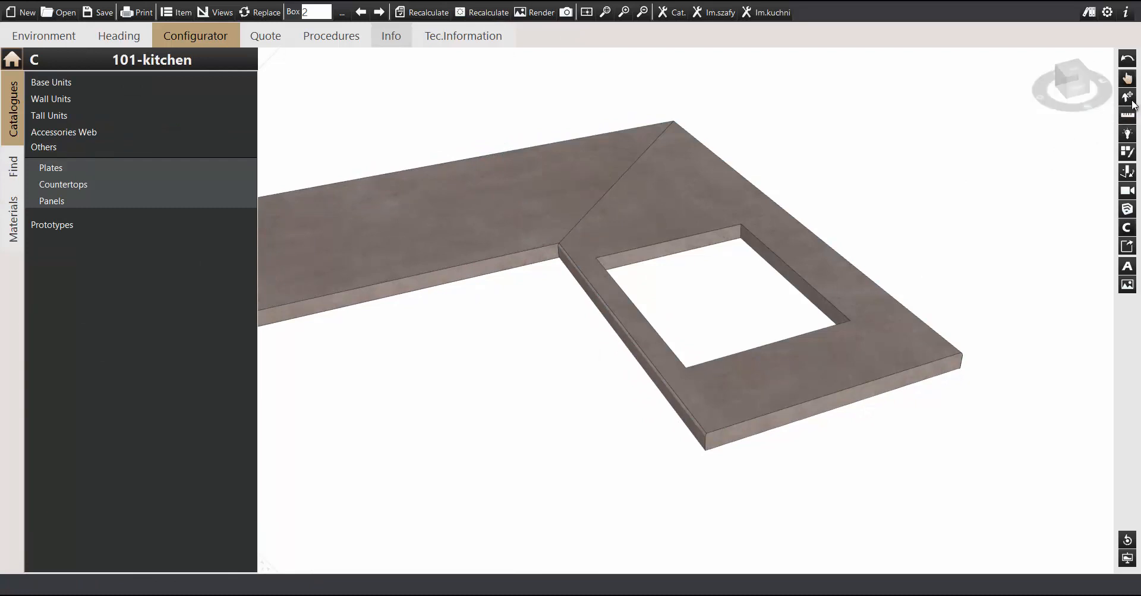
- Change the cutout in the 1410 mm countertop to hole type 002-Circle and move it slightly towards the straight end
{"action": "left_click", "coordinate": [882, 291]}
{"action": "double_click", "coordinate": [770, 280]}
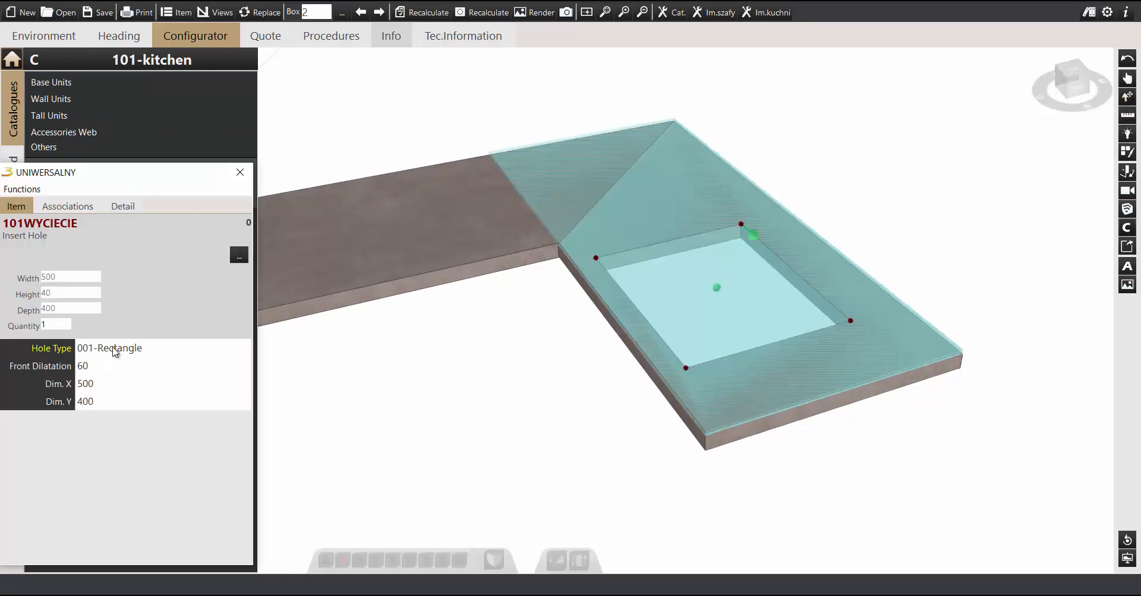
{"action": "double_click", "coordinate": [117, 352]}
{"action": "double_click", "coordinate": [393, 356]}
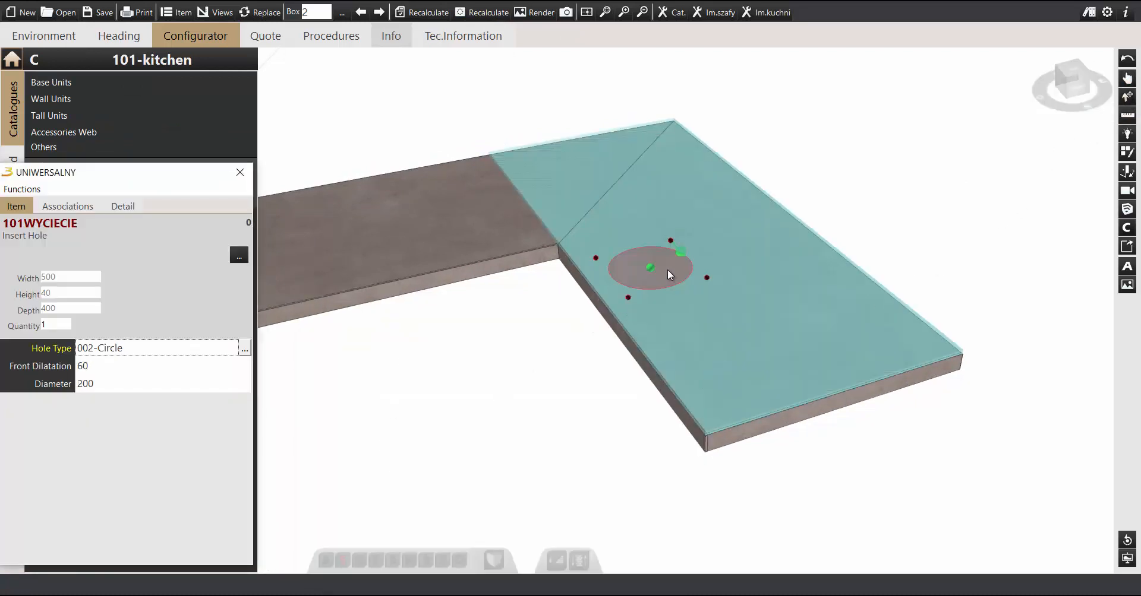
{"action": "left_click_drag", "start_coordinate": [668, 269], "coordinate": [685, 287]}
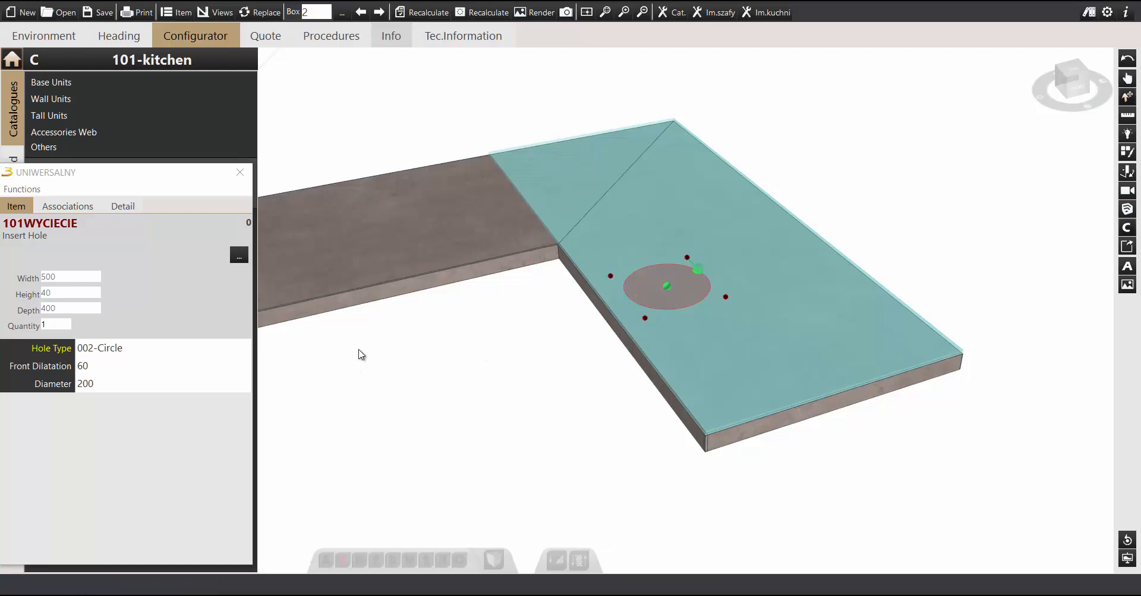
- Try the hole types 003-Rectangle with Rounded Corners and 004-Ellipse on the cutout
{"action": "double_click", "coordinate": [140, 350]}
{"action": "double_click", "coordinate": [383, 375]}
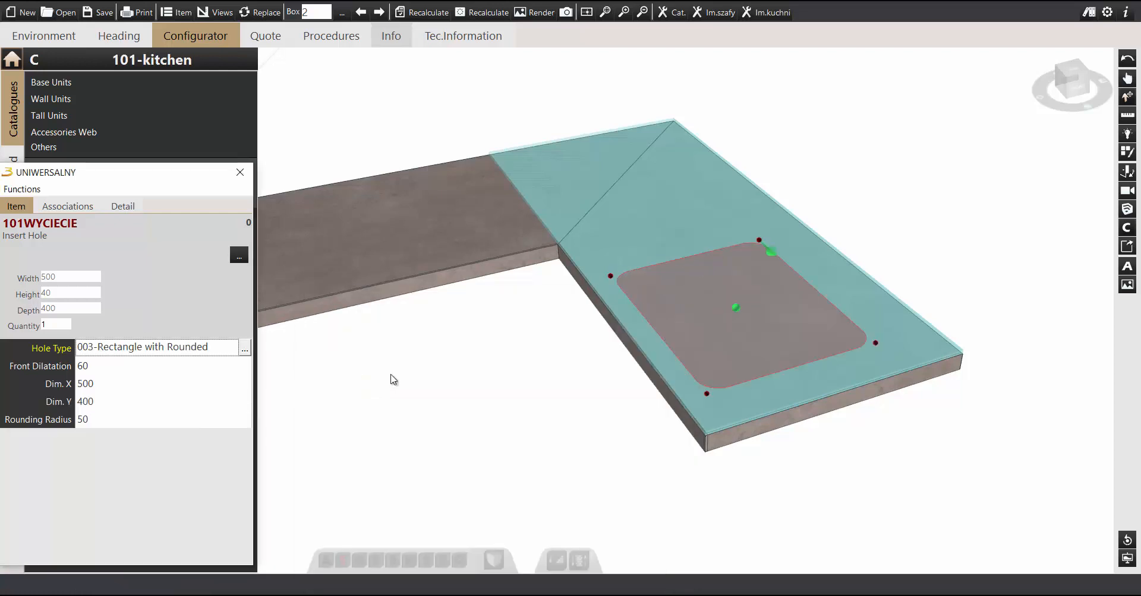
{"action": "double_click", "coordinate": [224, 352]}
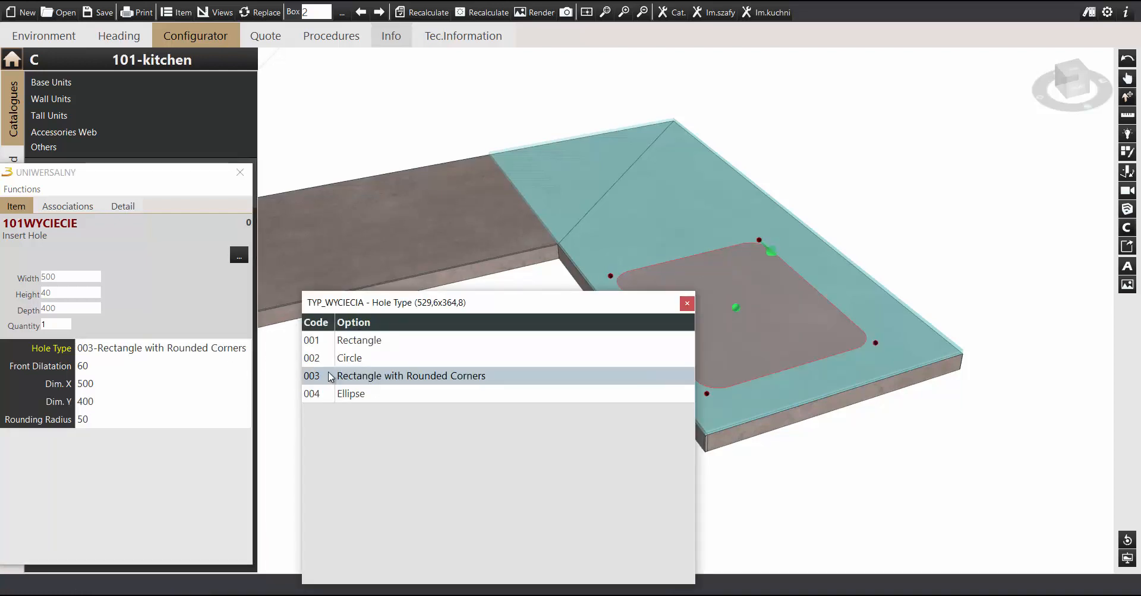
{"action": "double_click", "coordinate": [339, 393]}
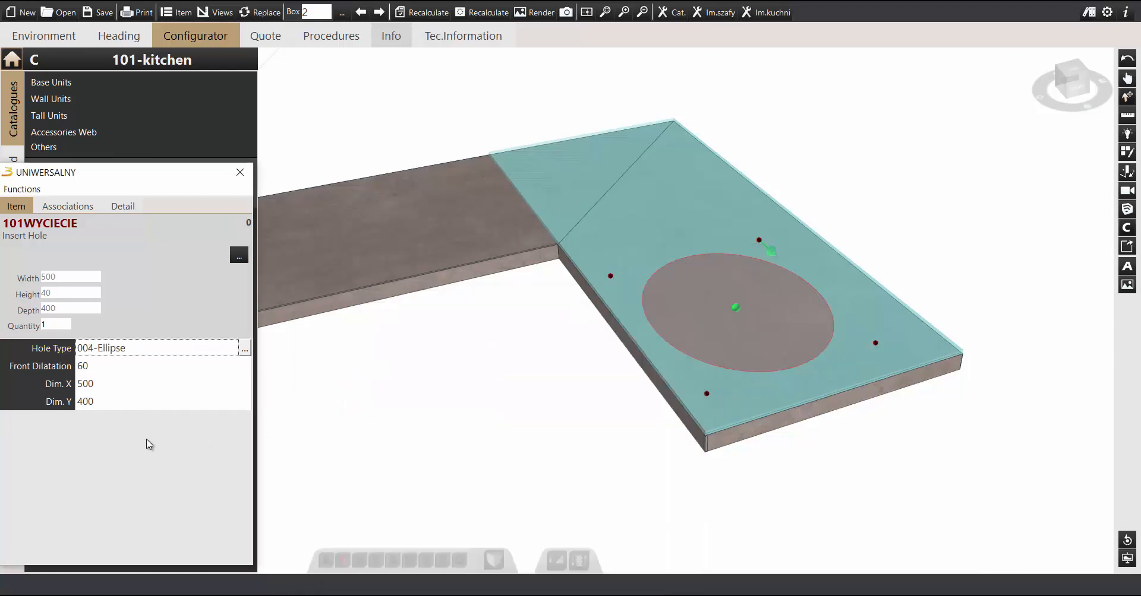
- Set the cutout's hole type to 003-Rectangle with Rounded Corners and recalculate the countertops
{"action": "double_click", "coordinate": [148, 355]}
{"action": "double_click", "coordinate": [322, 380]}
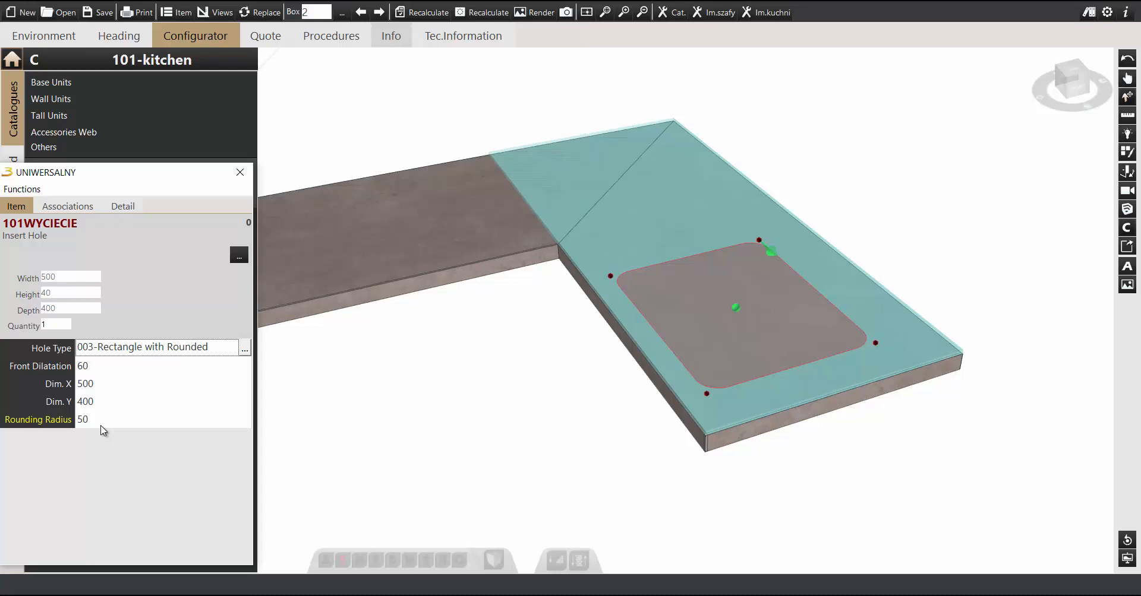
{"action": "left_click", "coordinate": [498, 14]}
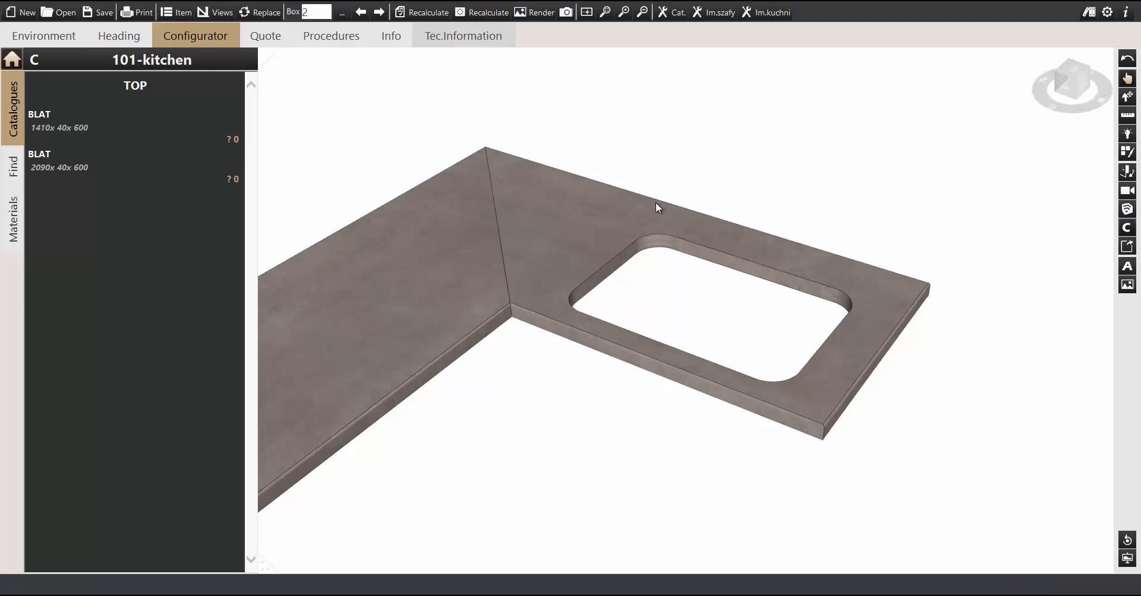
- Examine the technical drawings of both countertops, including the rounded cutout in the 1410 mm piece, and return to 3D
{"action": "left_click", "coordinate": [122, 176]}
{"action": "left_click", "coordinate": [125, 135]}
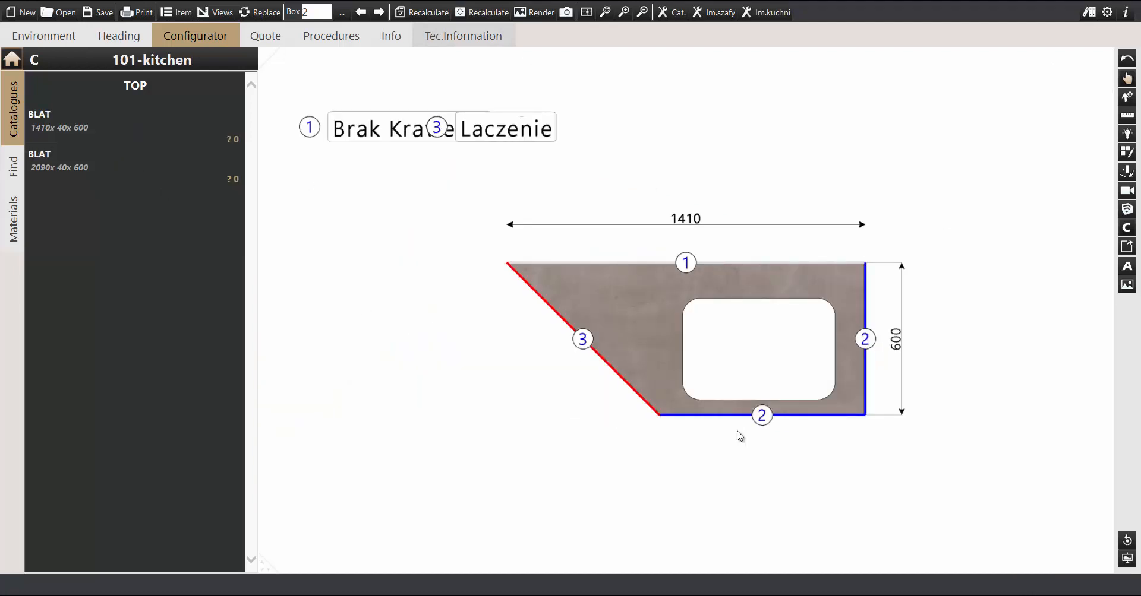
{"action": "left_click", "coordinate": [167, 94]}
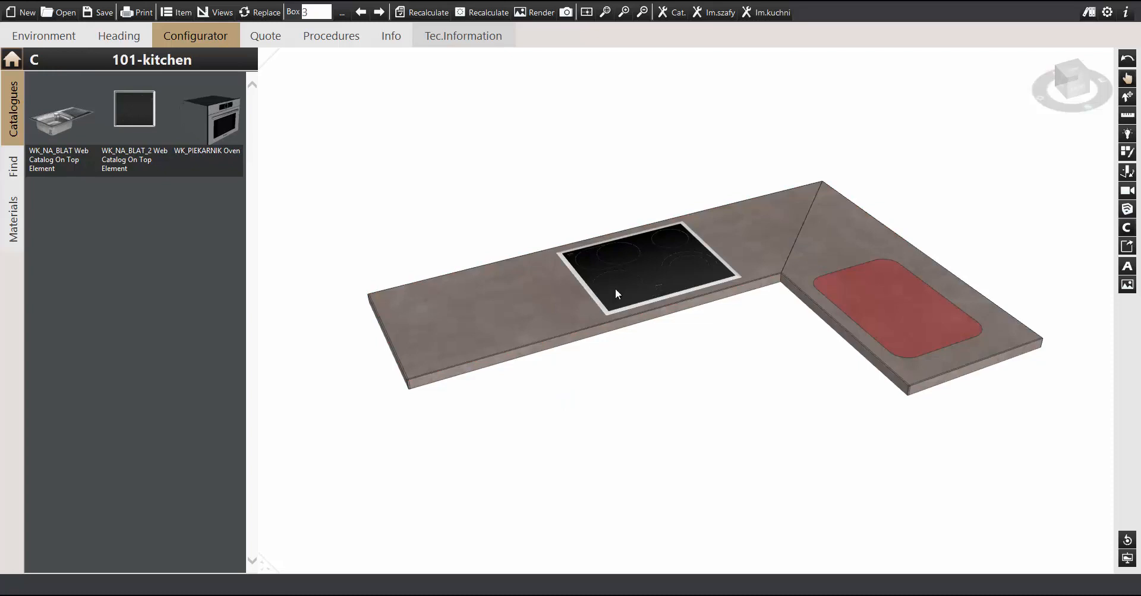
- Set the hob's Move In Width to -200 on the 2090 mm countertop, close its properties and recalculate
{"action": "double_click", "coordinate": [615, 288]}
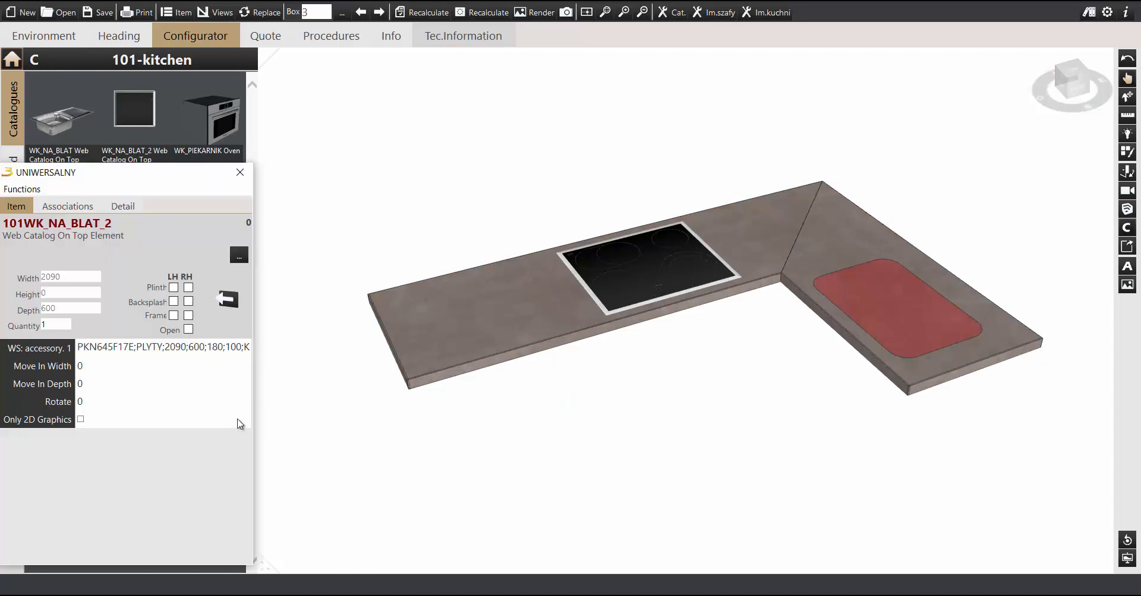
{"action": "left_click", "coordinate": [94, 365]}
{"action": "key", "text": "Return"}
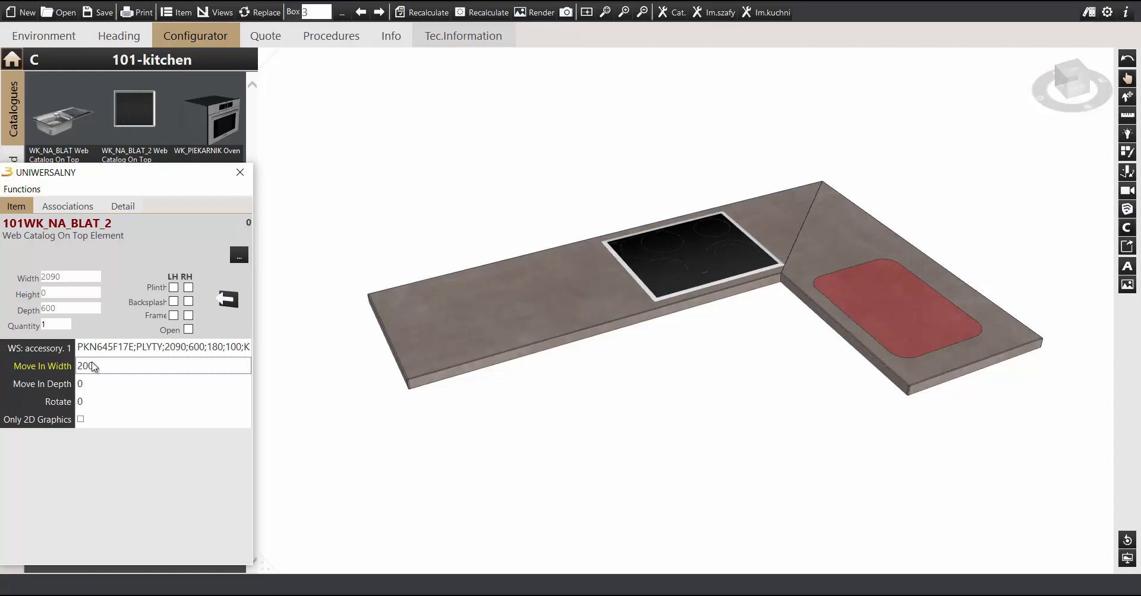
{"action": "type", "text": "-"}
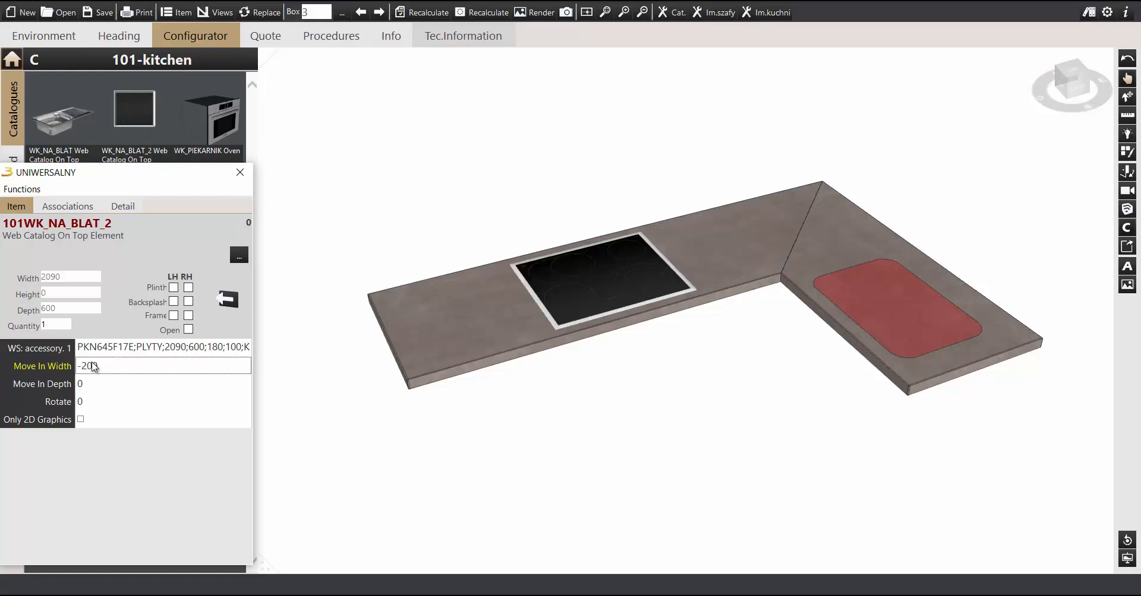
{"action": "left_click", "coordinate": [240, 172]}
{"action": "middle_click_drag", "start_coordinate": [462, 280], "coordinate": [485, 306]}
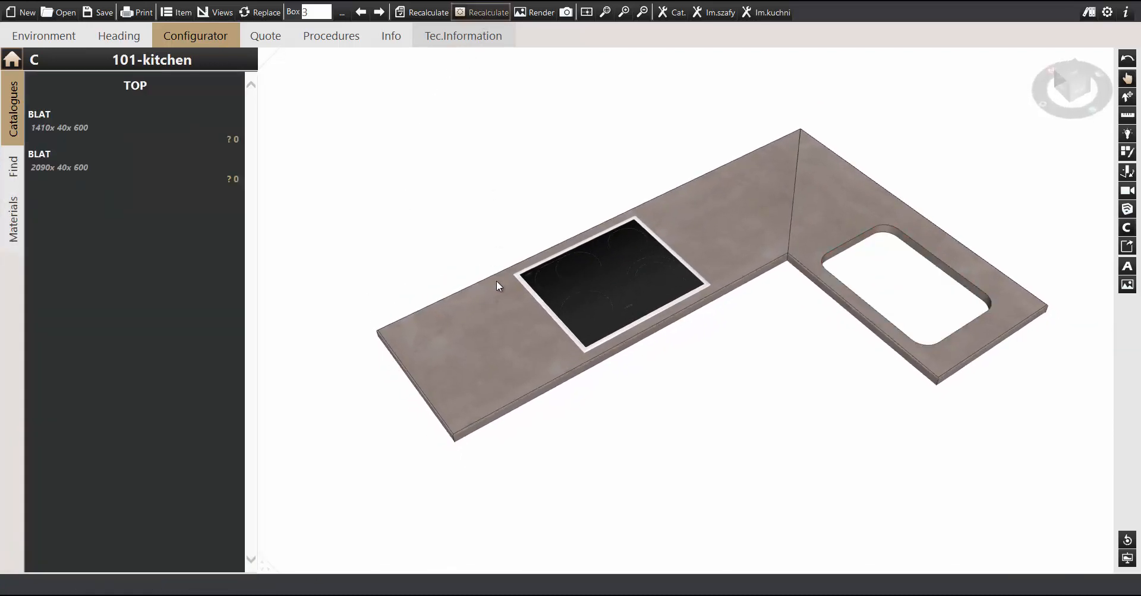
- Review both countertop drawings for the sink-side and hob cutouts, then view the complete L-shaped countertop in 3D
{"action": "left_click", "coordinate": [184, 134]}
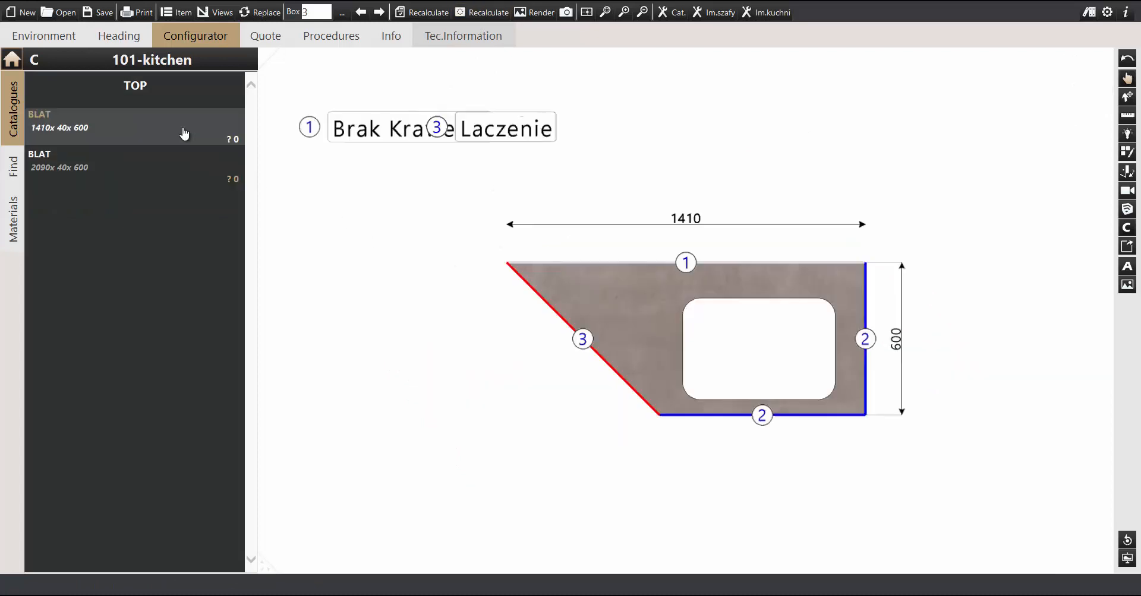
{"action": "left_click", "coordinate": [186, 178]}
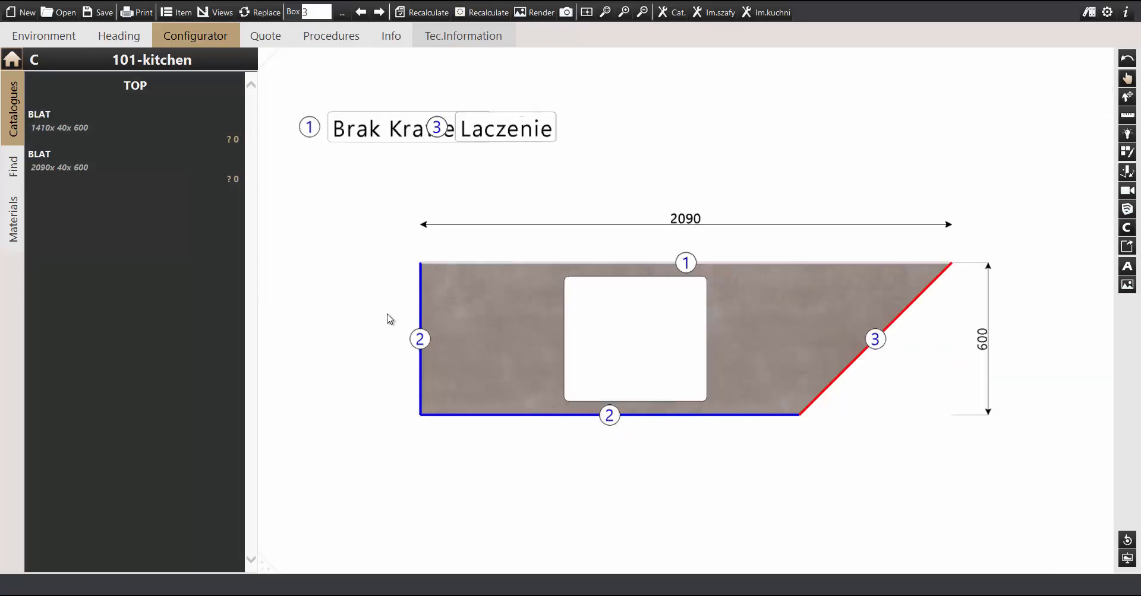
{"action": "left_click", "coordinate": [146, 89]}
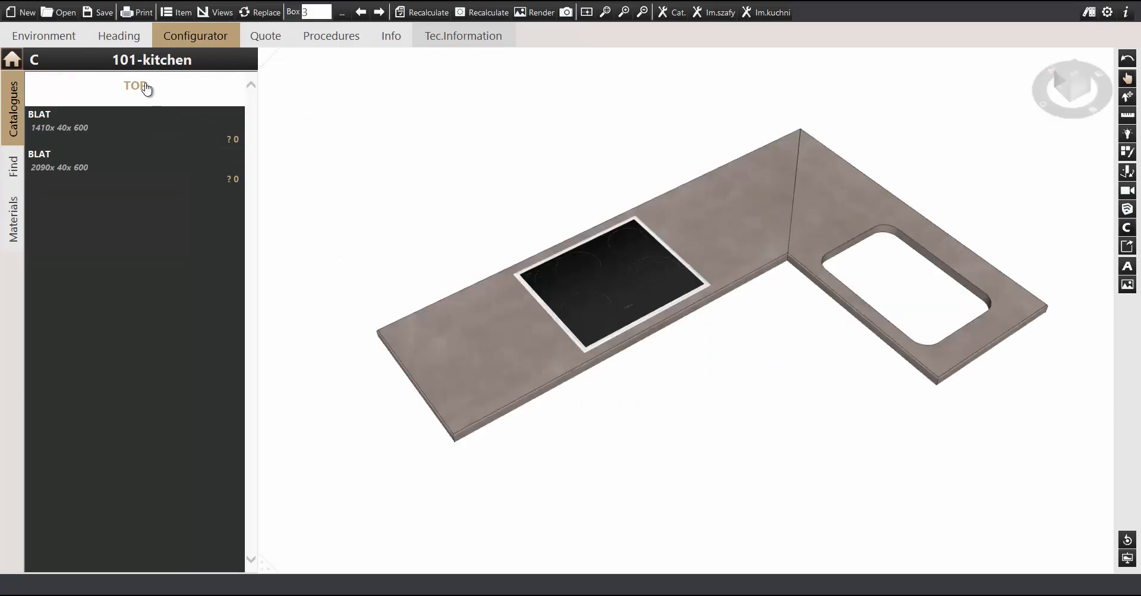
{"action": "left_click_drag", "start_coordinate": [744, 465], "coordinate": [725, 426]}
{"action": "middle_click_drag", "start_coordinate": [685, 352], "coordinate": [691, 403]}
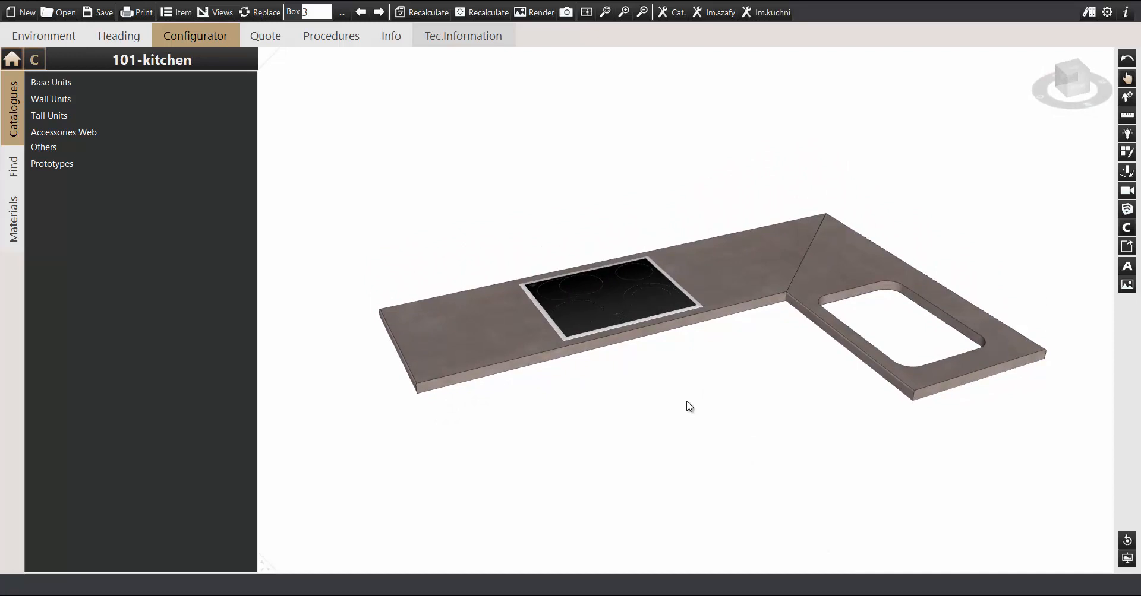